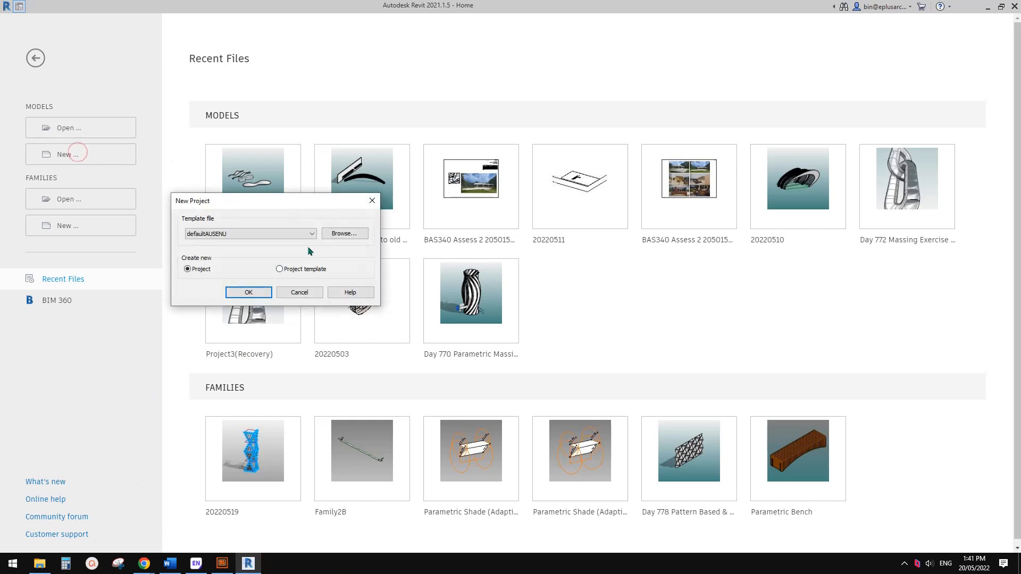
click(266, 234)
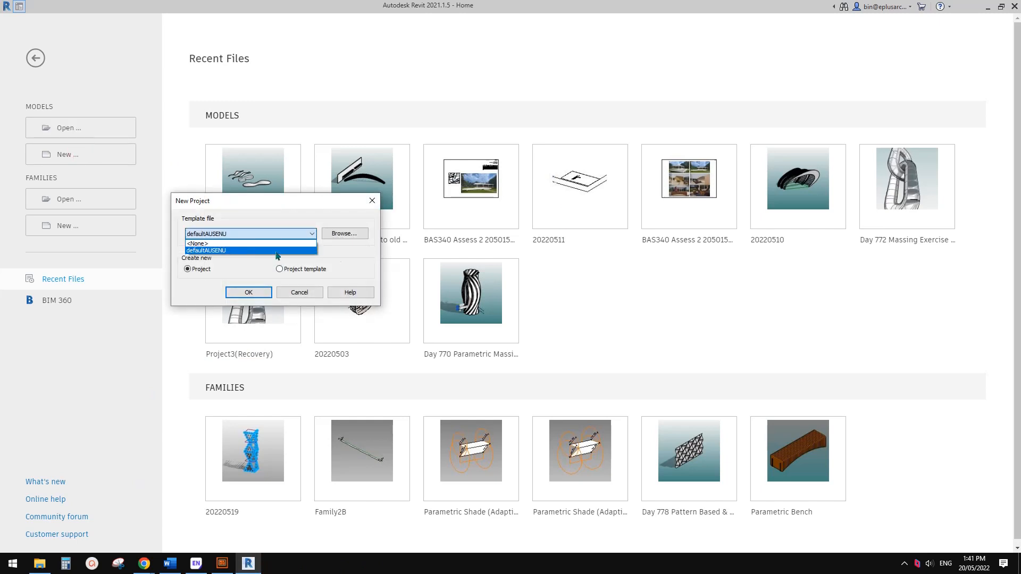
click(555, 287)
click(300, 292)
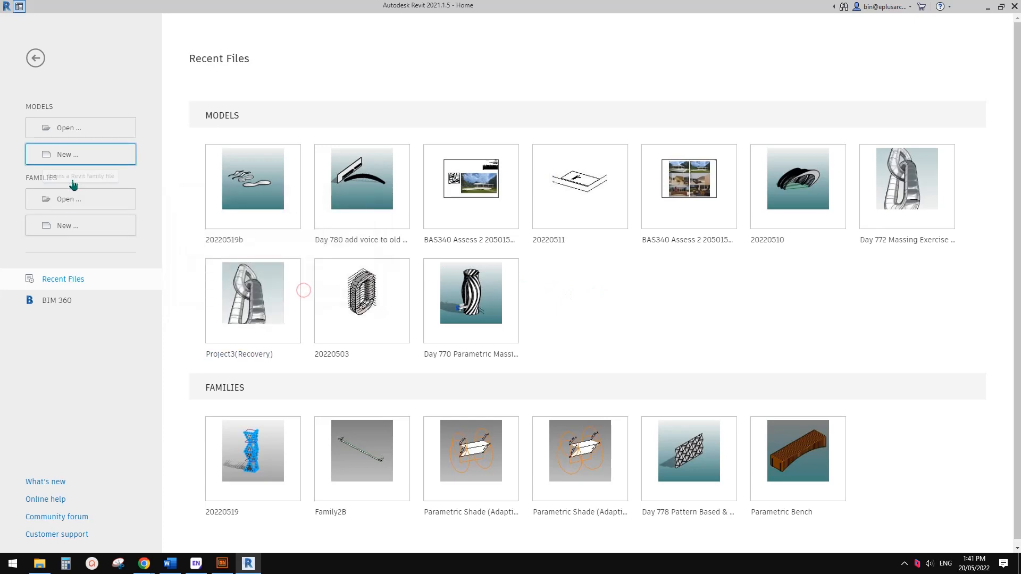
Create a new family from the Metric Mass.rft template in the Conceptual Mass folder.
click(81, 227)
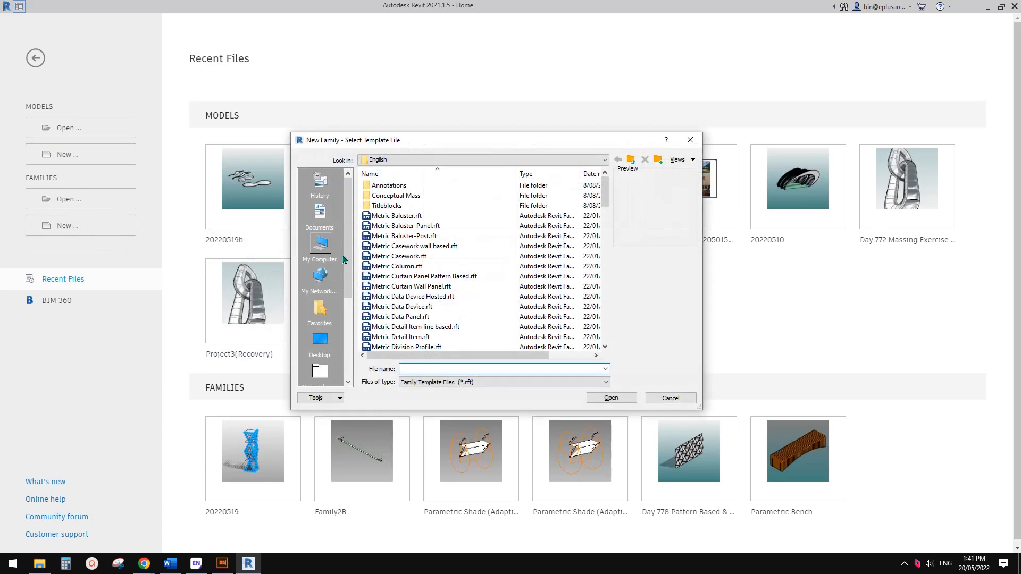
double_click(403, 198)
click(399, 187)
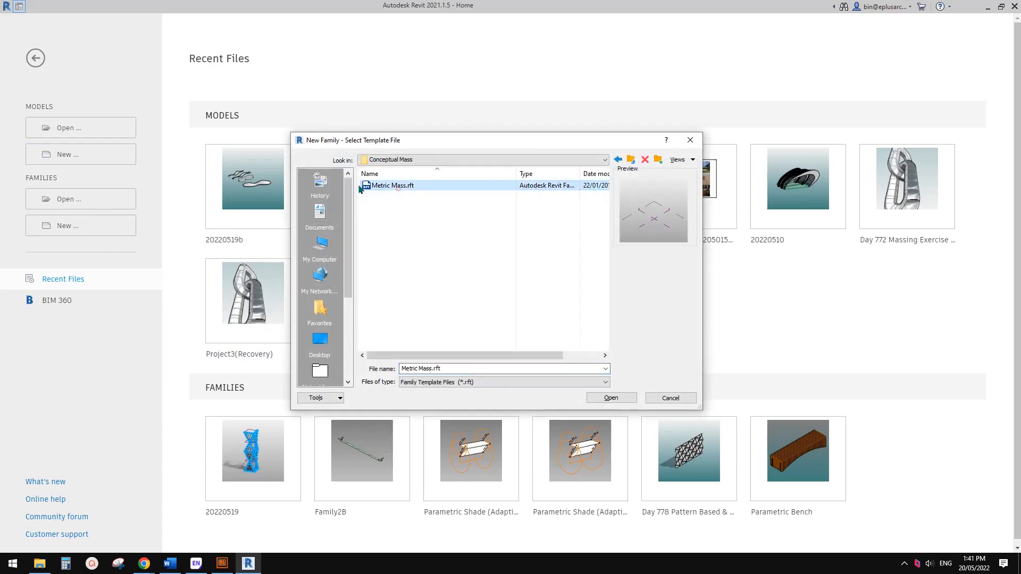
click(611, 397)
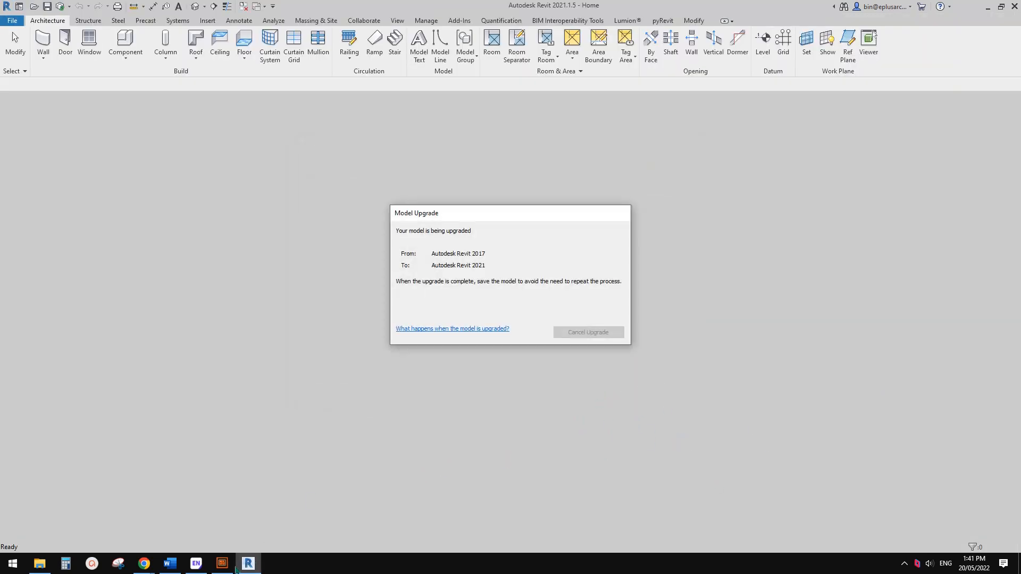
Switch to Chrome to examine the skyscraper reference images in the Youtube Video Ideas/Suggestion document, and return to Revit.
mouse_move(144, 563)
click(205, 527)
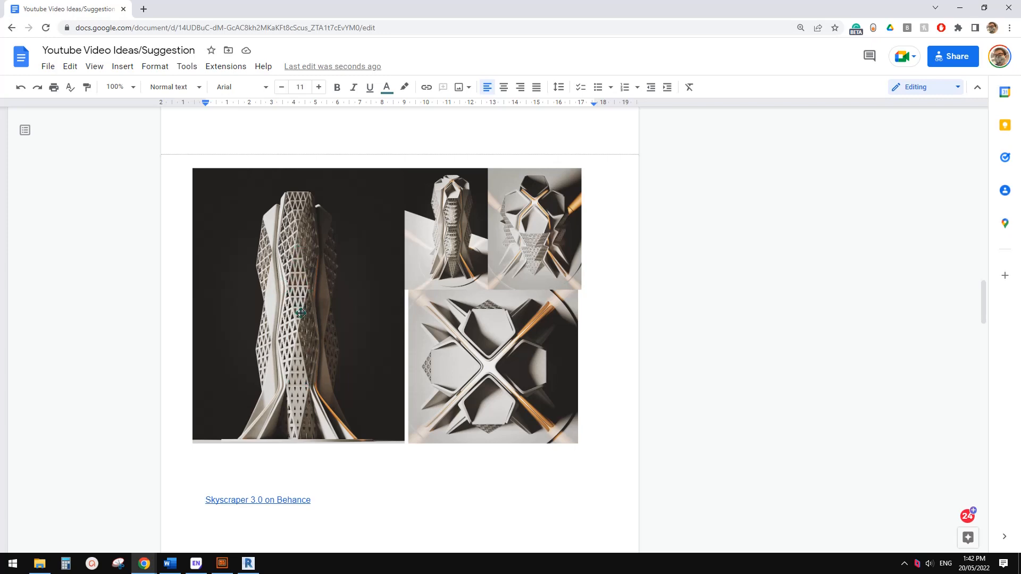
click(250, 563)
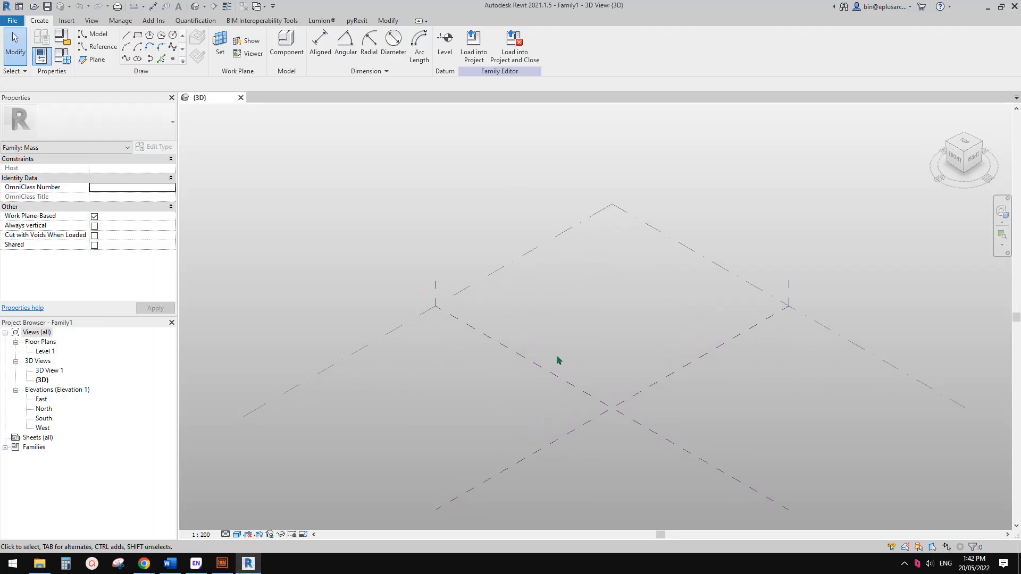
Place three reference points on Level 1 in a triangular arrangement behind the intersection of the reference planes.
scroll(564, 345, up, 1)
middle_drag(436, 233, 445, 243)
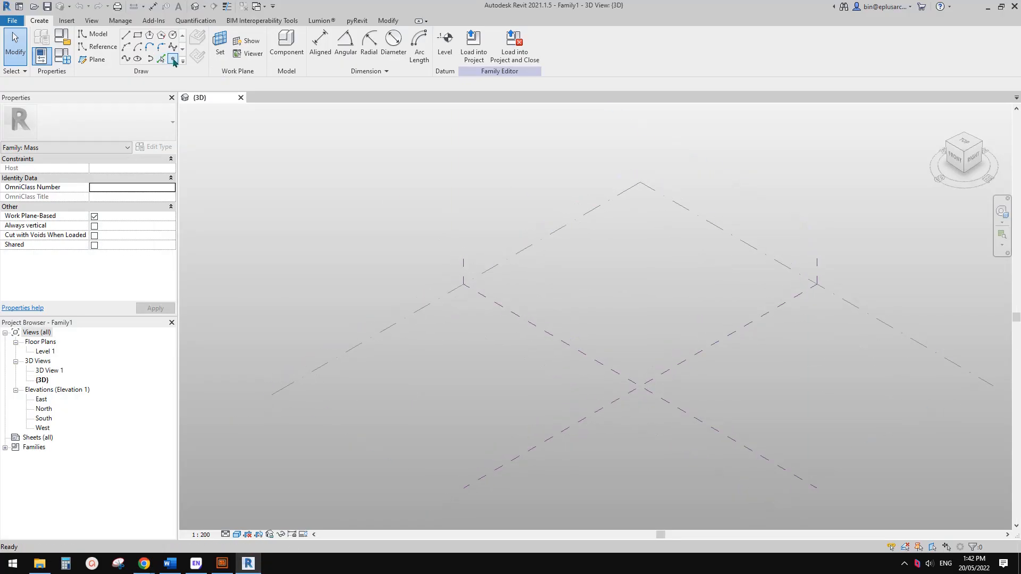
click(590, 308)
click(684, 321)
click(598, 390)
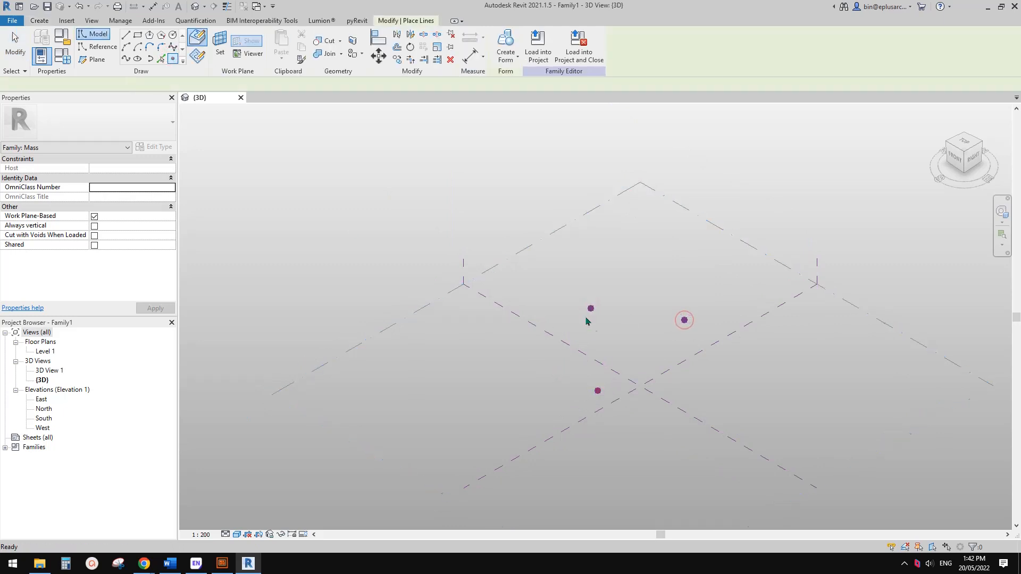
key(Escape)
Connect the three reference points pair by pair with Spline Through Points to close a triangle.
drag(636, 424, 695, 333)
click(126, 59)
click(127, 59)
drag(641, 292, 695, 337)
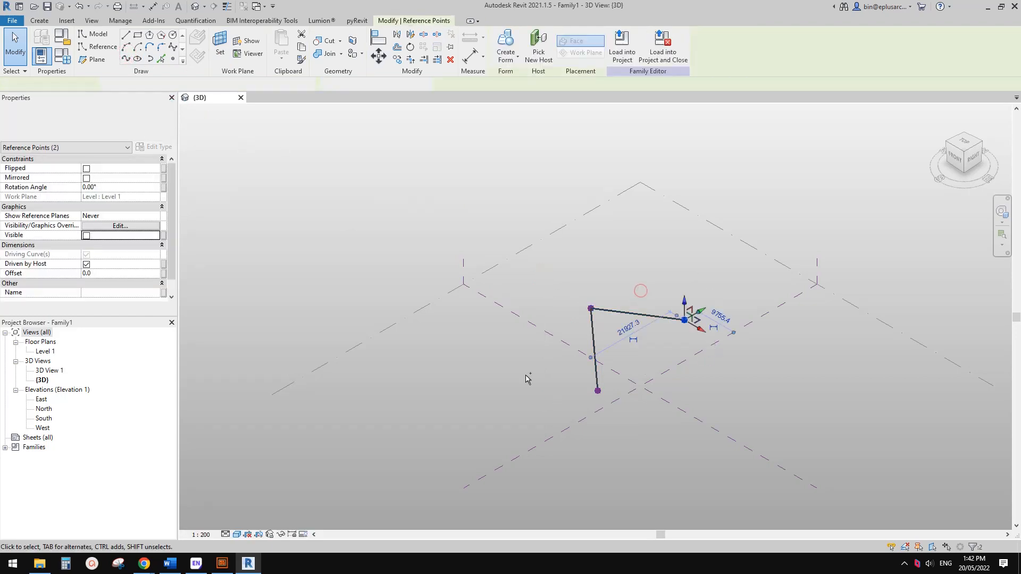
ctrl+drag(526, 374, 649, 430)
click(127, 59)
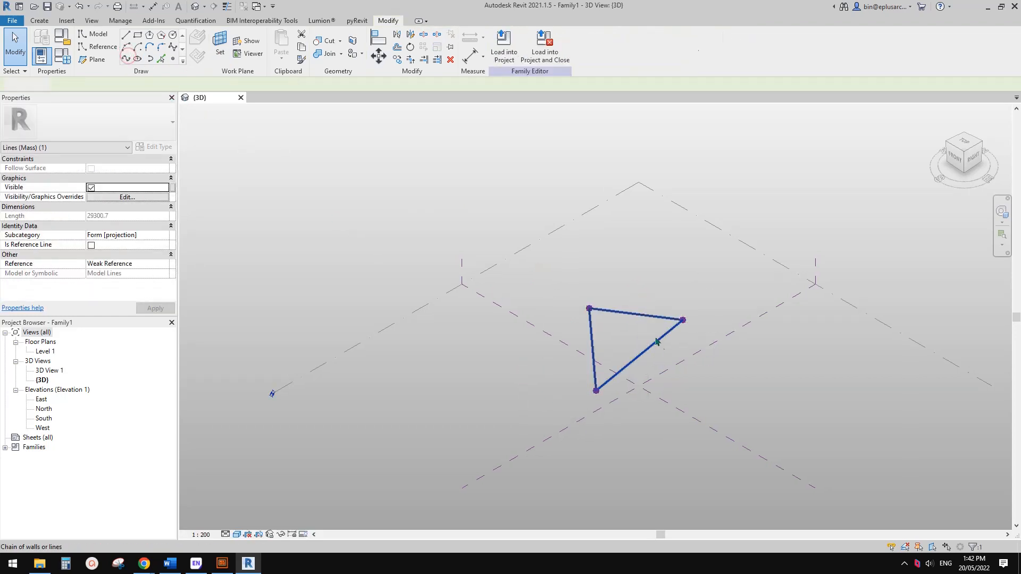
Convert the triangle's three lines to reference lines and create a flat triangular surface form from them.
click(644, 344)
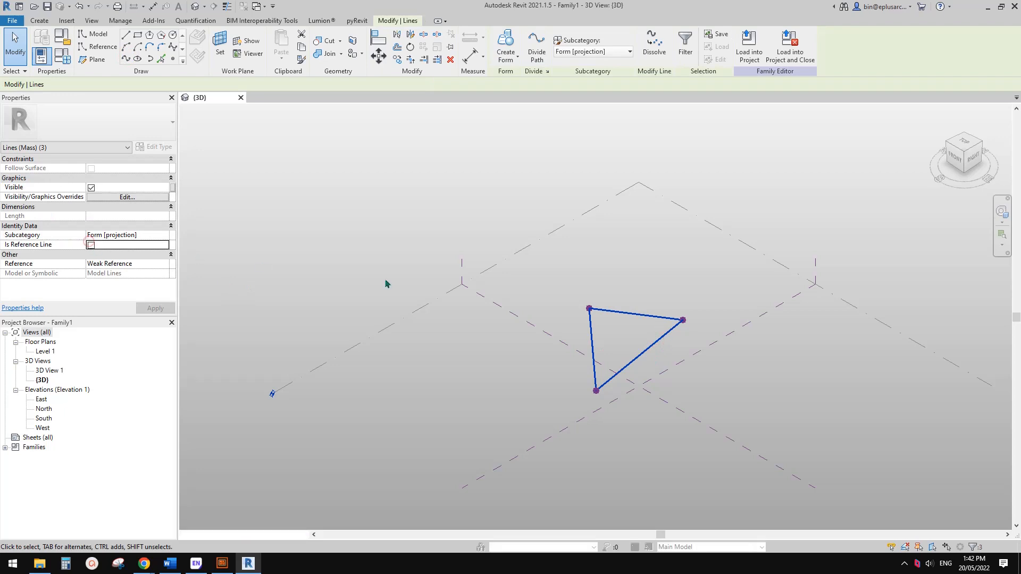
click(91, 244)
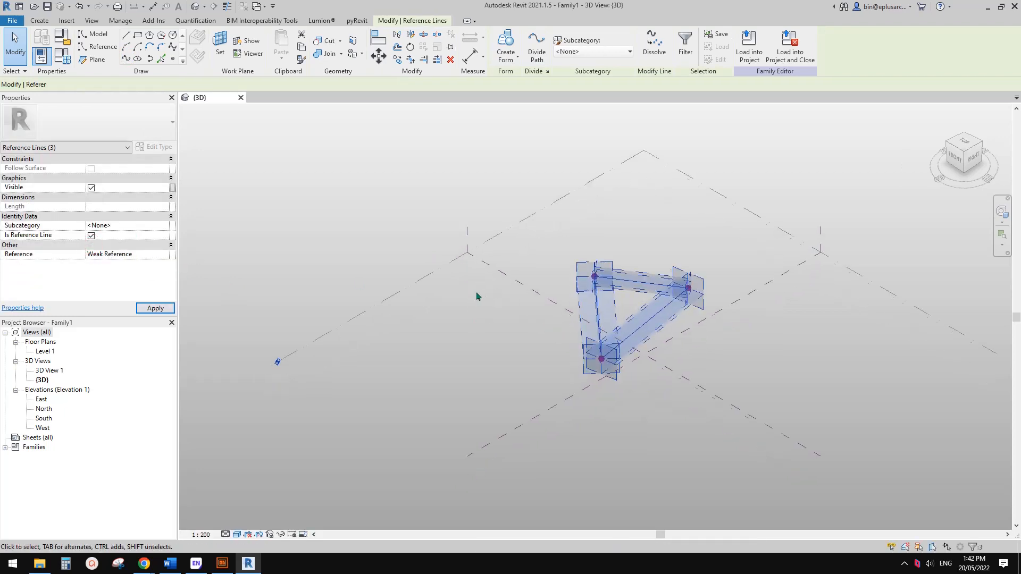
scroll(649, 269, up, 3)
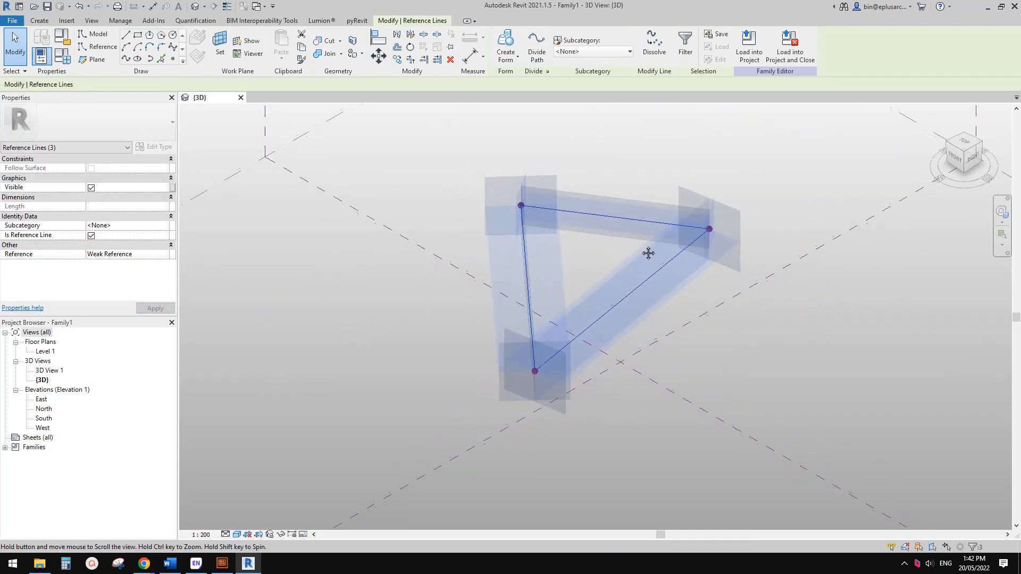
click(506, 44)
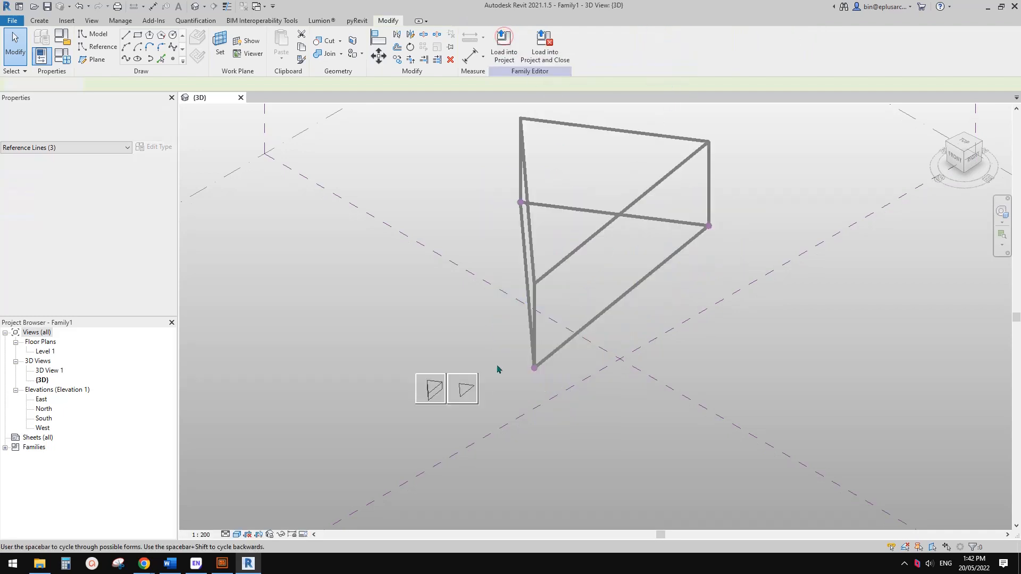
click(462, 392)
Divide the flat triangular form's surface into a UV grid.
click(611, 289)
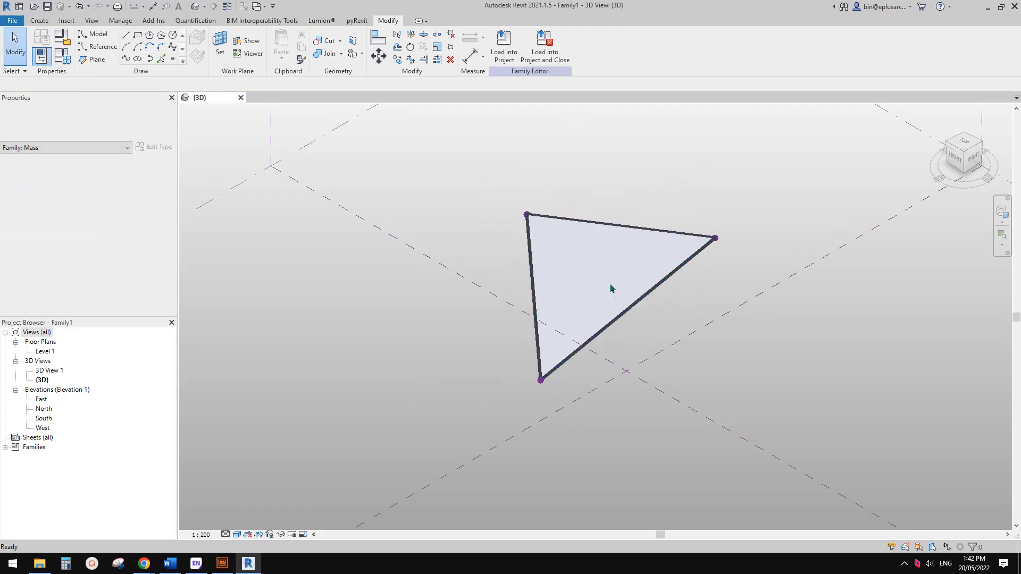
mouse_move(606, 303)
shift+middle_down()
mouse_move(692, 316)
mouse_move(598, 286)
shift+middle_up()
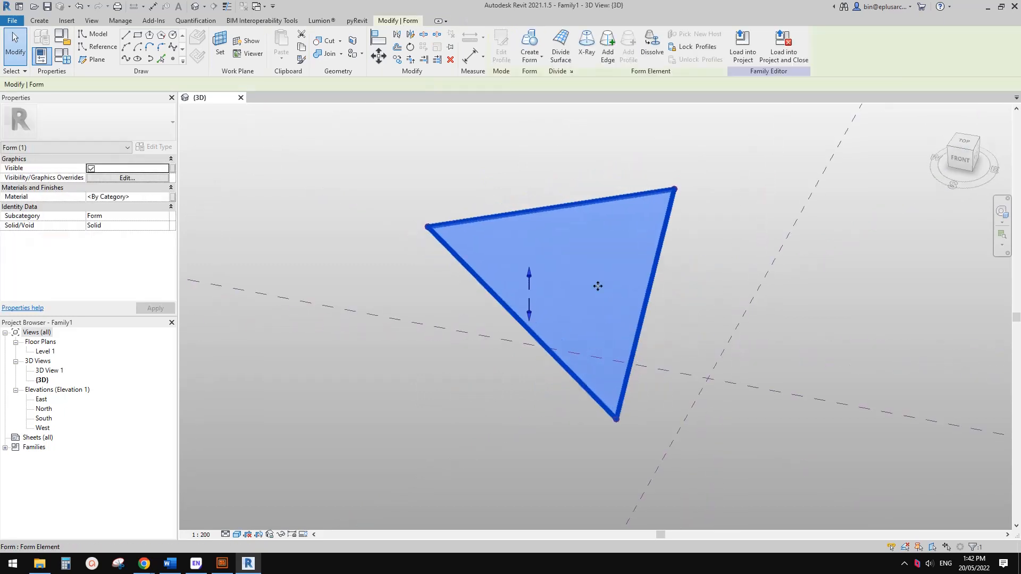
click(561, 53)
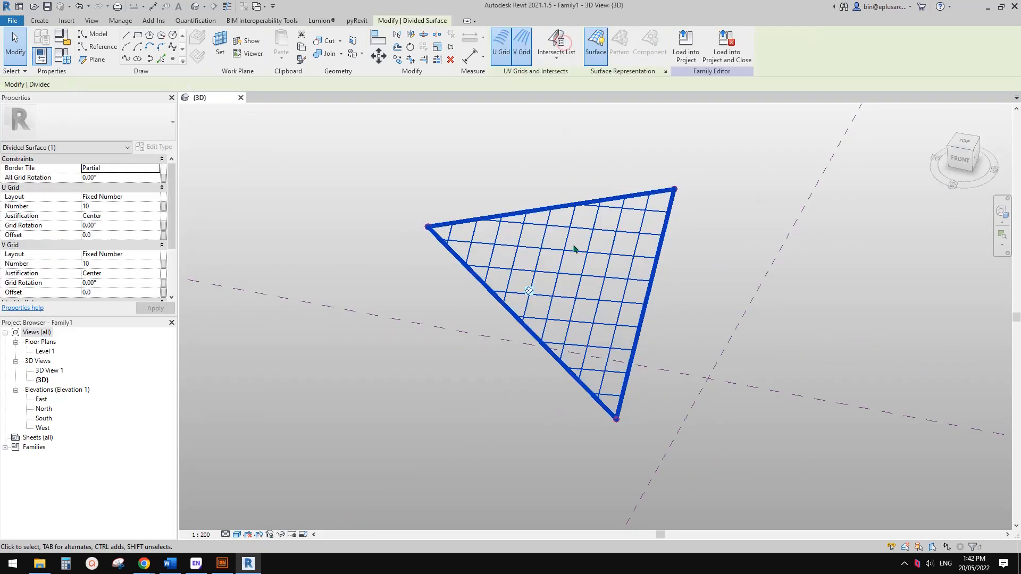
middle_drag(561, 276, 528, 285)
middle_drag(622, 307, 580, 301)
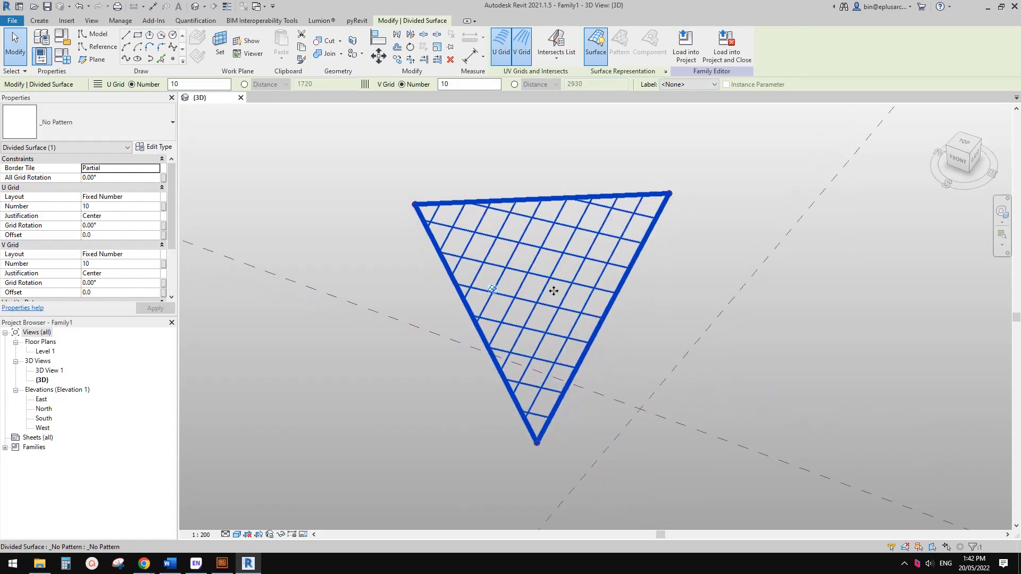
Set the divided surface's all grid rotation to 30°.
click(493, 290)
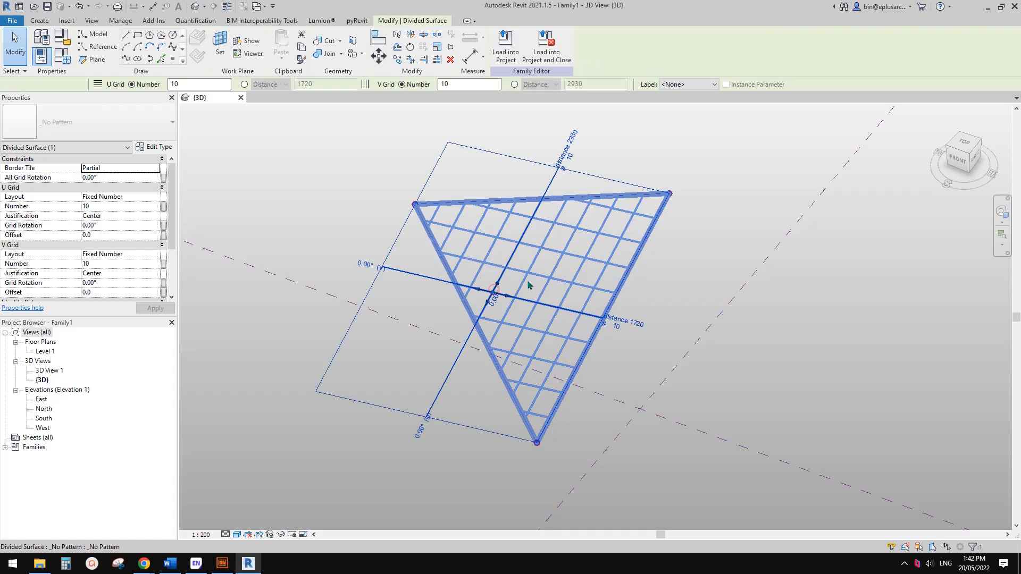
click(492, 298)
text(30)
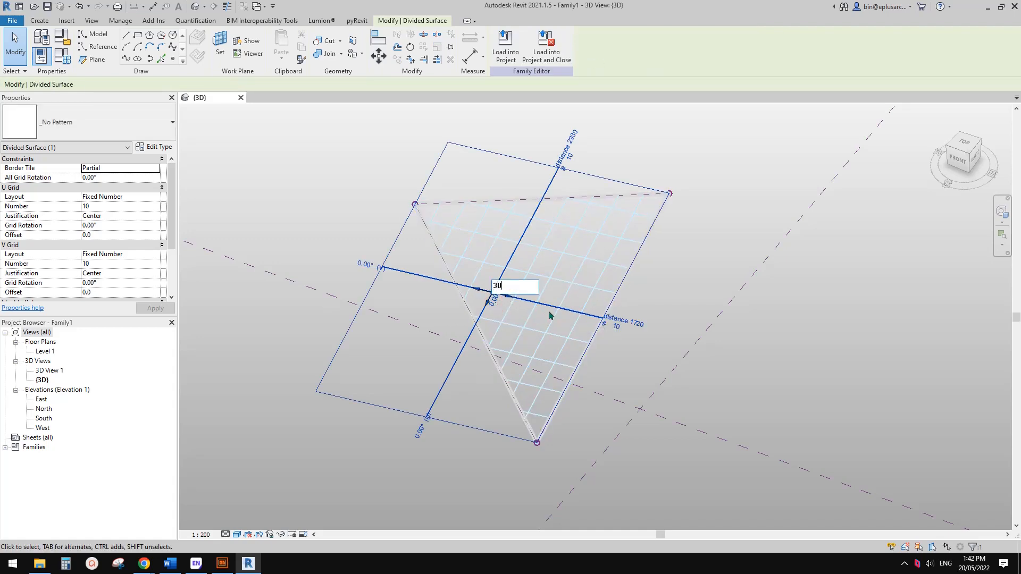
key(Return)
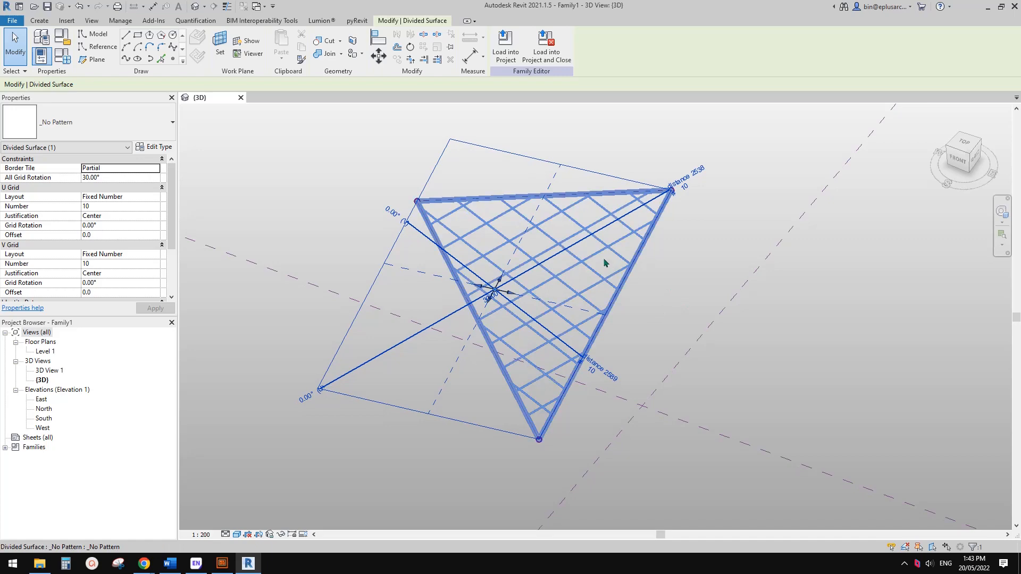
click(606, 262)
shift+middle_drag(583, 267, 585, 263)
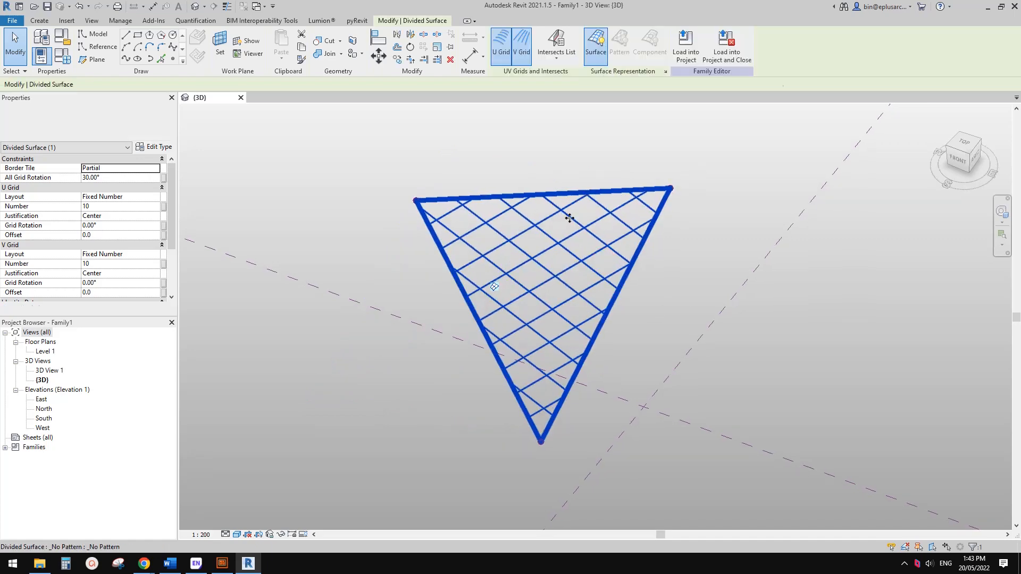
Check the skyscraper's facade pattern in the Chrome reference document and return to the Revit model.
click(87, 122)
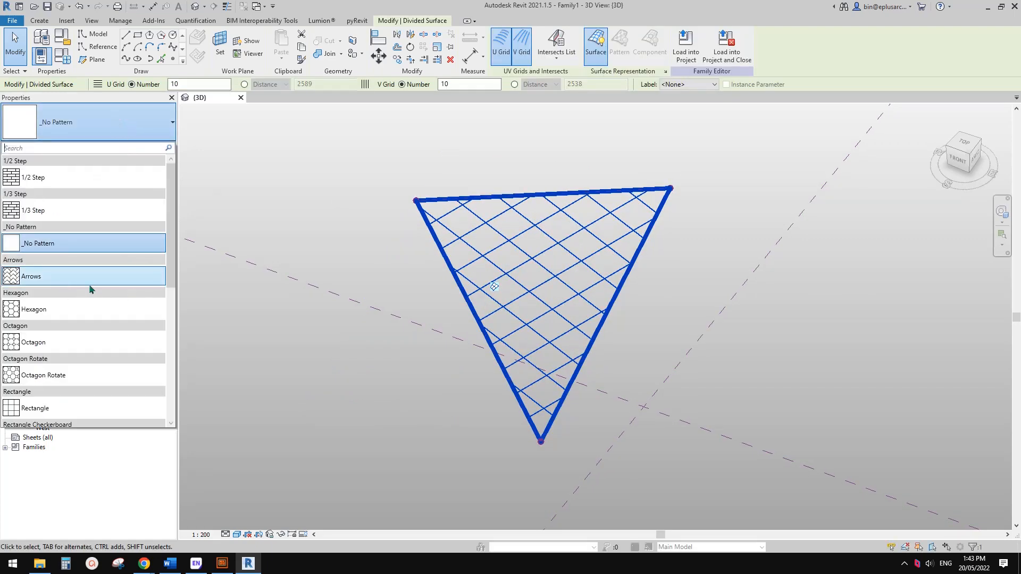
mouse_move(144, 563)
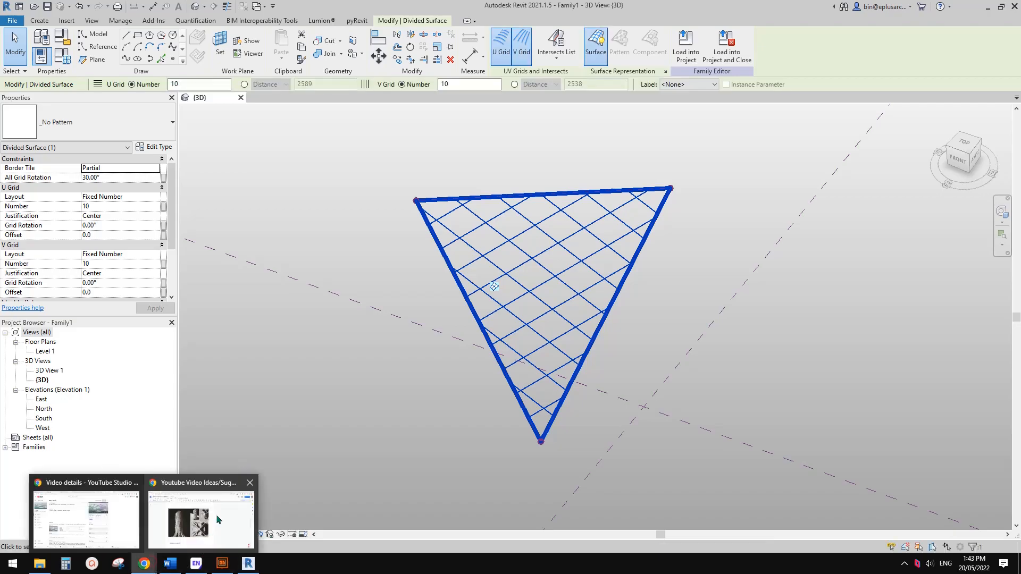
click(218, 519)
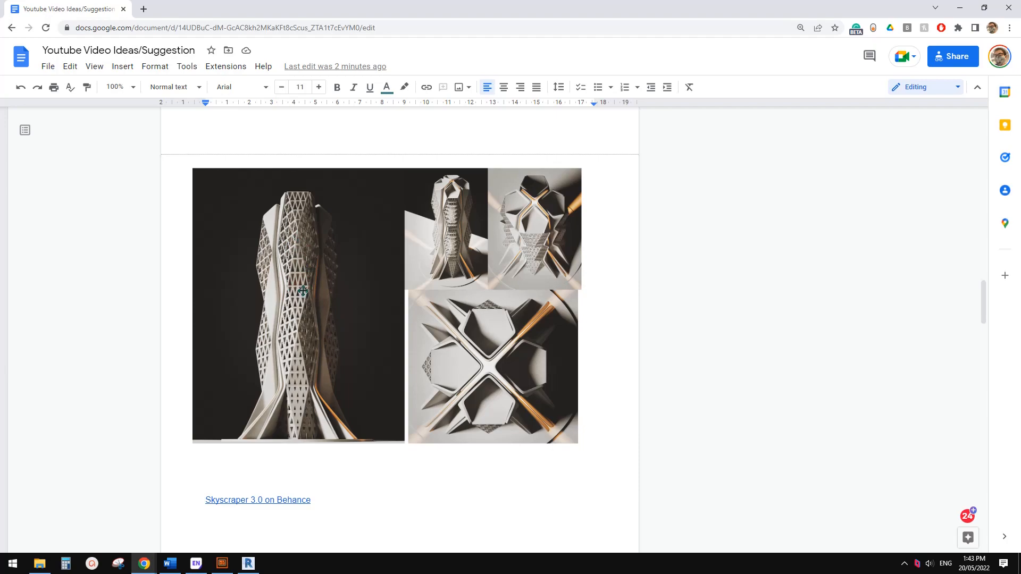
click(248, 564)
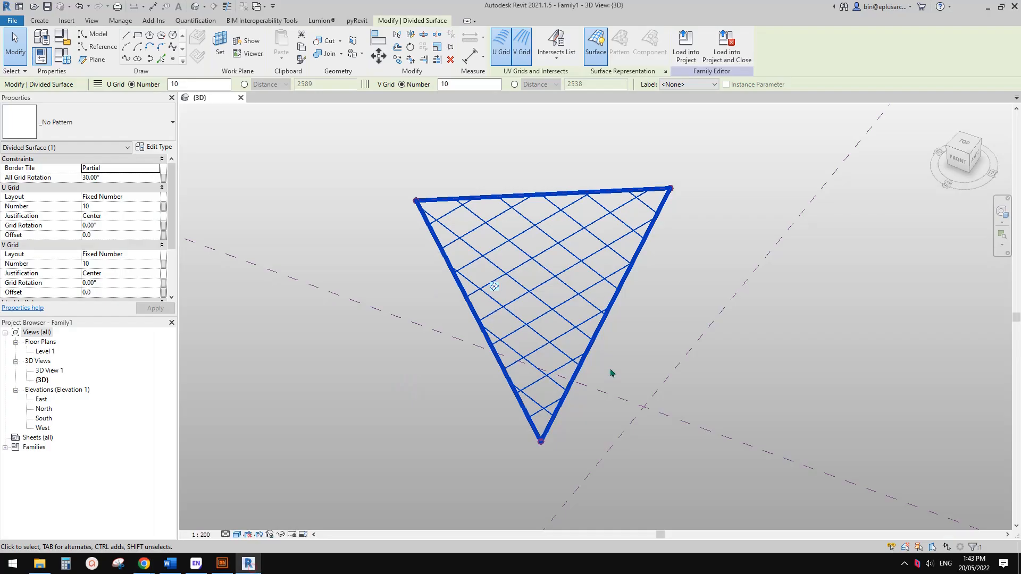
Apply the Triangle (flat) pattern to the divided surface.
shift+middle_drag(552, 223, 546, 227)
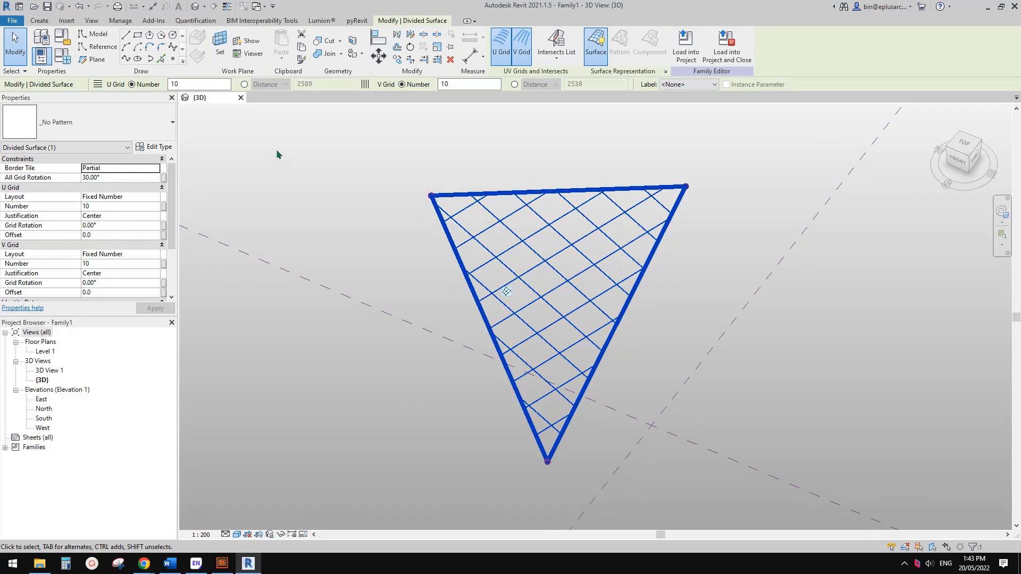
click(141, 123)
scroll(83, 332, down, 1)
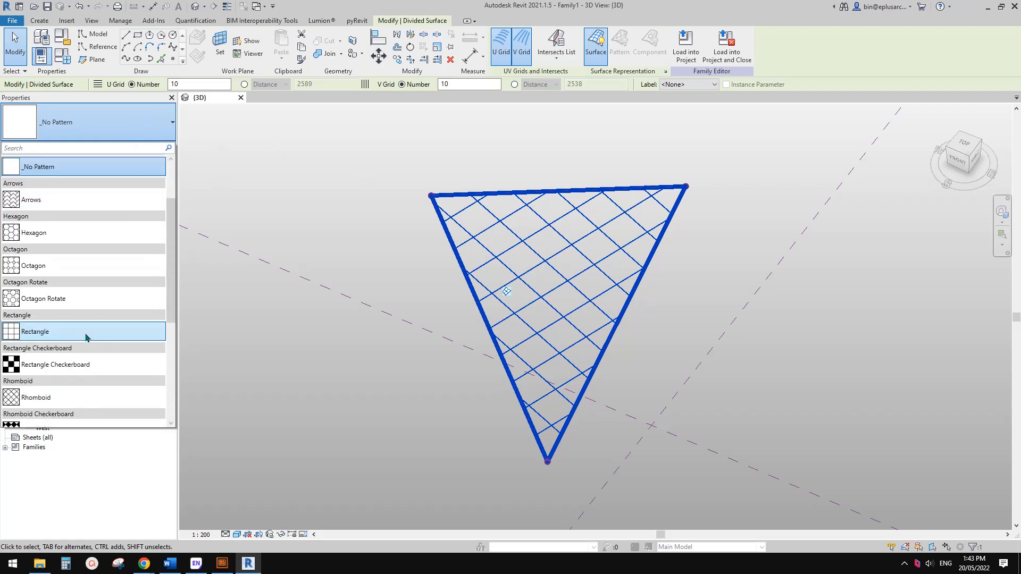
scroll(80, 337, down, 1)
scroll(75, 343, down, 3)
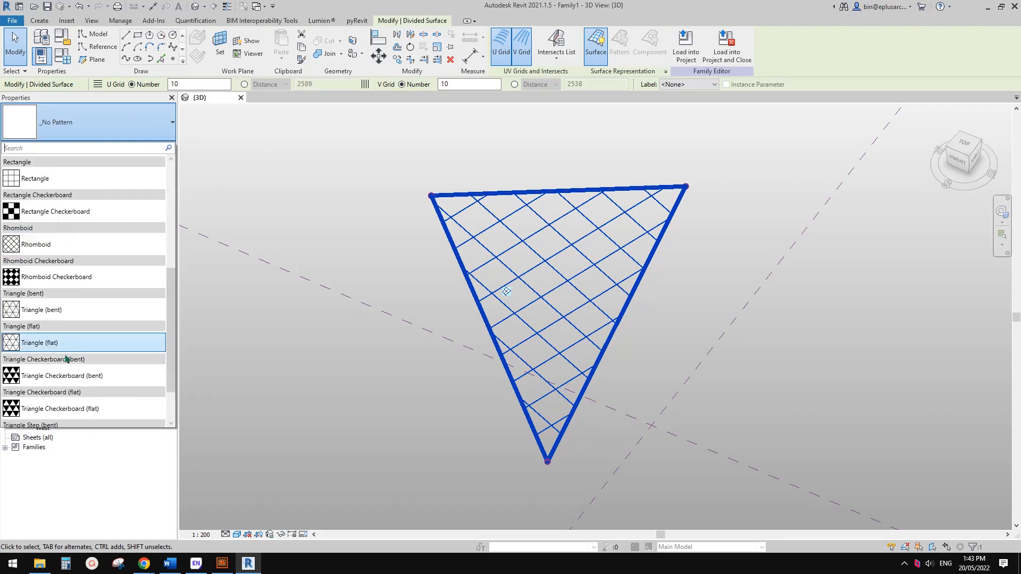
click(62, 346)
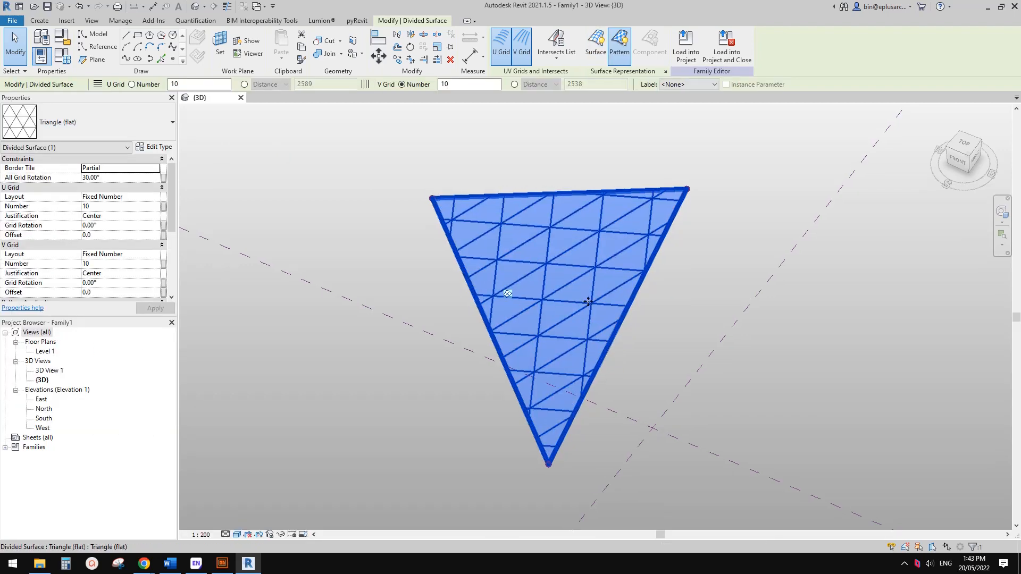
Examine the triangle pattern and the UV grid layout on the divided triangular surface.
scroll(583, 268, up, 1)
middle_drag(583, 268, 631, 303)
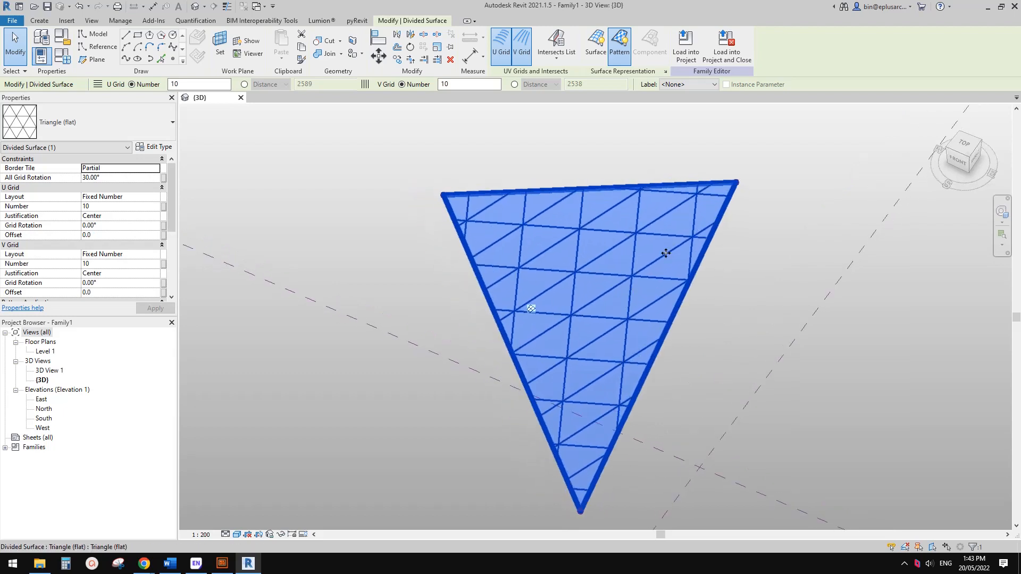
middle_drag(666, 253, 737, 227)
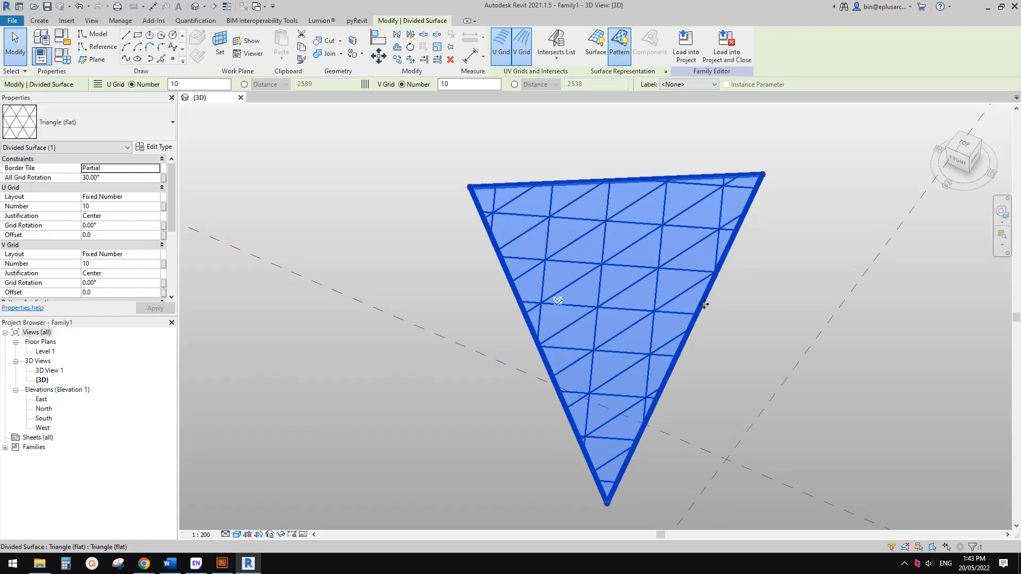
mouse_move(708, 327)
middle_down()
mouse_move(736, 302)
mouse_move(715, 311)
middle_up()
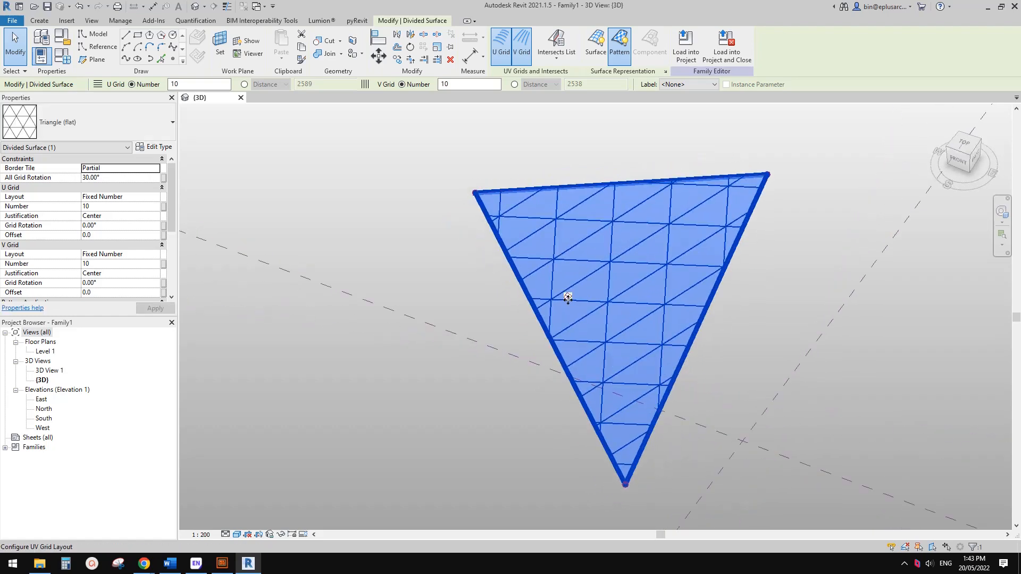
click(568, 298)
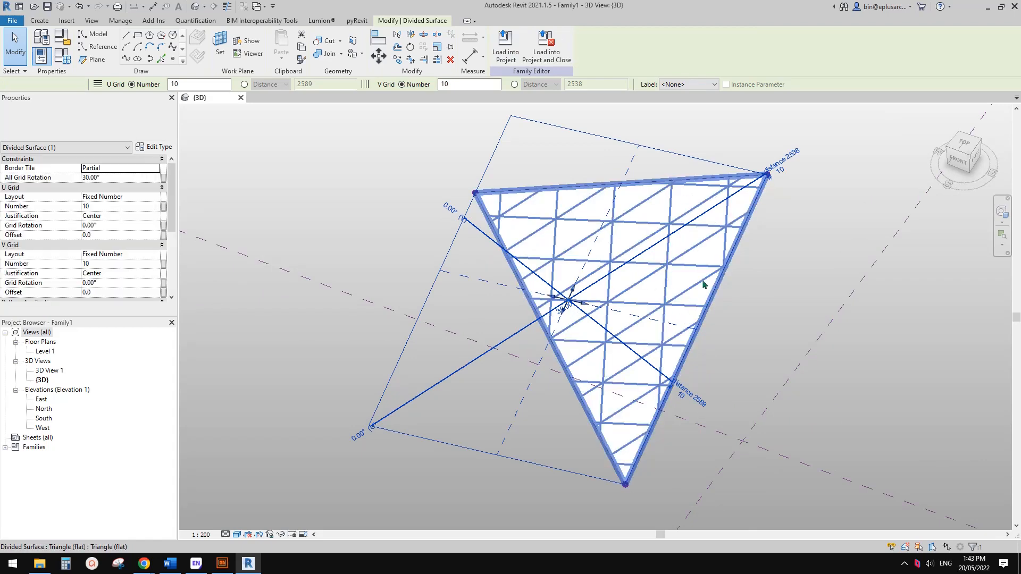
key(Escape)
middle_drag(720, 306, 718, 312)
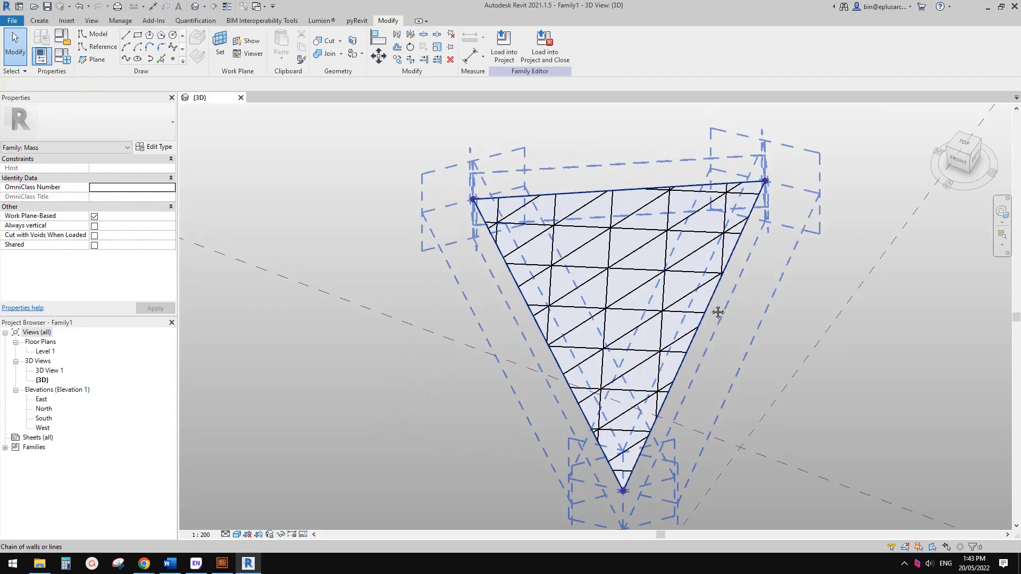
click(693, 276)
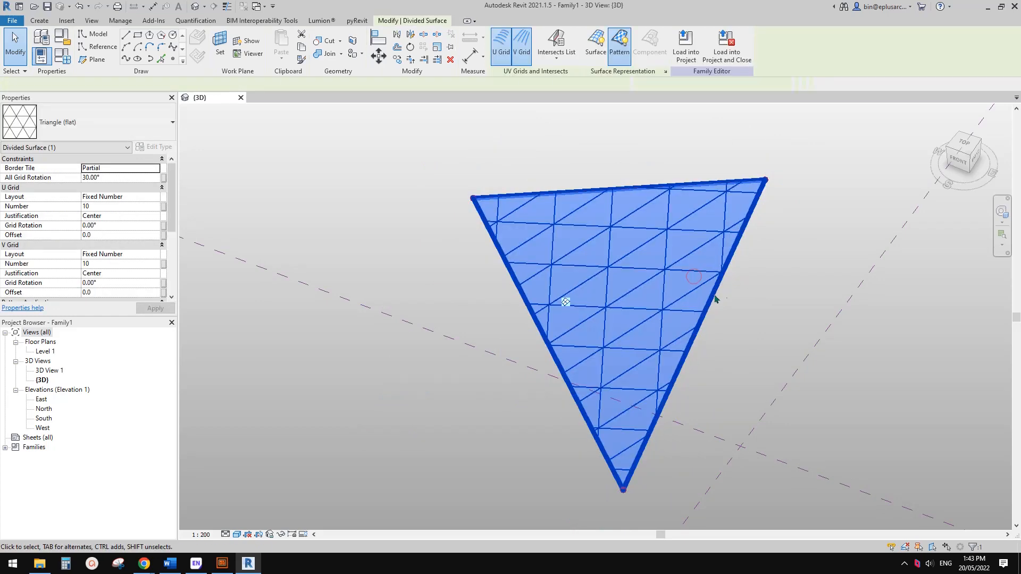
middle_drag(533, 292, 512, 292)
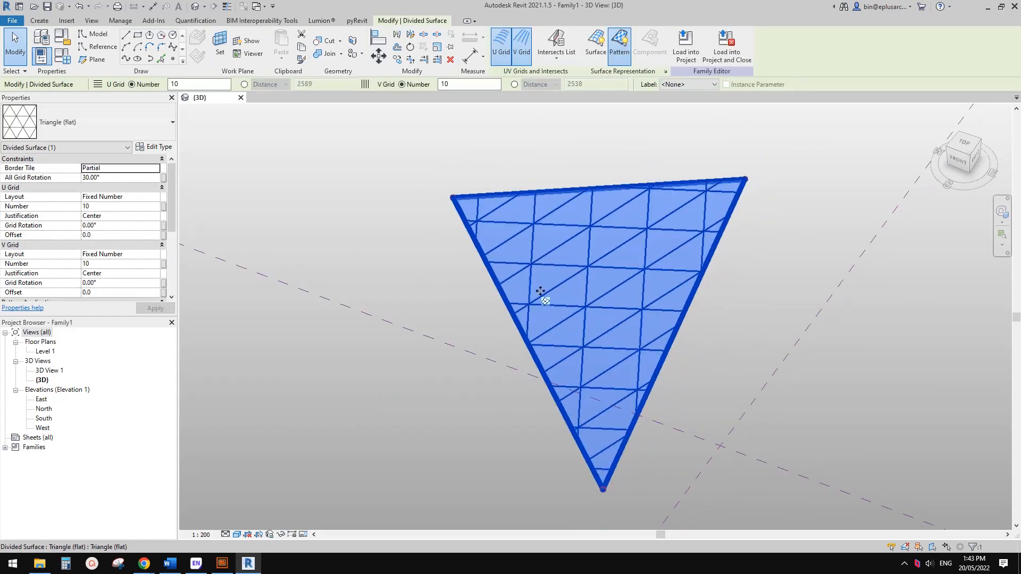
key(Escape)
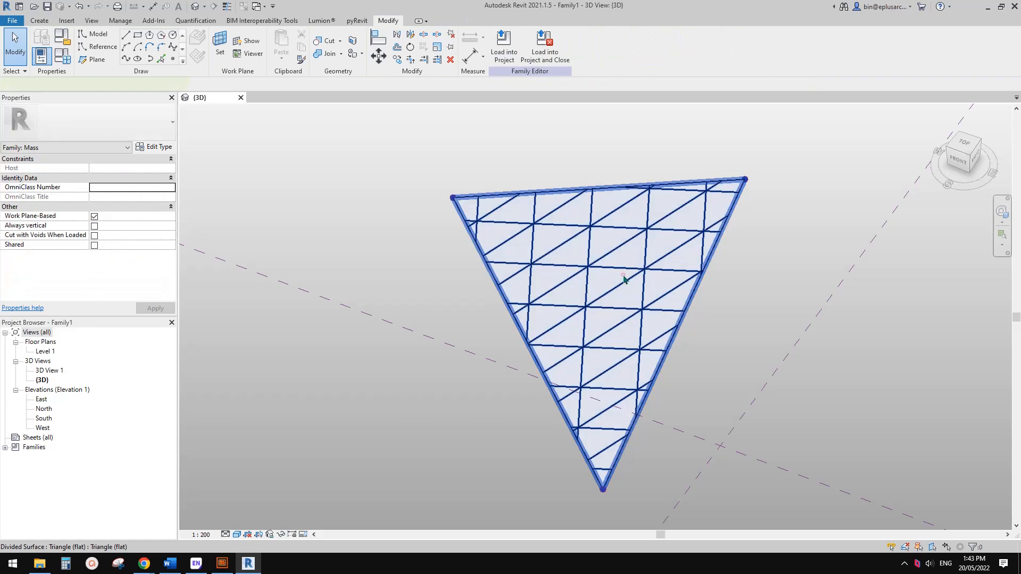
click(624, 279)
click(699, 301)
scroll(700, 301, down, 3)
middle_drag(699, 301, 673, 298)
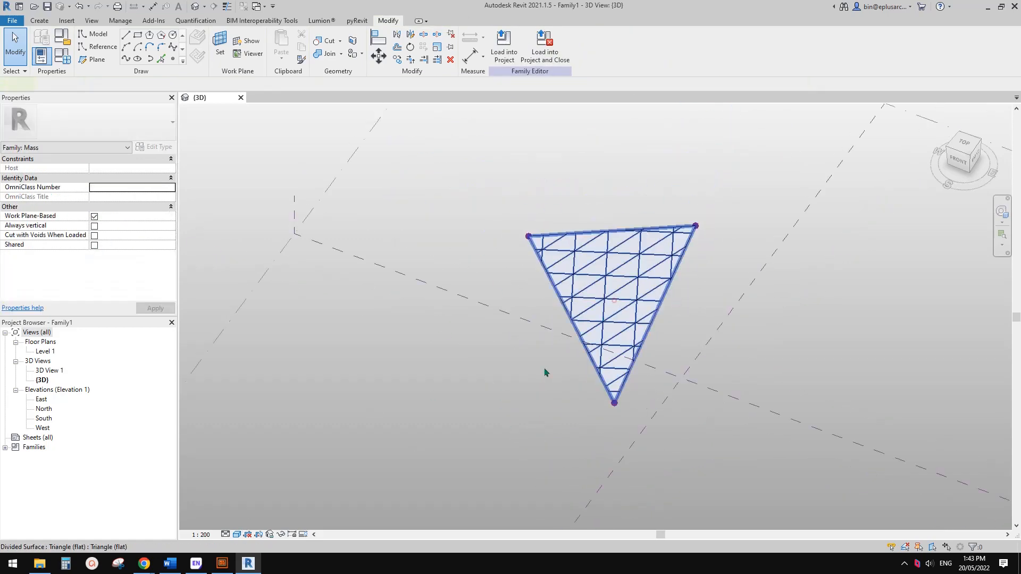
Check the tower's facade pattern in the Chrome reference document against the selected surface and return to Revit.
click(611, 303)
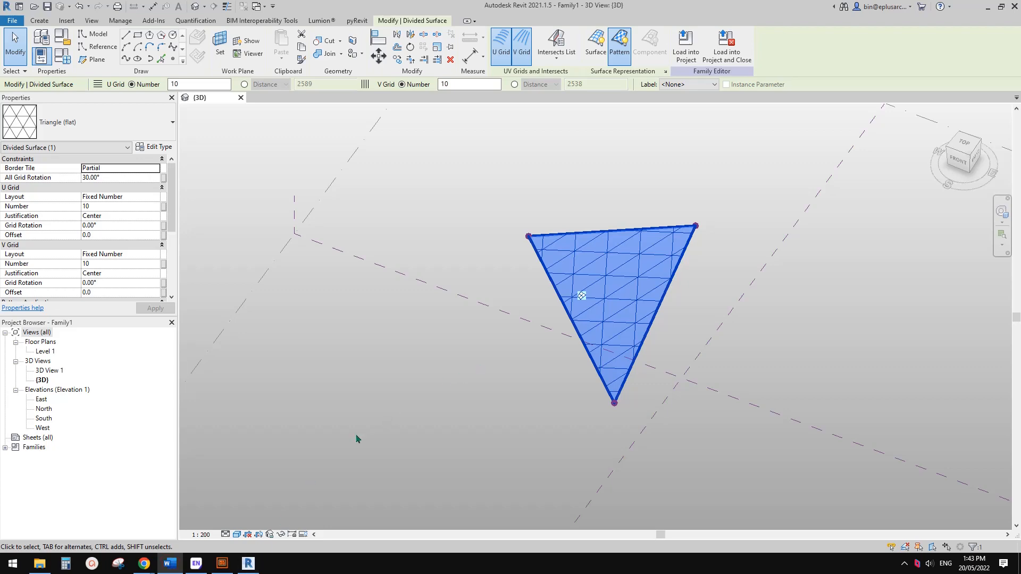
mouse_move(143, 563)
click(197, 520)
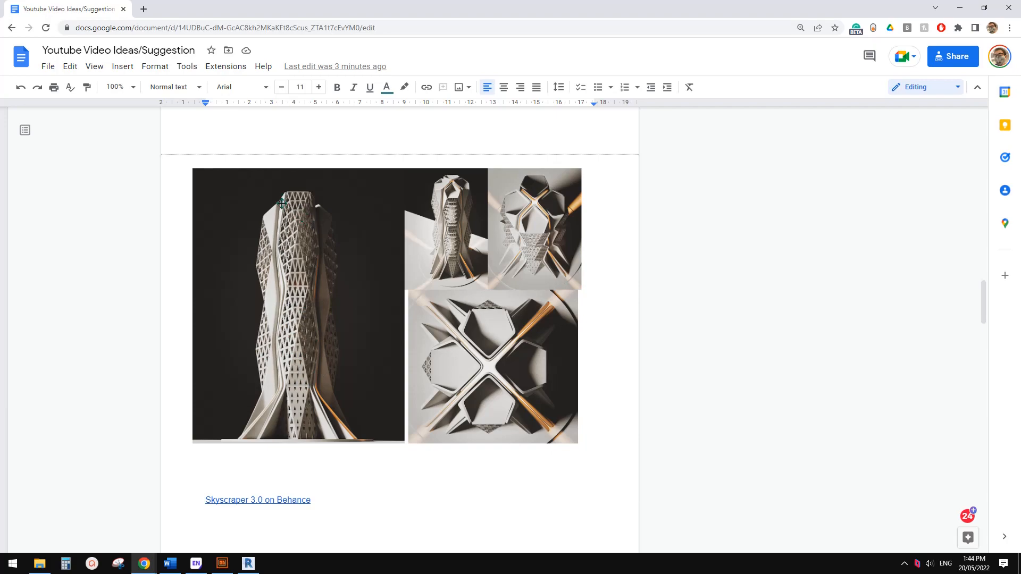
click(248, 563)
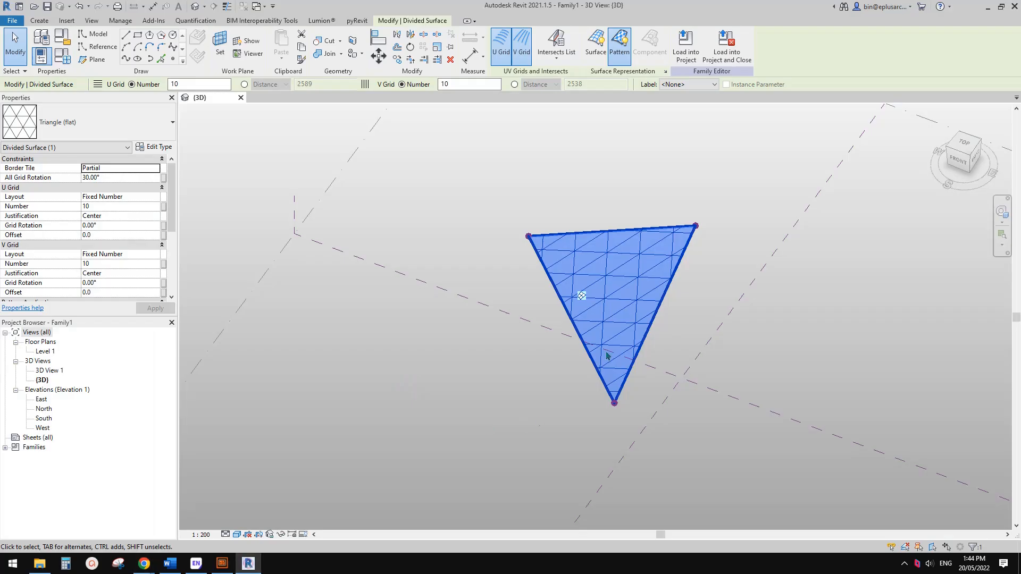
Delete the flat triangular form together with its divided surface and corner points.
click(743, 452)
drag(742, 452, 743, 453)
key(Delete)
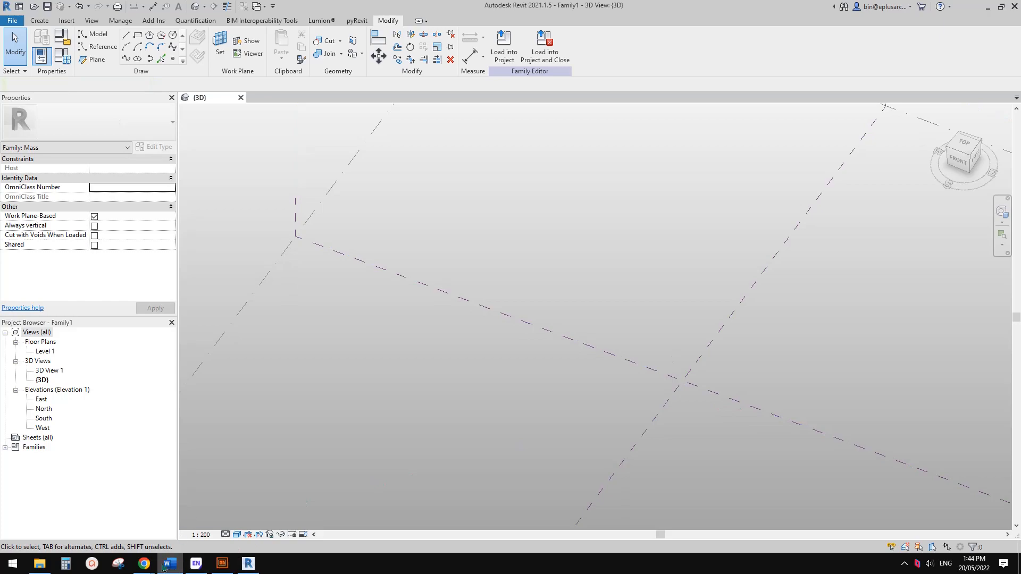
Capture the tower image in the Chrome reference document with Snipping Tool and outline its central facade section in magenta.
mouse_move(143, 565)
click(218, 519)
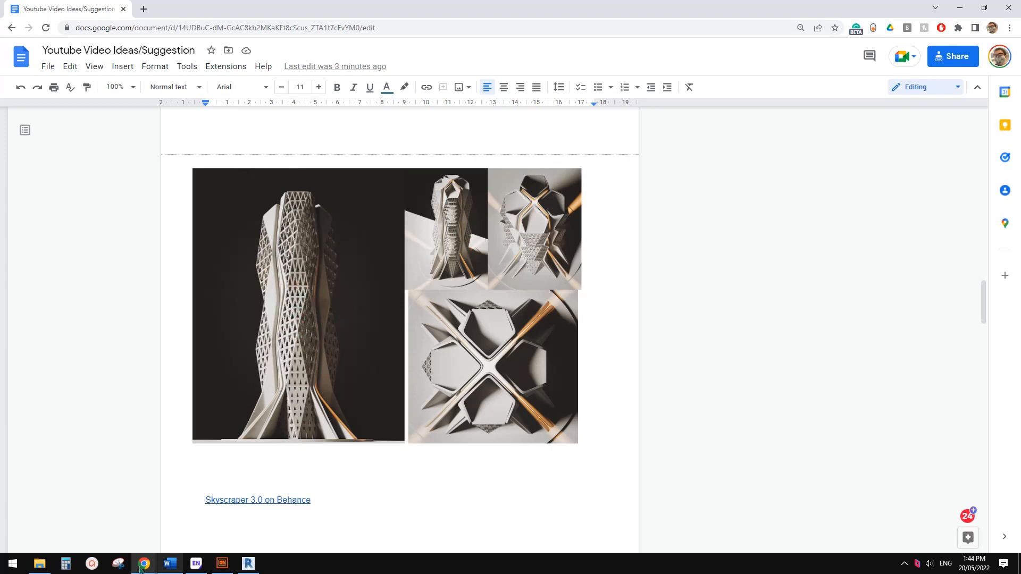
click(118, 563)
click(623, 215)
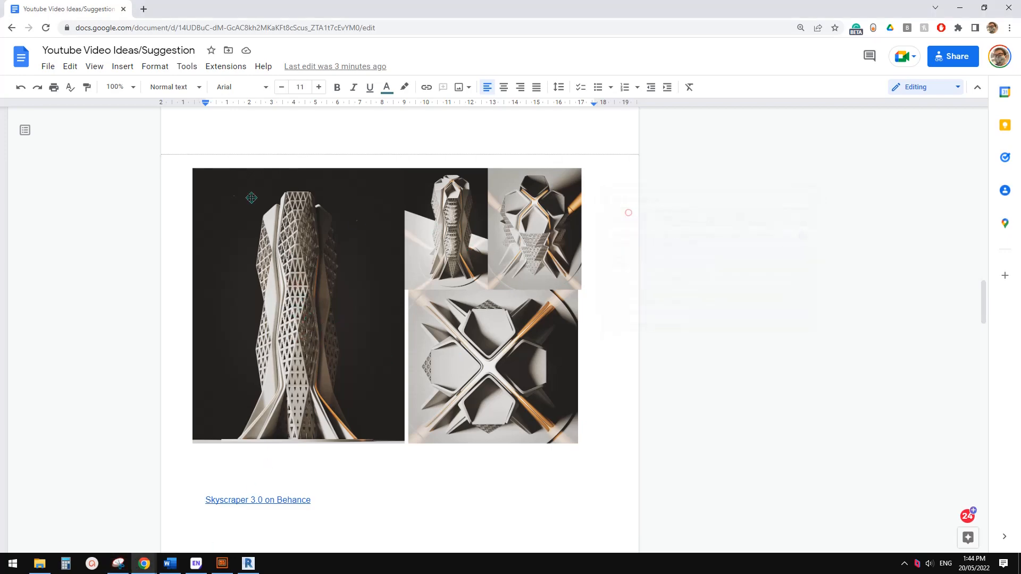
drag(222, 198, 487, 420)
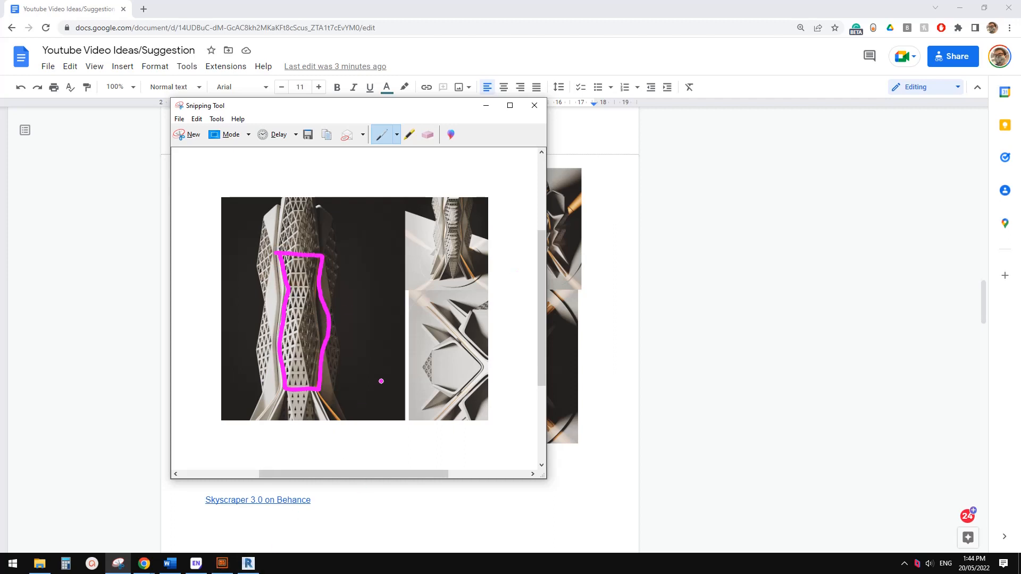
Switch to Revit and place a reference point on the Level 1 plane, away from the reference plane intersection.
click(249, 563)
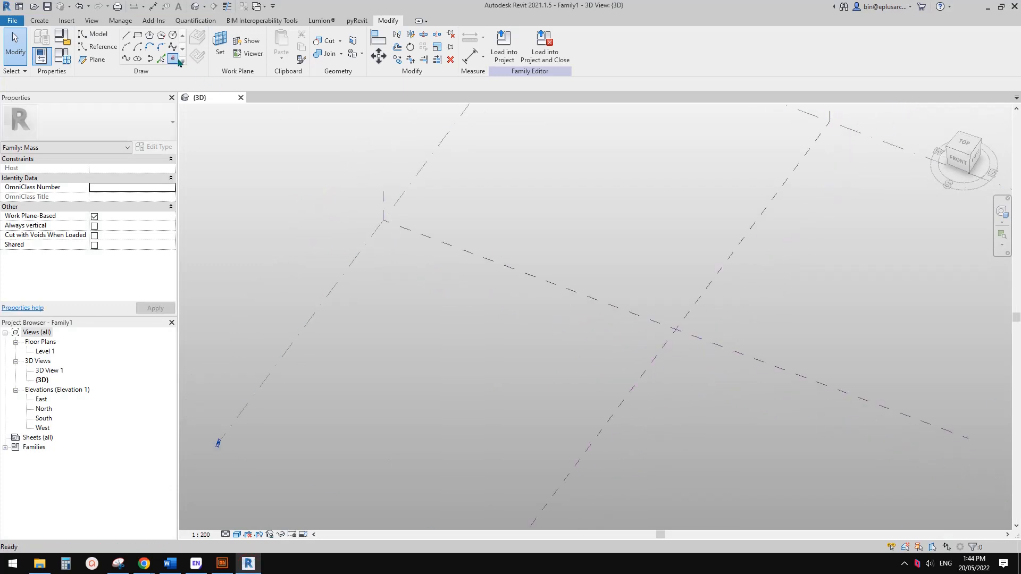
click(173, 58)
middle_drag(640, 326, 591, 349)
scroll(588, 343, down, 3)
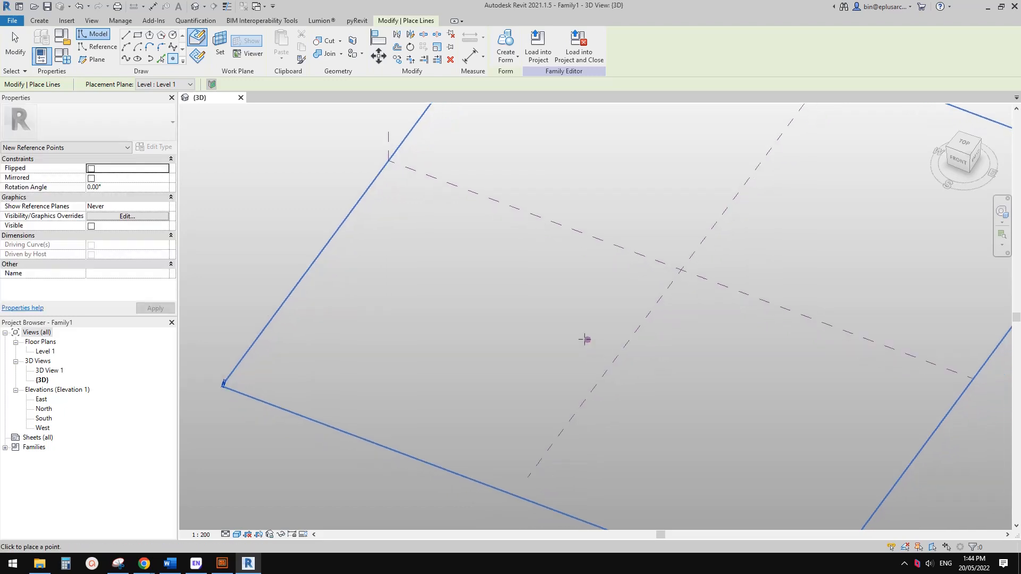
click(501, 339)
key(Escape)
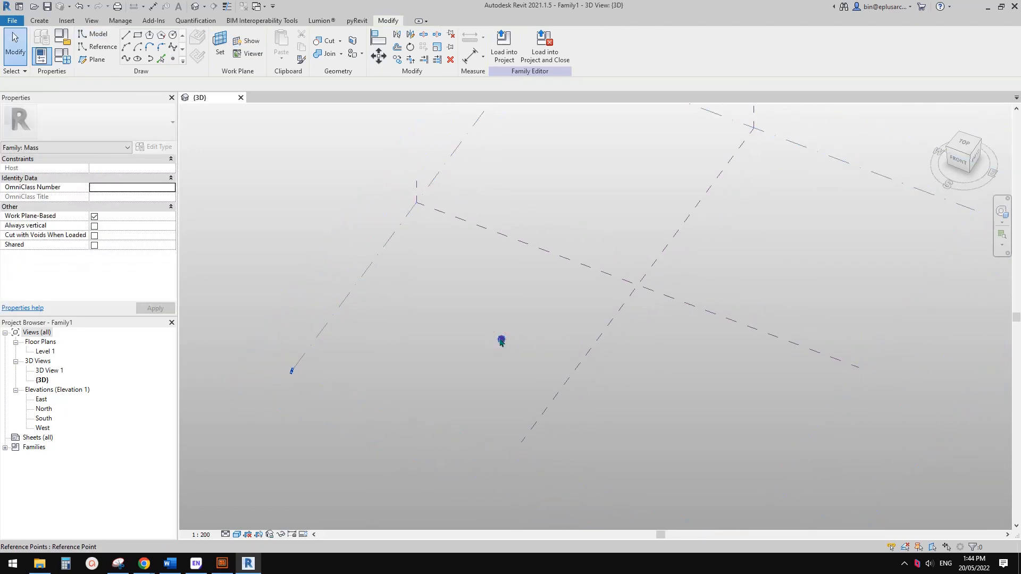
Inspect the new reference point's position and control arrows from several viewing angles.
click(500, 340)
shift+middle_drag(501, 341, 705, 229)
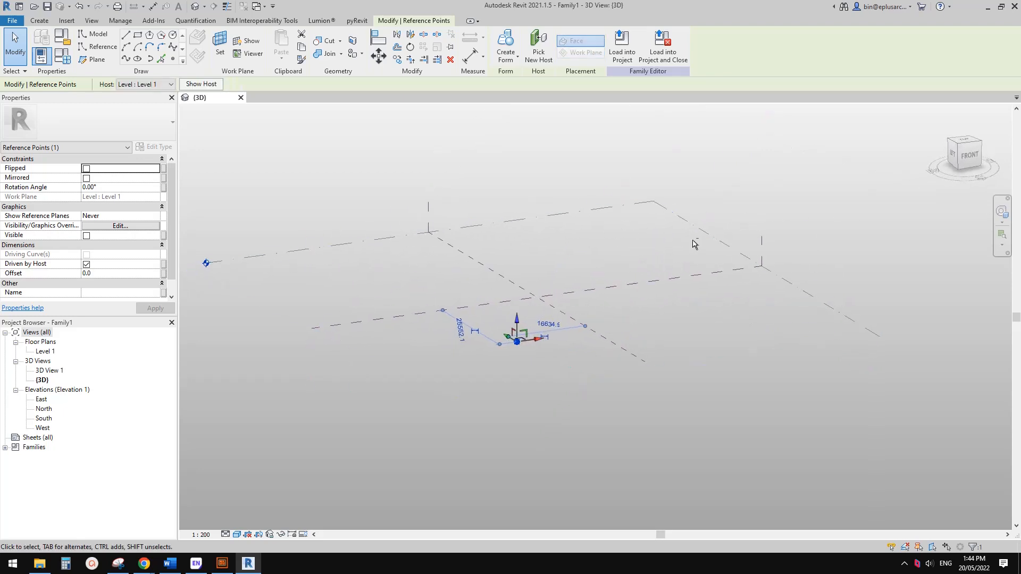
middle_drag(570, 343, 603, 354)
click(591, 344)
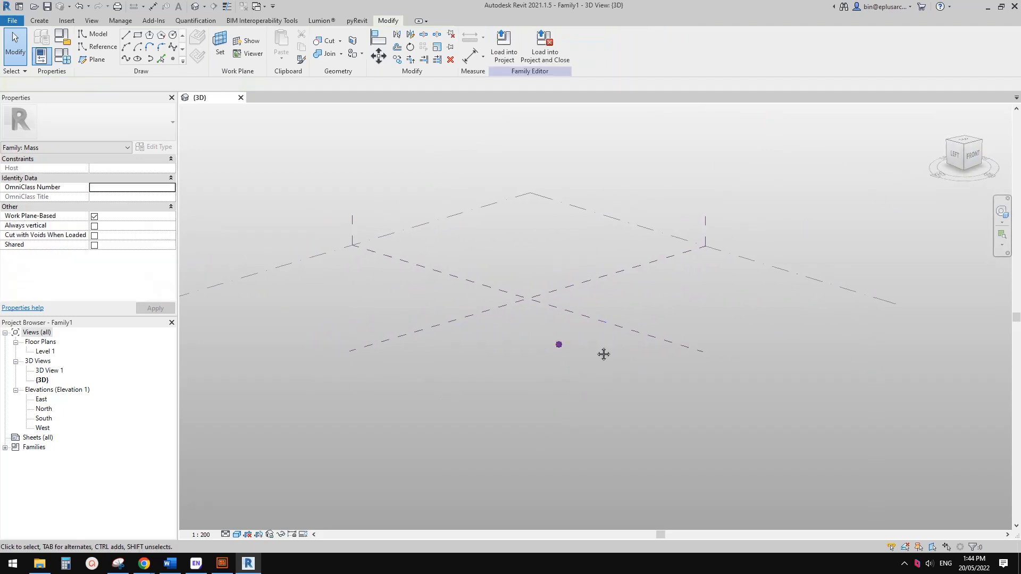
click(558, 344)
shift+middle_drag(714, 278, 591, 372)
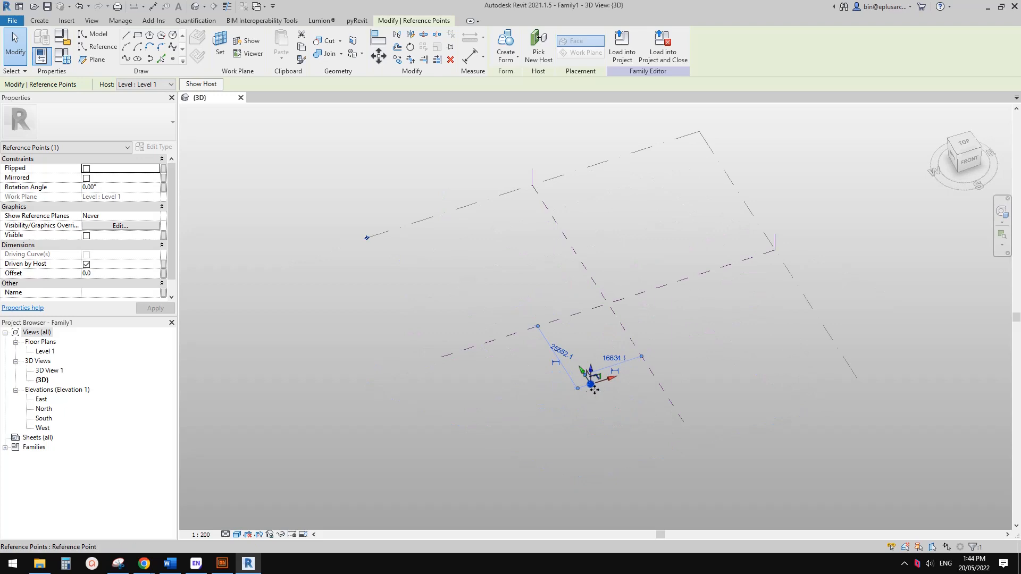
click(309, 164)
middle_drag(522, 281, 524, 261)
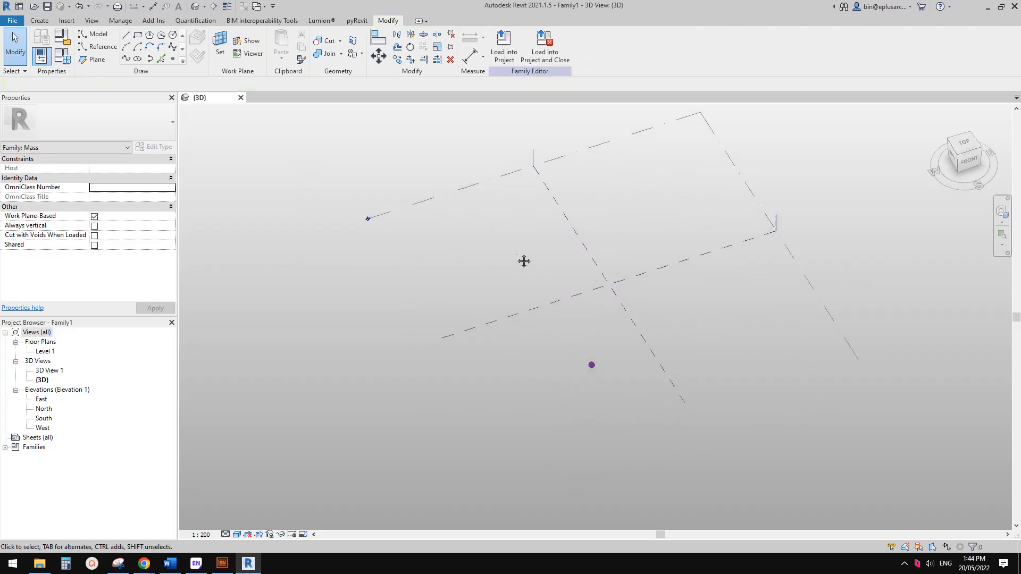
Set the work plane to the reference point's horizontal plane and place a second reference point on it at the same location.
click(173, 58)
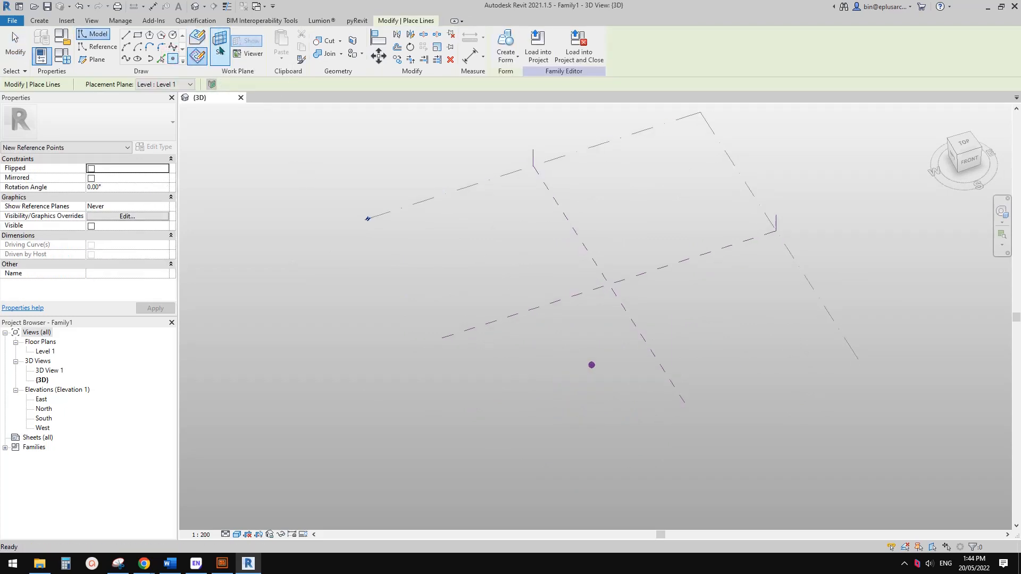
click(220, 50)
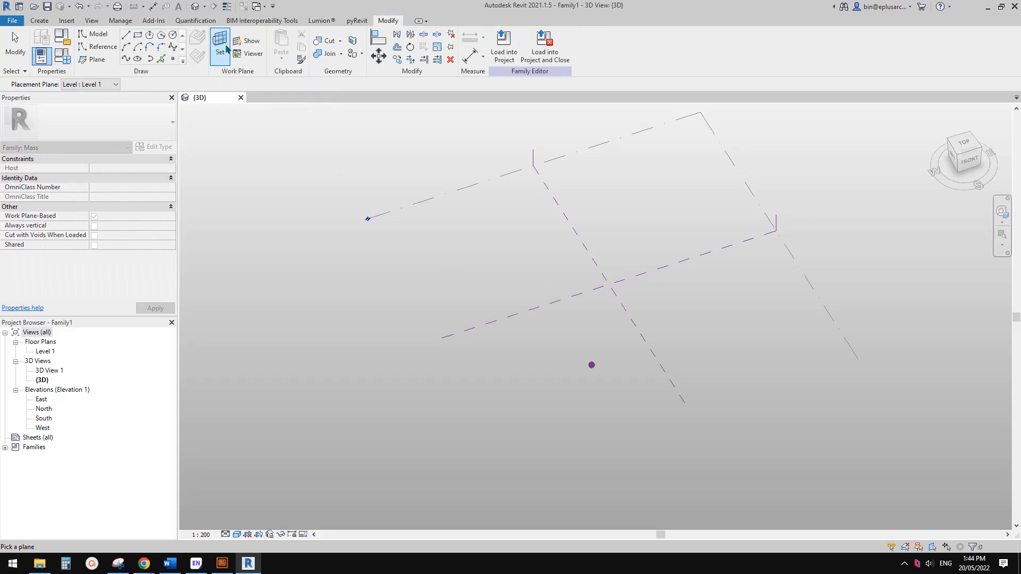
key(Tab)
click(594, 366)
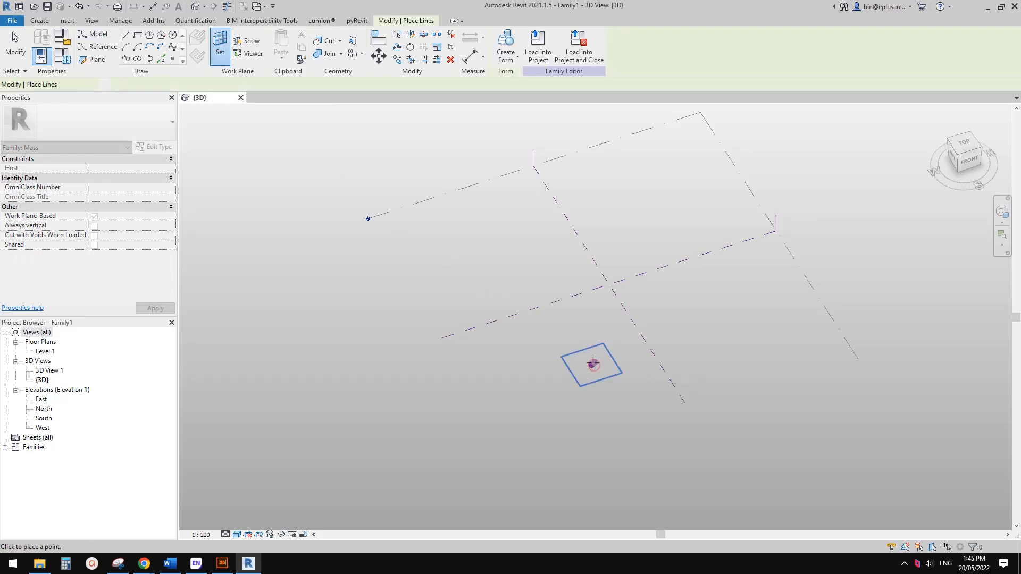
click(593, 365)
click(556, 318)
key(Escape)
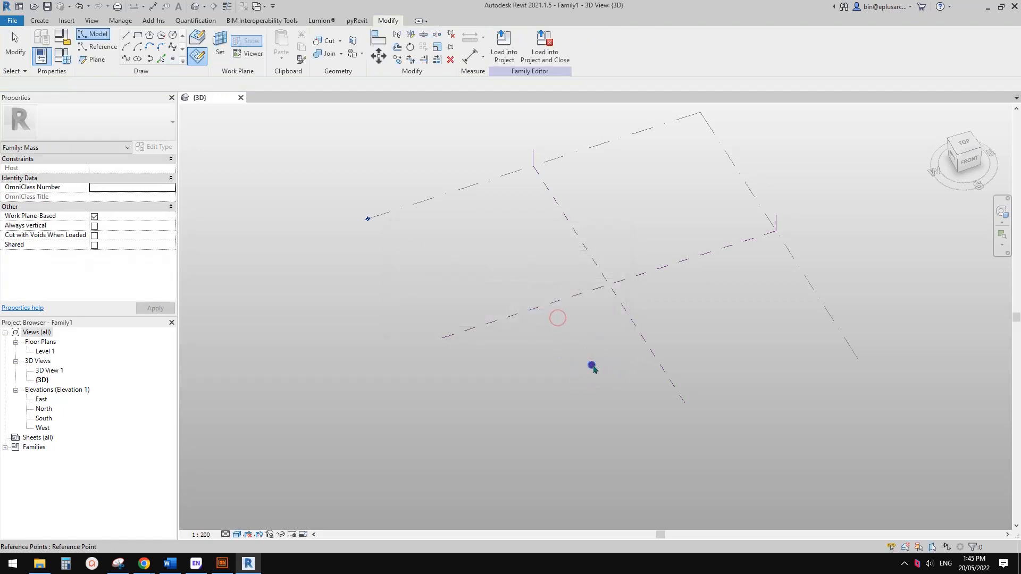
Raise the hosted reference point vertically above the first and set its offset to 30000.
click(592, 366)
shift+middle_drag(588, 364, 596, 351)
drag(592, 347, 592, 277)
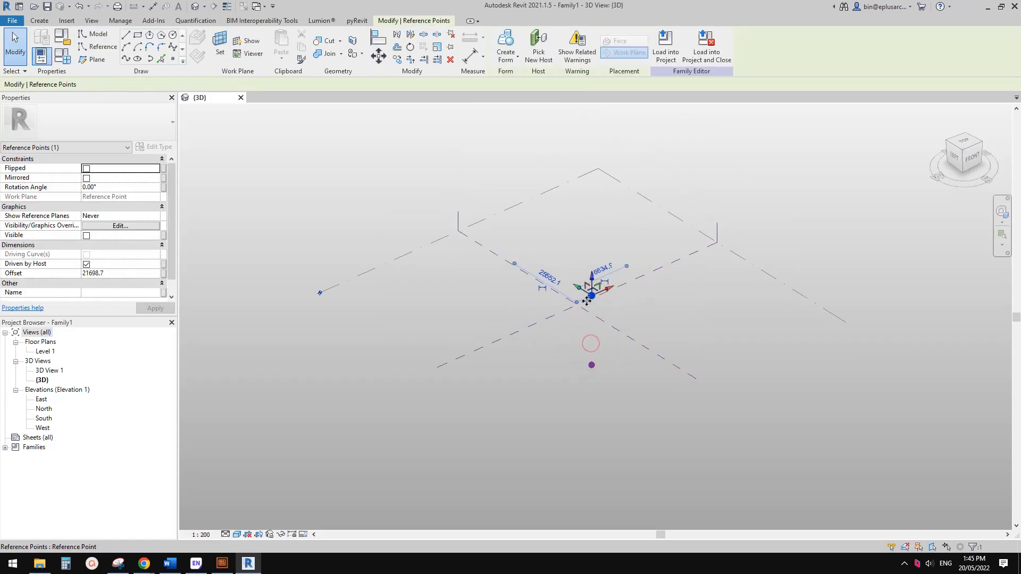
click(137, 272)
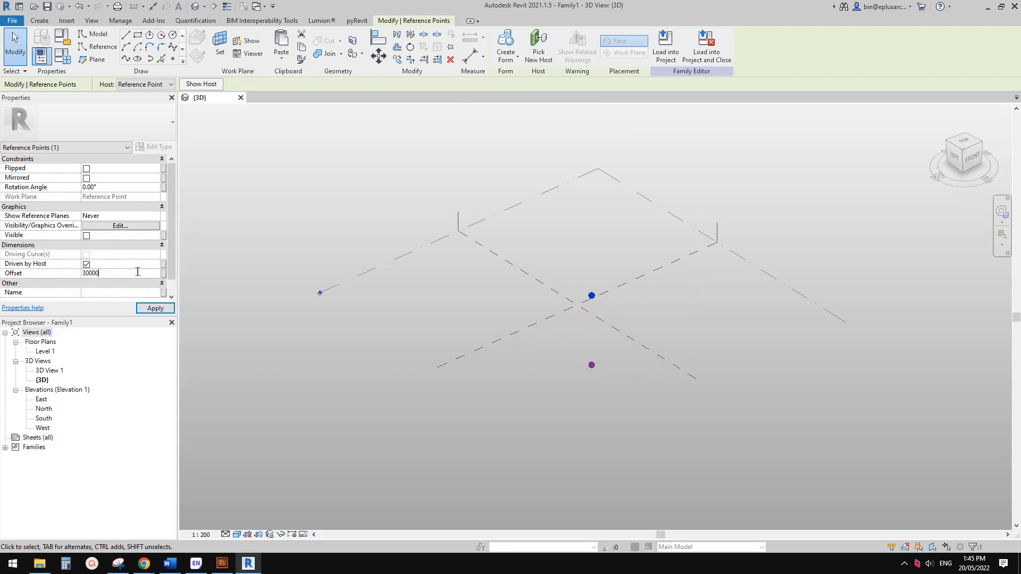
scroll(602, 305, up, 4)
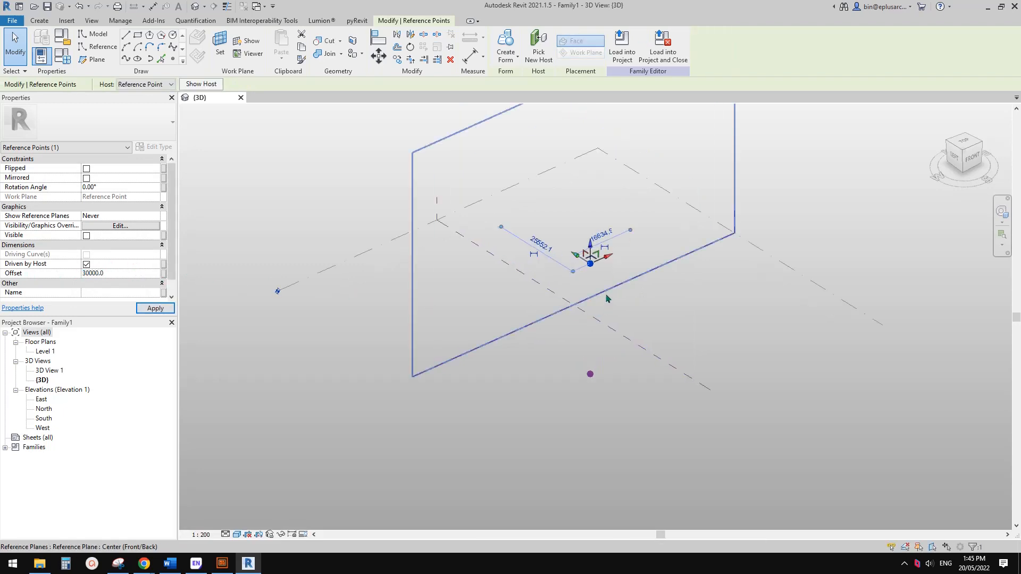
Connect the two reference points with a Spline Through Points and make it a reference line.
click(601, 310)
scroll(600, 331, down, 3)
drag(572, 188, 646, 472)
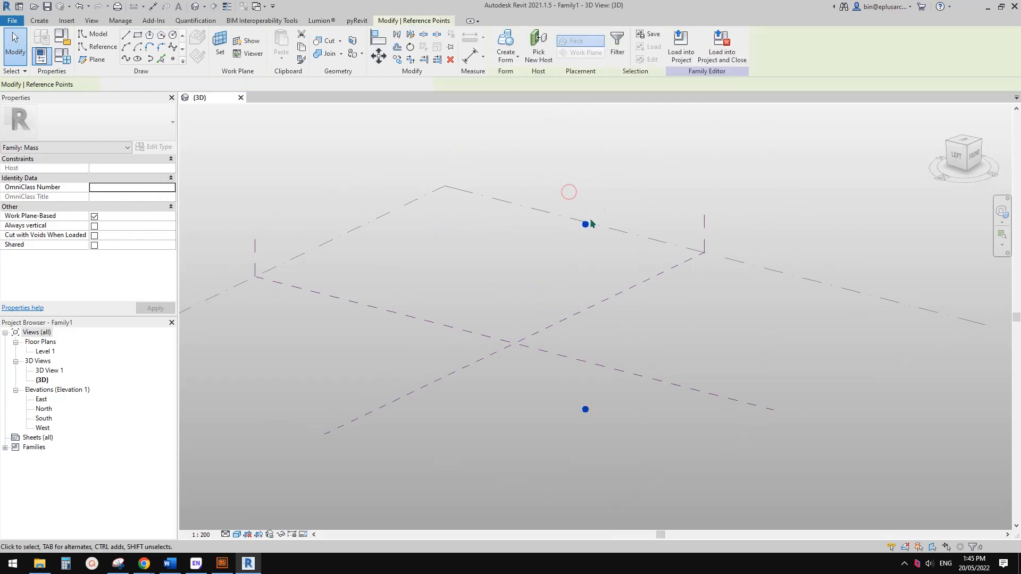
click(127, 60)
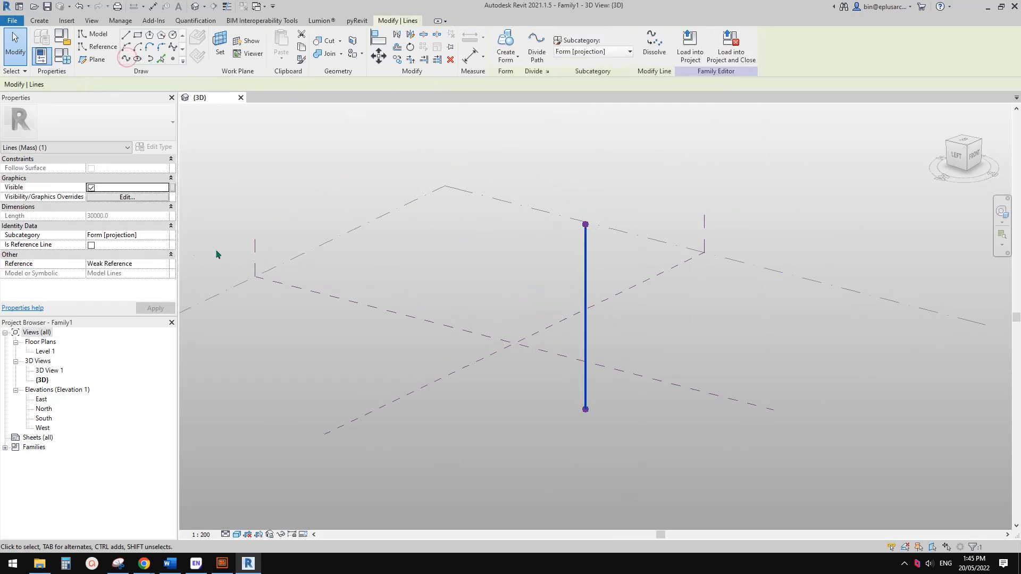
click(91, 246)
key(Escape)
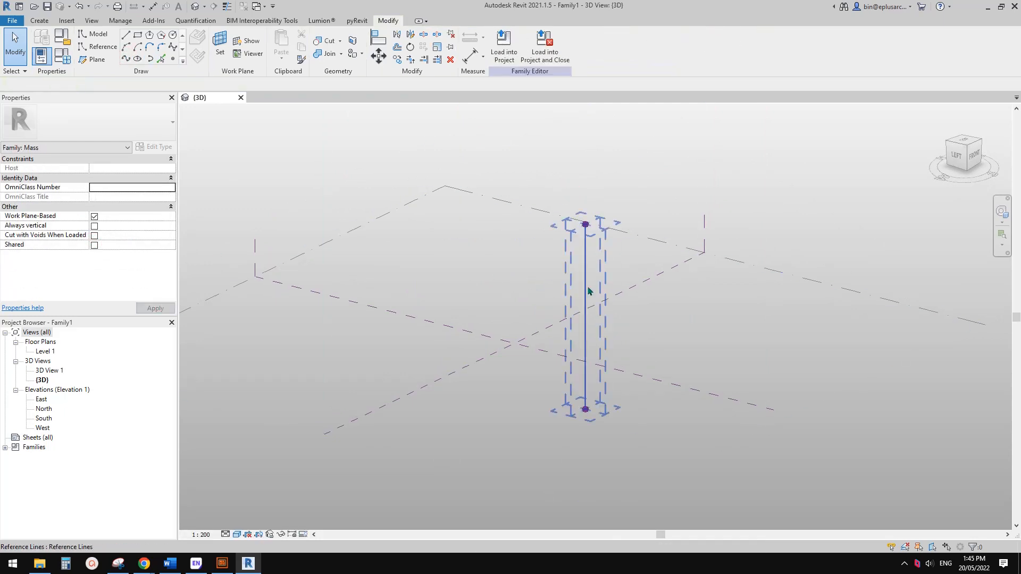
Check the vertical reference line's length in its properties.
click(584, 286)
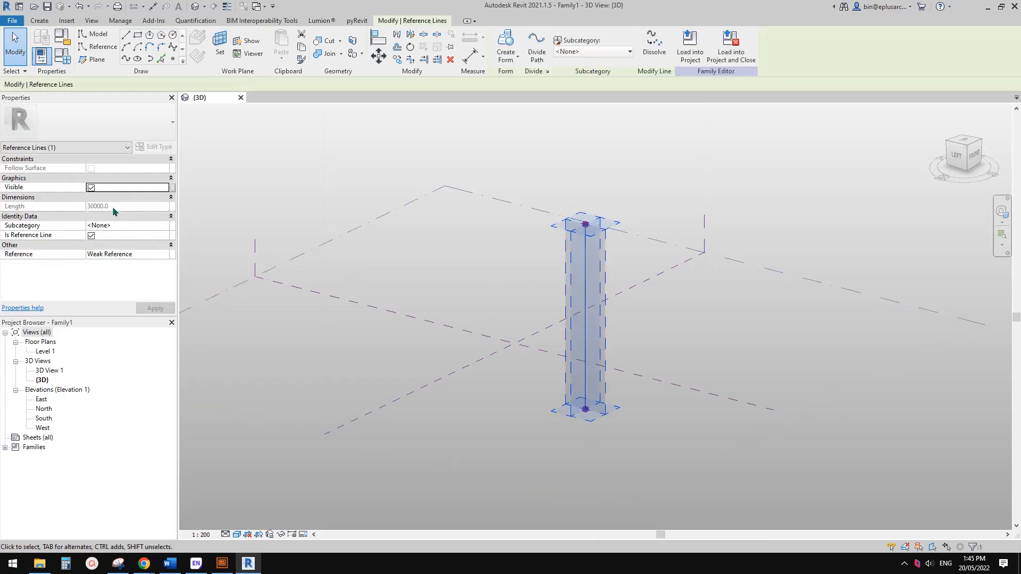
scroll(585, 317, up, 2)
key(Escape)
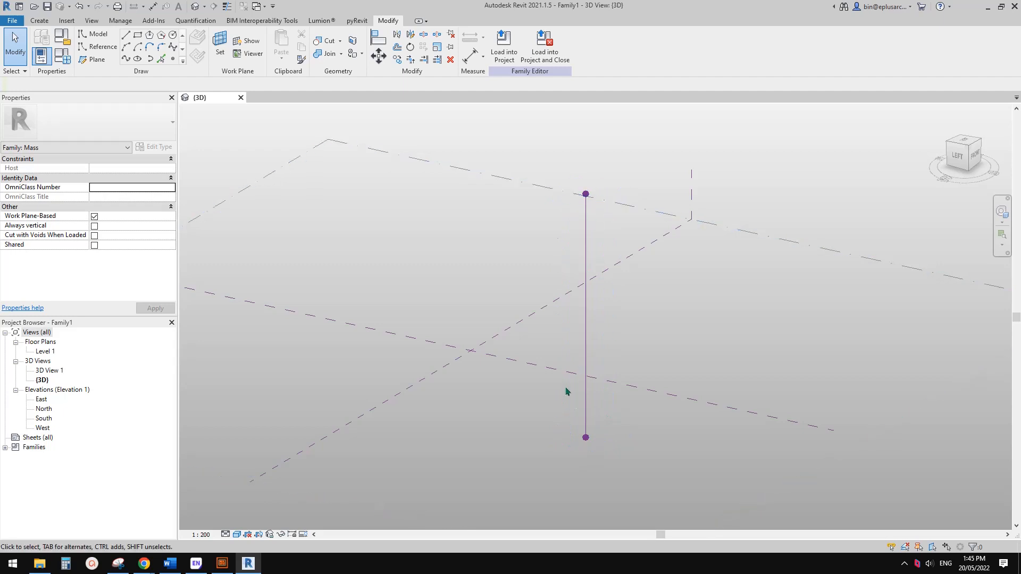
scroll(566, 392, up, 1)
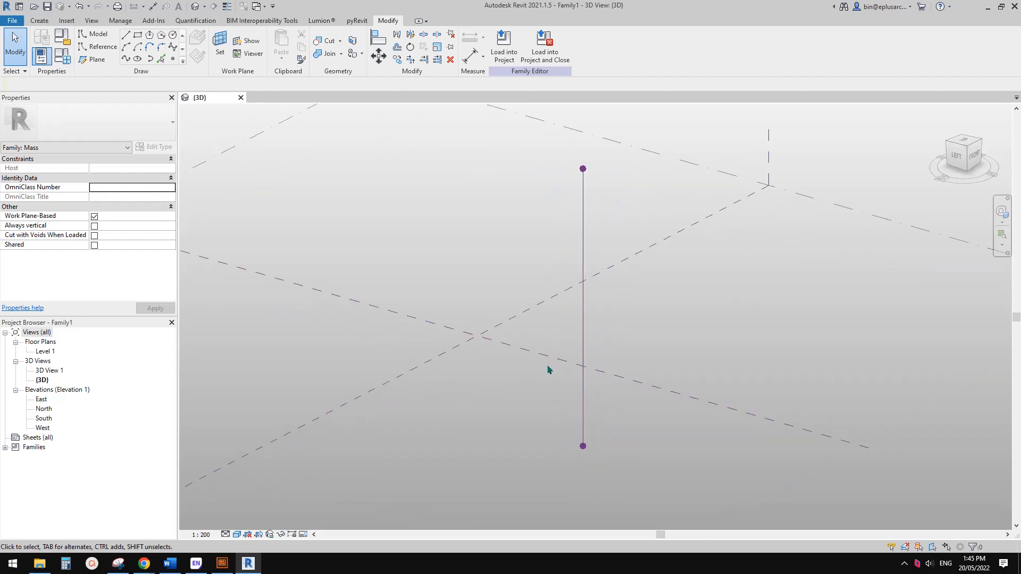
scroll(576, 352, up, 1)
scroll(585, 358, up, 1)
middle_drag(600, 402, 609, 378)
scroll(595, 357, down, 2)
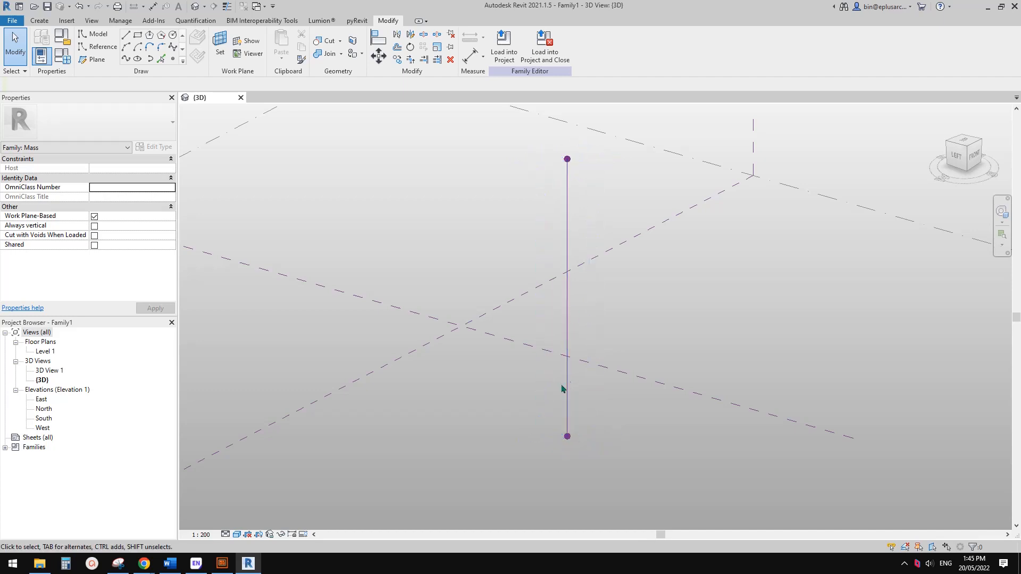
middle_drag(573, 382, 587, 385)
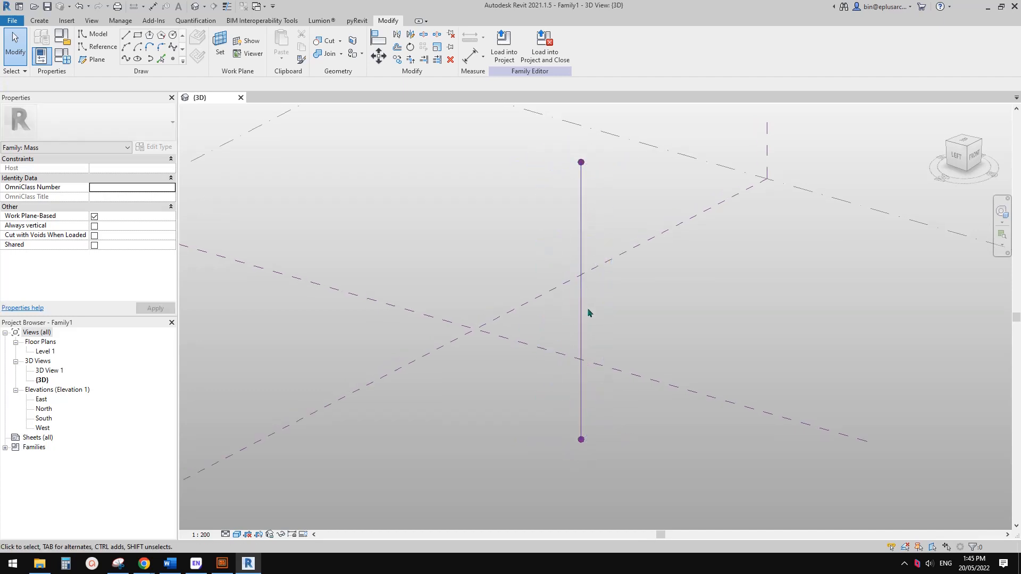
click(580, 310)
middle_drag(581, 310, 573, 312)
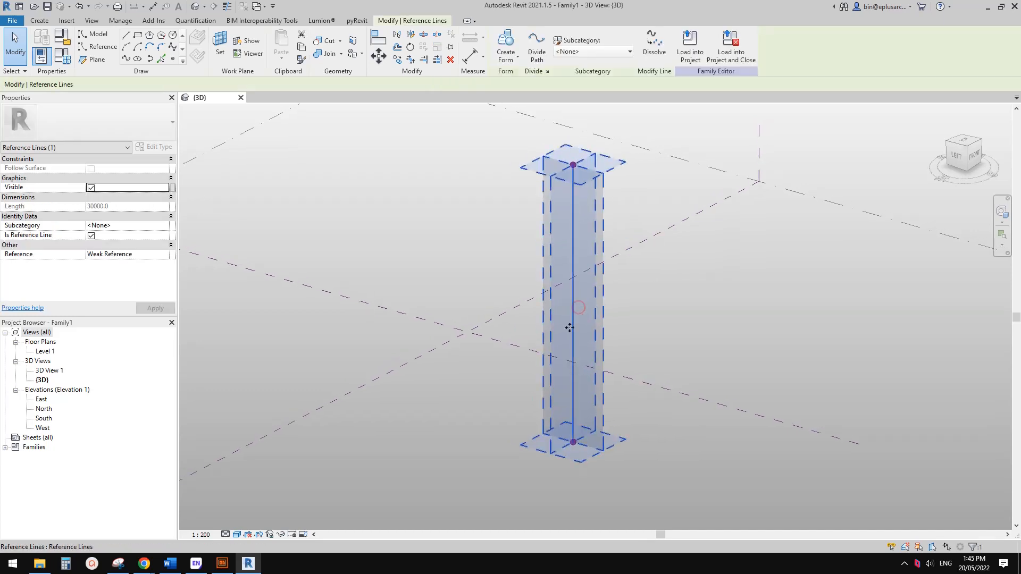
key(Escape)
click(175, 58)
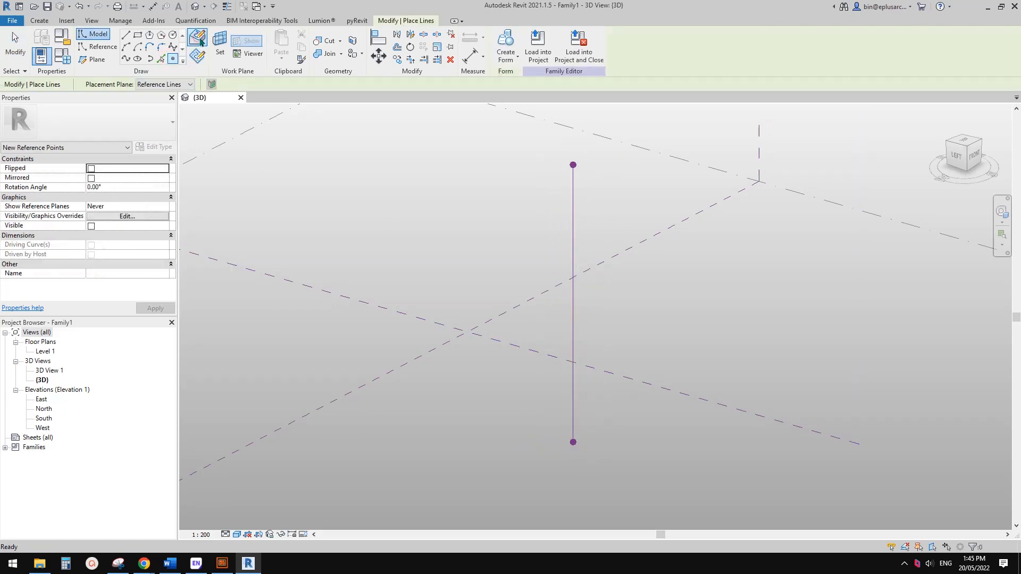
key(Escape)
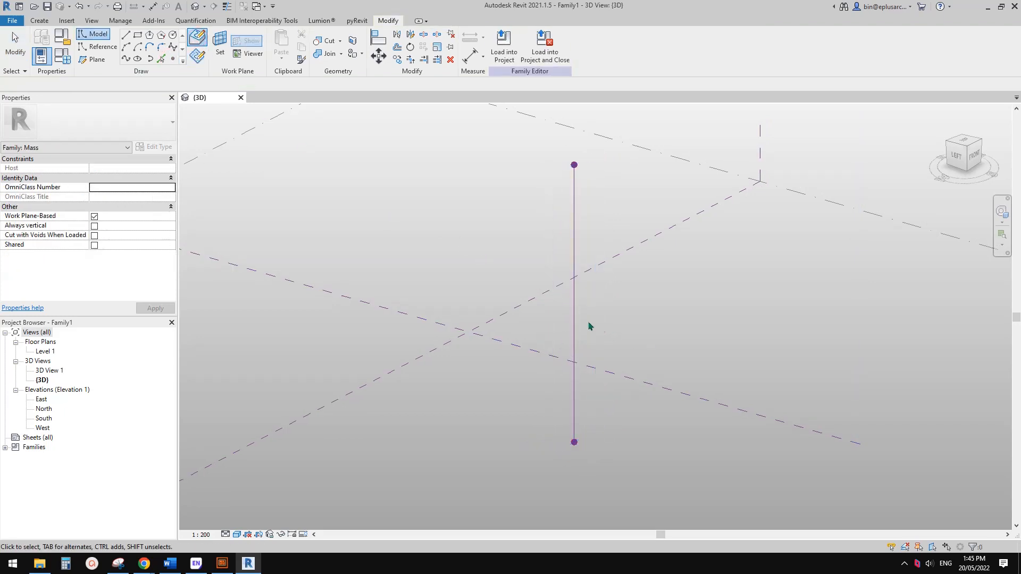
Divide the vertical reference line with Divide Path into a divided path with six evenly spaced nodes.
click(574, 318)
middle_drag(613, 332, 620, 335)
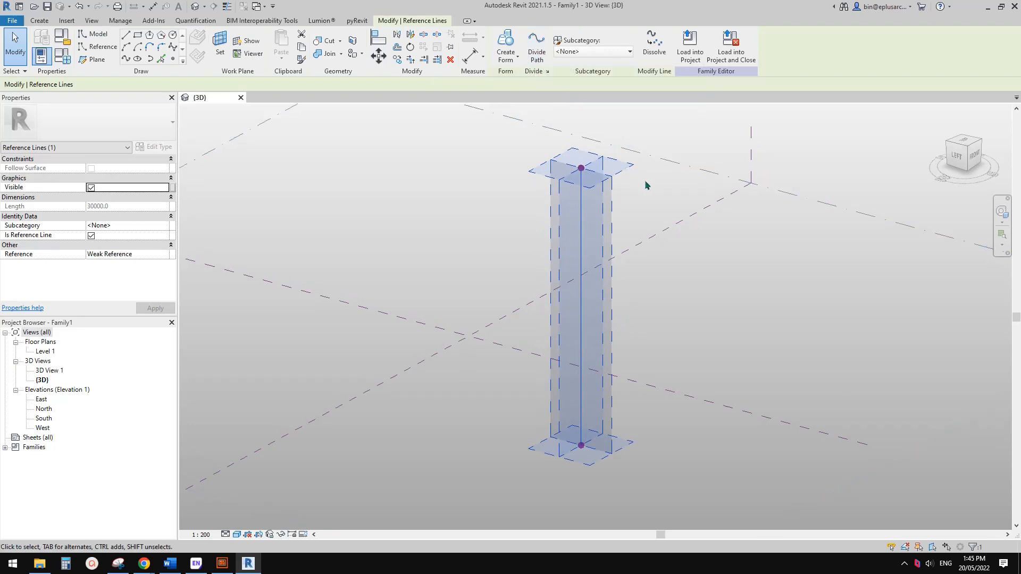
click(536, 48)
mouse_move(626, 303)
middle_down()
mouse_move(635, 292)
mouse_move(634, 314)
middle_up()
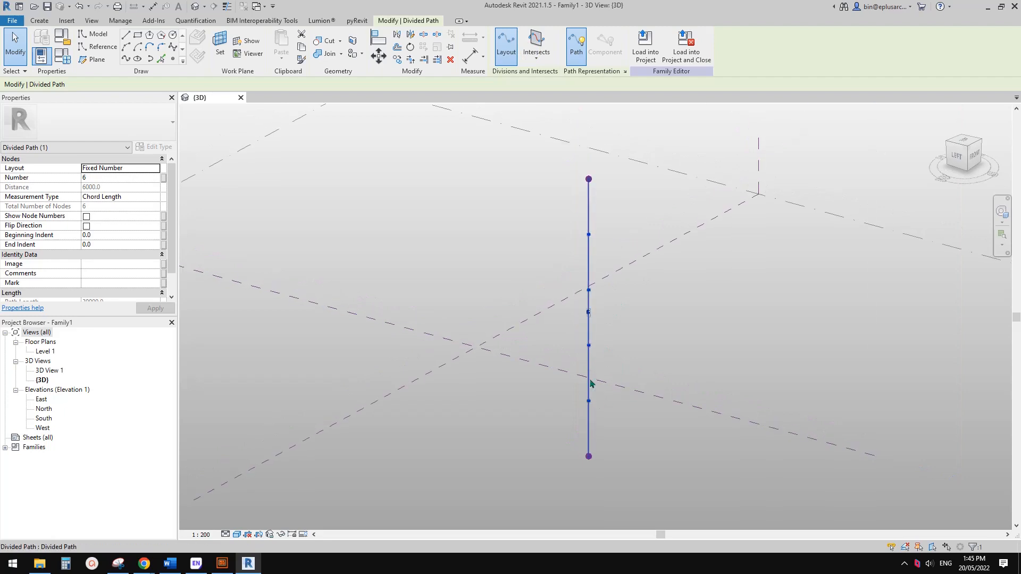
middle_drag(587, 439, 589, 443)
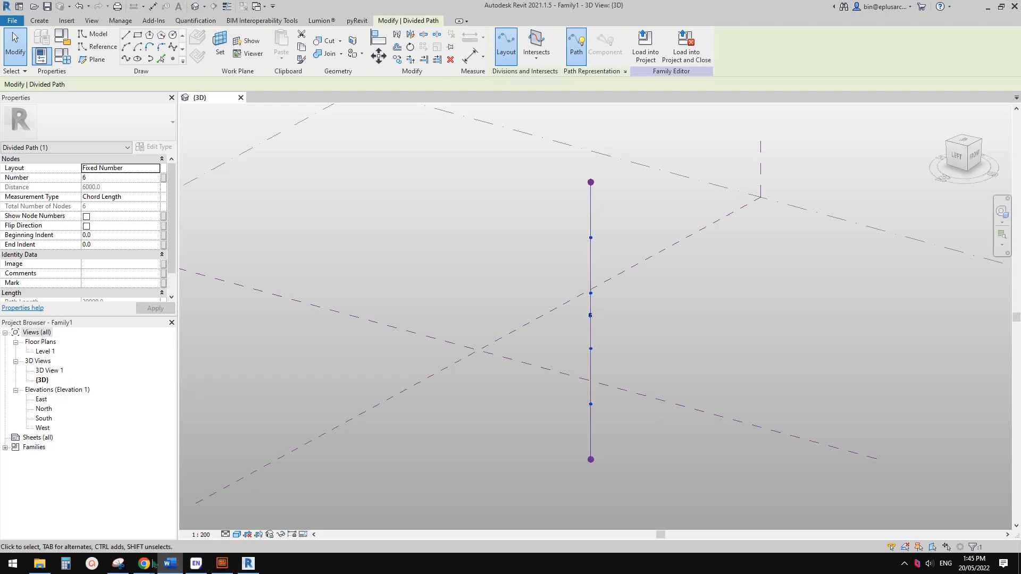
Switch to Chrome to examine the Skyscraper 3.0 reference images, and return to Revit.
mouse_move(144, 564)
click(218, 524)
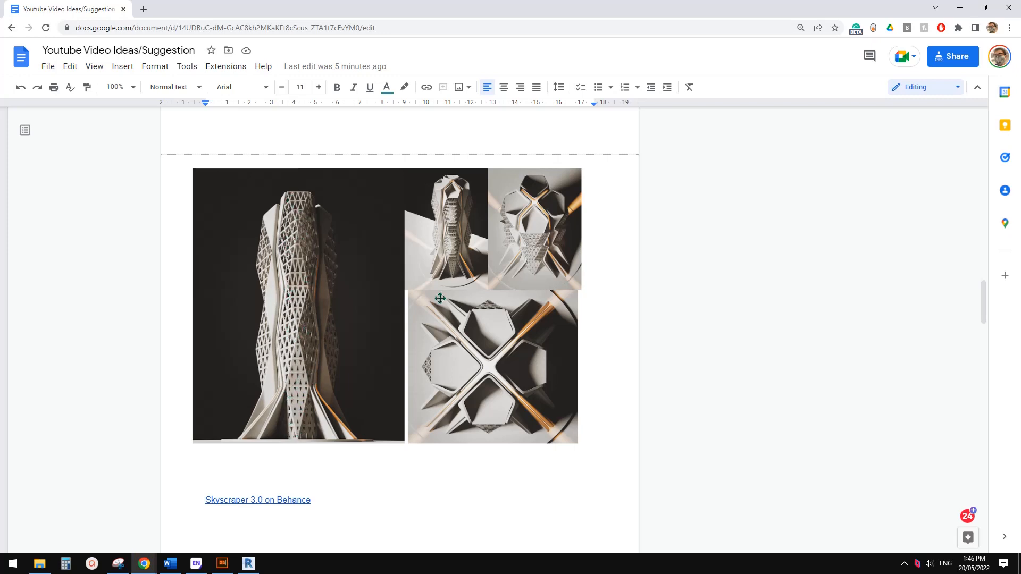
click(248, 565)
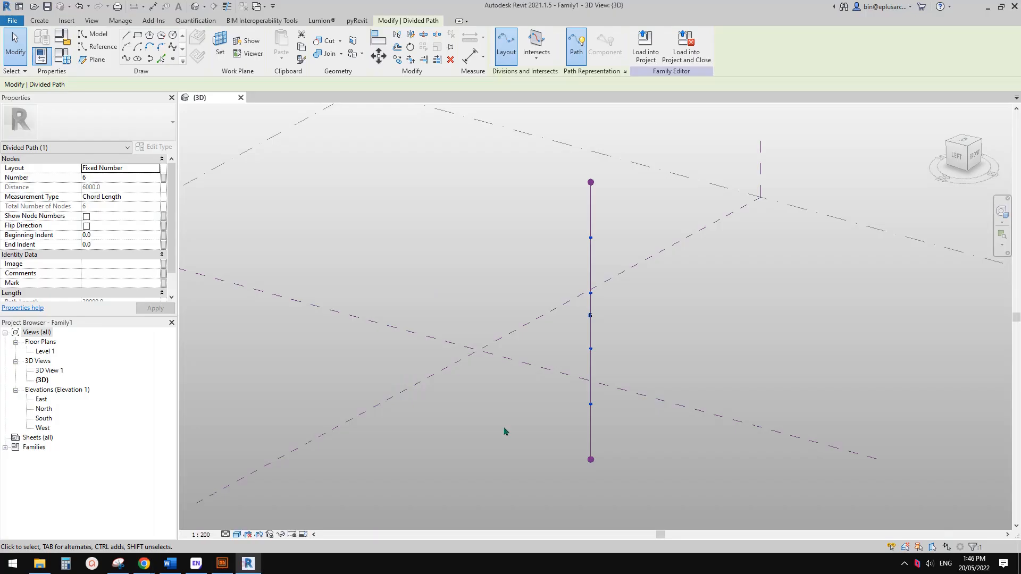
Place reference points on the four intermediate nodes of the divided vertical line.
scroll(471, 399, up, 1)
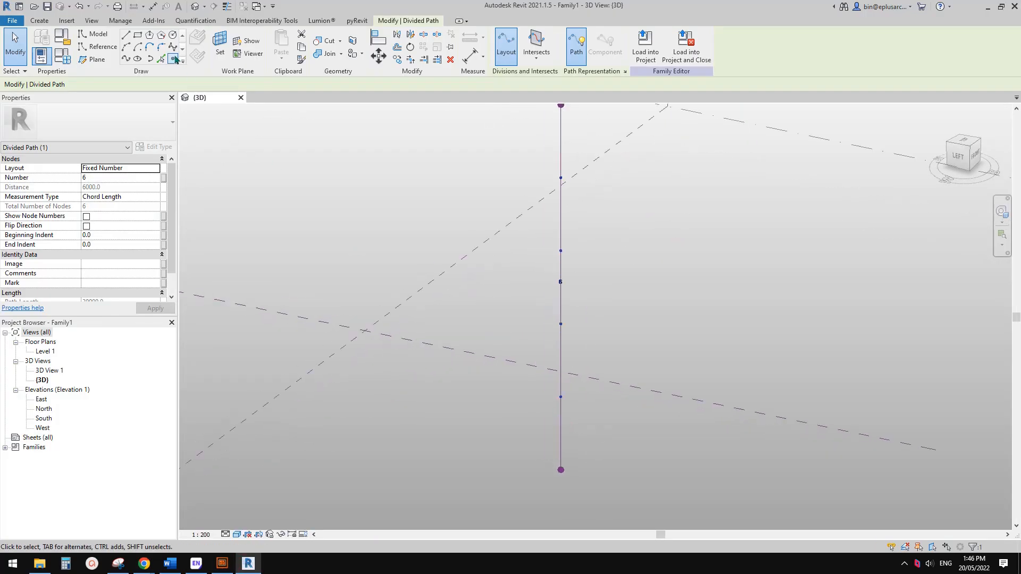
click(174, 58)
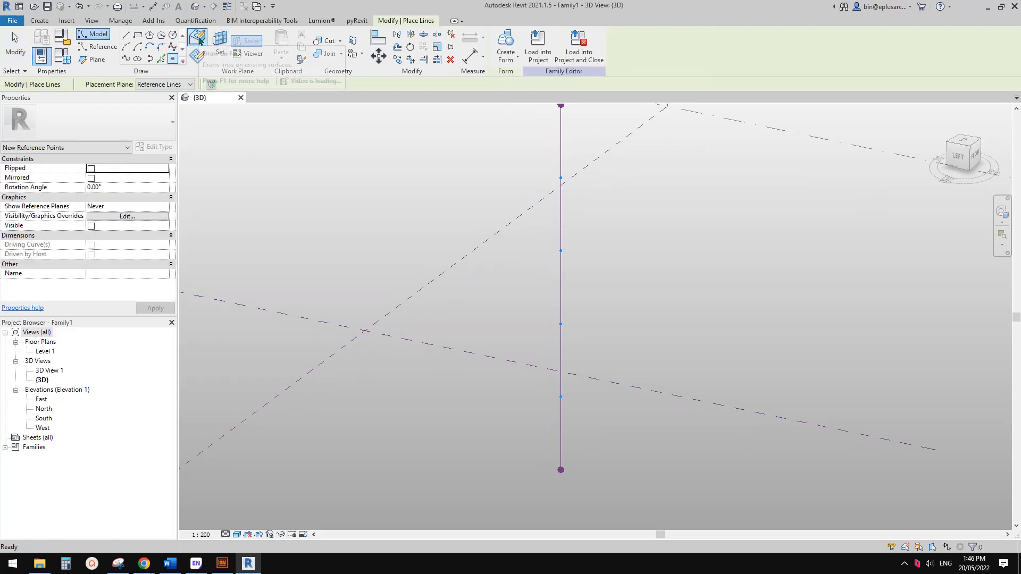
middle_drag(535, 286, 577, 296)
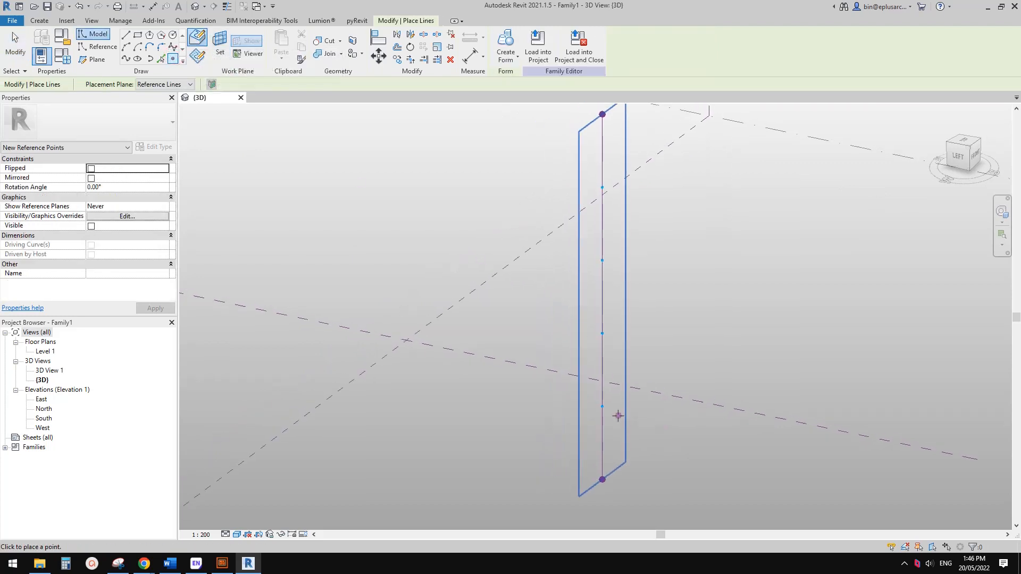
click(602, 407)
click(602, 334)
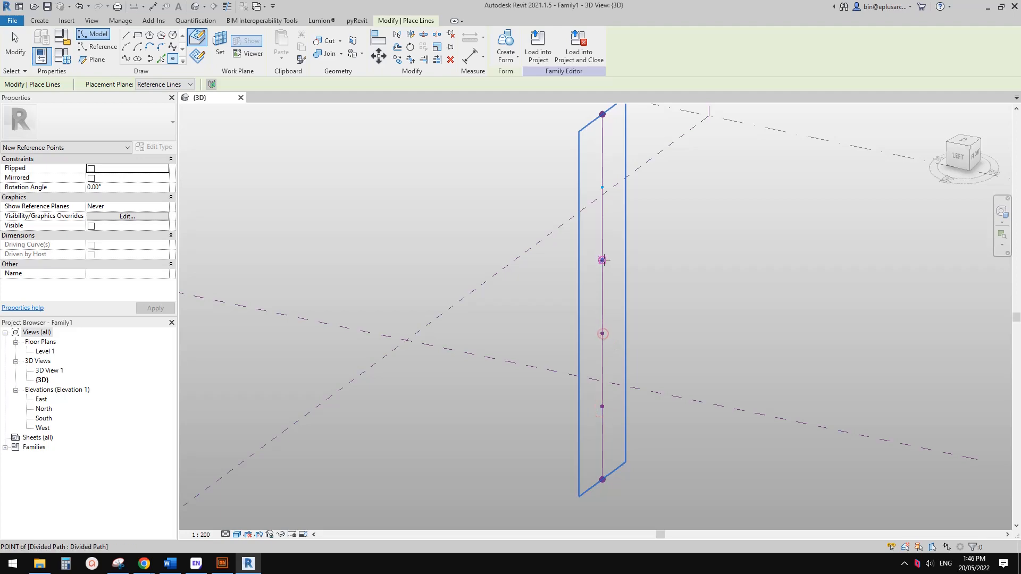
key(Escape)
key(Escape)
scroll(599, 278, down, 2)
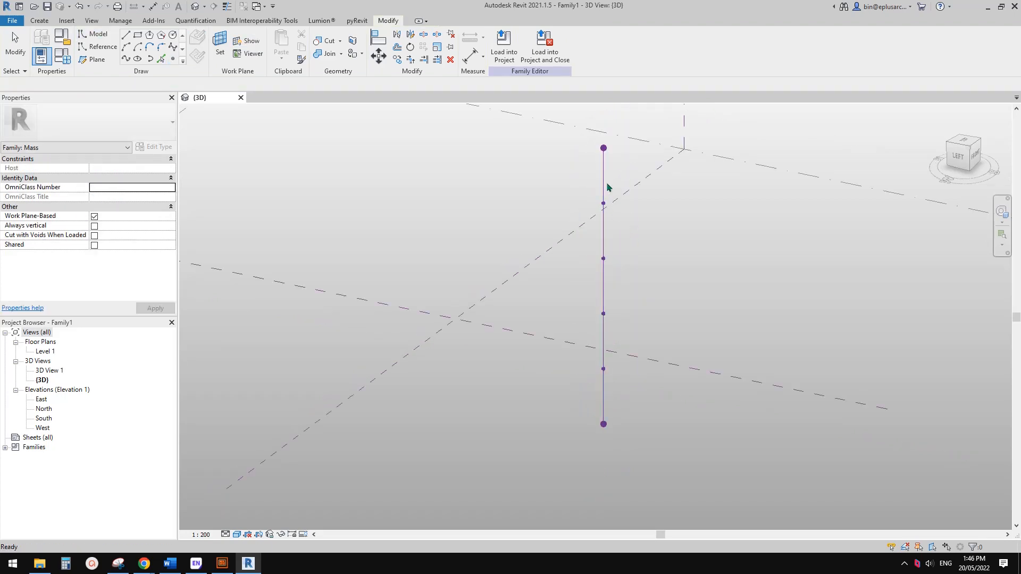
Raise the top reference point to an offset of about 40450 and lower it partway to flex the divided line and its hosted points.
click(604, 149)
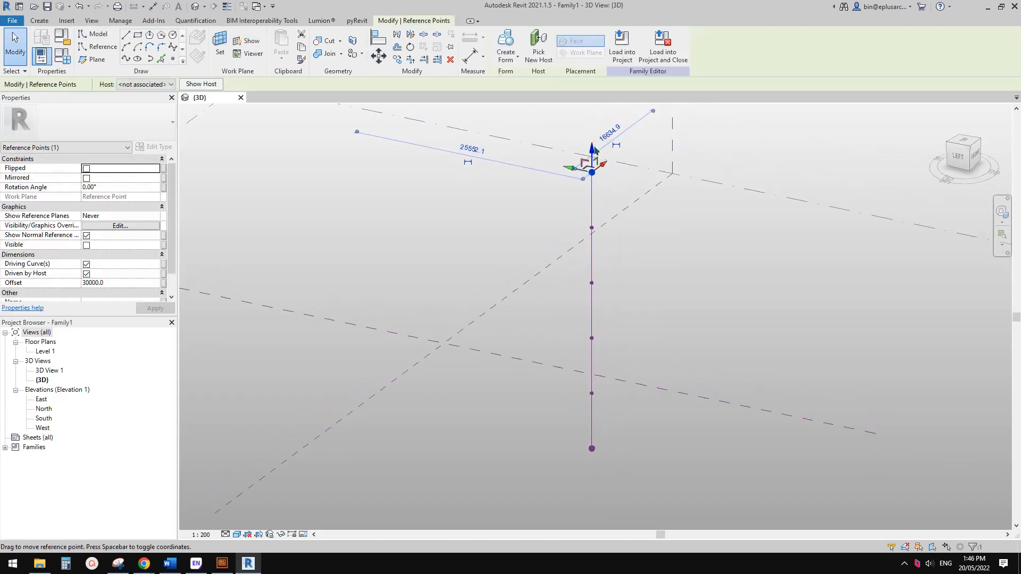
scroll(591, 133, up, 1)
scroll(624, 206, down, 1)
middle_drag(625, 206, 612, 259)
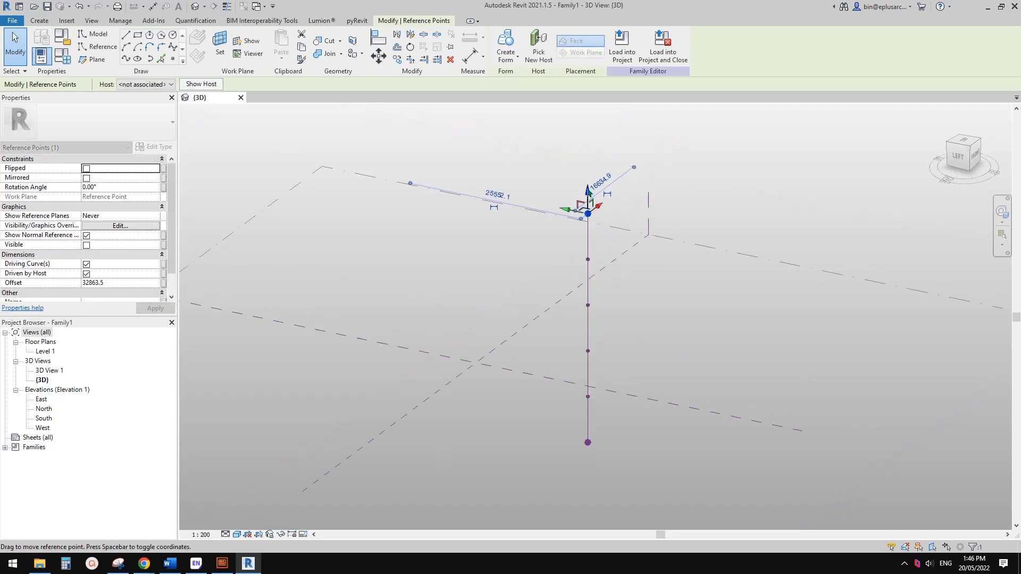
drag(586, 185, 587, 133)
scroll(613, 203, up, 1)
middle_drag(615, 202, 625, 179)
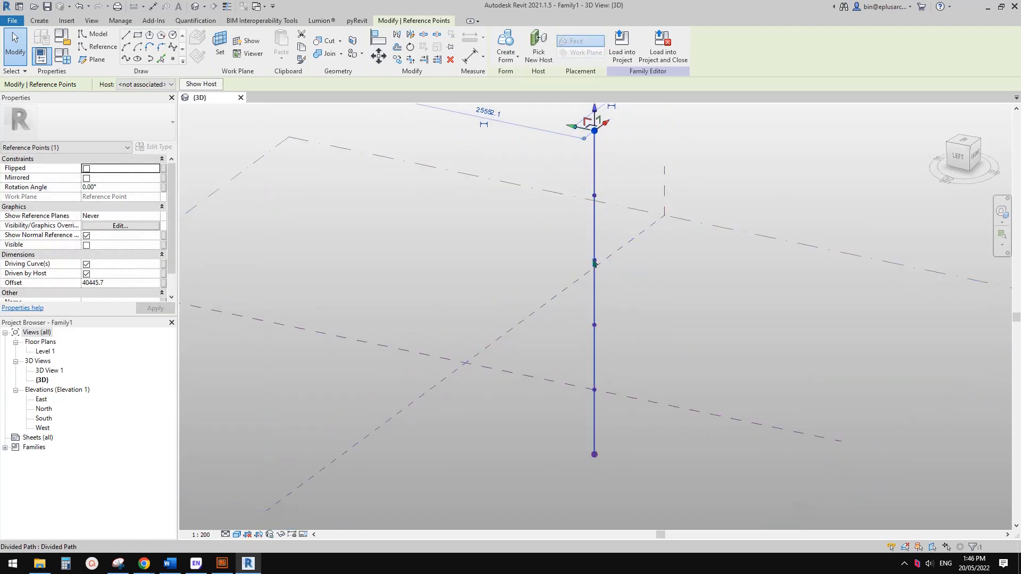
mouse_move(596, 116)
mouse_down()
mouse_move(595, 197)
mouse_move(595, 133)
mouse_up()
click(594, 170)
scroll(592, 211, down, 1)
shift+middle_drag(597, 291, 608, 305)
scroll(606, 304, up, 1)
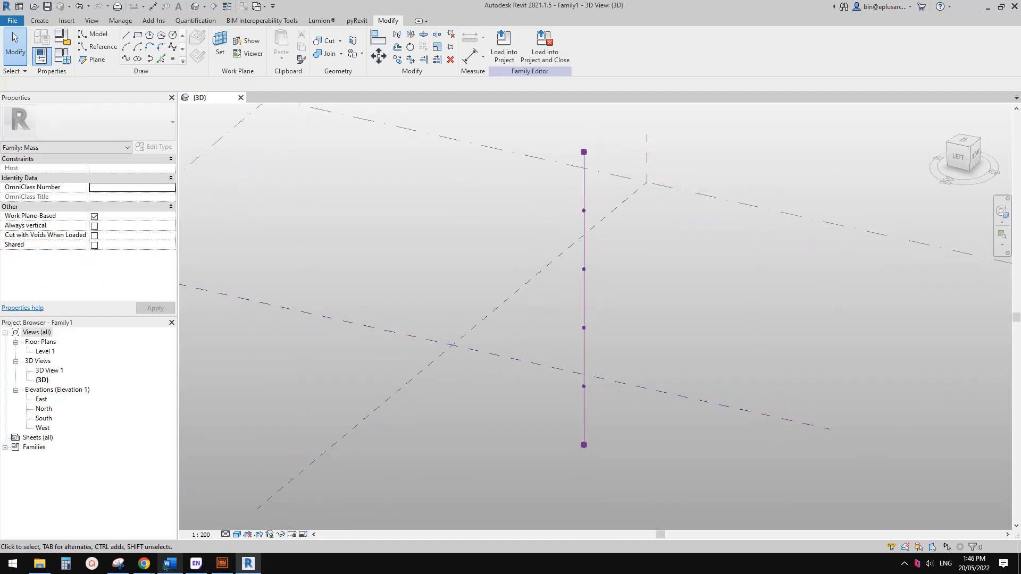
Switch to Chrome to study the tower's plan and elevation images in the document, and return to Revit.
mouse_move(144, 562)
click(227, 505)
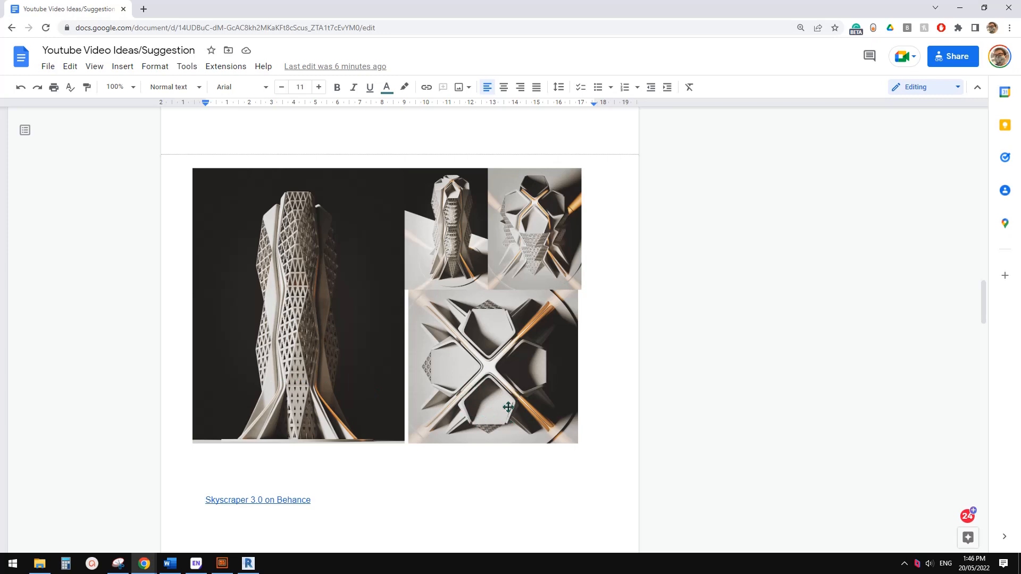
click(248, 563)
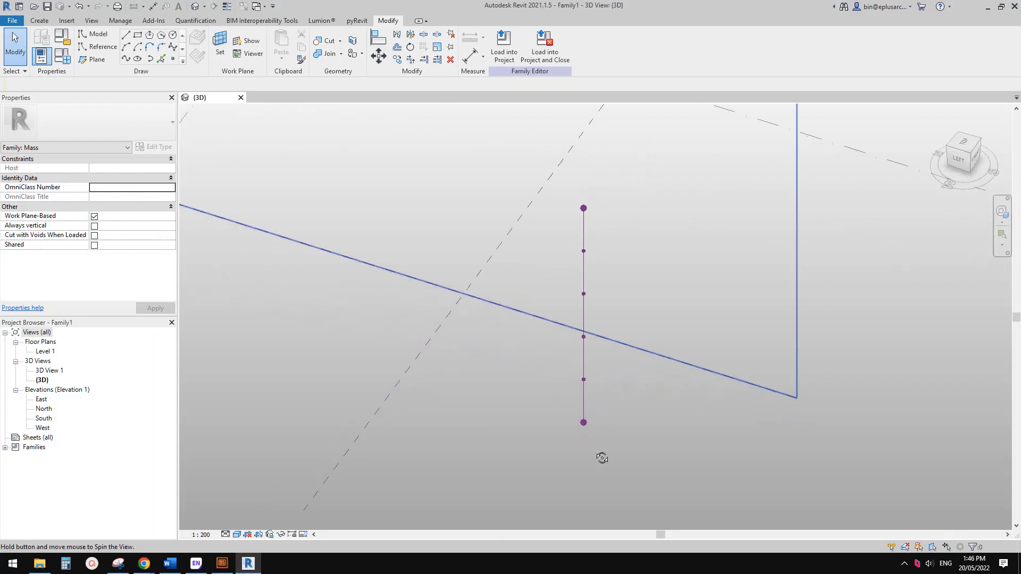
Set the work plane to the bottom reference point's horizontal plane for drawing a rectangle of reference lines.
shift+middle_drag(583, 424, 621, 444)
middle_drag(370, 224, 358, 209)
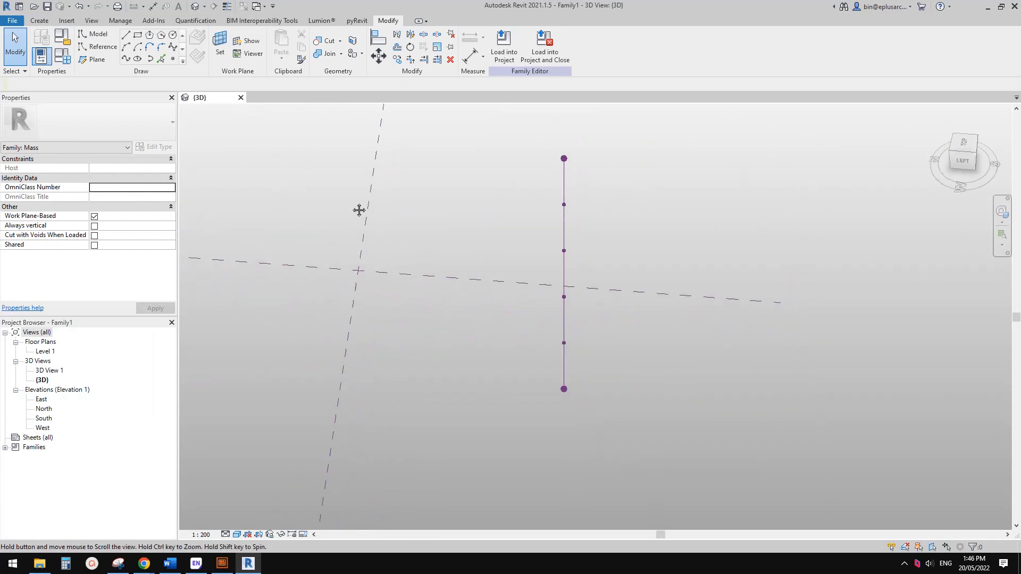
click(123, 50)
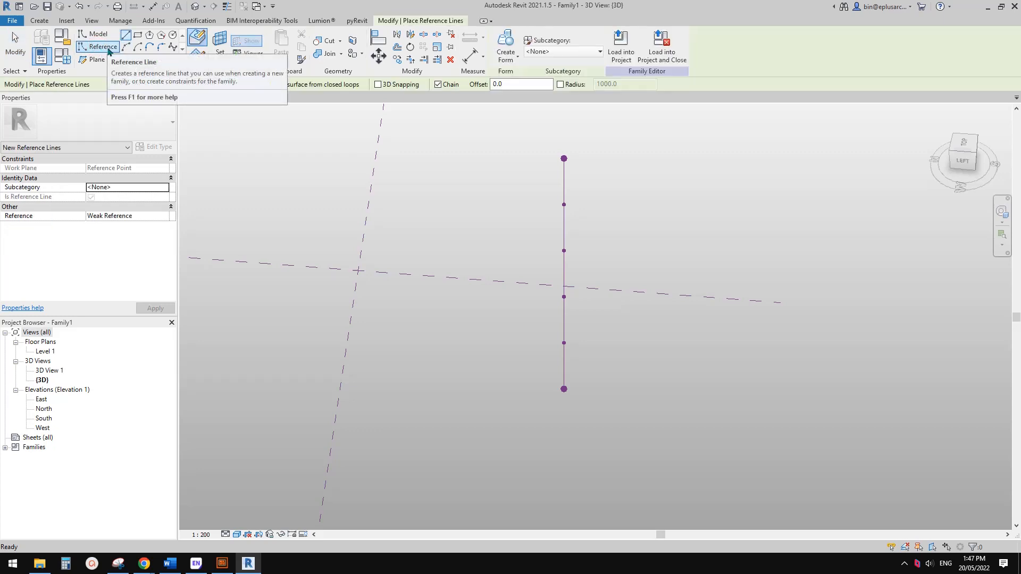
click(137, 34)
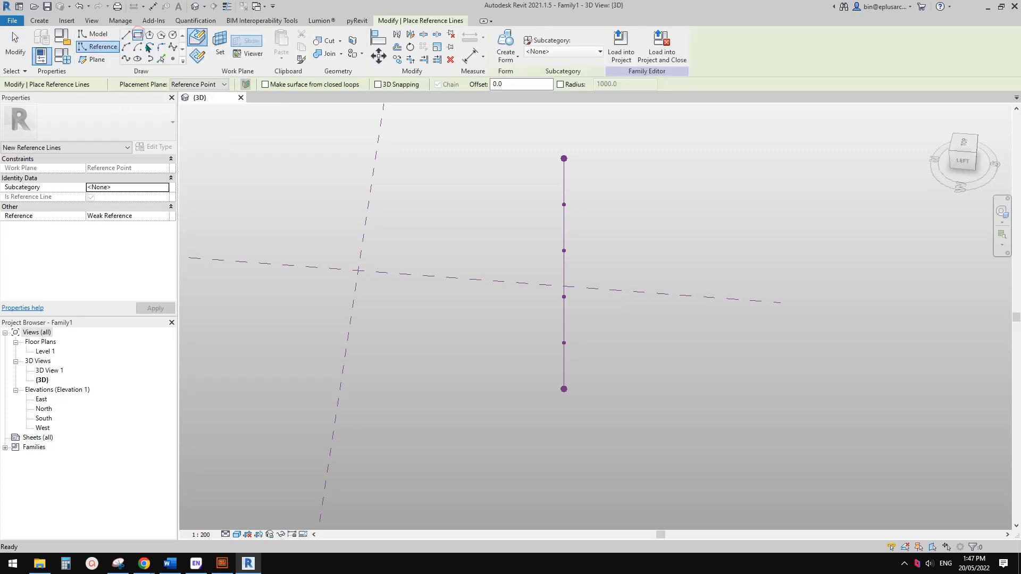
click(223, 52)
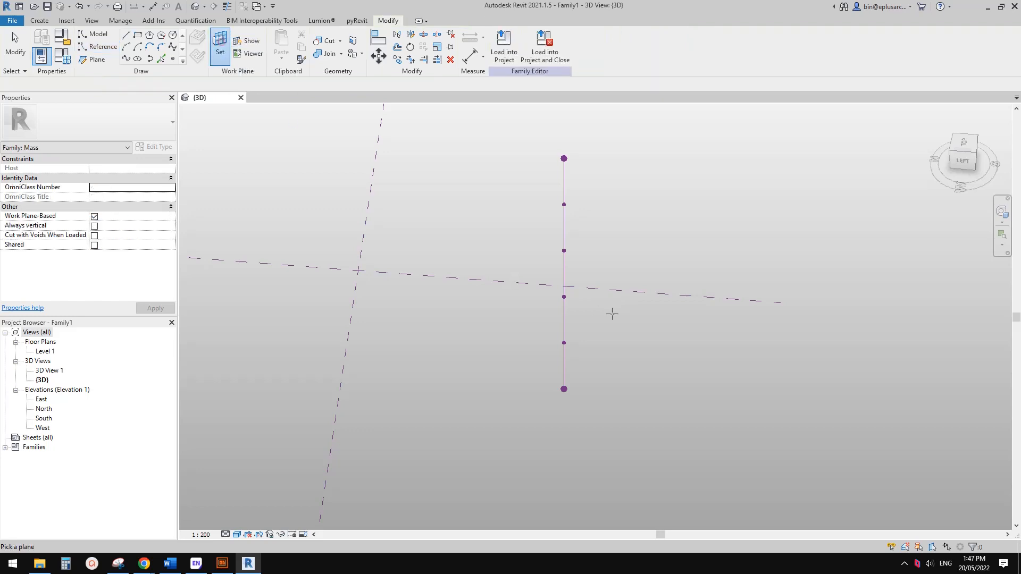
middle_drag(598, 376, 633, 374)
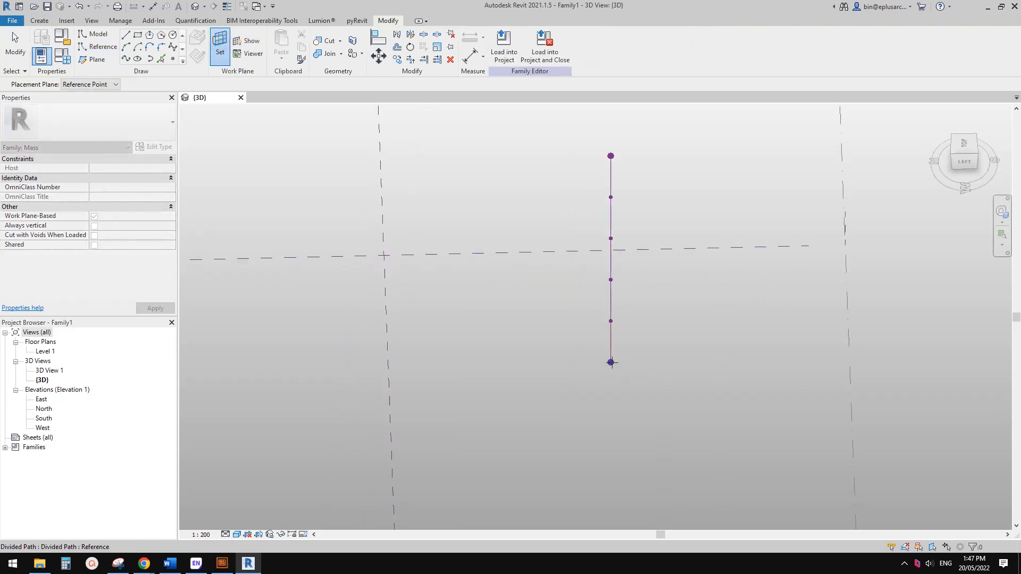
scroll(596, 376, up, 3)
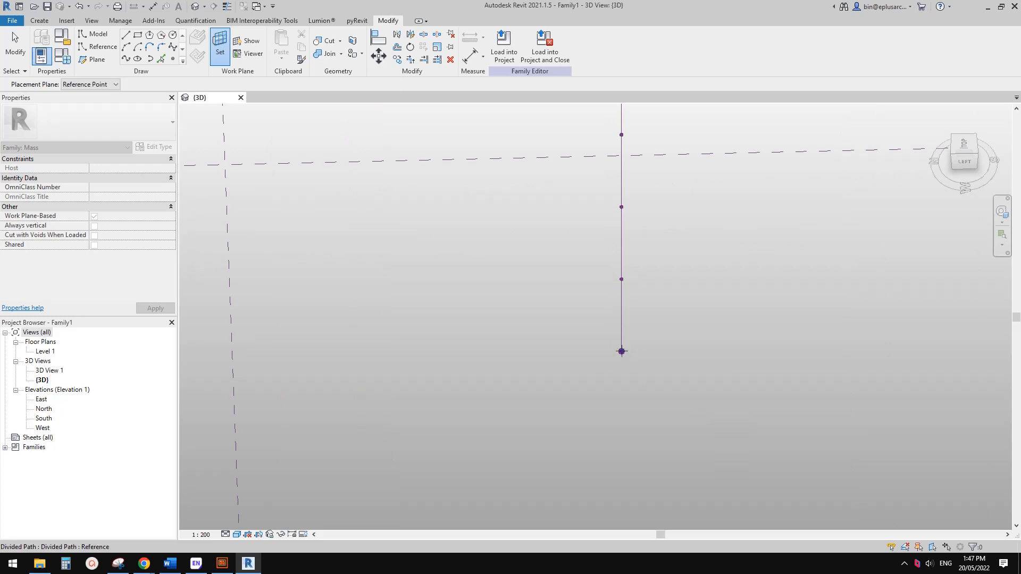
click(622, 351)
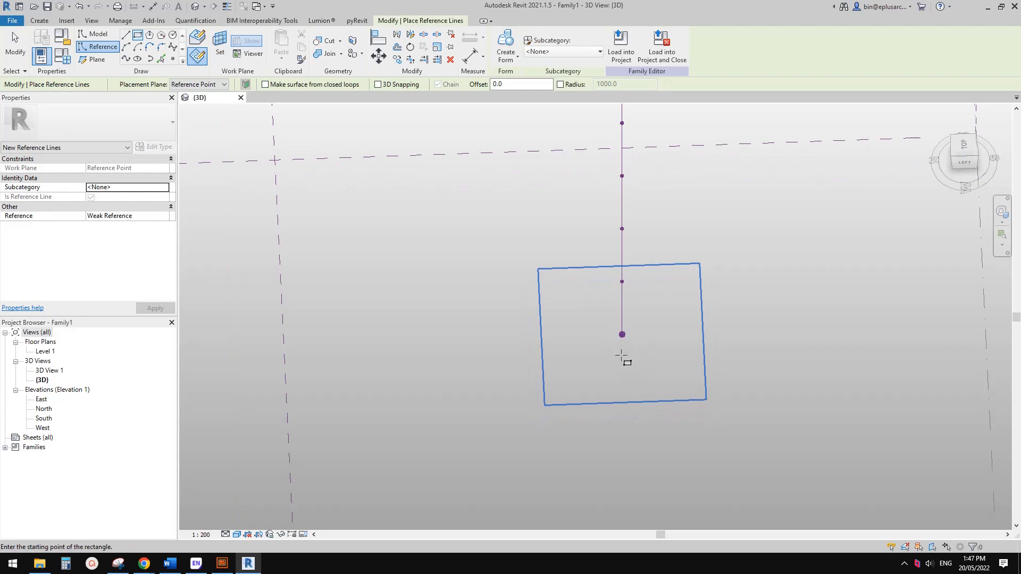
Draw a reference-line rectangle about 7100 by 6600 on that plane, starting with one corner at the bottom reference point.
scroll(638, 341, up, 1)
click(584, 343)
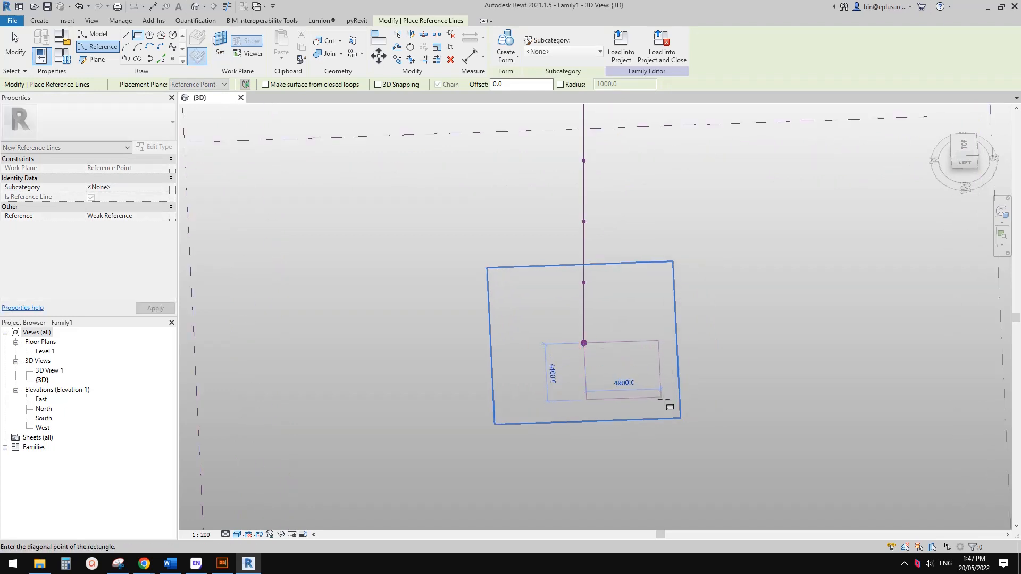
click(696, 423)
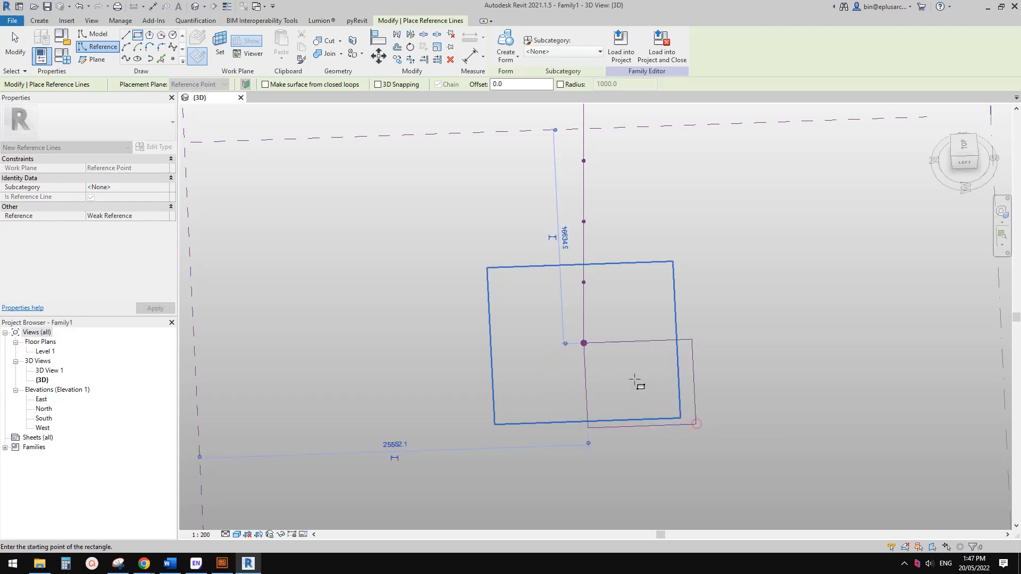
shift+middle_drag(650, 386, 660, 379)
key(Escape)
key(Escape)
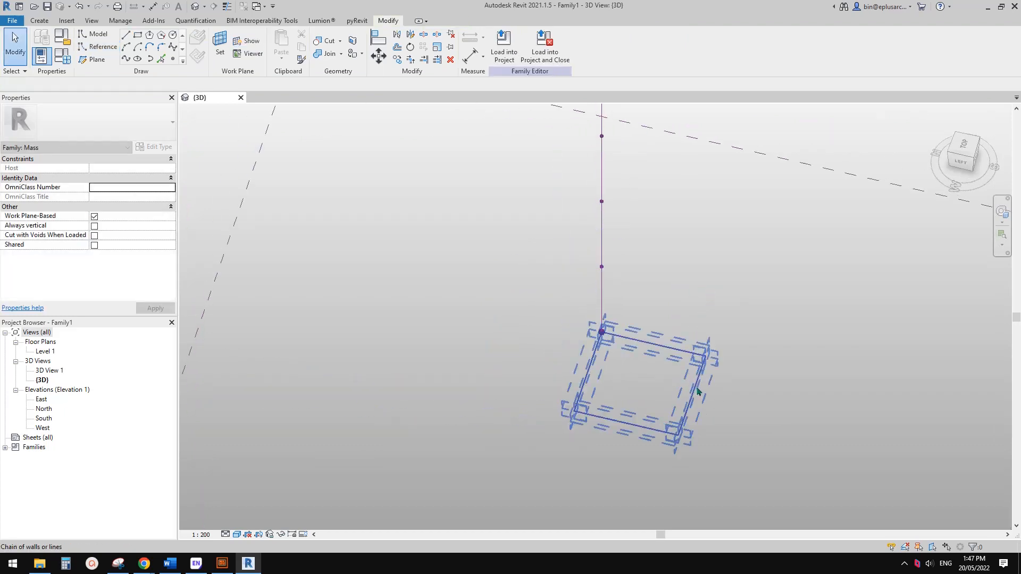
Make the temporary dimensions for both side lengths of the reference rectangle permanent.
click(697, 390)
scroll(696, 391, up, 1)
middle_drag(618, 434, 623, 372)
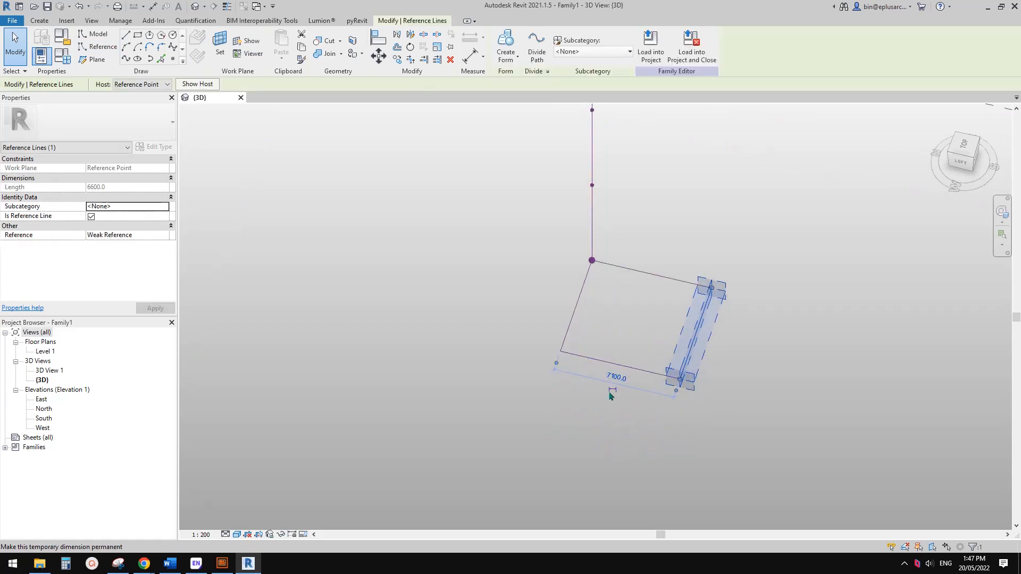
click(612, 389)
click(686, 424)
key(Tab)
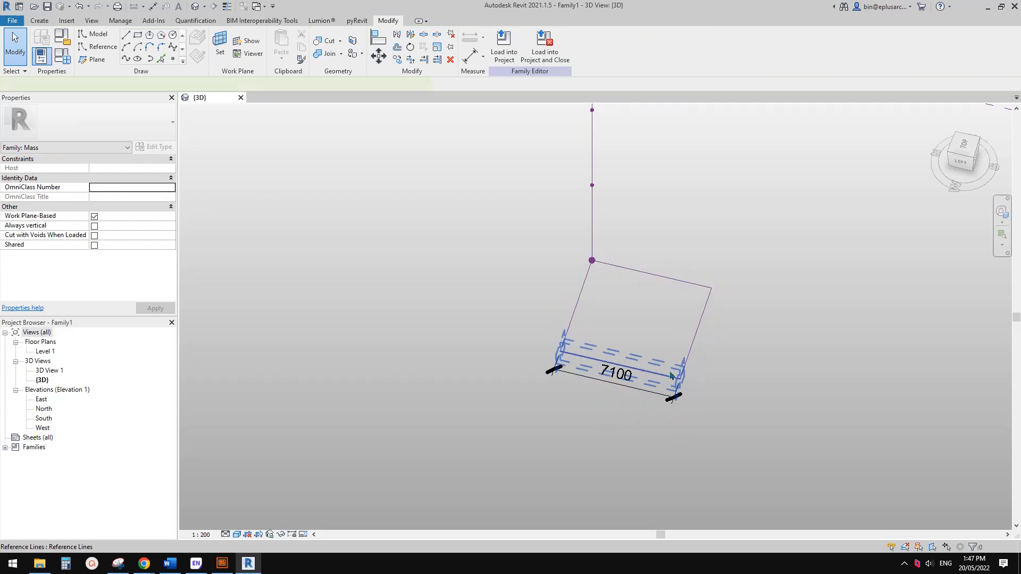
click(643, 370)
click(562, 303)
key(Escape)
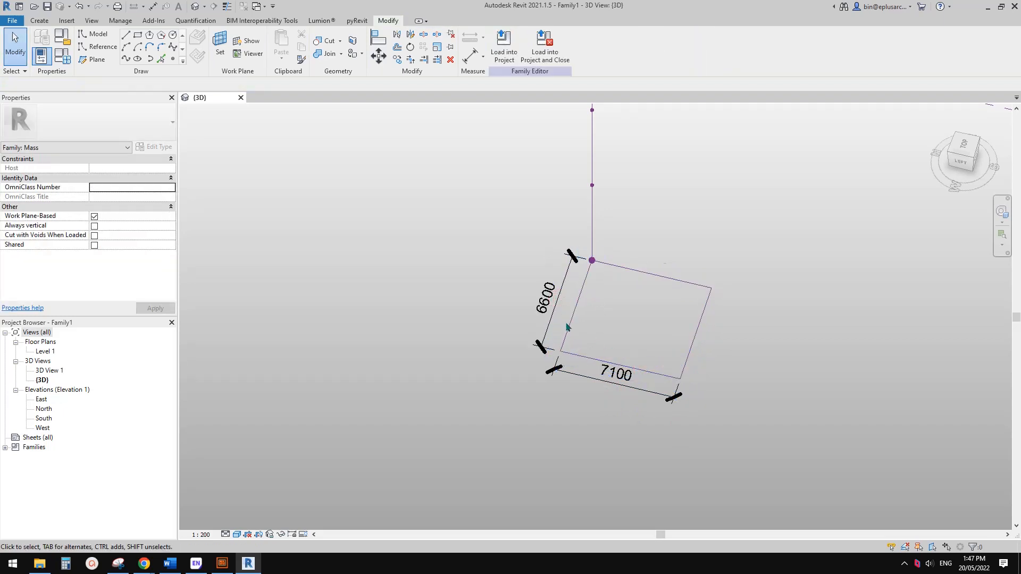
Label both side dimensions of the reference rectangle with a new family parameter named W.
click(640, 399)
ctrl+click(553, 302)
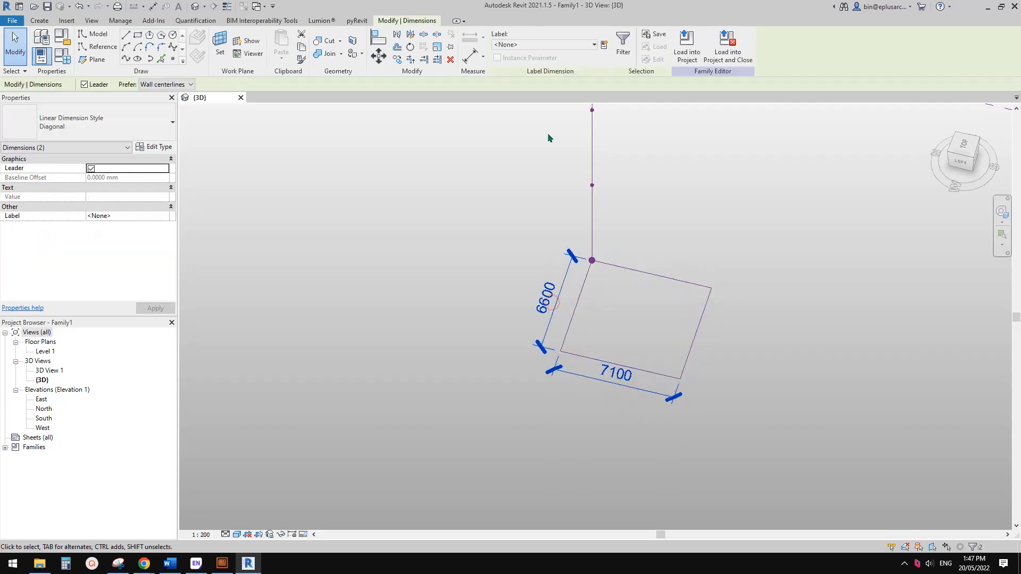
click(604, 44)
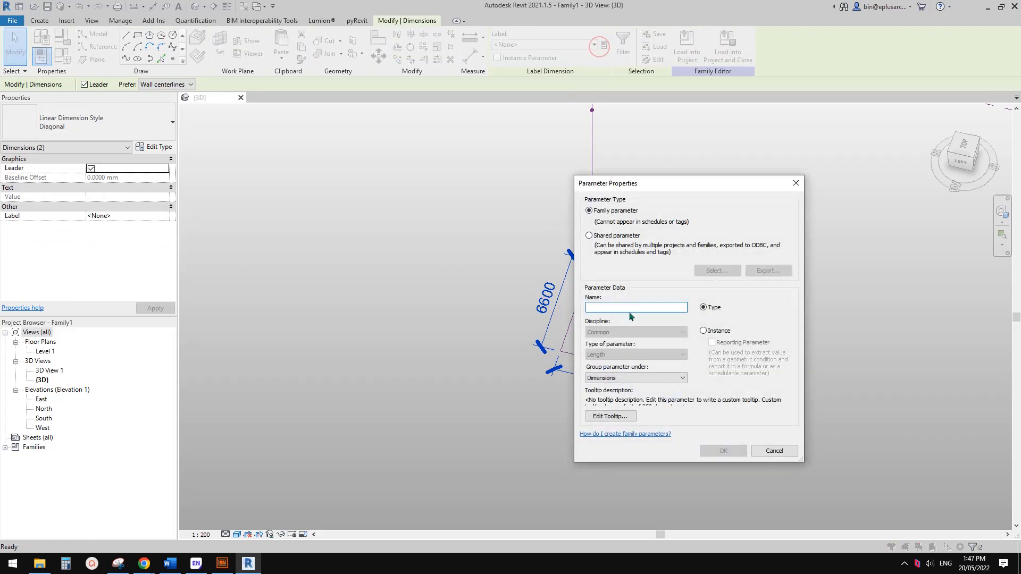
text(W)
double_click(614, 309)
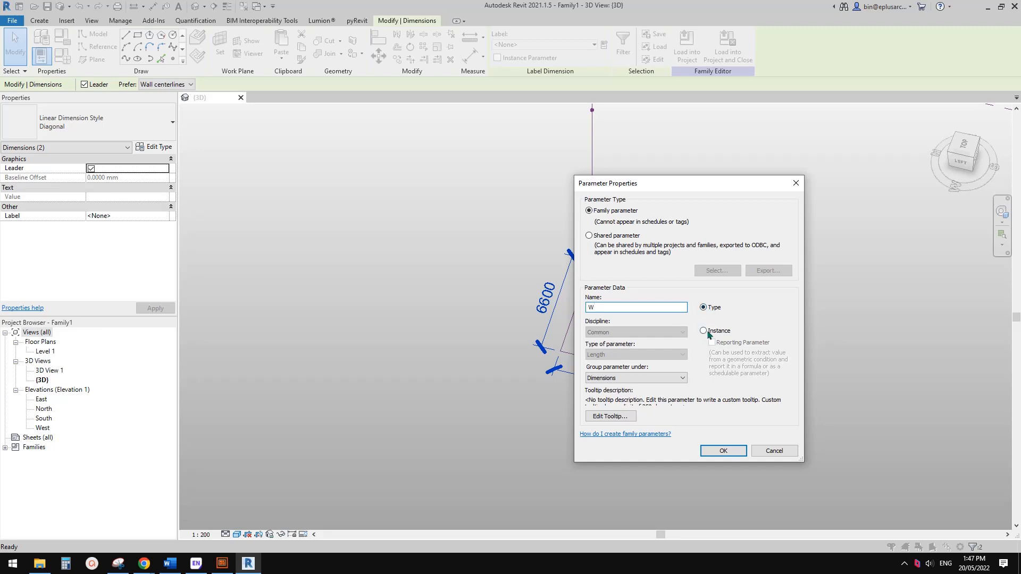
click(723, 451)
click(731, 389)
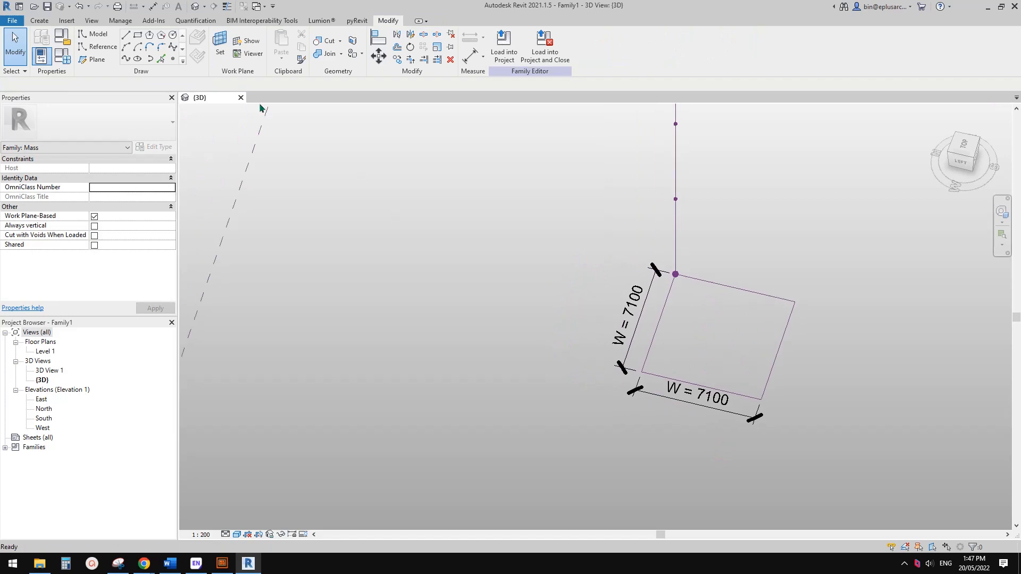
Set the W parameter to 9000 in the family types.
click(67, 62)
click(248, 199)
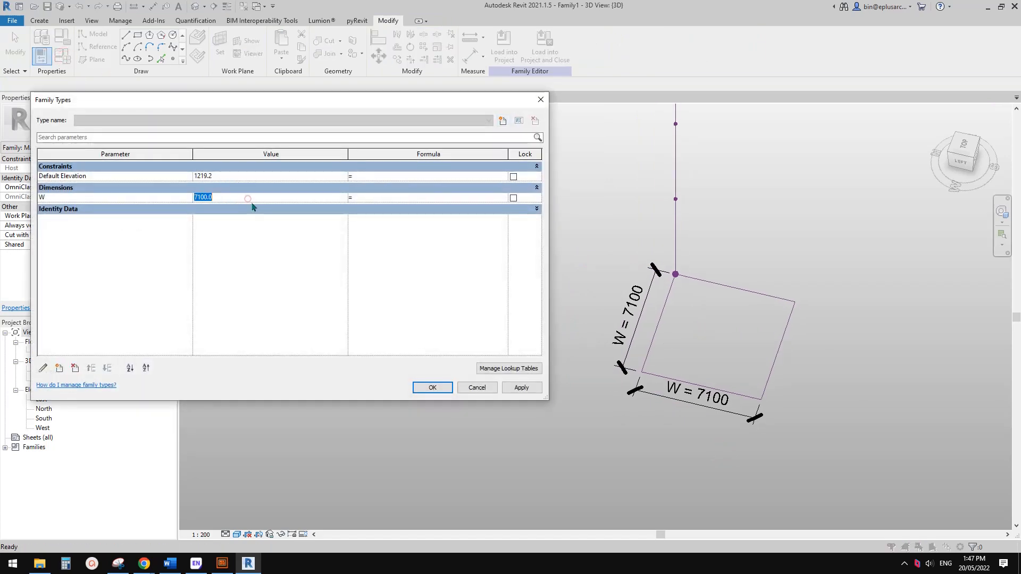
click(430, 384)
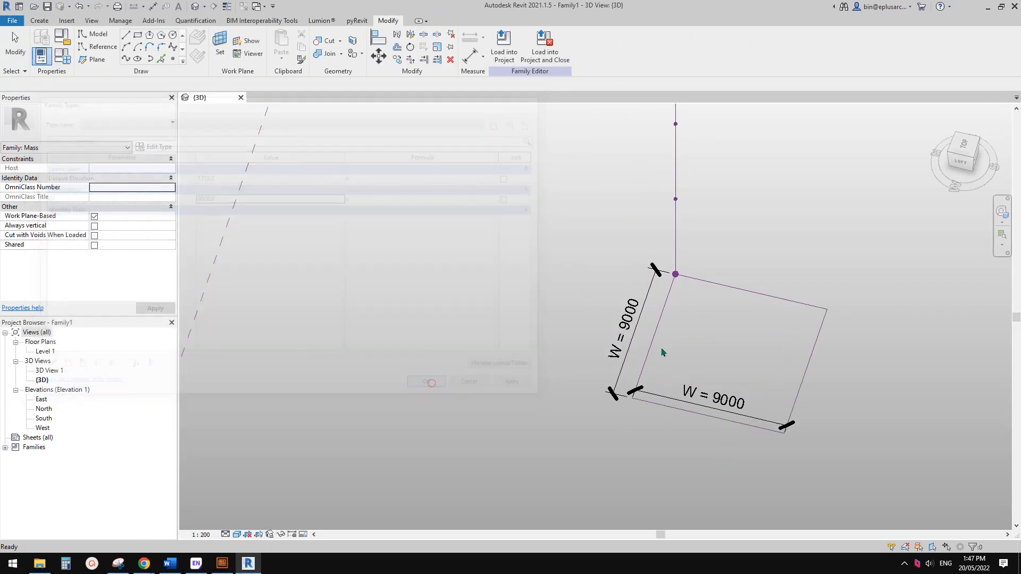
Start a reference-line rectangle and set its work plane to the horizontal plane of the second point up the vertical line.
shift+middle_drag(698, 387, 706, 229)
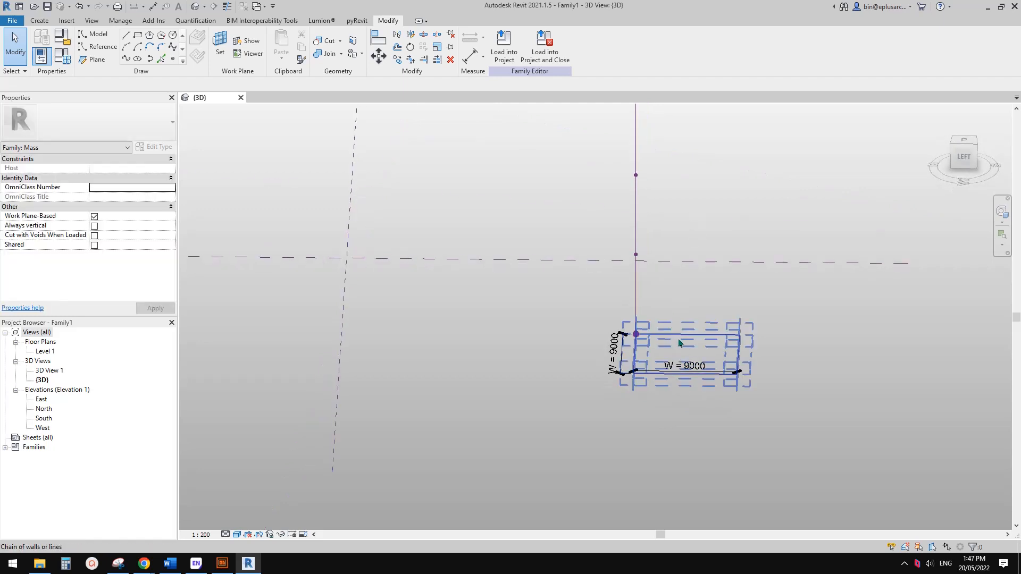
scroll(666, 344, up, 2)
shift+middle_drag(679, 344, 663, 376)
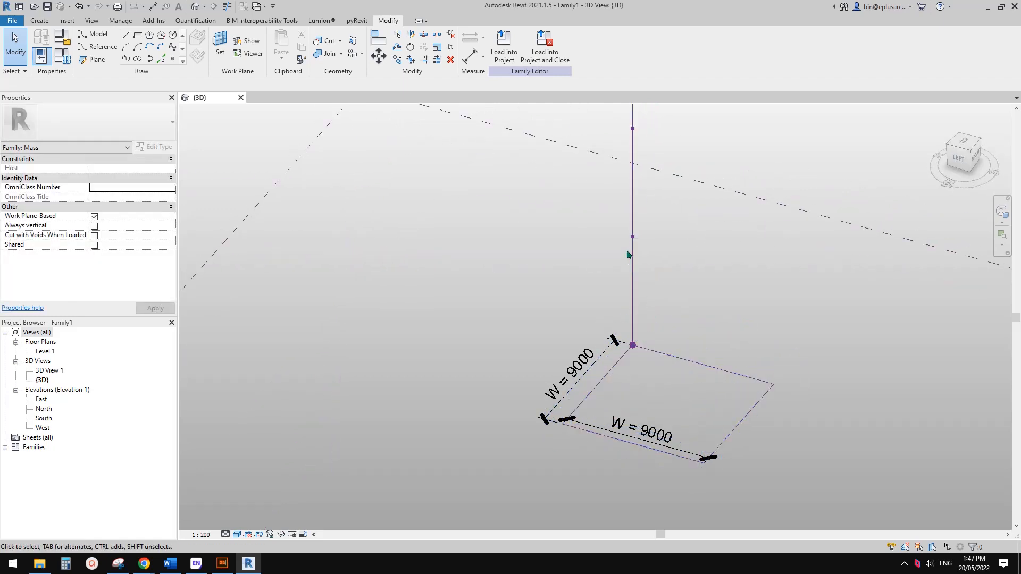
shift+middle_drag(626, 253, 646, 252)
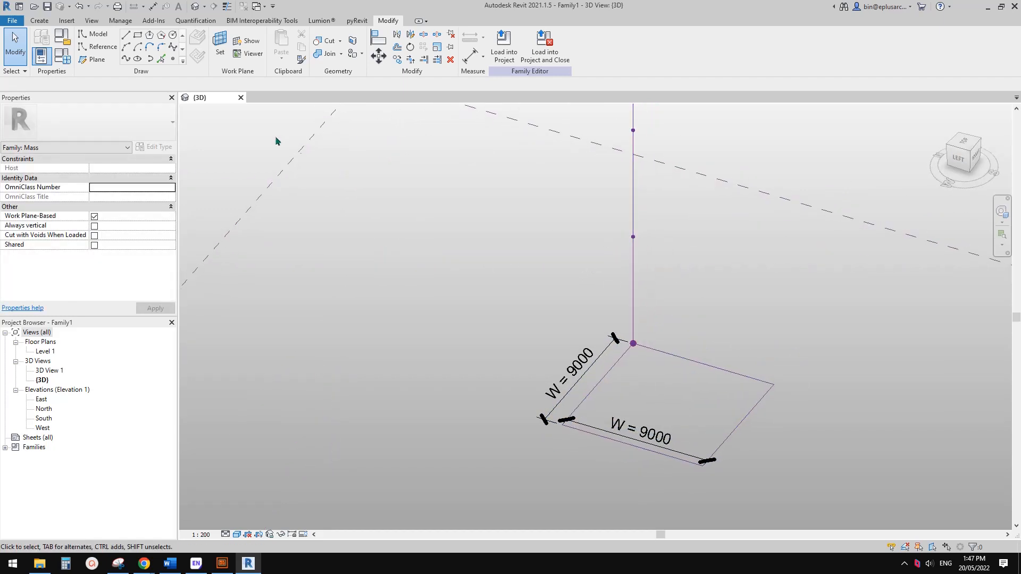
click(39, 20)
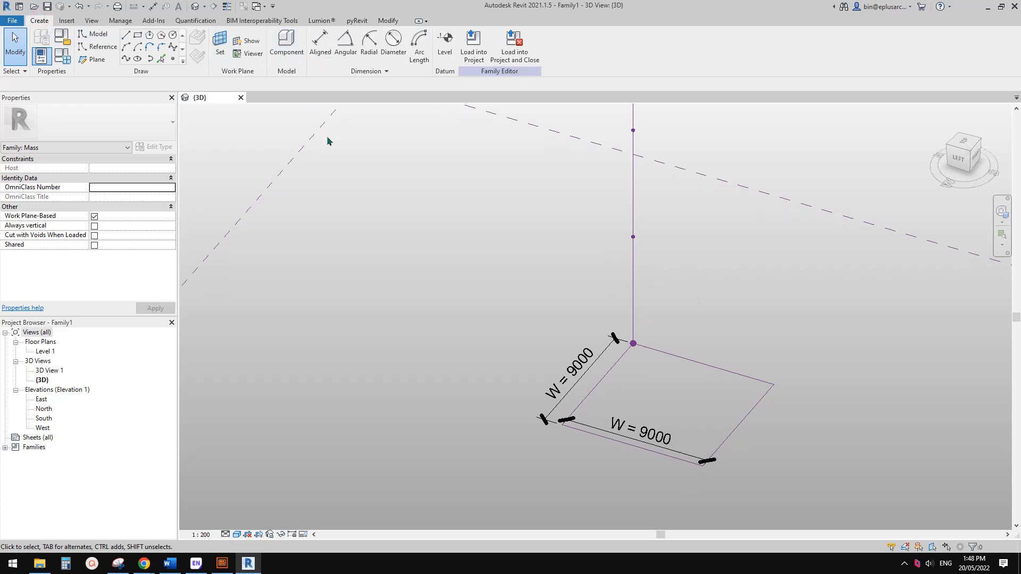
click(97, 46)
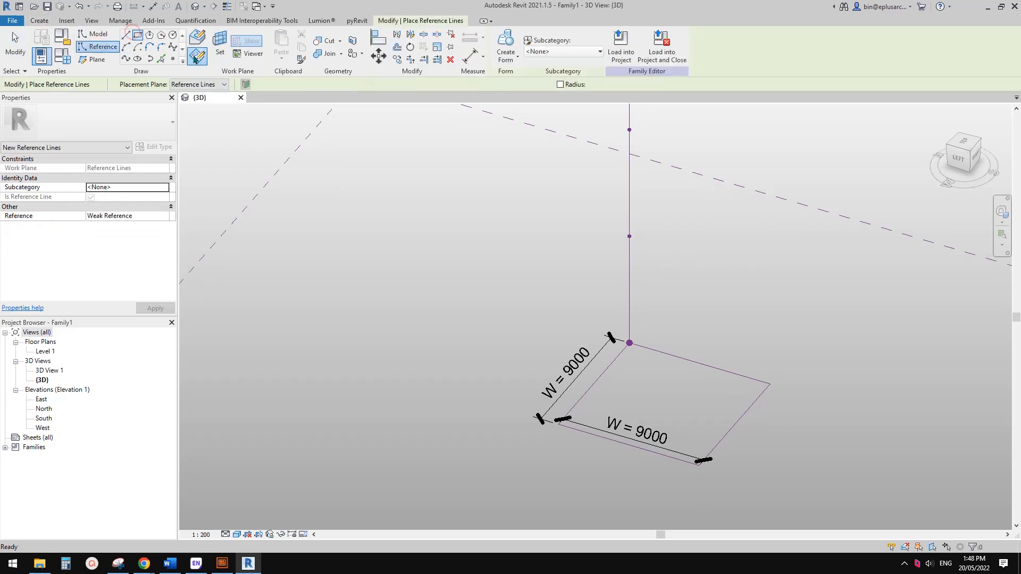
click(137, 36)
key(Escape)
key(Escape)
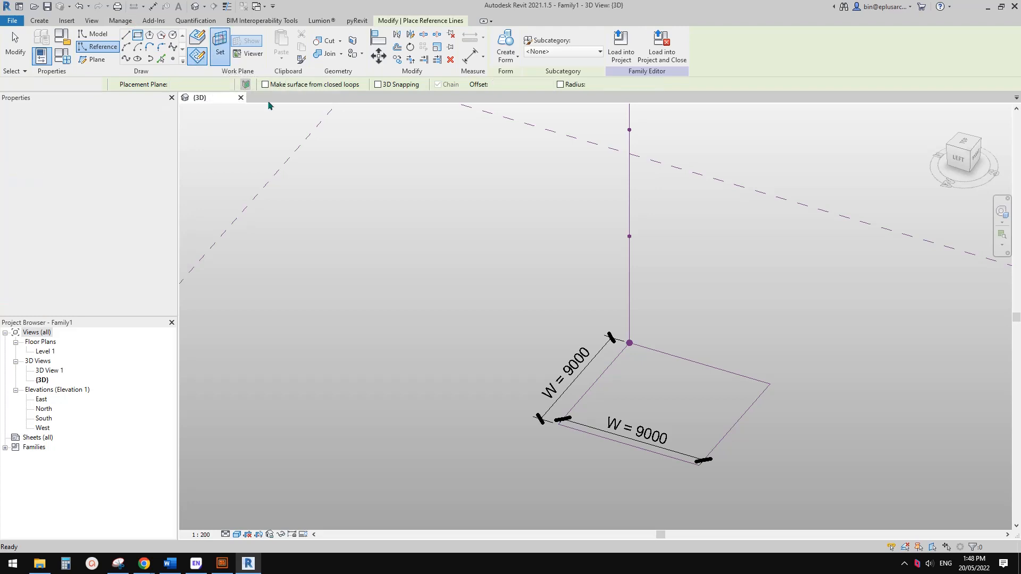
click(631, 238)
Draw a reference-line rectangle about 7600 by 7300 on that plane, with its first corner at the second point.
click(630, 237)
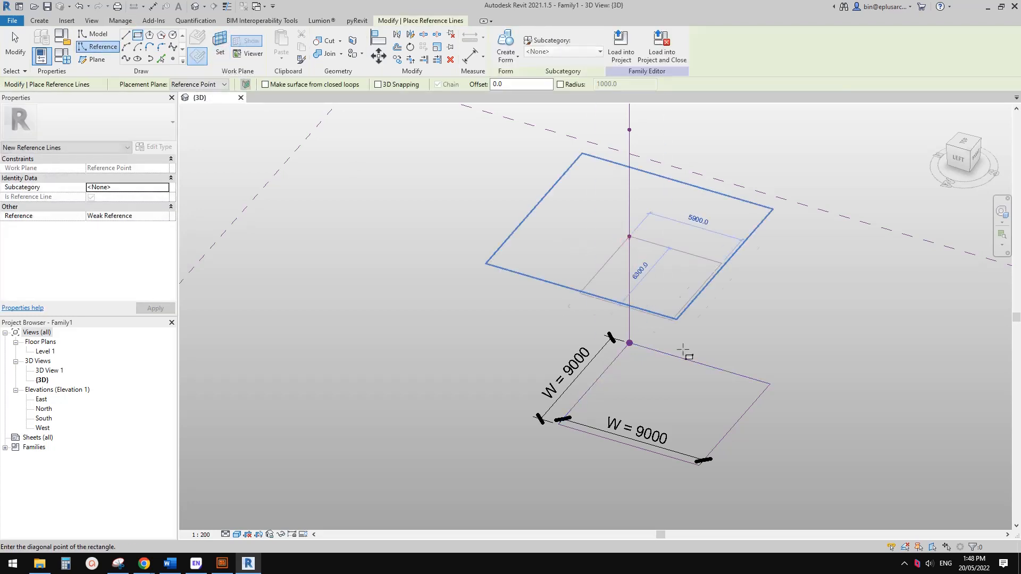
click(689, 336)
key(Escape)
key(Escape)
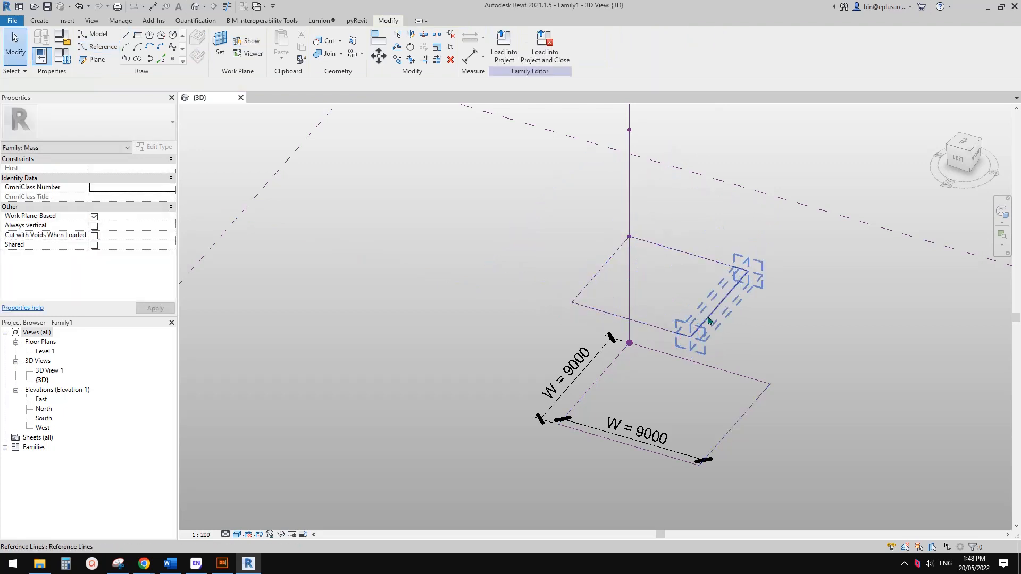
Make the temporary dimensions for both side lengths of the upper rectangle permanent and remove the surplus dimension segments beyond its edges.
click(719, 305)
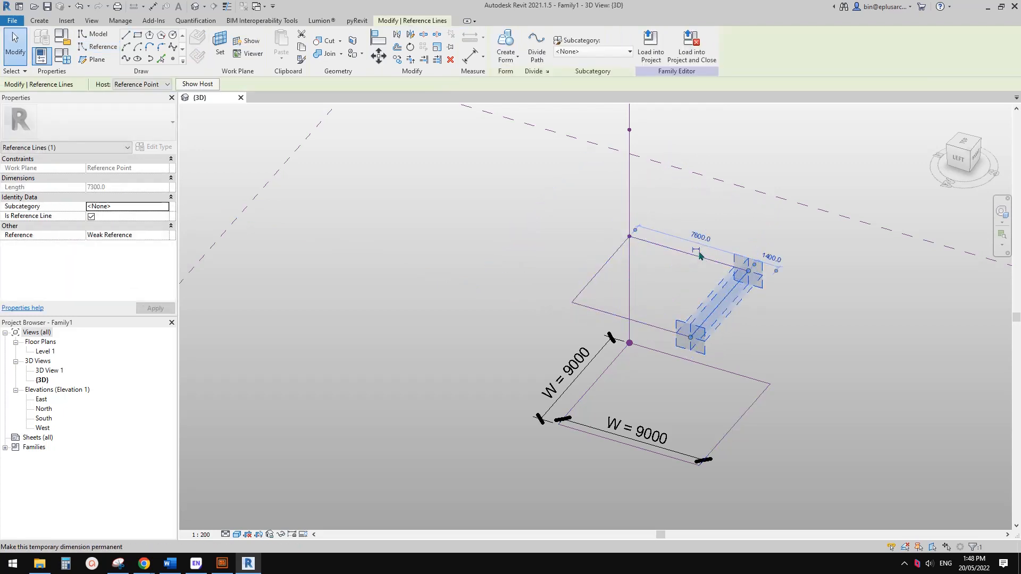
key(Escape)
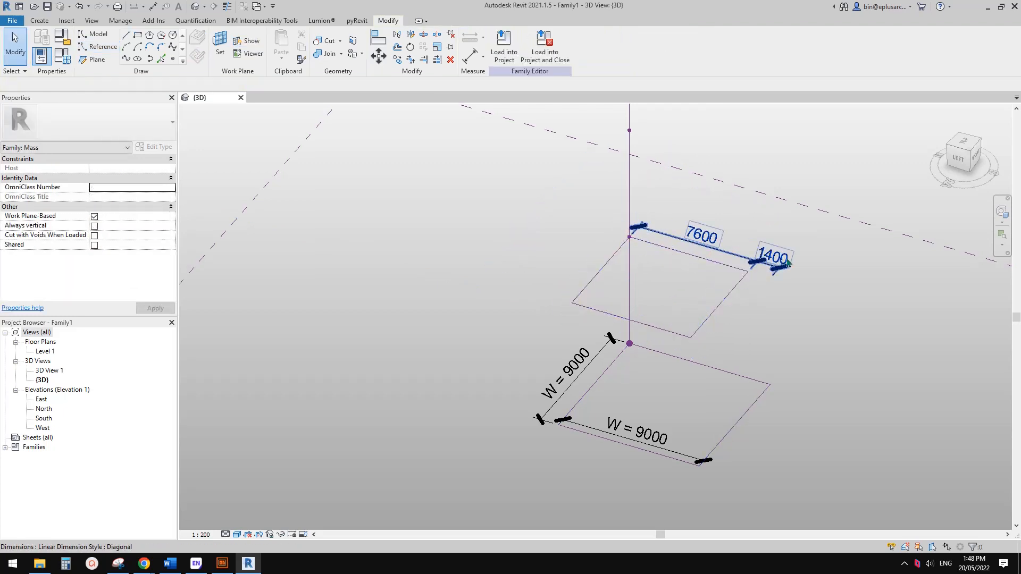
click(772, 268)
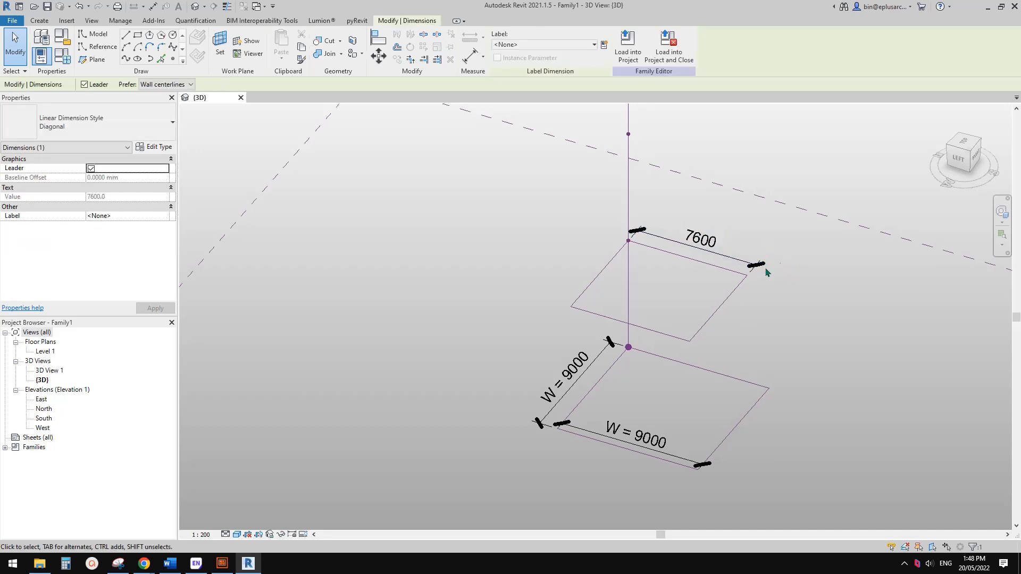
key(Escape)
click(659, 333)
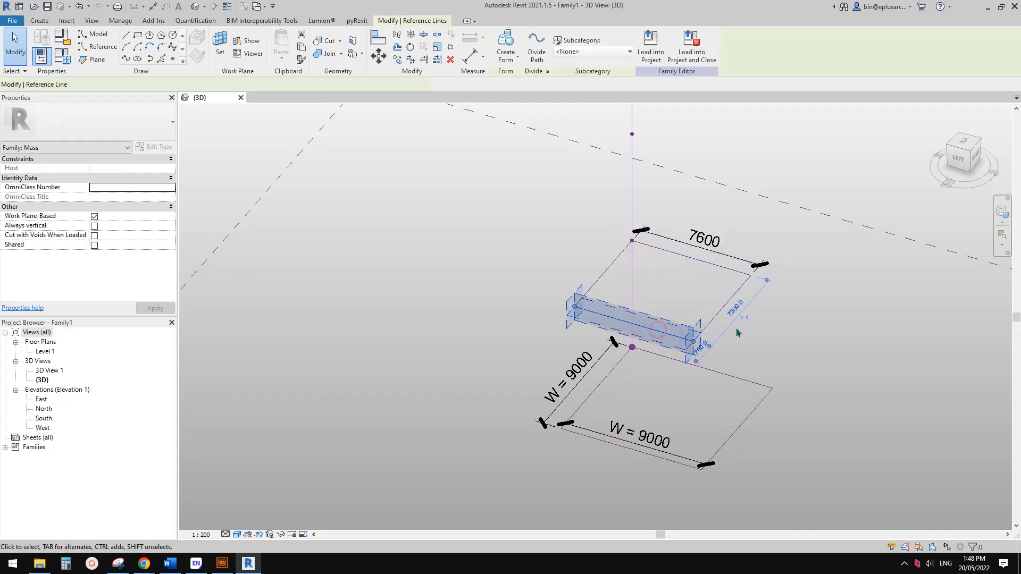
key(Escape)
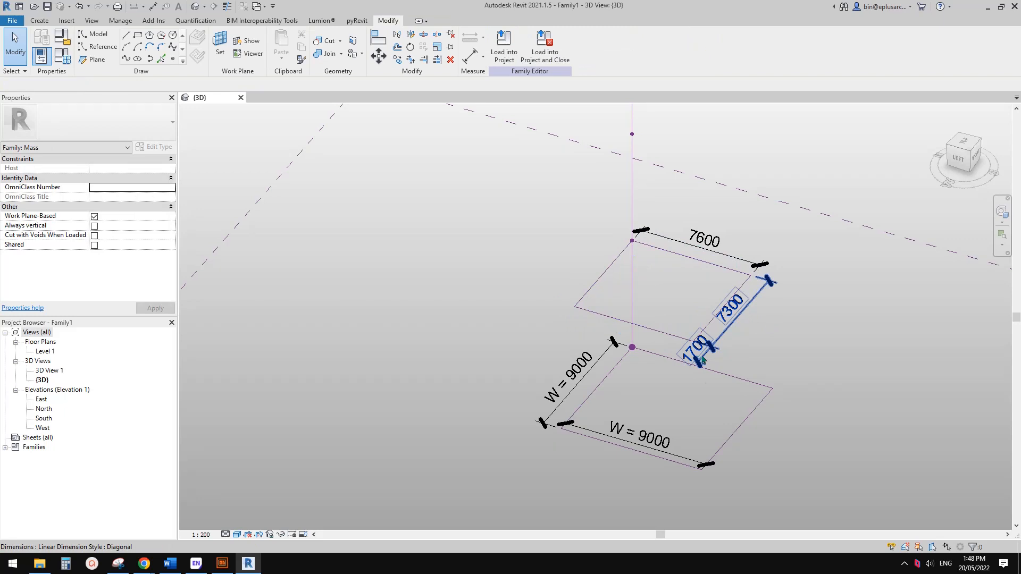
click(702, 361)
key(Escape)
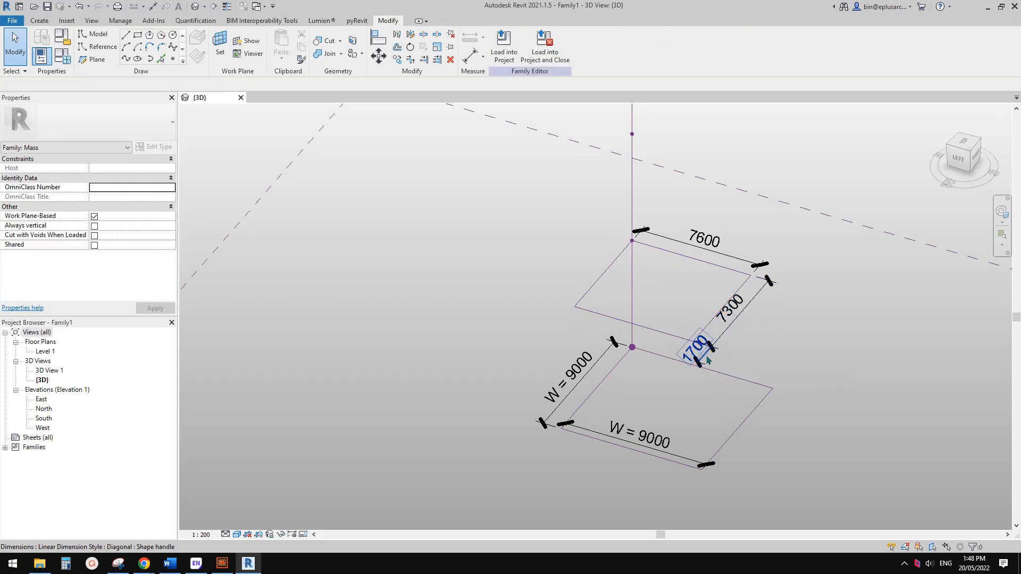
click(707, 360)
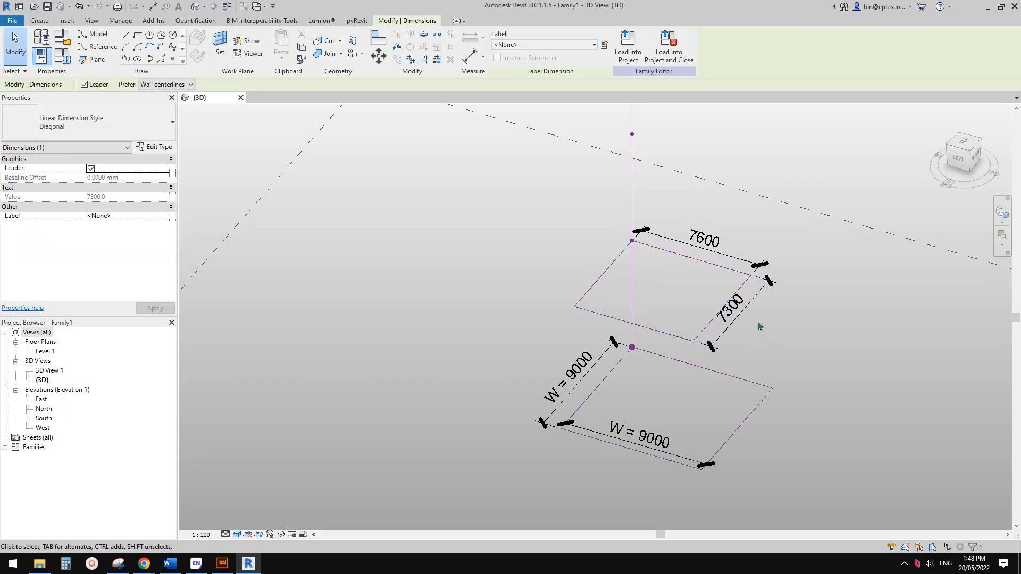
Label both side dimensions of the upper rectangle with the existing W parameter.
ctrl+click(710, 244)
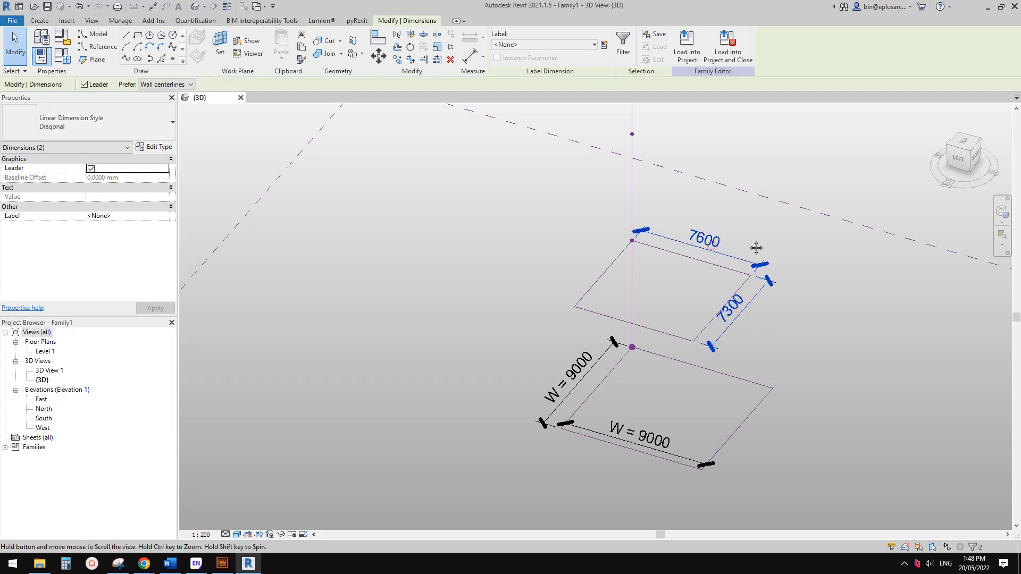
click(594, 45)
click(513, 94)
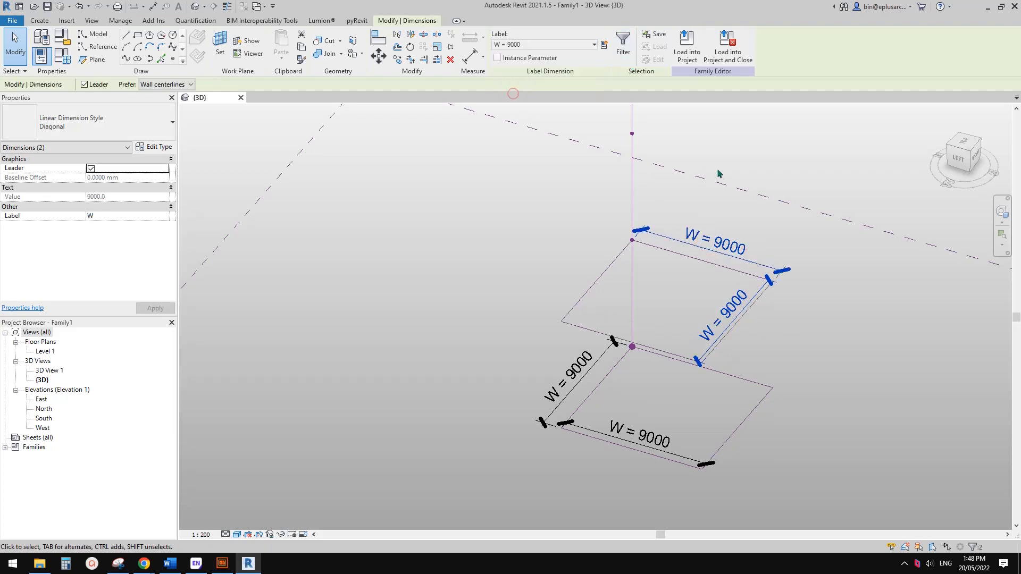
Reposition the W dimensions of both rectangles outside their edges so they stay clear of the reference lines.
middle_drag(712, 250, 741, 208)
click(742, 242)
shift+middle_drag(767, 256, 679, 422)
click(781, 268)
drag(636, 475, 671, 433)
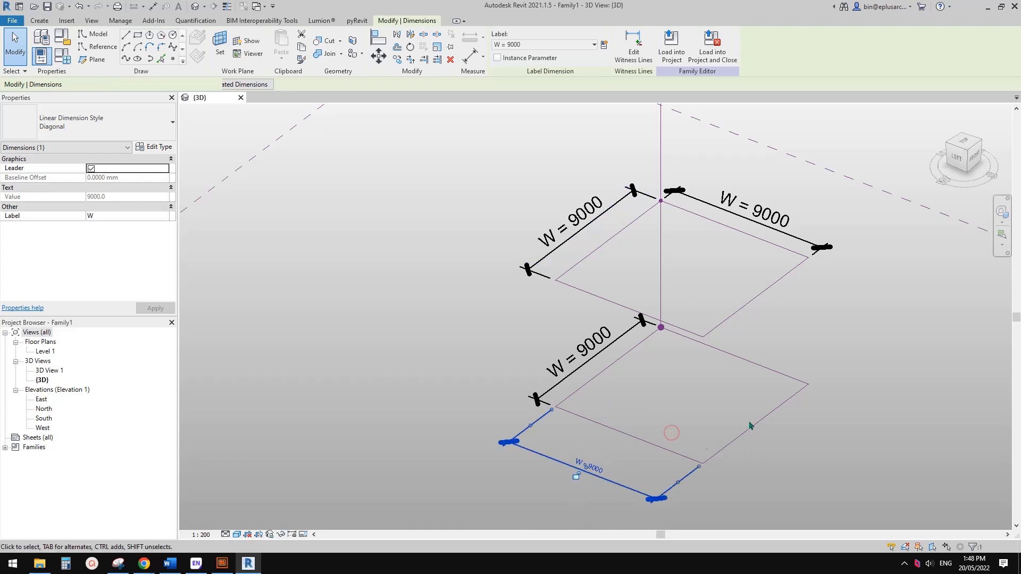
drag(591, 345, 565, 335)
key(Escape)
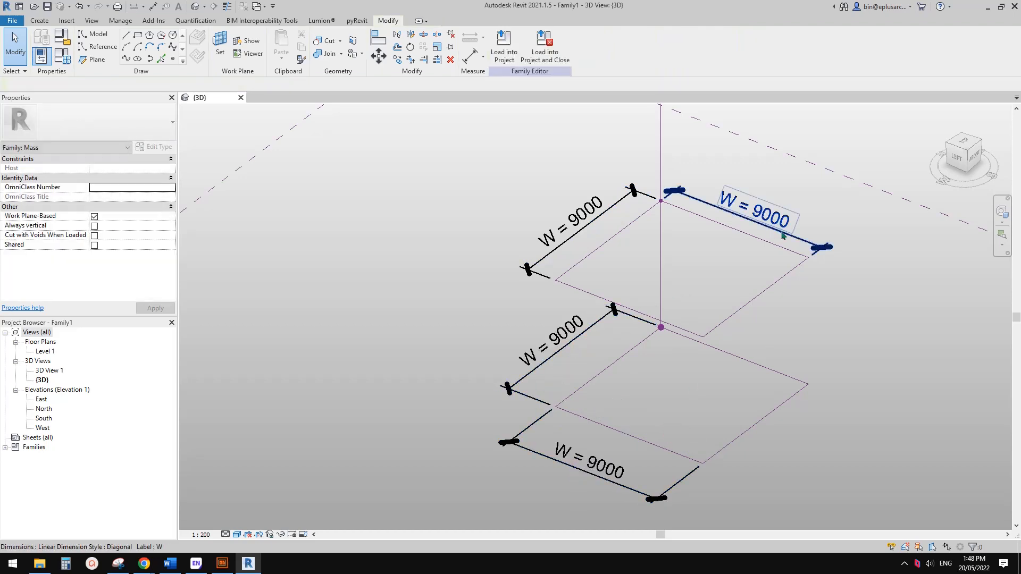
shift+middle_drag(785, 232, 759, 341)
click(743, 259)
key(Escape)
Place reference points at the midpoints of the upper rectangle's two edges that do not touch the vertical line.
scroll(734, 340, up, 2)
shift+middle_drag(686, 338, 779, 310)
key(Tab)
scroll(722, 286, down, 1)
click(173, 58)
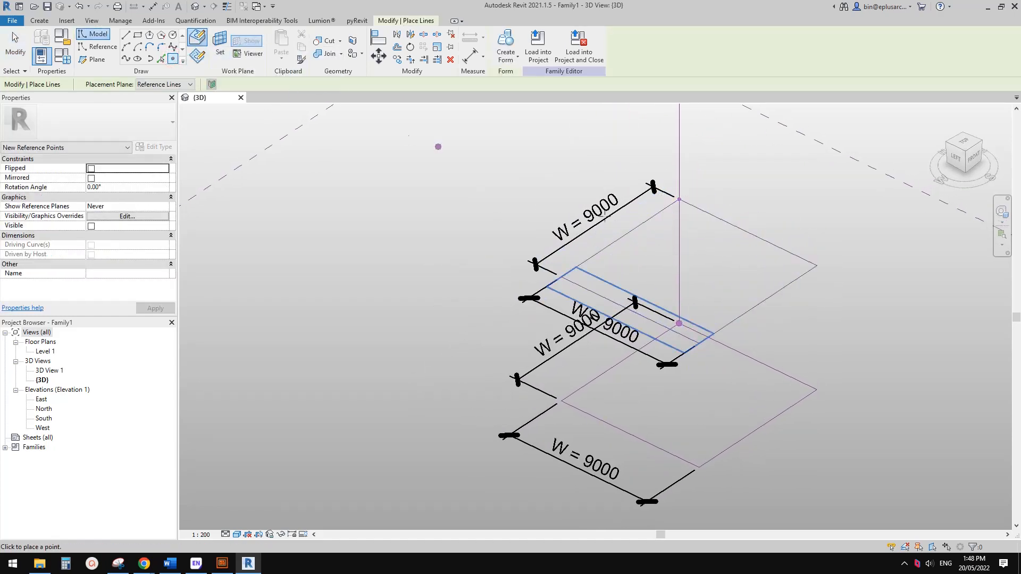
shift+middle_drag(751, 272, 755, 283)
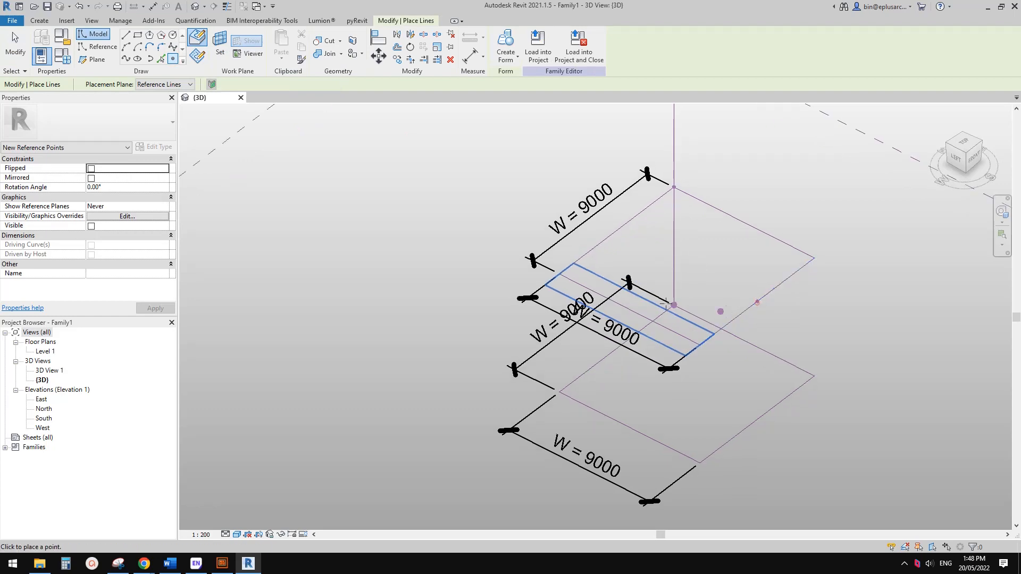
shift+middle_drag(666, 305, 729, 296)
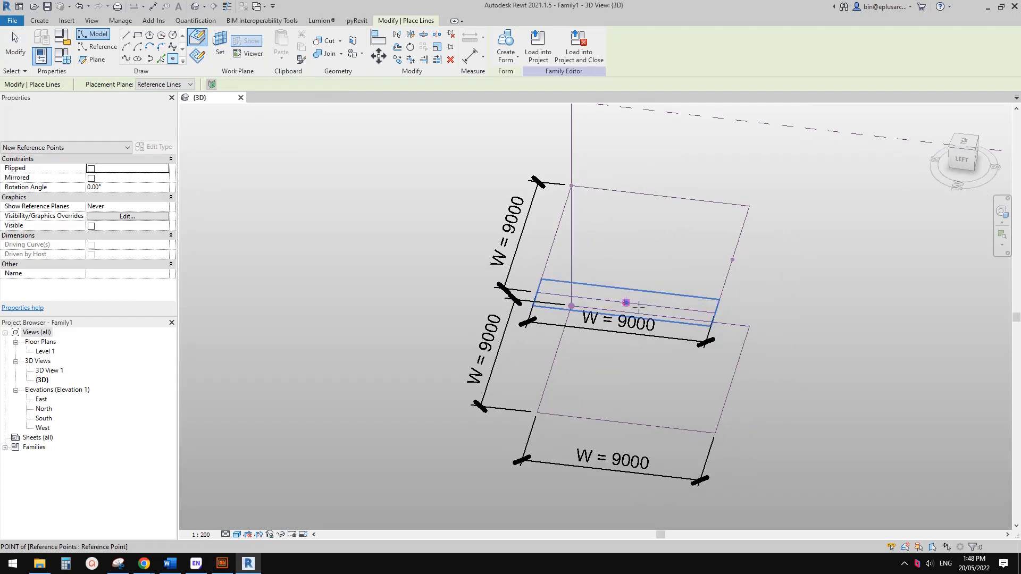
shift+middle_drag(638, 307, 688, 405)
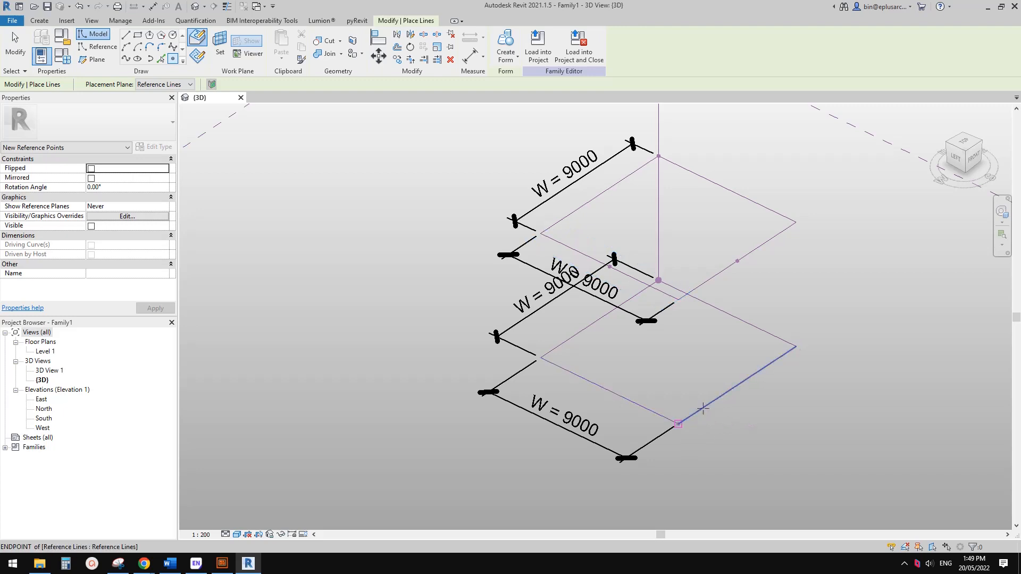
Place reference points at the lower rectangle's three corners away from the vertical line.
click(678, 425)
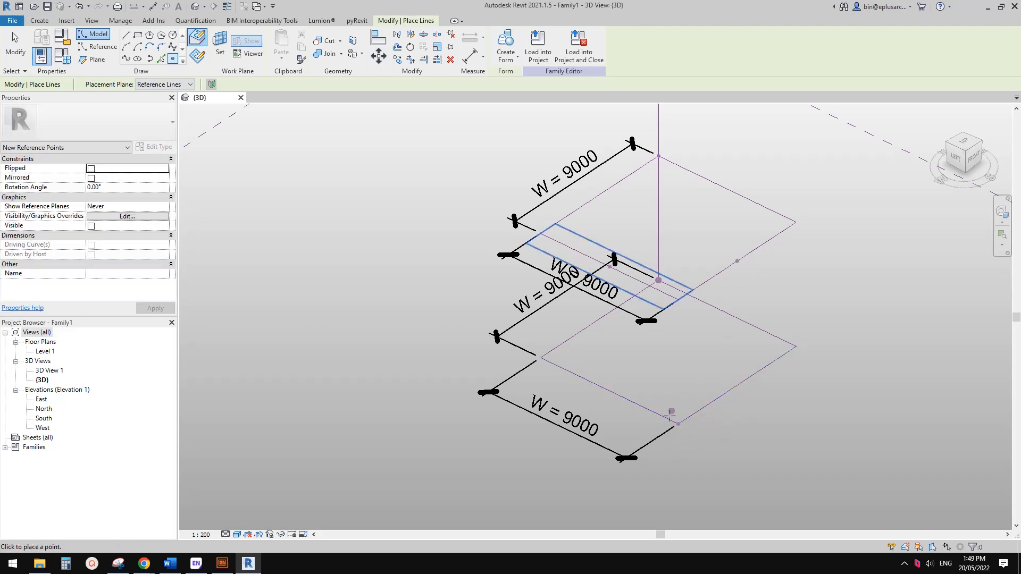
click(552, 364)
click(791, 355)
Place reference points at the upper rectangle's two corners adjacent to the vertical line's corner, and finish placing points.
mouse_move(752, 290)
middle_down()
mouse_move(788, 300)
mouse_move(709, 346)
mouse_move(750, 297)
mouse_move(748, 306)
middle_up()
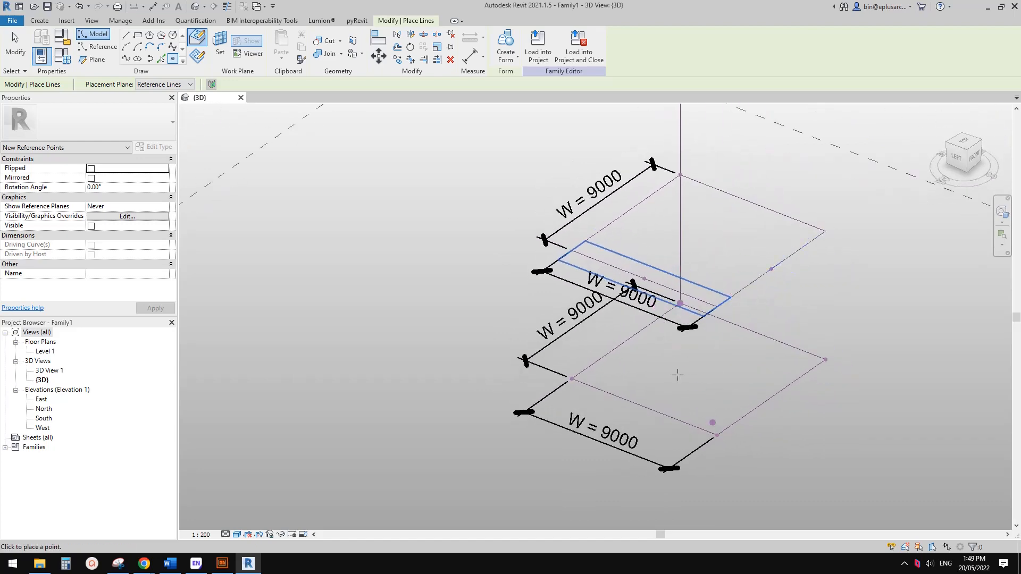
scroll(585, 257, up, 1)
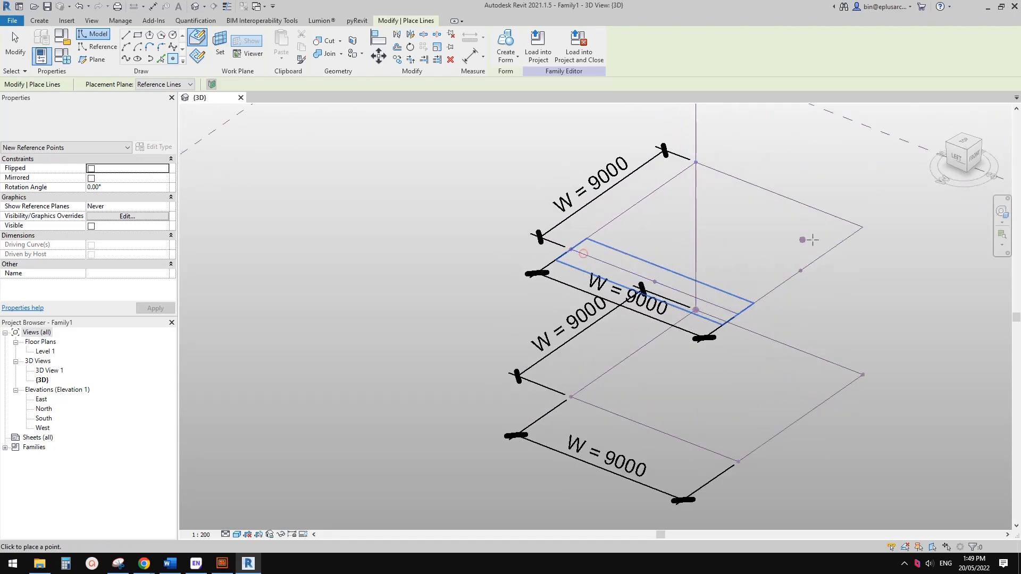
key(Escape)
key(Escape)
mouse_move(793, 273)
shift+middle_down()
mouse_move(751, 308)
mouse_move(763, 319)
mouse_move(755, 324)
mouse_move(719, 342)
mouse_move(710, 321)
shift+middle_up()
scroll(702, 335, down, 2)
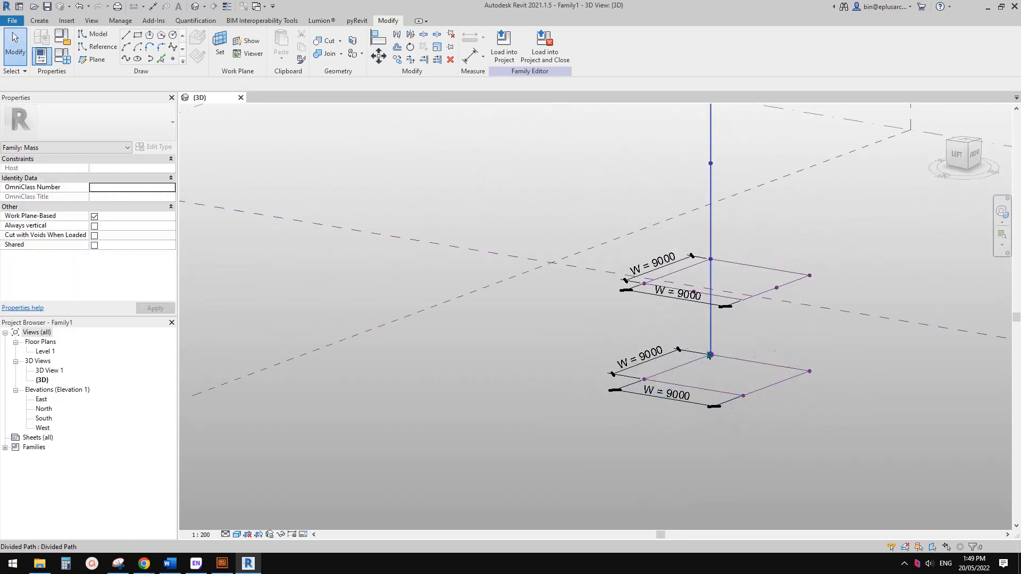
shift+middle_drag(707, 366, 704, 372)
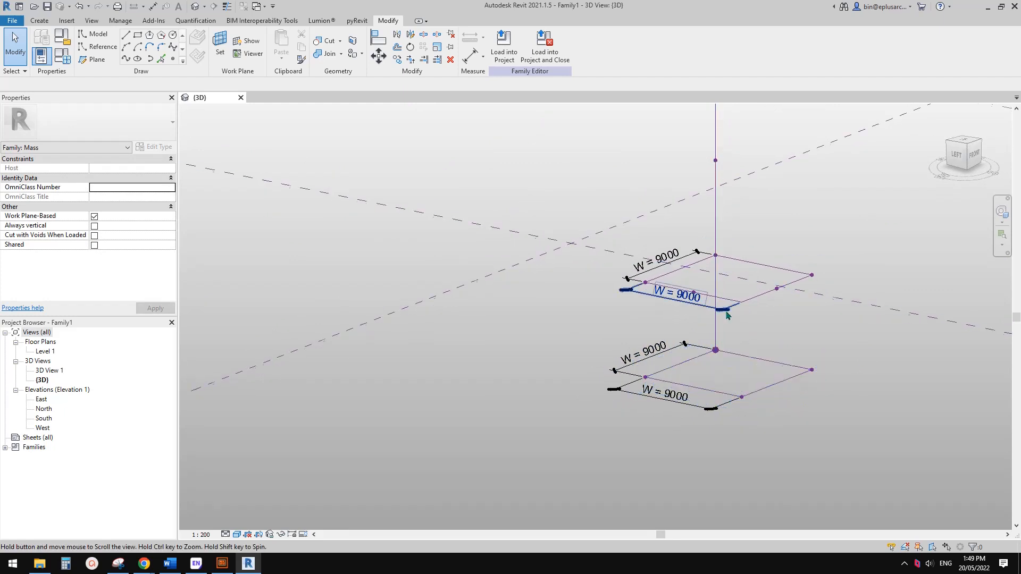
middle_drag(725, 310, 725, 315)
shift+middle_drag(722, 360, 739, 348)
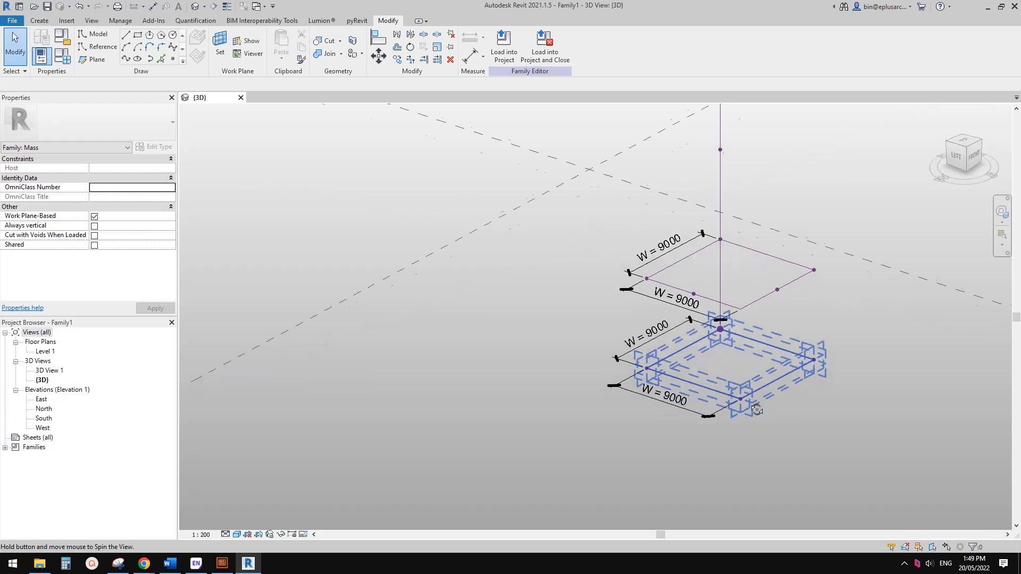
Copy the lower rectangle with its two W dimensions about 18300 mm sideways, clear of the vertical line.
click(742, 347)
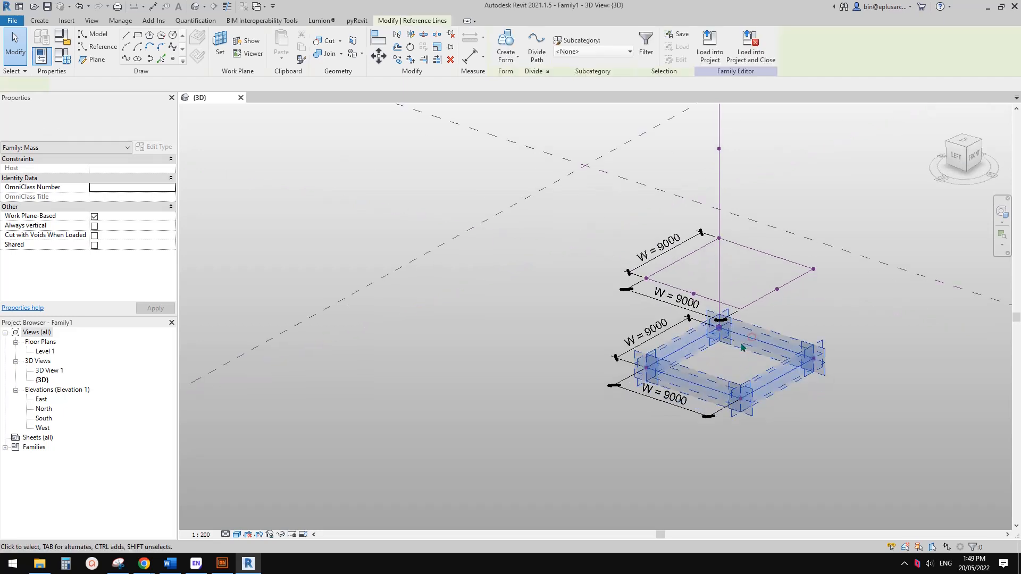
ctrl+click(660, 339)
ctrl+click(671, 403)
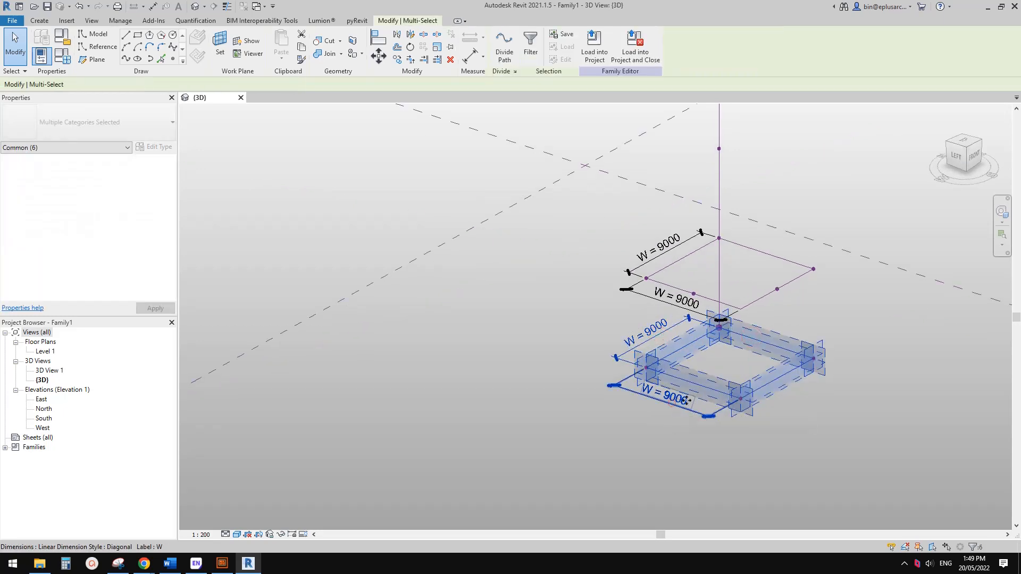
scroll(739, 363, down, 2)
middle_drag(736, 360, 716, 382)
key(c)
key(o)
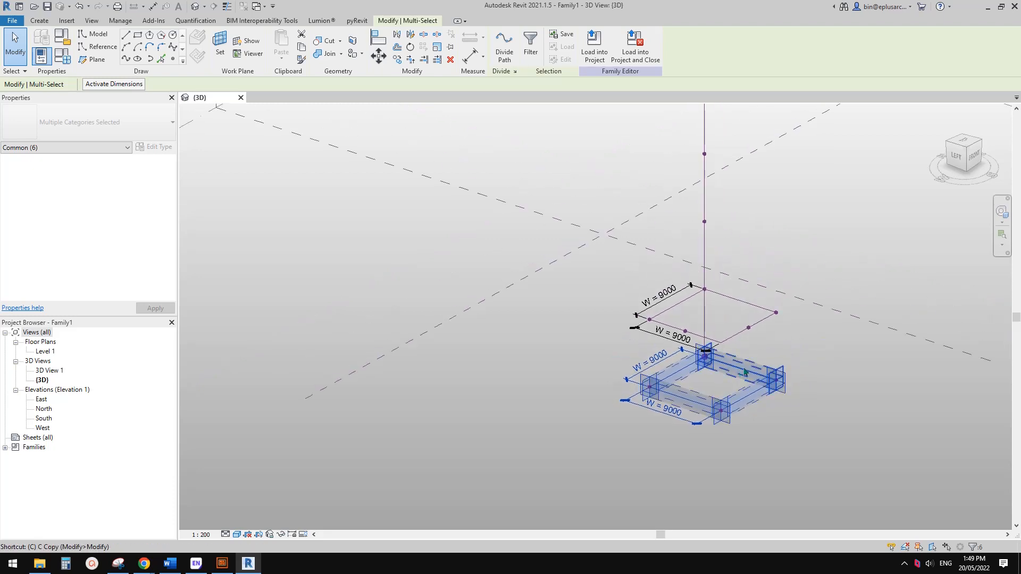
click(734, 362)
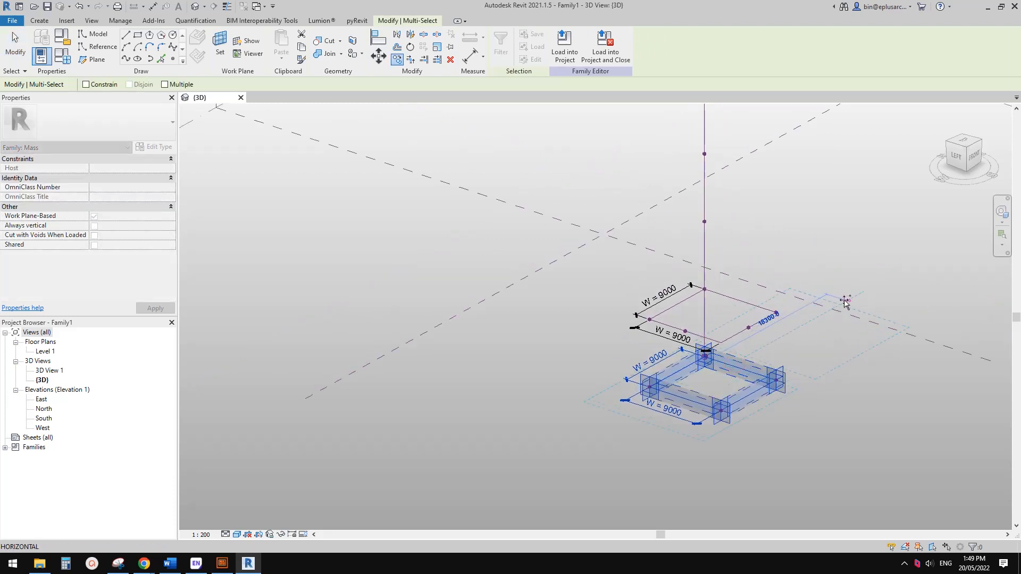
click(846, 302)
key(Escape)
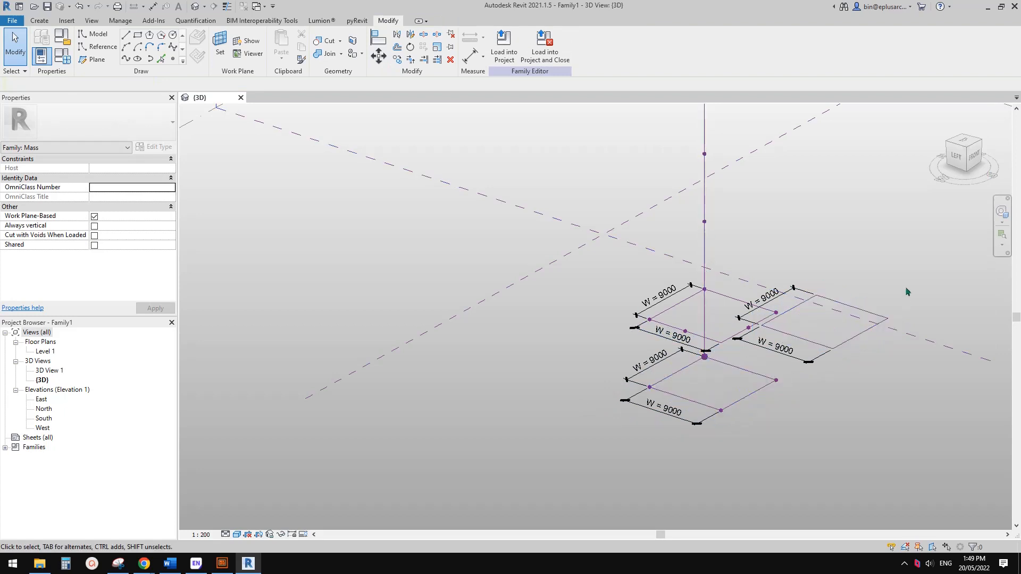
Rehost the copied rectangle onto the vertical line's division point directly above the upper rectangle.
middle_drag(844, 305, 831, 338)
scroll(828, 338, up, 1)
click(829, 338)
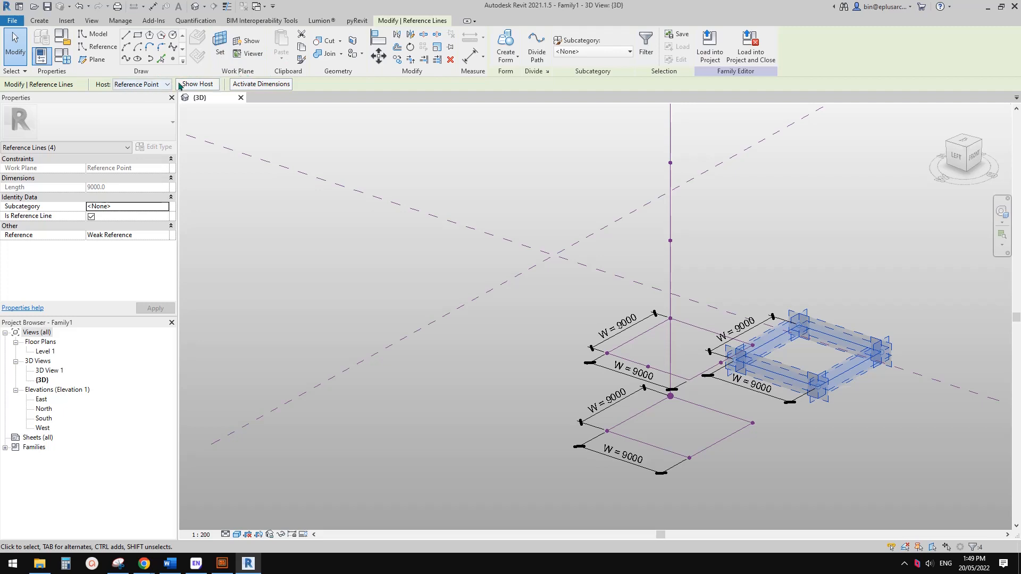
click(146, 85)
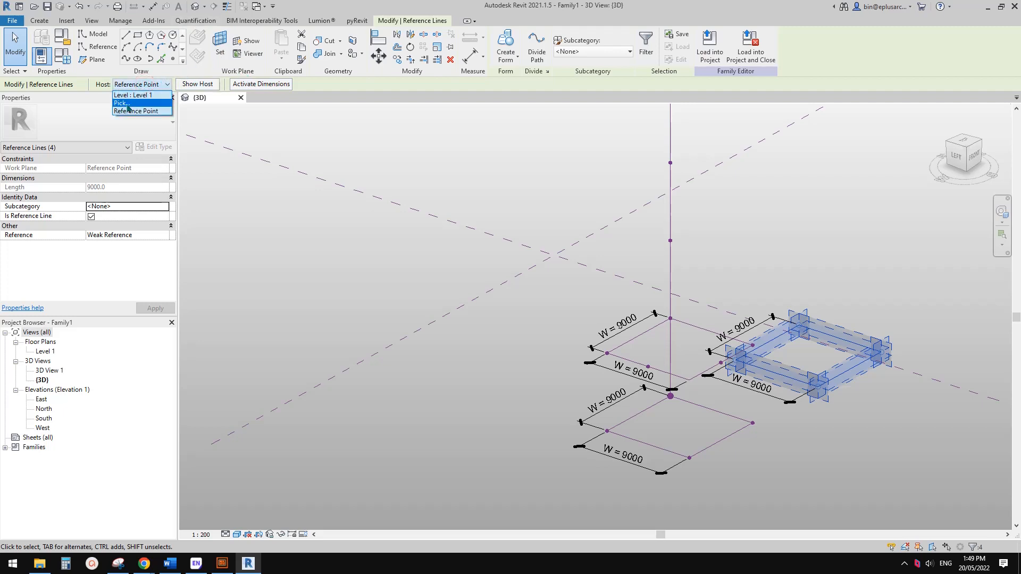
click(127, 103)
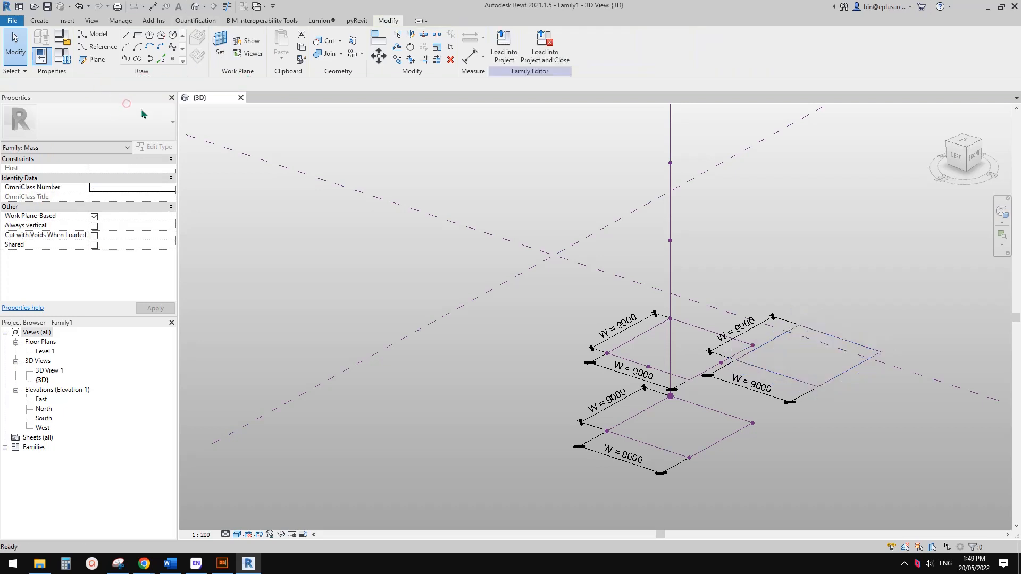
click(670, 240)
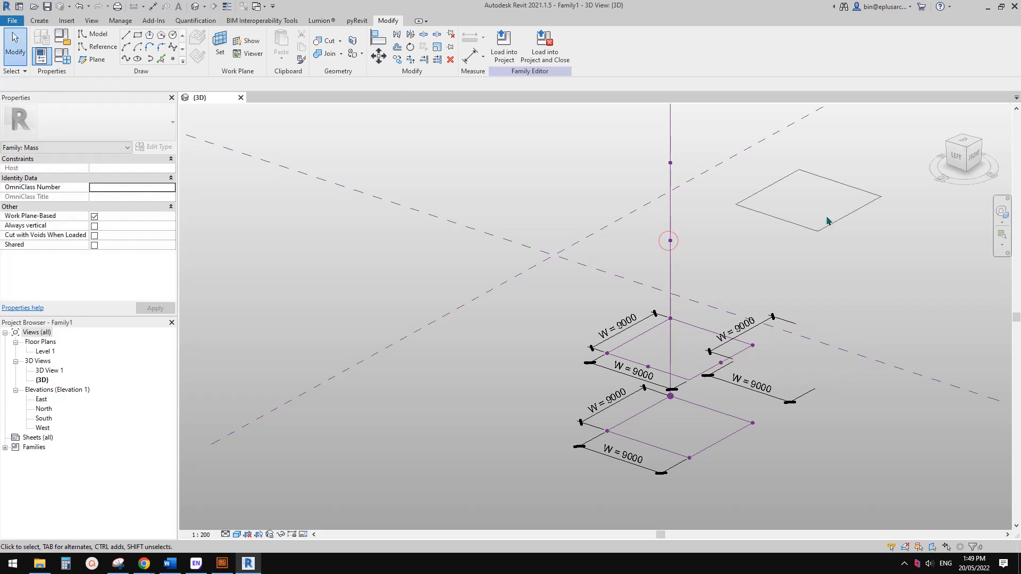
Examine the two W dimensions beneath the rehosted rectangle and how they are labelled.
key(Tab)
shift+middle_drag(817, 270, 784, 313)
click(771, 369)
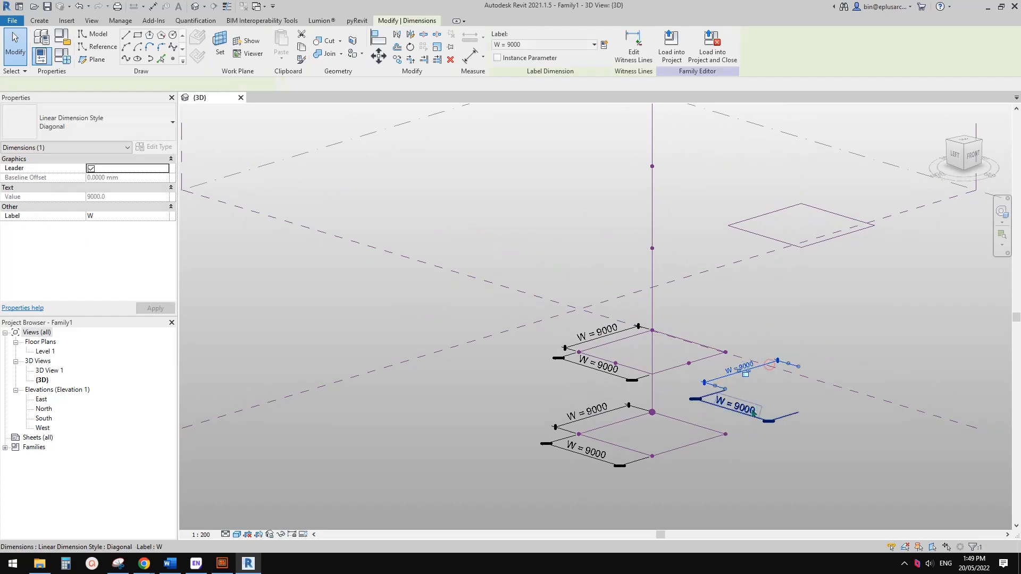
click(754, 406)
scroll(774, 366, down, 2)
shift+middle_drag(780, 366, 795, 338)
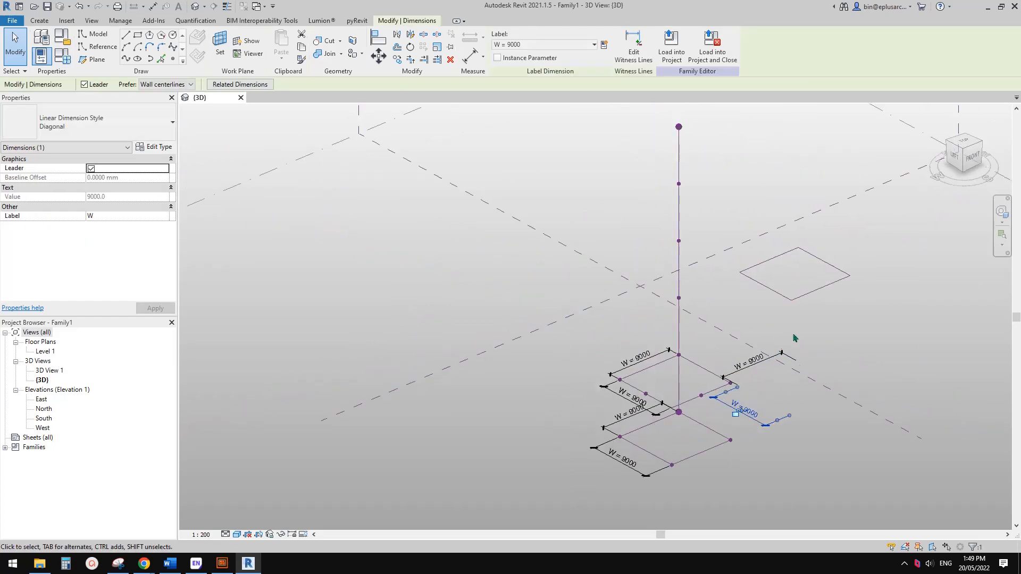
scroll(763, 361, up, 2)
key(Escape)
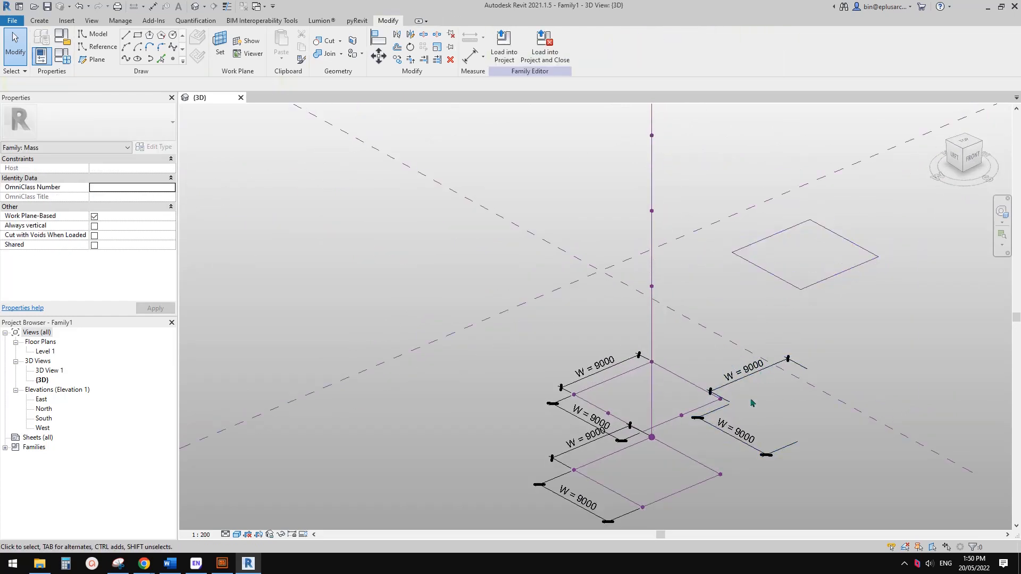
click(750, 379)
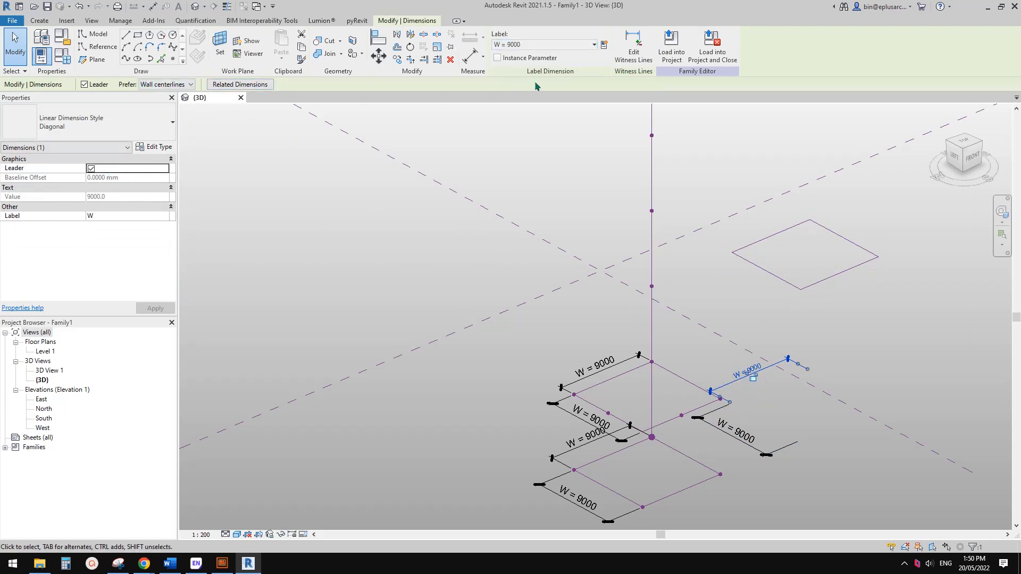
middle_drag(638, 239, 651, 221)
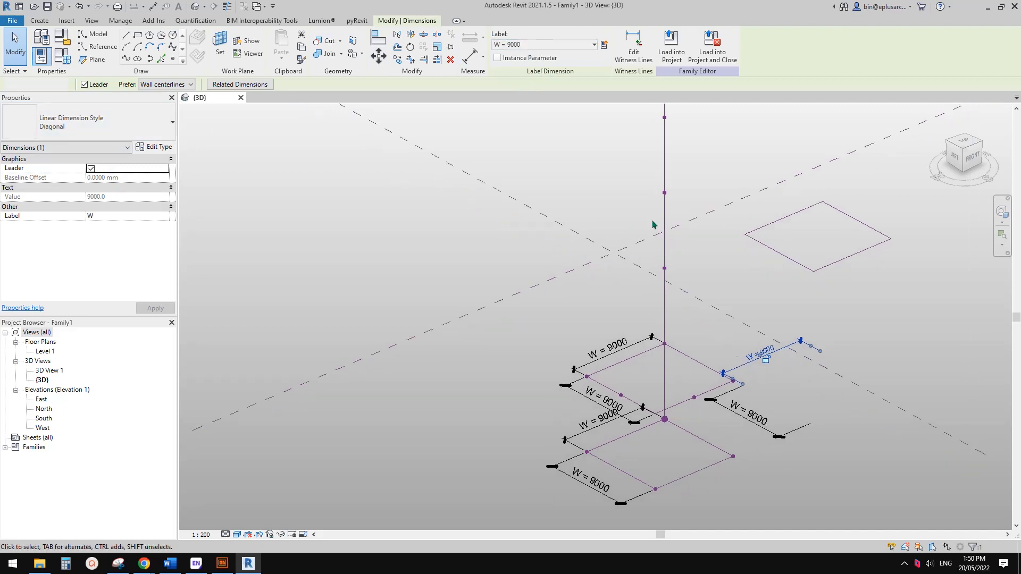
key(Escape)
middle_drag(764, 286, 771, 308)
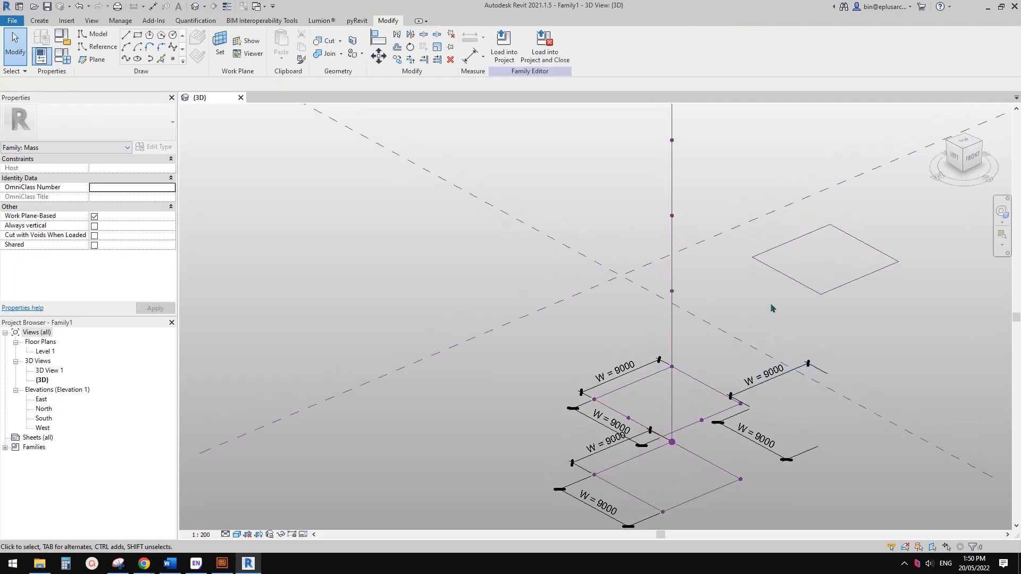
click(782, 260)
middle_drag(794, 264, 863, 250)
key(m)
key(v)
scroll(859, 246, up, 2)
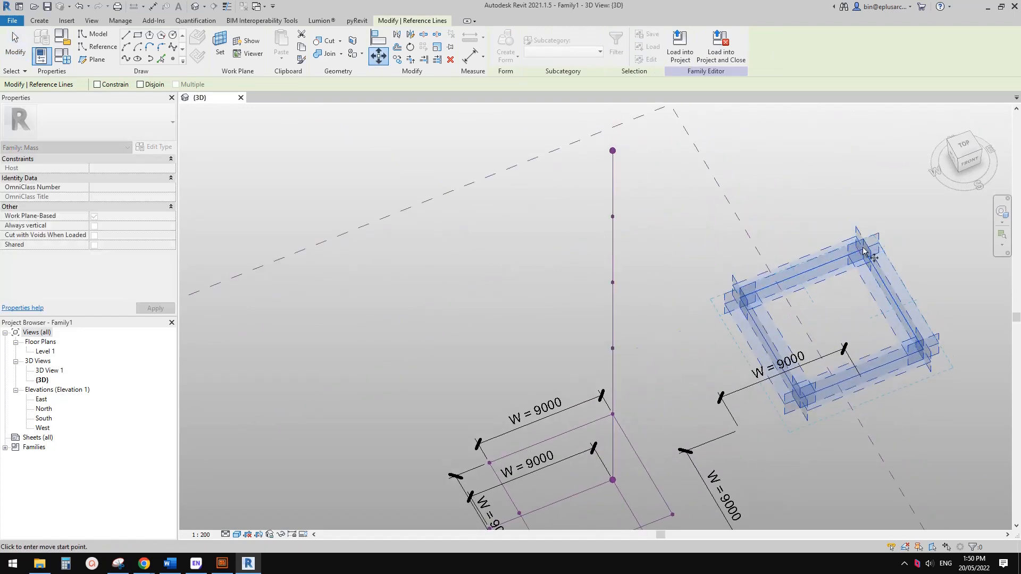
click(863, 261)
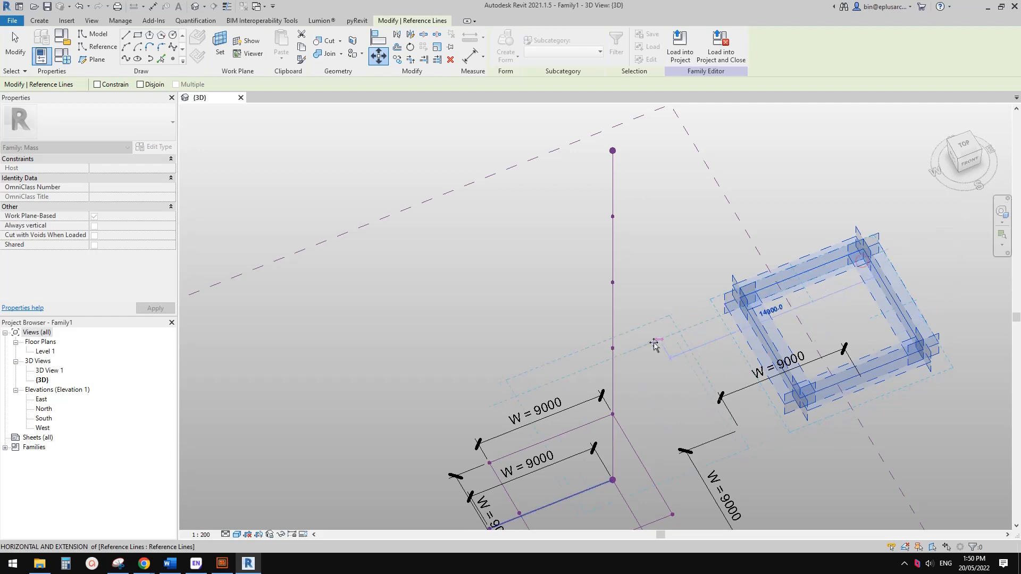
key(Escape)
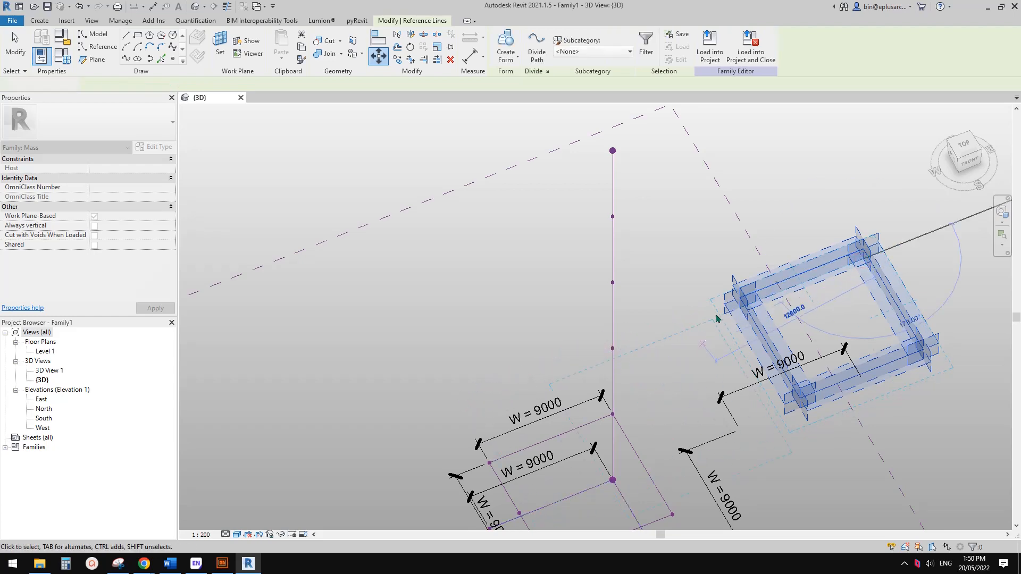
key(Escape)
In the top view, move the rehosted rectangle so its upper-right corner lies on the vertical line, and return to a 3D angle.
scroll(715, 317, down, 2)
shift+middle_drag(731, 330, 718, 340)
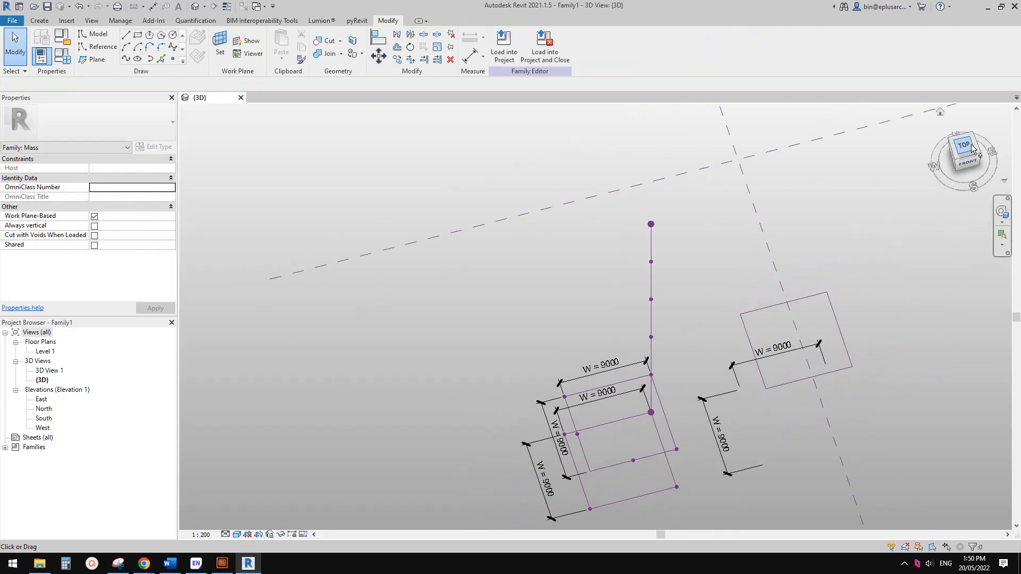
click(954, 153)
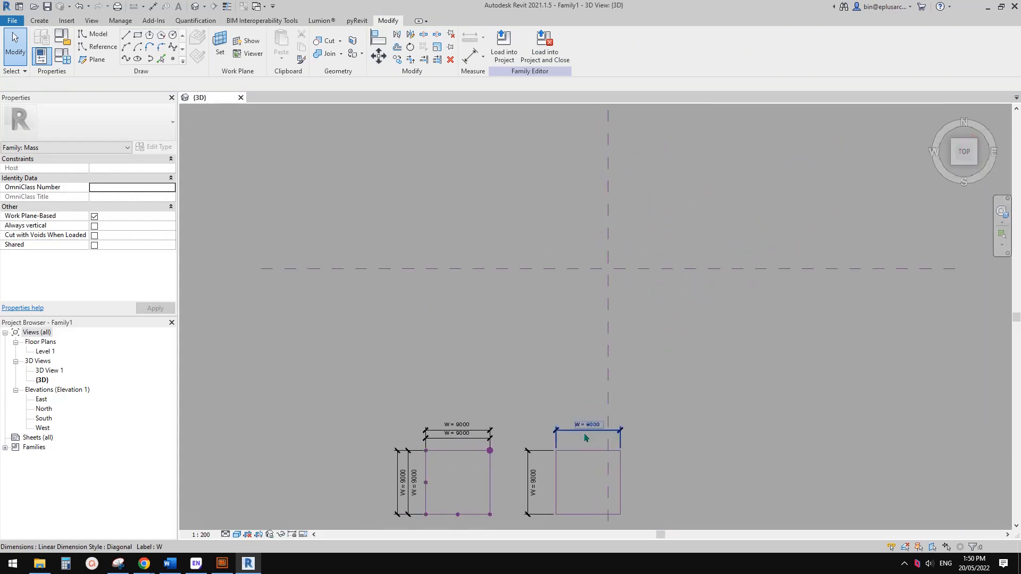
key(Tab)
click(583, 451)
key(m)
key(v)
click(663, 428)
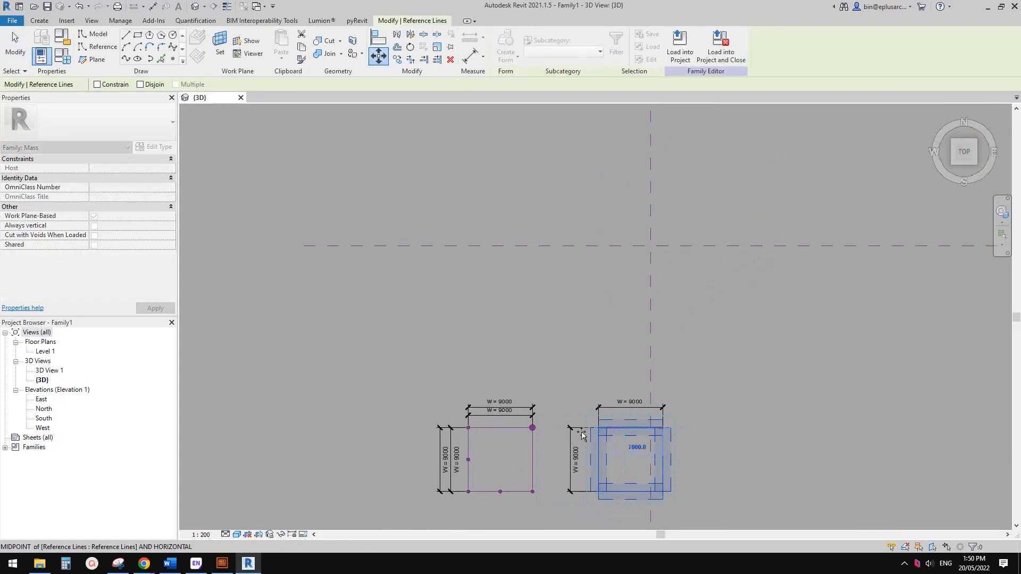
click(533, 428)
shift+middle_drag(595, 442, 748, 305)
scroll(494, 442, up, 1)
click(704, 310)
scroll(723, 314, up, 1)
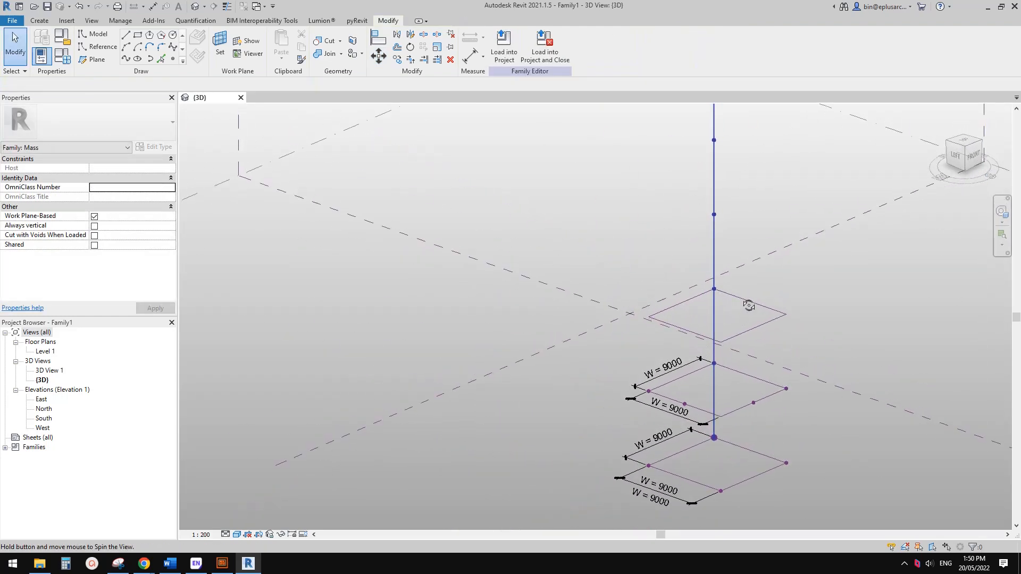
shift+middle_drag(712, 352, 696, 343)
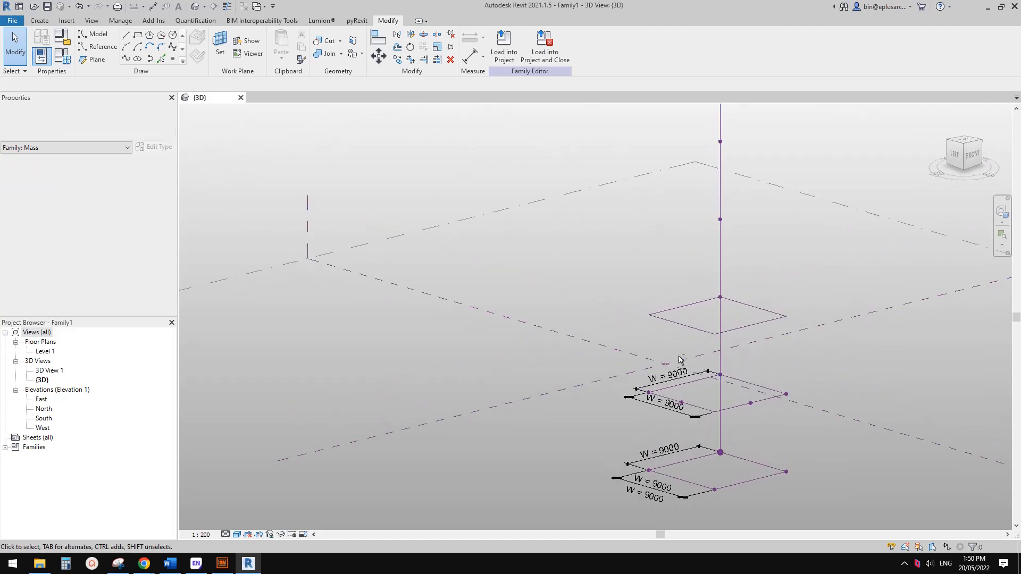
Try to copy the middle rectangle with its reference points and W dimensions about 18900 mm sideways, and undo the copy.
click(759, 393)
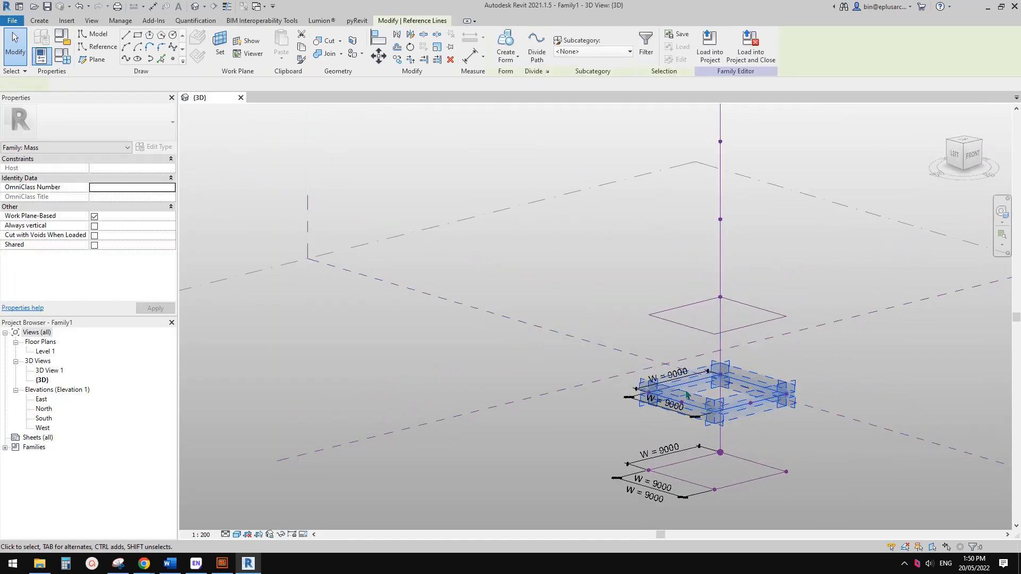
scroll(707, 452, up, 2)
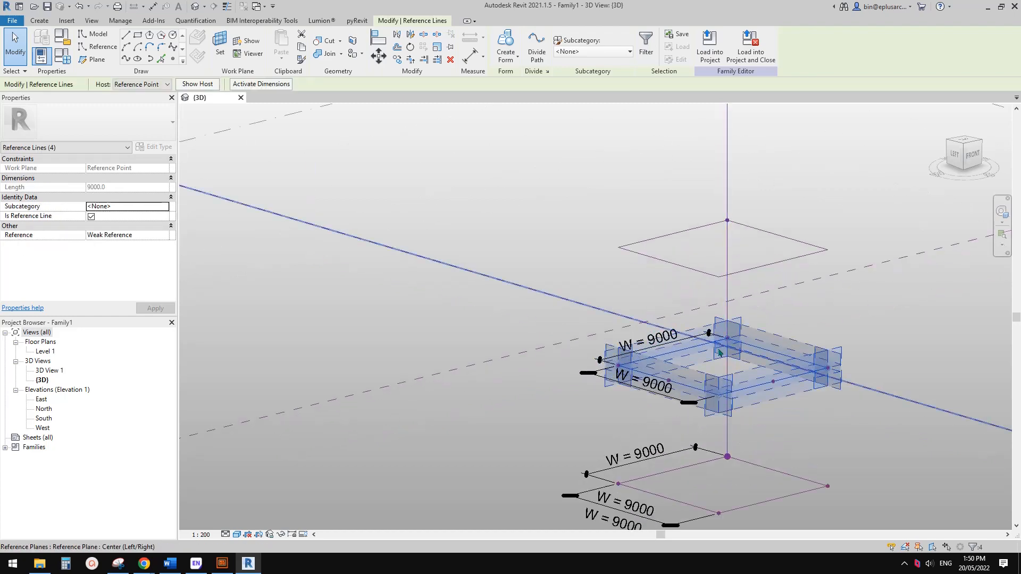
scroll(719, 352, down, 2)
key(Escape)
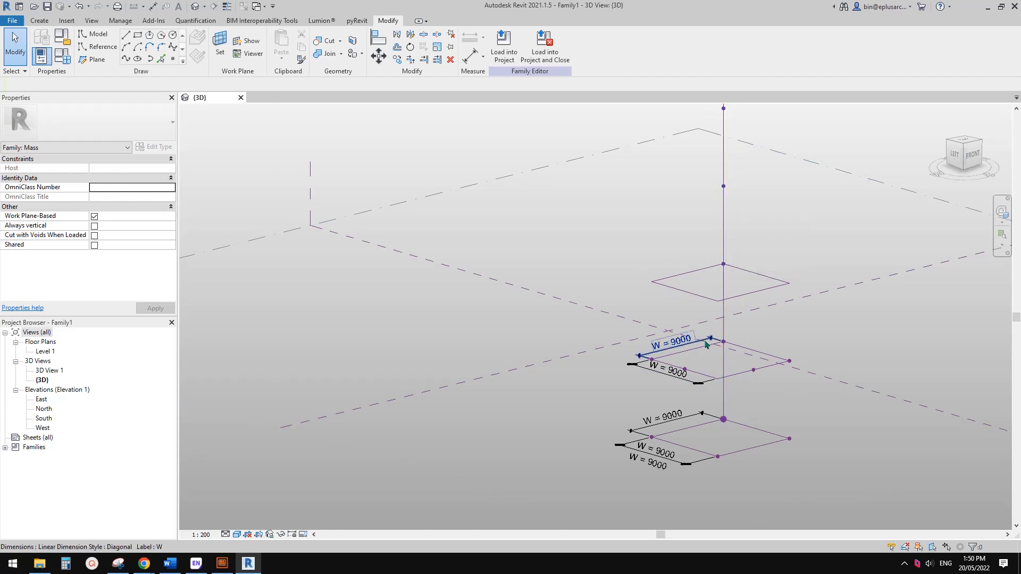
drag(577, 306, 827, 402)
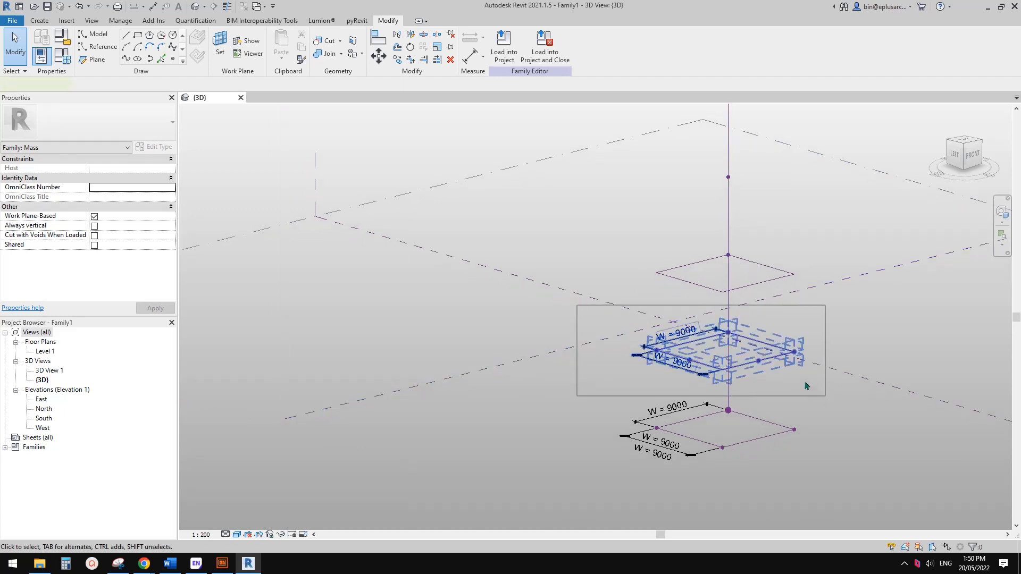
ctrl+drag(752, 339, 821, 305)
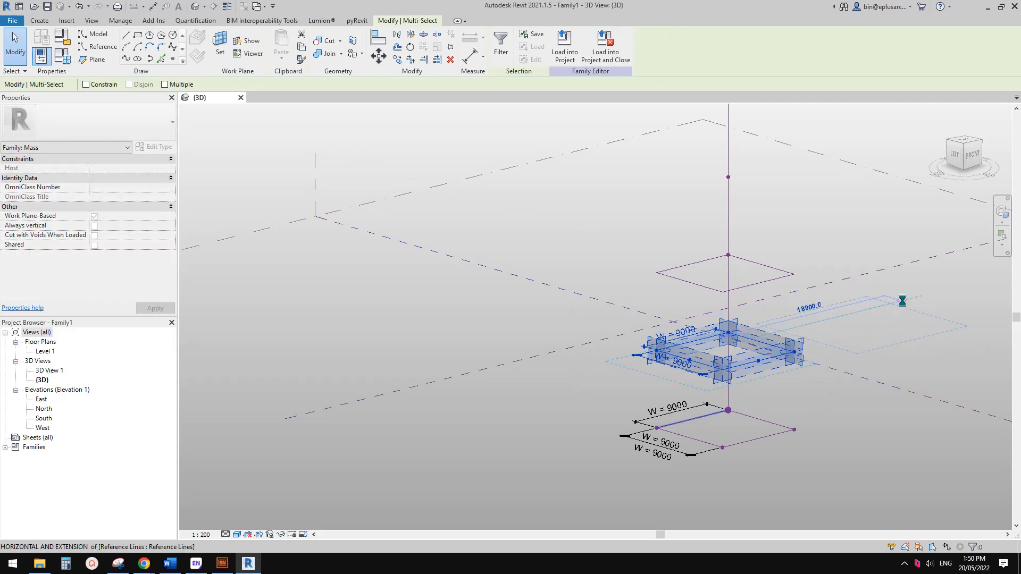
click(897, 301)
key(Escape)
shift+middle_drag(820, 370, 750, 345)
key(ctrl+z)
scroll(746, 364, down, 1)
scroll(743, 341, up, 3)
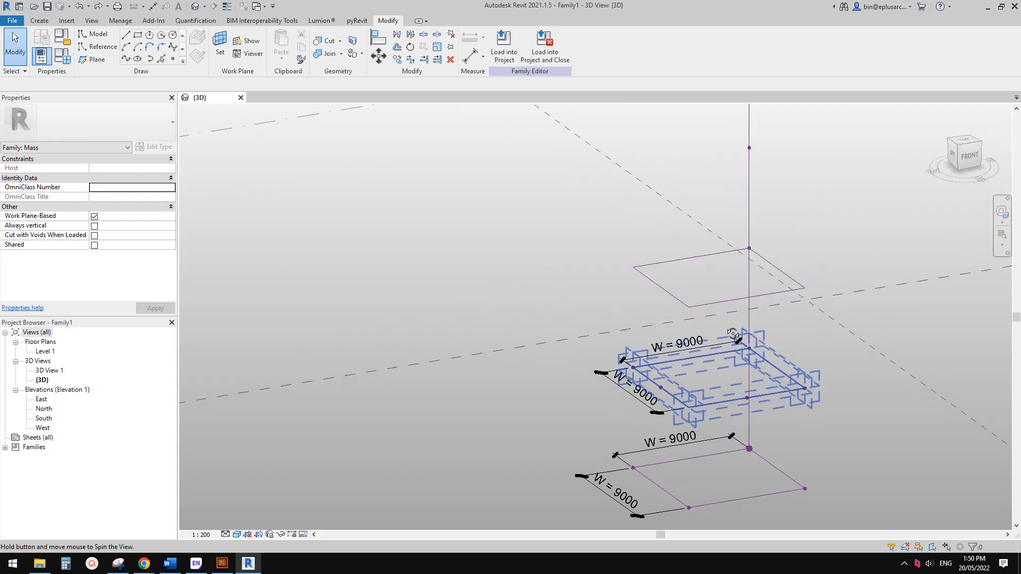
Try to copy the middle rectangle, its points and dimensions toward the opposite side of the vertical line, and undo it.
drag(526, 303, 877, 435)
middle_drag(791, 393, 809, 388)
key(c)
click(721, 366)
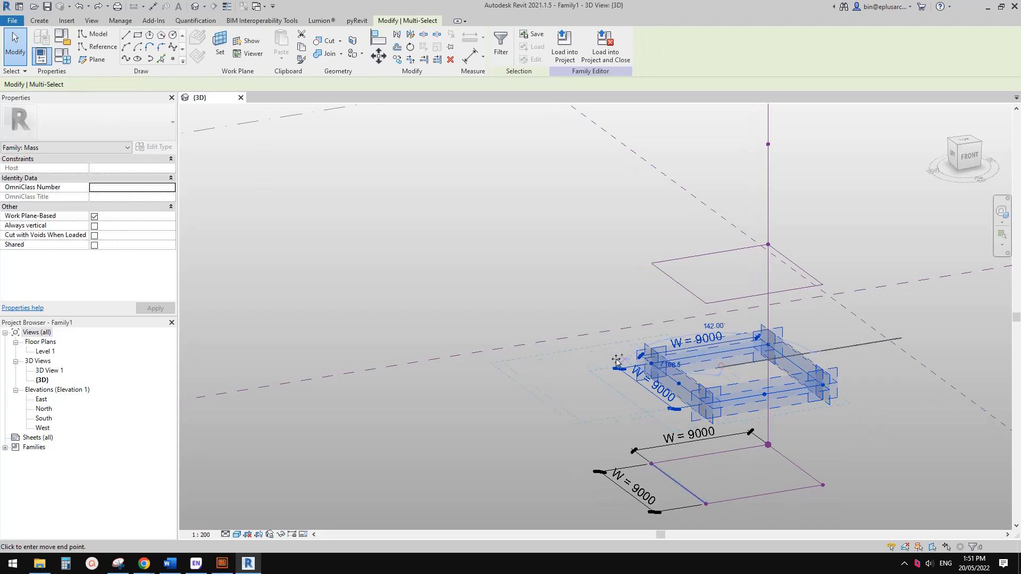
click(524, 348)
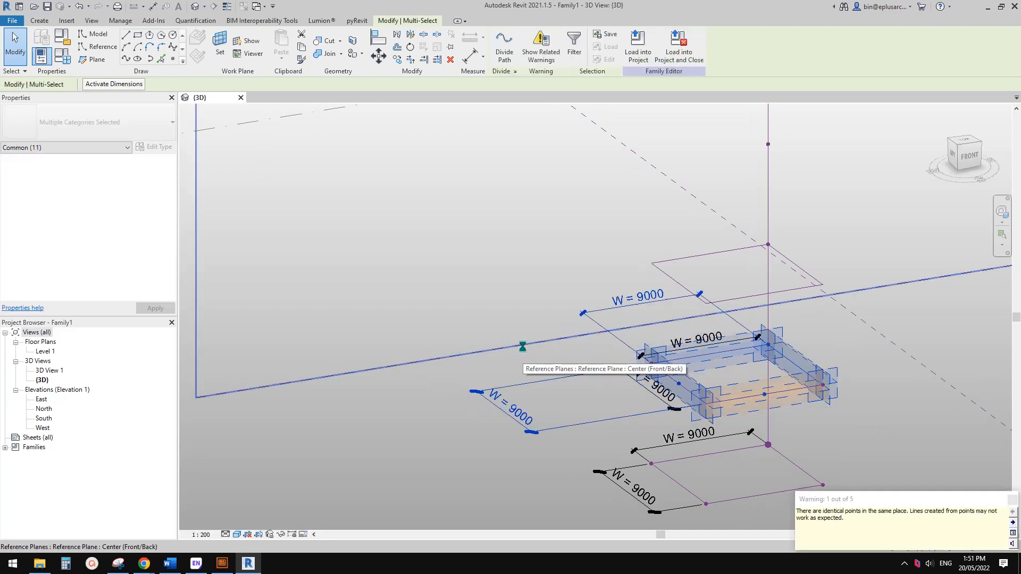
key(ctrl+z)
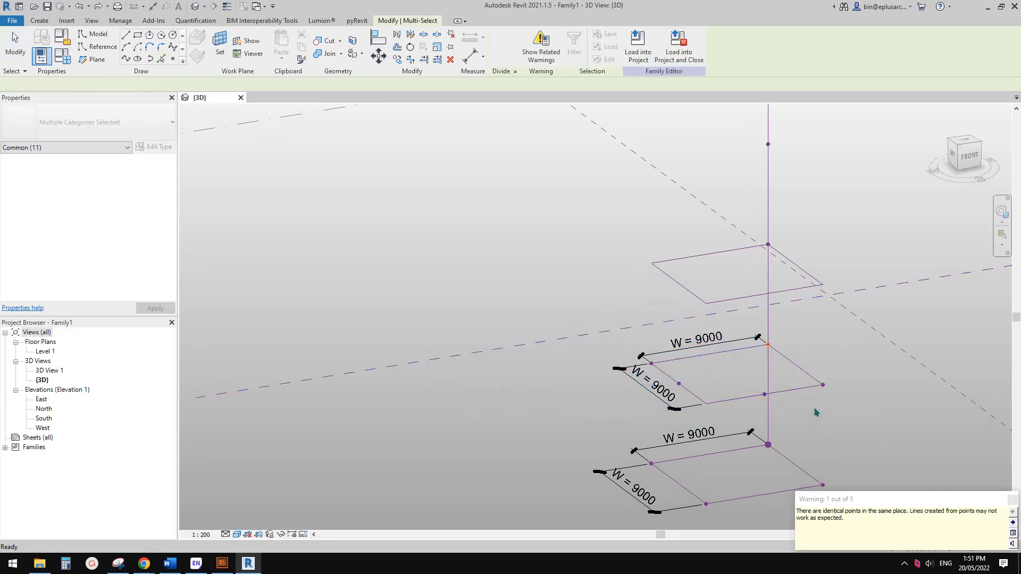
mouse_move(776, 367)
shift+middle_down()
mouse_move(790, 362)
mouse_move(772, 363)
shift+middle_up()
click(763, 349)
click(567, 344)
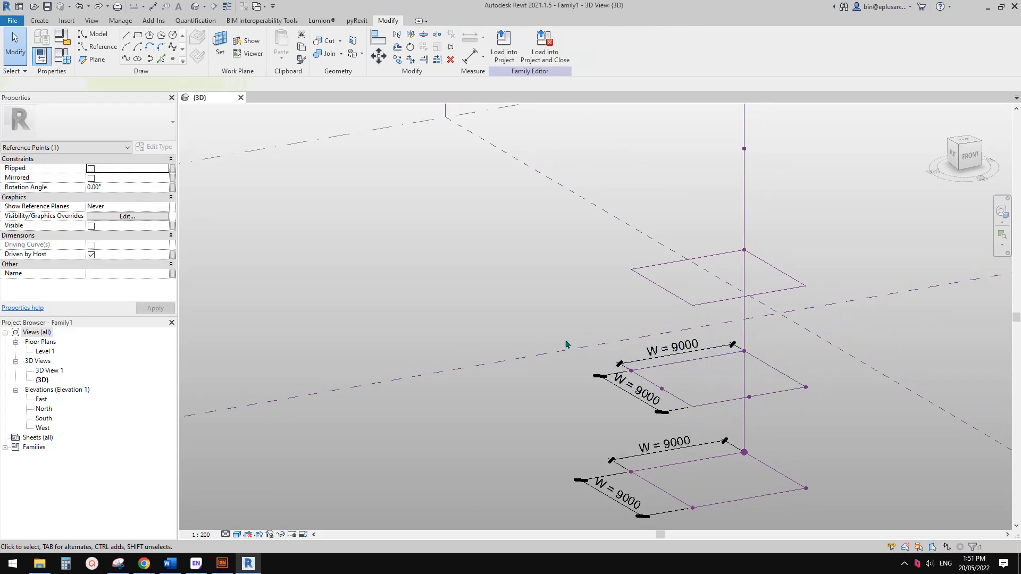
Copy the middle rectangle together with its reference points and W dimensions to the clipboard, and deselect them.
mouse_move(505, 313)
mouse_down()
mouse_move(808, 426)
mouse_move(847, 428)
mouse_up()
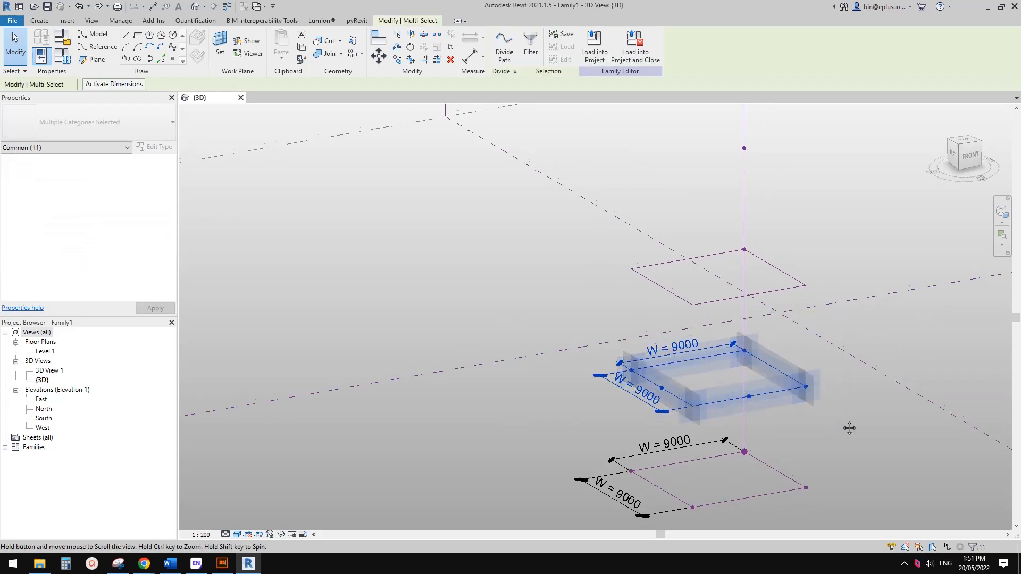
middle_drag(847, 426, 764, 388)
key(ctrl+c)
click(806, 402)
scroll(793, 391, down, 2)
shift+middle_drag(764, 389, 745, 404)
scroll(736, 355, up, 2)
shift+middle_drag(736, 356, 752, 358)
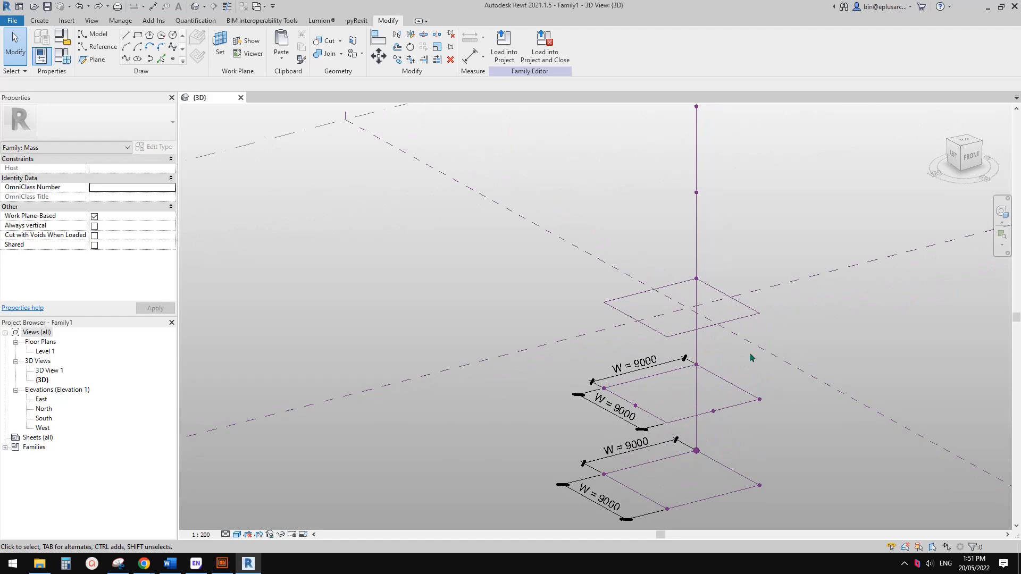
Remove the path division from the vertical reference line so that only the line and its end points remain.
click(697, 227)
click(738, 232)
middle_drag(710, 226, 745, 268)
click(698, 229)
scroll(702, 237, down, 2)
shift+middle_drag(745, 268, 734, 347)
click(774, 244)
scroll(743, 334, up, 3)
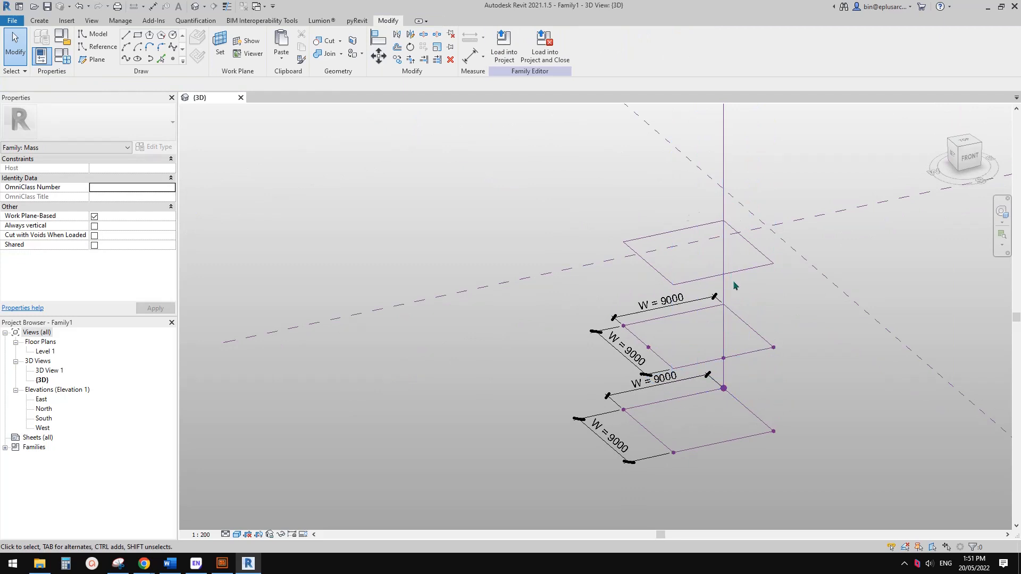
Place four reference points along the vertical line, above the stacked rectangles and below its upper end.
scroll(733, 283, down, 1)
mouse_move(732, 281)
middle_down()
mouse_move(731, 326)
mouse_move(750, 319)
mouse_move(597, 216)
middle_up()
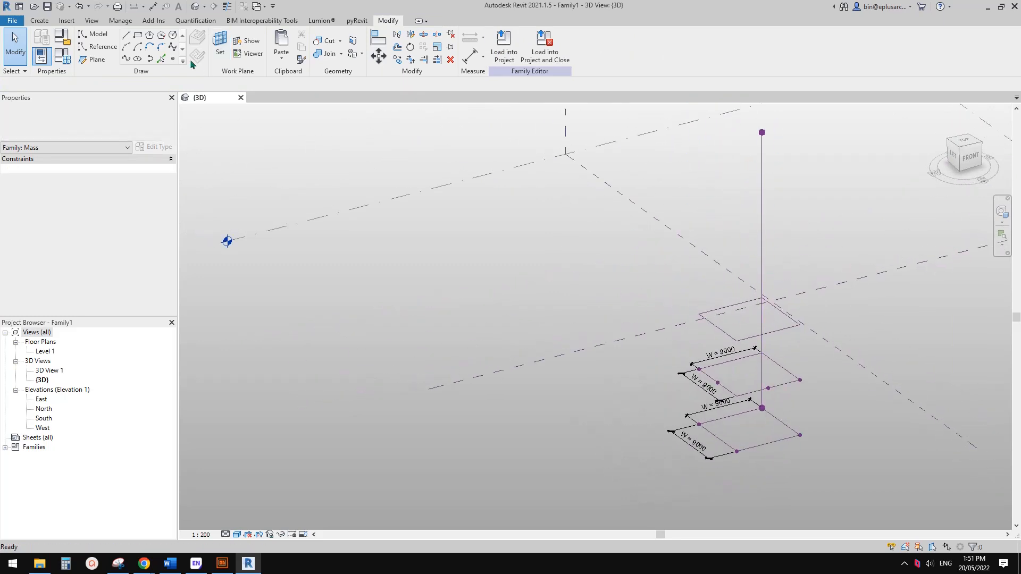
click(172, 58)
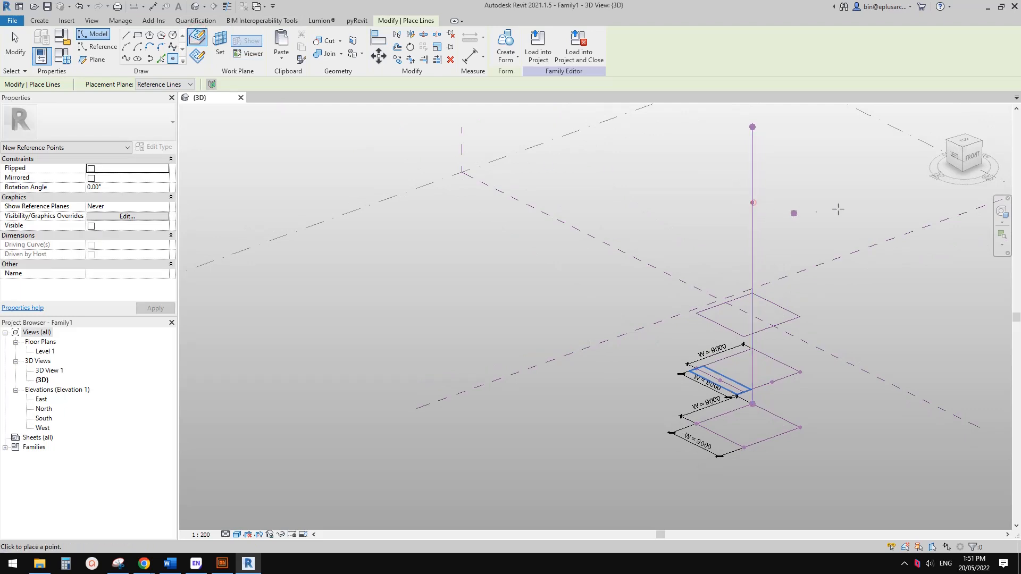
click(752, 265)
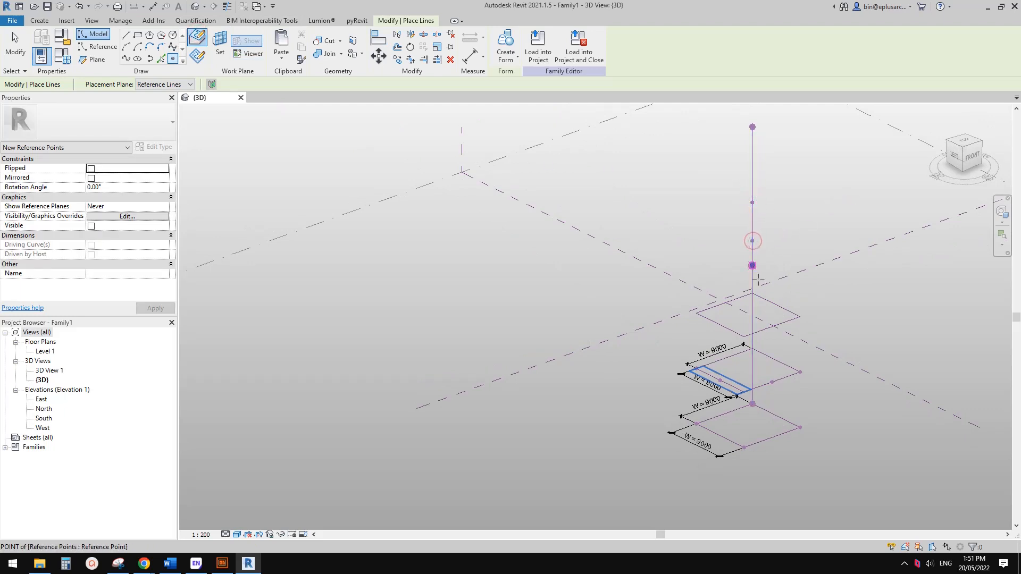
key(Escape)
key(Escape)
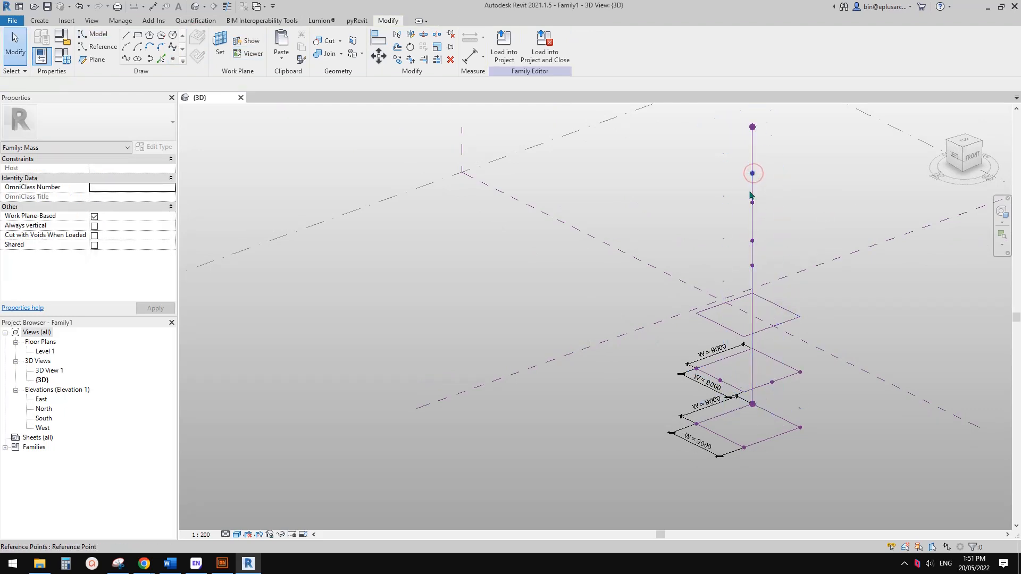
Set the lowest new reference point's normalized curve parameter to 0.25, and correct it to 0.2.
scroll(764, 258, up, 1)
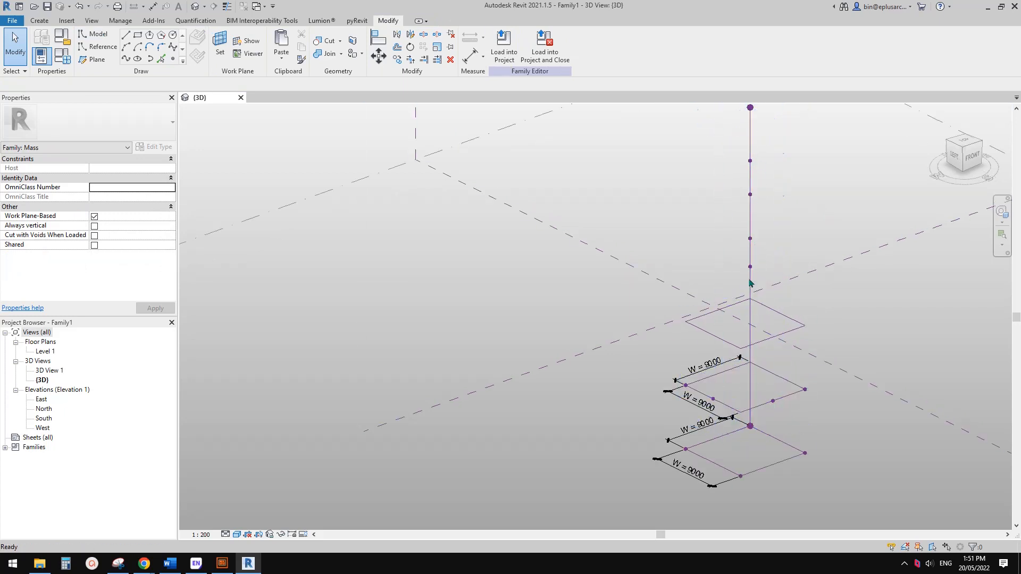
click(750, 268)
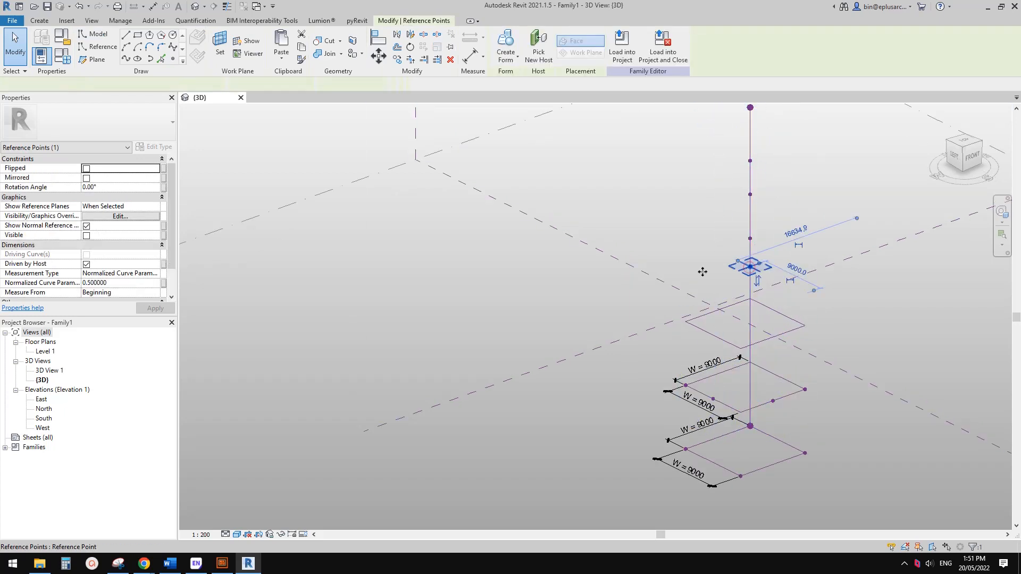
click(123, 285)
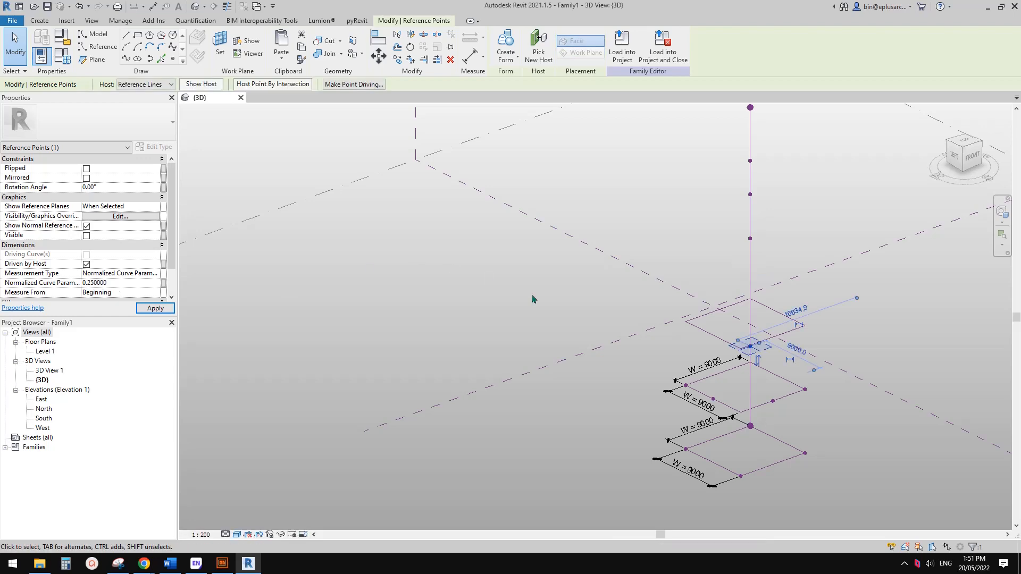
shift+middle_drag(533, 296, 721, 255)
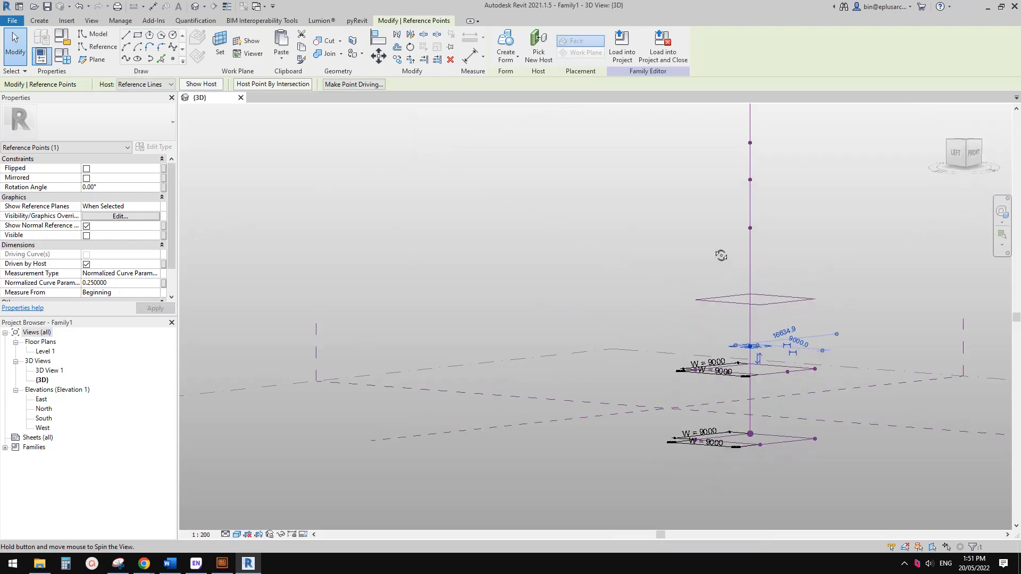
click(125, 287)
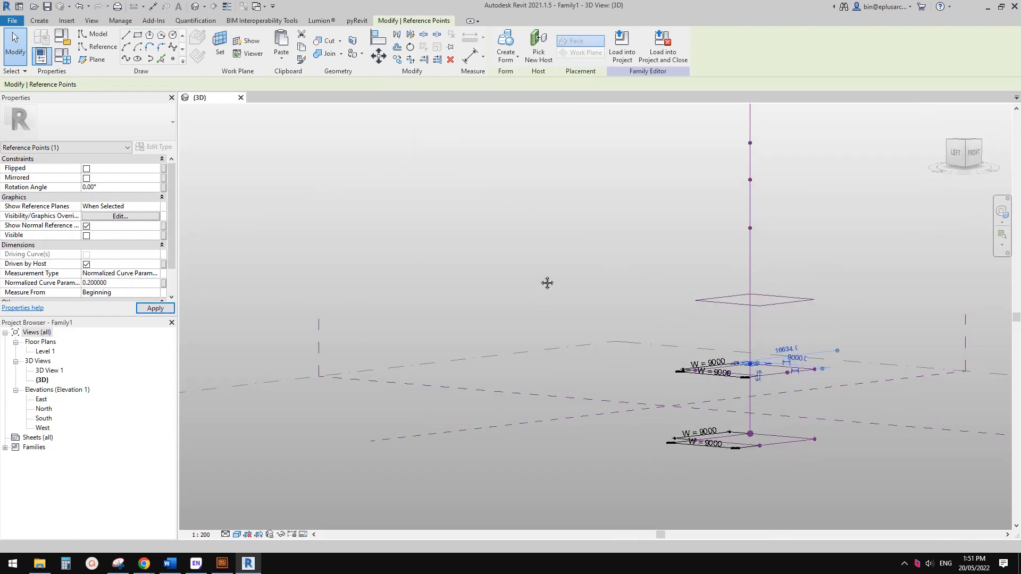
Set the next reference point's normalized curve parameter to 0.4 and move the following point to four fifths of the line's height.
shift+middle_drag(710, 292, 708, 322)
drag(720, 224, 776, 247)
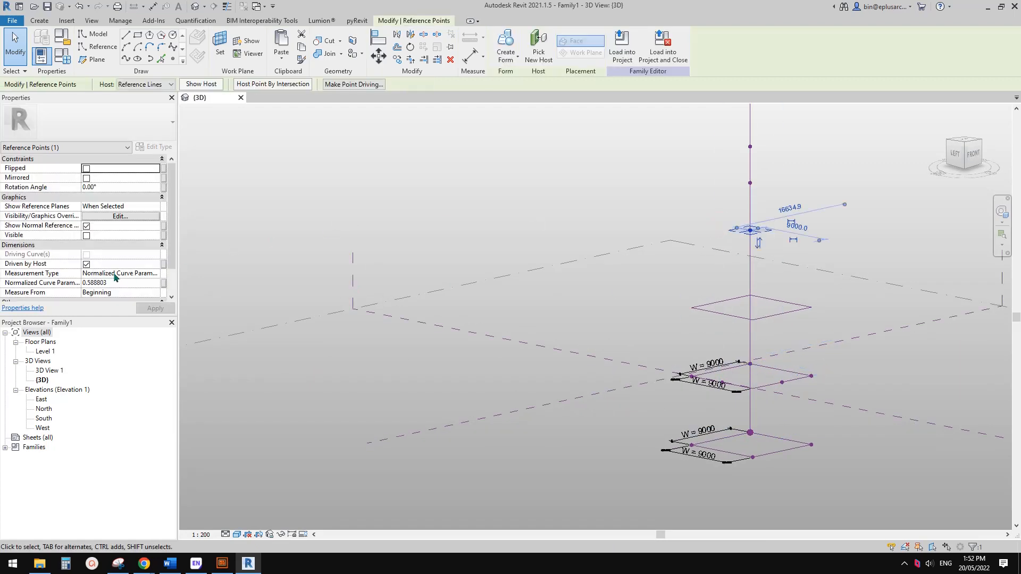
click(129, 285)
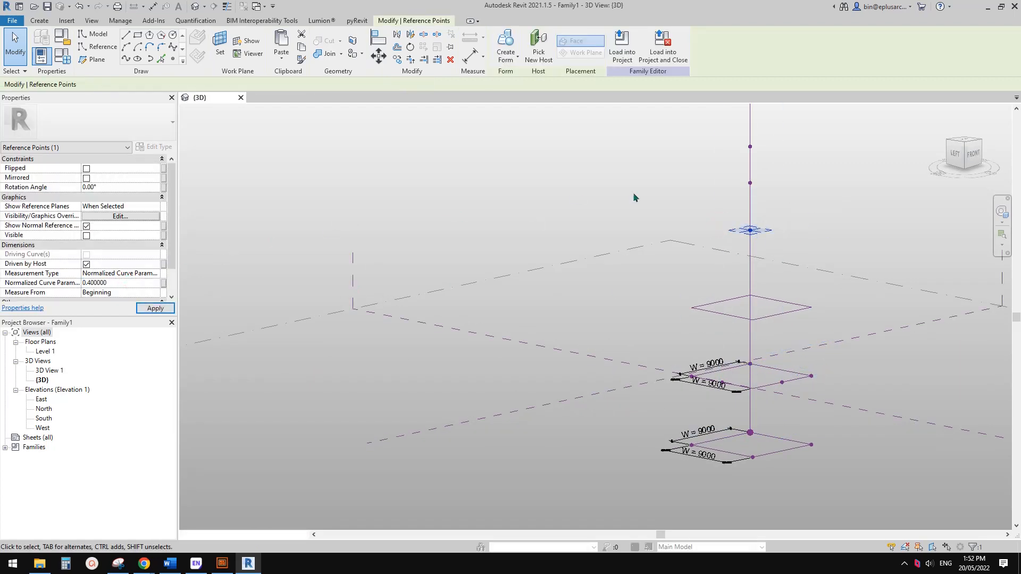
drag(698, 165, 772, 200)
click(128, 282)
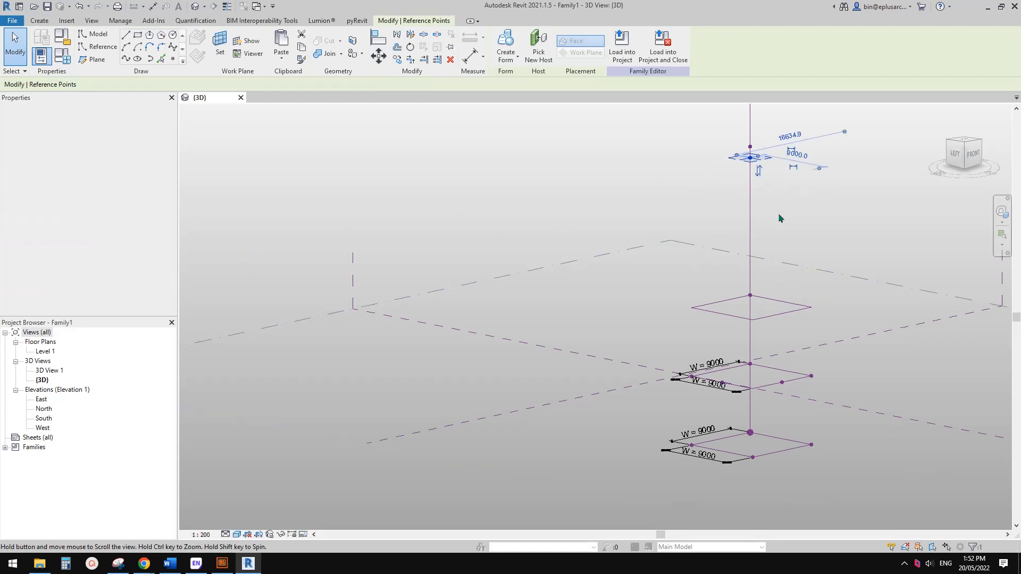
Set the normalized curve parameter of the uppermost hosted point on the vertical line to 0.6.
middle_drag(779, 219, 766, 278)
click(736, 203)
drag(693, 193, 752, 212)
click(130, 285)
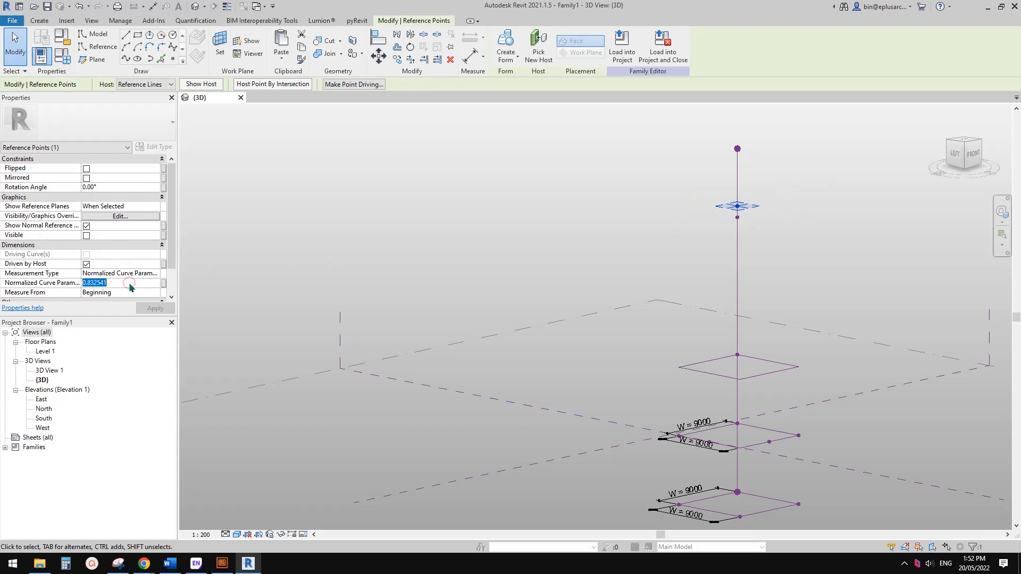
Rehost the middle rectangle's four reference lines to the reference point at its corner on the vertical line.
scroll(721, 287, up, 5)
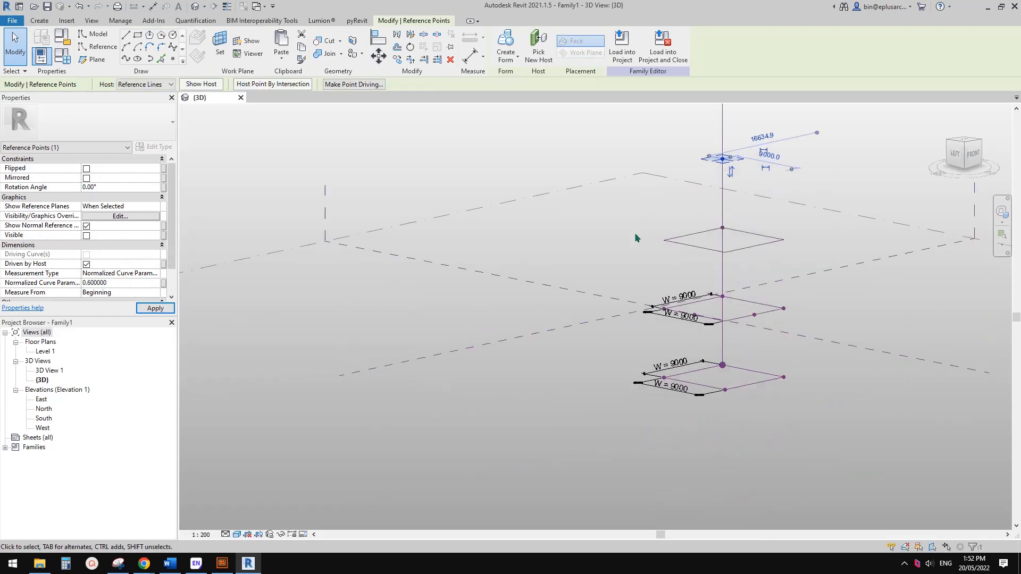
click(747, 284)
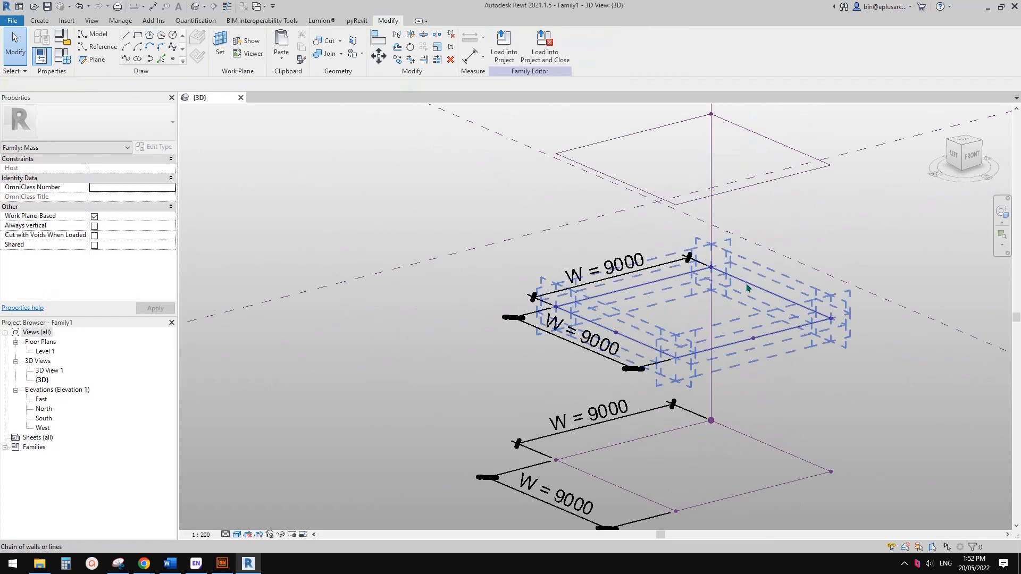
click(544, 251)
click(780, 293)
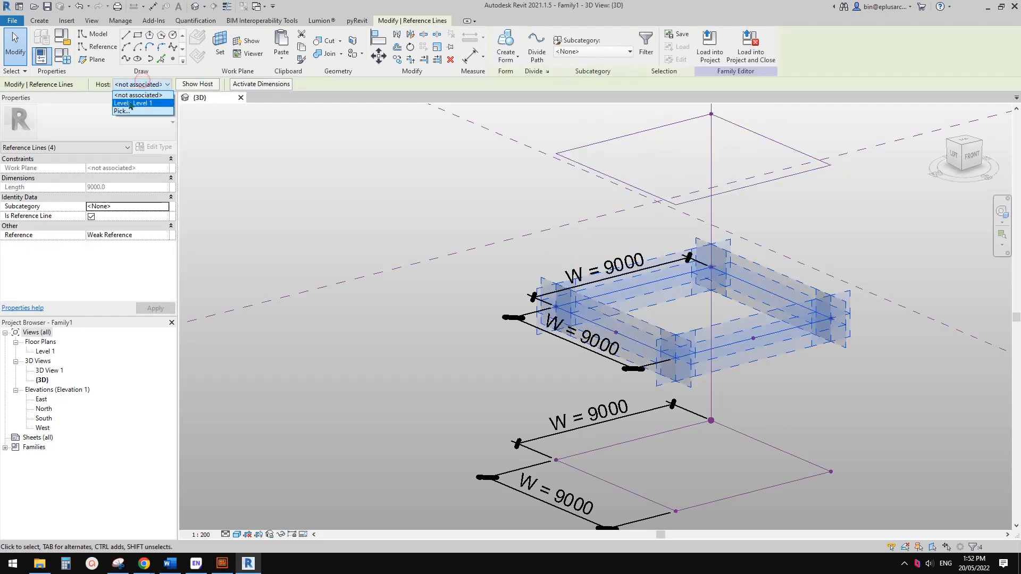
click(128, 111)
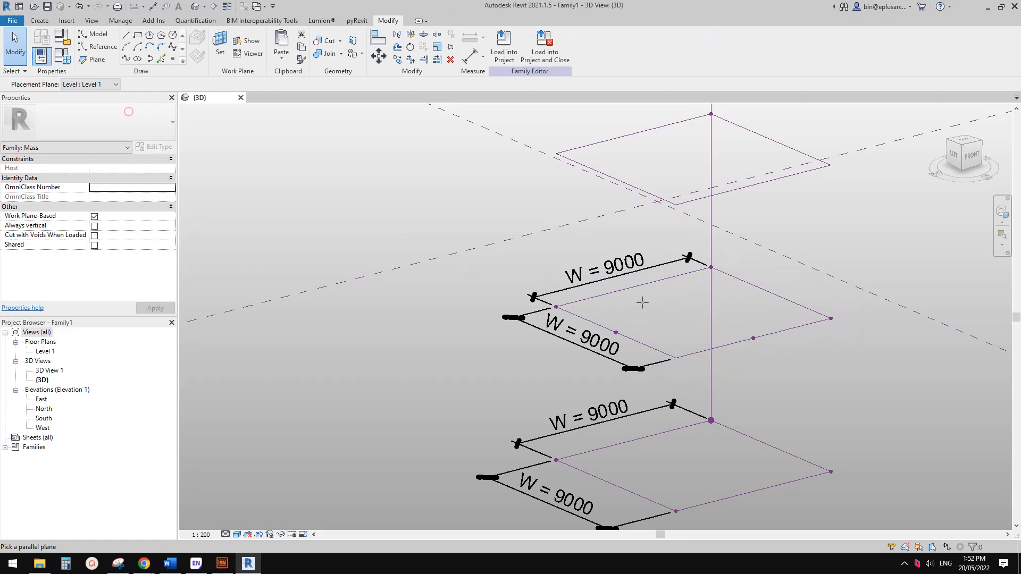
click(713, 267)
scroll(780, 284, down, 1)
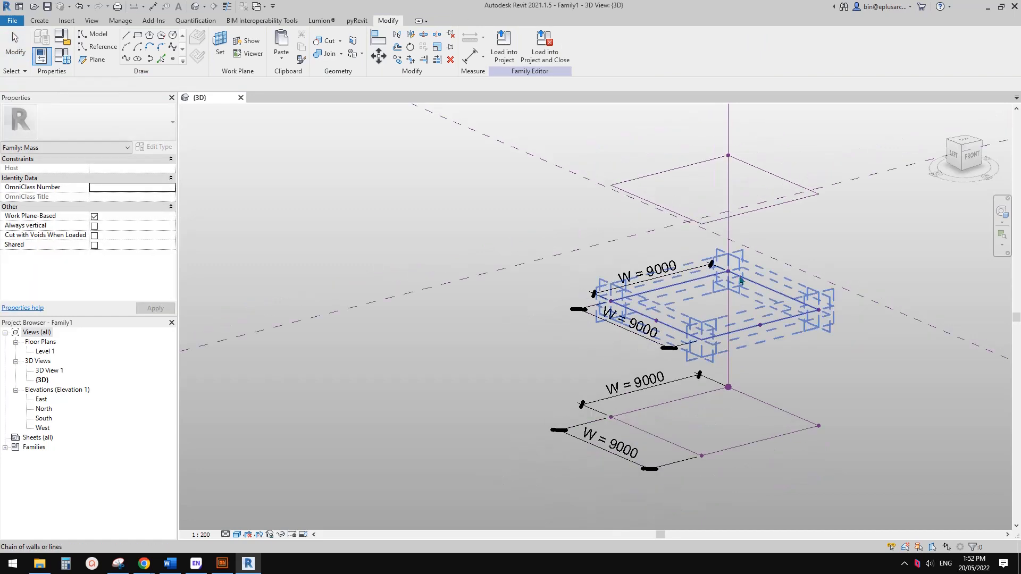
drag(729, 272, 749, 275)
click(751, 291)
scroll(751, 292, down, 2)
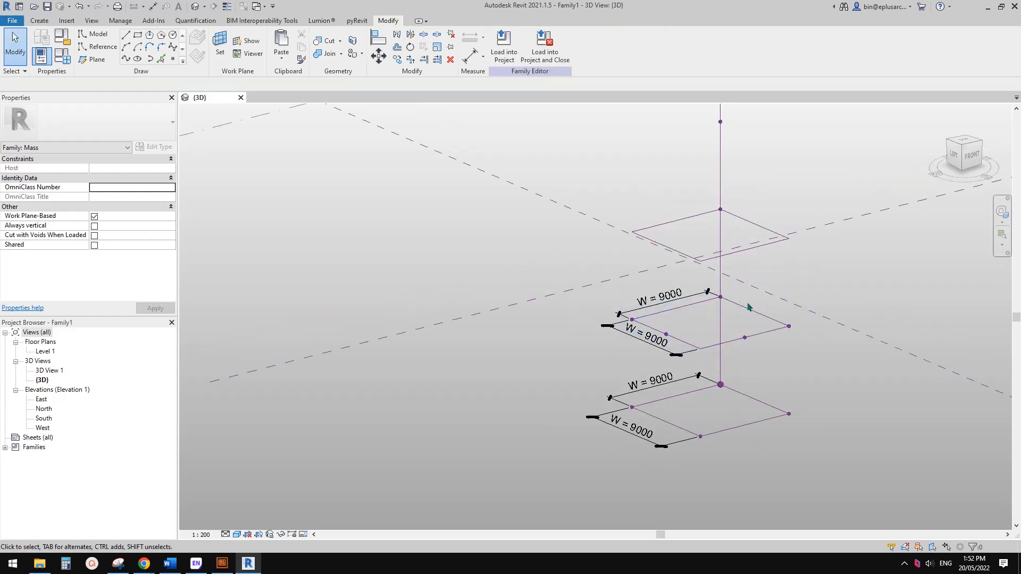
Rehost the upper rectangle's four reference lines to the 0.4 reference point on the vertical line.
scroll(720, 314, up, 2)
shift+middle_drag(749, 303, 697, 266)
scroll(718, 298, down, 1)
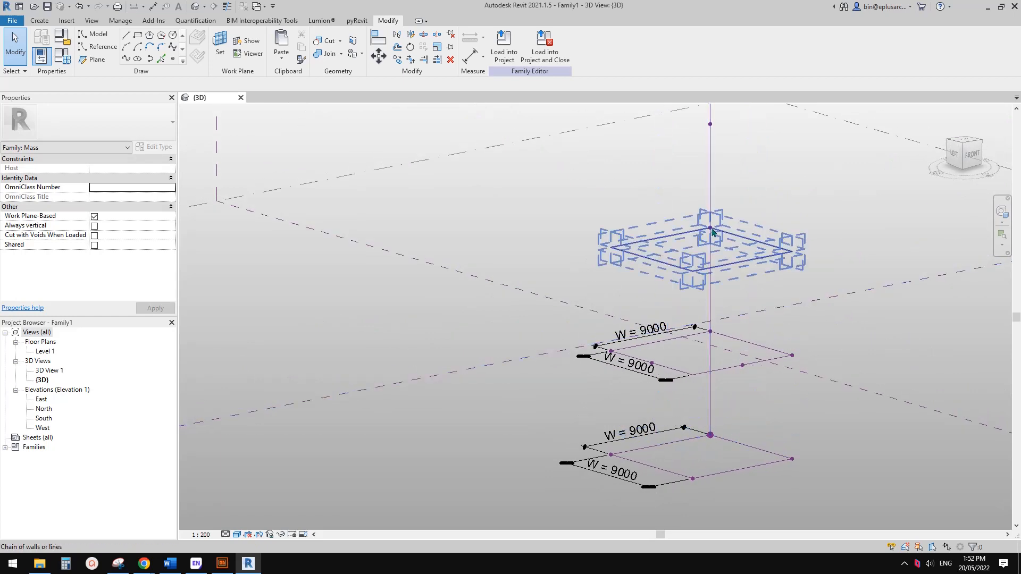
click(738, 237)
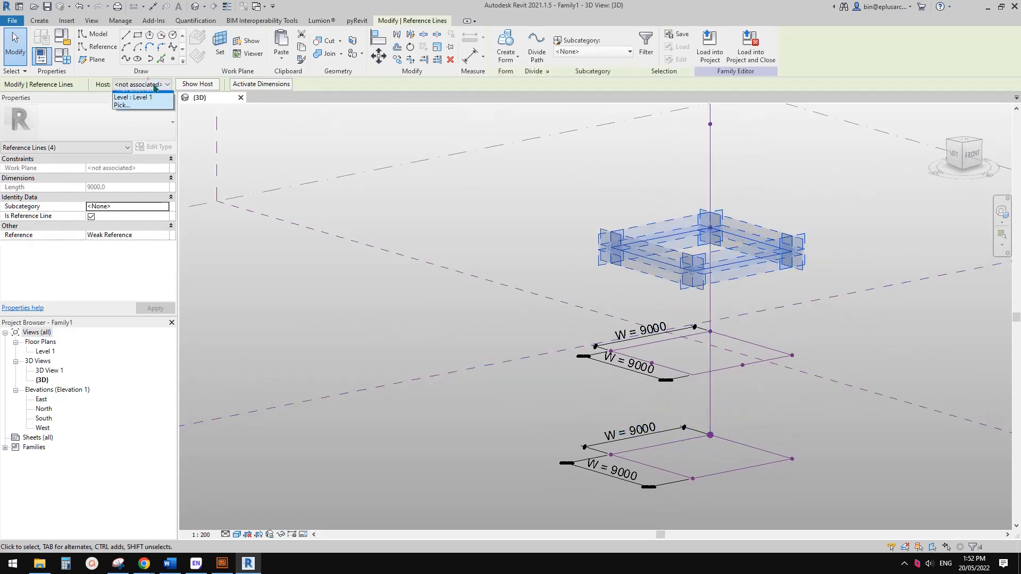
click(123, 111)
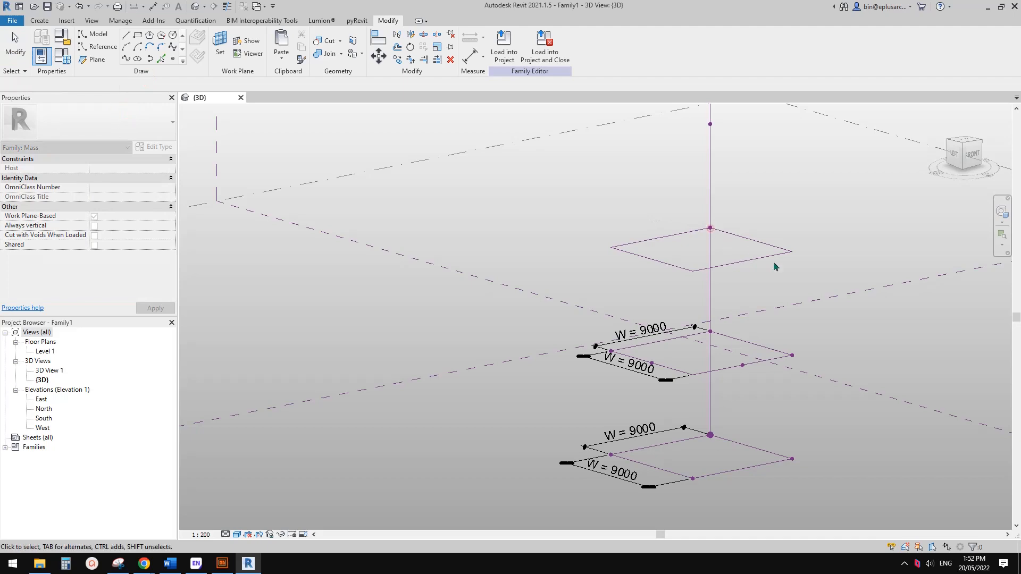
shift+middle_drag(758, 302, 746, 315)
scroll(739, 313, down, 3)
scroll(728, 315, up, 2)
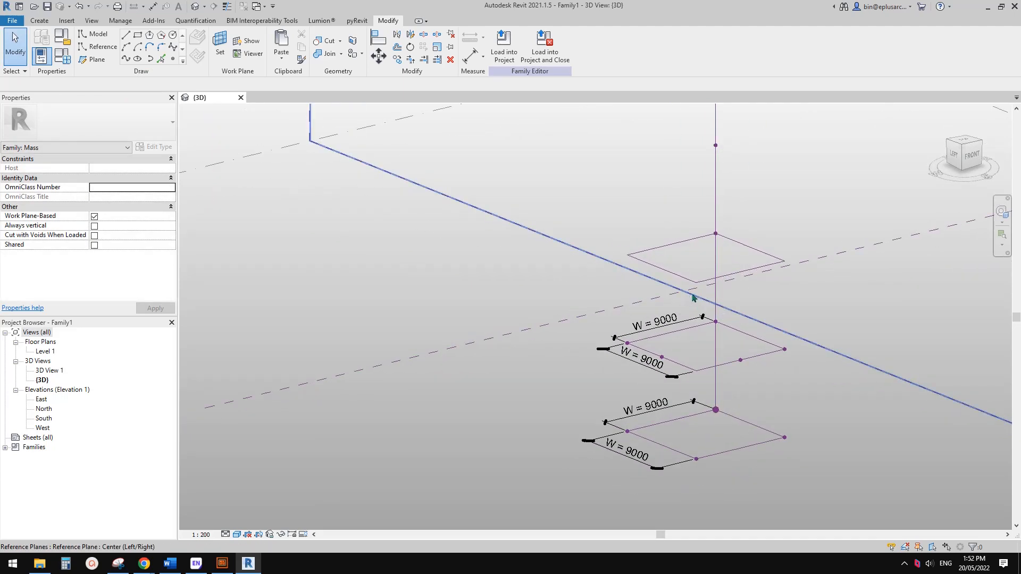
scroll(692, 295, up, 1)
key(Tab)
click(731, 274)
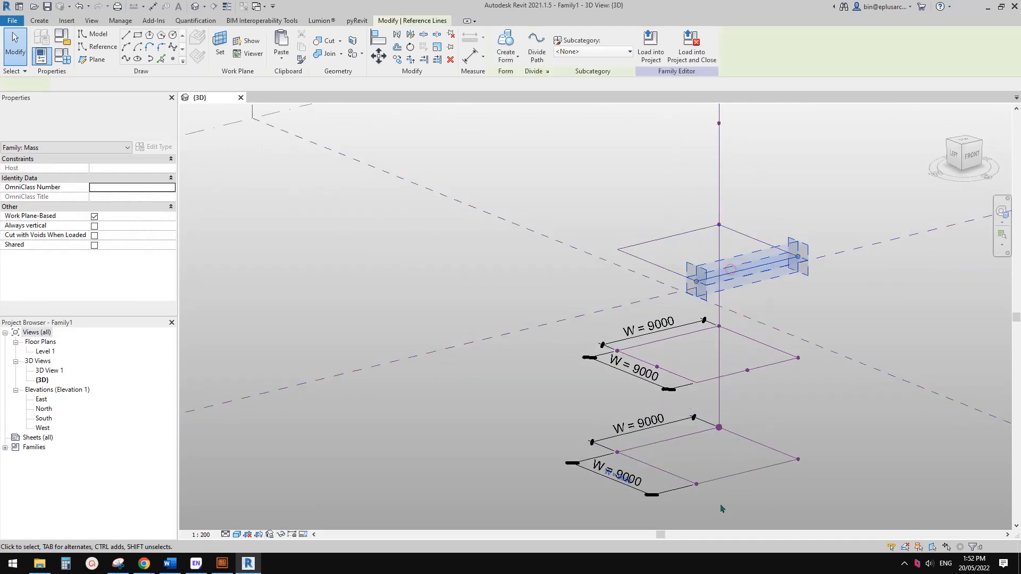
click(674, 471)
key(Tab)
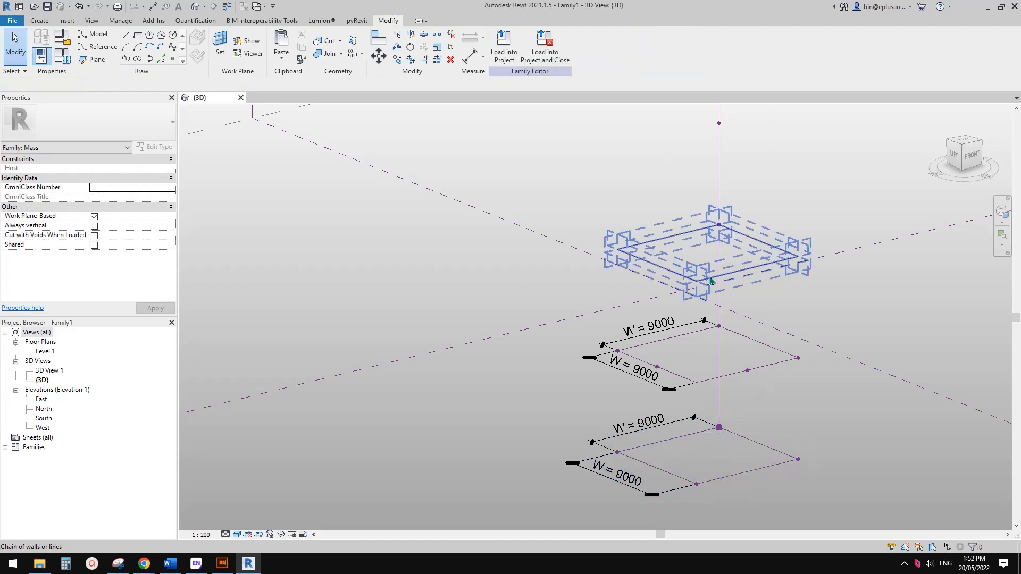
Set the family parameter W to 6000 and apply it to the rectangles.
middle_drag(526, 285, 630, 275)
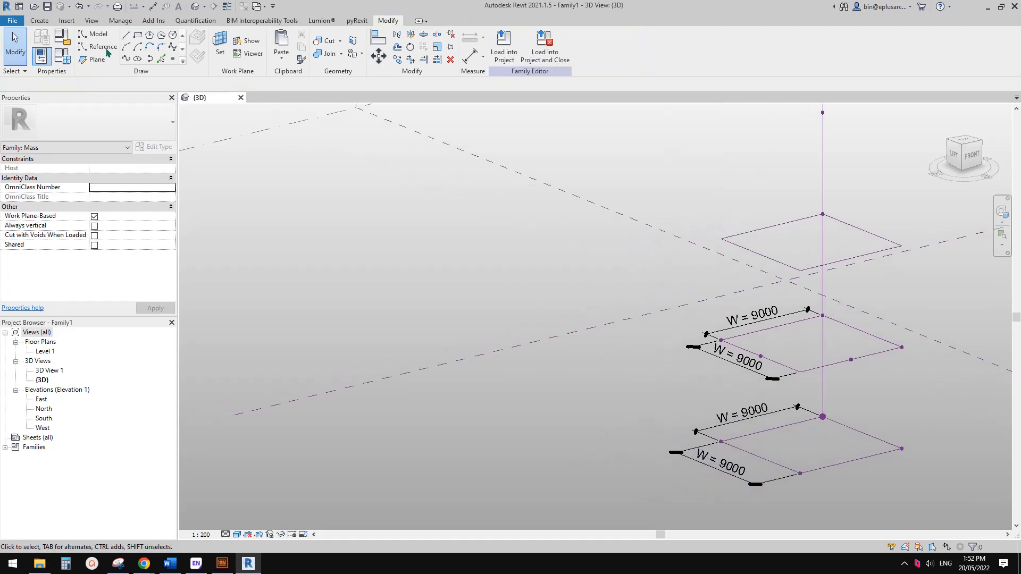
click(63, 56)
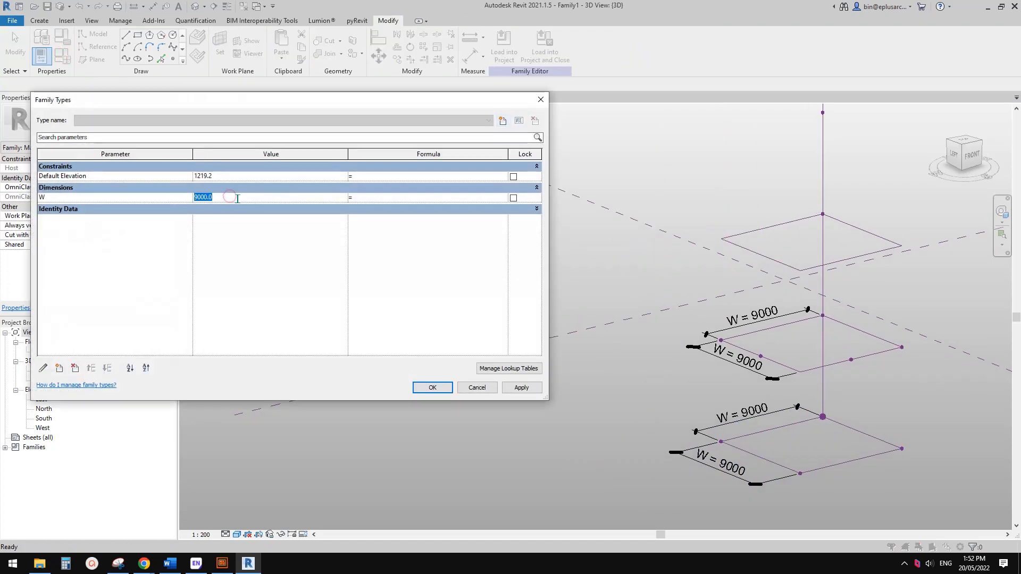
click(530, 389)
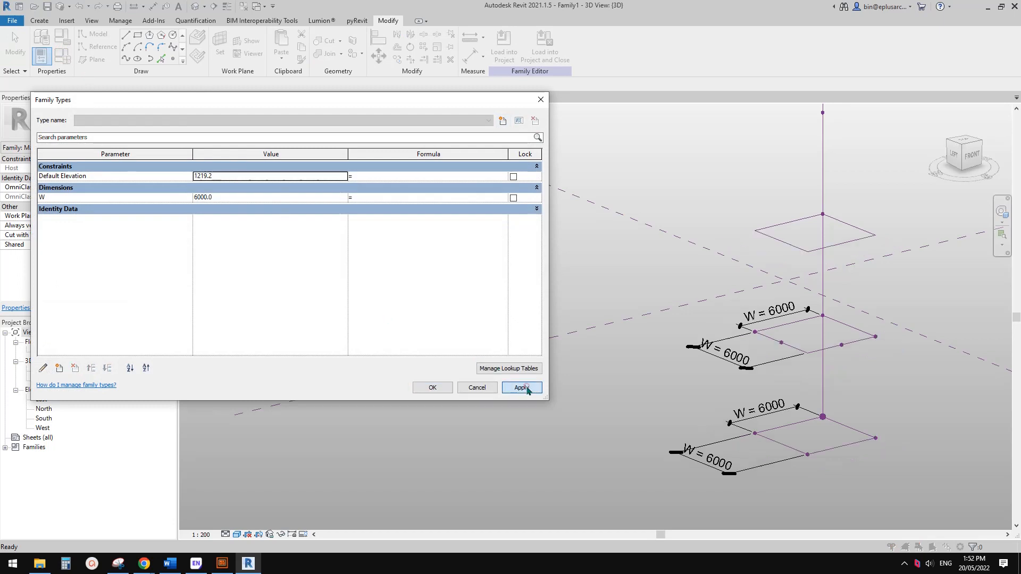
click(433, 388)
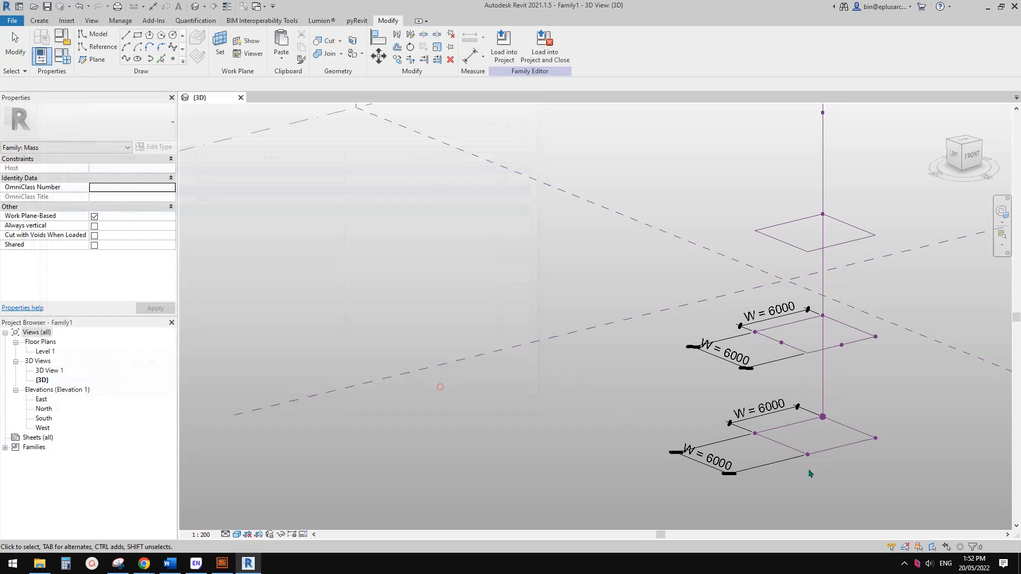
Duplicate the W dimension on the bottom rectangle's side, placing the copy closer to the rectangle.
drag(710, 468, 737, 427)
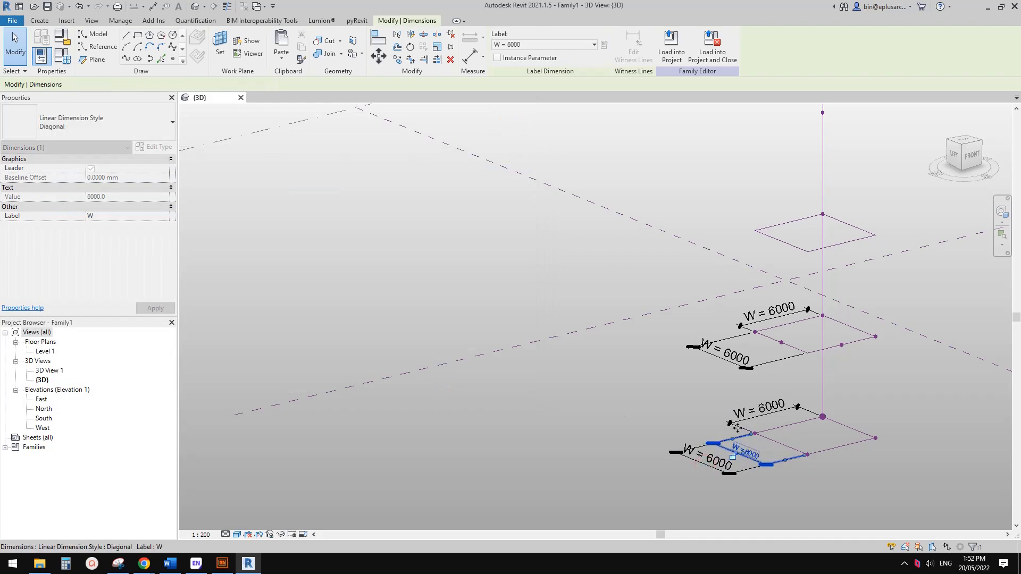
click(775, 369)
Place reference points on the three free corners of the upper rectangle.
middle_drag(792, 315, 599, 353)
shift+middle_drag(628, 307, 675, 252)
scroll(631, 313, up, 3)
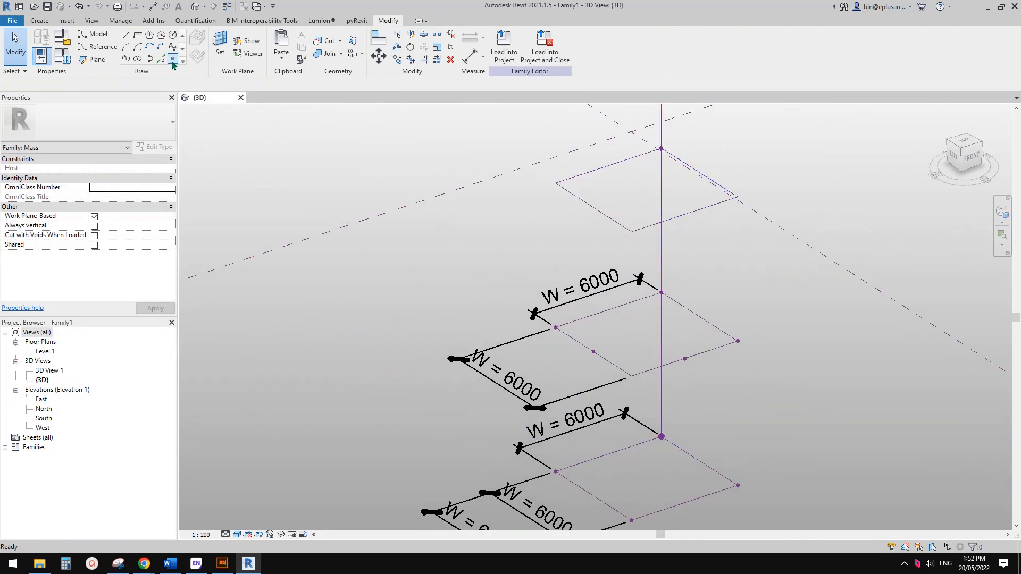
click(173, 60)
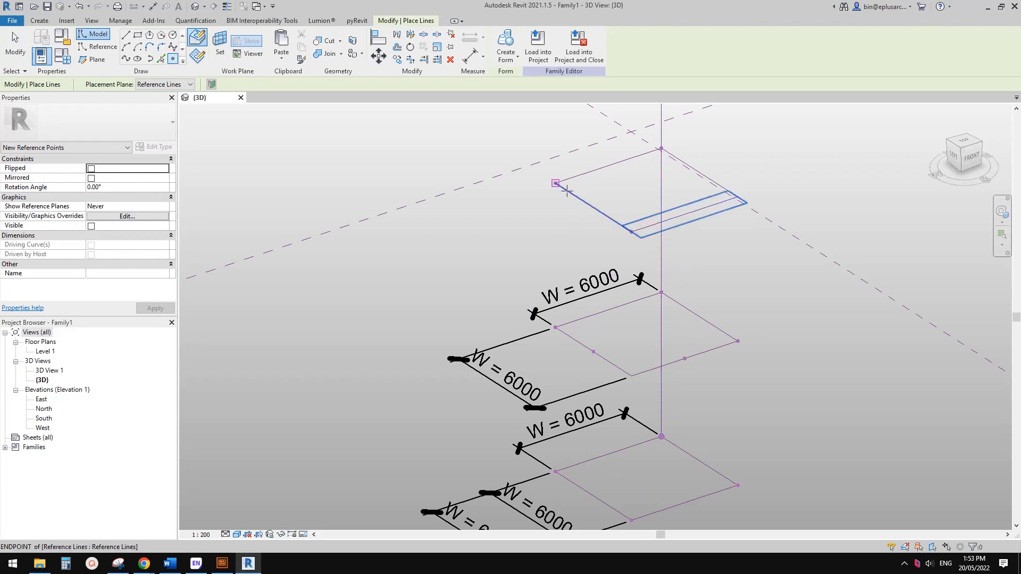
key(Escape)
scroll(715, 208, down, 4)
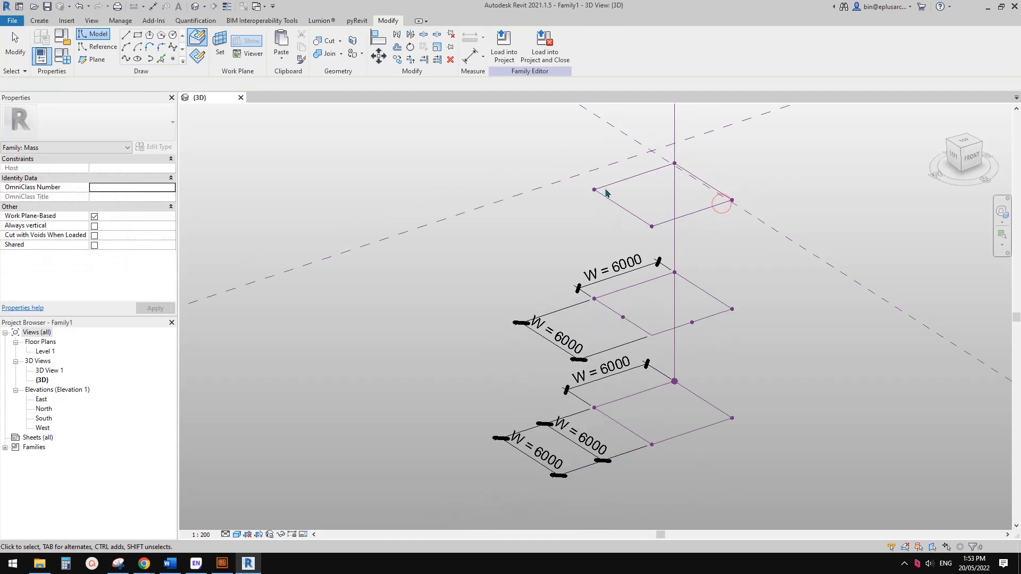
scroll(677, 297, up, 2)
shift+middle_drag(677, 298, 673, 256)
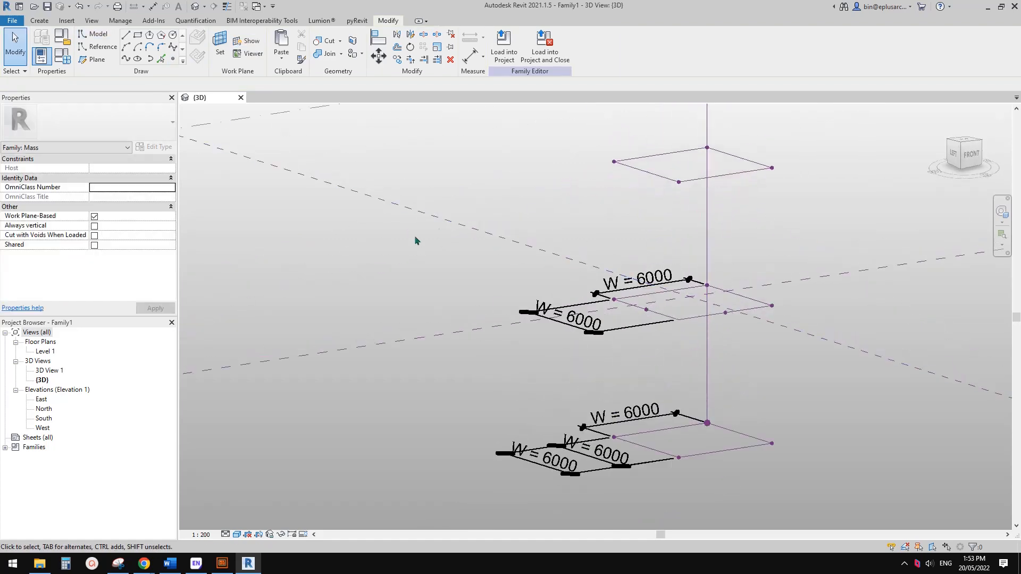
Copy the second rectangle from the bottom, with its W dimensions and side points, slightly off to the side.
drag(409, 238, 756, 354)
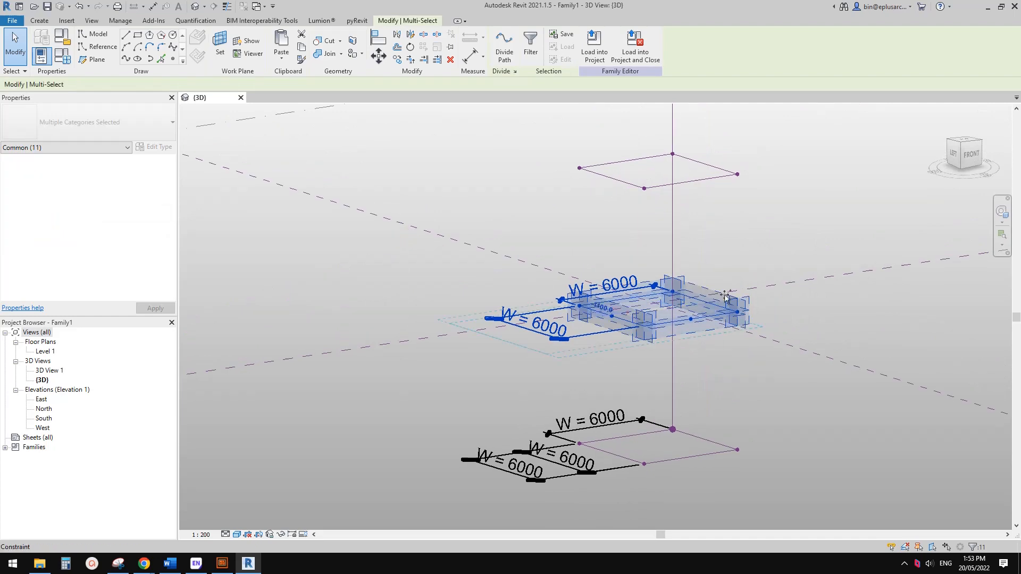
drag(837, 289, 836, 290)
shift+middle_drag(685, 304, 710, 315)
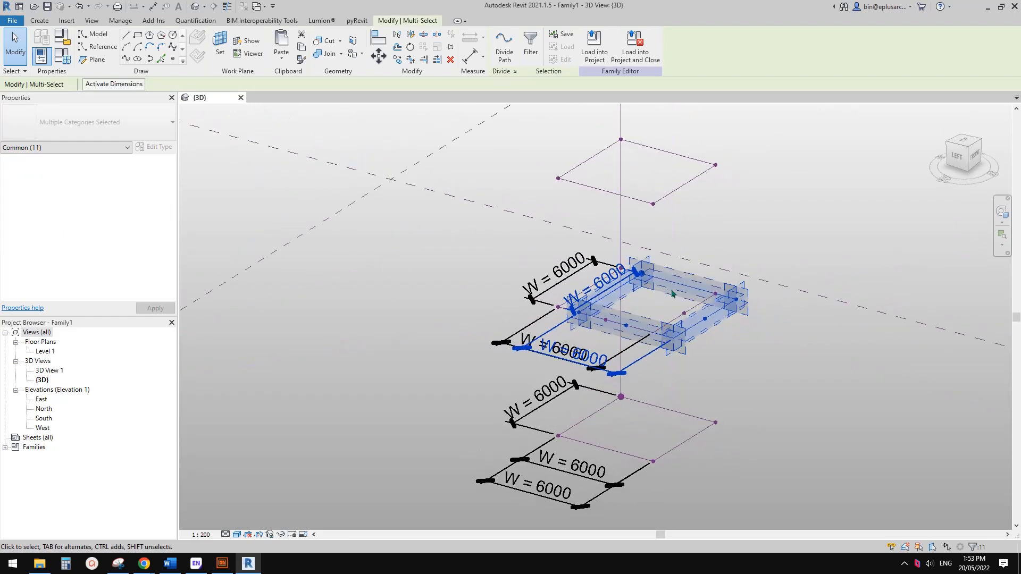
click(659, 293)
scroll(644, 282, up, 1)
Rehost the copied rectangle's corner reference point to the vertical line, above the 0.4 rectangle.
click(640, 273)
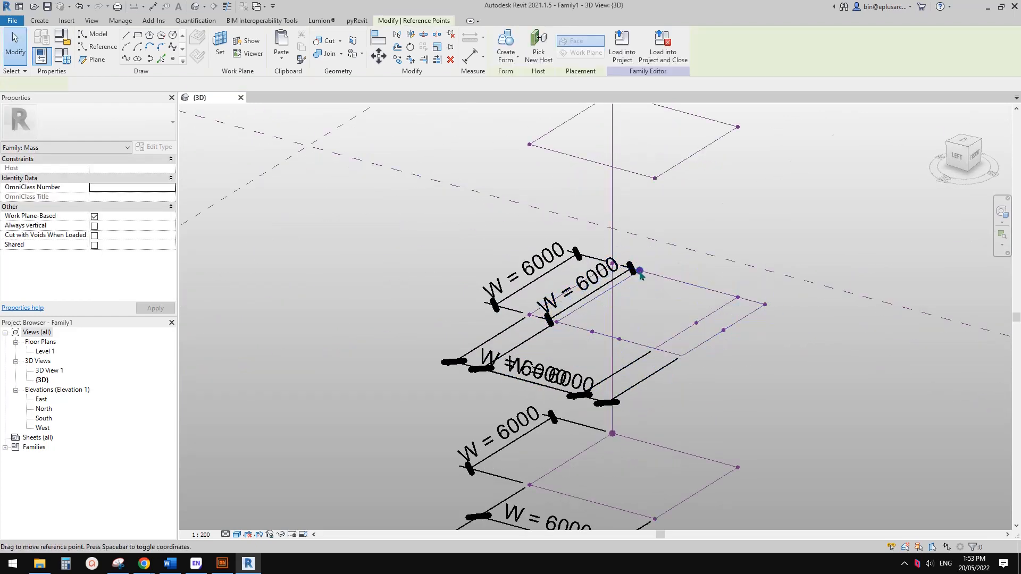
scroll(640, 213, down, 2)
middle_drag(640, 207, 652, 283)
scroll(641, 241, down, 1)
middle_drag(641, 241, 654, 323)
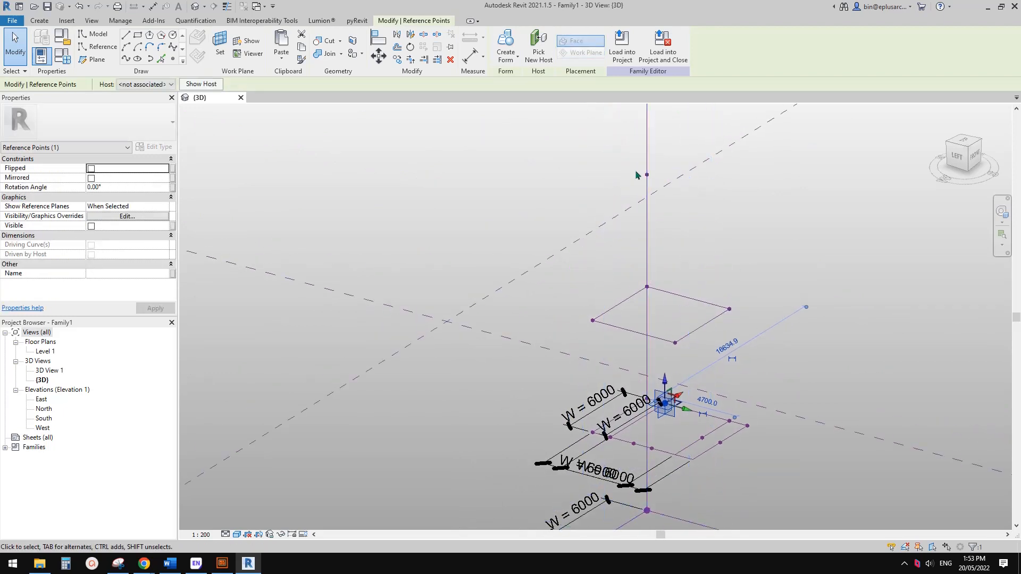
click(540, 63)
click(681, 186)
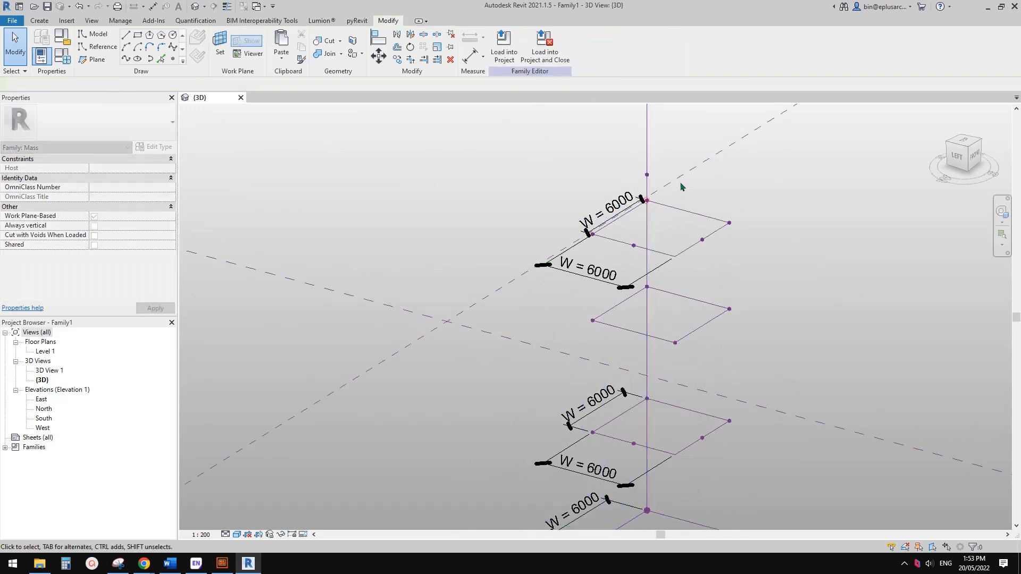
Set the Normalized Curve Parameter of the rehosted rectangle's corner point to 0.6.
click(647, 176)
middle_drag(756, 189, 757, 194)
click(737, 197)
key(Tab)
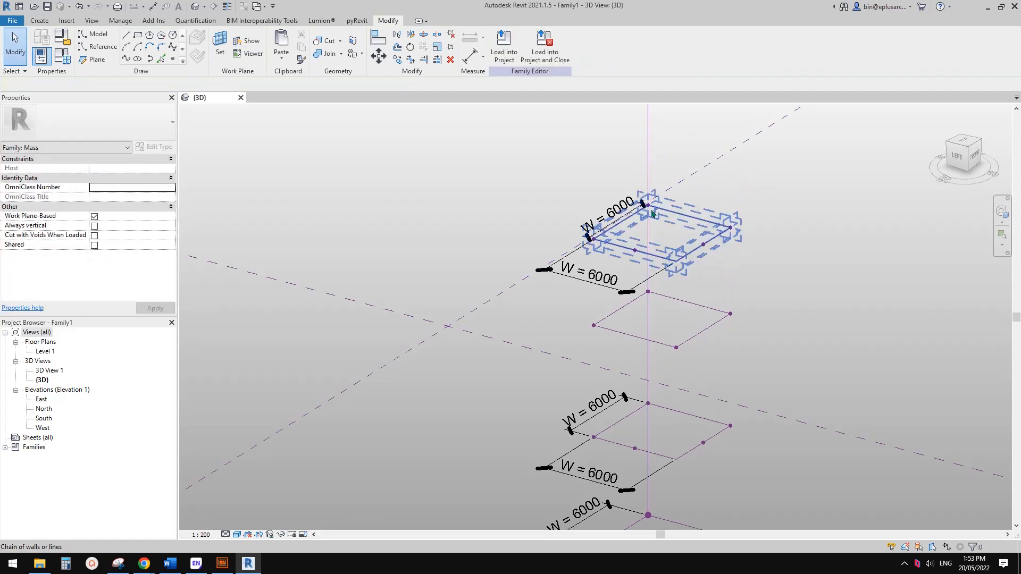
click(649, 206)
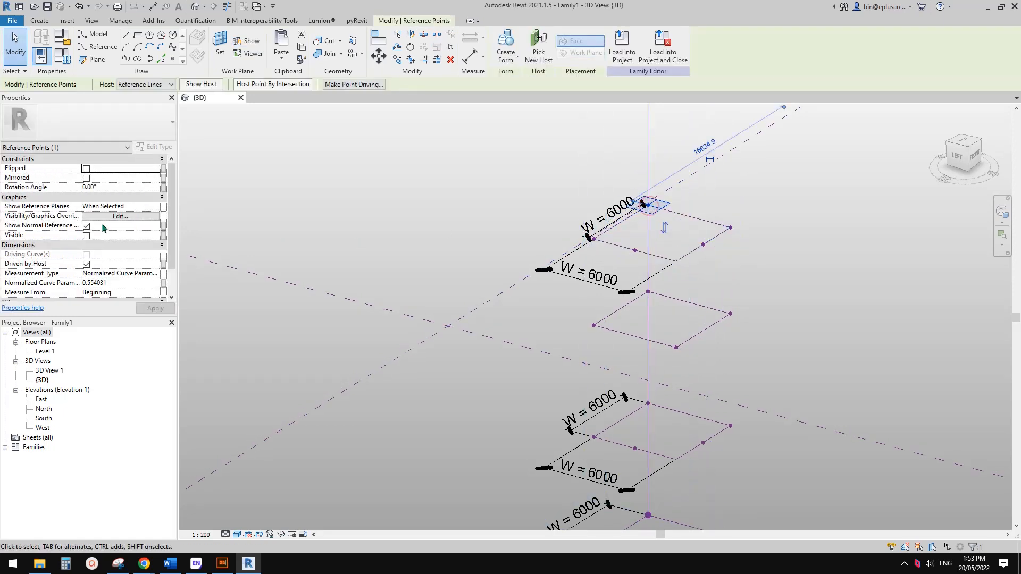
click(127, 281)
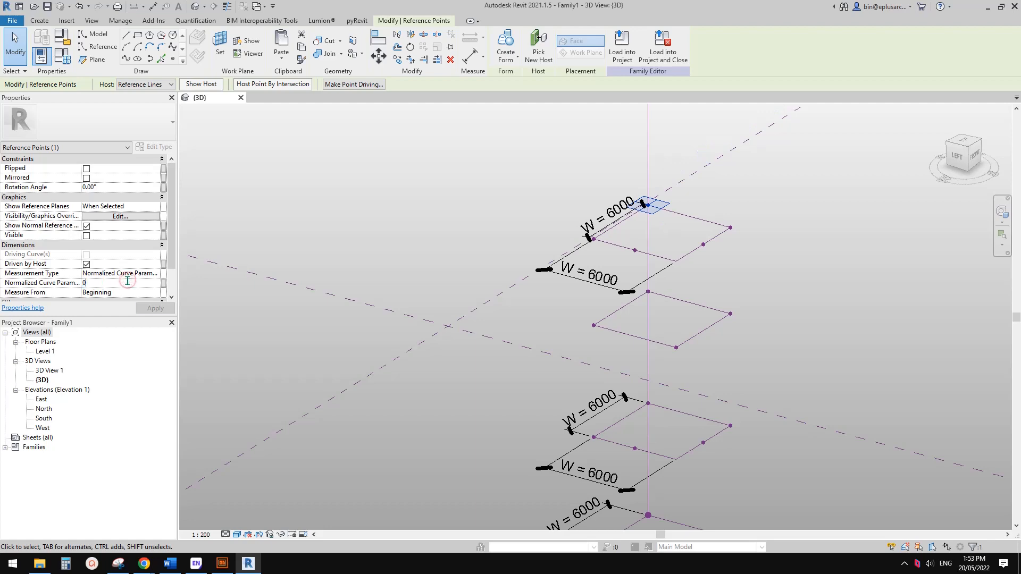
Delete the spare reference point on the vertical line above the 0.6 rectangle.
scroll(604, 305, down, 3)
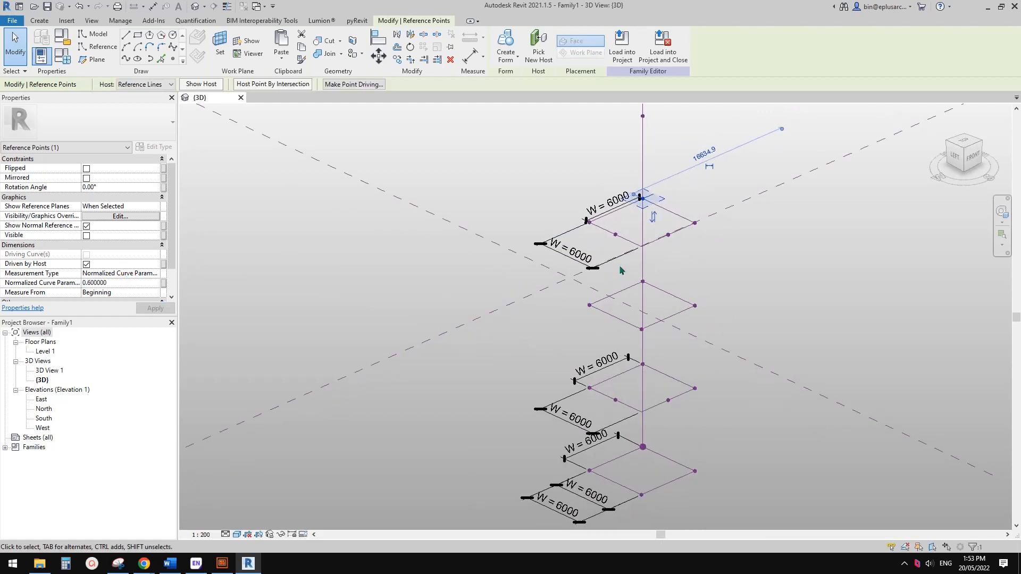
scroll(655, 218, up, 1)
click(602, 177)
click(621, 185)
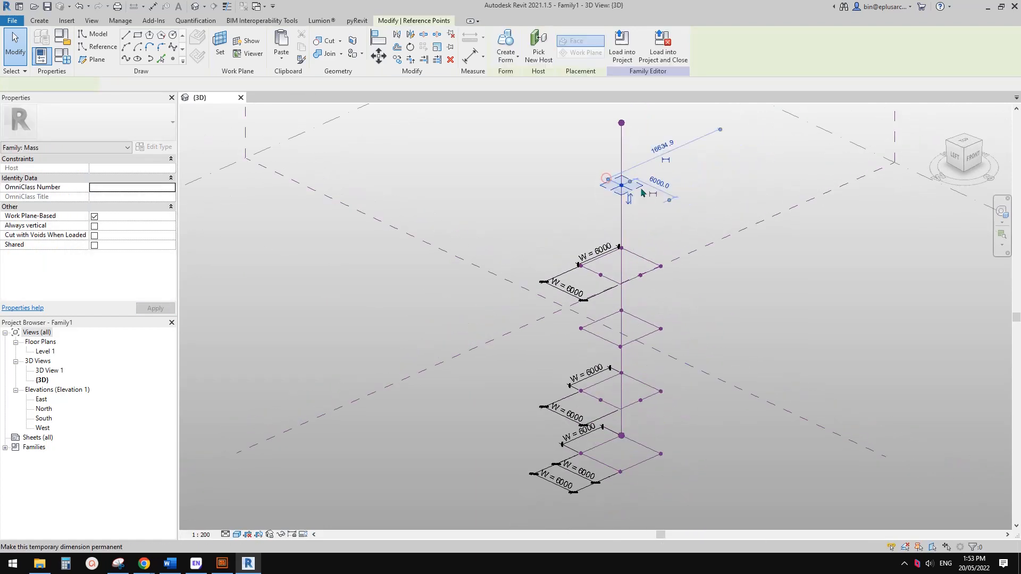
click(606, 178)
mouse_move(651, 212)
shift+middle_down()
mouse_move(645, 160)
mouse_move(638, 219)
shift+middle_up()
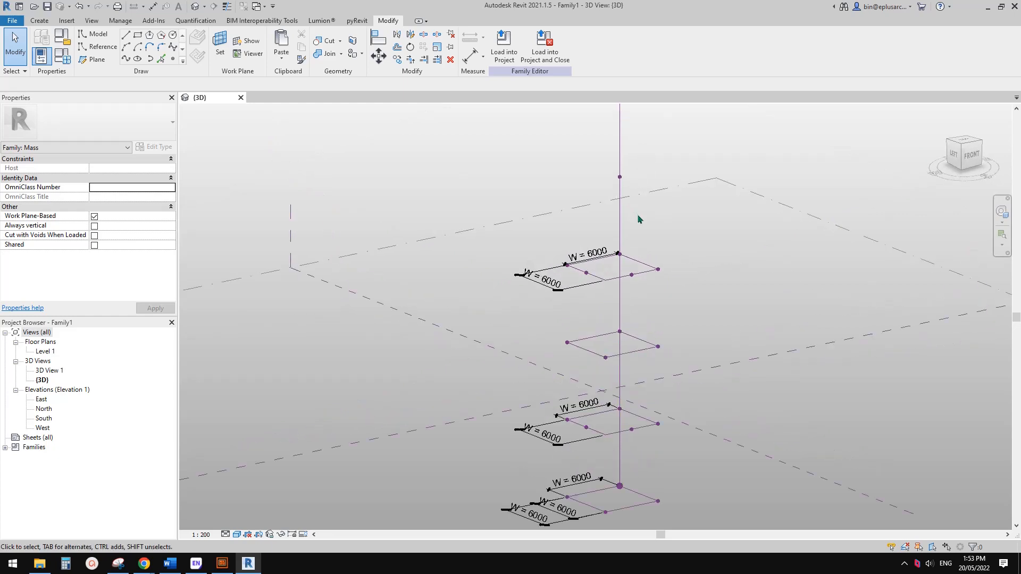
scroll(629, 356, down, 1)
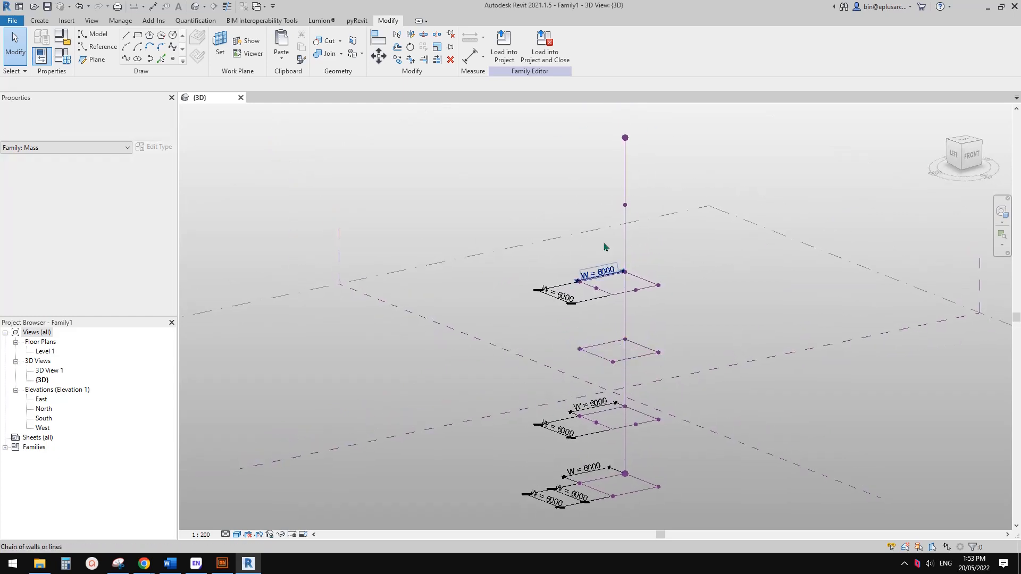
drag(592, 192, 658, 223)
middle_drag(658, 215, 663, 225)
key(Escape)
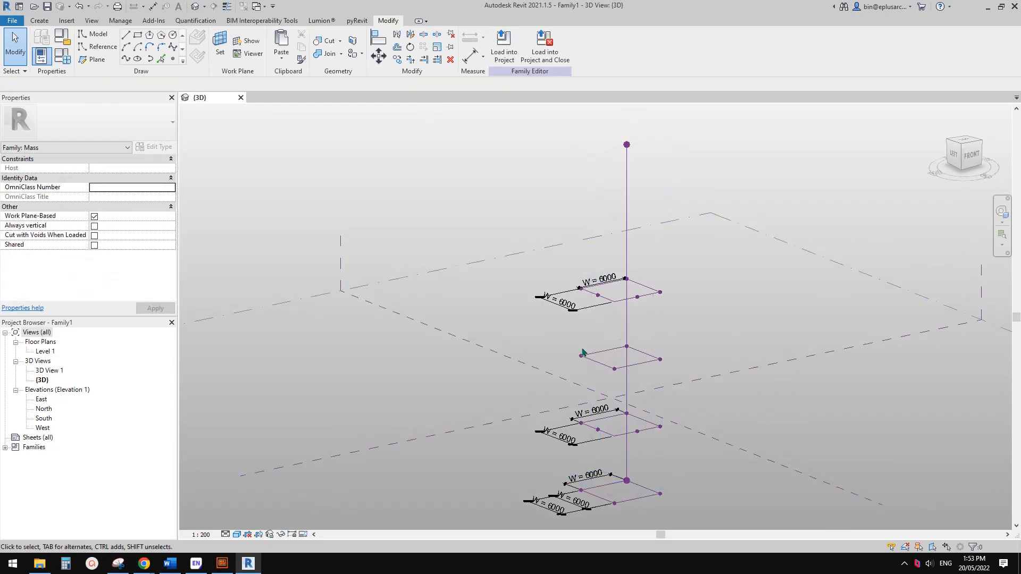
Copy the undimensioned 0.4 rectangle with its four corner points to a free spot beside the vertical line.
drag(537, 336, 686, 382)
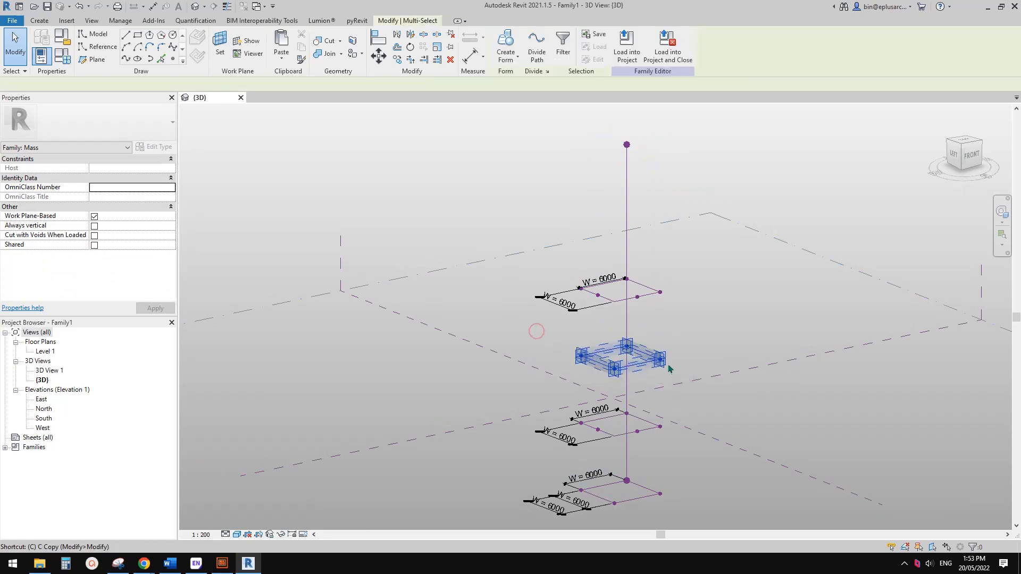
click(757, 338)
key(Tab)
click(738, 389)
key(Escape)
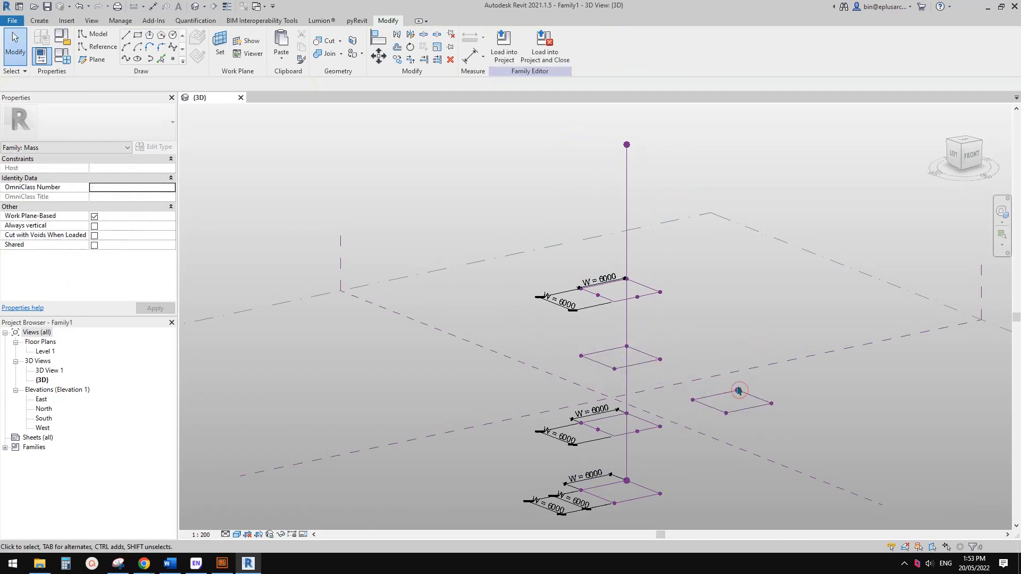
Rehost the copy's corner point to the vertical line and set its curve parameter midway between the 0.6 rectangle and the line's top end.
click(739, 391)
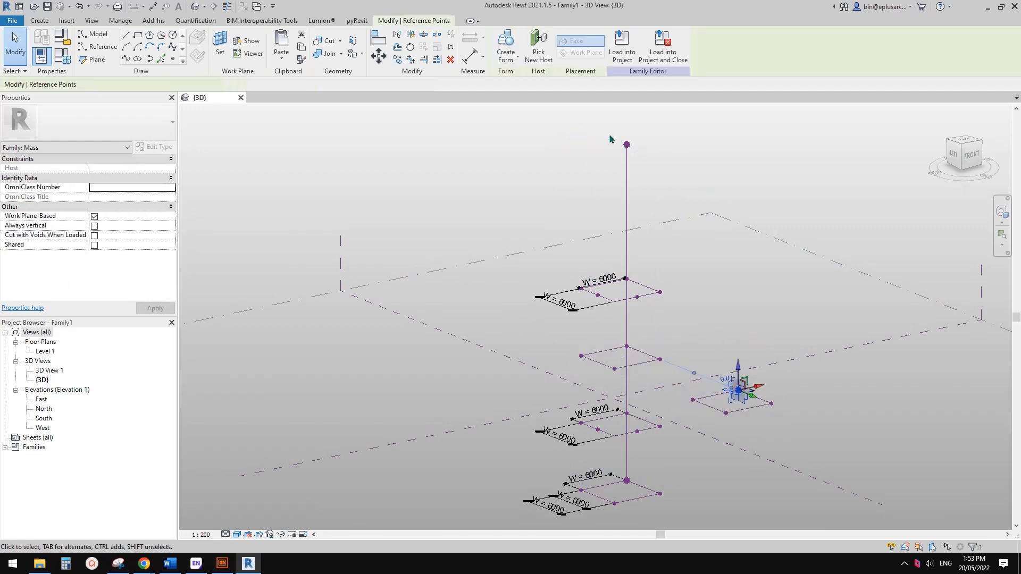
click(629, 205)
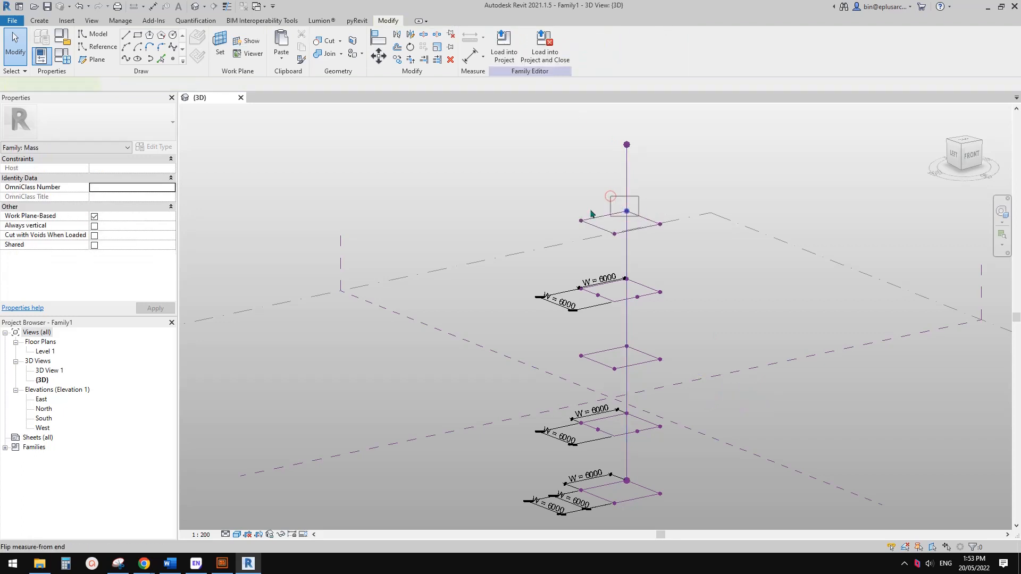
click(626, 212)
click(131, 283)
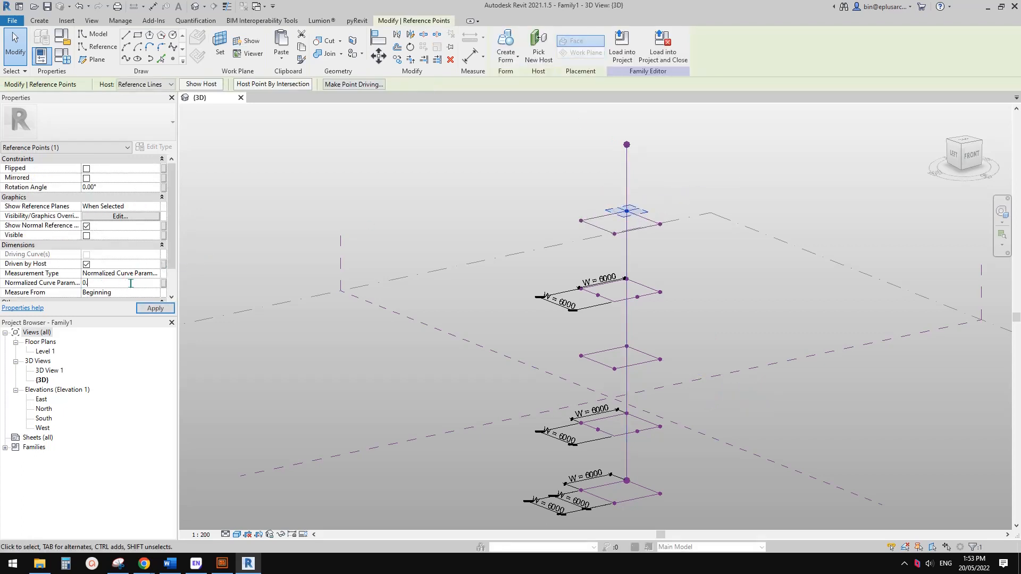
Make the temporary length dimensions on two adjacent sides of the newly hosted rectangle permanent.
middle_drag(627, 275, 653, 276)
key(Escape)
key(Tab)
click(640, 233)
scroll(641, 239, down, 1)
scroll(612, 243, up, 3)
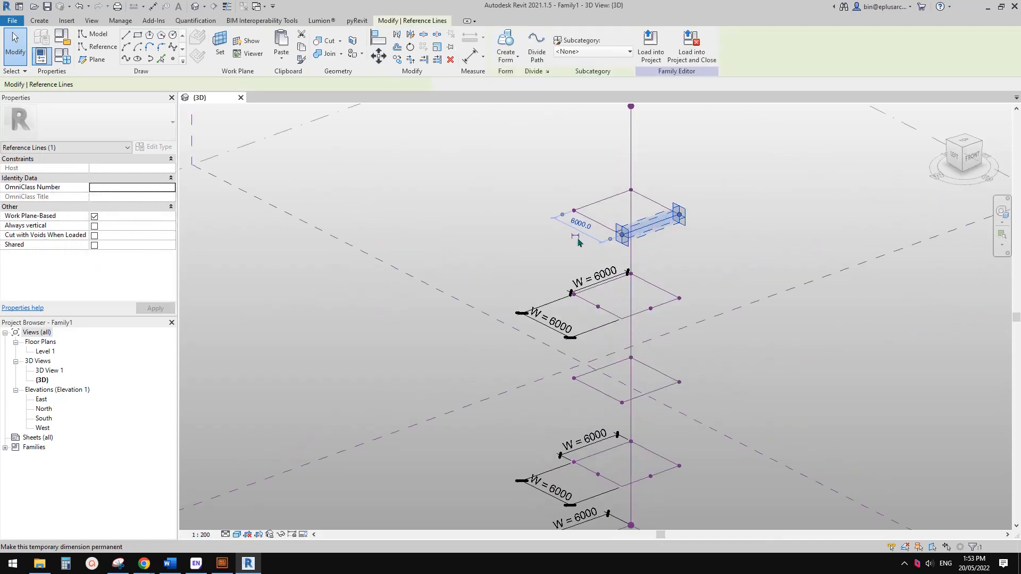
click(577, 238)
key(Escape)
click(590, 217)
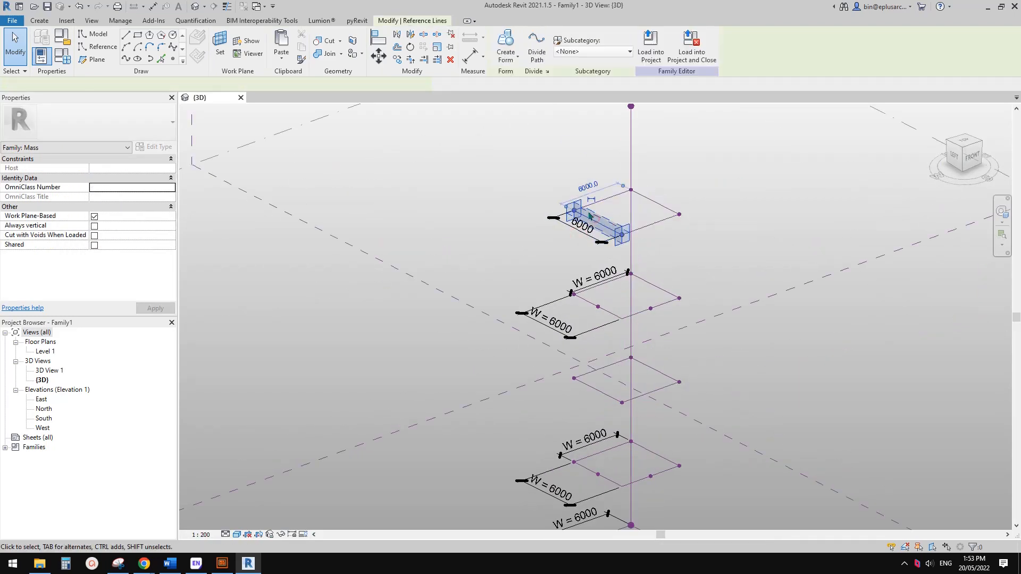
click(592, 201)
key(Escape)
Label both new dimensions on the upper rectangle with the parameter W.
click(590, 190)
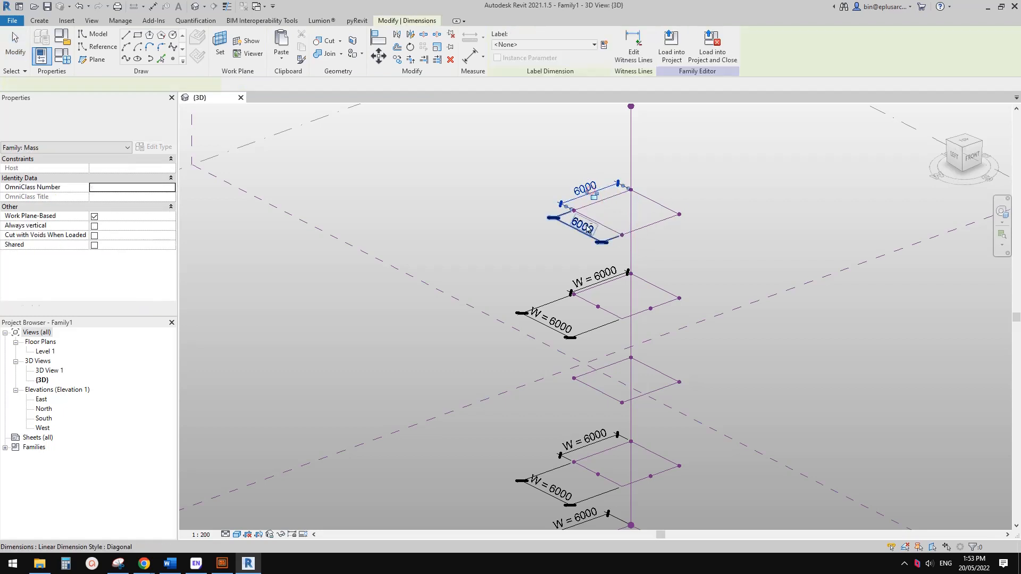
ctrl+click(587, 228)
click(537, 44)
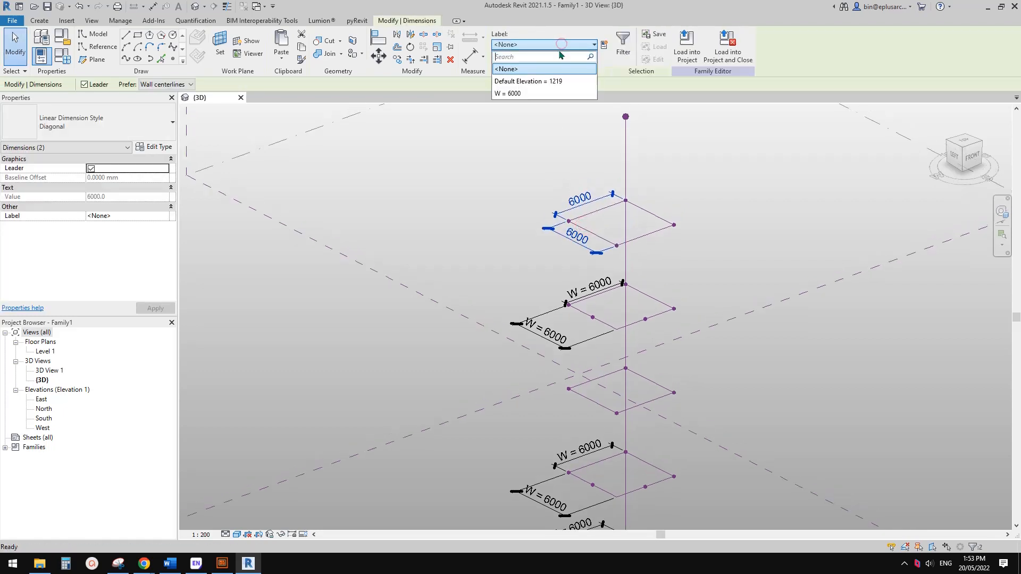
click(534, 94)
key(Escape)
Copy the 0.6 rectangle with its W dimensions and host the copy at the top end of the vertical line.
scroll(713, 242, down, 3)
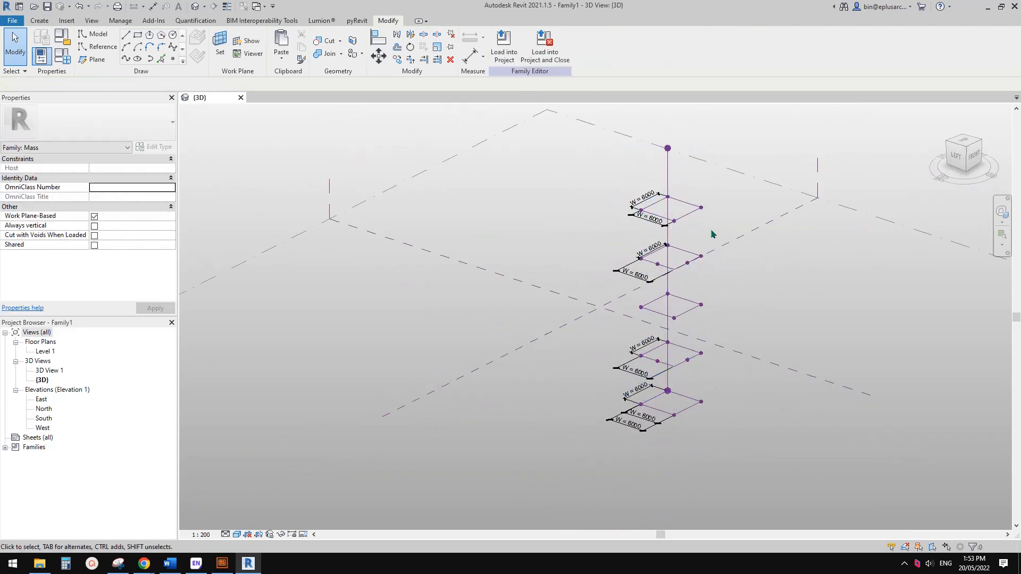
scroll(713, 234, up, 3)
drag(520, 221, 760, 308)
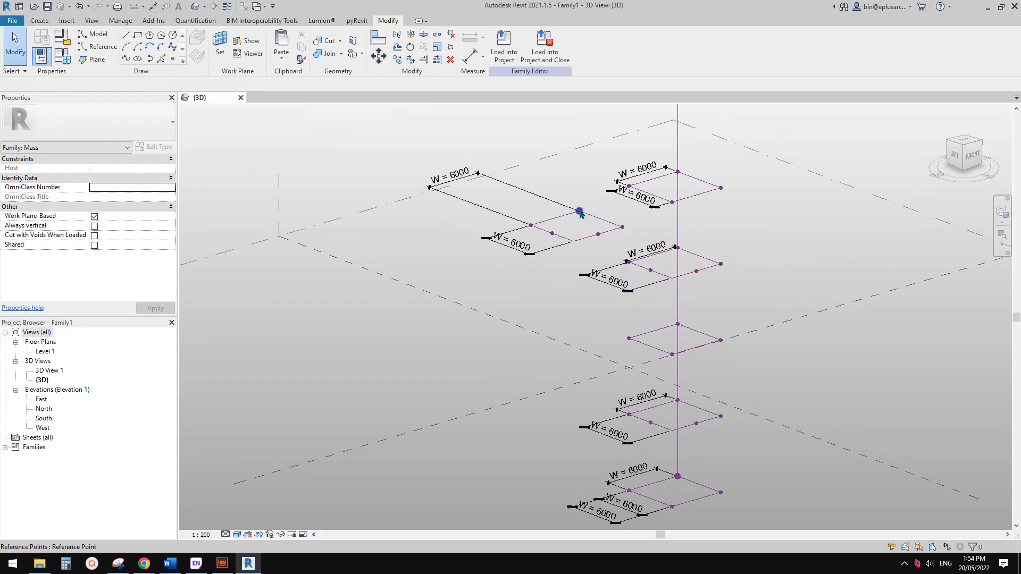
click(580, 212)
click(538, 53)
click(664, 159)
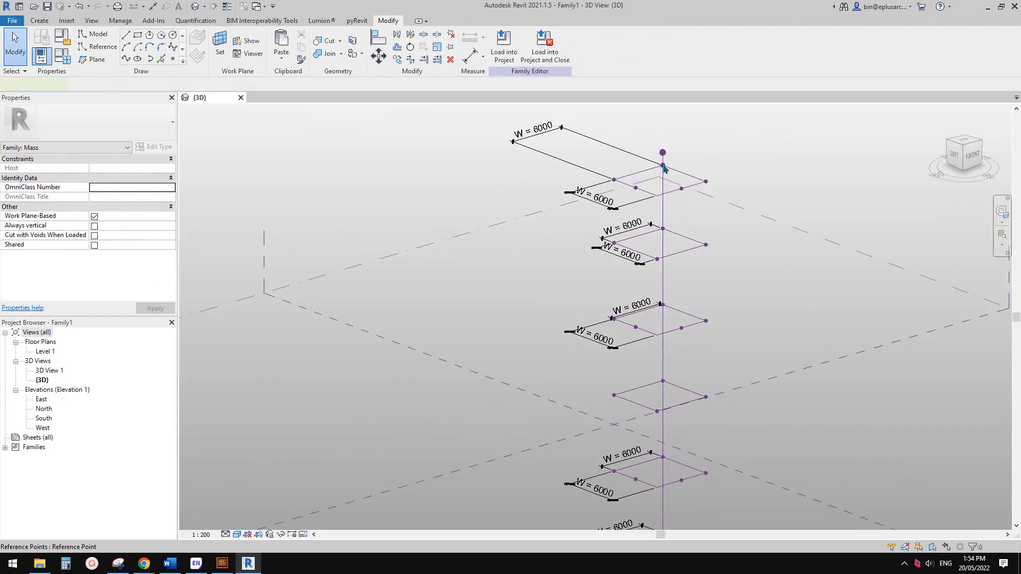
drag(663, 165, 768, 117)
scroll(705, 230, down, 3)
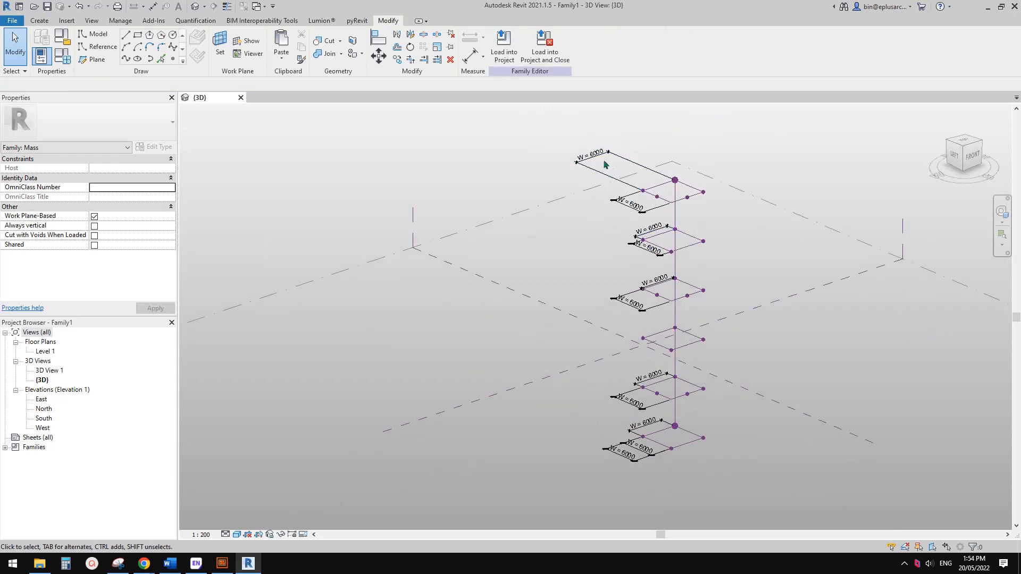
Move the topmost rectangle's outlying W dimension closer to its side.
click(641, 175)
shift+drag(674, 254, 693, 278)
mouse_move(693, 278)
shift+middle_down()
mouse_move(704, 303)
mouse_move(696, 298)
shift+middle_up()
scroll(693, 412, up, 2)
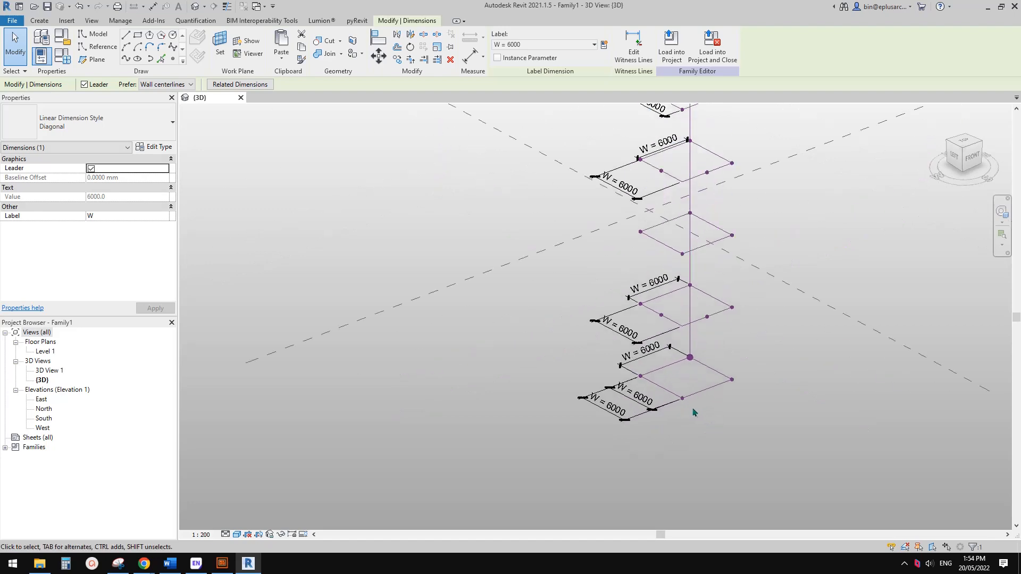
shift+middle_drag(709, 348, 691, 362)
scroll(674, 399, up, 5)
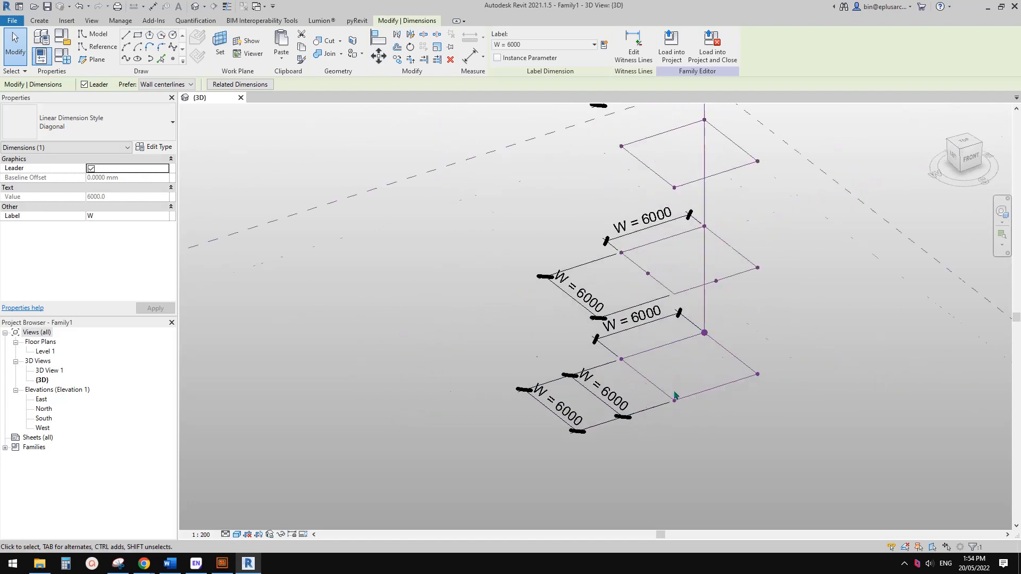
key(Escape)
Connect the bottom rectangle's front corner to the right-front side point of the rectangle above with a Spline Through Points, made a visible reference line.
click(676, 407)
scroll(676, 407, down, 1)
shift+middle_drag(697, 383, 715, 348)
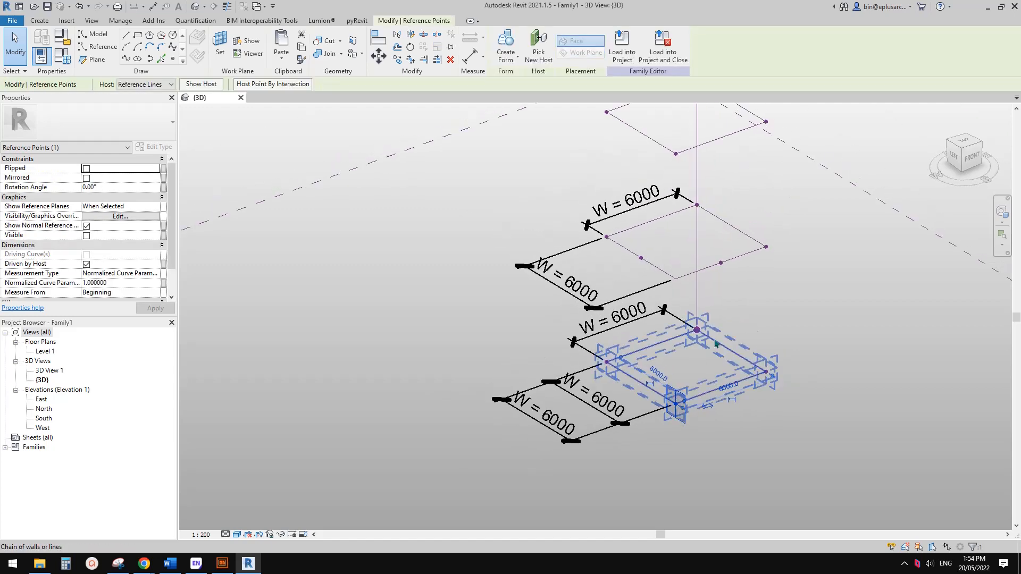
click(247, 564)
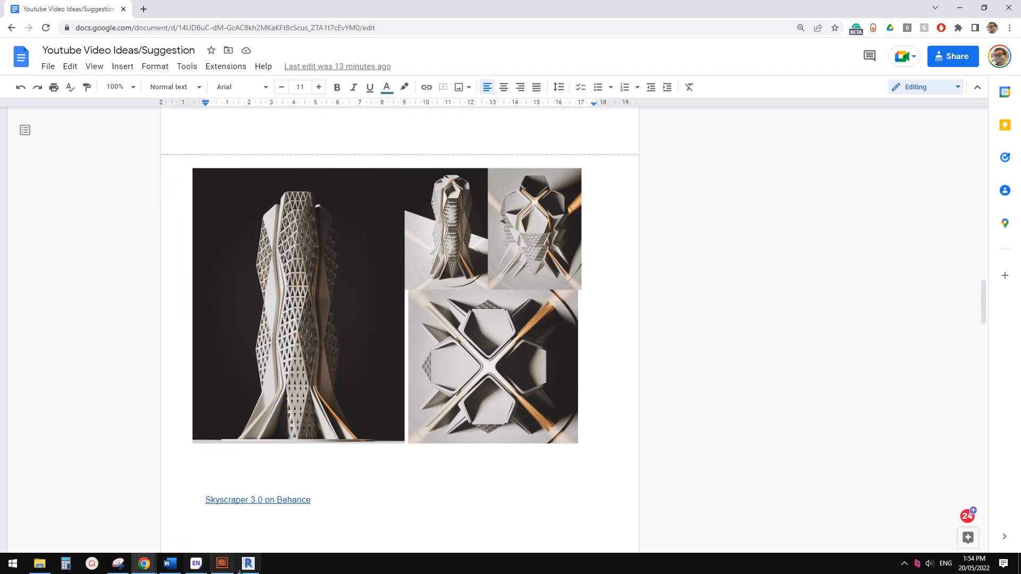
click(243, 566)
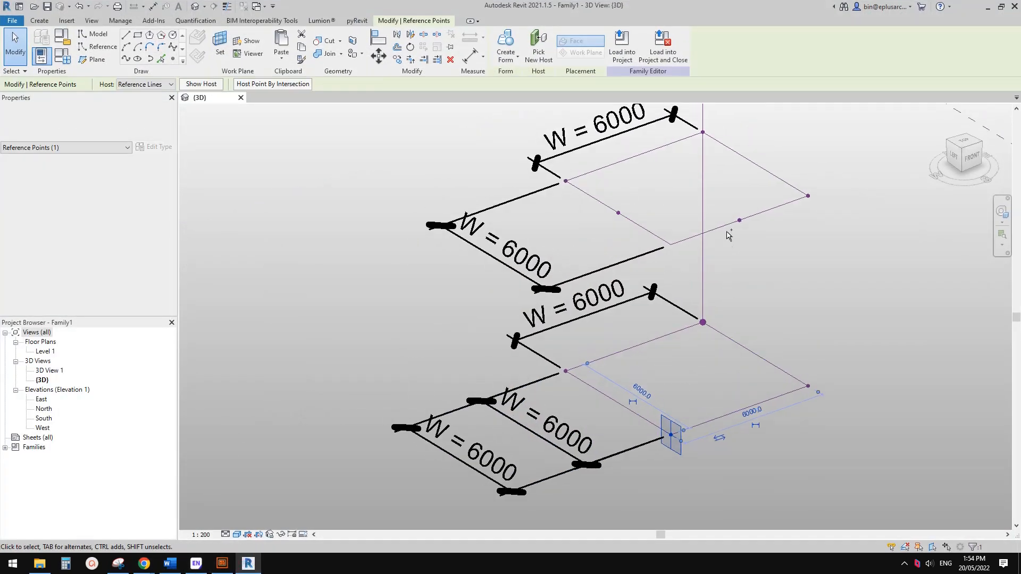
ctrl+click(738, 220)
scroll(734, 218, down, 1)
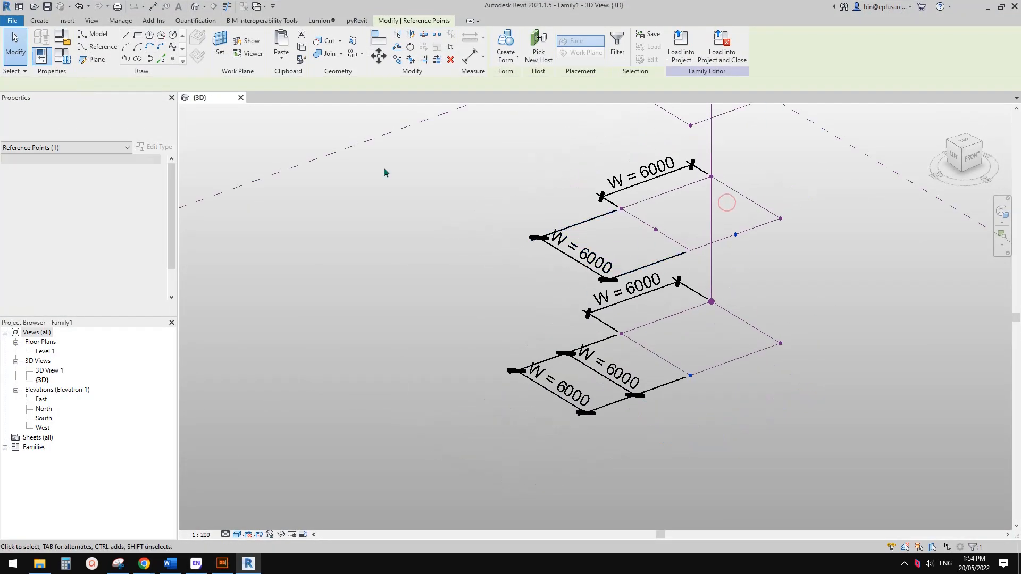
click(124, 59)
click(91, 246)
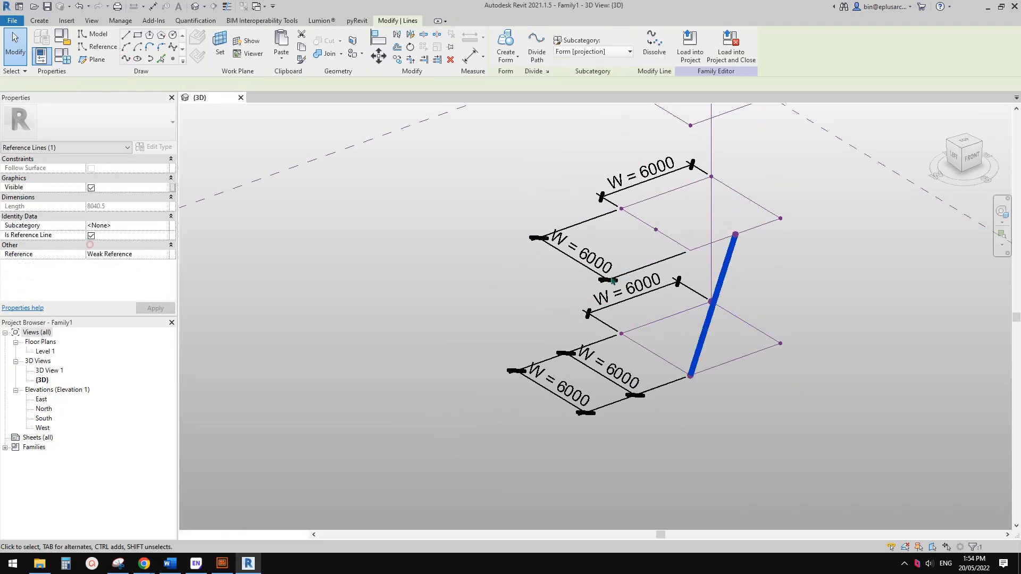
Connect the same bottom front corner to the left-front side point of the rectangle above with a second spline reference line.
click(655, 229)
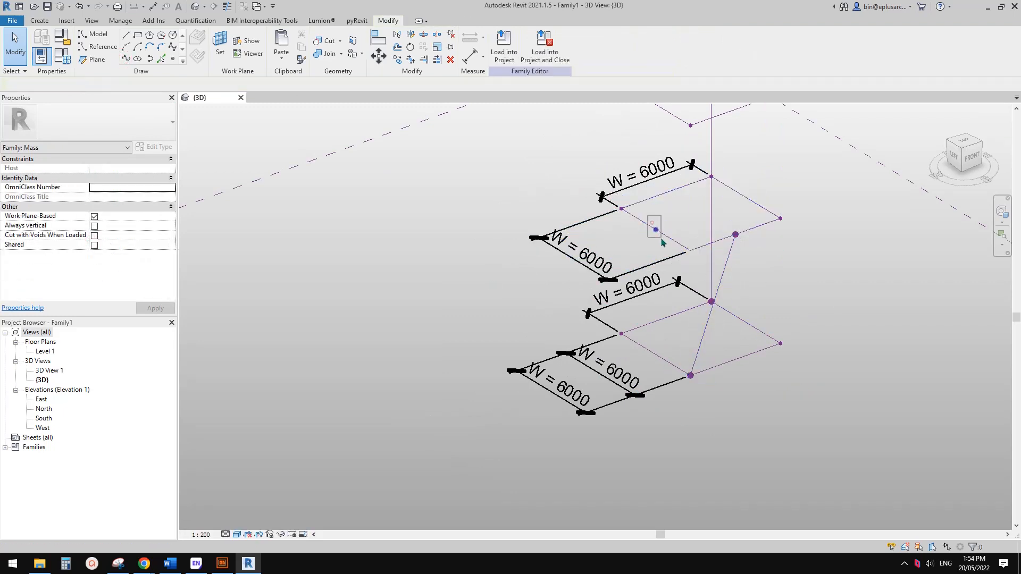
click(126, 58)
click(92, 246)
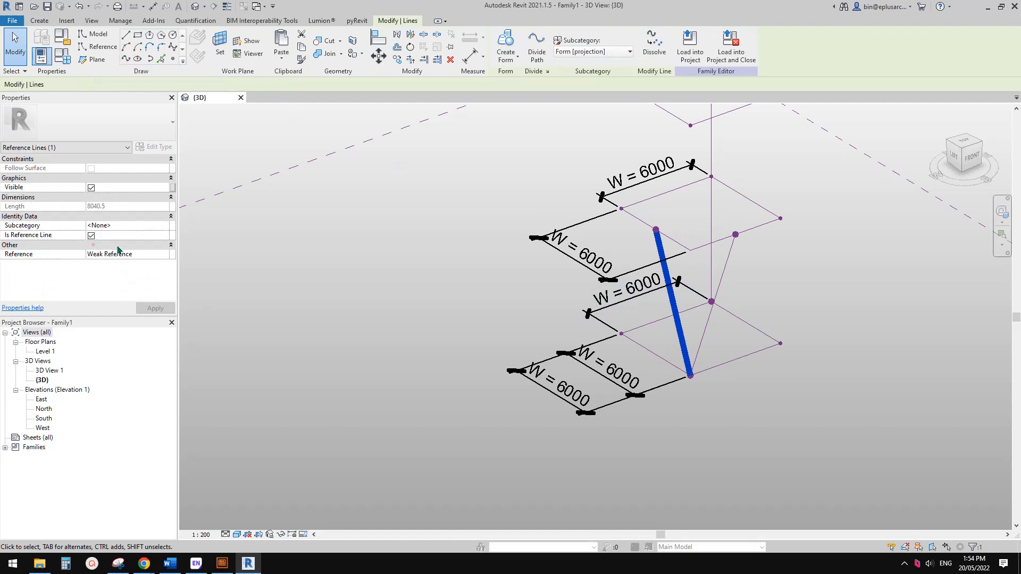
Connect the second rectangle's left-front side point to the third rectangle's front corner with a Spline Through Points, made a visible reference line.
click(703, 275)
middle_drag(702, 275, 745, 332)
shift+middle_drag(745, 333, 766, 304)
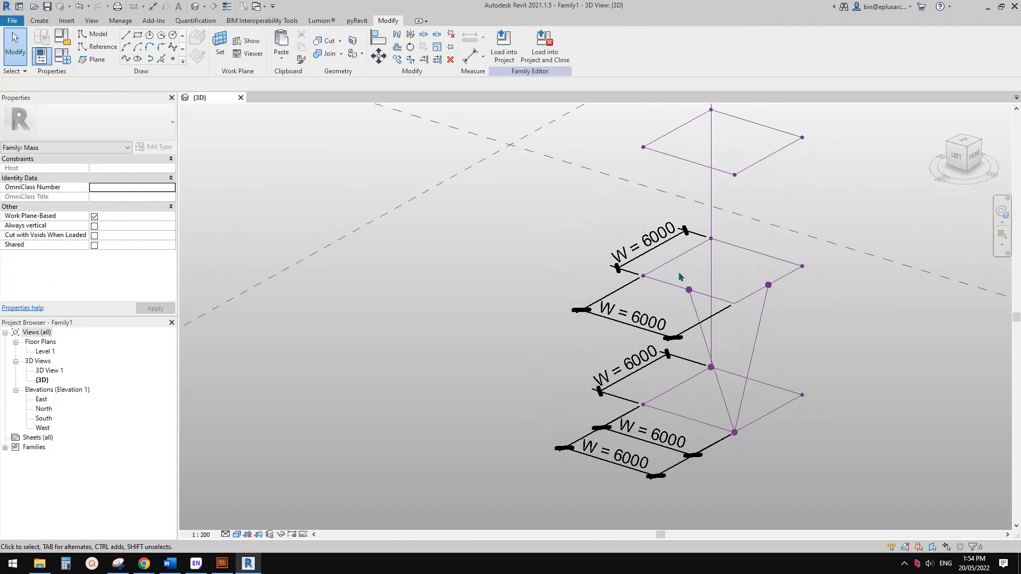
click(679, 274)
ctrl+click(735, 174)
click(125, 59)
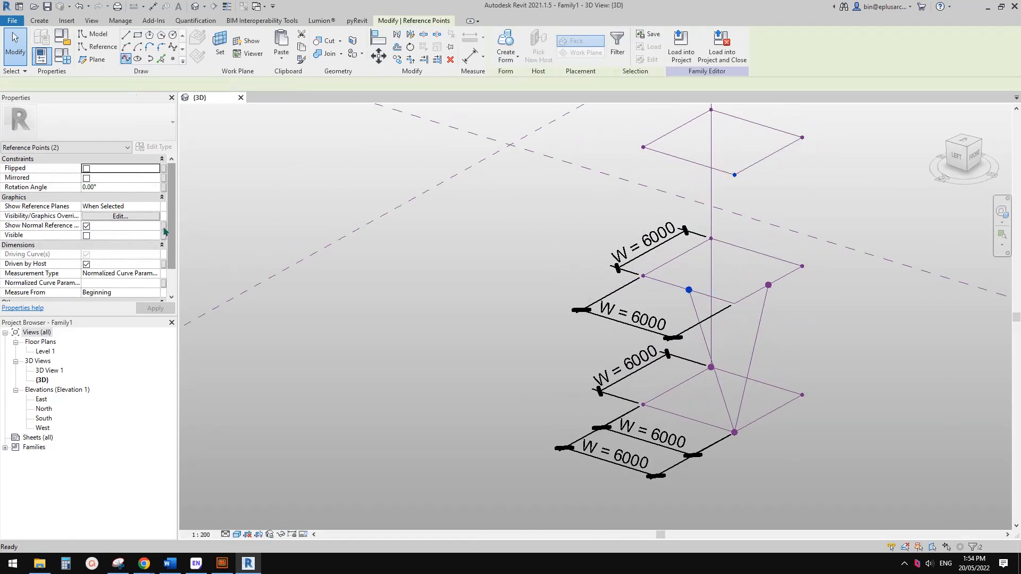
click(91, 245)
Connect the third rectangle's front corner to the second rectangle's right-front side point with a spline reference line.
drag(722, 155, 786, 293)
click(126, 59)
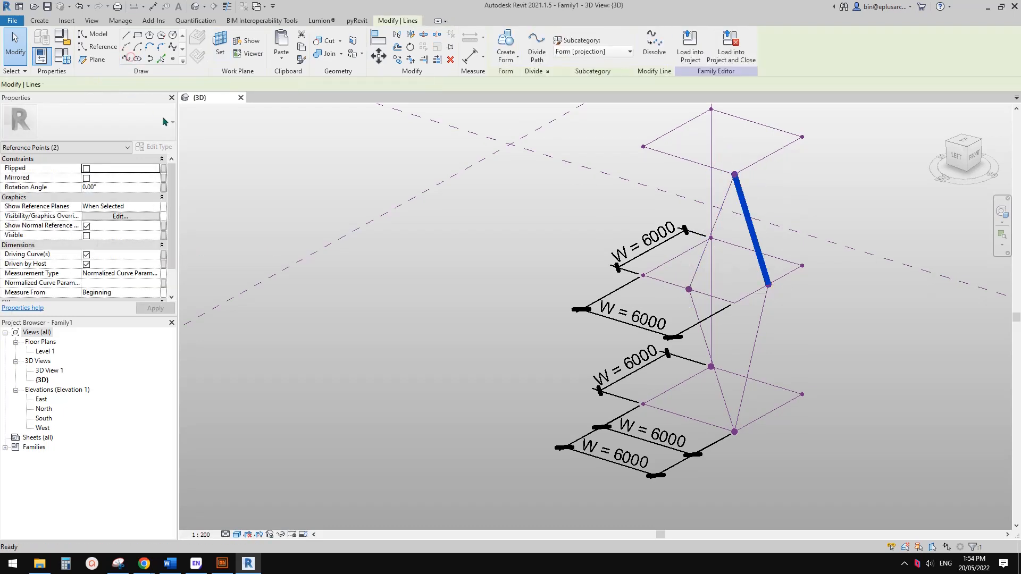
click(92, 244)
scroll(632, 238, down, 1)
shift+middle_drag(704, 292, 671, 293)
click(760, 302)
shift+middle_drag(774, 271, 788, 287)
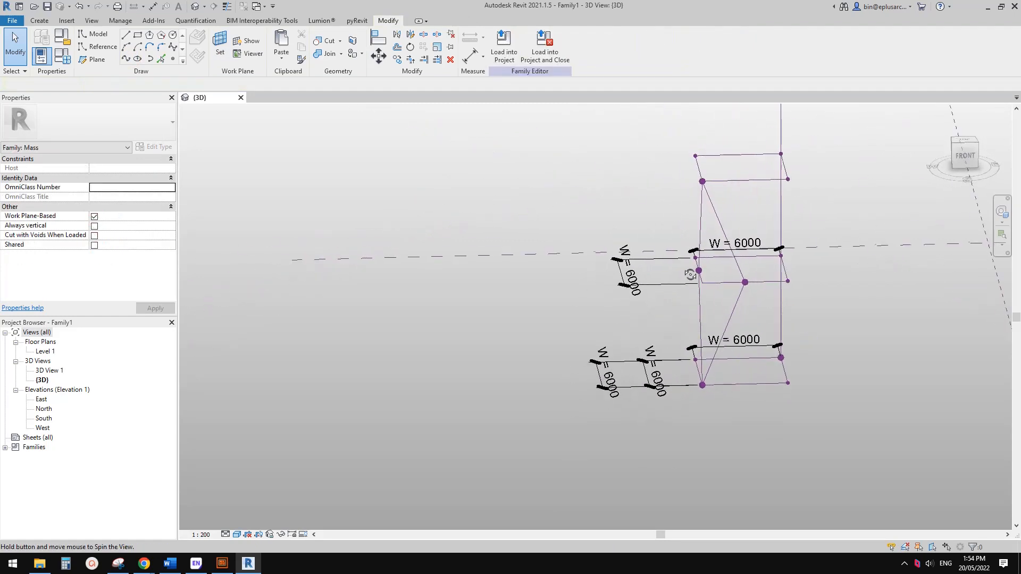
click(788, 281)
ctrl+click(788, 383)
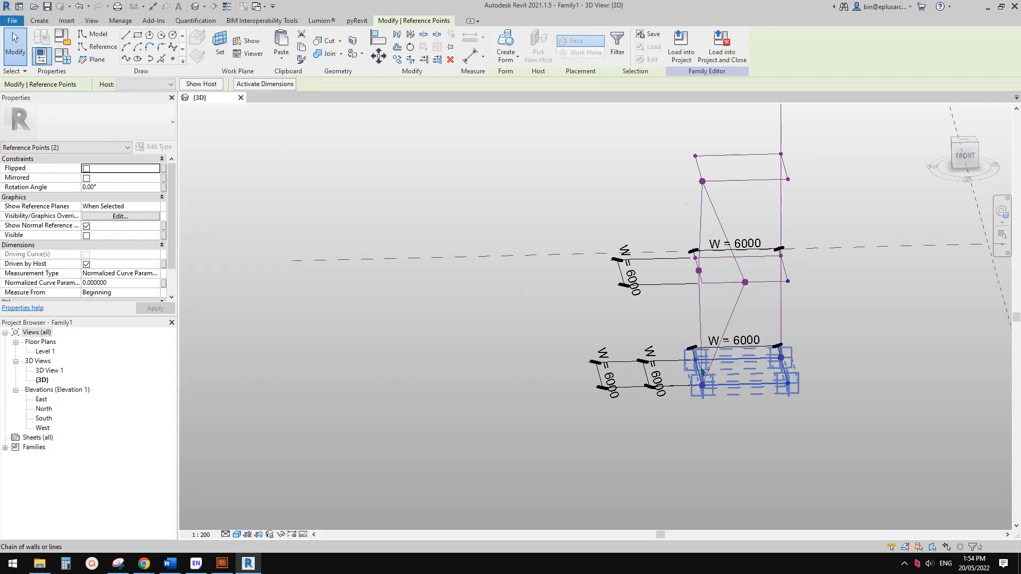
key(Escape)
Connect the second rectangle's right-front side point to the bottom rectangle's right corner with a Spline Through Points, kept as a model line.
scroll(769, 355, down, 1)
shift+middle_drag(770, 357, 818, 372)
scroll(752, 306, up, 1)
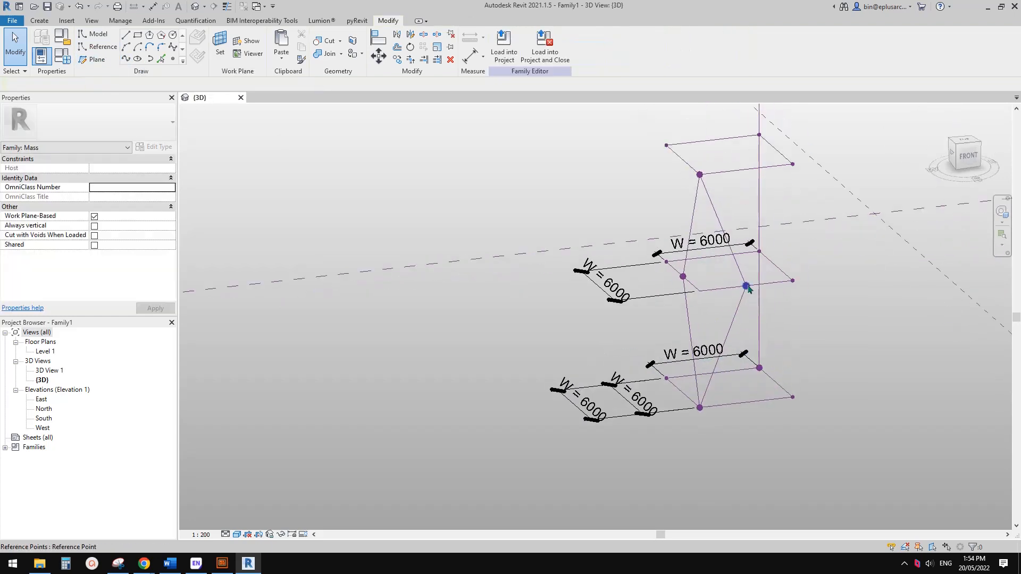
click(746, 287)
ctrl+click(792, 396)
click(125, 59)
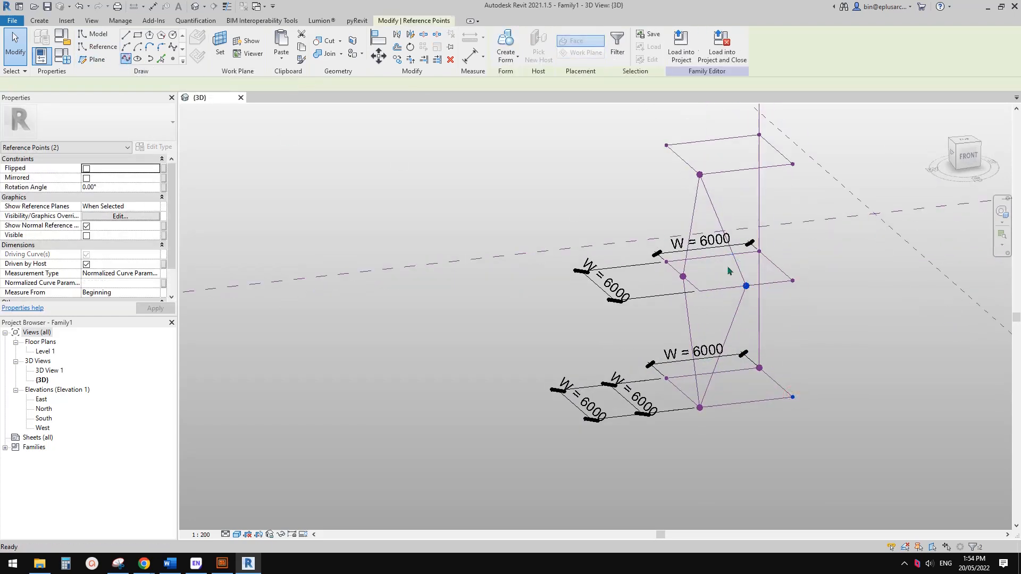
shift+middle_drag(729, 269, 800, 314)
Connect the bottom rectangle's left corner to the second rectangle's left-front side point with a spline model line.
click(690, 299)
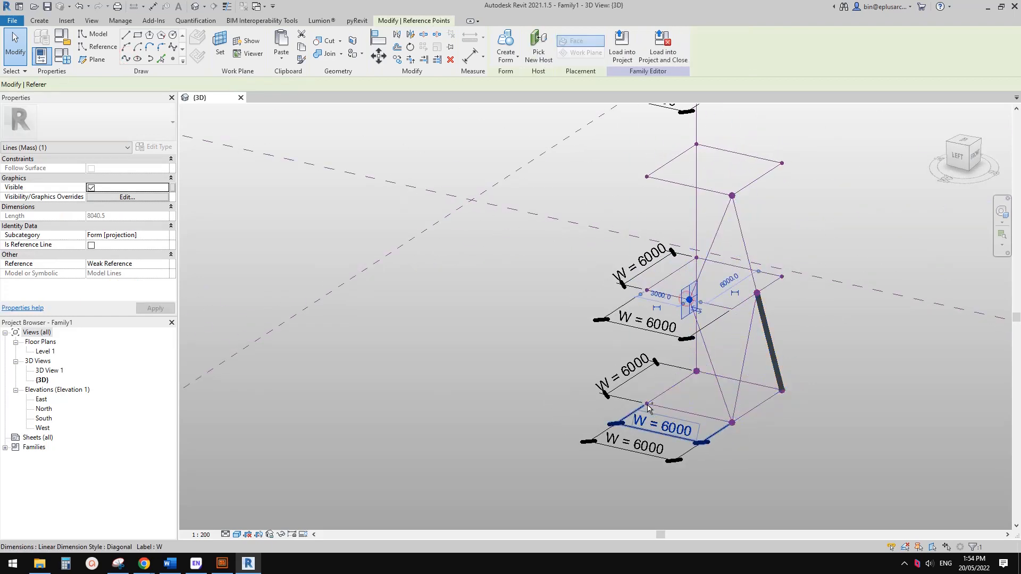
click(640, 394)
drag(639, 390, 659, 414)
ctrl+click(688, 301)
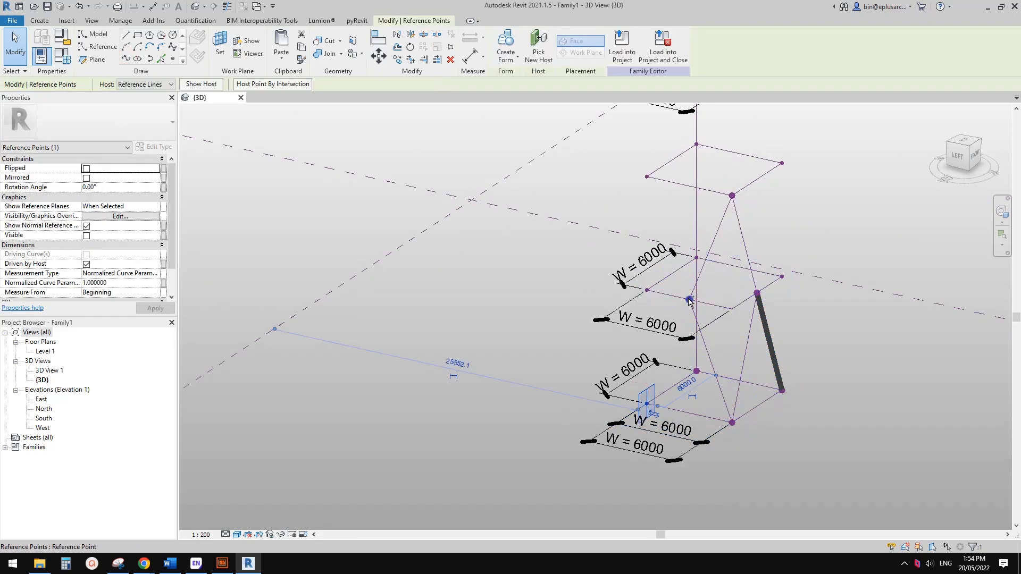
Connect the second rectangle's left-front side point to the third rectangle's left corner with a spline model line.
drag(628, 161, 664, 185)
ctrl+click(691, 299)
key(Escape)
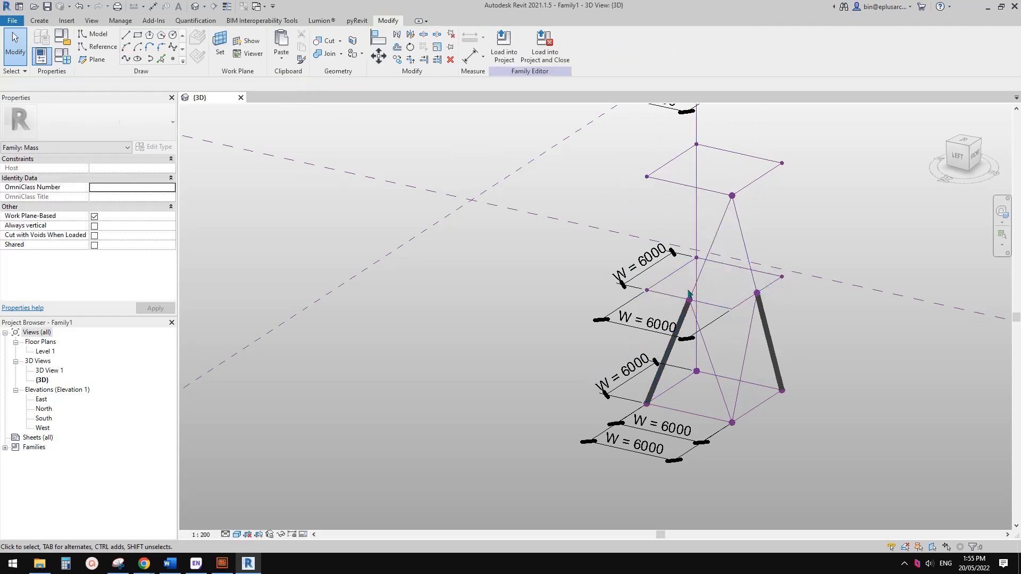
click(689, 289)
ctrl+click(632, 171)
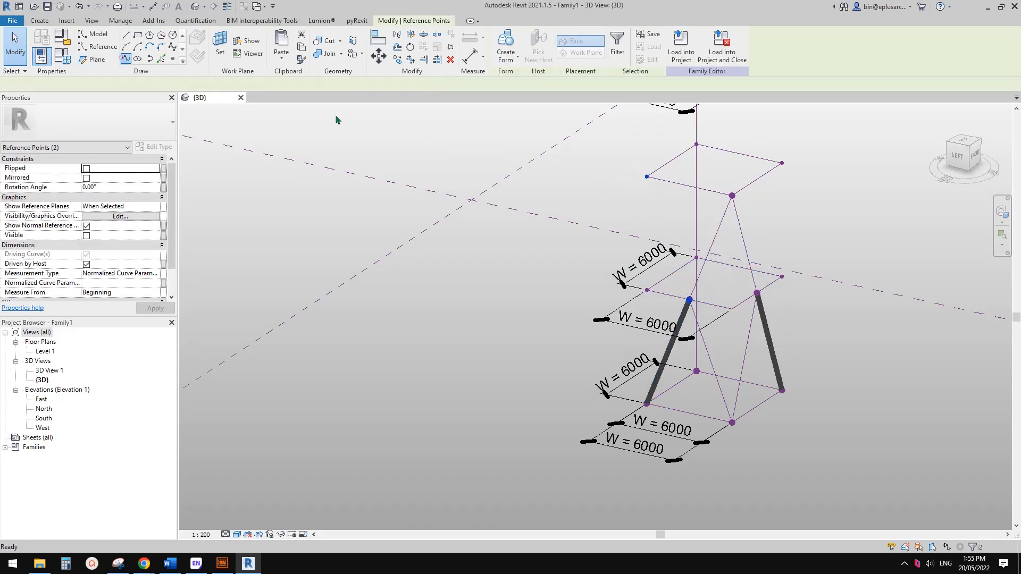
Connect the third rectangle's front corner to both front side points of the fourth rectangle with two spline model lines.
drag(717, 175, 754, 208)
shift+middle_drag(753, 207, 703, 210)
ctrl+drag(733, 154, 749, 176)
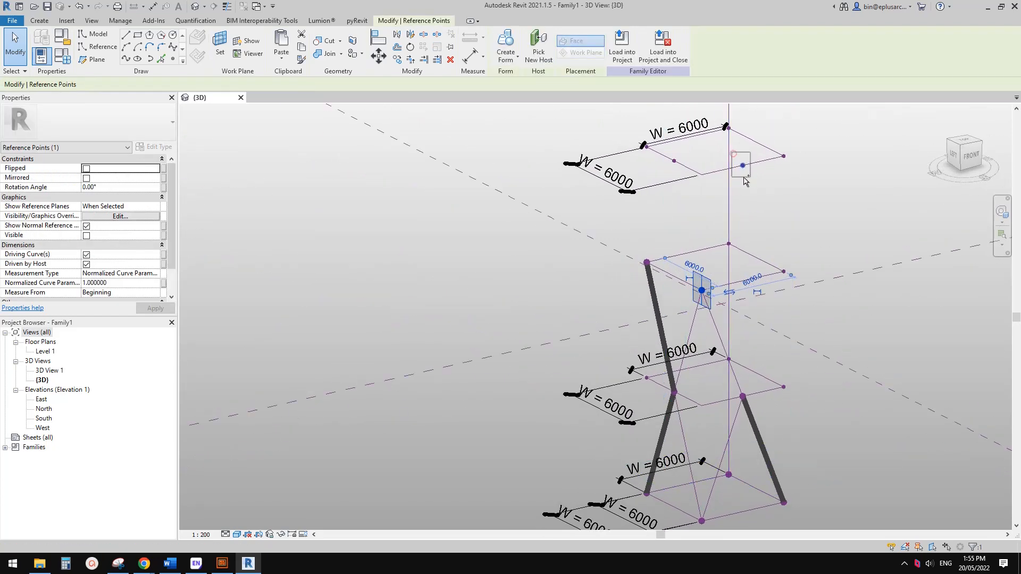
click(126, 57)
drag(666, 148, 684, 175)
ctrl+drag(694, 267, 712, 302)
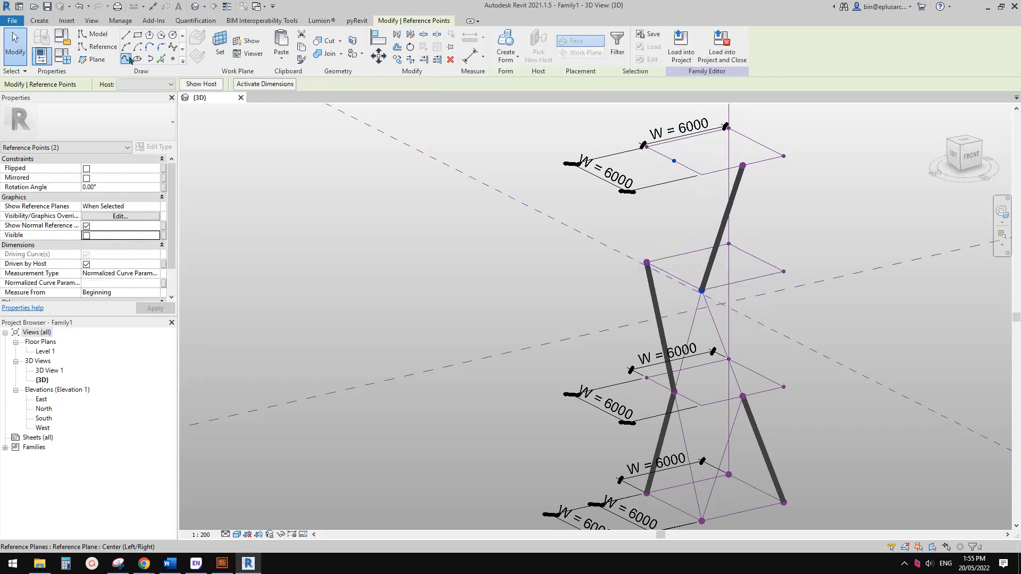
click(175, 57)
Connect the third rectangle's right corner to the right-front side points of the fourth and second rectangles with spline model lines.
click(742, 166)
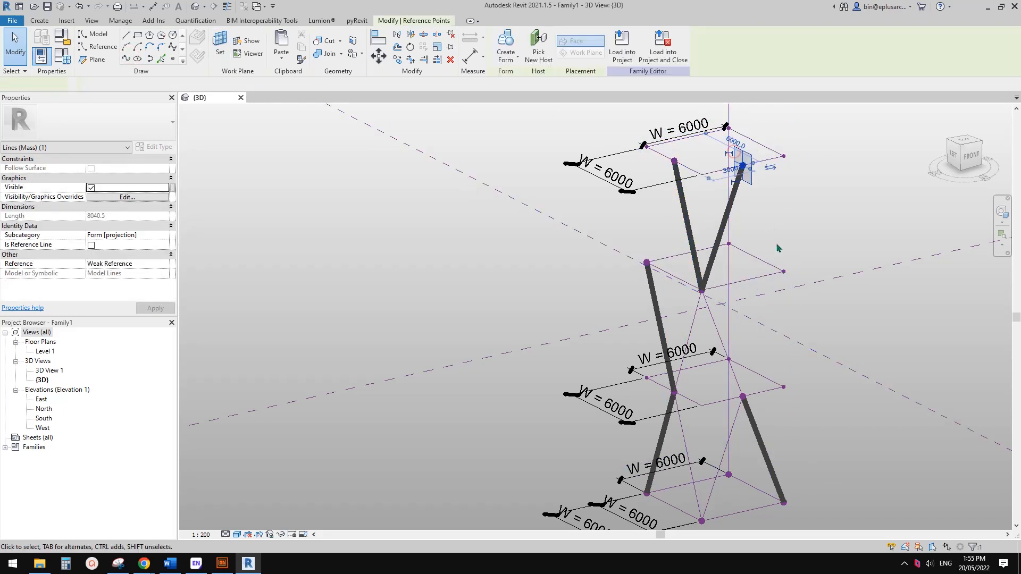
click(769, 234)
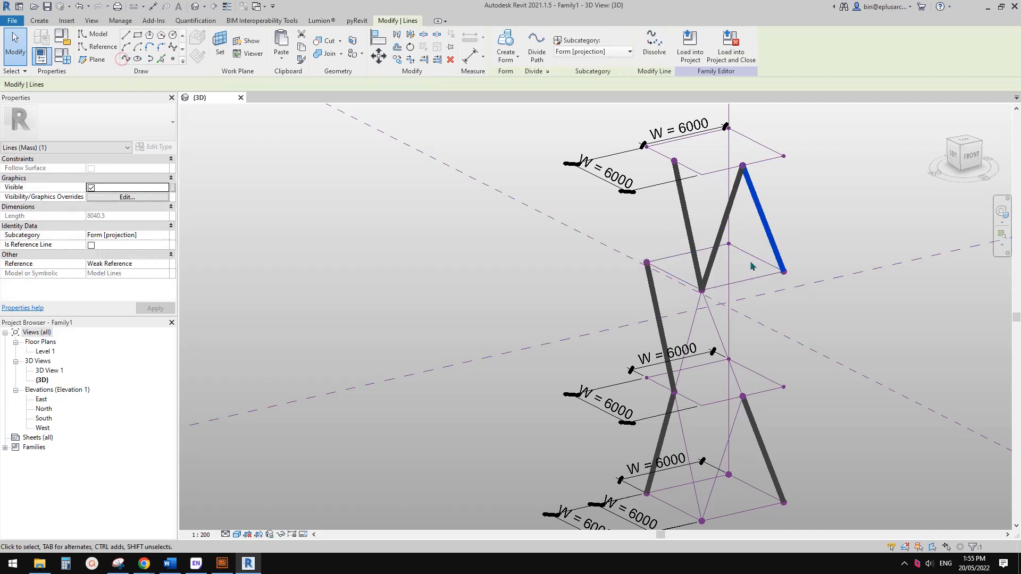
click(782, 271)
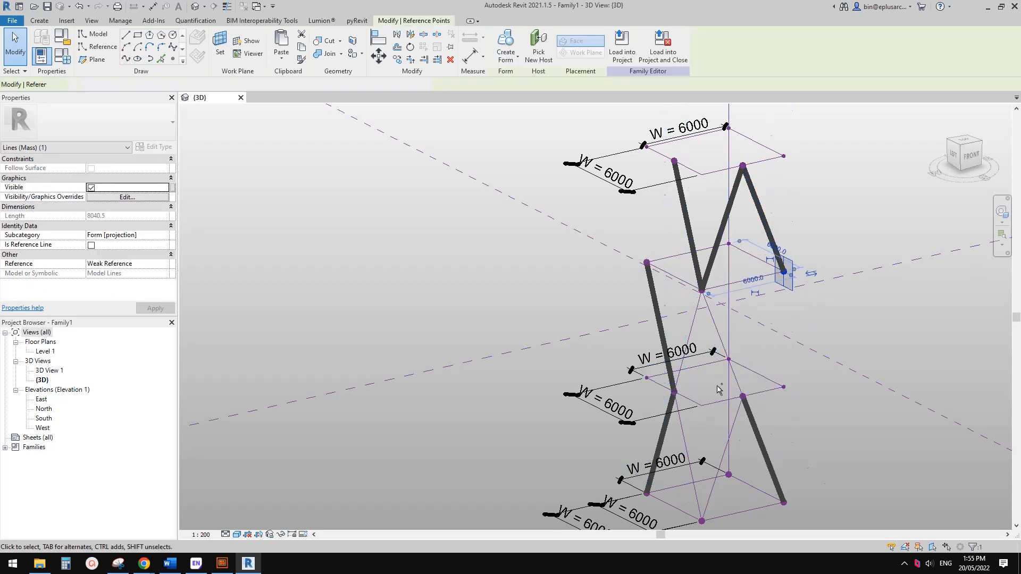
ctrl+click(733, 399)
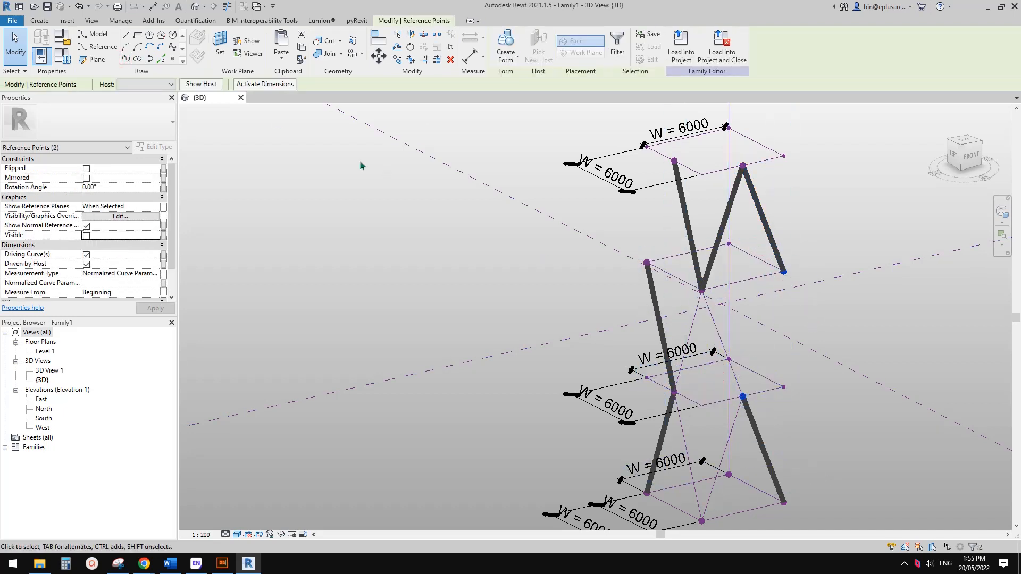
Connect the fourth rectangle's left-front side point to the third rectangle's left corner with a spline model line.
shift+middle_drag(636, 346, 673, 269)
click(670, 210)
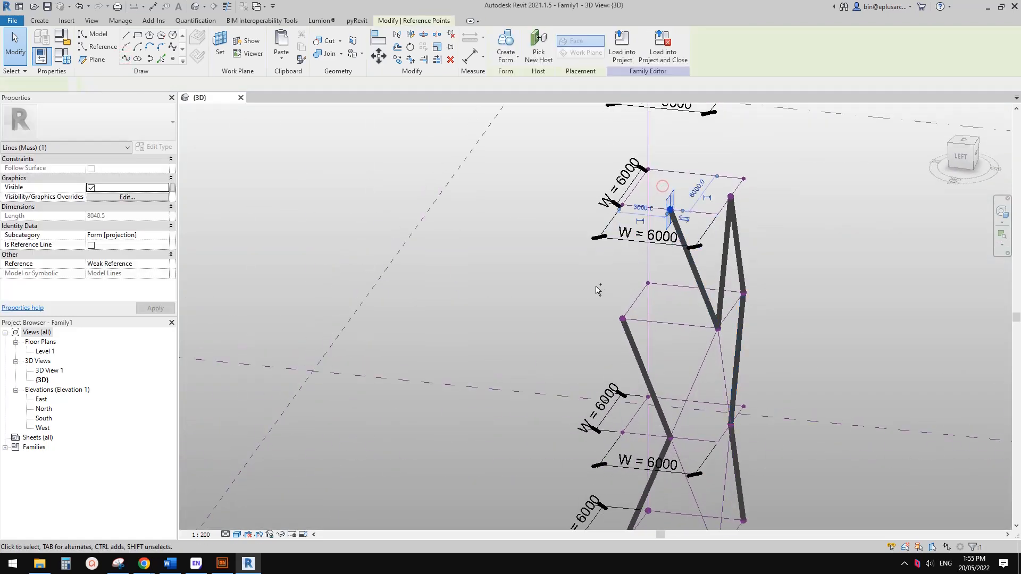
click(126, 59)
Connect the fifth rectangle's front corner to both front side points of the fourth rectangle with two spline model lines.
middle_drag(751, 185, 730, 311)
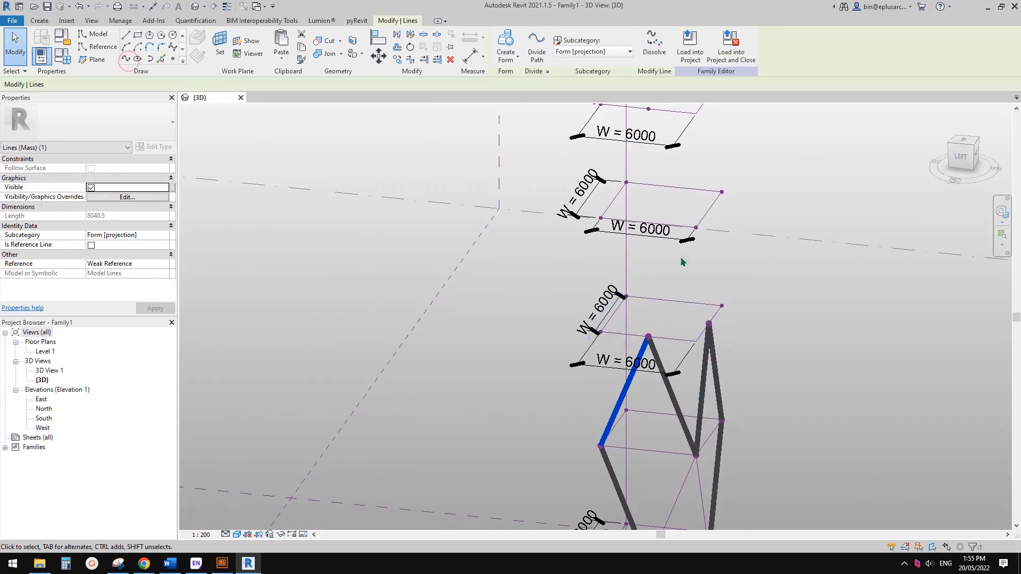
click(685, 210)
click(713, 309)
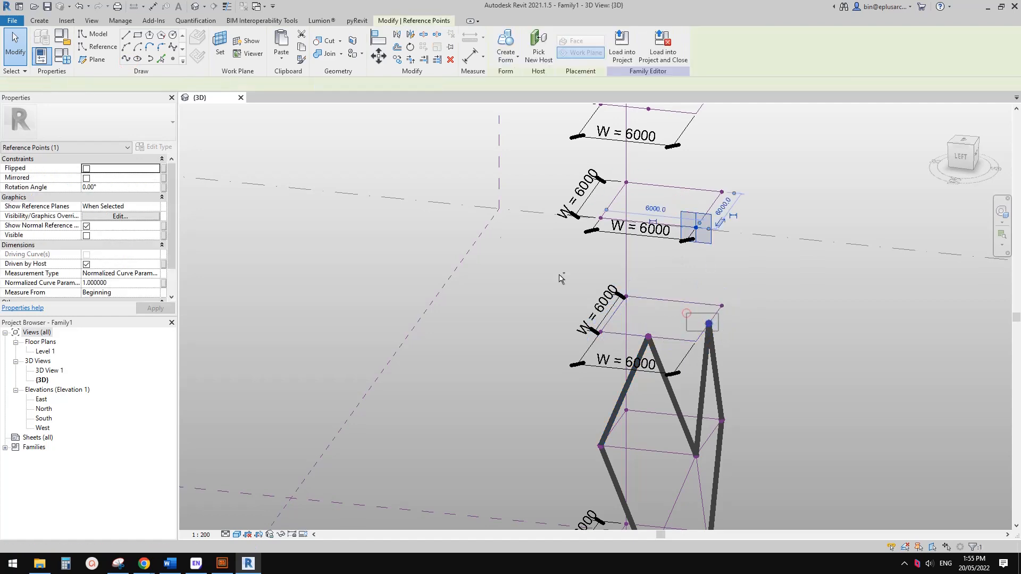
ctrl+drag(686, 314, 718, 331)
shift+middle_drag(749, 250, 671, 213)
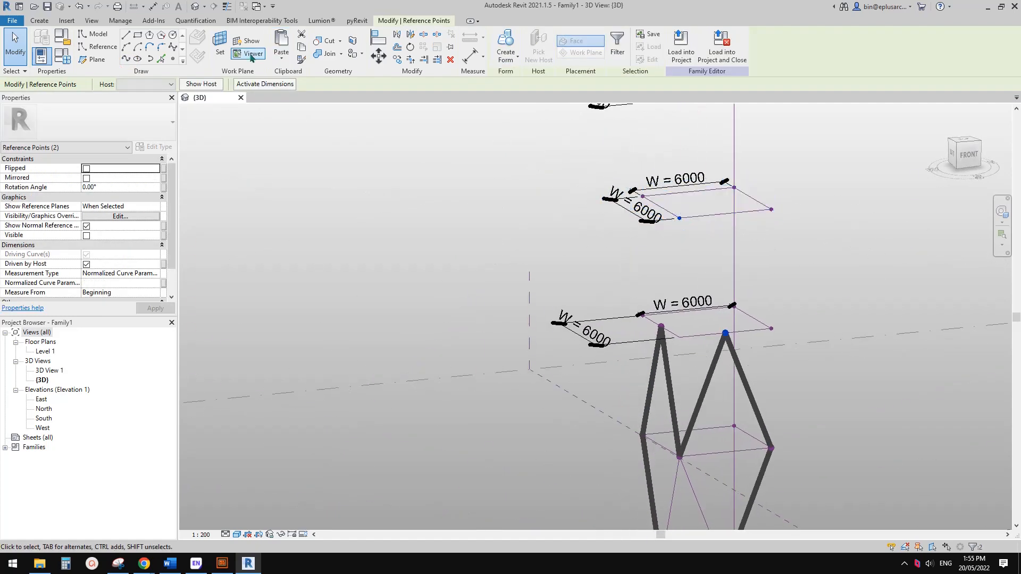
click(126, 59)
shift+middle_drag(756, 314, 607, 229)
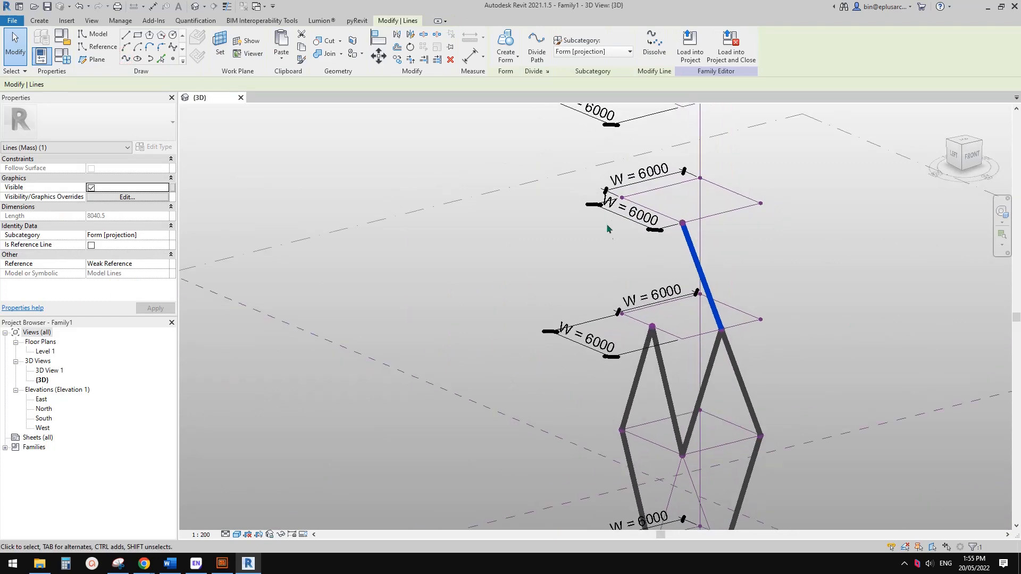
click(682, 223)
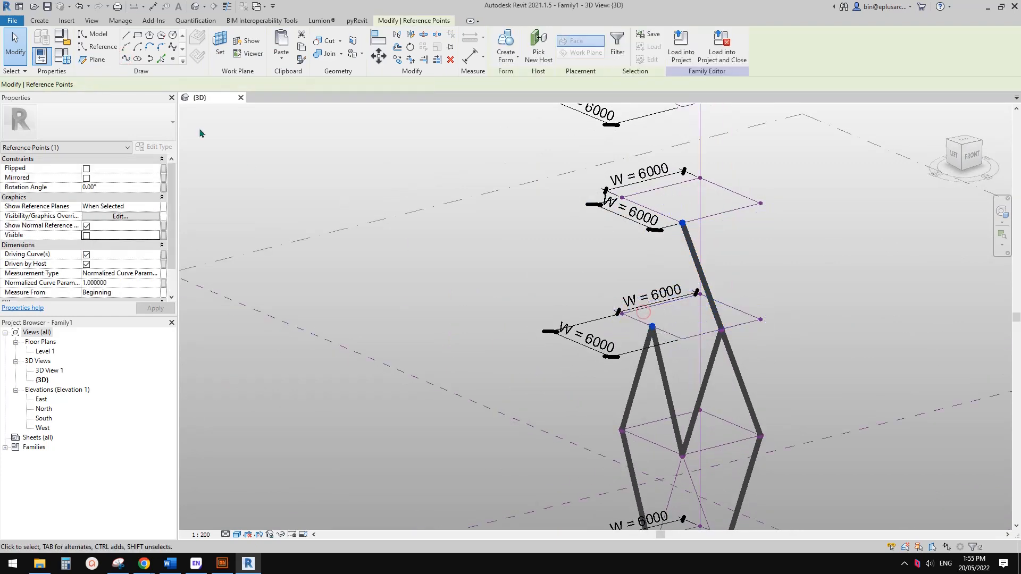
Connect the fifth rectangle's left corner to the fourth rectangle's left-front side point with a spline model line.
shift+middle_drag(623, 242, 666, 264)
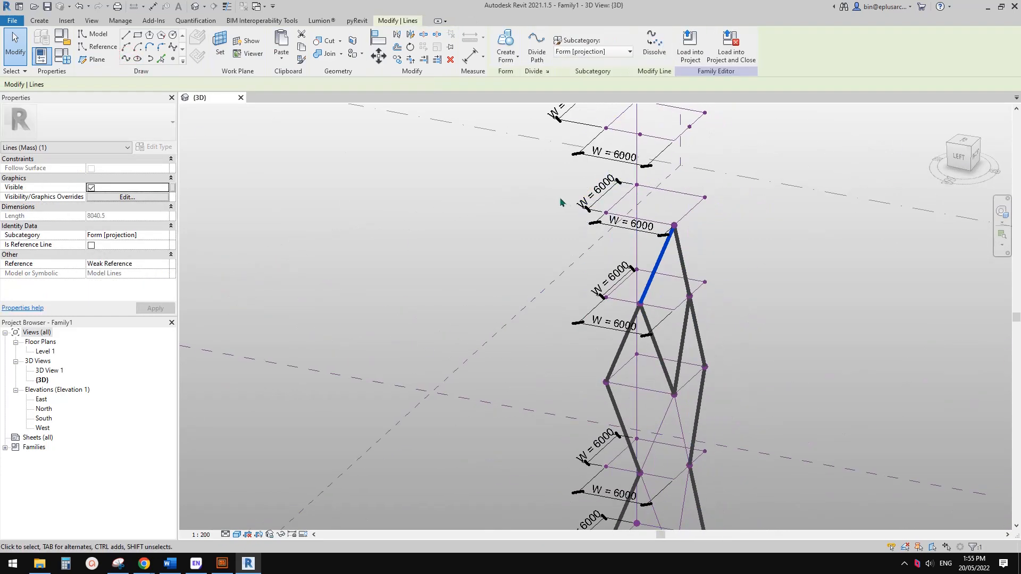
drag(540, 196, 620, 234)
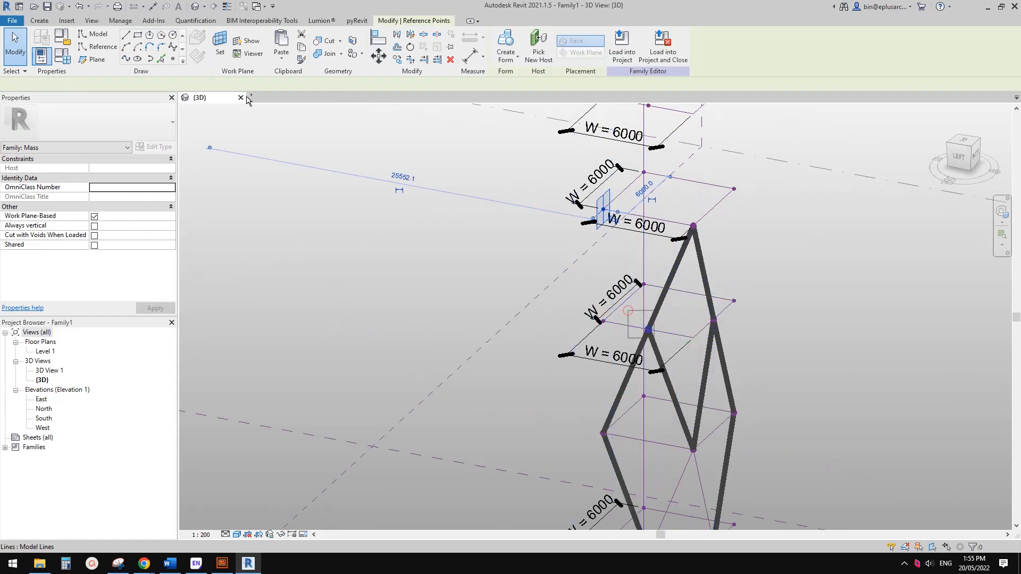
click(127, 59)
Connect the fifth rectangle's right corner to the fourth rectangle's right-front side point with a spline model line.
shift+middle_drag(700, 217, 647, 221)
scroll(641, 219, up, 1)
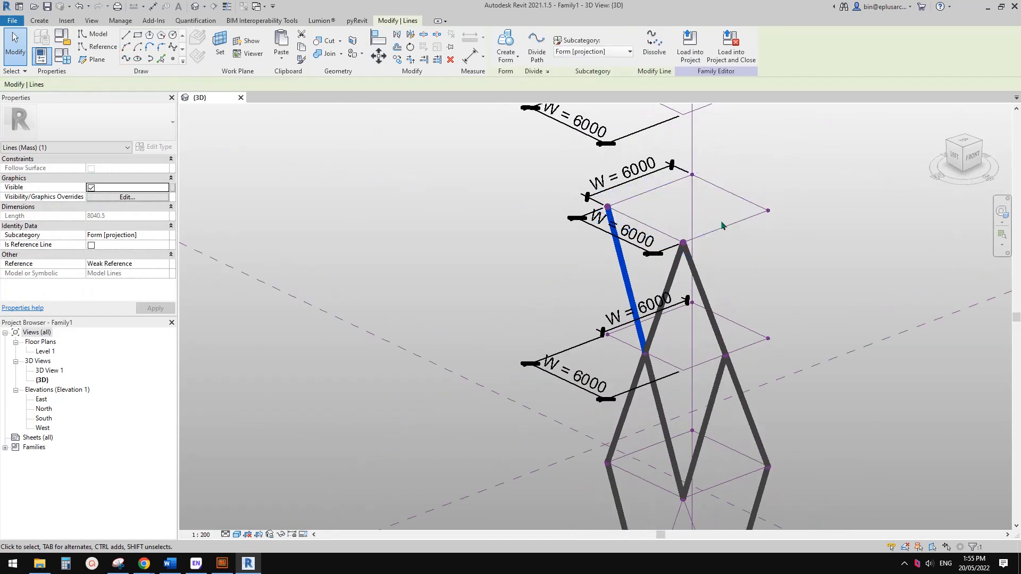
click(768, 211)
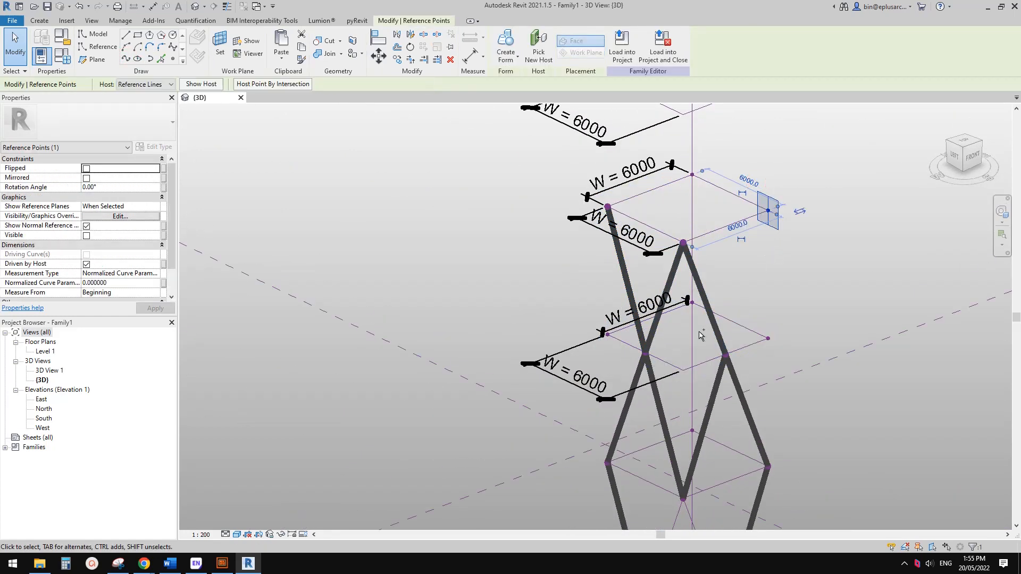
ctrl+click(709, 342)
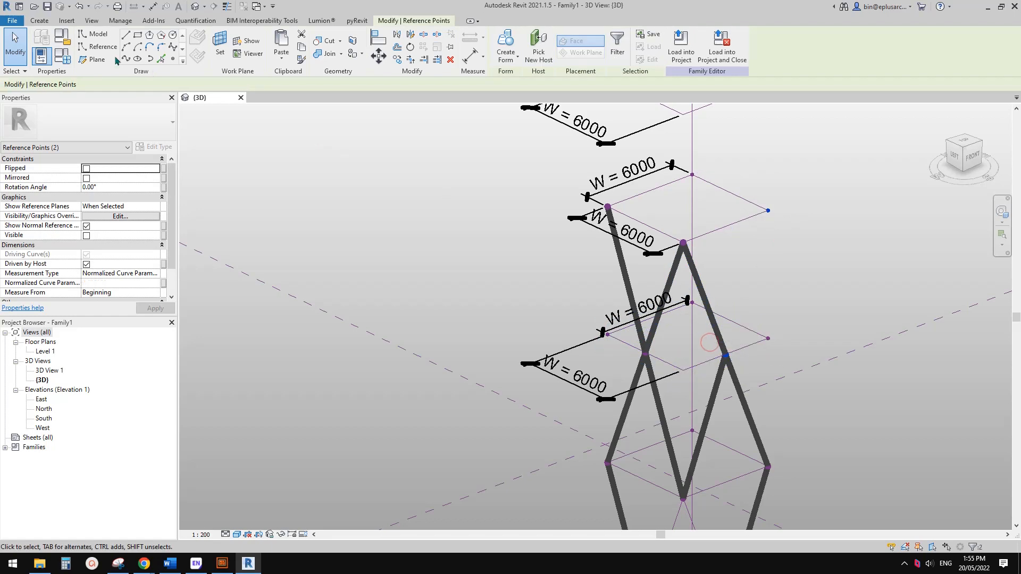
click(127, 60)
Connect the second rectangle's two front side points with a horizontal Spline Through Points, made a visible reference line.
scroll(717, 306, down, 2)
middle_drag(705, 425, 674, 306)
mouse_move(675, 330)
shift+middle_down()
mouse_move(678, 308)
mouse_move(736, 282)
mouse_move(656, 330)
shift+middle_up()
scroll(661, 367, up, 3)
click(650, 343)
scroll(648, 341, down, 1)
scroll(654, 331, up, 1)
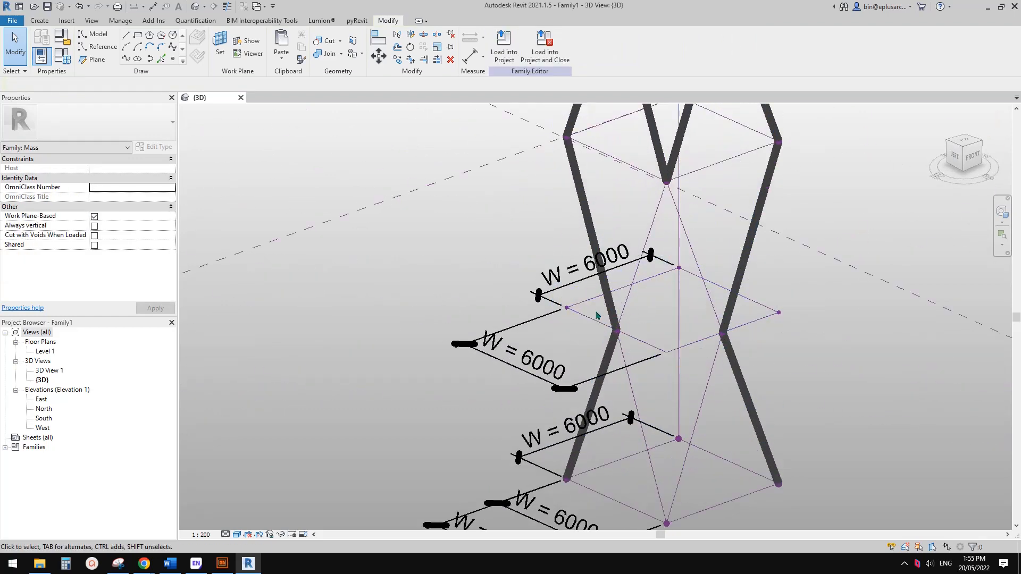
ctrl+click(721, 334)
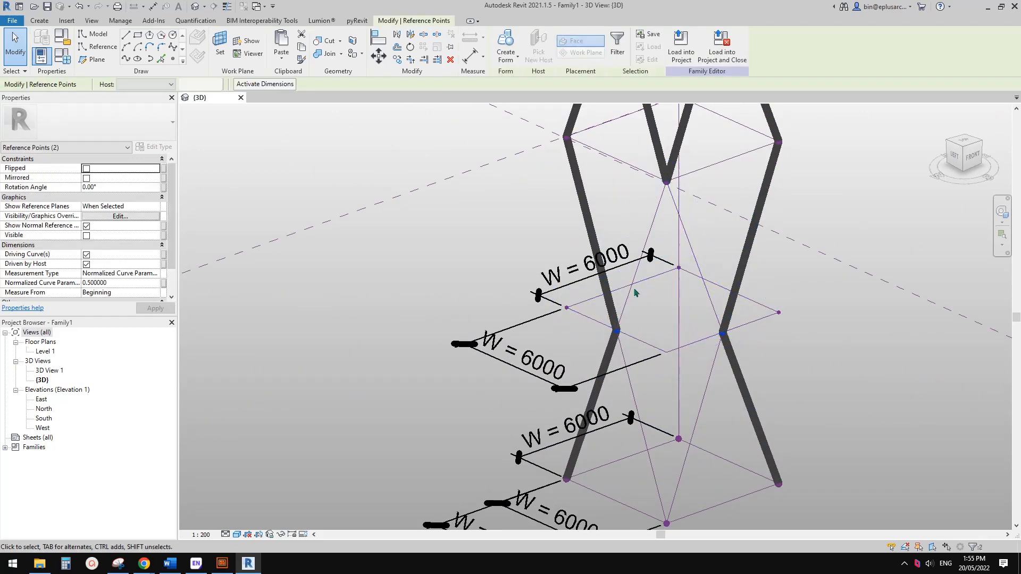
click(92, 244)
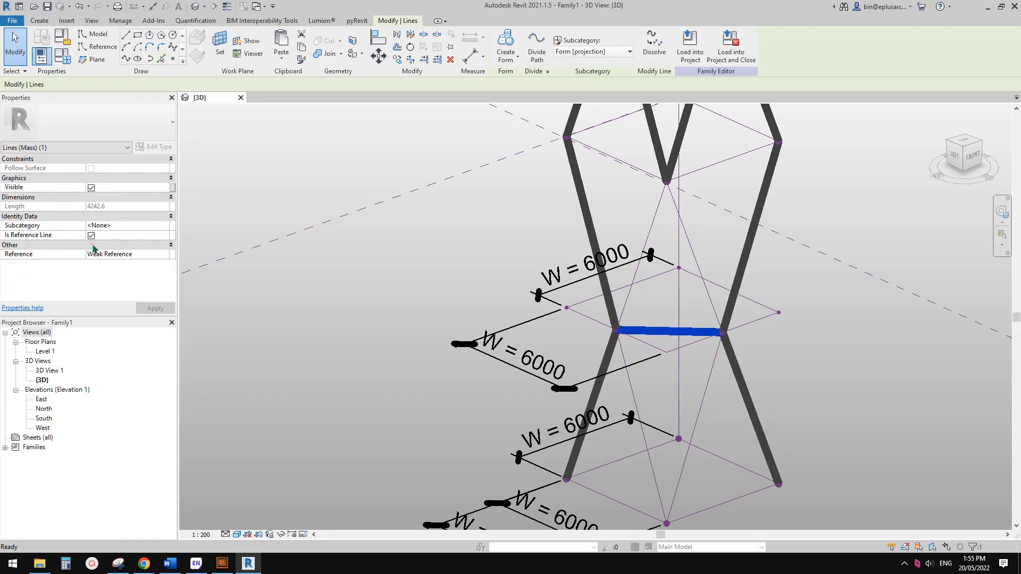
Connect the fourth rectangle's two front side points with a horizontal Spline Through Points.
scroll(627, 271, down, 3)
click(698, 242)
shift+middle_drag(699, 245, 683, 279)
scroll(629, 264, up, 2)
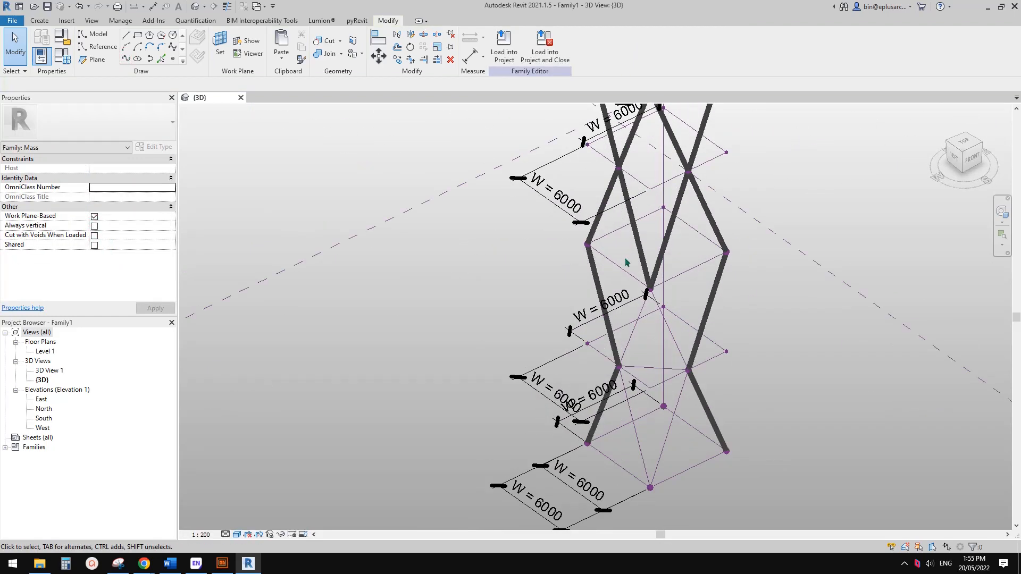
shift+middle_drag(633, 259, 663, 285)
scroll(677, 196, down, 1)
shift+middle_drag(663, 285, 660, 306)
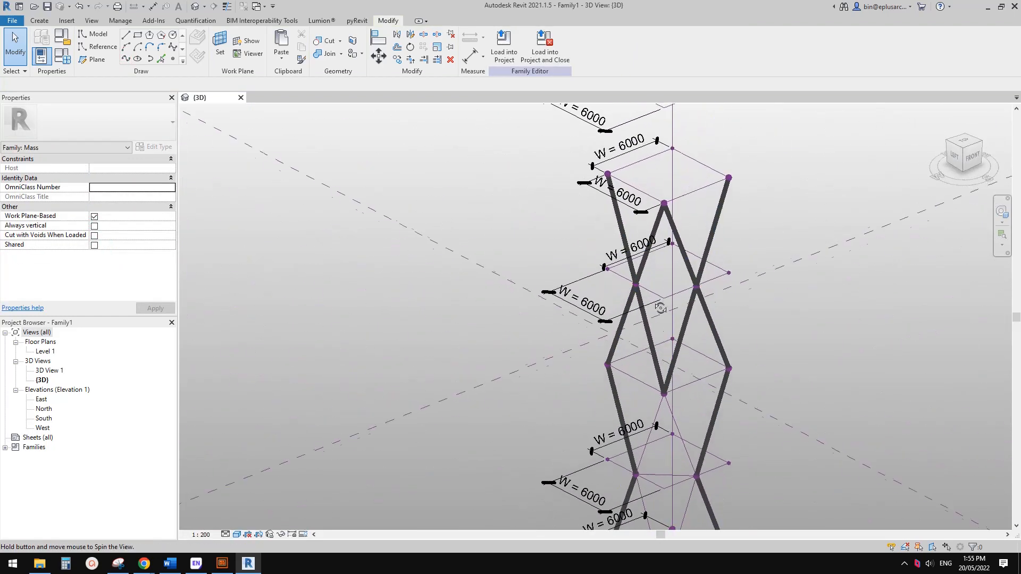
scroll(649, 293, up, 3)
drag(606, 255, 755, 302)
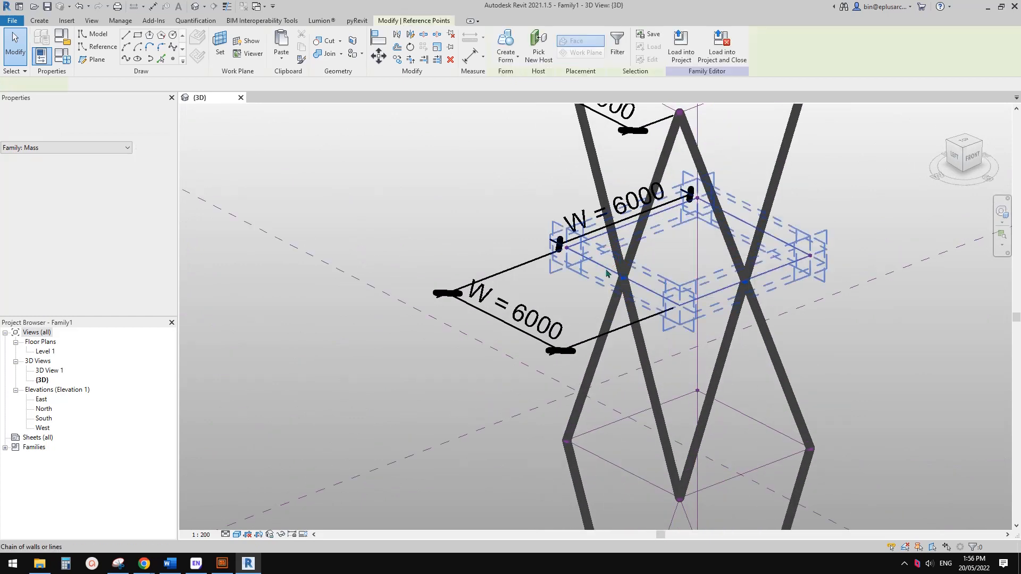
scroll(590, 176, down, 1)
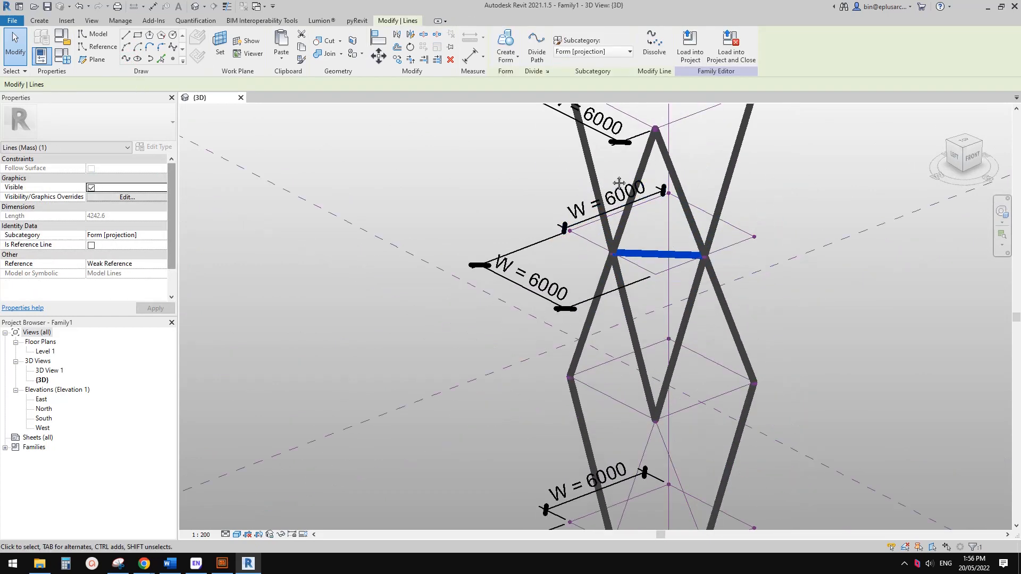
Connect the fifth rectangle's front corner to the top rectangle's left-front side point with a spline model line.
middle_drag(620, 185, 601, 331)
scroll(622, 238, down, 1)
click(629, 249)
scroll(630, 234, down, 1)
middle_drag(631, 205, 614, 278)
shift+middle_drag(614, 278, 654, 235)
scroll(624, 238, up, 1)
click(582, 217)
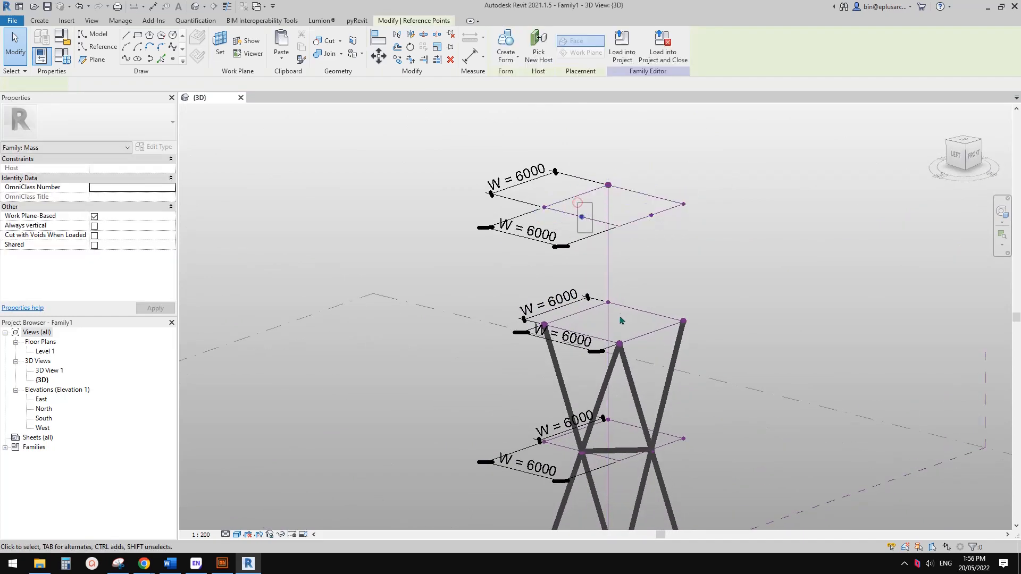
ctrl+click(632, 359)
scroll(526, 337, up, 1)
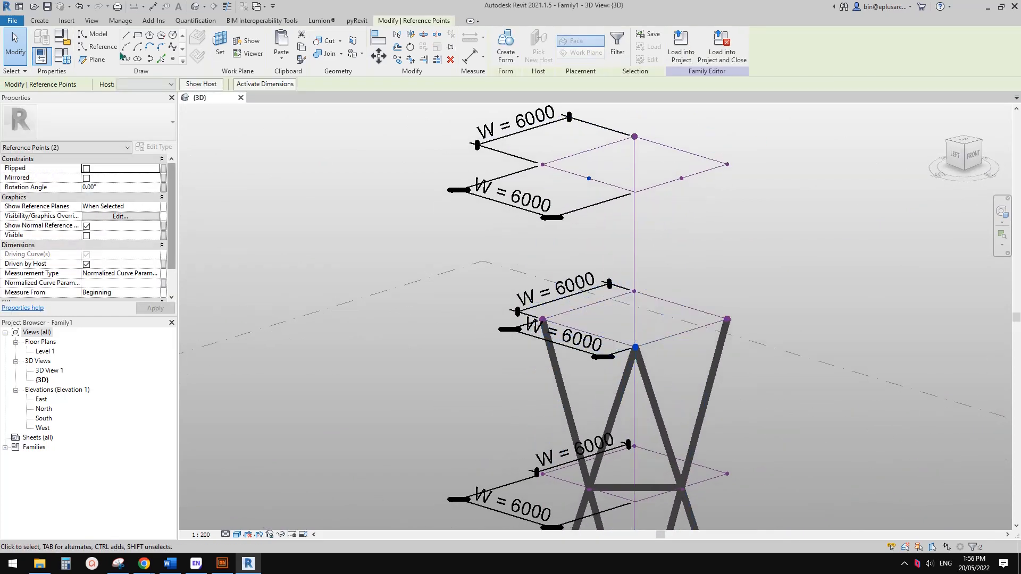
middle_drag(650, 248, 644, 249)
Connect the fifth rectangle's front corner to the top rectangle's right-front side point with a spline model line.
click(676, 180)
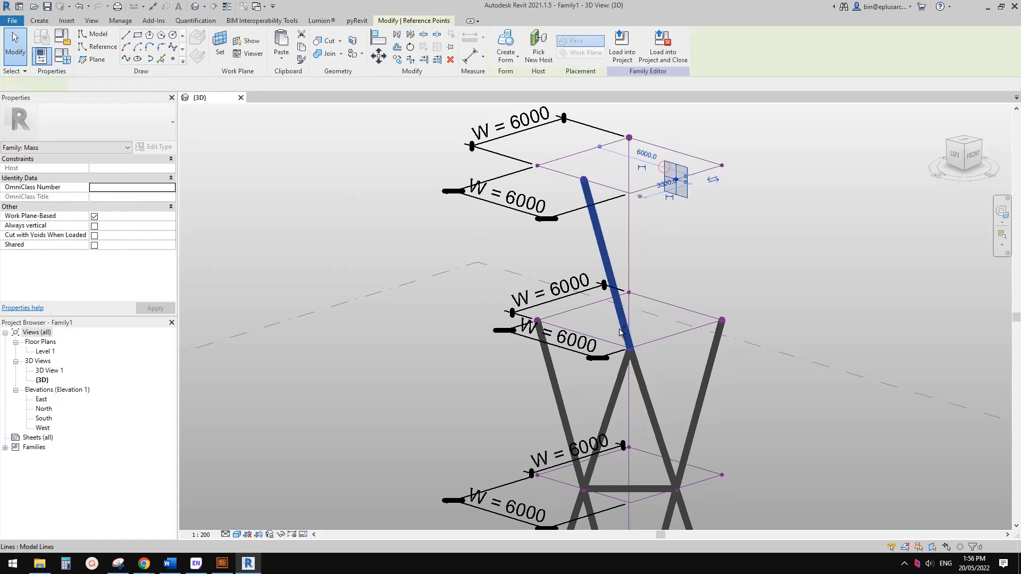
drag(653, 366, 653, 367)
click(124, 59)
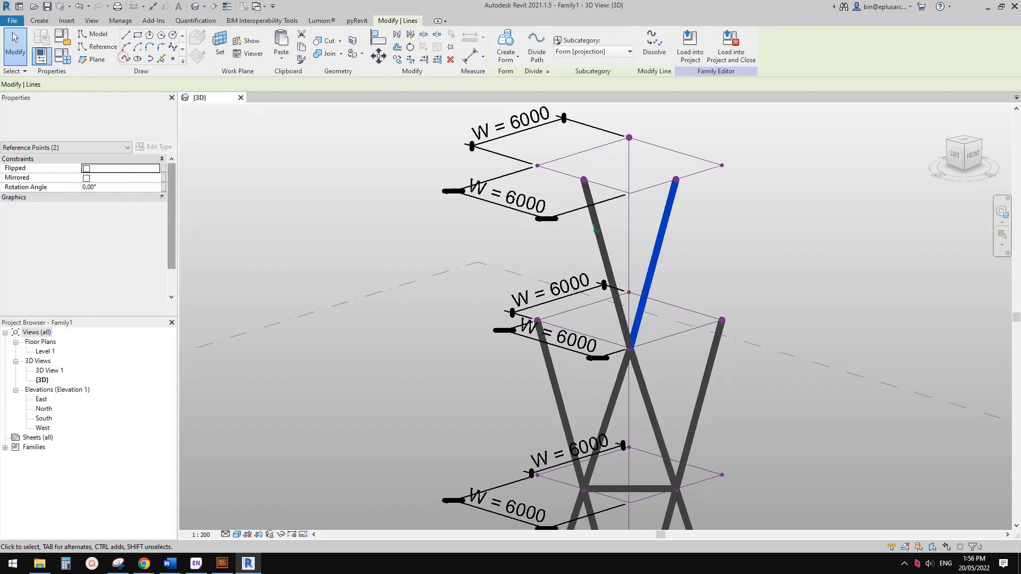
click(538, 156)
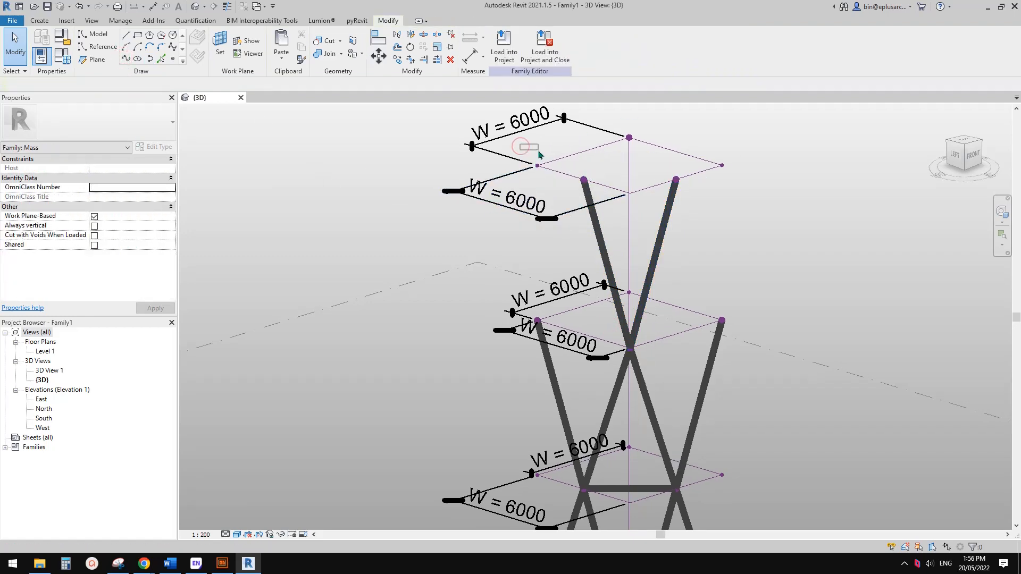
Connect the fifth rectangle's left and right corners to the top rectangle's left-front and right-front side points with spline model lines.
click(580, 176)
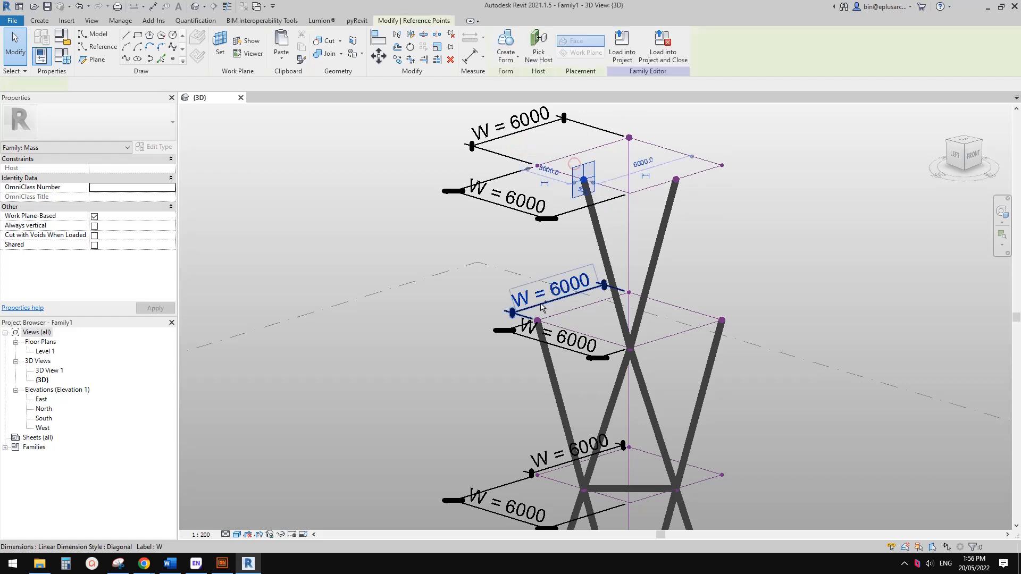
ctrl+click(538, 320)
click(125, 59)
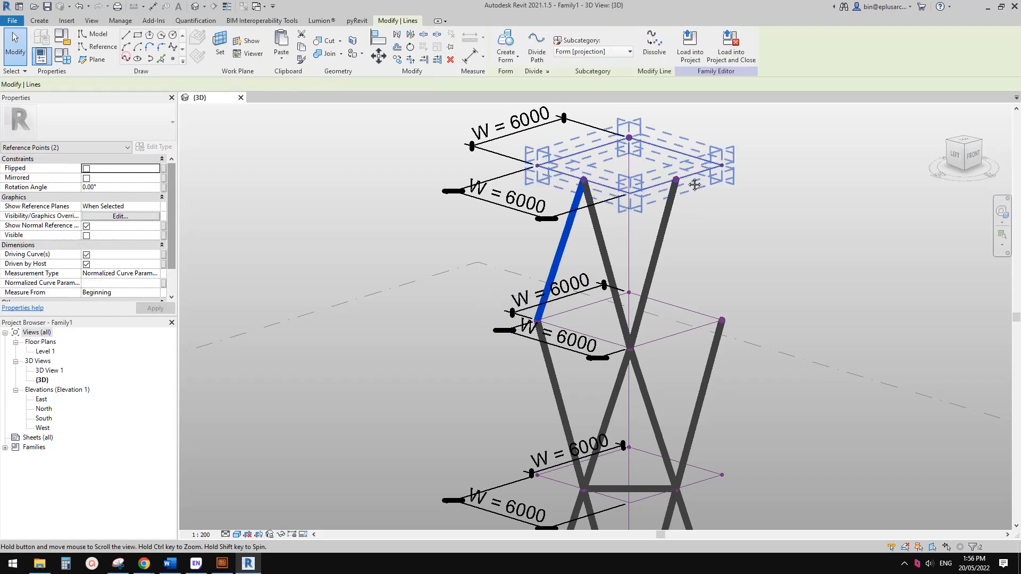
click(675, 180)
click(126, 59)
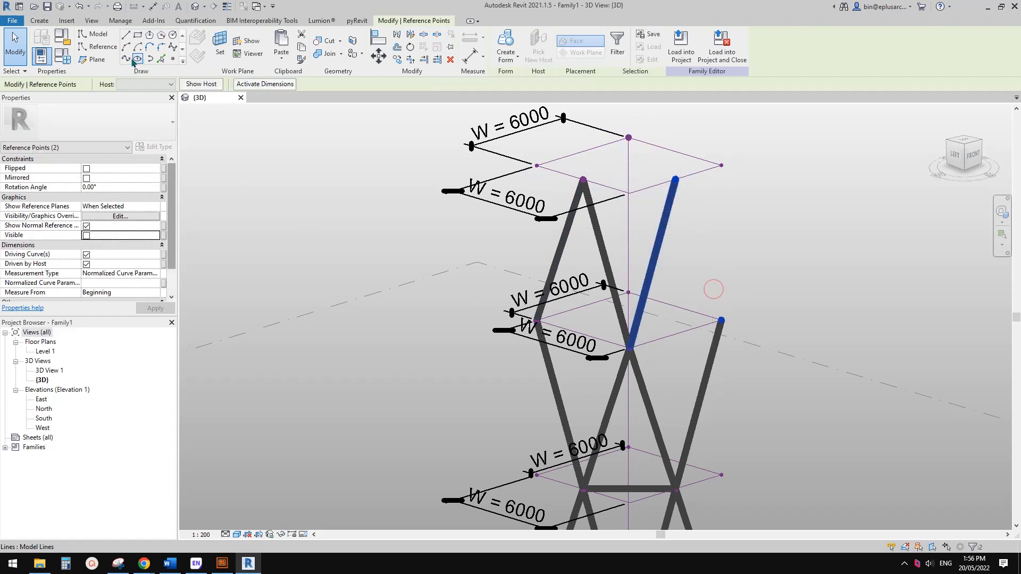
Connect the top rectangle's two front side points with a horizontal Spline Through Points and make it a reference line.
click(574, 161)
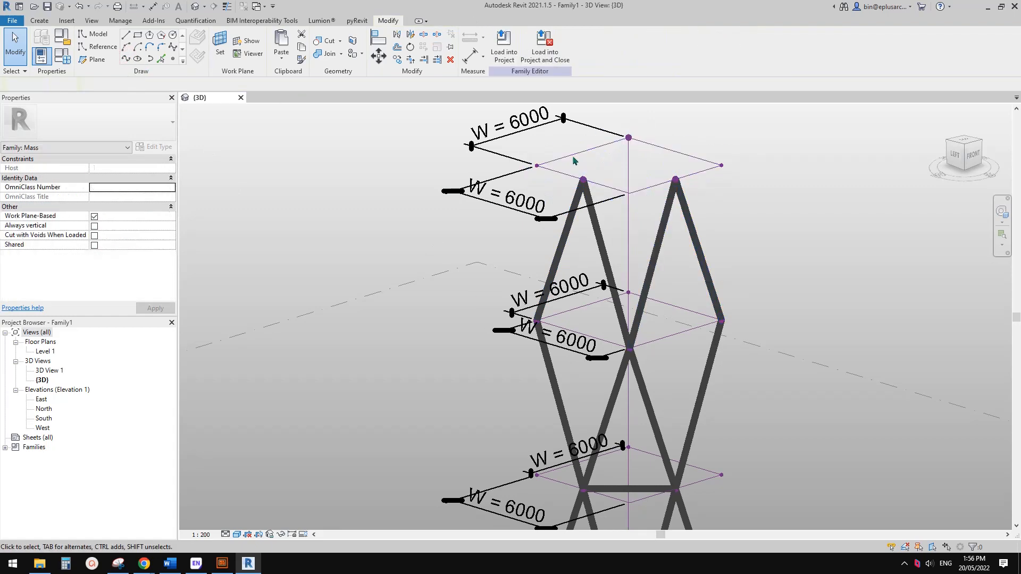
click(125, 59)
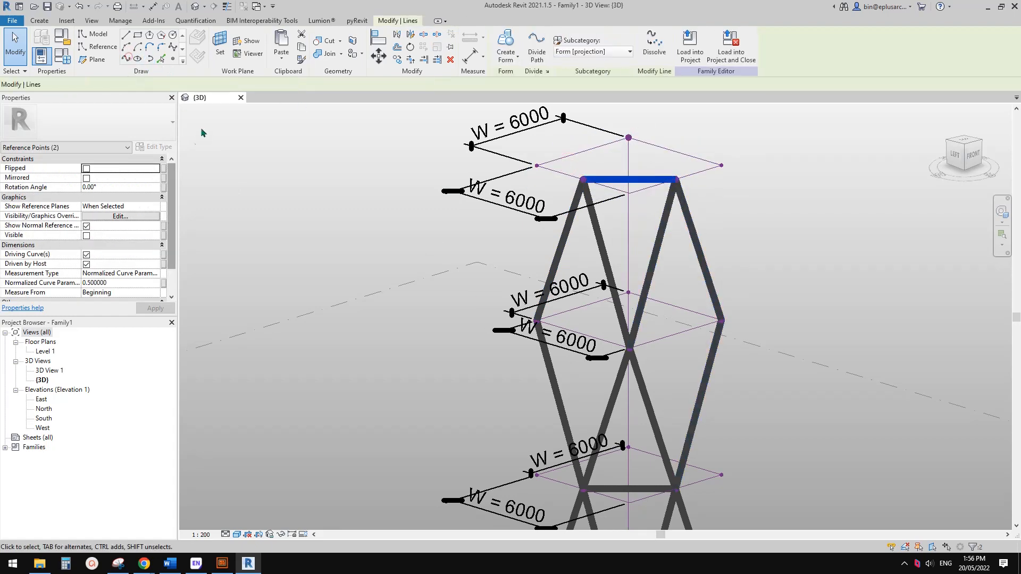
click(92, 245)
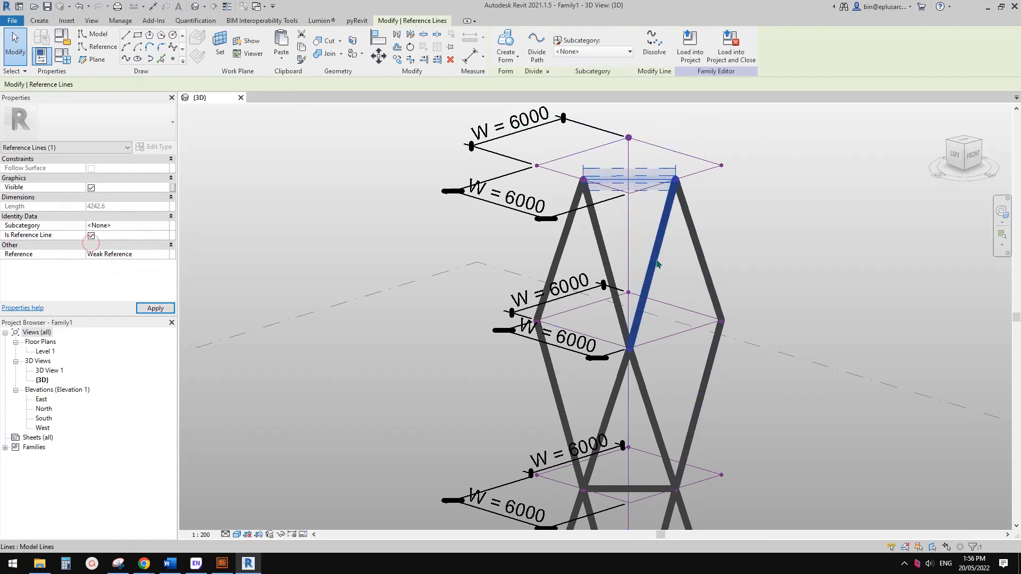
Select the whole tower, filter the selection to Lines (Mass) only, and convert those model lines to reference lines.
scroll(665, 266, down, 4)
click(726, 290)
shift+middle_drag(679, 291, 667, 215)
click(712, 240)
scroll(711, 240, down, 2)
scroll(667, 215, up, 1)
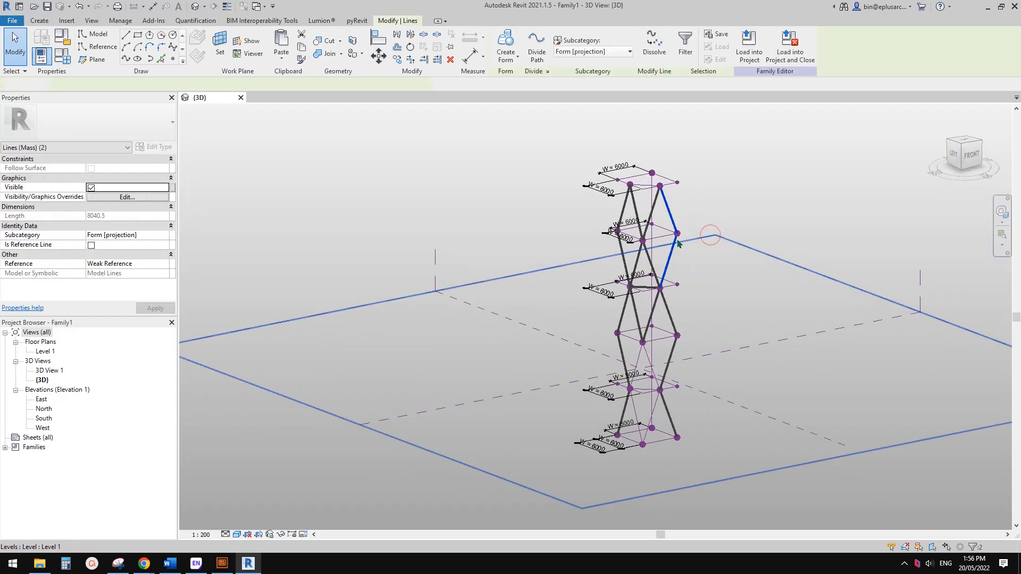
click(604, 198)
drag(518, 139, 744, 467)
click(531, 47)
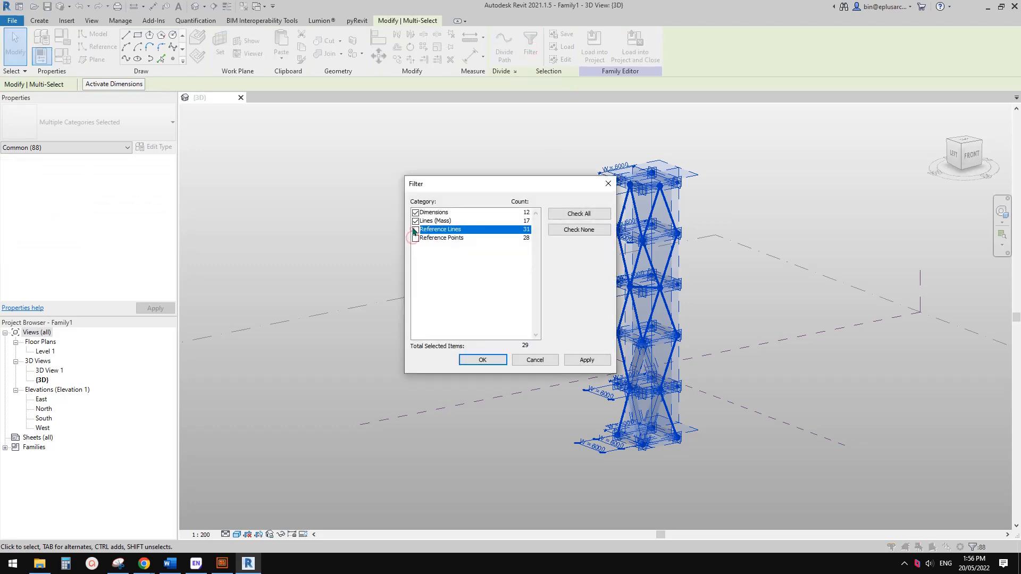
click(499, 363)
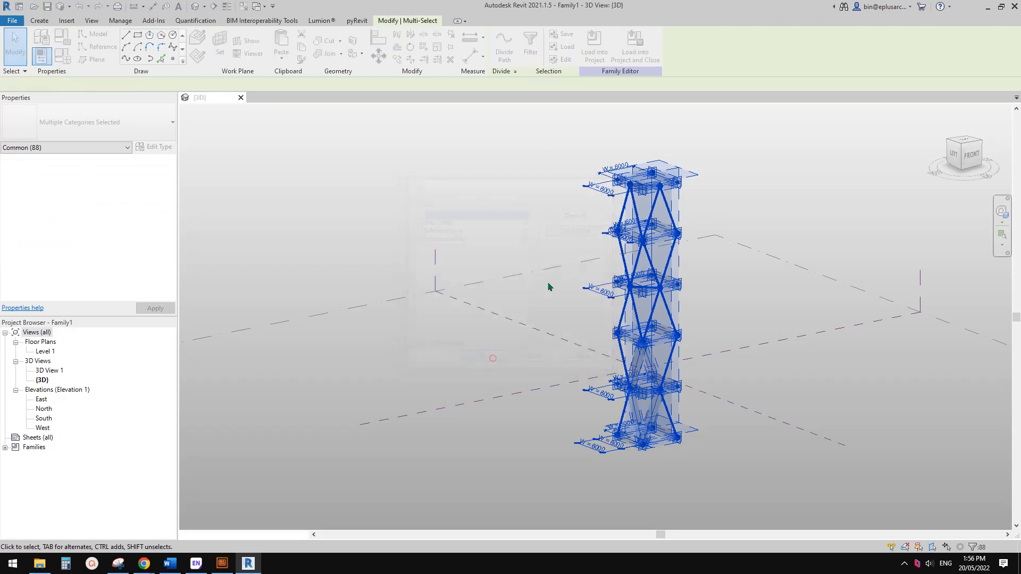
click(92, 245)
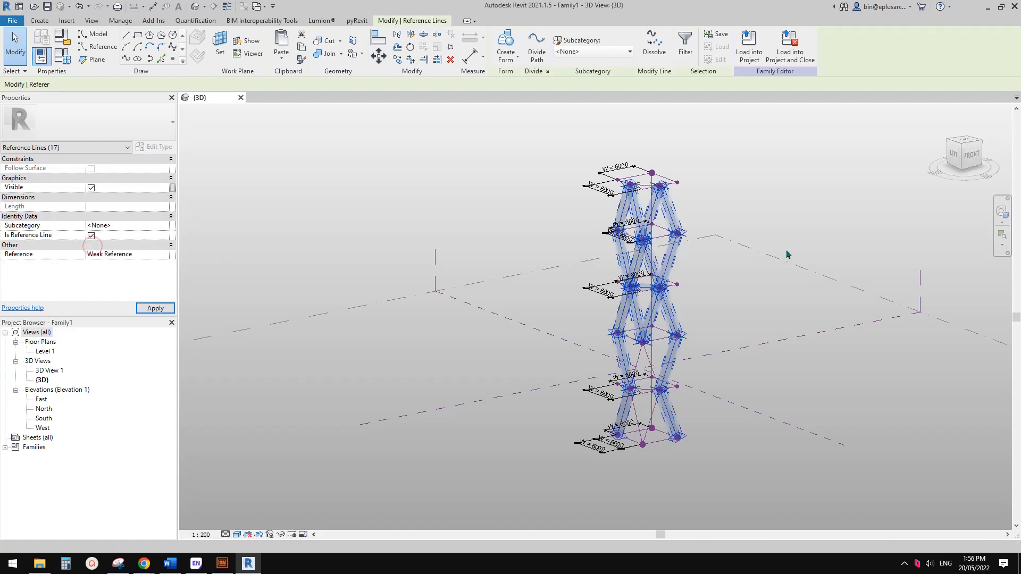
click(792, 269)
Create a flat surface form from the three reference lines bounding the lowest inverted triangle on the tower's front.
shift+middle_drag(658, 326, 697, 356)
scroll(662, 352, up, 4)
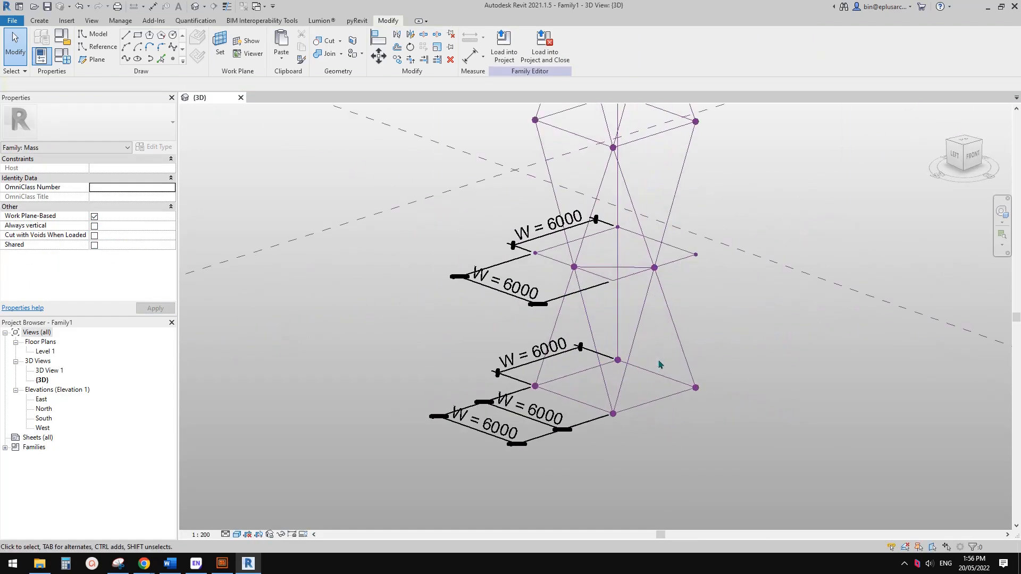
key(Tab)
click(658, 331)
shift+middle_drag(658, 331, 617, 274)
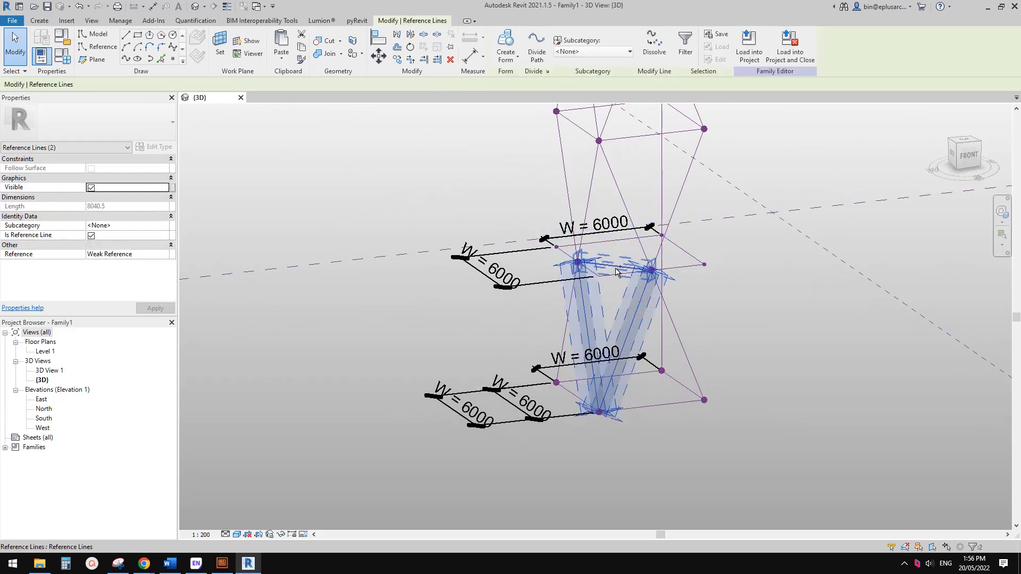
click(506, 42)
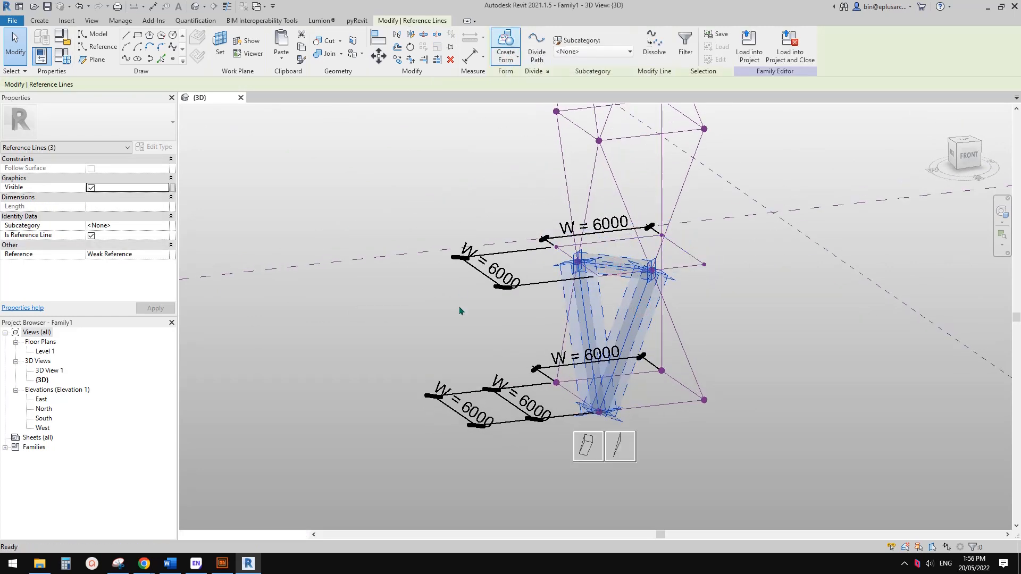
click(624, 452)
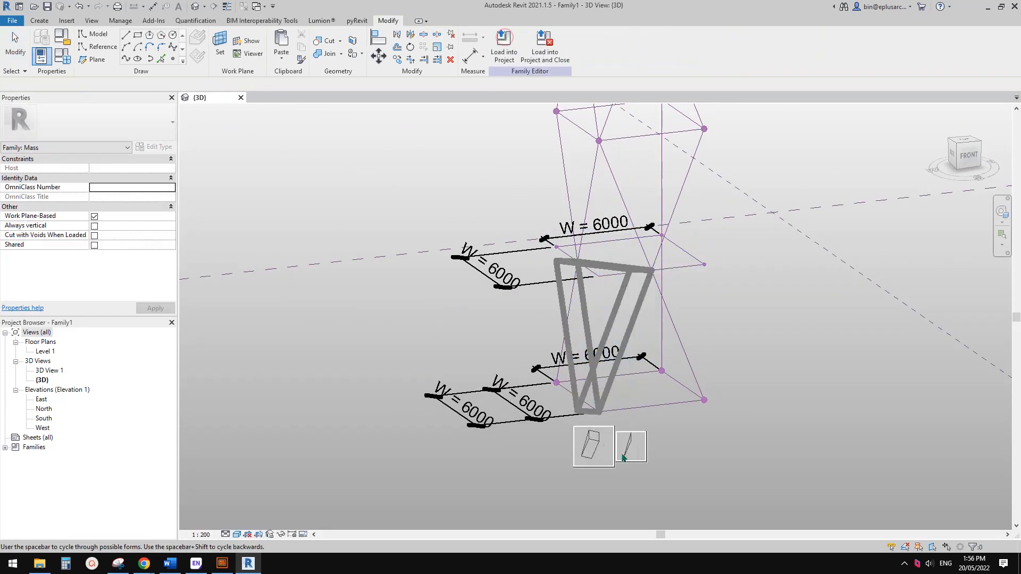
click(674, 330)
click(754, 361)
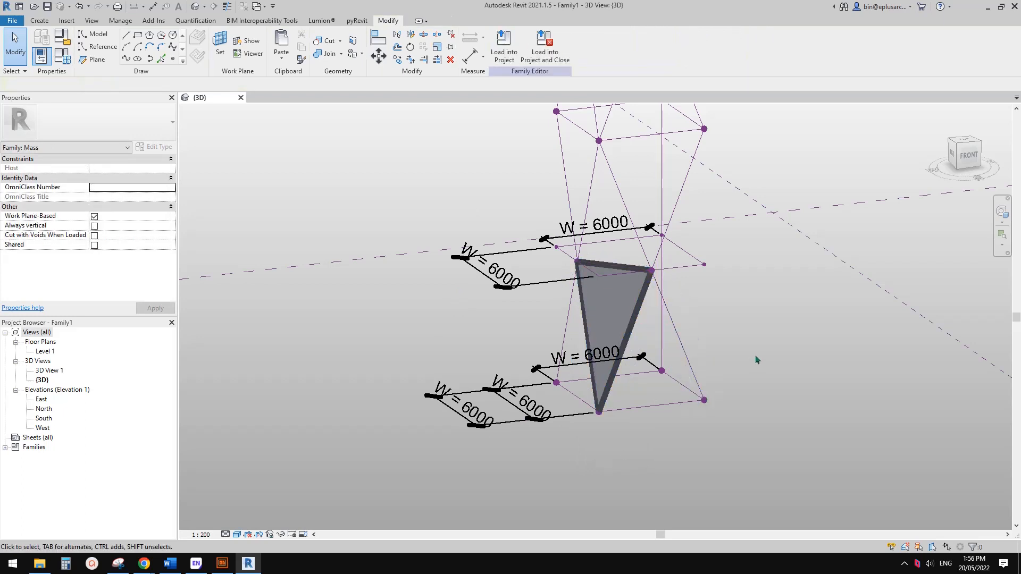
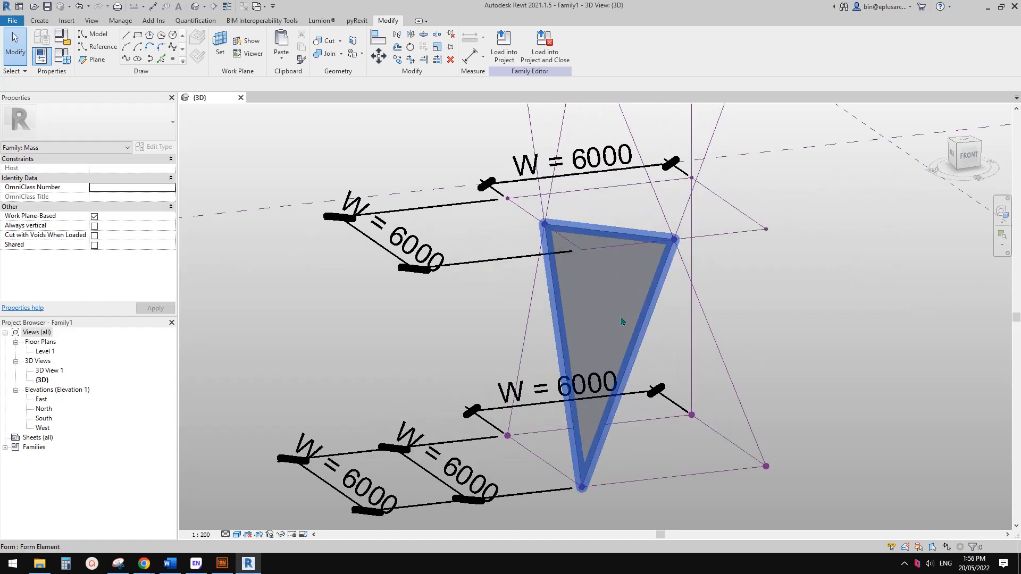
Divide the surface of the lowest inverted triangular form.
key(Escape)
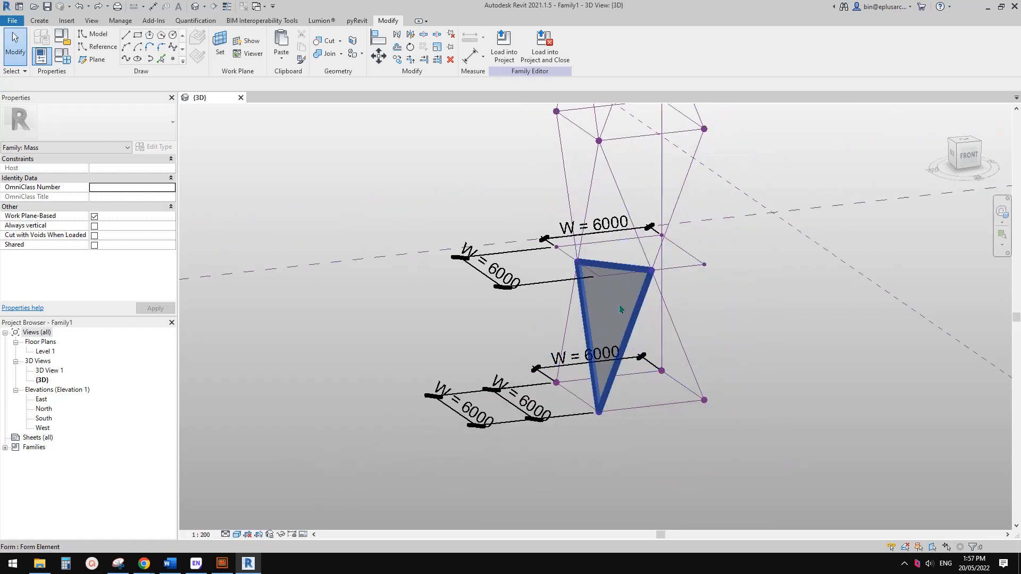
click(620, 311)
scroll(620, 312, up, 1)
shift+middle_drag(622, 316, 656, 285)
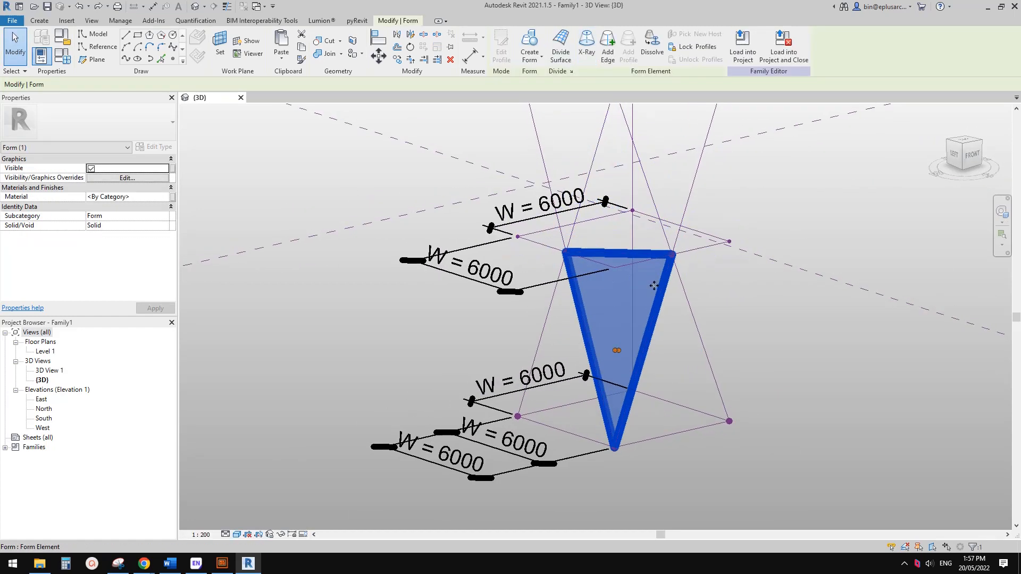
key(Escape)
click(612, 308)
scroll(632, 319, up, 2)
scroll(612, 322, down, 1)
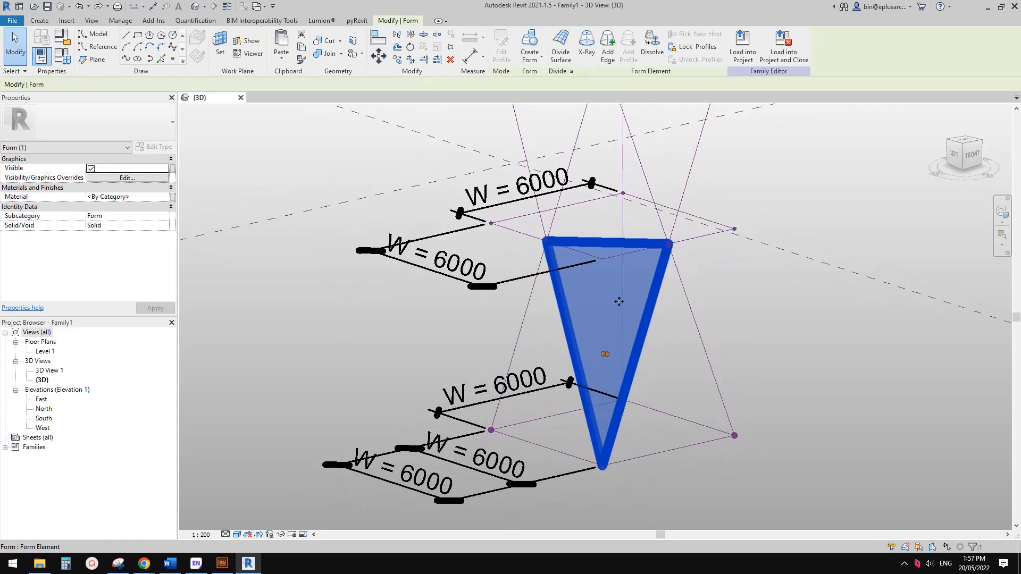
key(Escape)
click(638, 320)
middle_drag(611, 309, 609, 312)
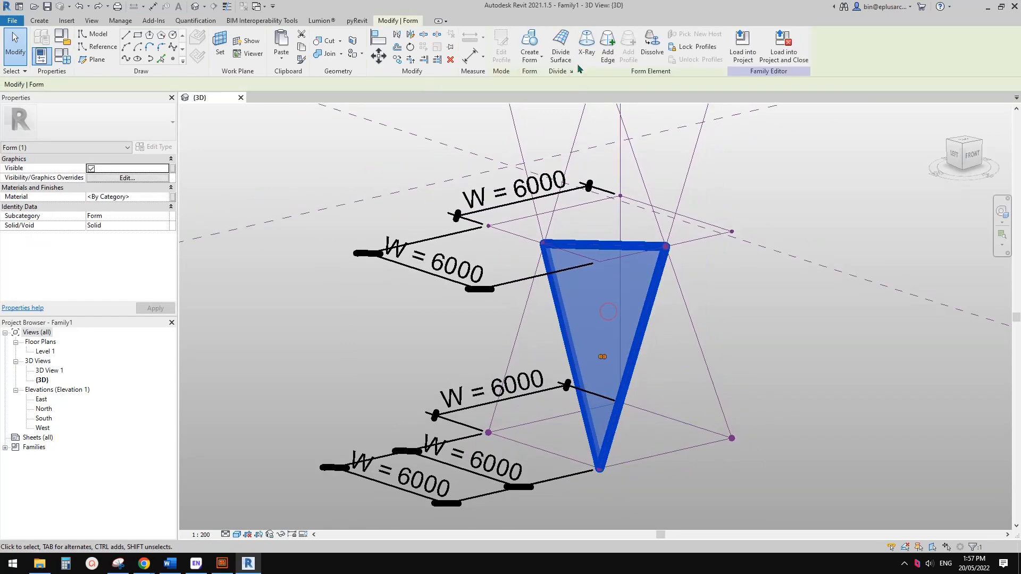
click(567, 50)
Try the Triangle (flat) pattern on the divided triangular surface and view it from another angle.
scroll(604, 269, up, 2)
scroll(604, 268, down, 1)
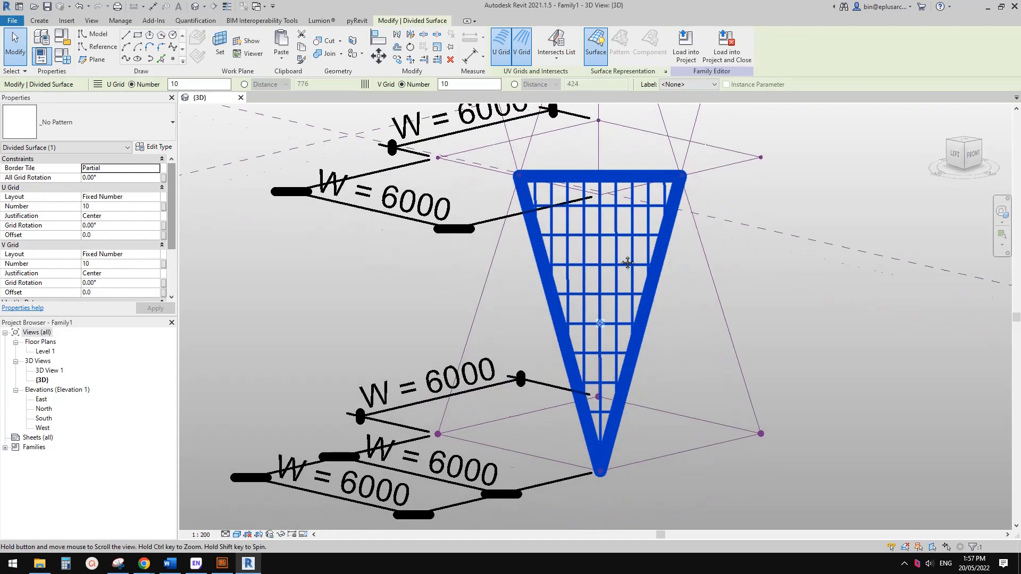
shift+middle_drag(647, 349, 589, 334)
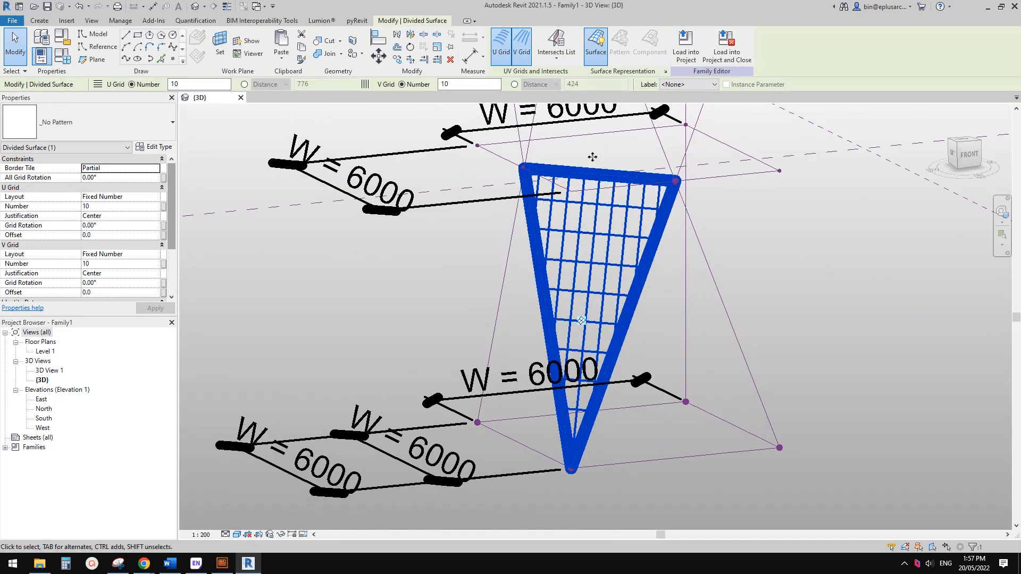
click(140, 123)
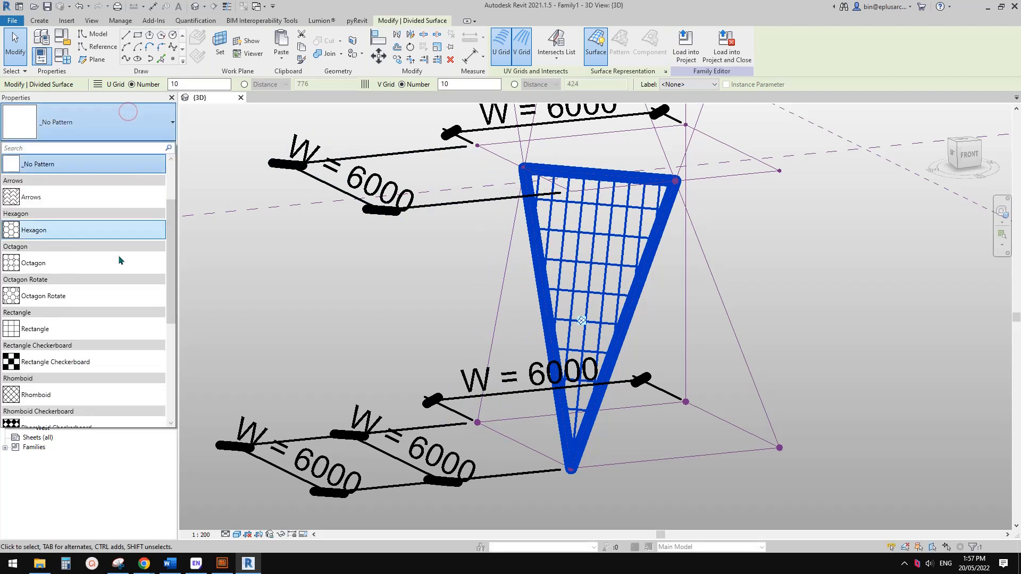
scroll(118, 266, down, 3)
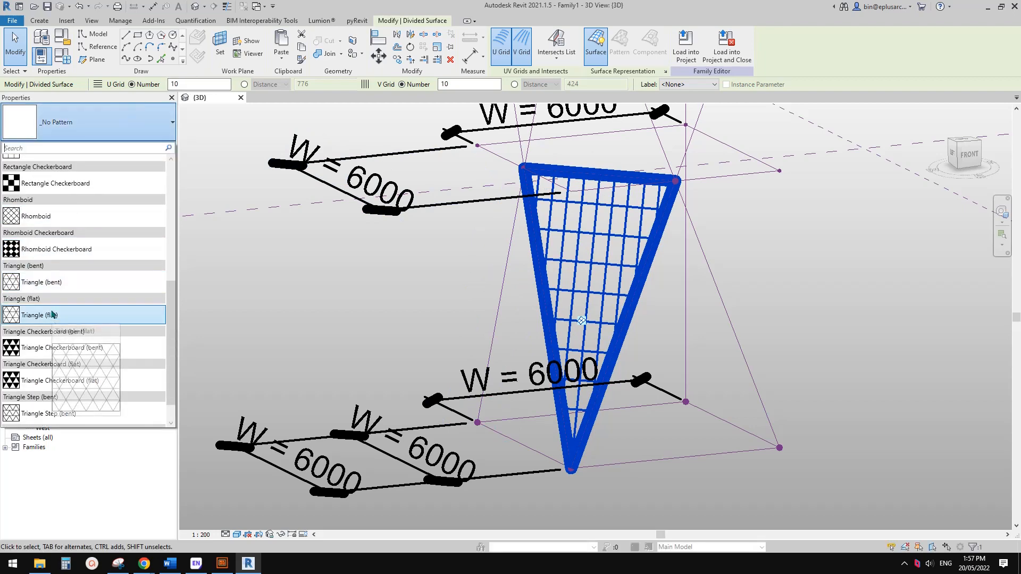
click(73, 319)
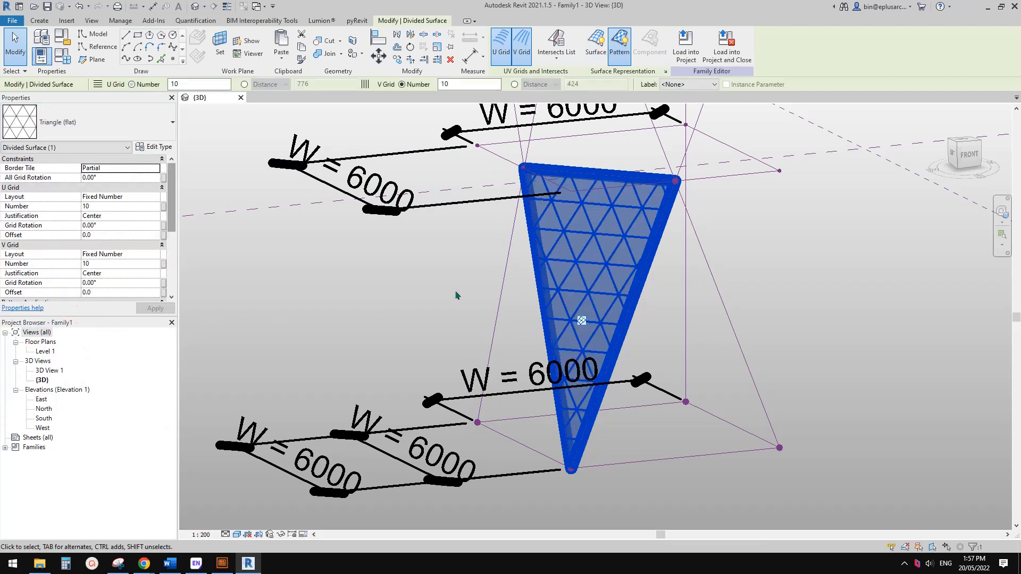
shift+middle_drag(524, 298, 612, 191)
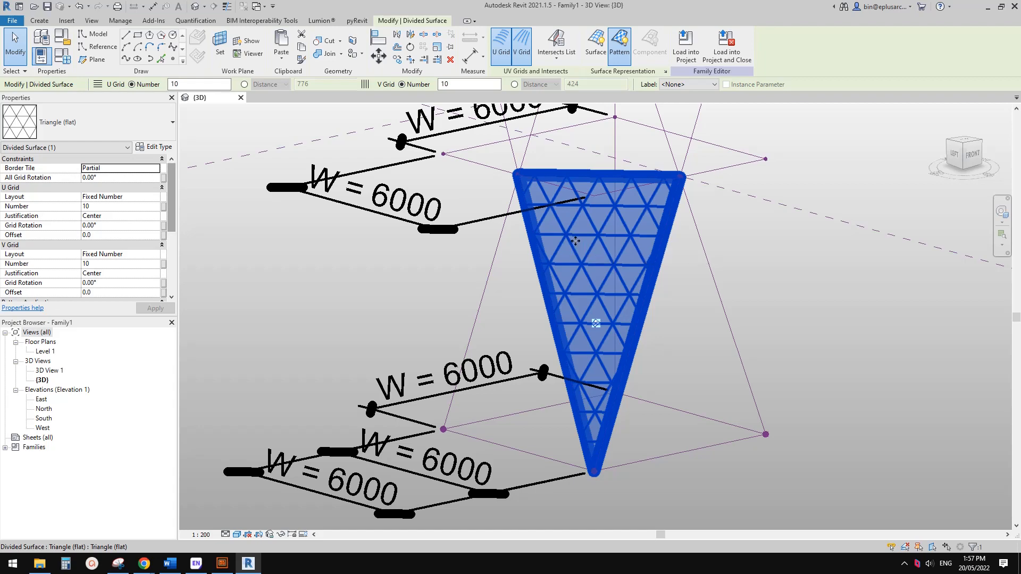
Try the Rectangle pattern on the divided triangular surface.
click(85, 122)
scroll(97, 278, up, 2)
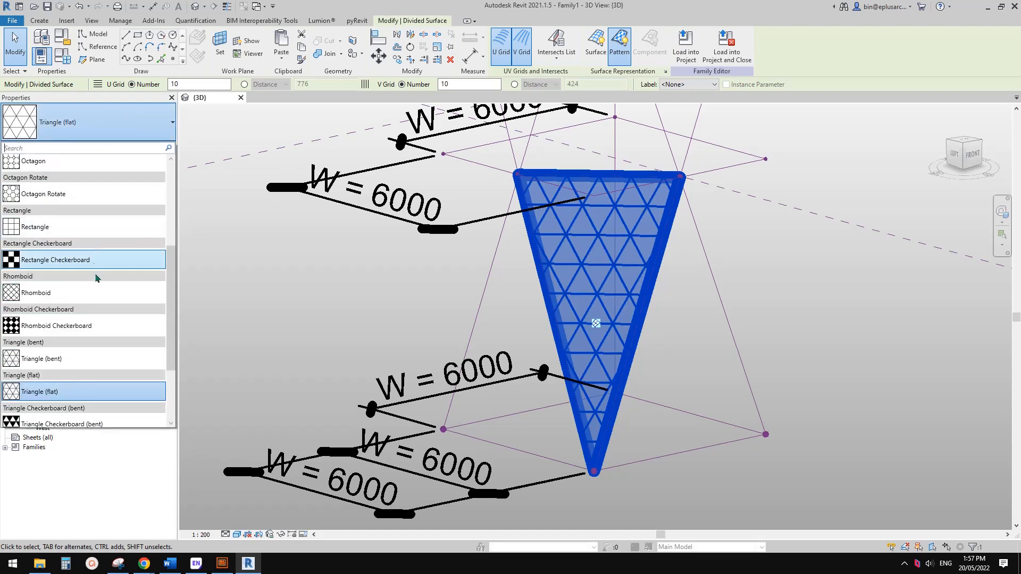
scroll(78, 298, up, 1)
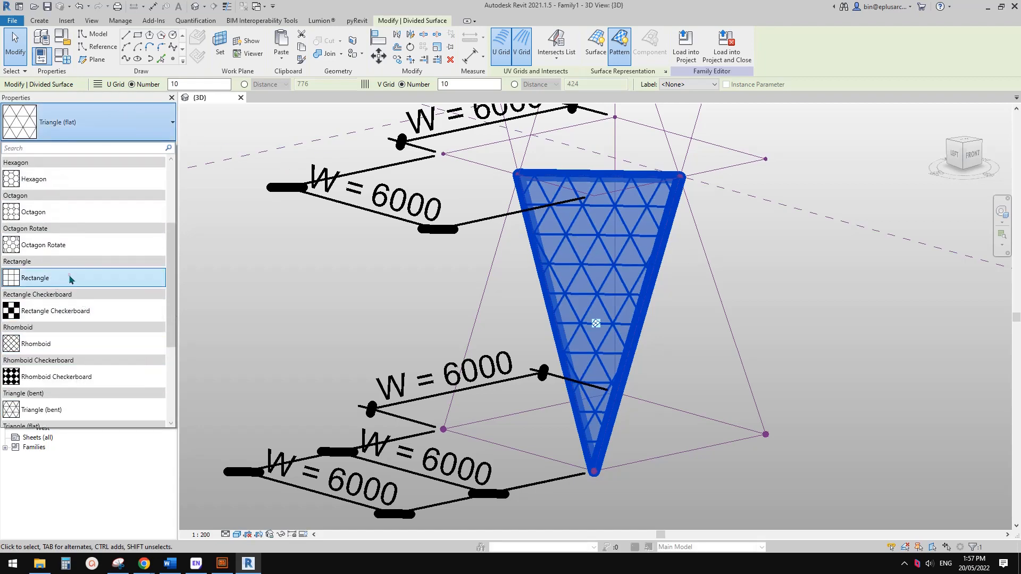
click(53, 279)
Apply the Rhomboid pattern to the divided triangular surface.
click(103, 108)
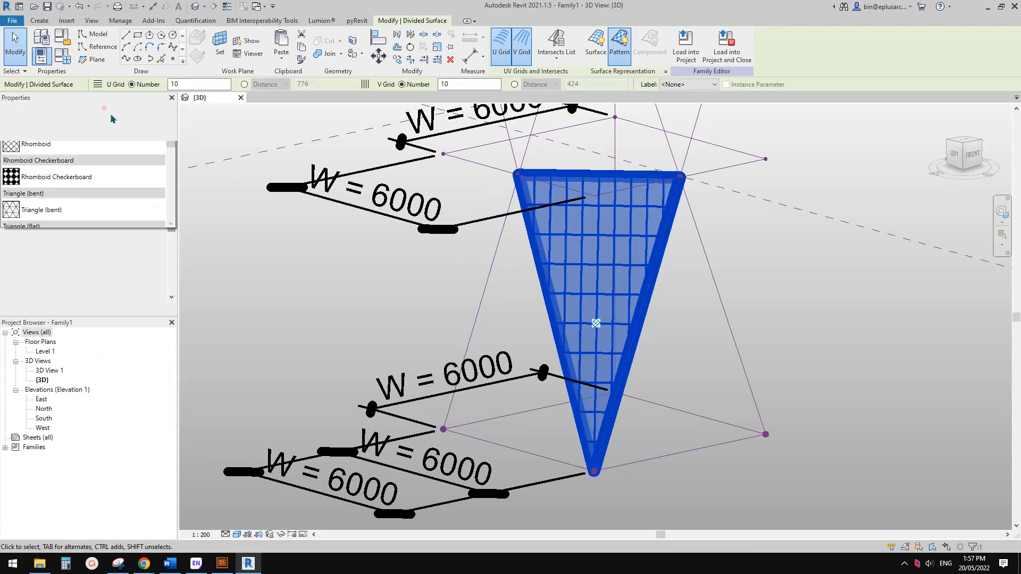
scroll(70, 318, down, 2)
click(63, 292)
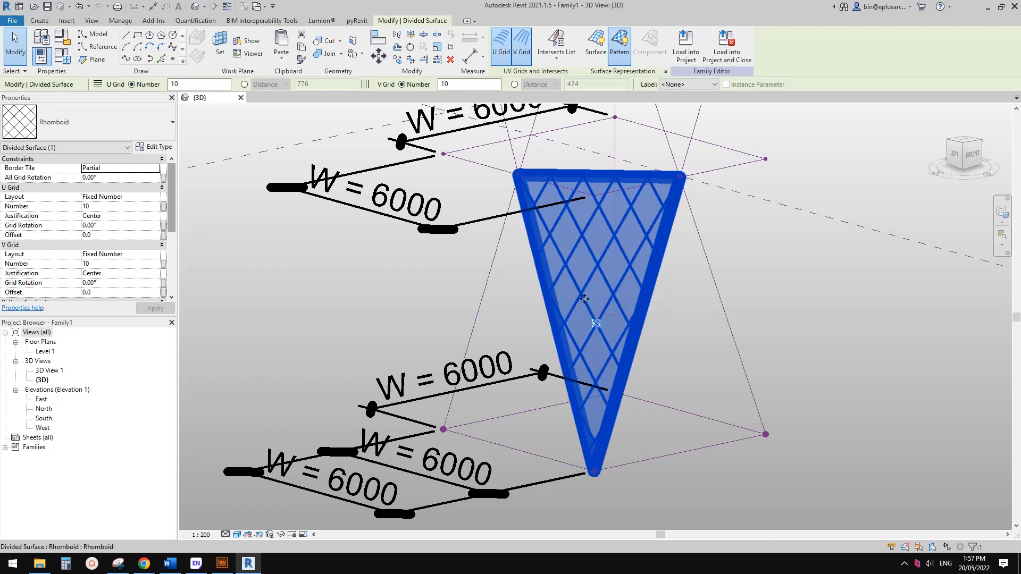
Delete the Rhomboid-patterned divided surface and the inverted triangular form beneath it.
shift+middle_drag(584, 310, 633, 319)
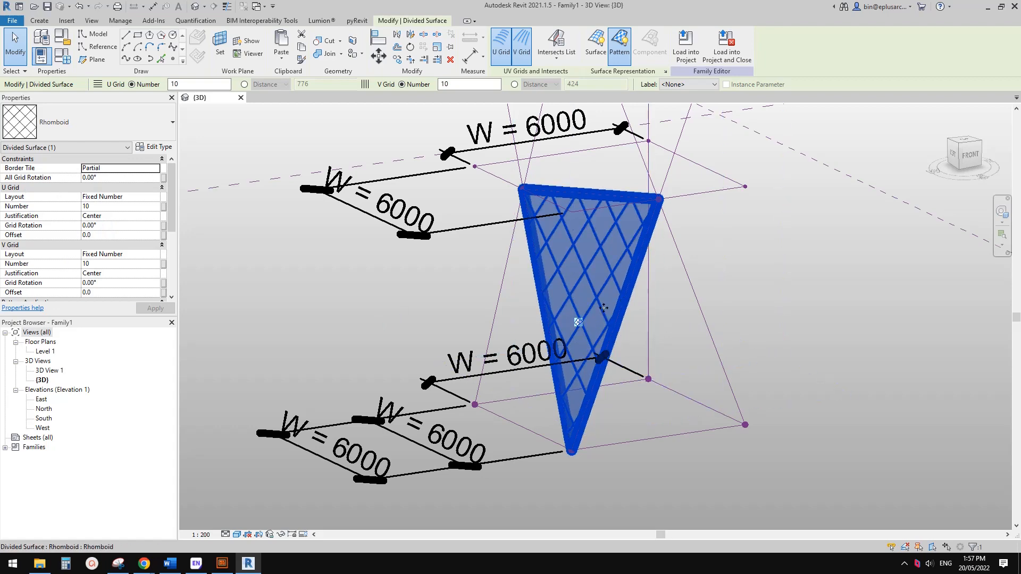
shift+middle_drag(747, 388, 667, 390)
scroll(667, 391, up, 1)
click(665, 275)
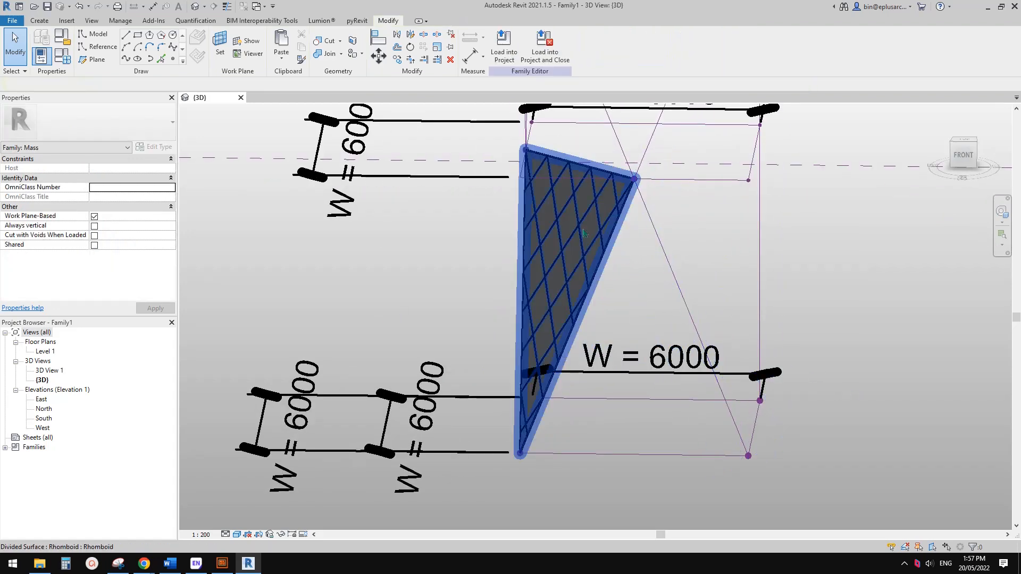
click(606, 249)
key(Delete)
click(589, 246)
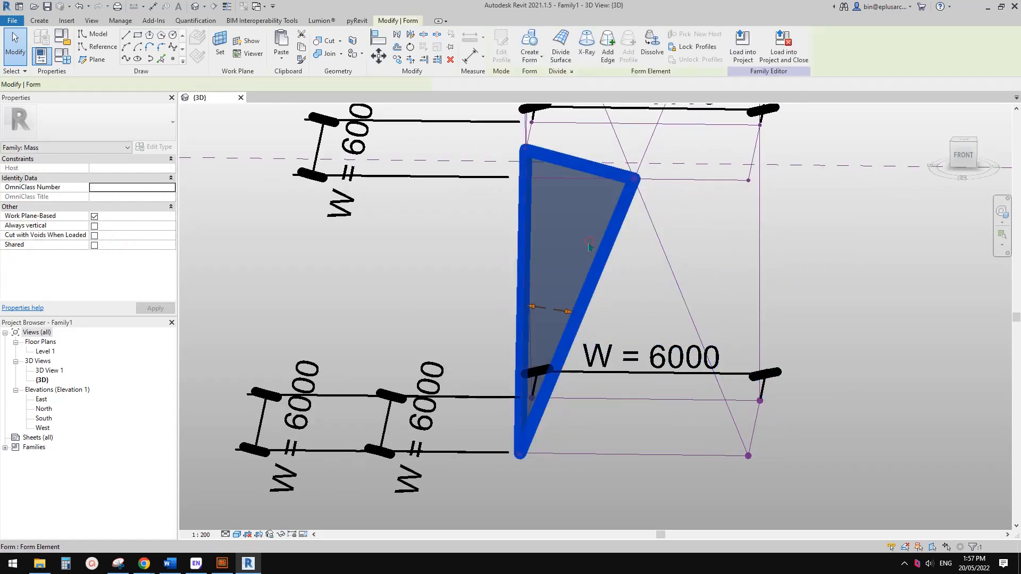
key(Delete)
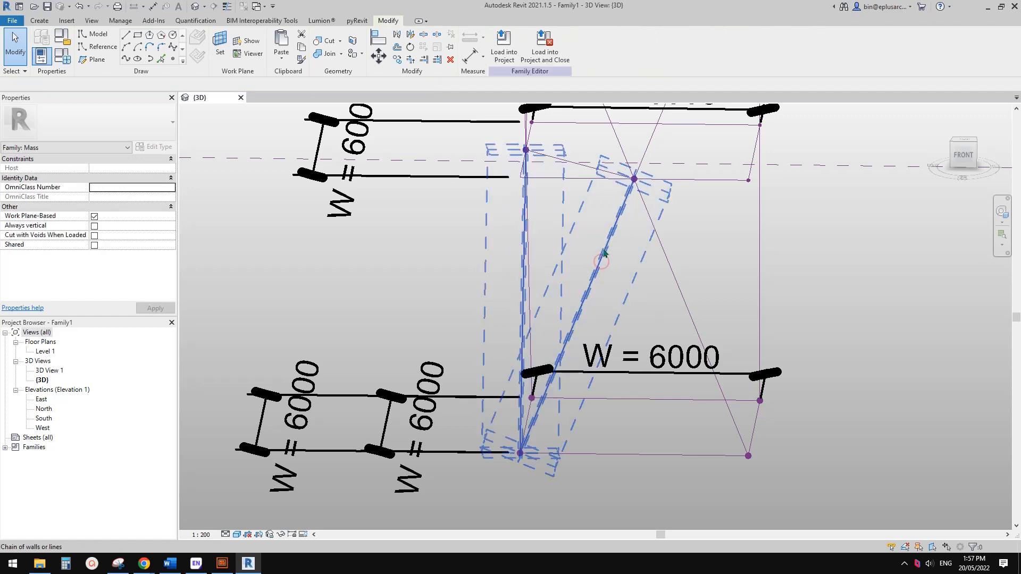
Create a triangular form from the three reference lines bounding the lowest upright triangle on the front face.
click(603, 250)
ctrl+click(669, 259)
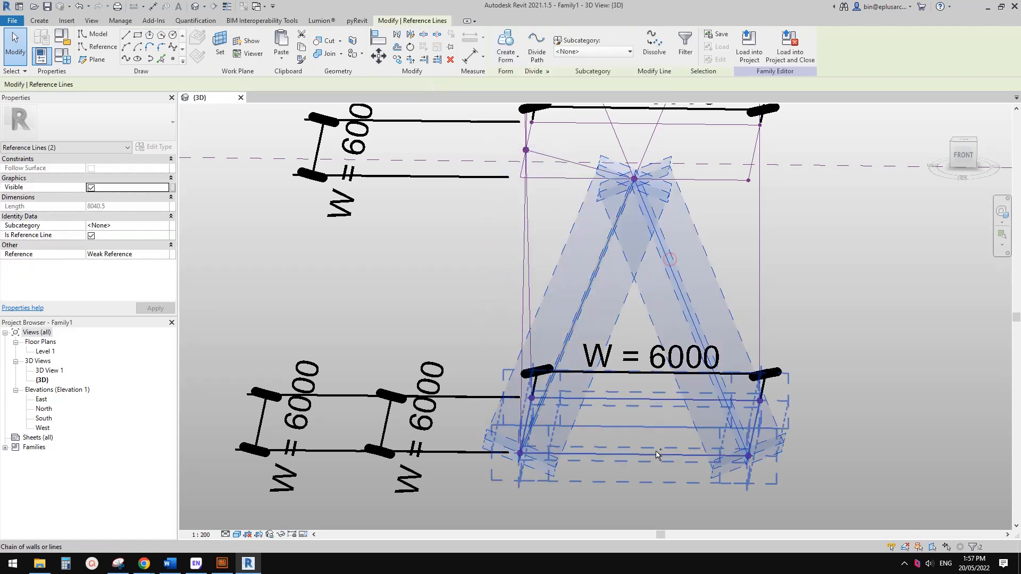
ctrl+click(658, 454)
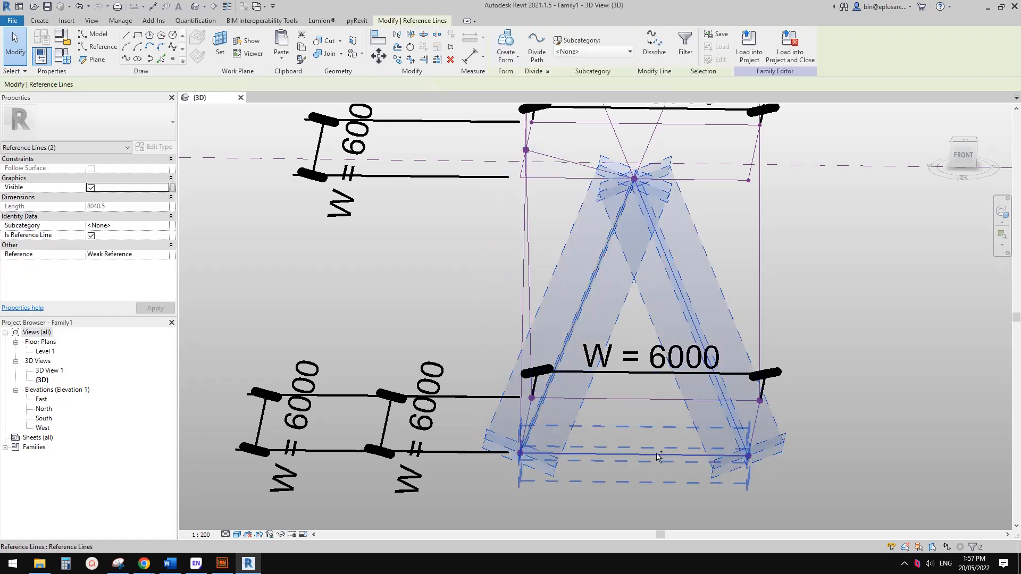
click(505, 45)
shift+middle_drag(597, 394, 658, 342)
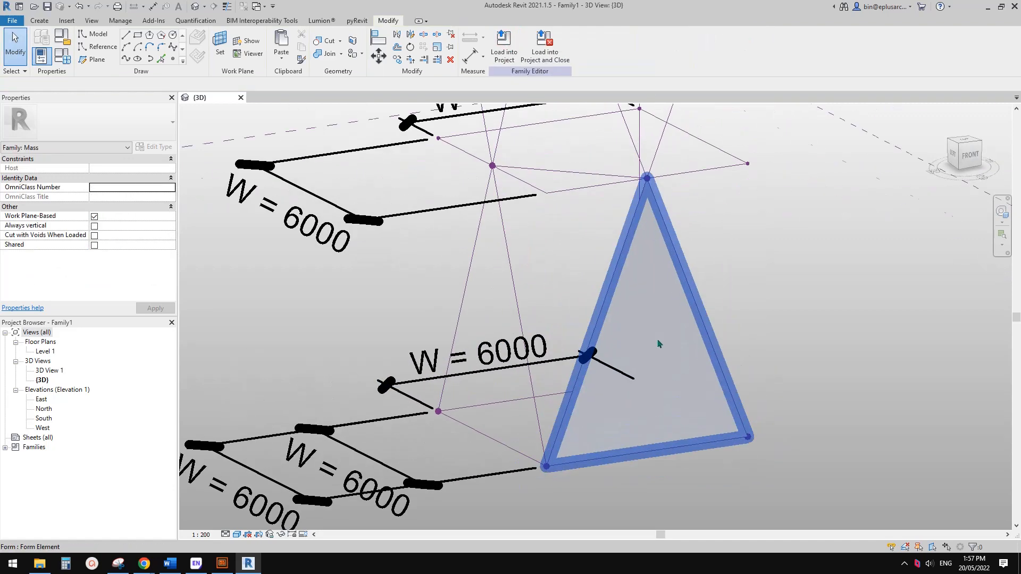
Divide the surface of the upright triangular form into a U and V grid.
click(654, 322)
click(562, 47)
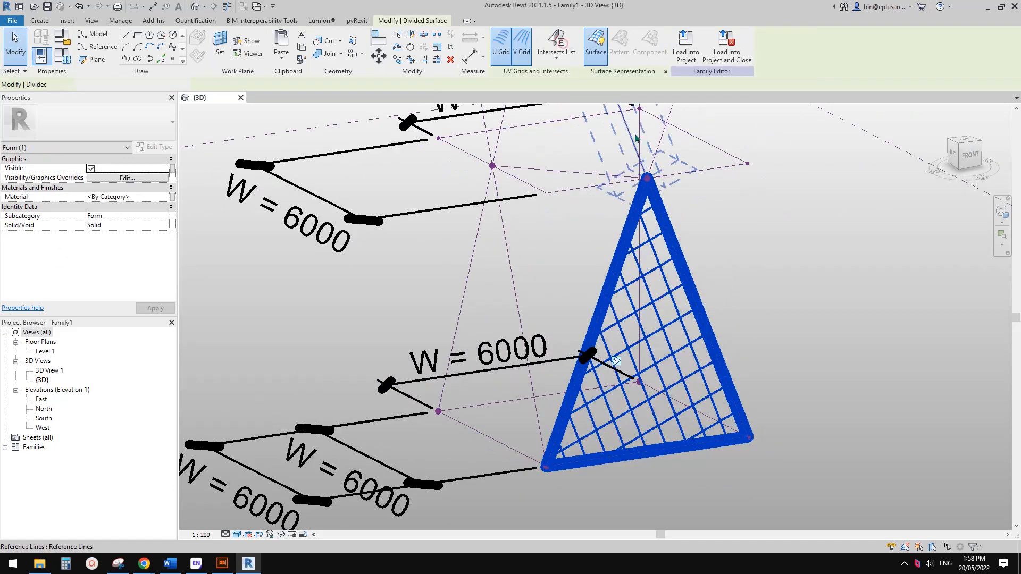
shift+middle_drag(708, 297, 811, 266)
shift+middle_drag(763, 311, 715, 381)
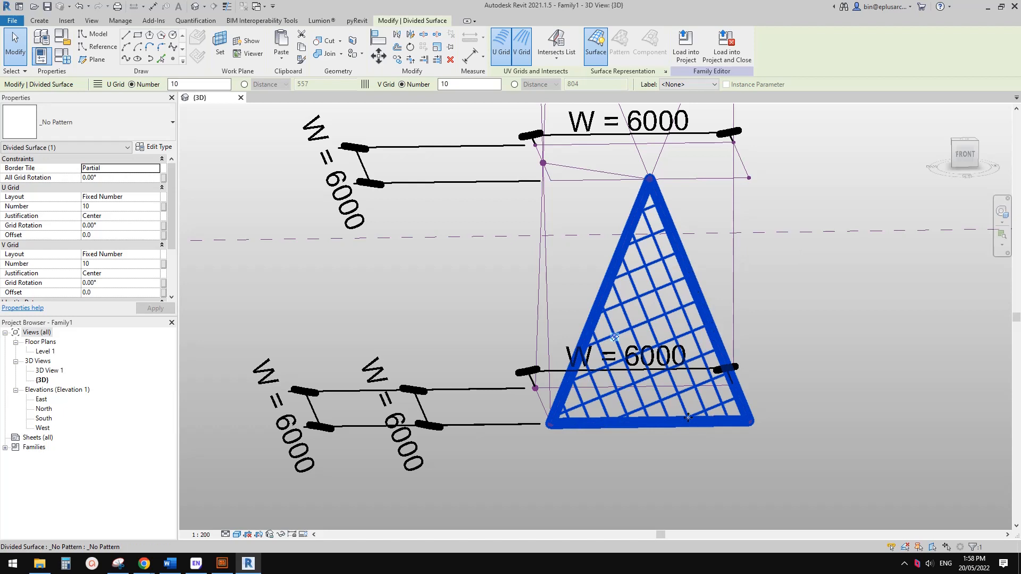
middle_drag(674, 371, 676, 371)
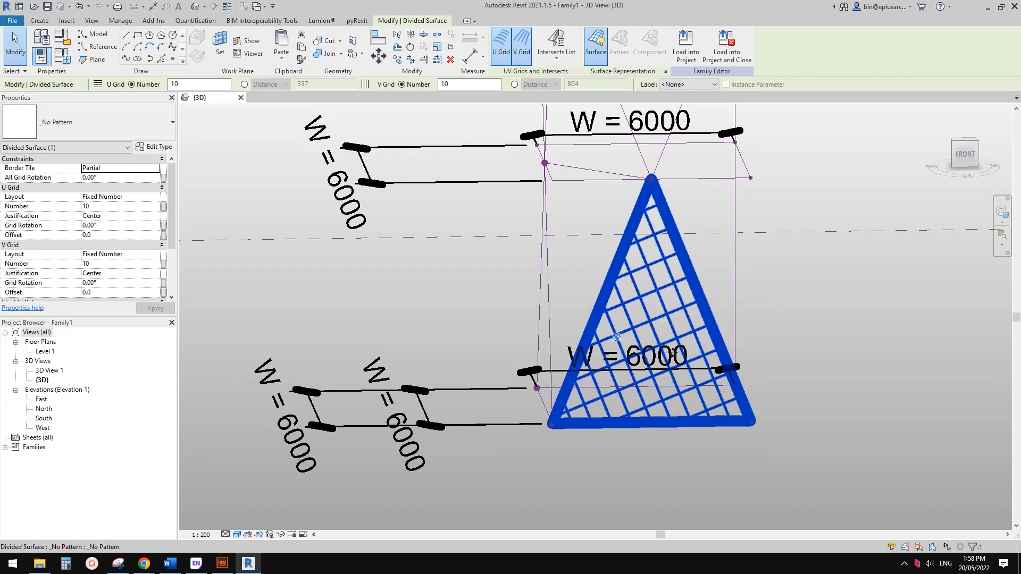
Try the Triangle (flat) pattern on the divided upright triangle and review its grid and pattern settings.
click(85, 122)
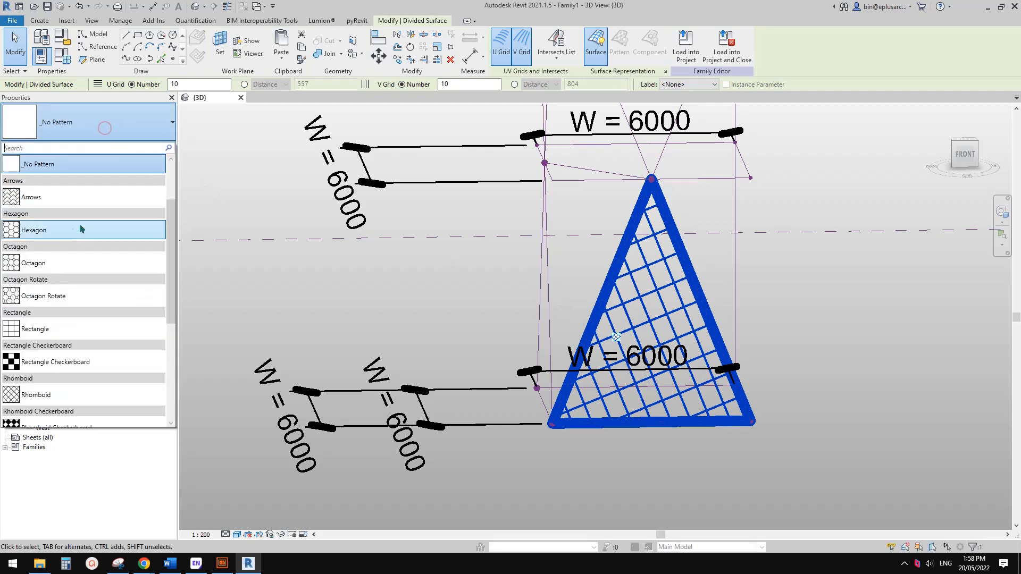
scroll(80, 303, down, 5)
click(63, 320)
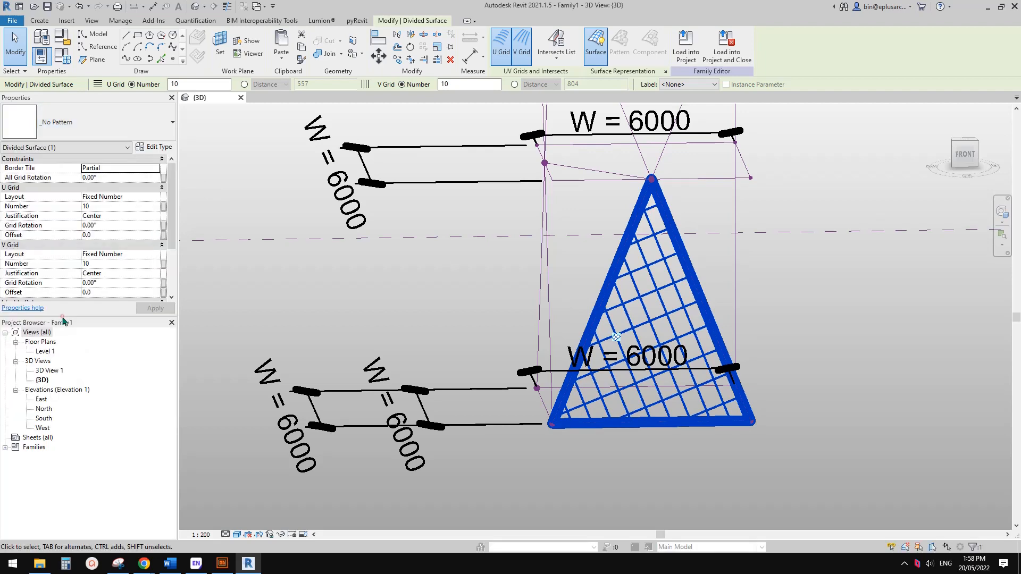
mouse_move(742, 402)
shift+middle_down()
mouse_move(750, 381)
mouse_move(761, 404)
mouse_move(751, 404)
shift+middle_up()
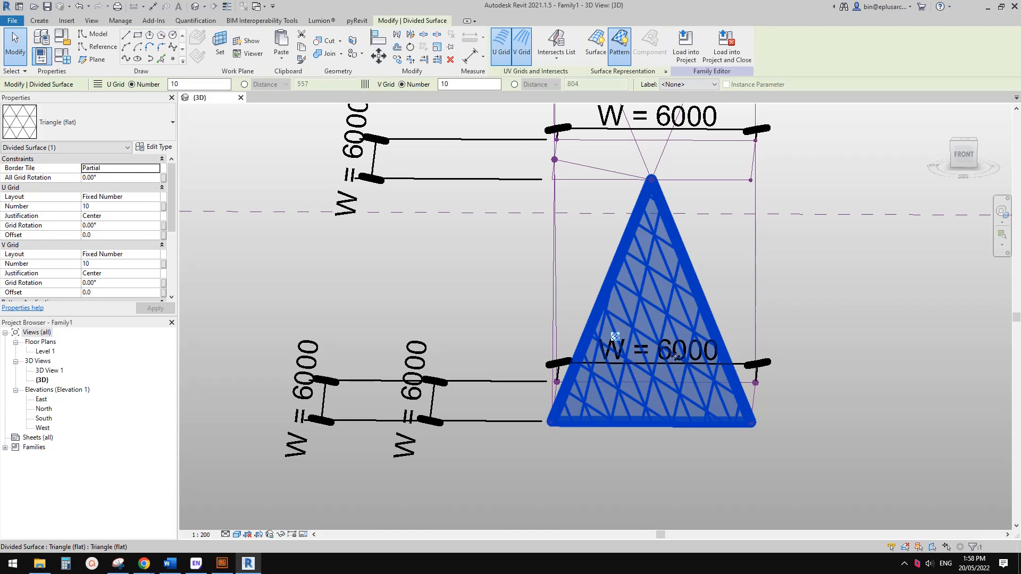
middle_drag(674, 356, 676, 367)
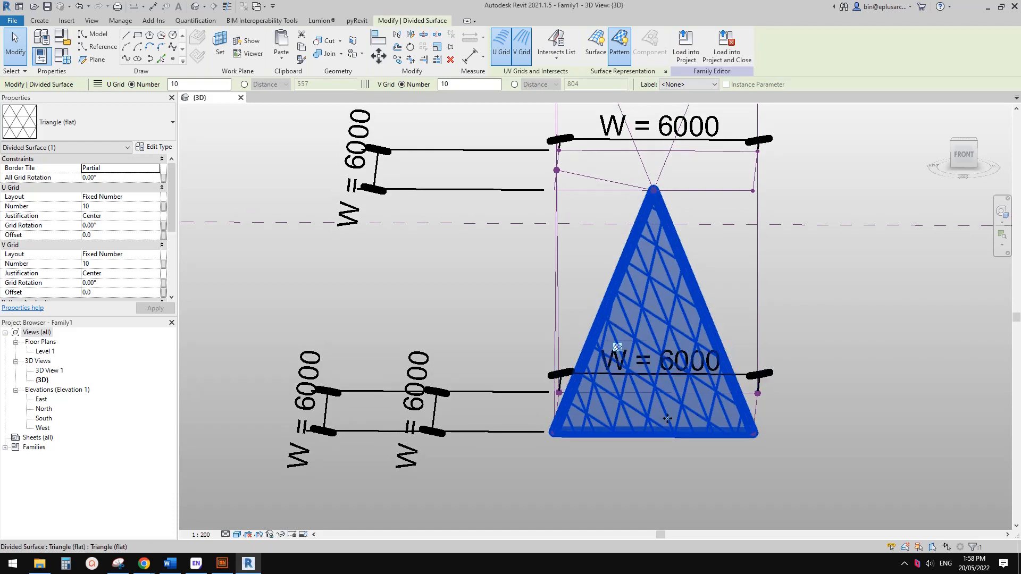
shift+middle_drag(688, 403, 711, 433)
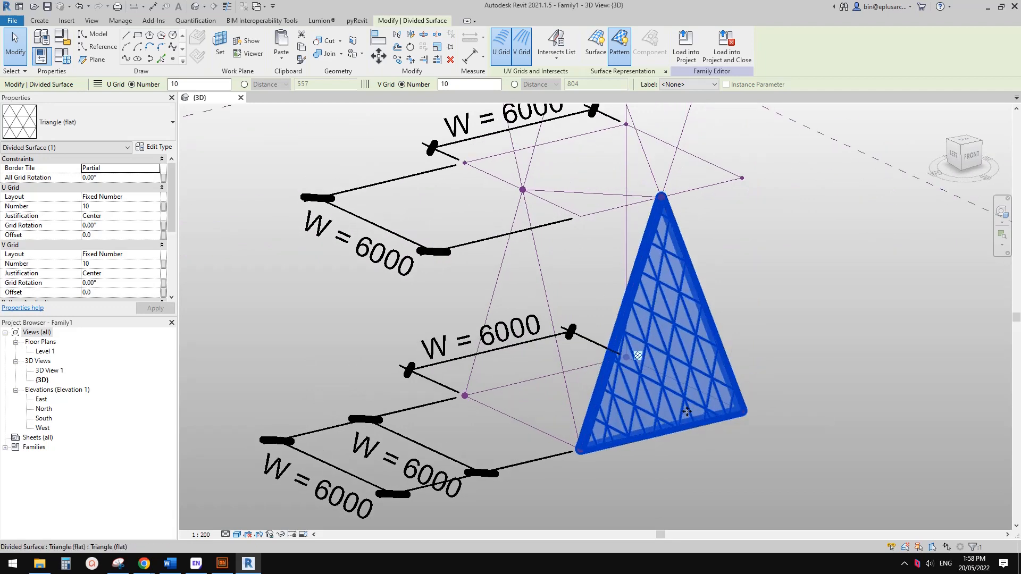
shift+middle_drag(686, 412, 688, 295)
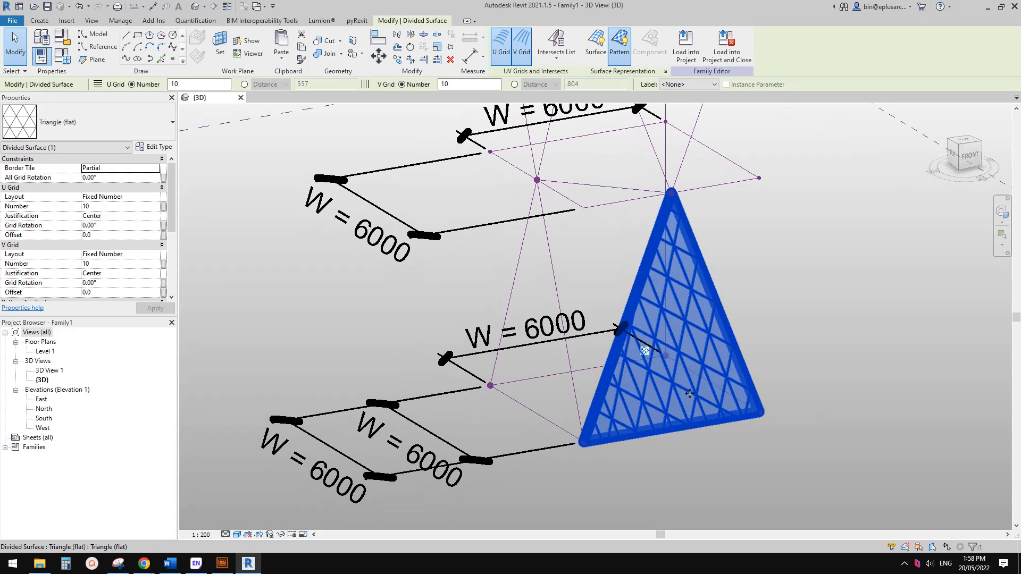
scroll(716, 362, up, 2)
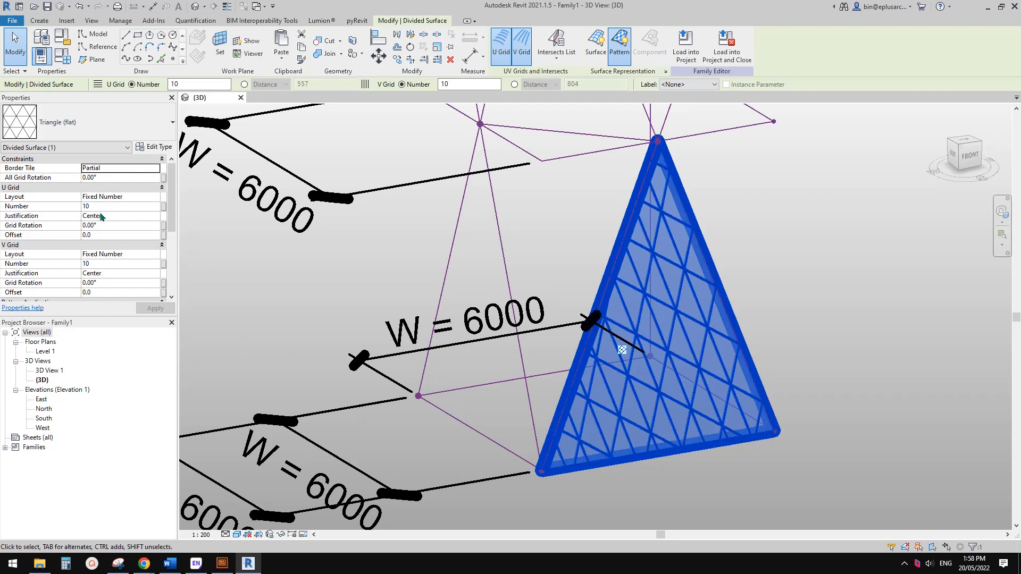
scroll(168, 212, down, 3)
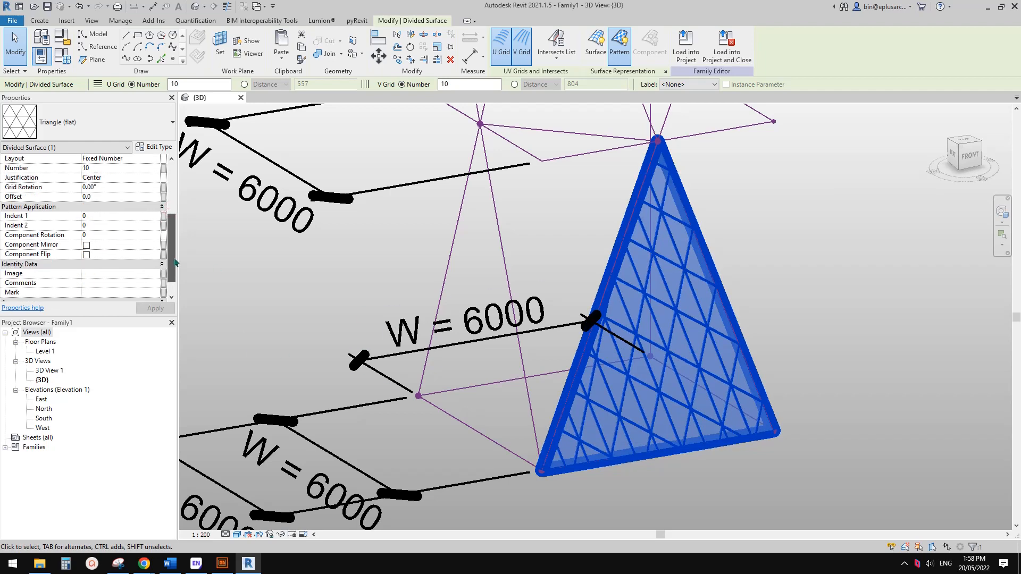
click(175, 215)
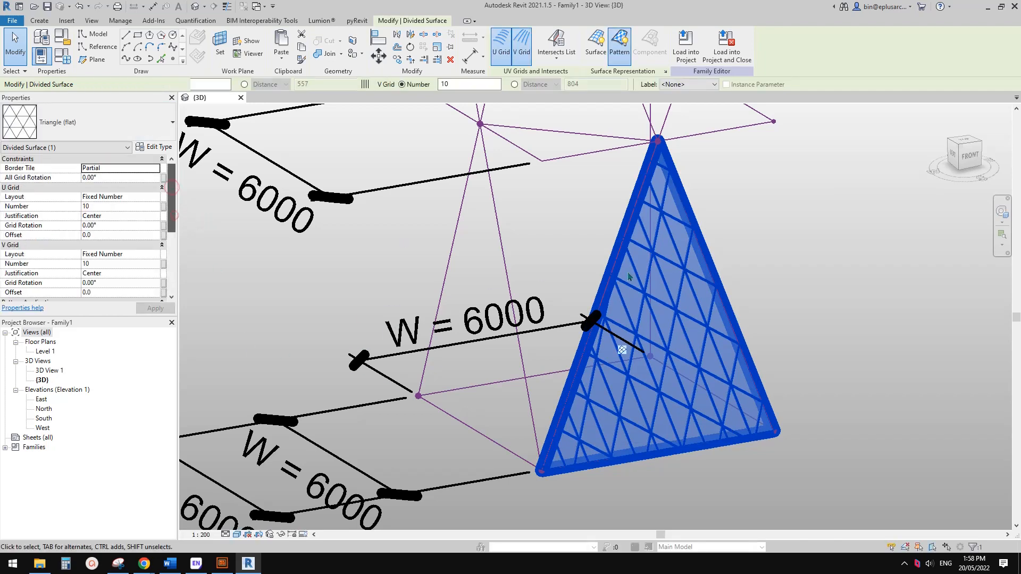
Delete the patterned divided surface and the upright triangular form, keeping only the reference-line framework.
middle_drag(686, 295, 682, 294)
key(Escape)
click(675, 297)
key(Delete)
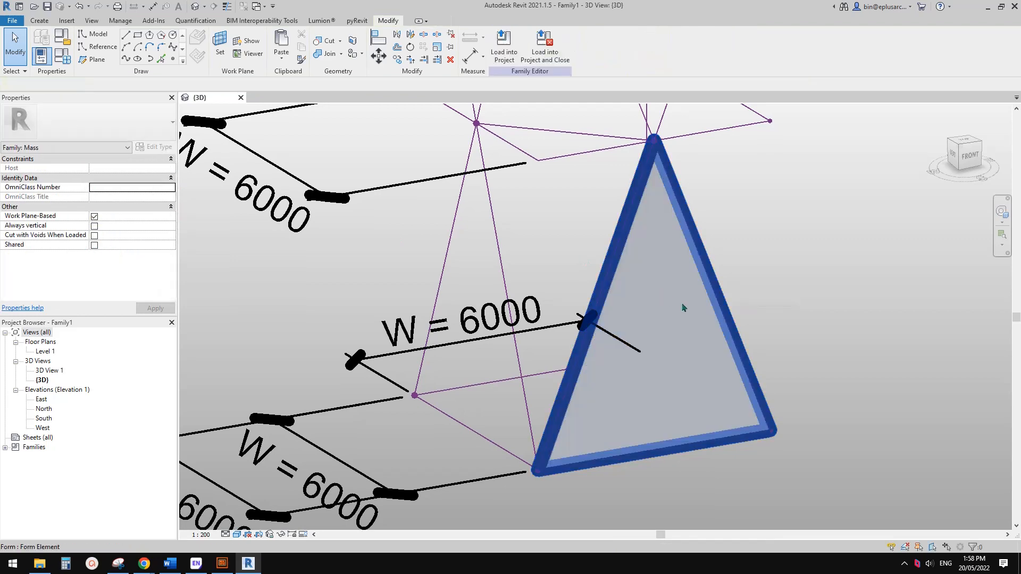
click(666, 320)
key(Delete)
Switch to the Snipping Tool and sketch an upright triangle subdivided into small triangles over the Skyscraper 3.0 reference image.
shift+middle_drag(777, 304, 692, 379)
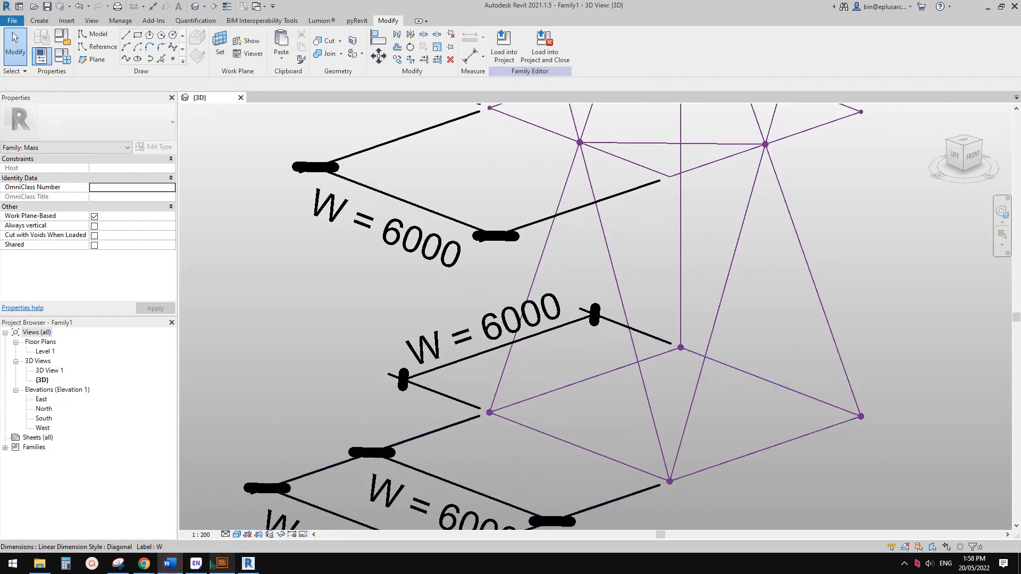
mouse_move(144, 564)
click(208, 521)
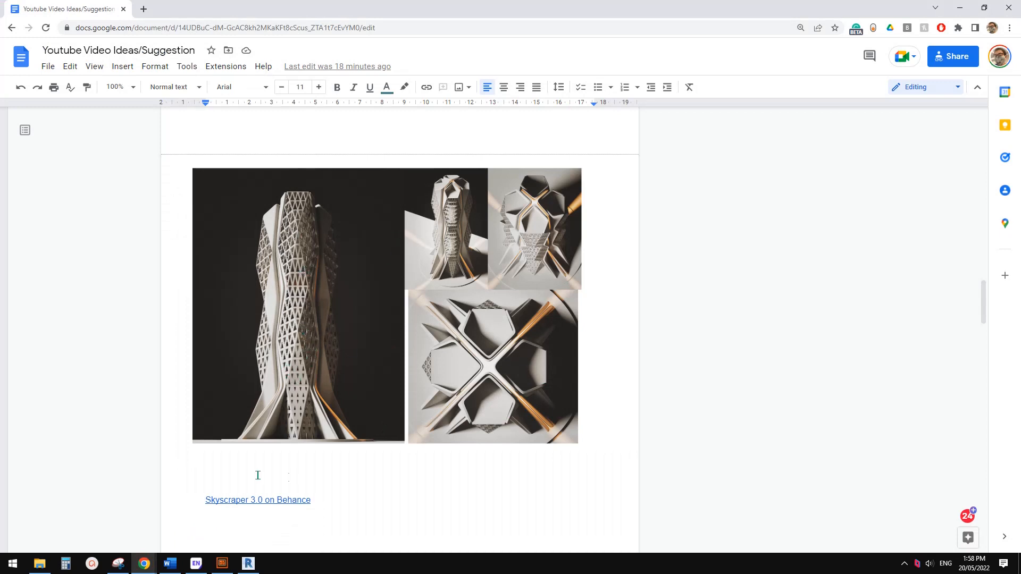
click(118, 564)
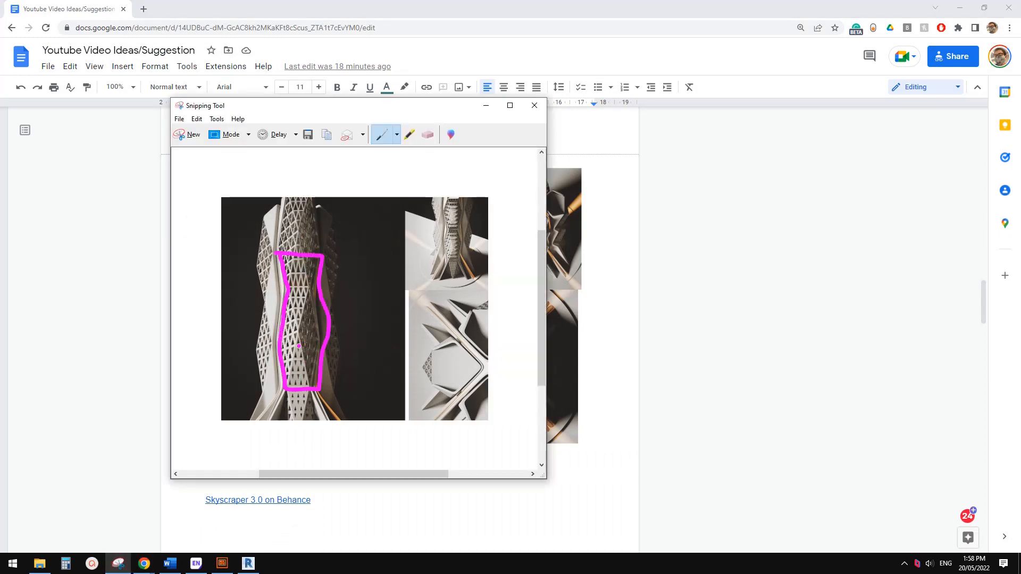
drag(368, 341, 427, 259)
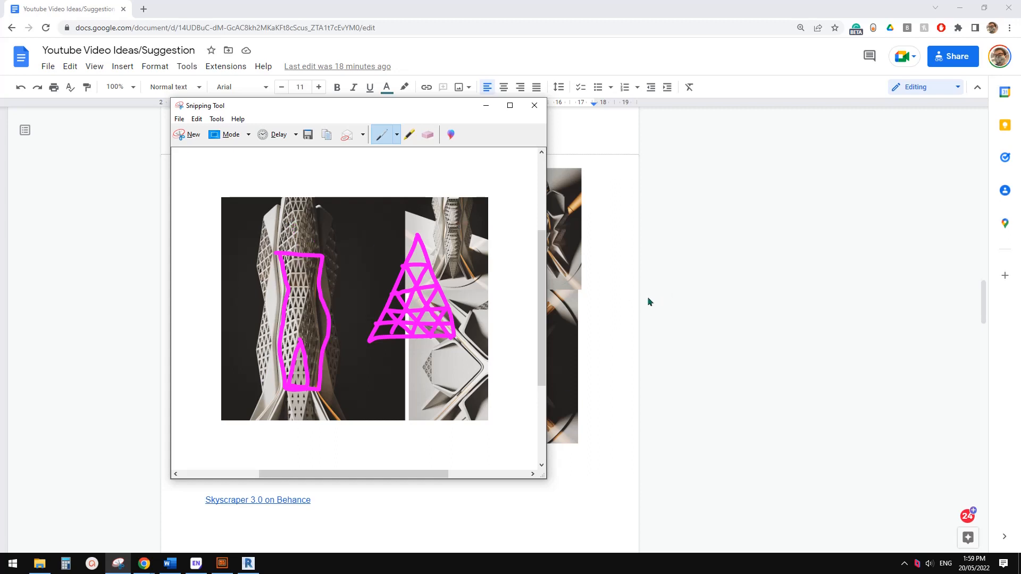
Switch back to Revit and examine the reference points and lines of the tower's lowest bay against the triangle sketch.
click(248, 563)
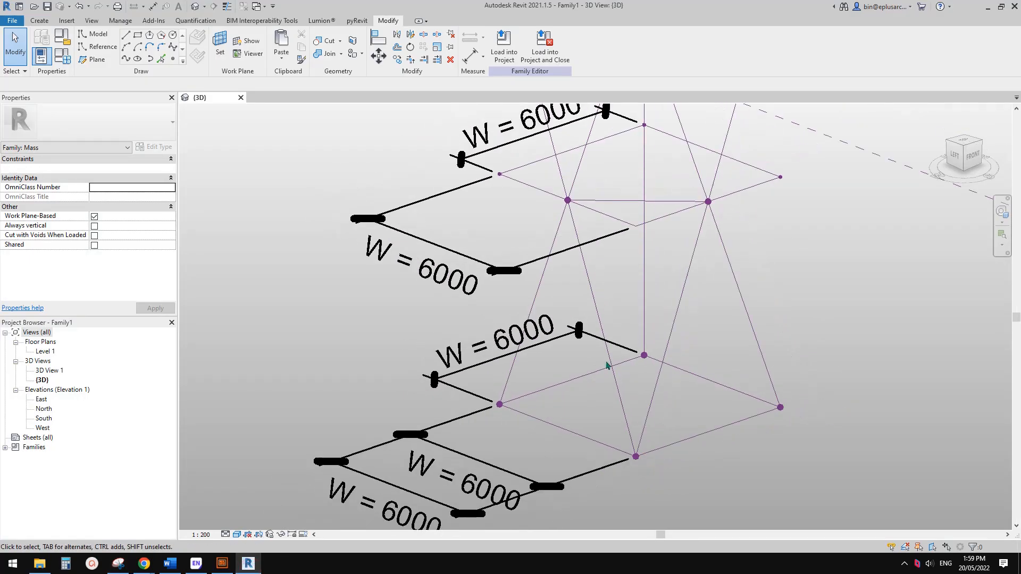
shift+middle_drag(606, 365, 576, 383)
scroll(583, 353, down, 1)
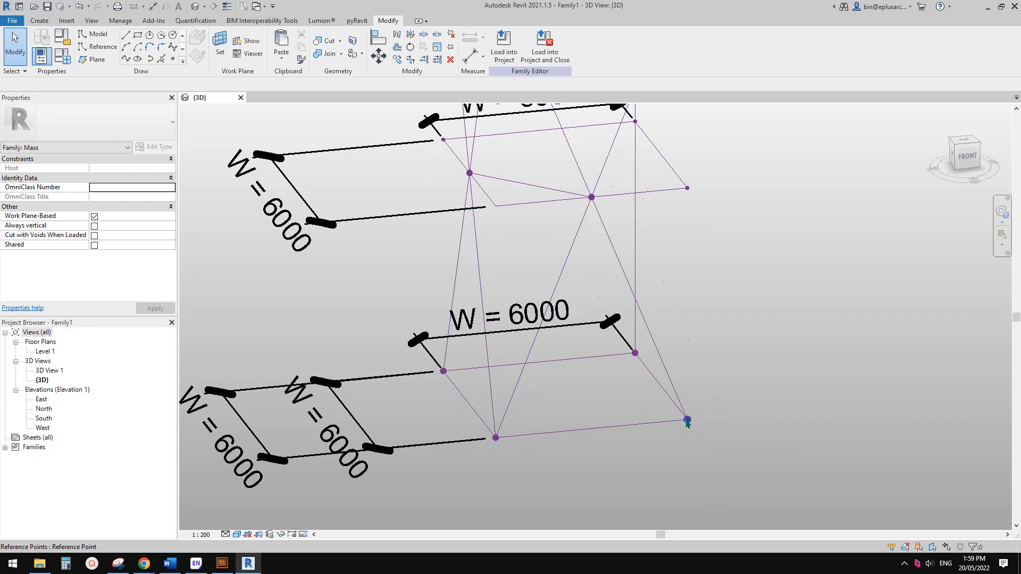
middle_drag(650, 376, 605, 369)
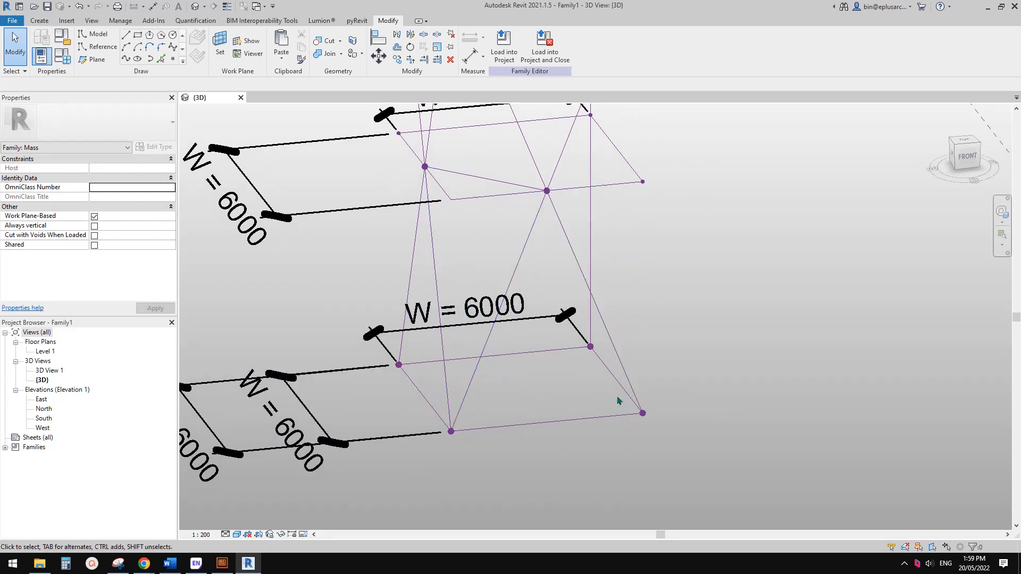
scroll(617, 397, down, 1)
middle_drag(587, 401, 572, 394)
scroll(566, 384, down, 1)
scroll(564, 383, up, 2)
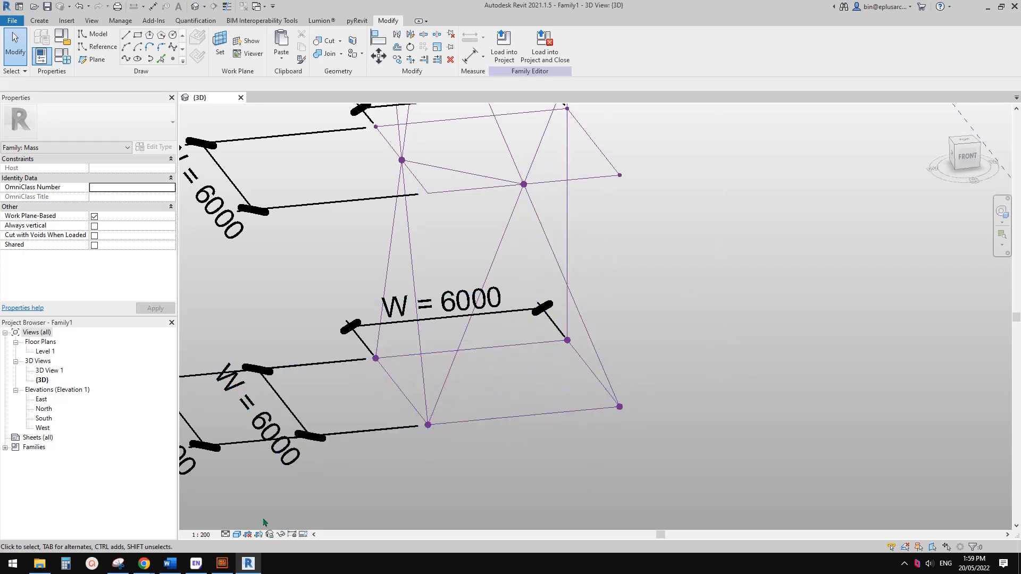
click(253, 565)
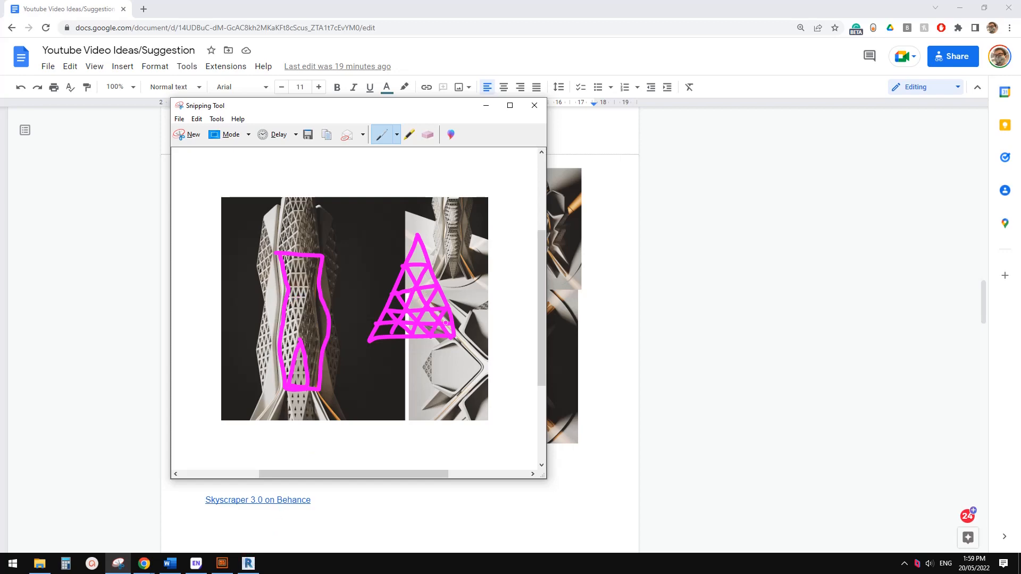
click(248, 563)
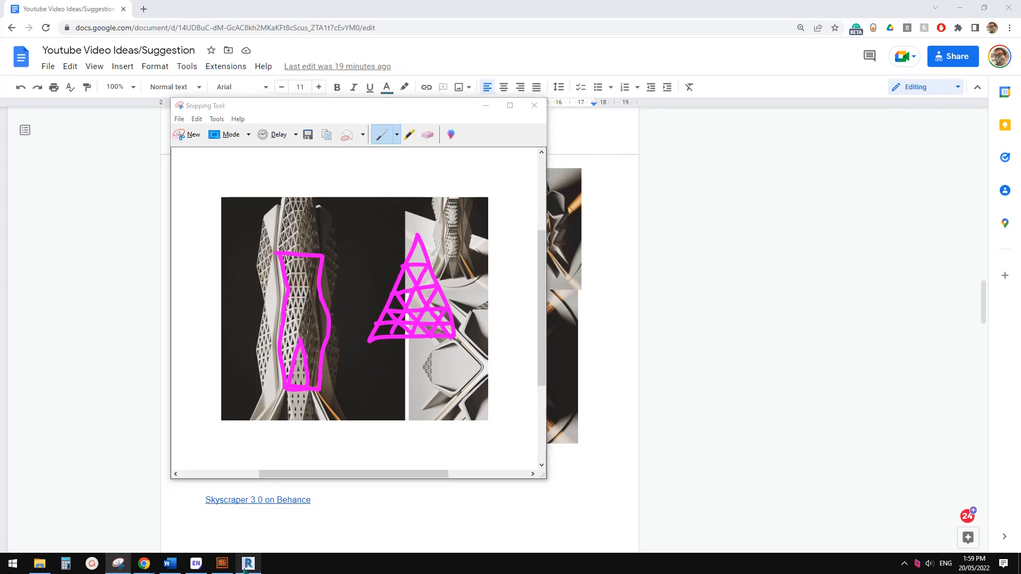
Create a new family from the Metric Generic Model Adaptive.rft template.
click(11, 22)
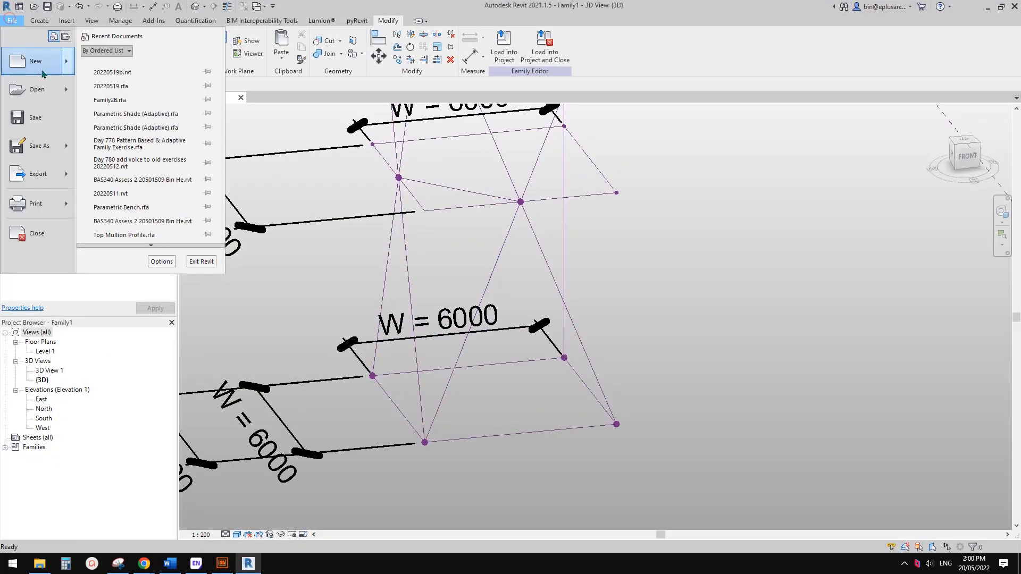
mouse_move(23, 53)
click(142, 88)
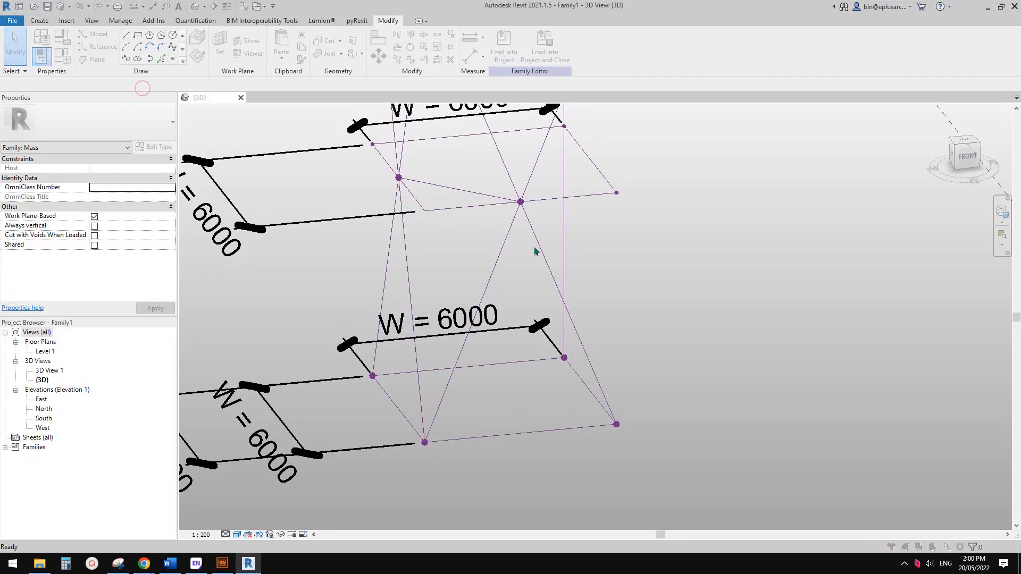
click(424, 245)
scroll(412, 291, down, 10)
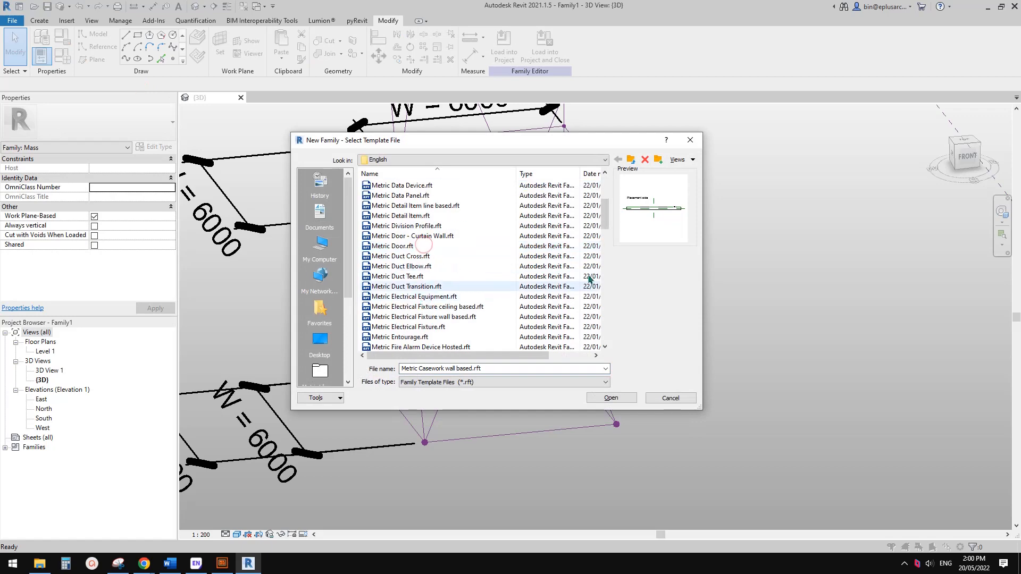
click(447, 226)
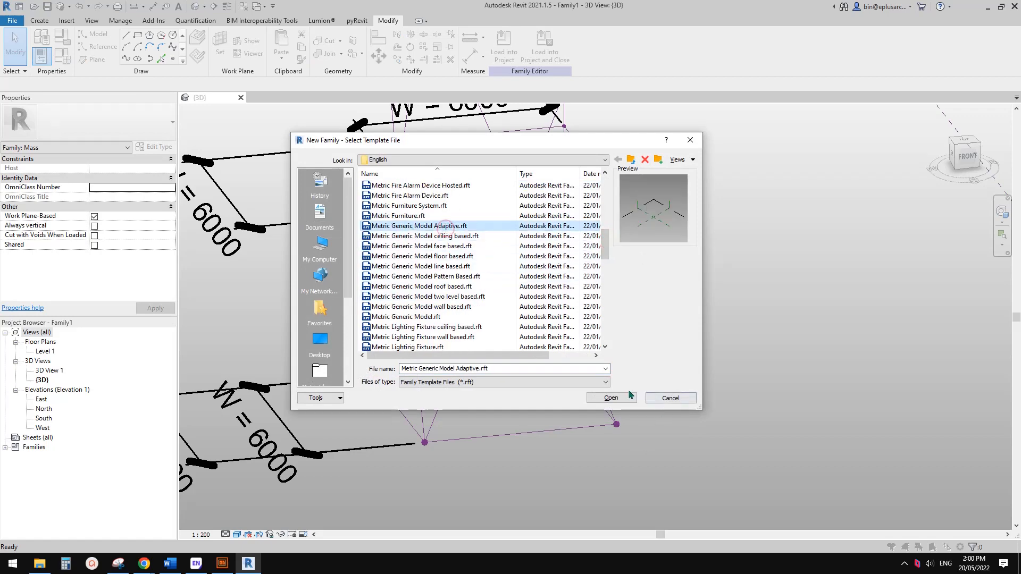
click(612, 397)
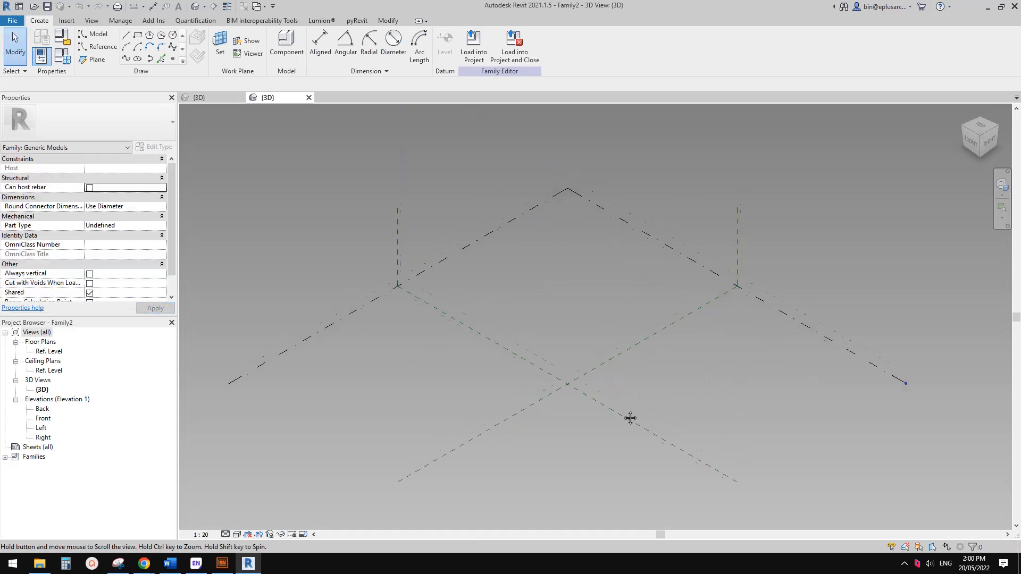
Place two reference points on the reference level and make both adaptive.
click(173, 59)
click(456, 380)
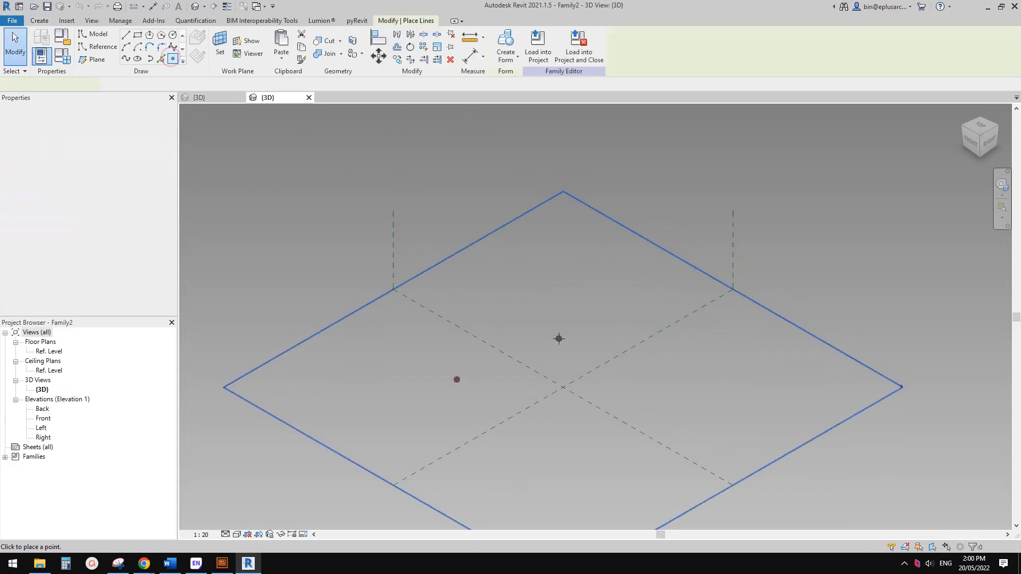
click(558, 338)
key(Escape)
drag(325, 251, 622, 421)
click(555, 47)
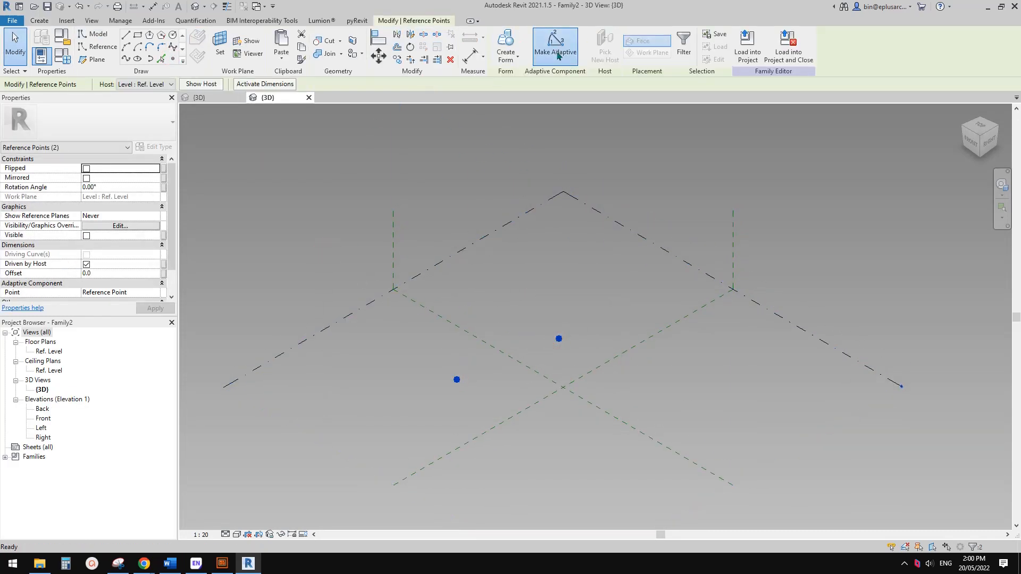
Connect the two adaptive points with a reference line and host a reference point on it near adaptive point 1.
click(138, 59)
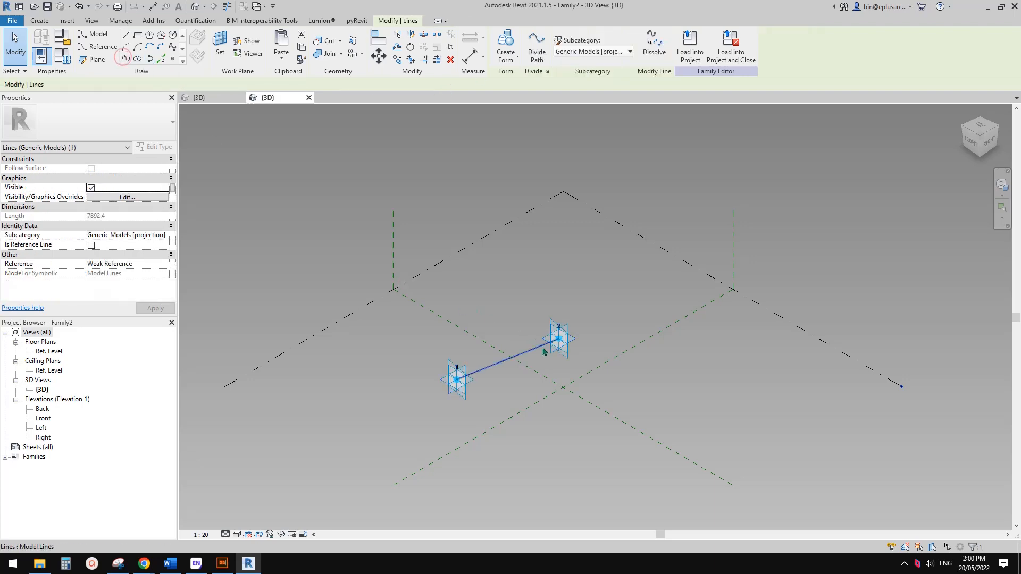
click(92, 245)
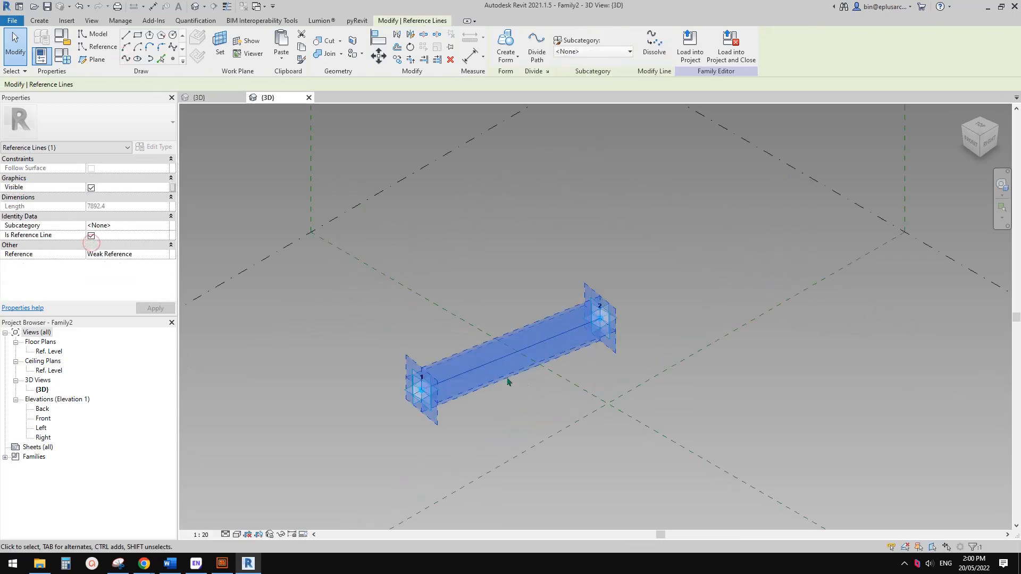
shift+middle_drag(506, 381, 479, 372)
scroll(437, 351, up, 3)
click(173, 59)
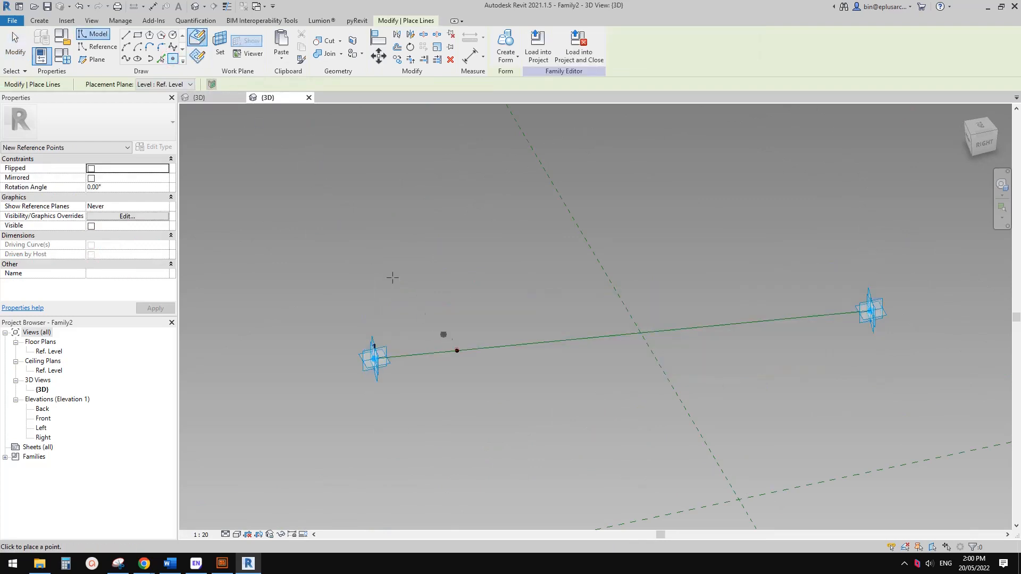
click(458, 350)
Draw a horizontal reference line about 400 mm long from the hosted point, using that point's perpendicular plane as the work plane.
click(96, 47)
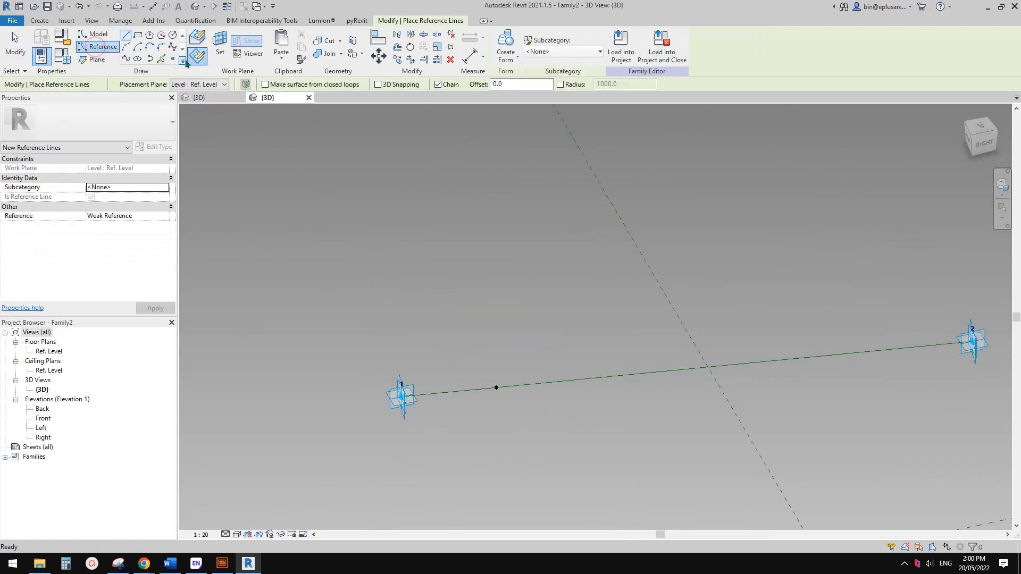
click(220, 45)
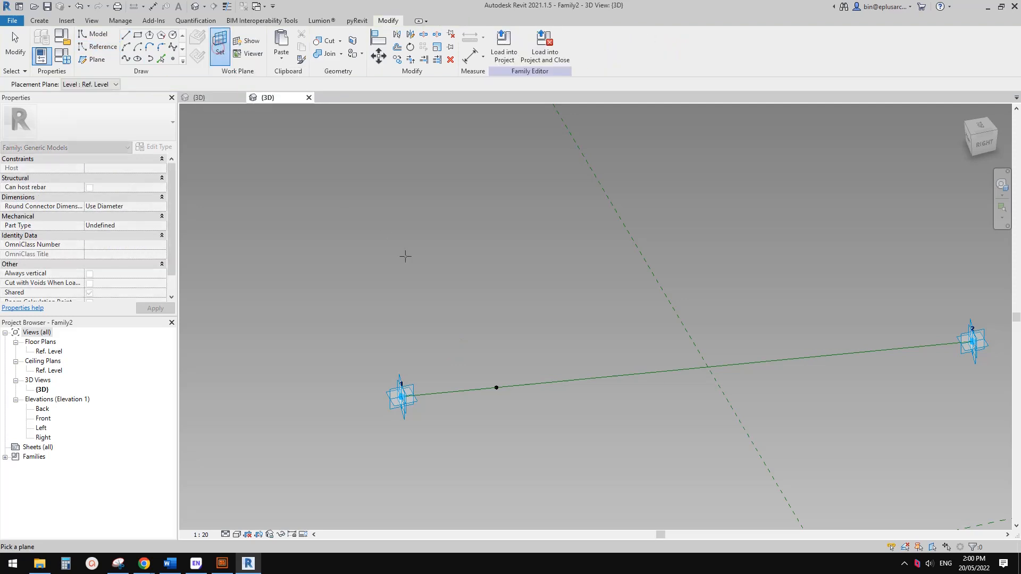
shift+middle_drag(468, 250, 529, 279)
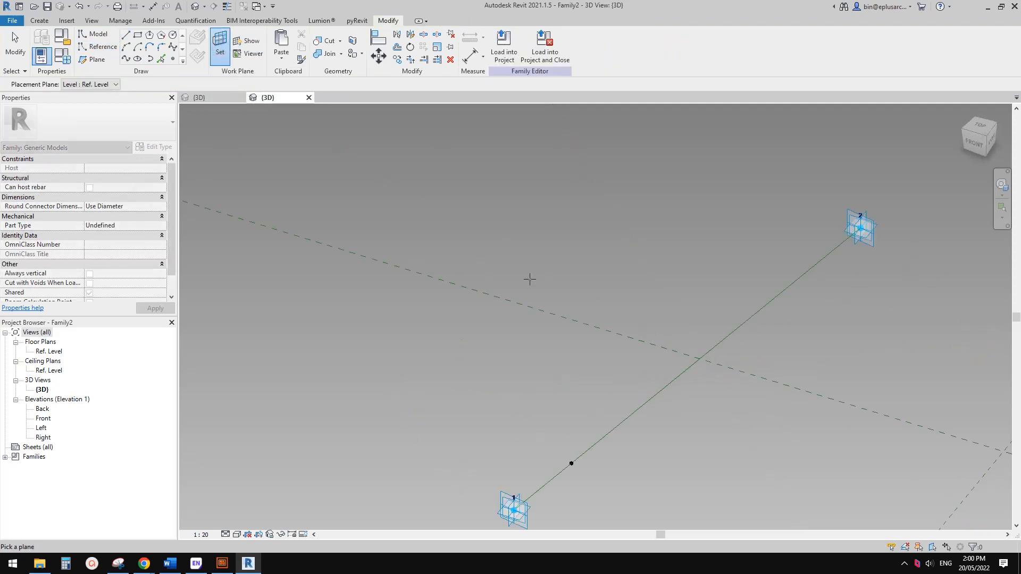
click(571, 463)
click(571, 462)
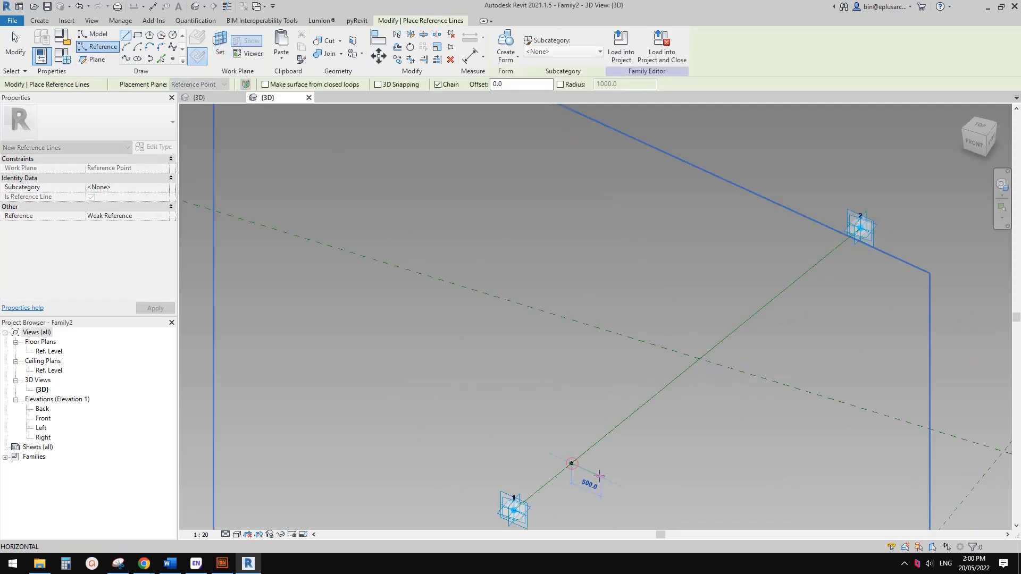
middle_drag(597, 476, 617, 331)
scroll(615, 333, up, 2)
click(613, 318)
key(Escape)
key(Escape)
Extend the short reference line past the hosted point to its other side, for a total length of about 760 mm.
click(591, 306)
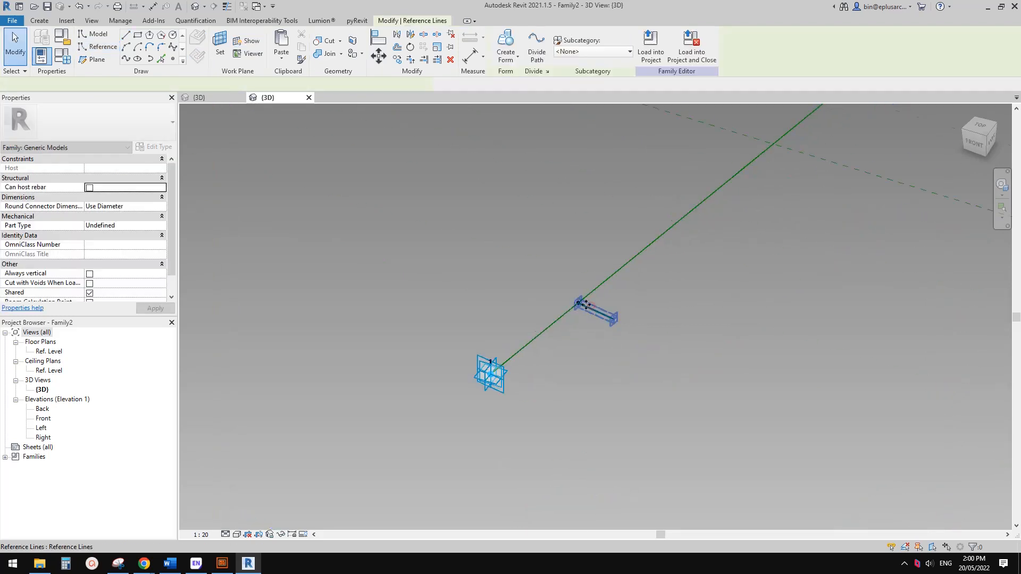
scroll(591, 305, up, 1)
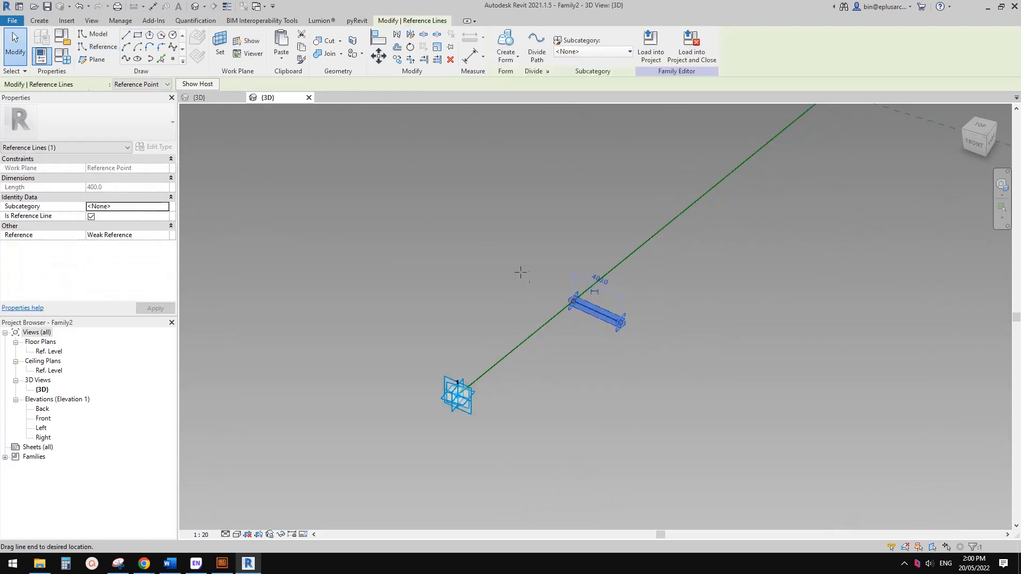
drag(571, 301, 530, 281)
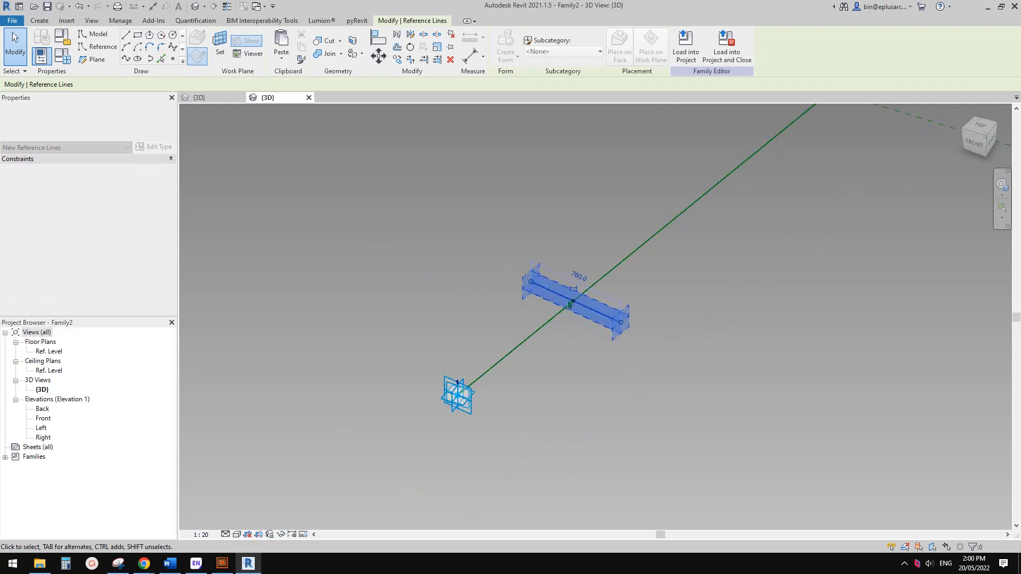
scroll(522, 381, down, 2)
shift+middle_drag(522, 381, 512, 401)
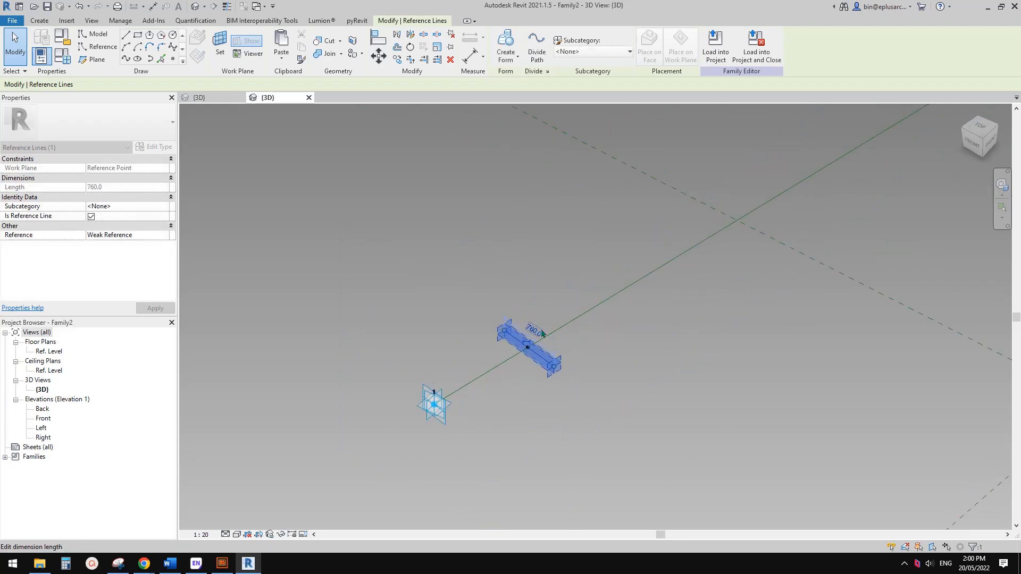
scroll(593, 310, up, 1)
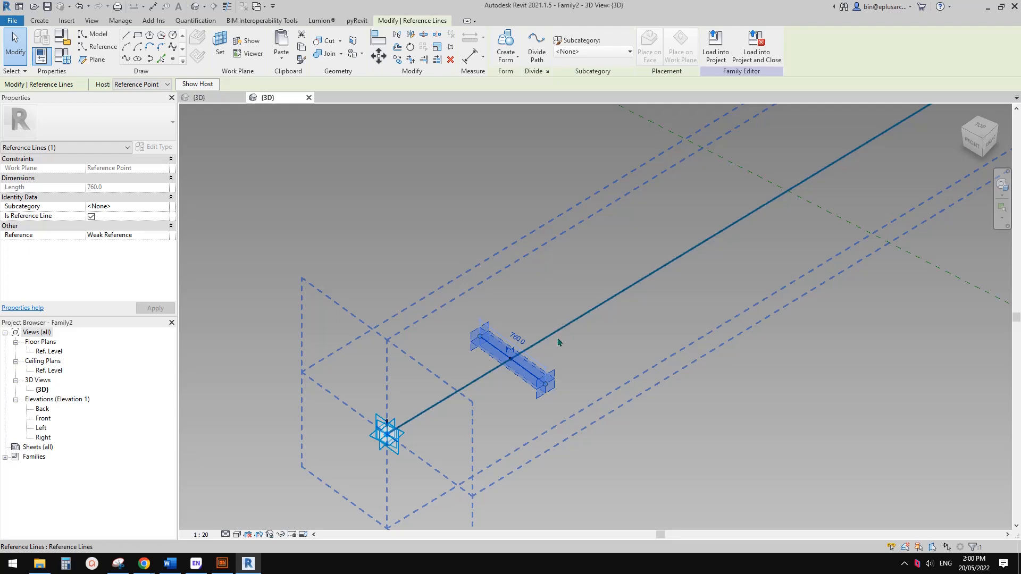
Try to centre the short reference line on the hosted point with a dimension and equality constraint, and delete the dimension.
middle_drag(513, 353, 558, 339)
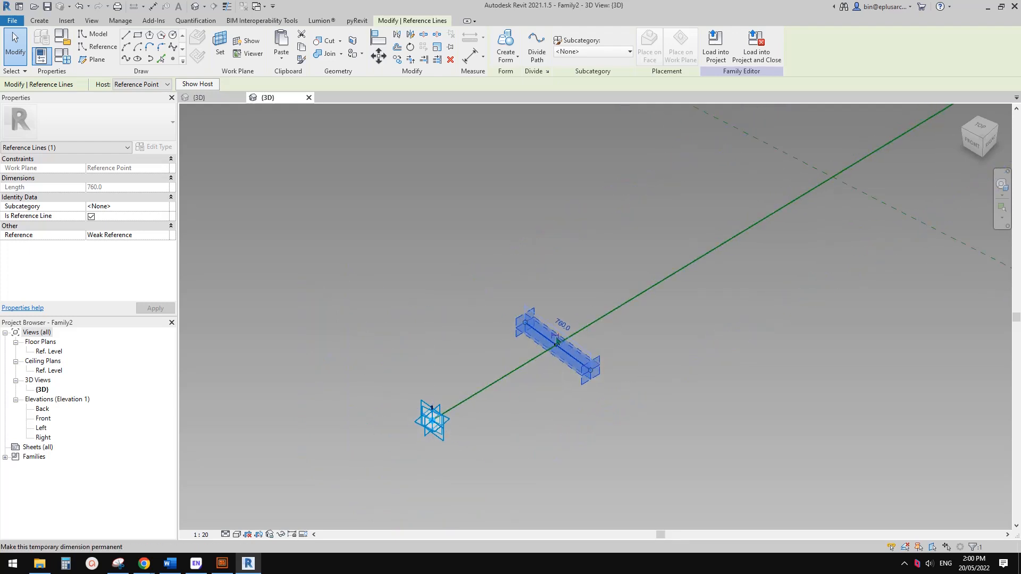
click(557, 342)
shift+middle_drag(615, 342, 589, 295)
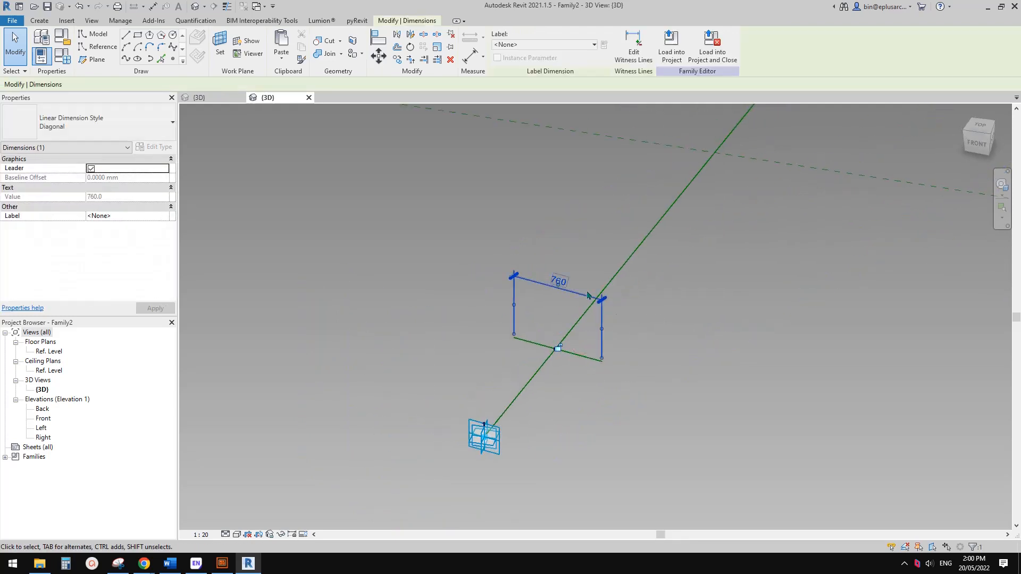
click(636, 53)
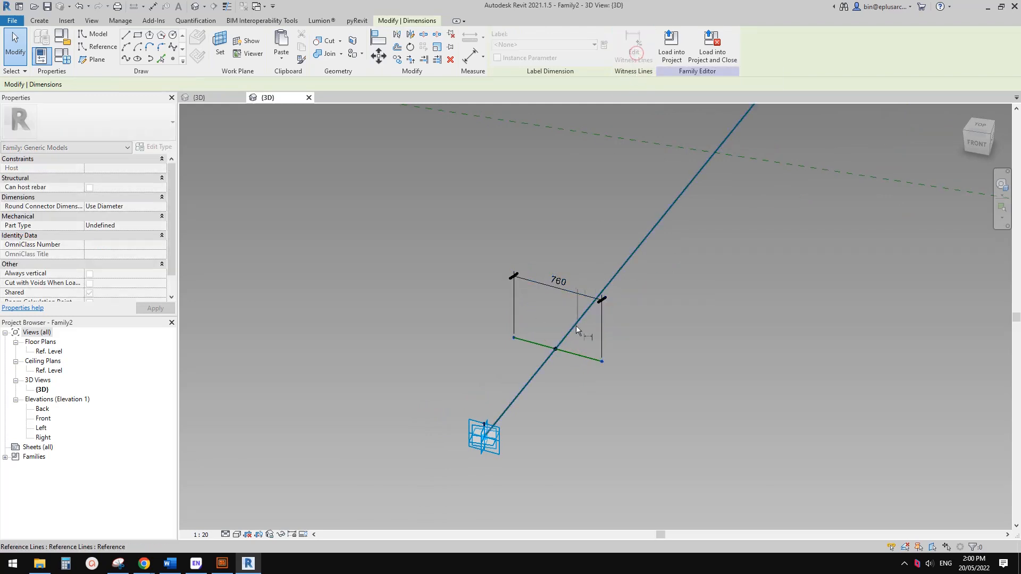
click(554, 349)
click(561, 396)
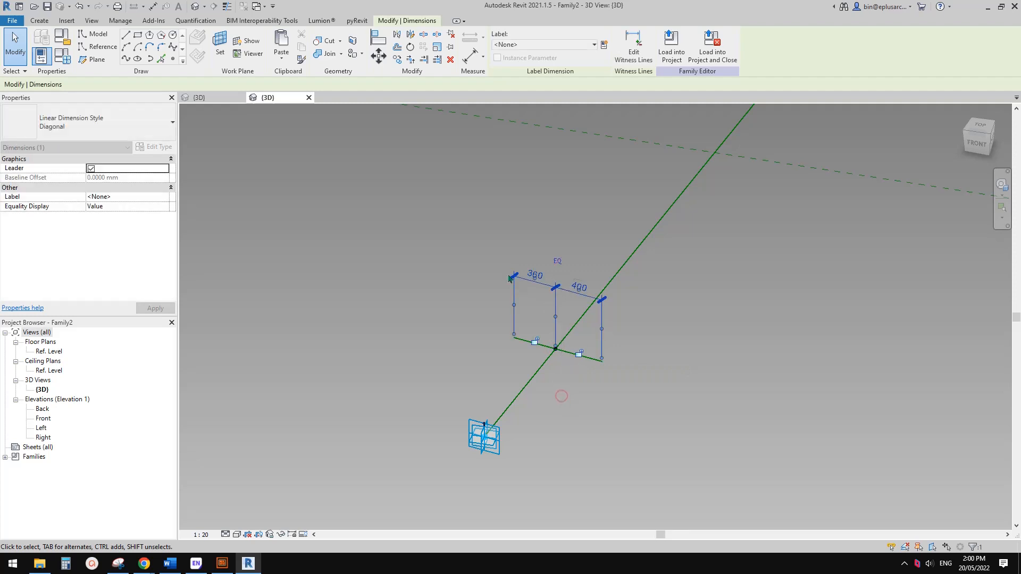
click(558, 262)
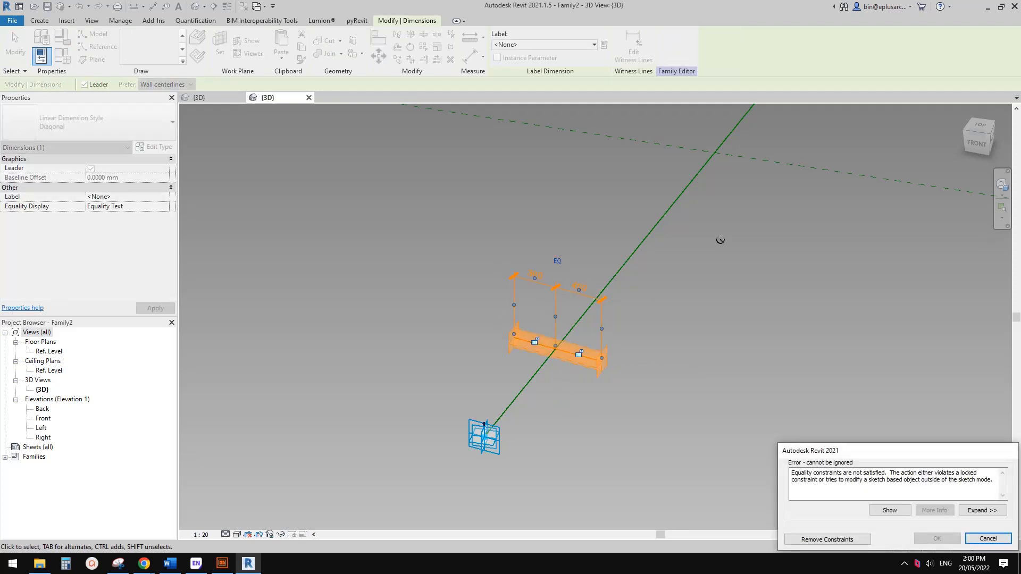
key(Escape)
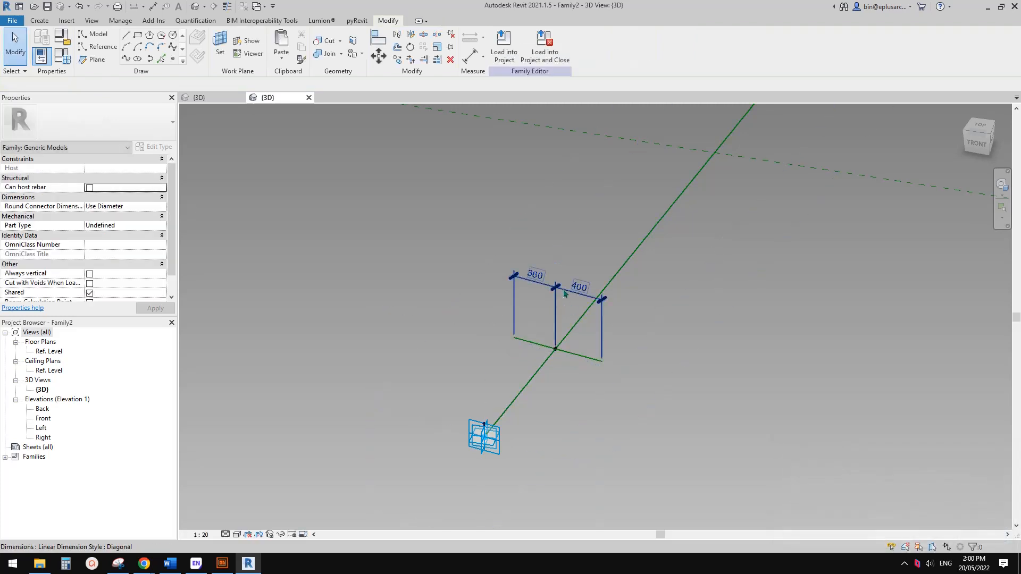
shift+middle_drag(620, 312, 585, 310)
key(Delete)
Set the hosted point's plane as work plane, retry the equality dimension across the short line and hosted point, and delete it.
scroll(577, 318, up, 1)
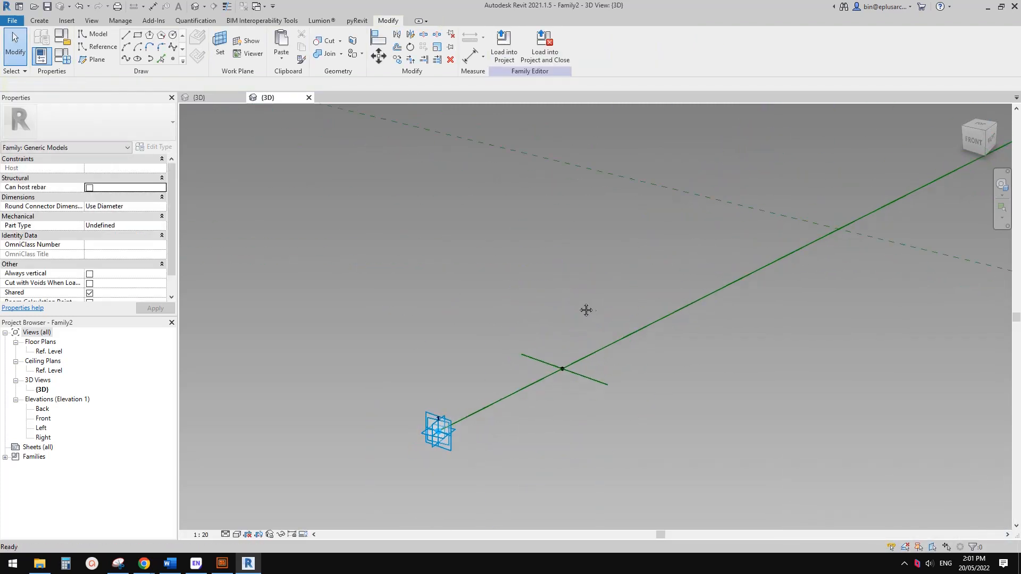
click(227, 53)
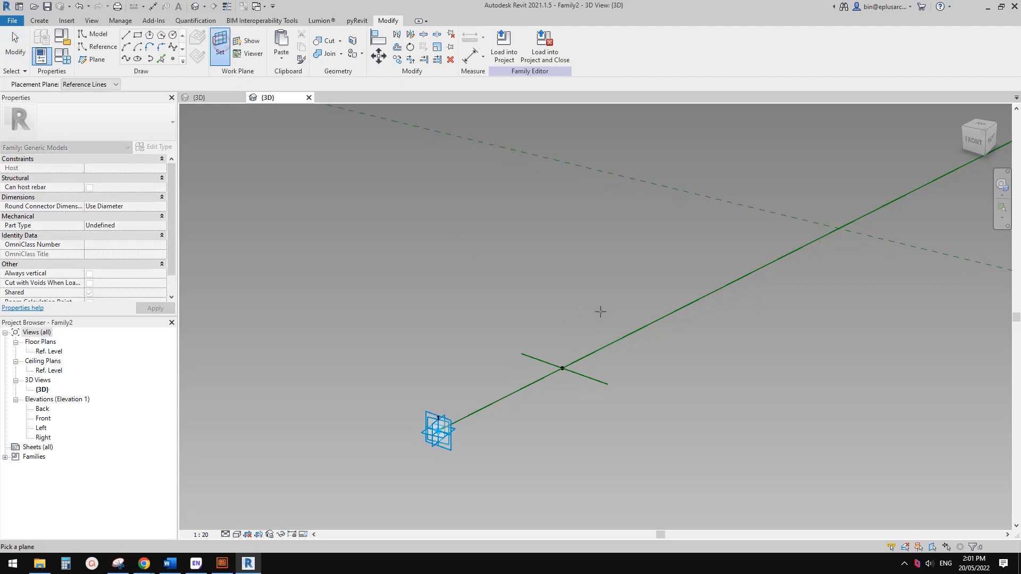
click(563, 368)
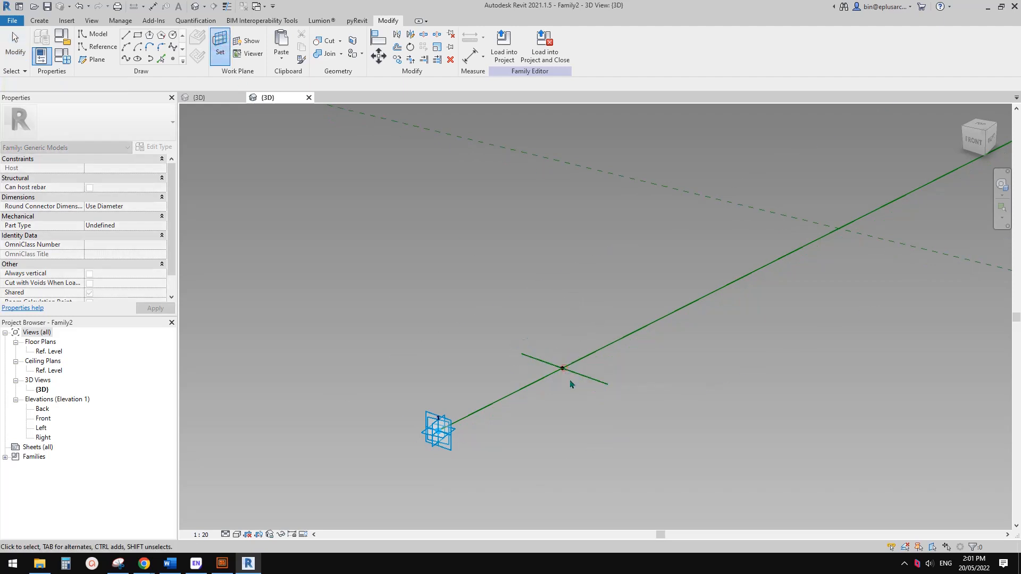
click(587, 386)
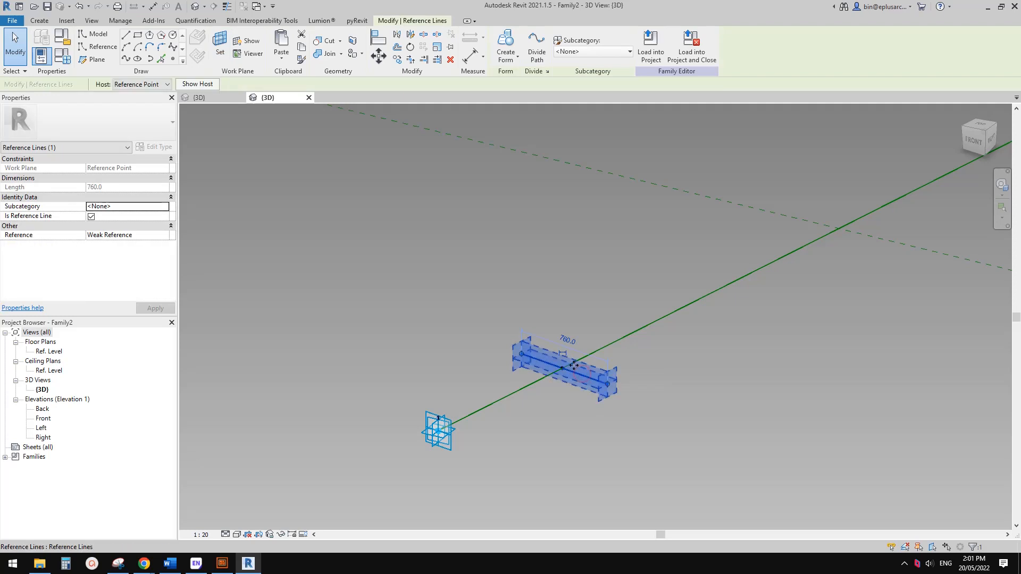
click(578, 362)
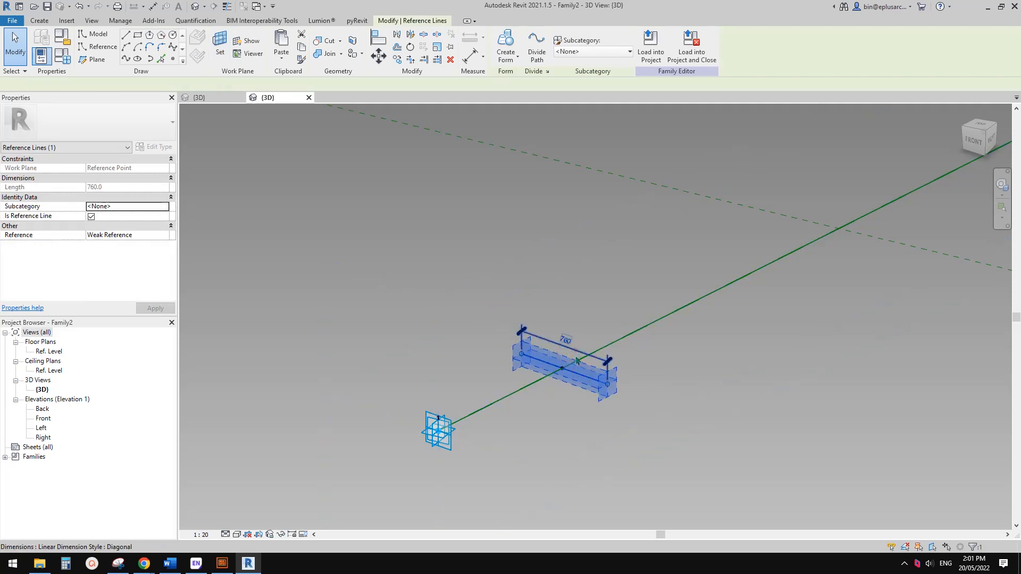
click(634, 49)
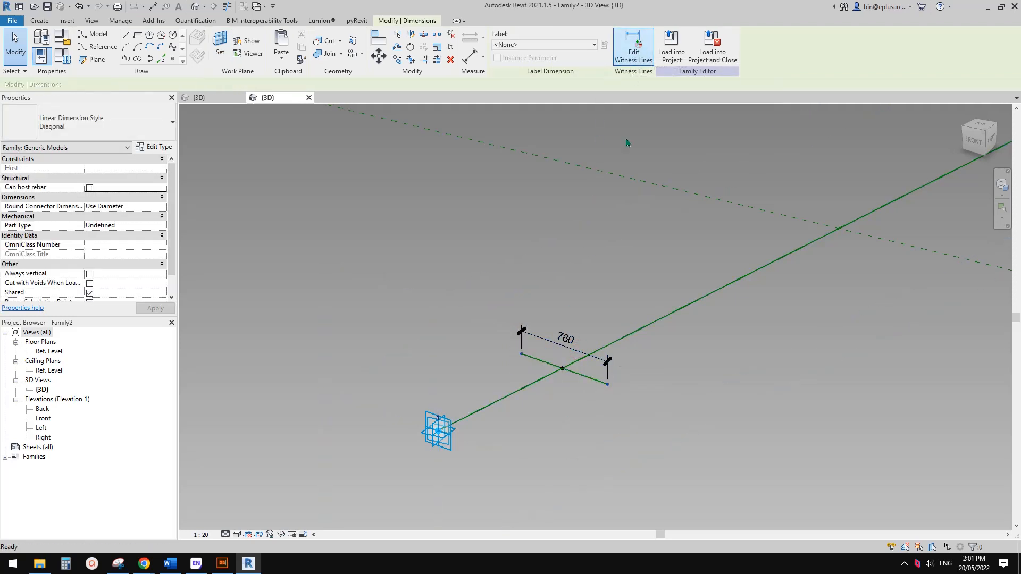
click(562, 368)
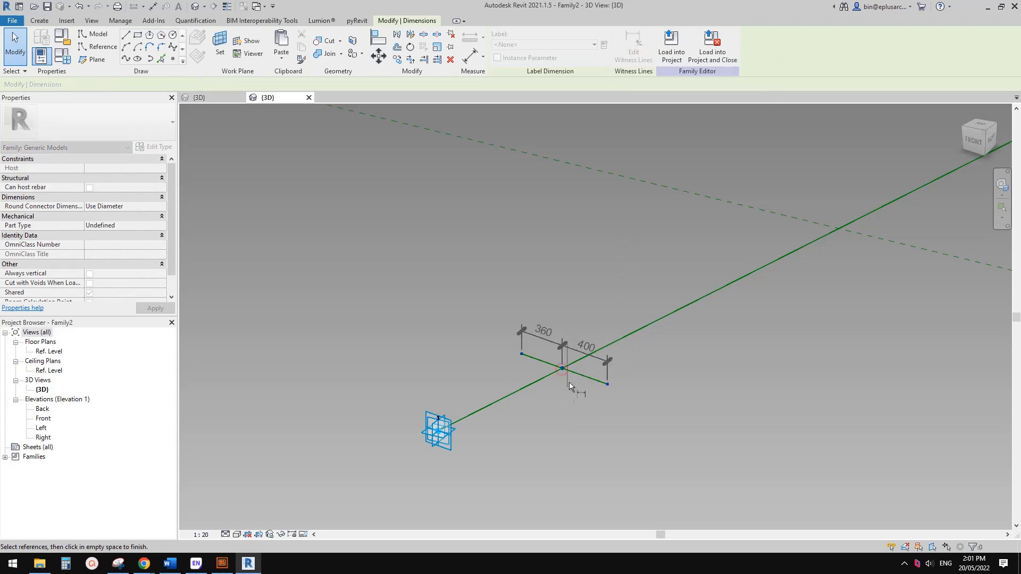
click(605, 239)
click(564, 312)
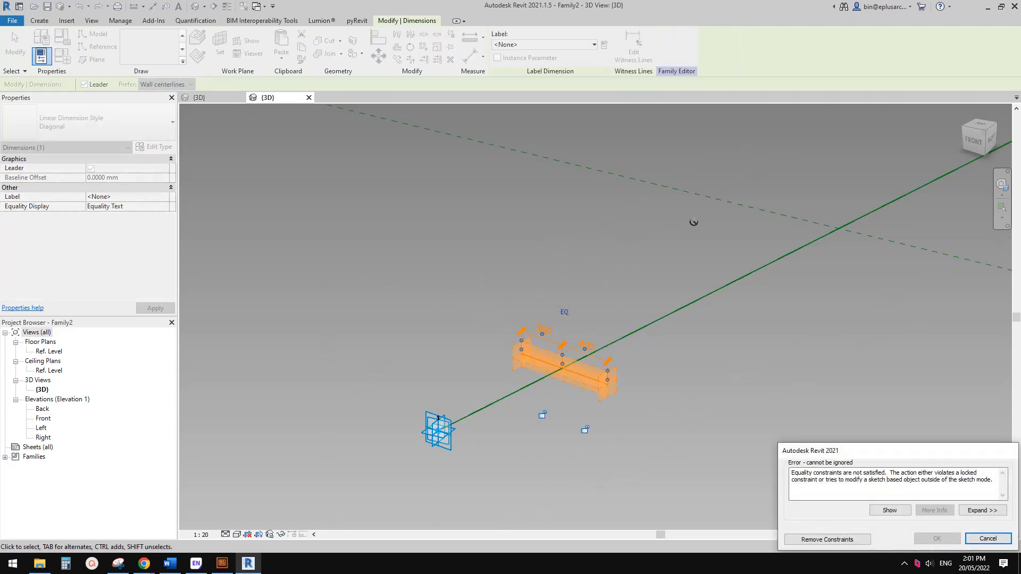
key(Escape)
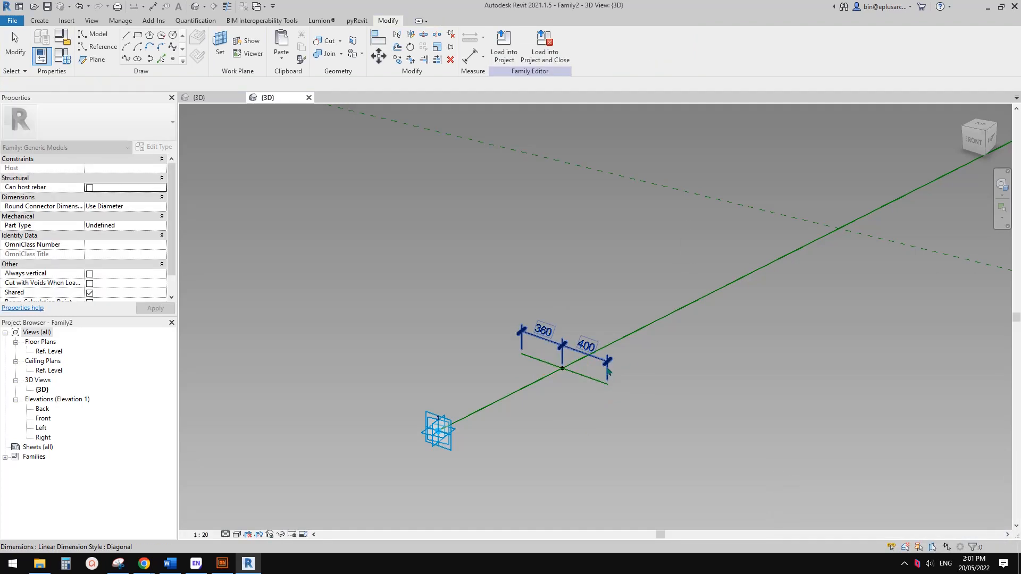
key(Delete)
Make the short line's length dimension permanent, open a new label parameter for it, cancel, and delete the dimension.
scroll(606, 381, down, 1)
scroll(593, 380, up, 2)
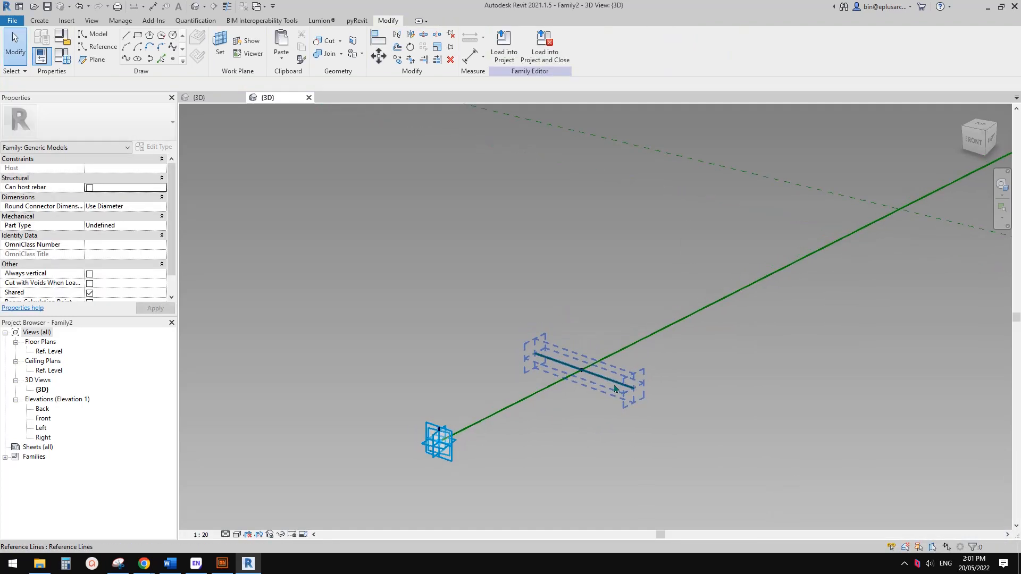
click(619, 384)
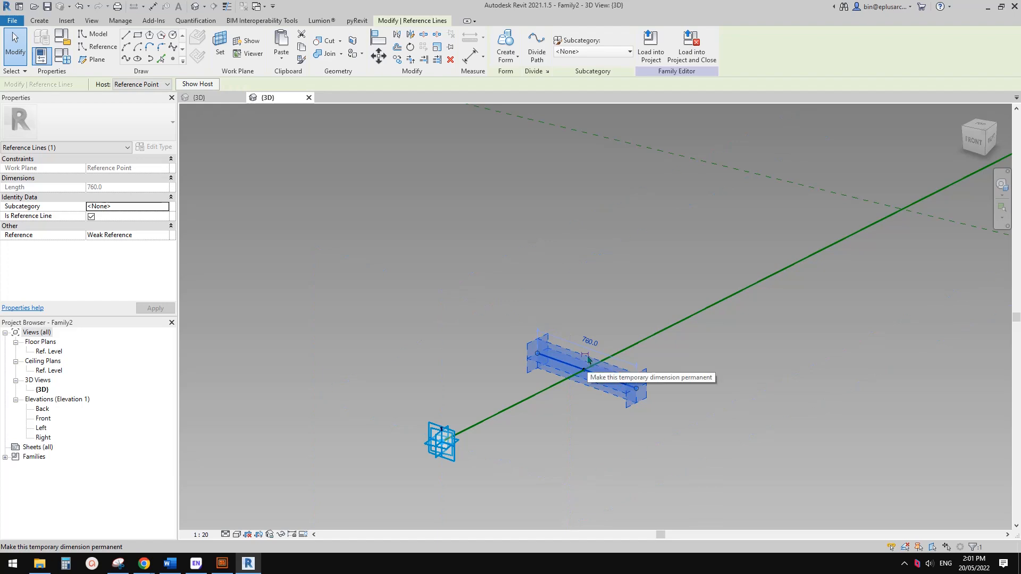
drag(601, 353, 626, 250)
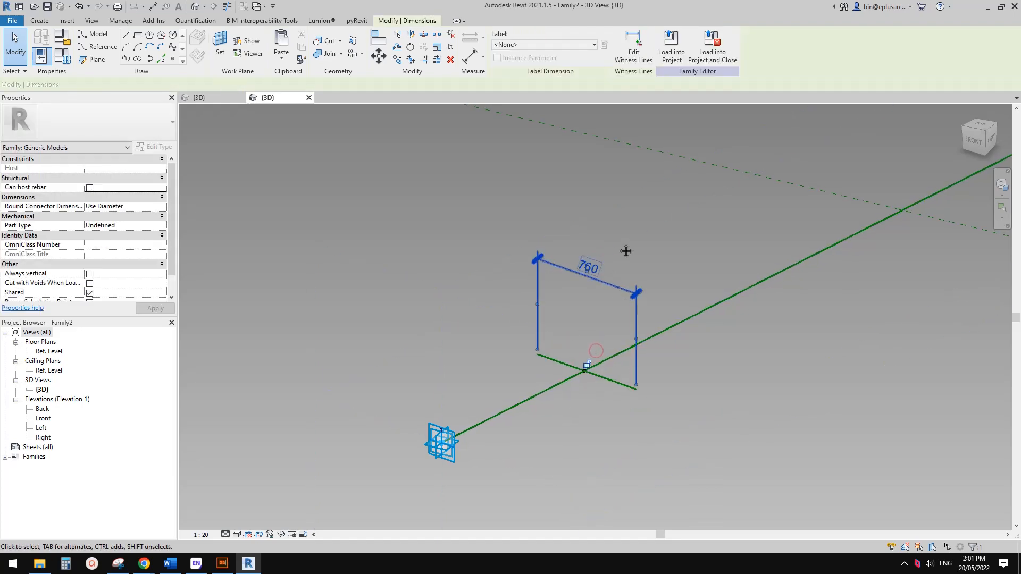
click(605, 46)
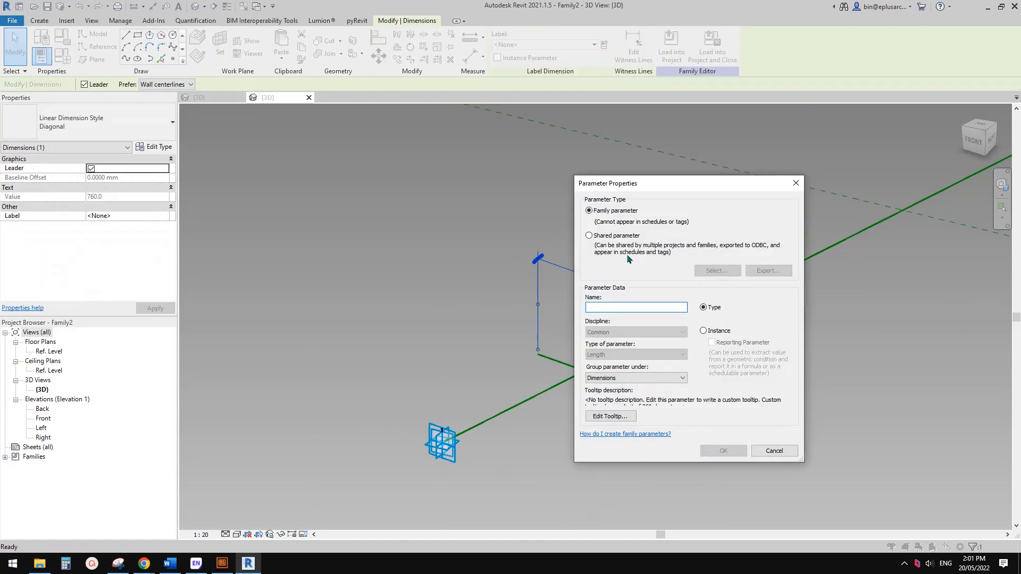
key(Escape)
key(Escape)
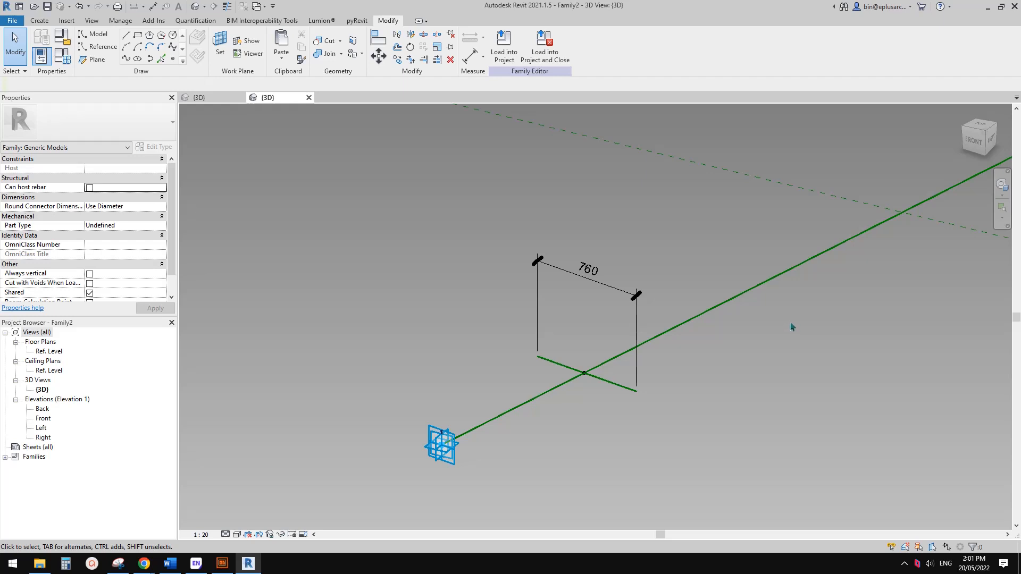
middle_drag(711, 322, 682, 327)
click(607, 303)
middle_drag(630, 296, 608, 313)
key(Delete)
Delete the short 760 mm reference line crossing the hosted point on the long reference line.
middle_drag(601, 382, 582, 350)
scroll(576, 357, down, 1)
click(576, 358)
scroll(576, 357, up, 2)
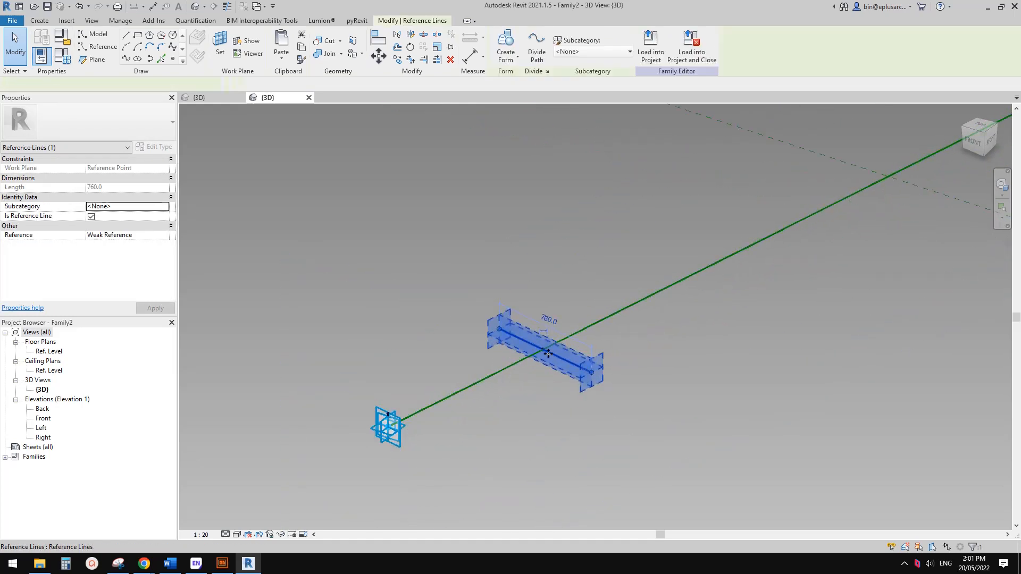
click(598, 365)
key(Delete)
middle_drag(600, 364, 602, 364)
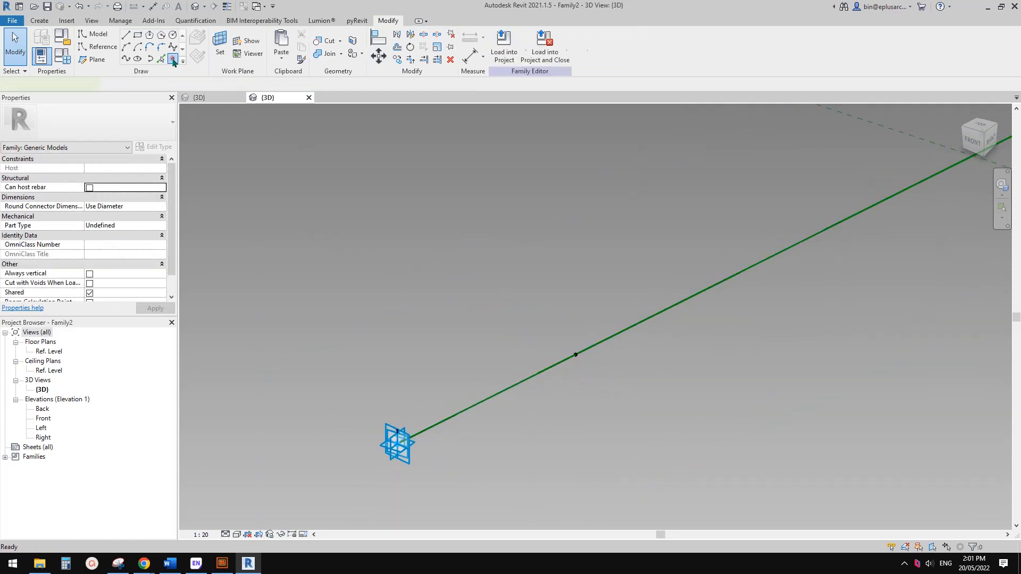
Place a reference point on the hosted point's work plane and move it sideways to an offset of about 377.6 mm.
click(173, 60)
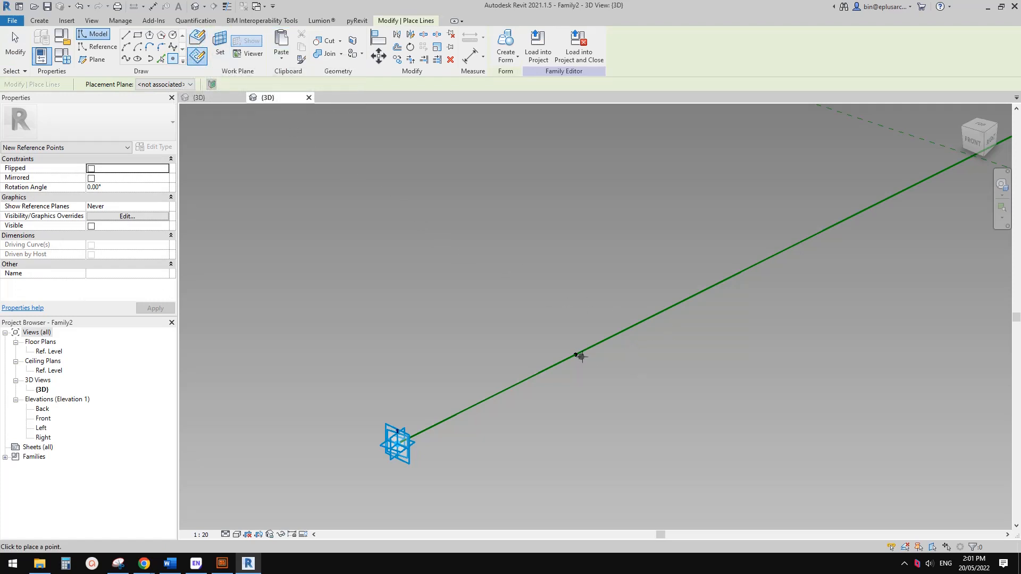
click(223, 63)
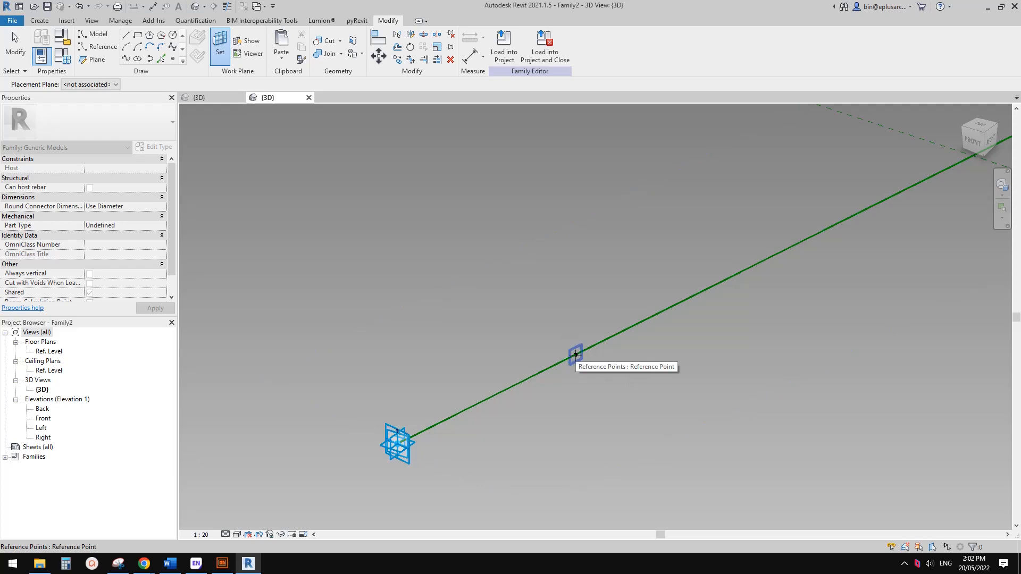
click(576, 354)
click(576, 354)
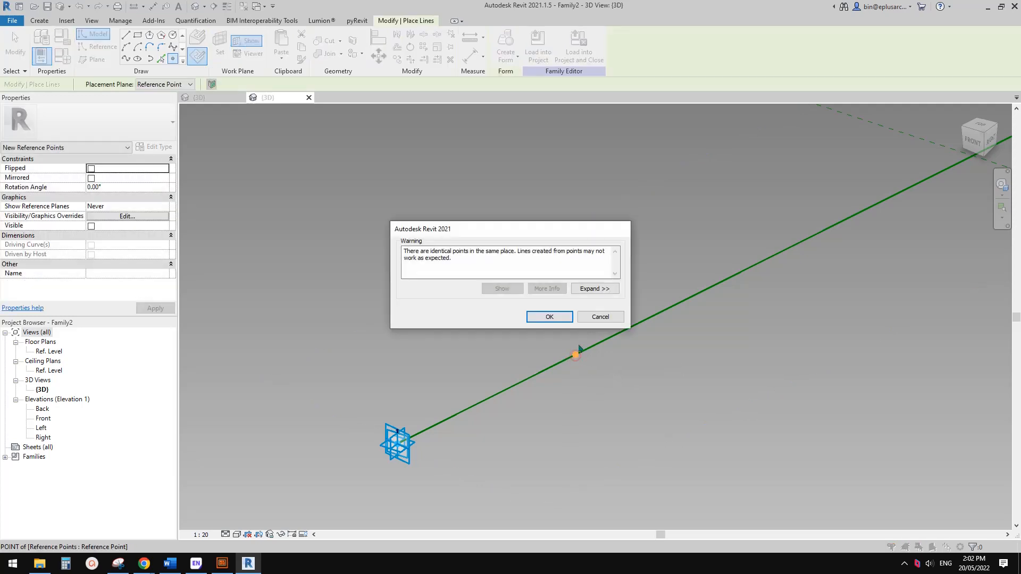
click(537, 317)
click(575, 360)
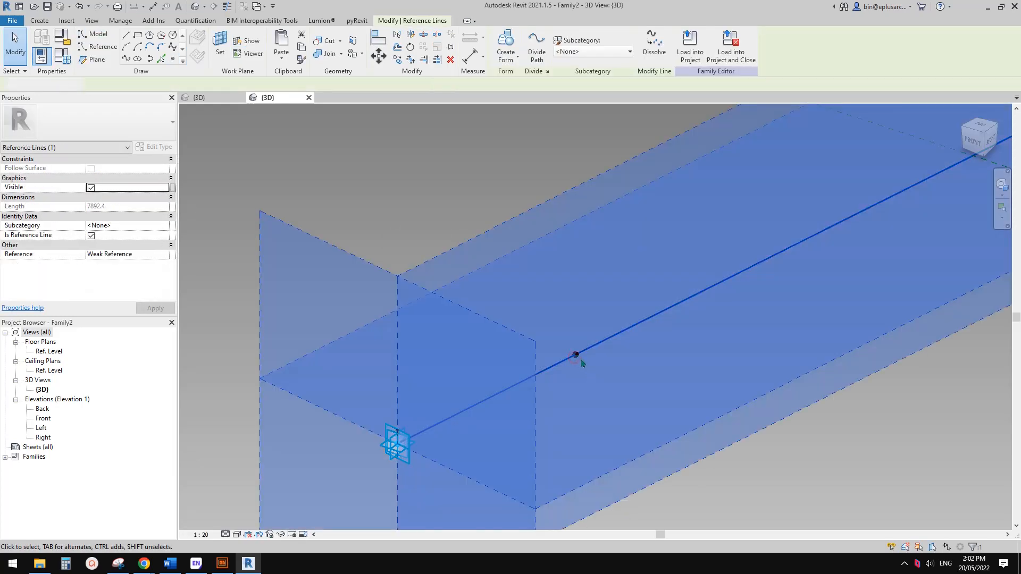
key(Escape)
click(575, 355)
drag(544, 338, 504, 321)
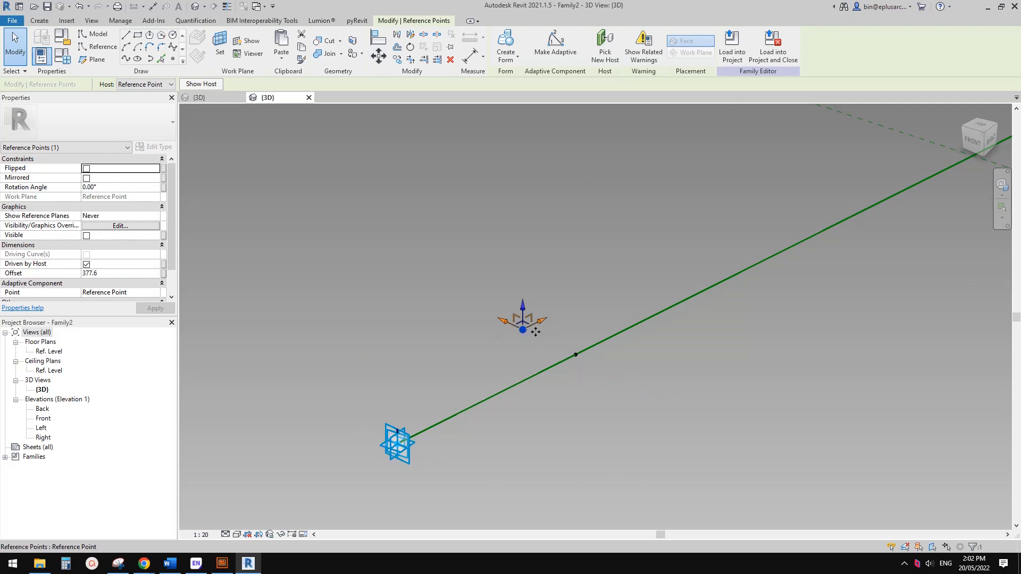
Associate the offset of the new point with a new instance family parameter named WH.
click(162, 273)
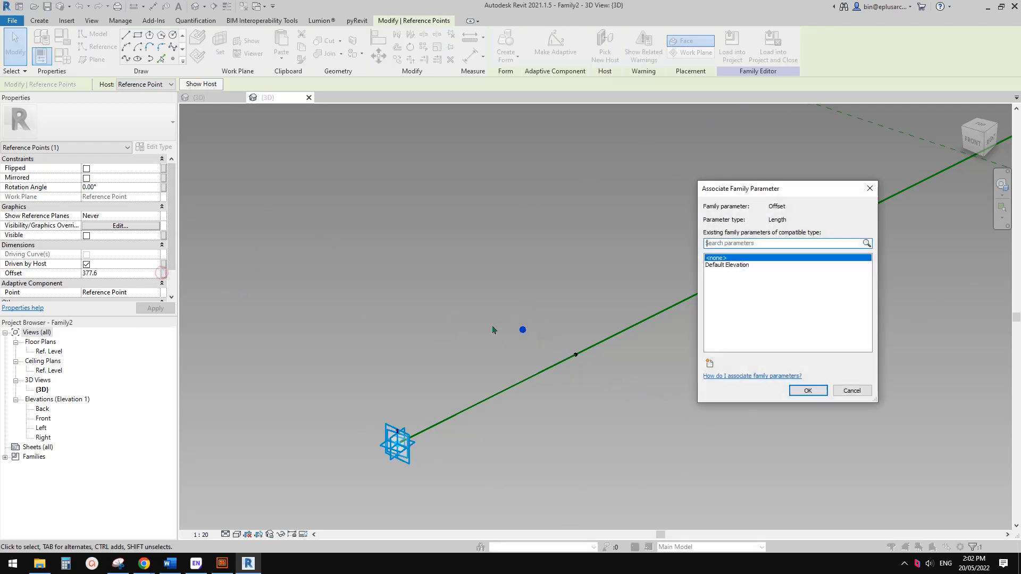
click(710, 364)
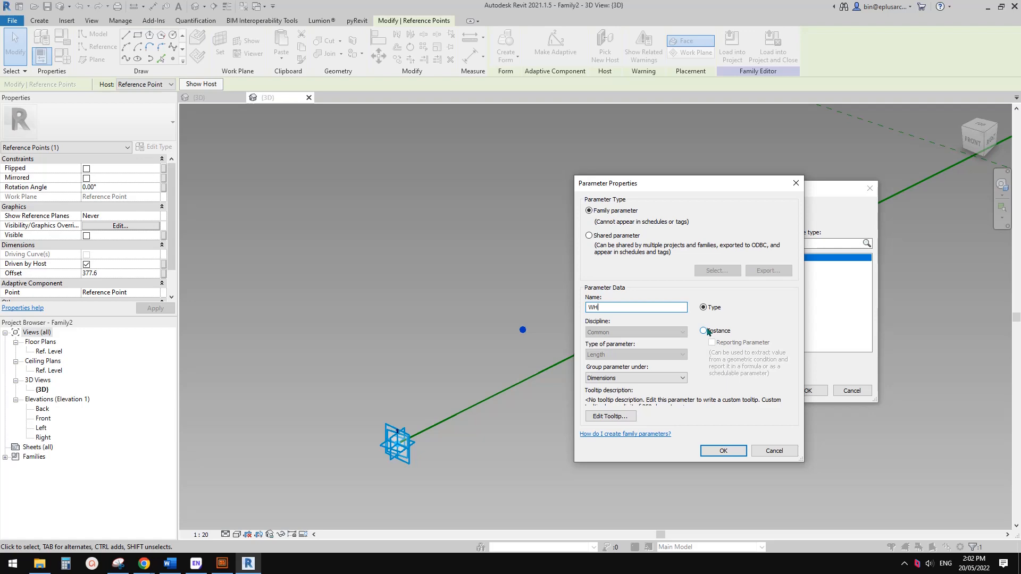
click(722, 451)
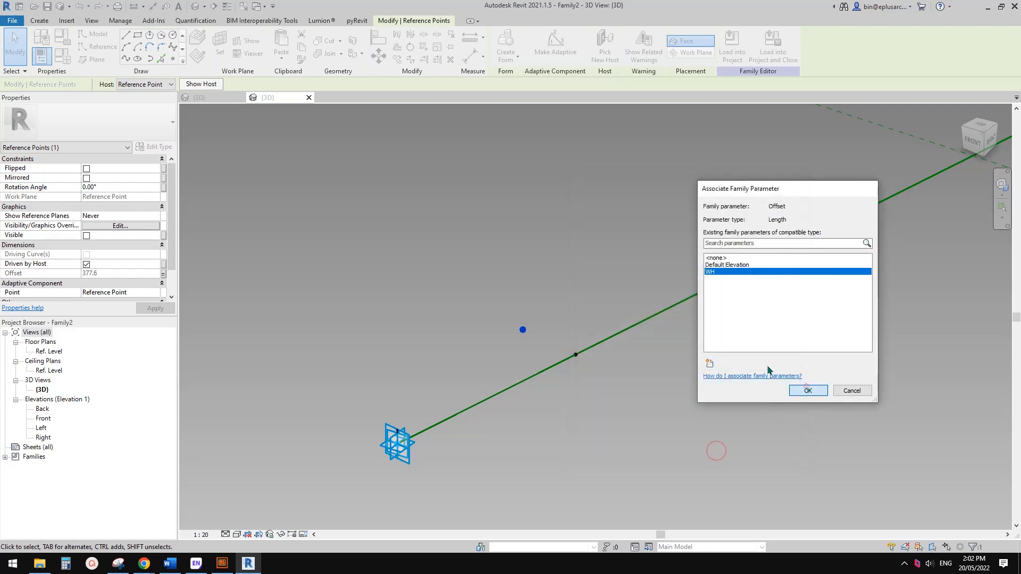
click(808, 391)
Place a second reference point on the hosted point's plane and move it to the opposite side, offset about -296.1 mm.
click(219, 45)
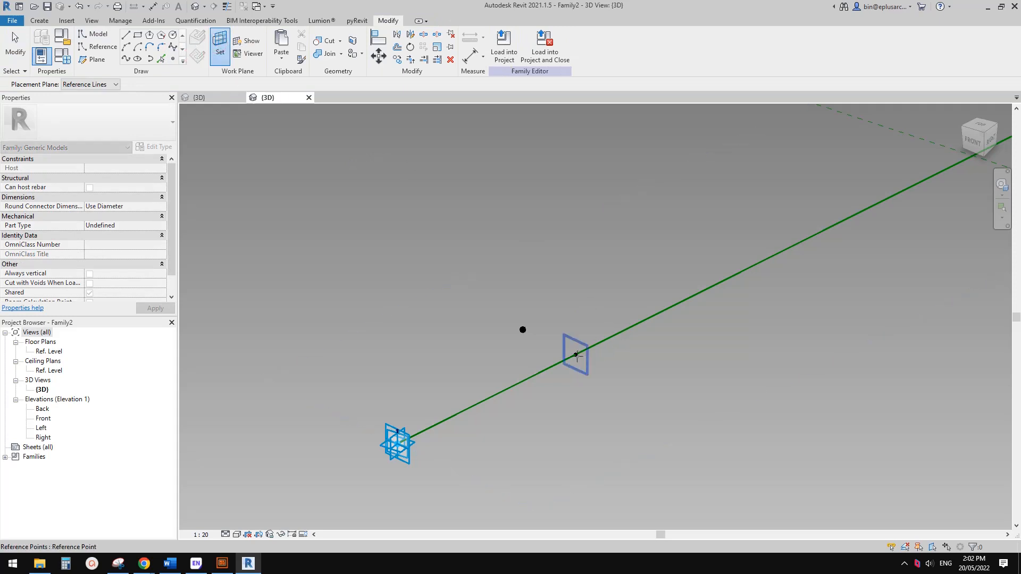
click(576, 355)
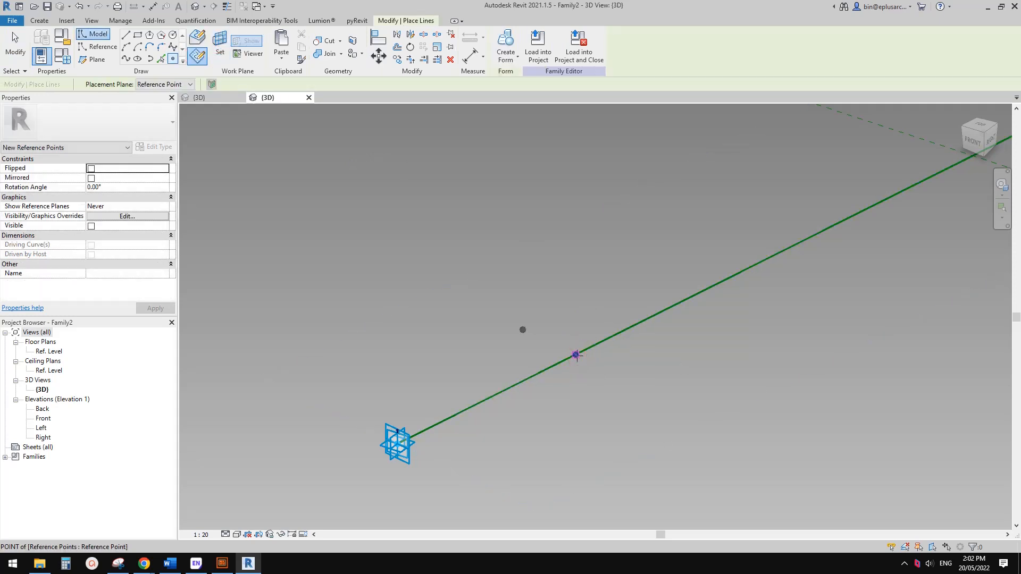
click(577, 355)
click(572, 319)
key(Escape)
key(Escape)
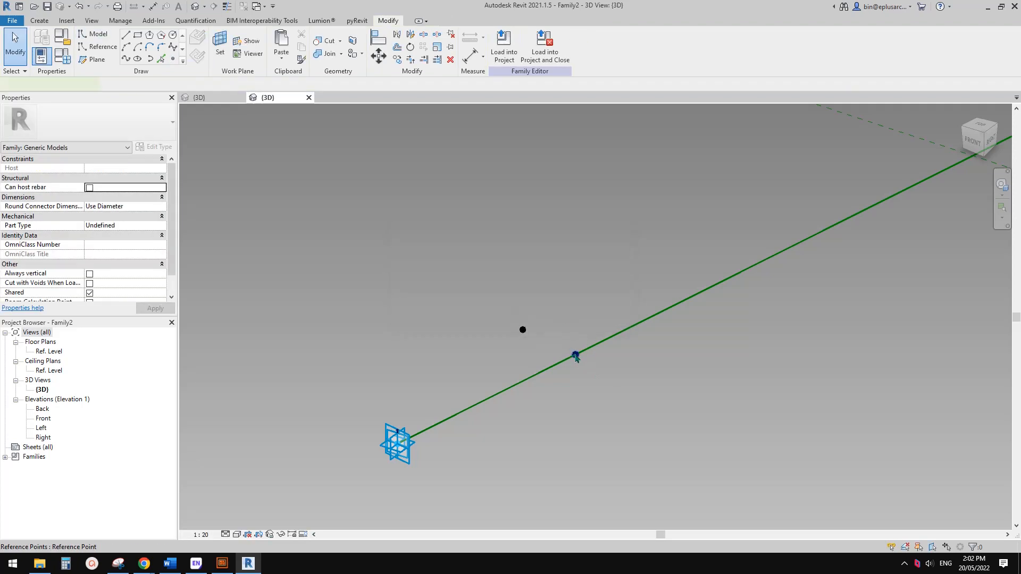
click(568, 354)
drag(567, 354, 608, 374)
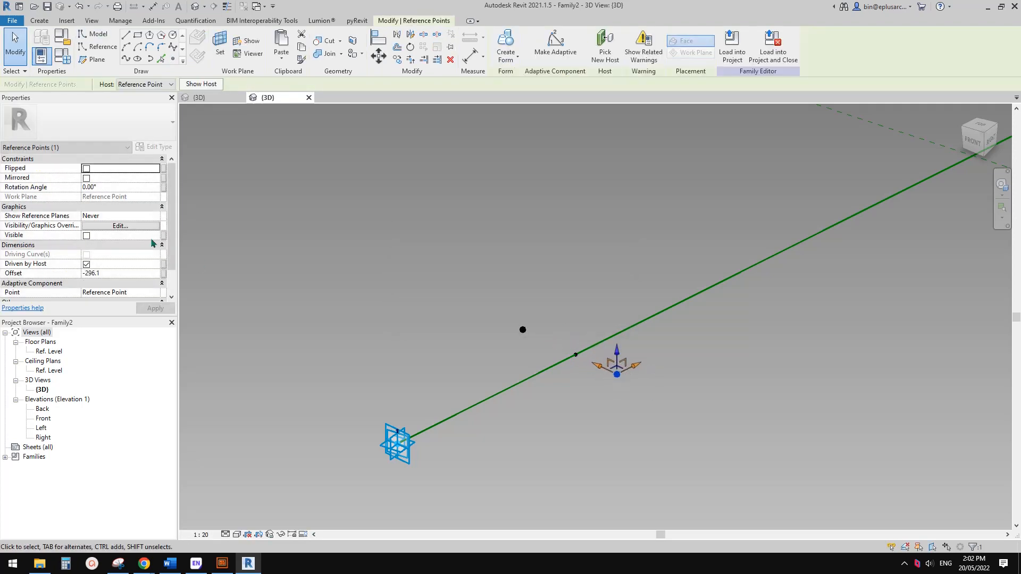
Associate the second point's offset with a new instance family parameter named WHN.
click(164, 274)
click(713, 361)
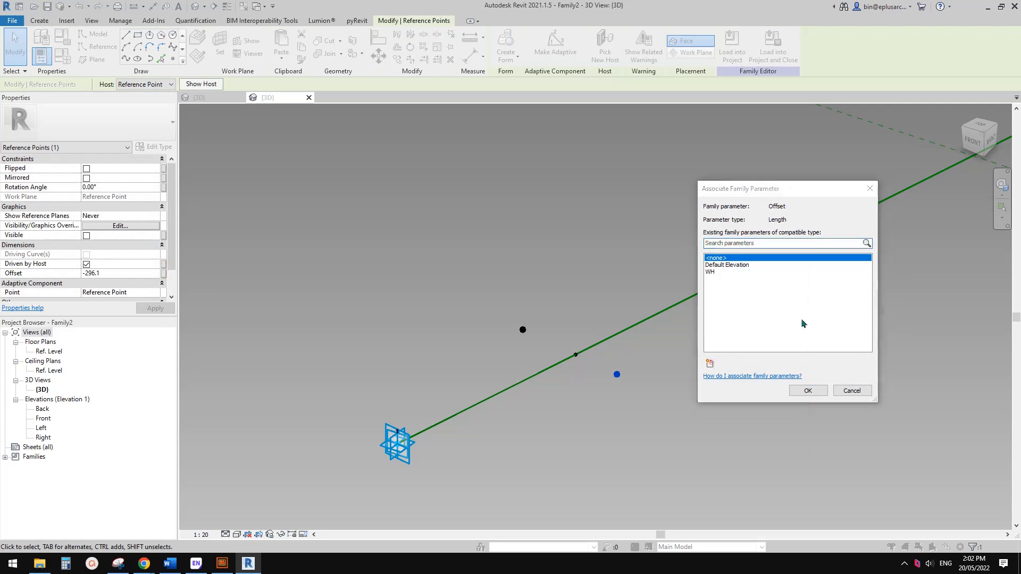
text(WHN)
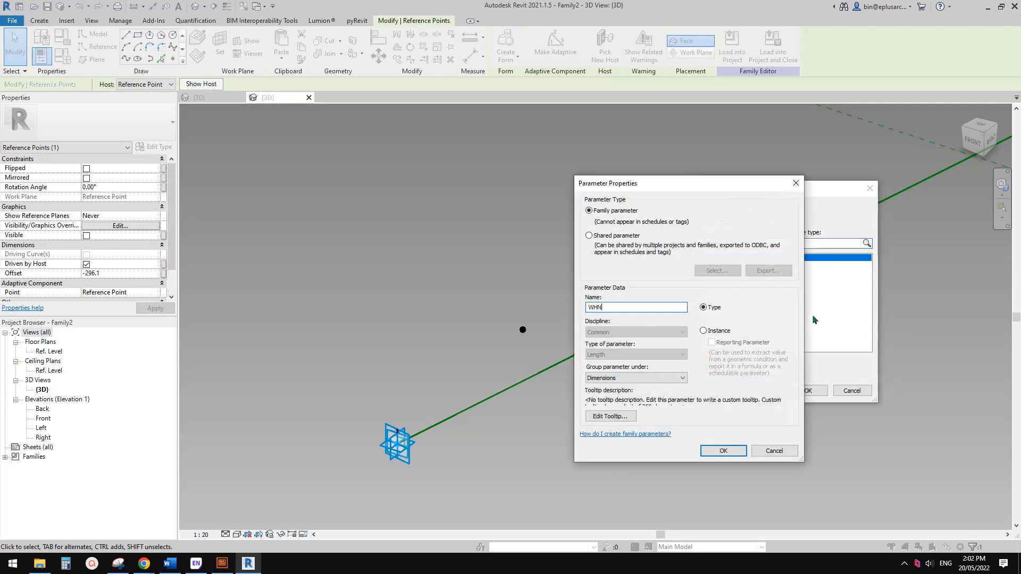
click(716, 331)
click(723, 450)
click(808, 391)
Open the family types and enter a formula with a leading minus sign for the WHN parameter.
click(61, 56)
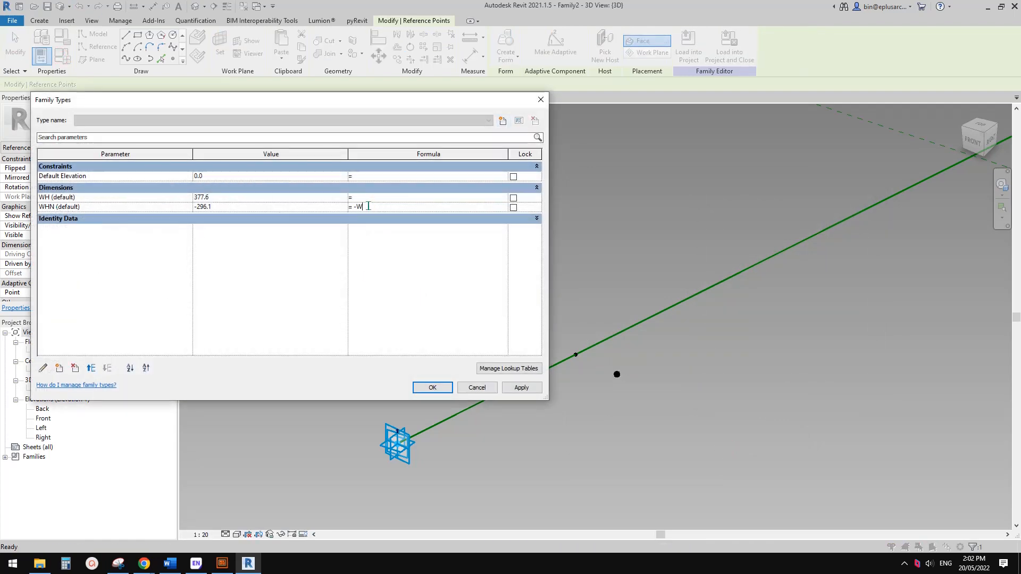
Apply the WHN formula, and connect the two offset points with a spline through points converted to a reference line.
click(432, 388)
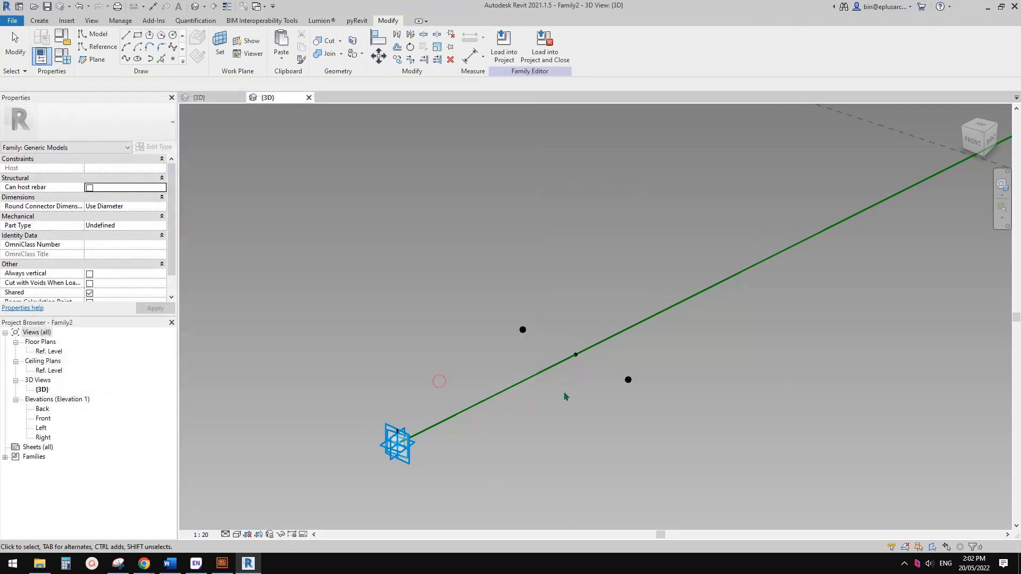
click(522, 329)
ctrl+click(628, 379)
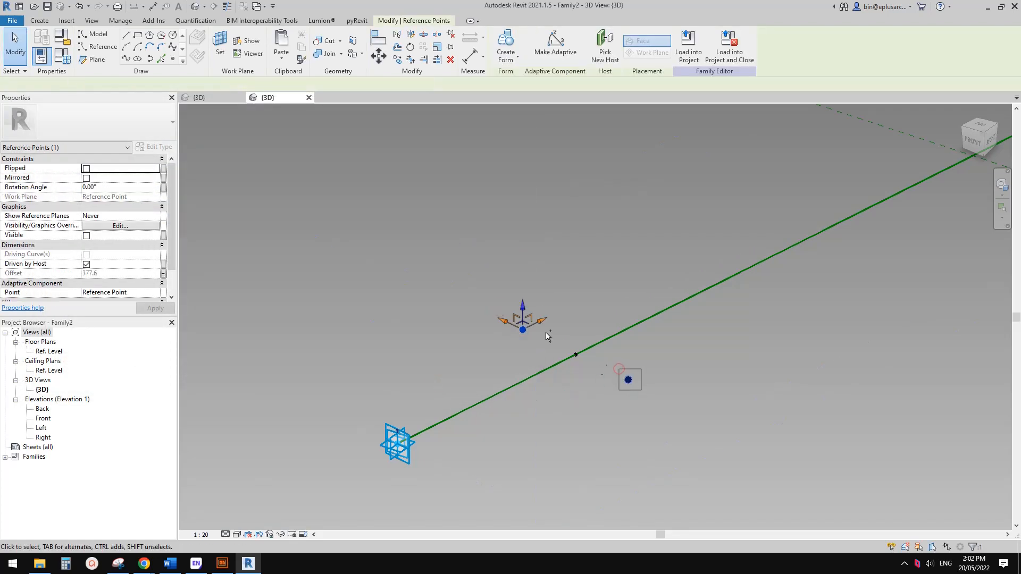
click(126, 59)
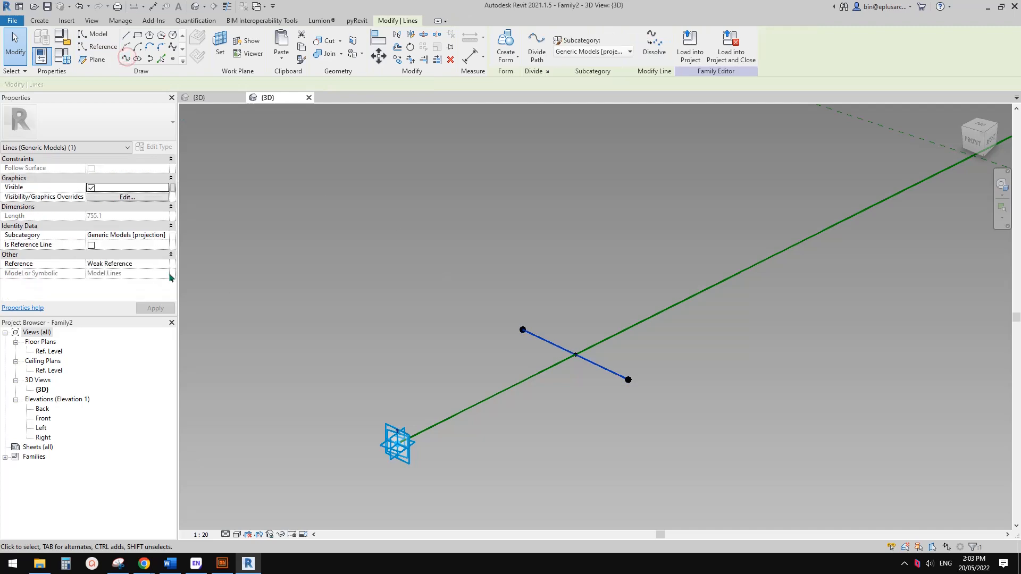
click(92, 246)
click(636, 296)
Copy the short cross reference line with its points and paste the duplicate into empty space beside the main line.
scroll(573, 348, down, 2)
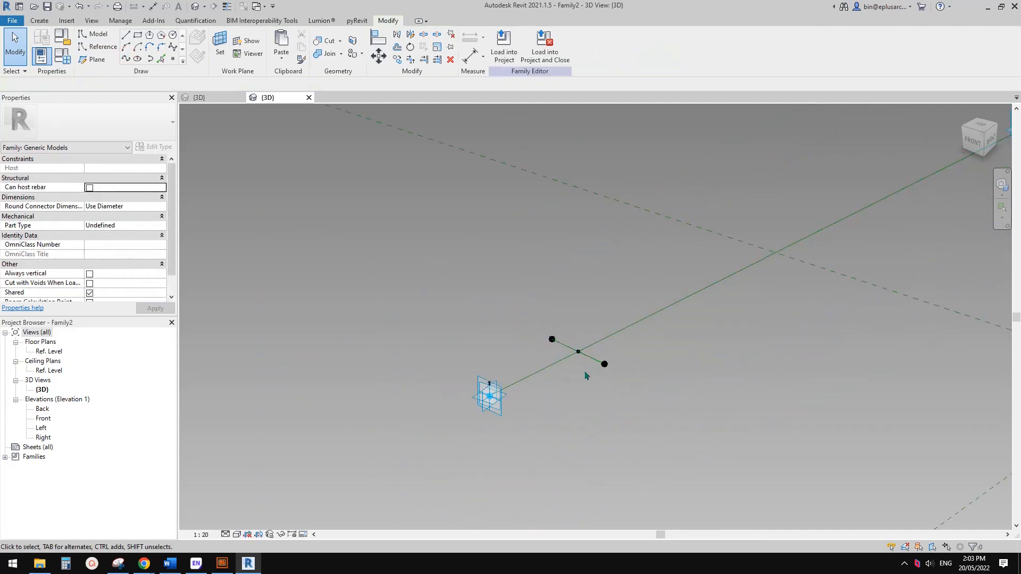
shift+middle_drag(586, 376, 536, 394)
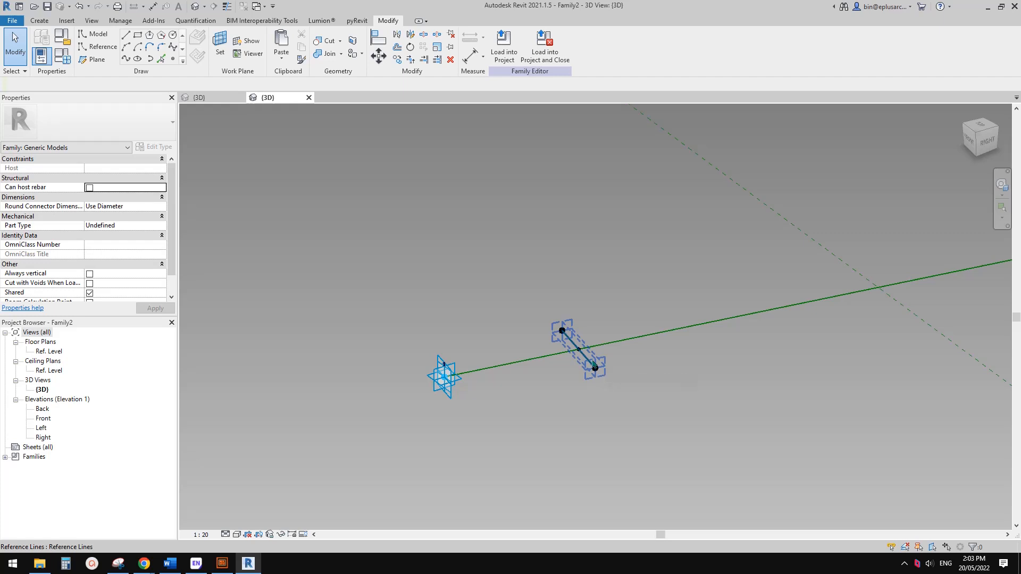
drag(530, 303, 617, 384)
key(ctrl+c)
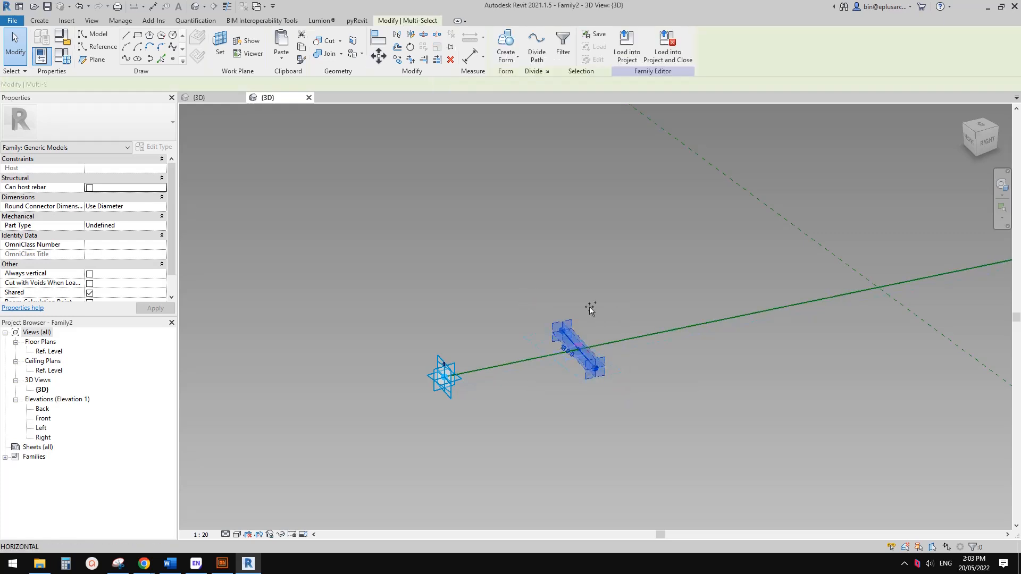
key(ctrl+v)
click(593, 254)
key(Escape)
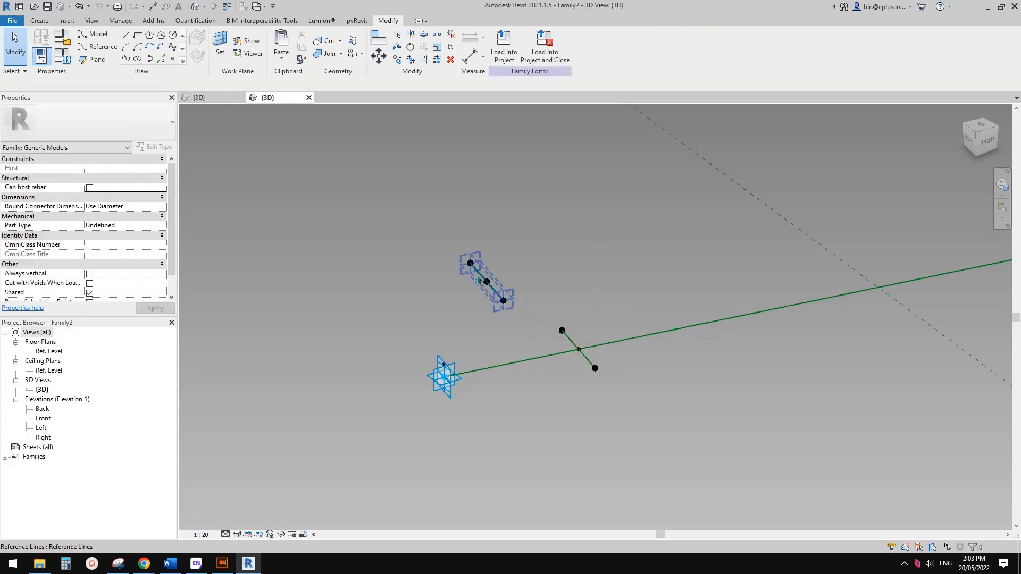
Rehost the pasted cross line's centre point onto the main reference line, towards adaptive point 2.
mouse_move(486, 295)
shift+middle_down()
mouse_move(483, 306)
mouse_move(502, 292)
shift+middle_up()
click(445, 301)
click(605, 47)
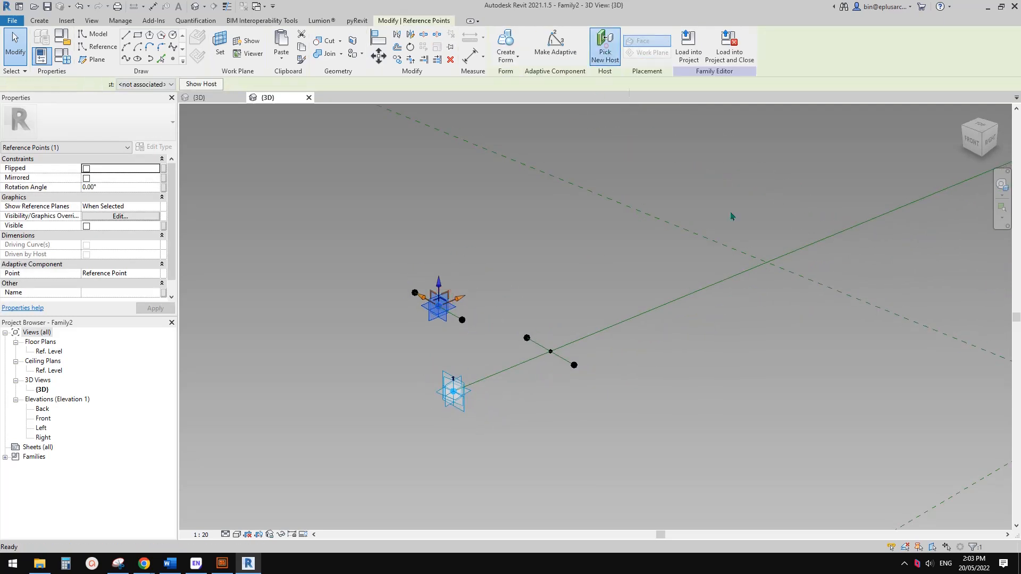
scroll(850, 270, down, 1)
middle_drag(851, 269, 656, 352)
click(664, 310)
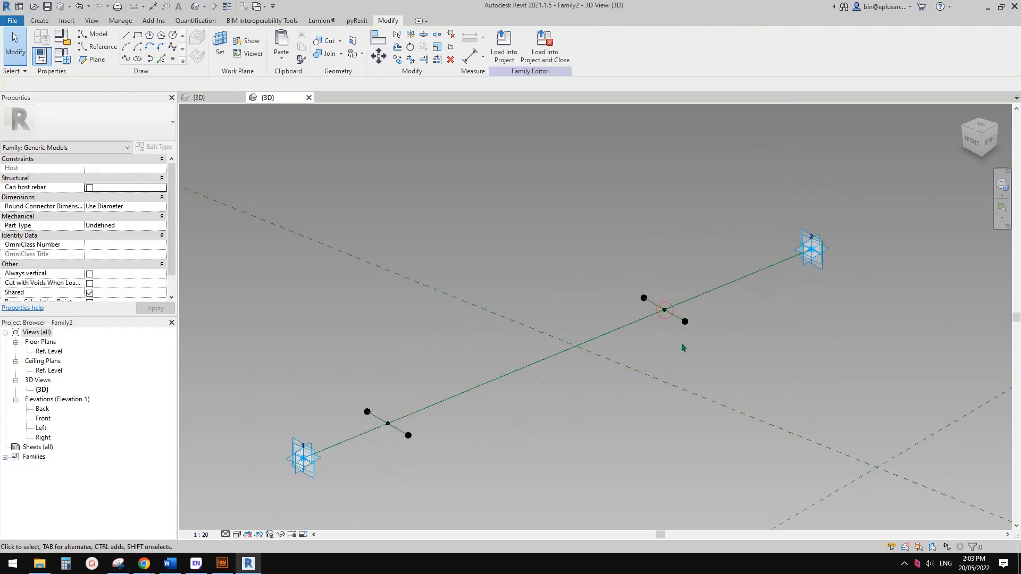
Create a form from the two cross reference lines and the main reference line as the path.
scroll(671, 316, up, 1)
click(664, 314)
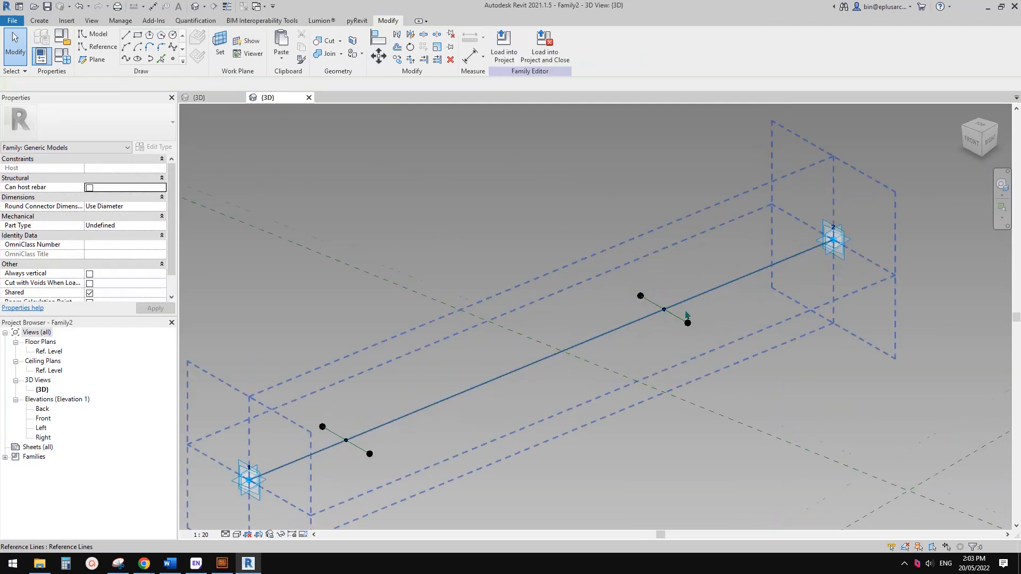
scroll(686, 313, down, 1)
middle_drag(686, 312, 756, 292)
scroll(743, 300, up, 2)
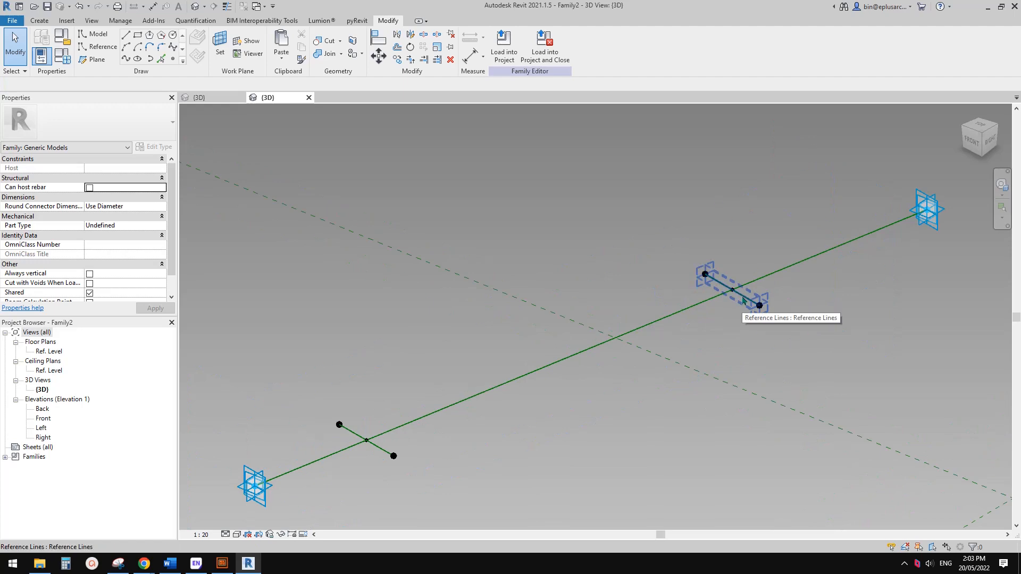
click(726, 314)
ctrl+click(380, 452)
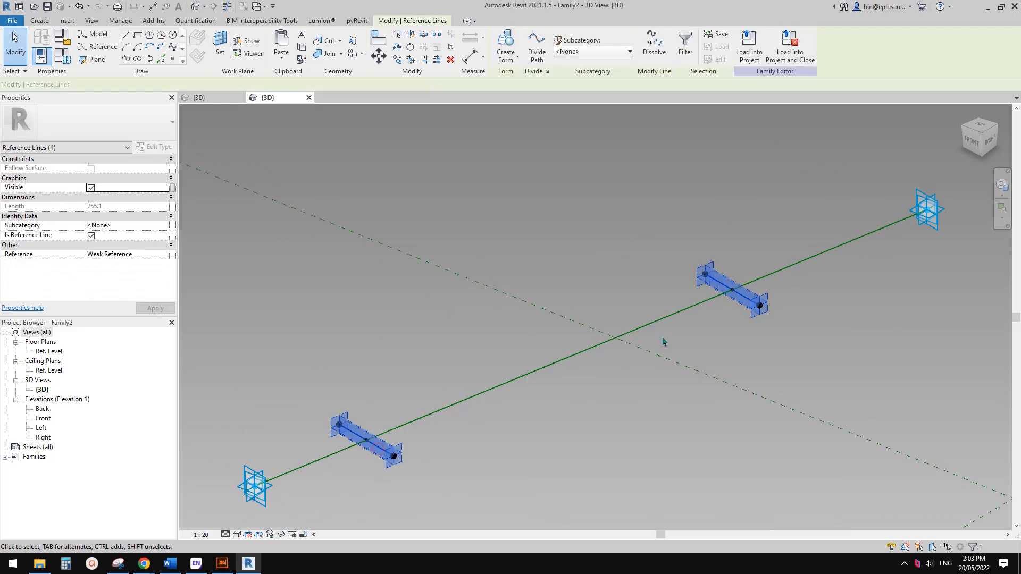
ctrl+click(670, 317)
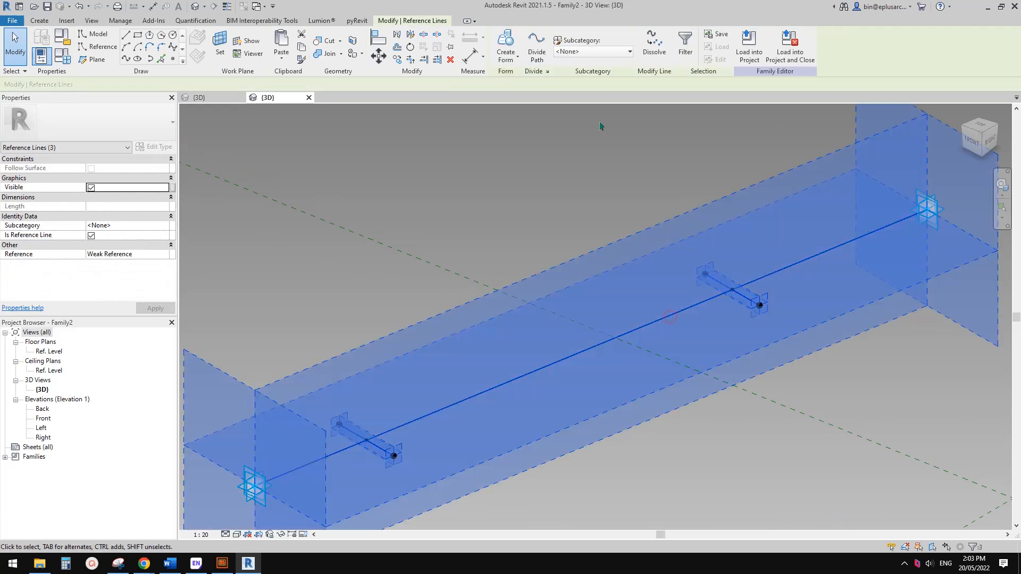
click(506, 45)
scroll(661, 235, down, 1)
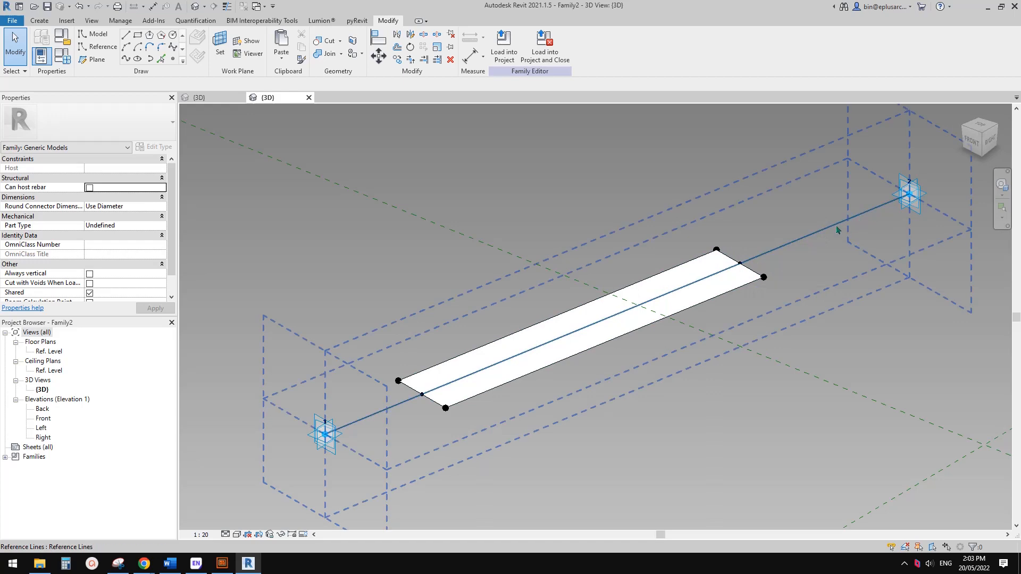
Move the form's two centre host points to the ends of the main line, at adaptive points 2 and 1.
middle_drag(838, 224, 797, 230)
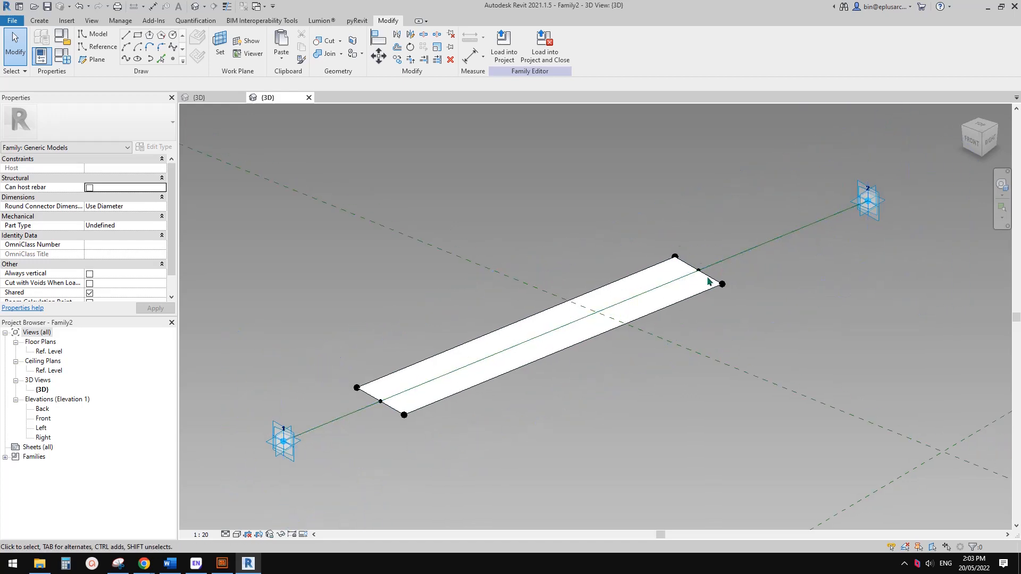
drag(698, 271, 876, 206)
middle_drag(532, 368, 709, 294)
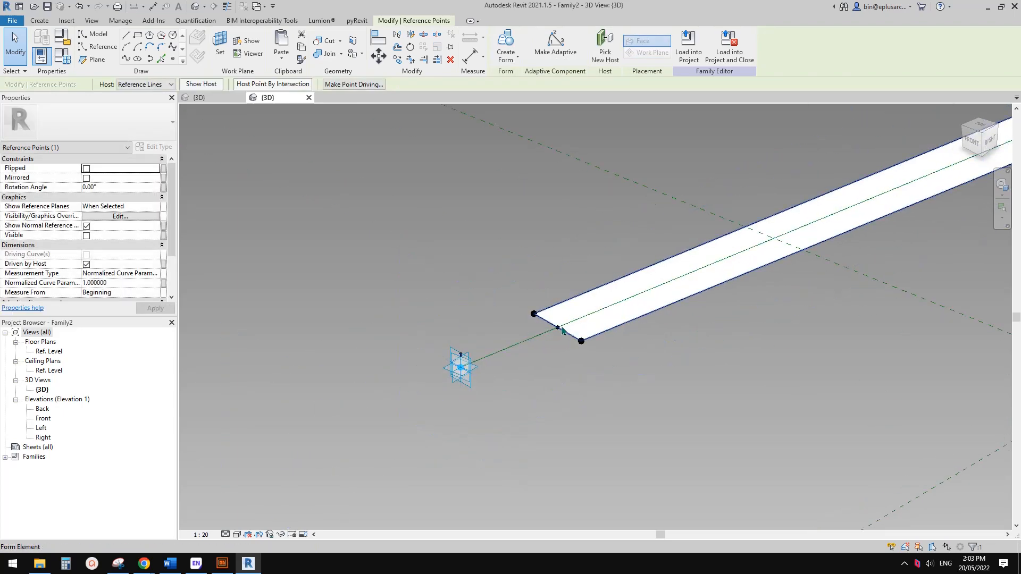
drag(557, 329, 459, 388)
scroll(586, 352, down, 3)
click(711, 311)
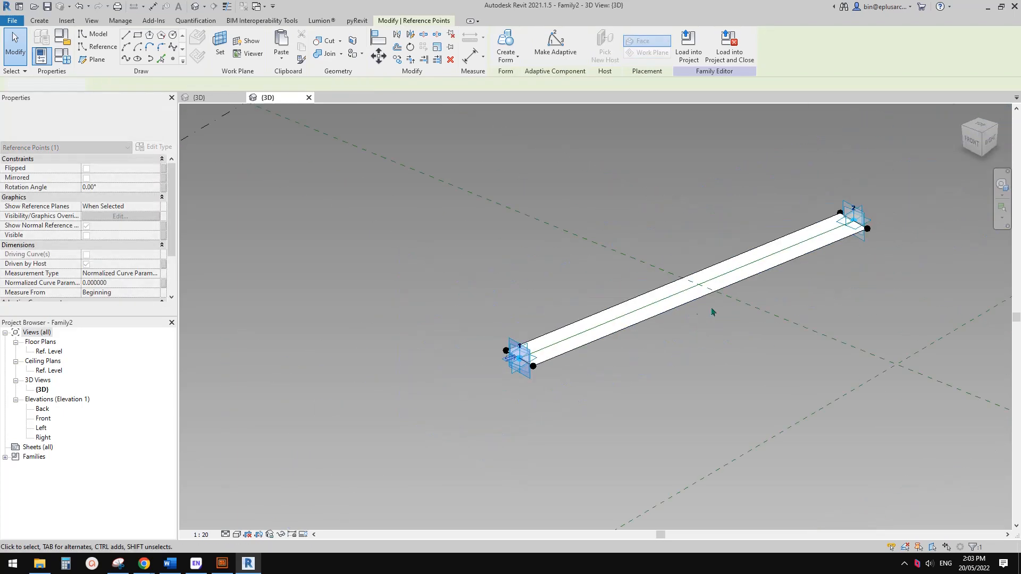
mouse_move(710, 311)
shift+middle_down()
mouse_move(806, 257)
mouse_move(843, 192)
mouse_move(707, 298)
mouse_move(753, 301)
mouse_move(717, 316)
mouse_move(702, 300)
mouse_move(702, 308)
shift+middle_up()
scroll(718, 315, up, 1)
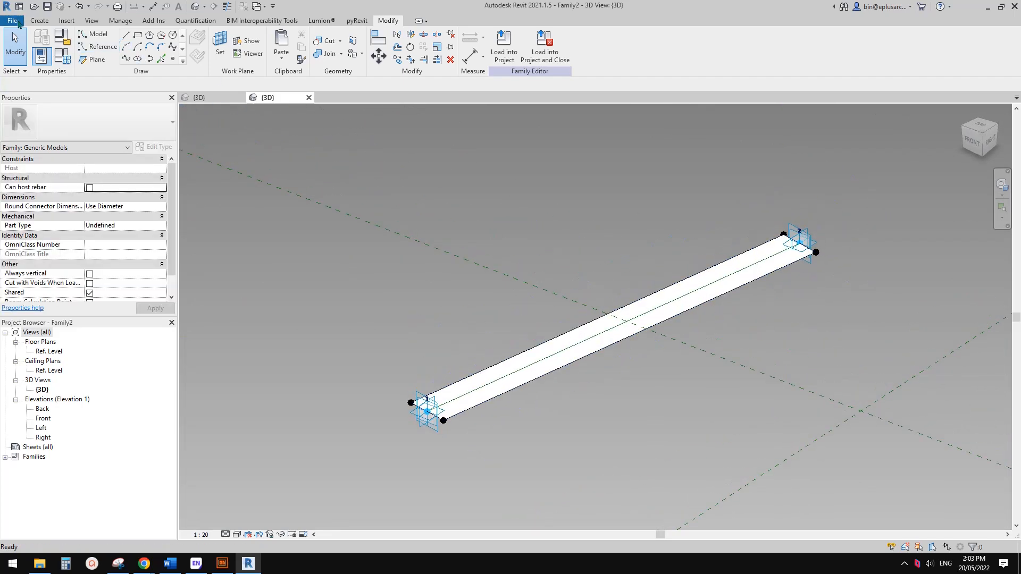
Turn off the Shared option in the family's properties.
click(425, 241)
middle_drag(414, 249, 443, 257)
scroll(117, 270, down, 1)
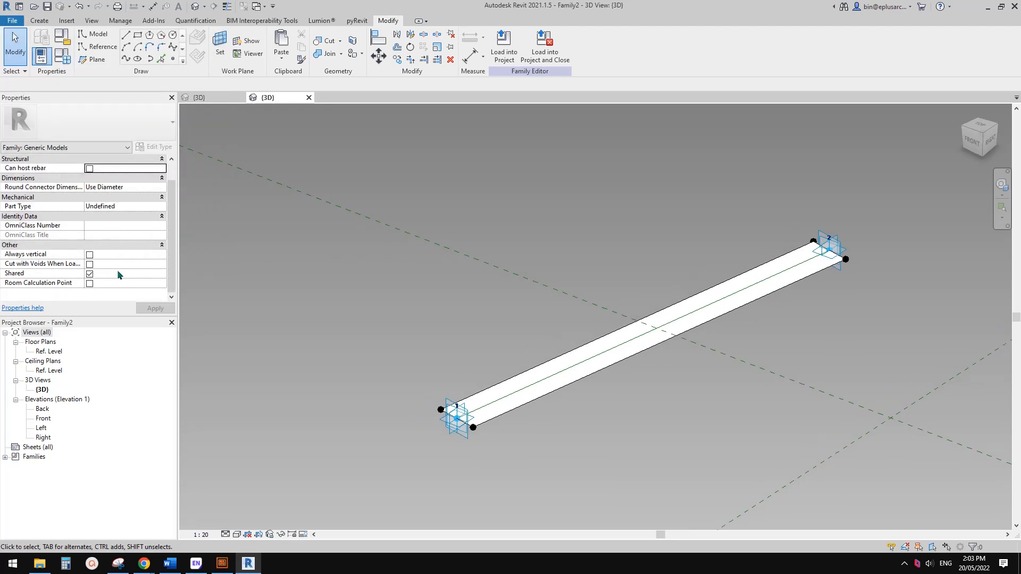
click(90, 274)
middle_drag(375, 263, 381, 265)
middle_drag(502, 282, 474, 277)
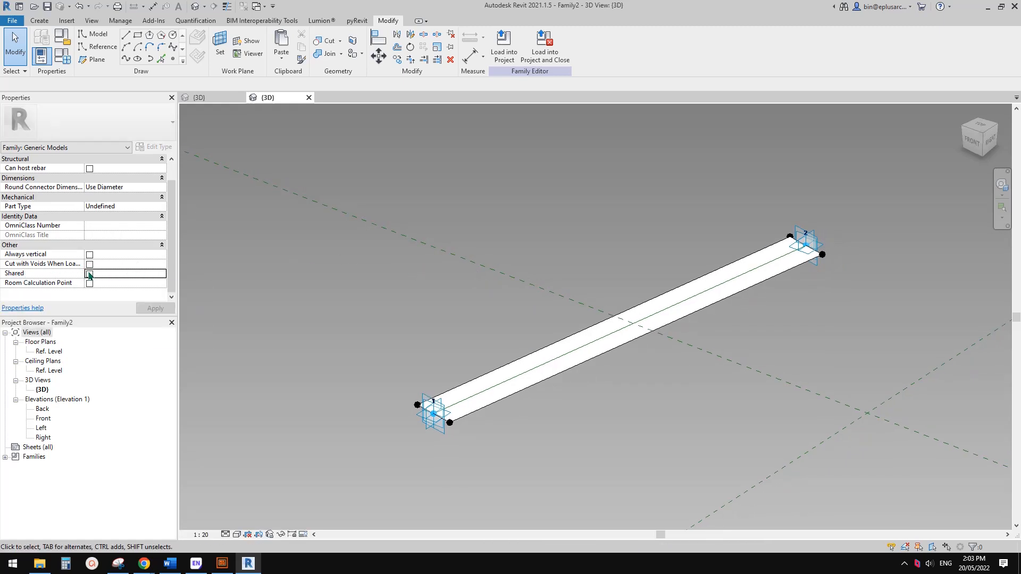
Examine the tower framework in the Family1 mass 3D view and return to the Family2 3D view.
middle_drag(461, 262, 559, 258)
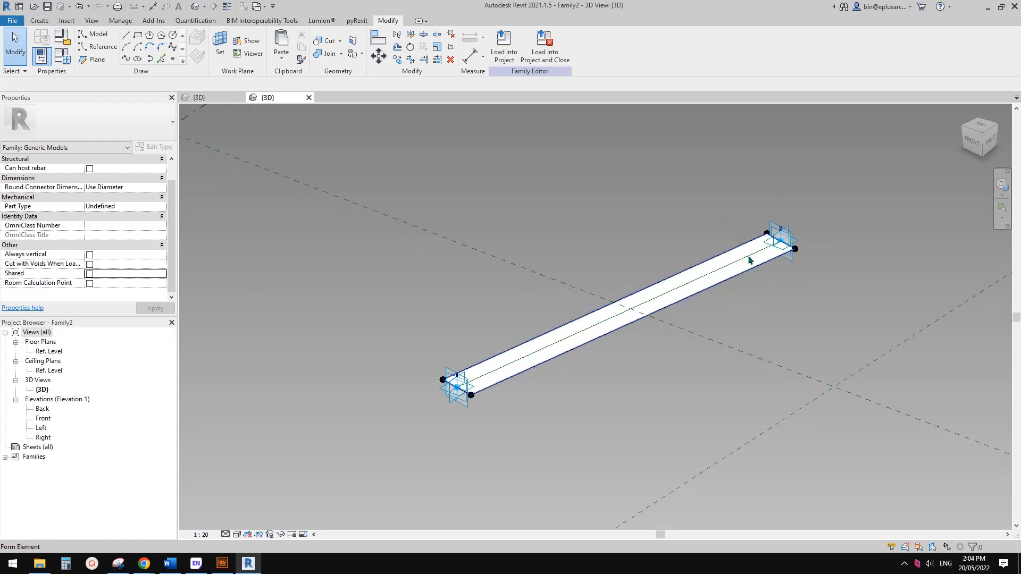
middle_drag(606, 300, 599, 307)
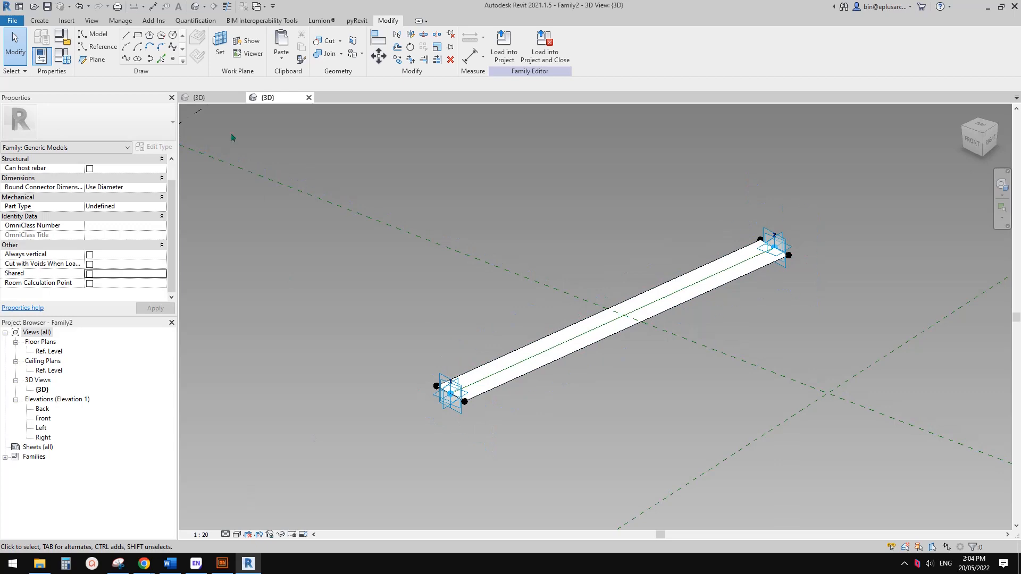
click(201, 98)
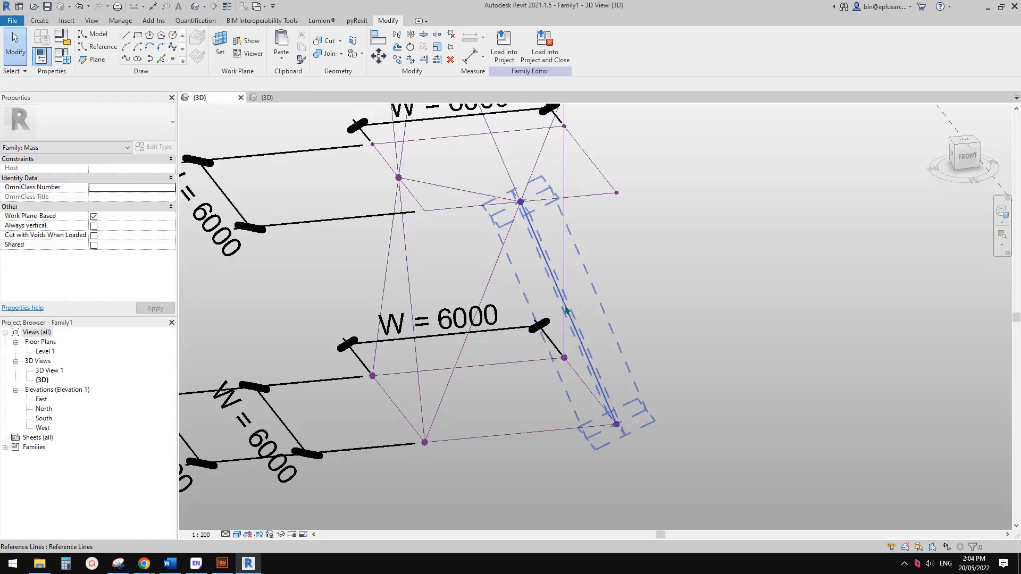
middle_drag(565, 309, 597, 331)
scroll(528, 307, down, 4)
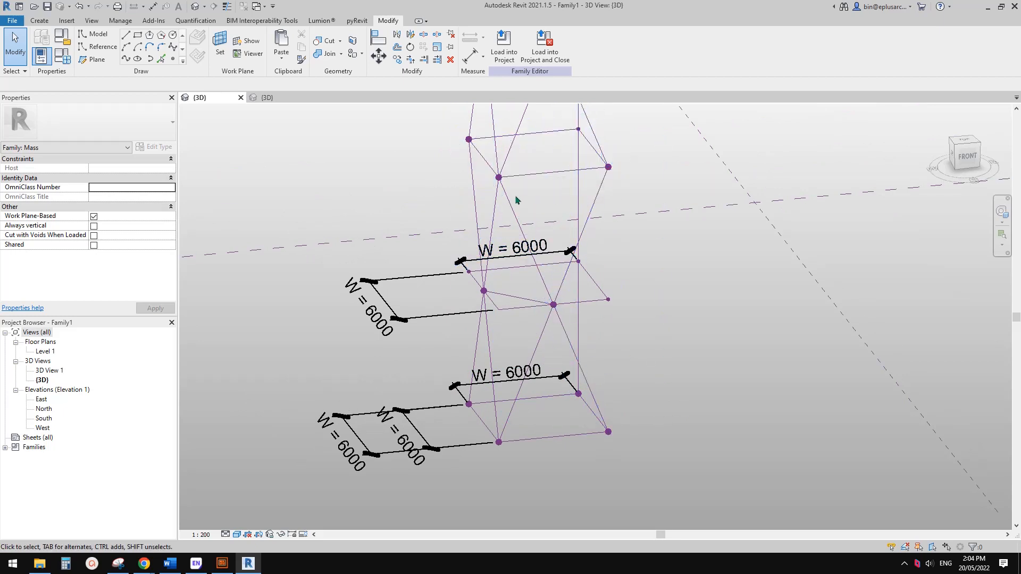
click(266, 97)
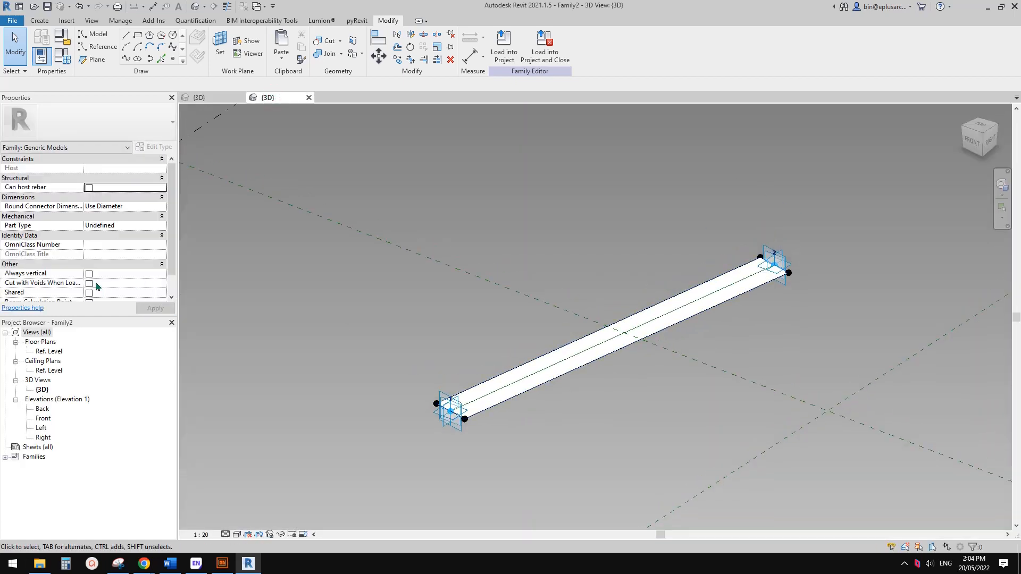
scroll(633, 319, up, 1)
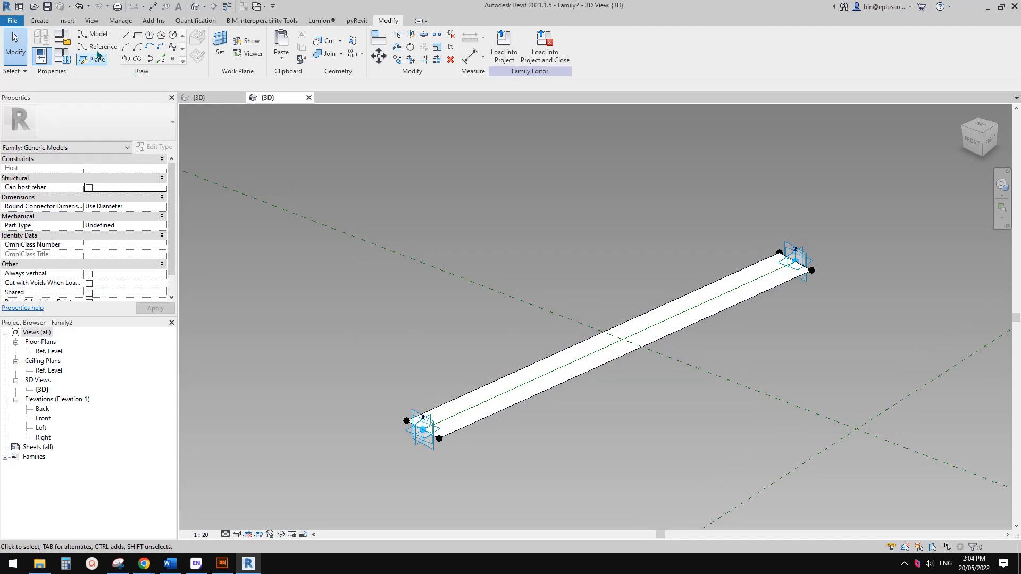
Create a new family from the metric adaptive generic model template.
click(15, 24)
mouse_move(62, 61)
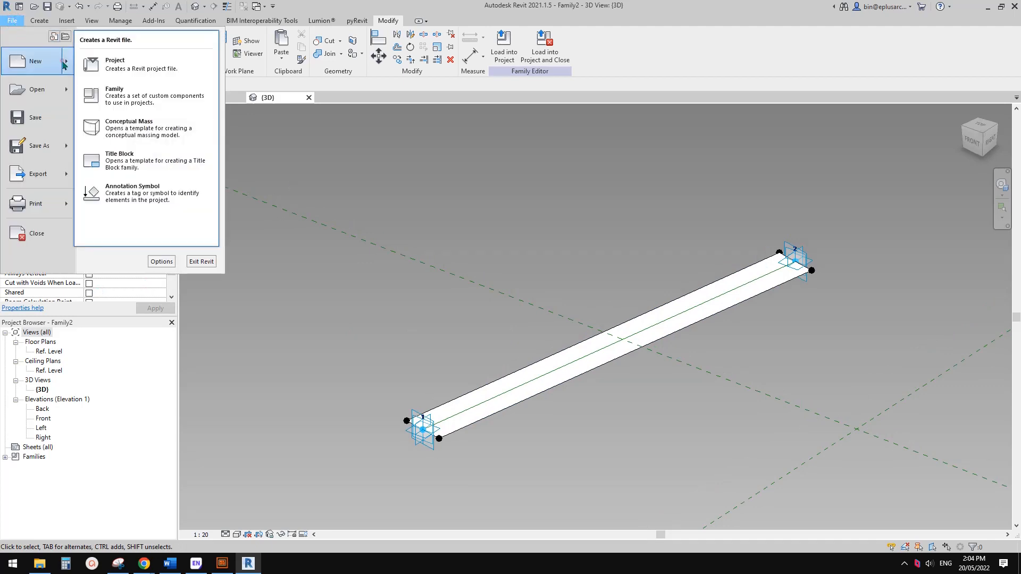
click(144, 90)
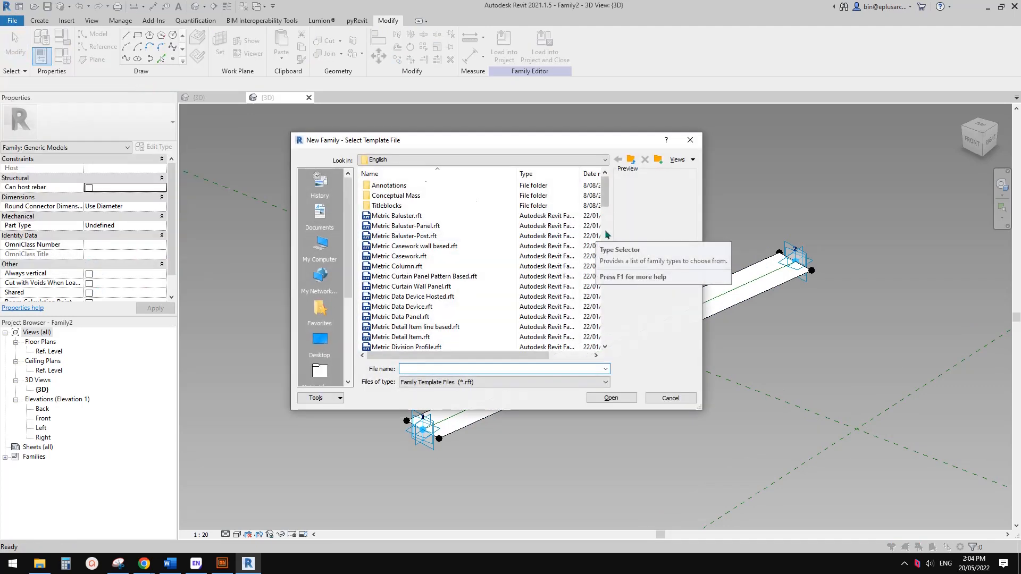
scroll(439, 193, down, 6)
click(439, 193)
click(611, 398)
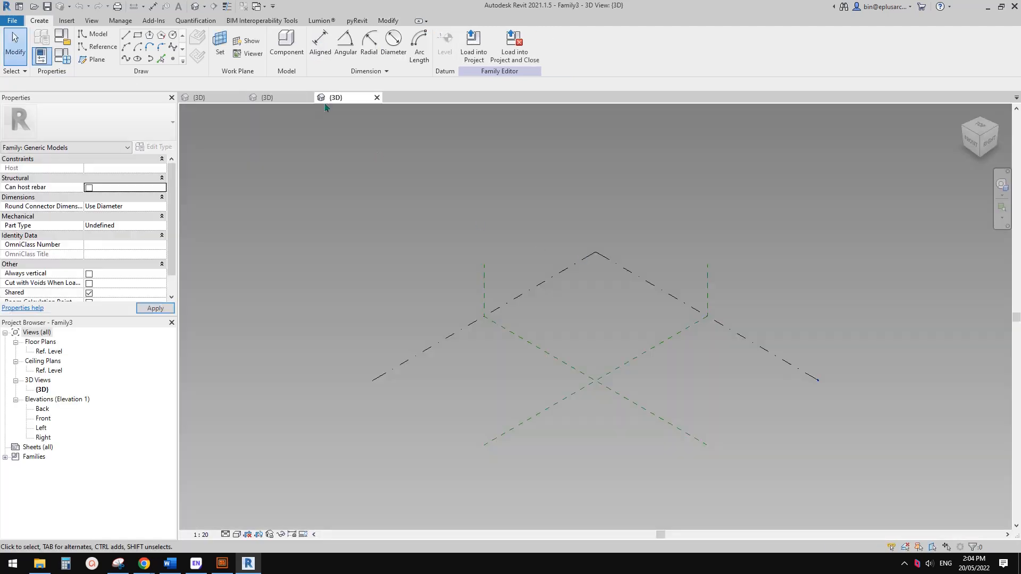
Place three reference points in a triangular layout on the reference level and make them adaptive.
click(169, 60)
click(568, 329)
click(530, 381)
click(642, 380)
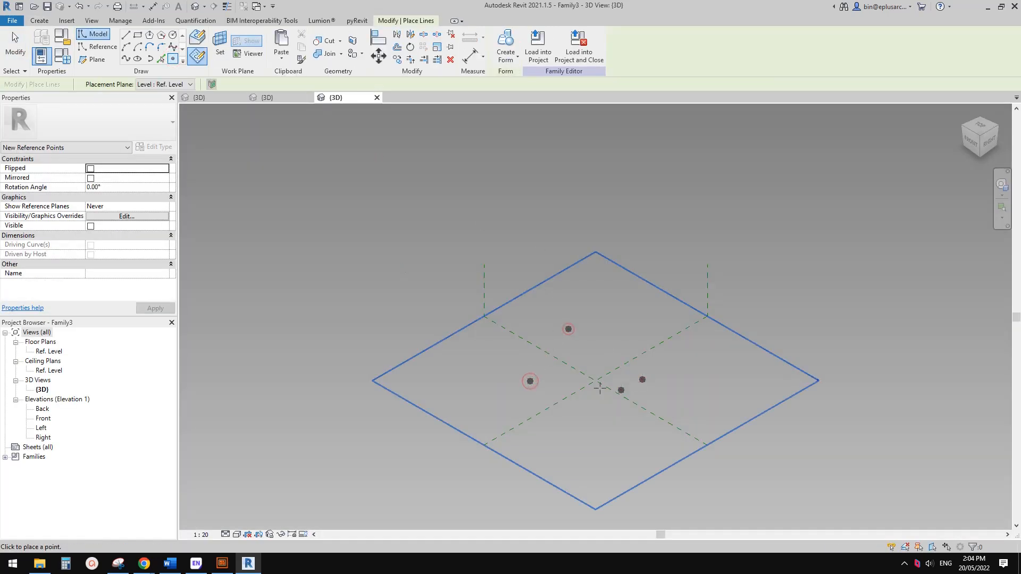
key(Escape)
drag(425, 283, 676, 417)
click(565, 42)
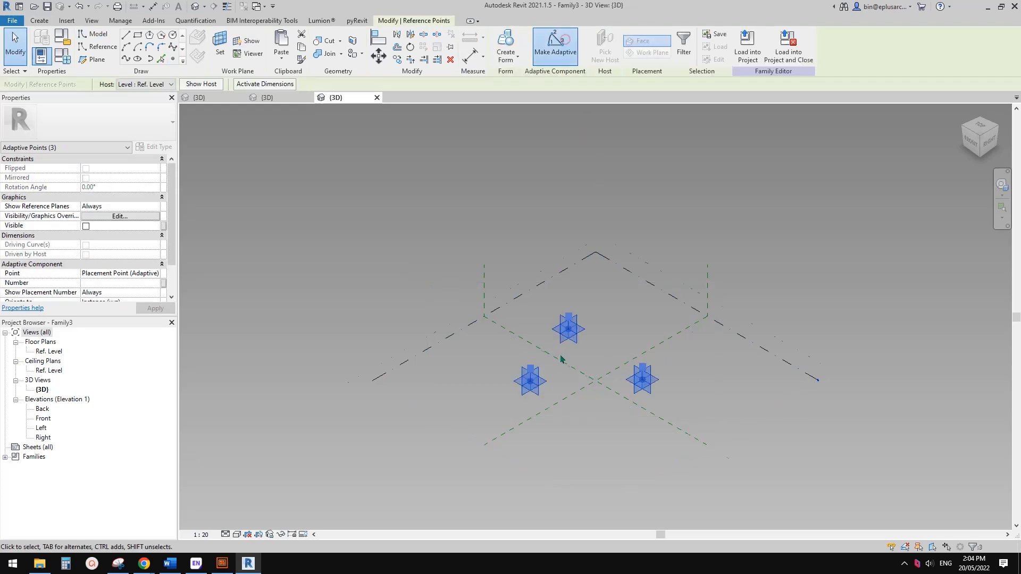
Connect the three adaptive points pairwise with splines through points to form a closed triangle.
scroll(559, 351, up, 3)
drag(370, 242, 661, 433)
click(125, 57)
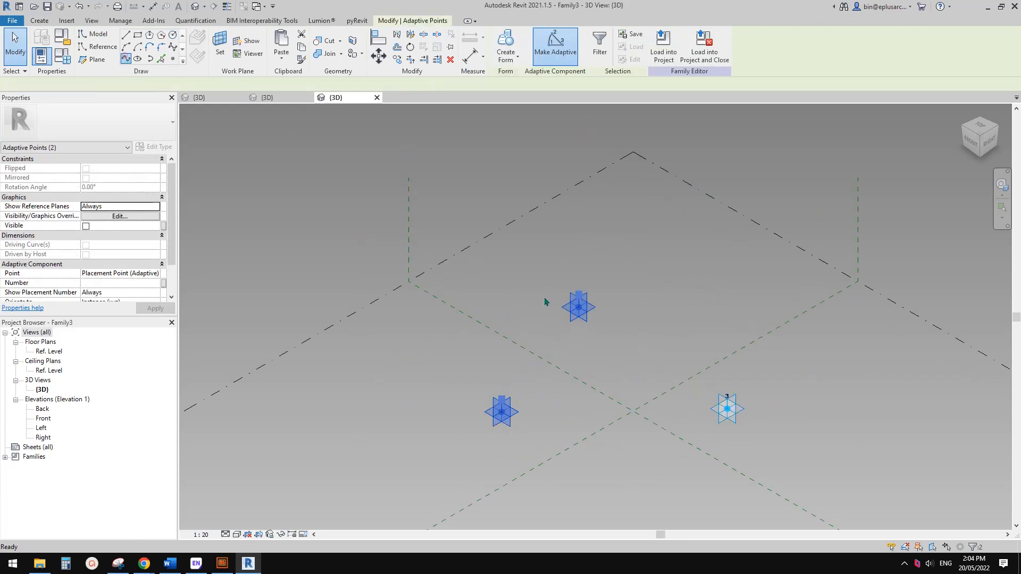
drag(553, 274, 800, 487)
click(125, 58)
drag(351, 341, 844, 485)
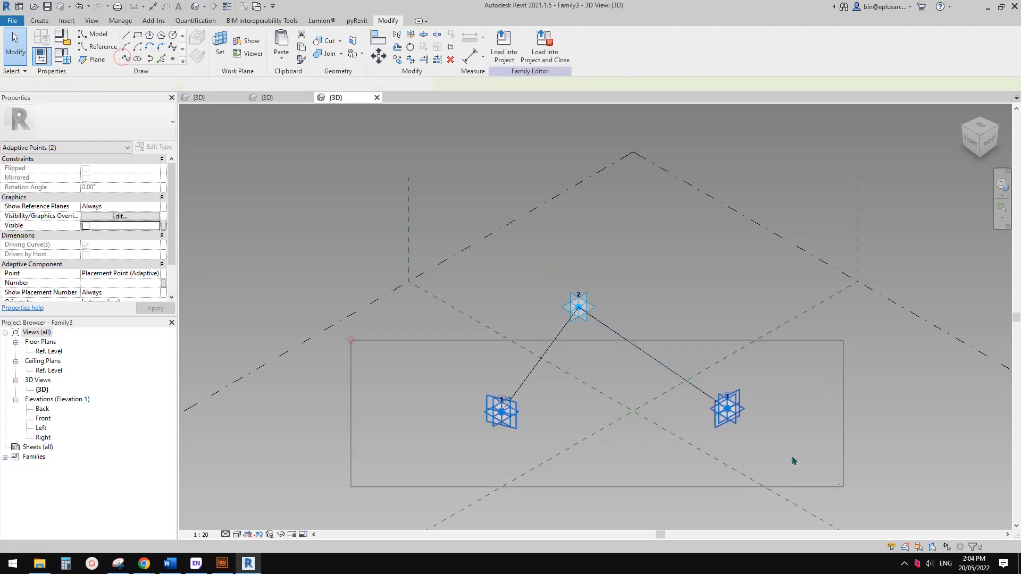
click(124, 56)
Convert the triangle's whole chain of three lines into reference lines.
key(Tab)
click(642, 351)
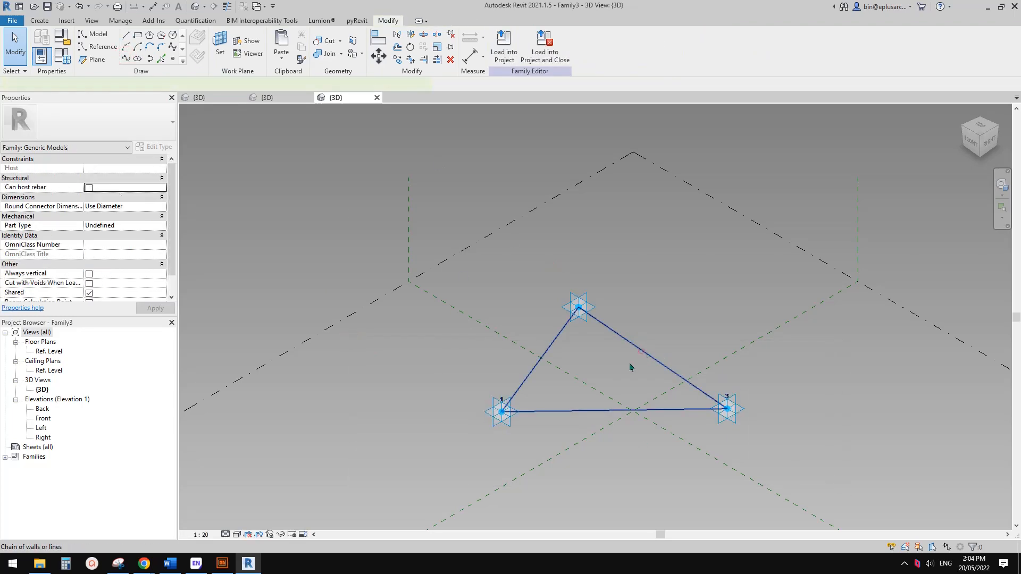
click(90, 245)
scroll(627, 372, up, 3)
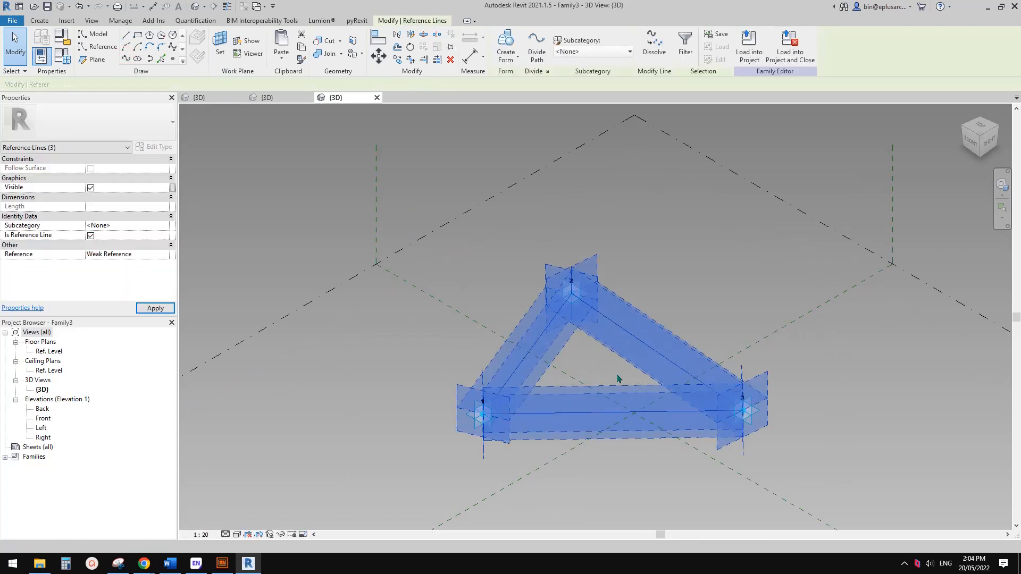
Divide the reference line between adaptive points 1 and 2 into a divided path.
click(633, 379)
shift+middle_drag(633, 379, 568, 365)
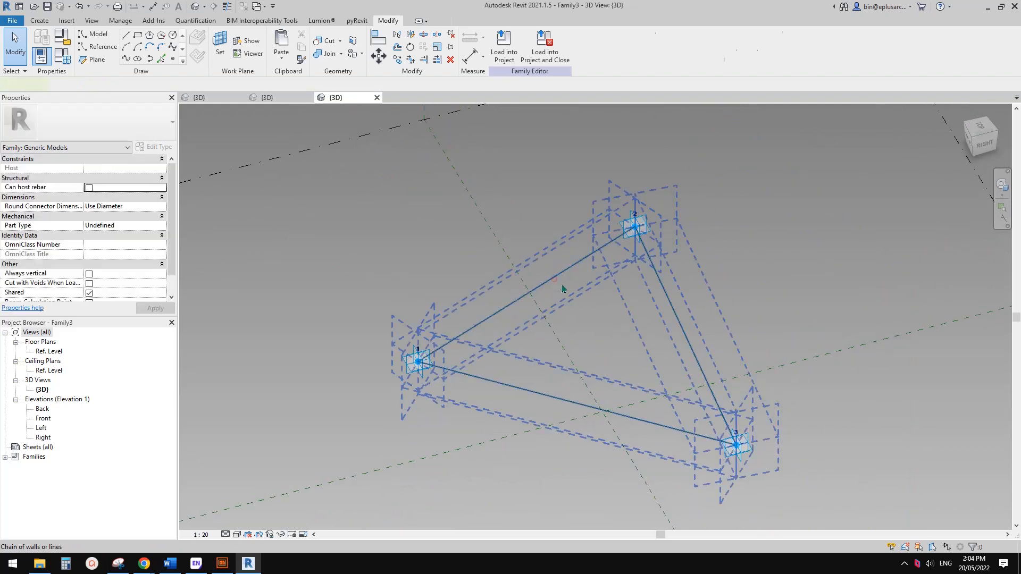
click(611, 252)
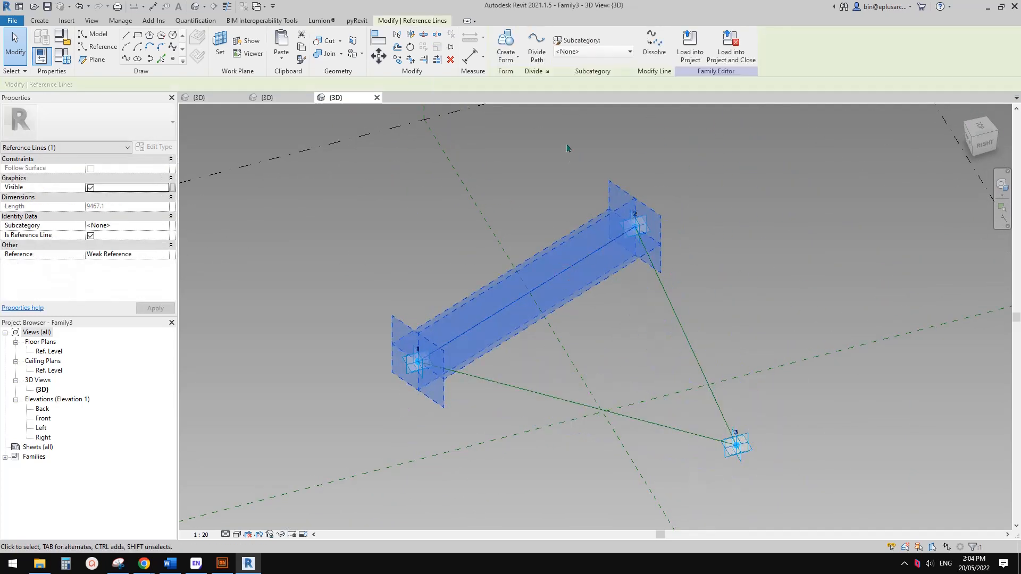
click(537, 48)
scroll(595, 295, up, 2)
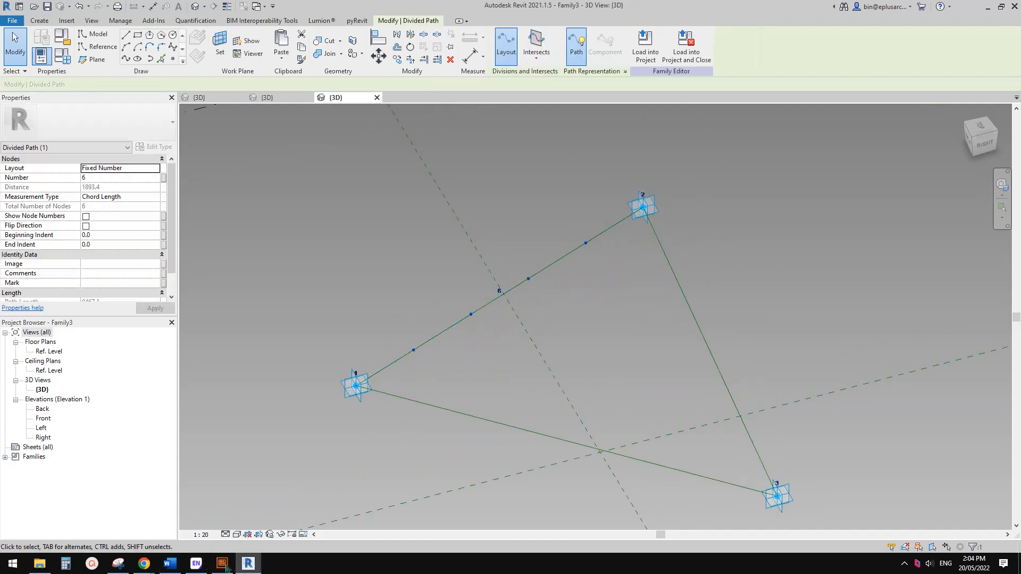
Review the triangular pattern sketch in Snipping Tool and set the divided path between points 1 and 2 to 5 nodes.
click(118, 564)
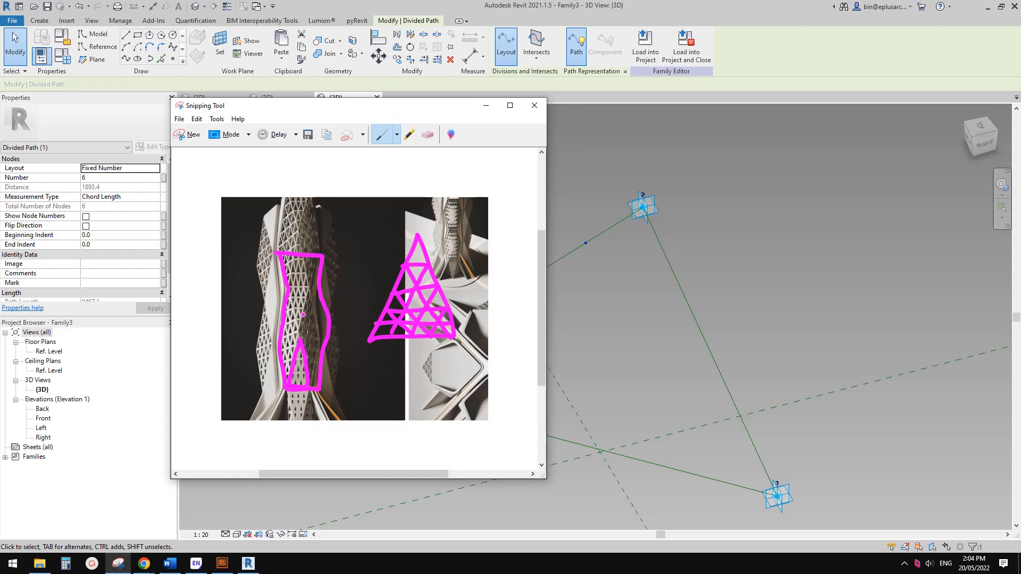
click(578, 315)
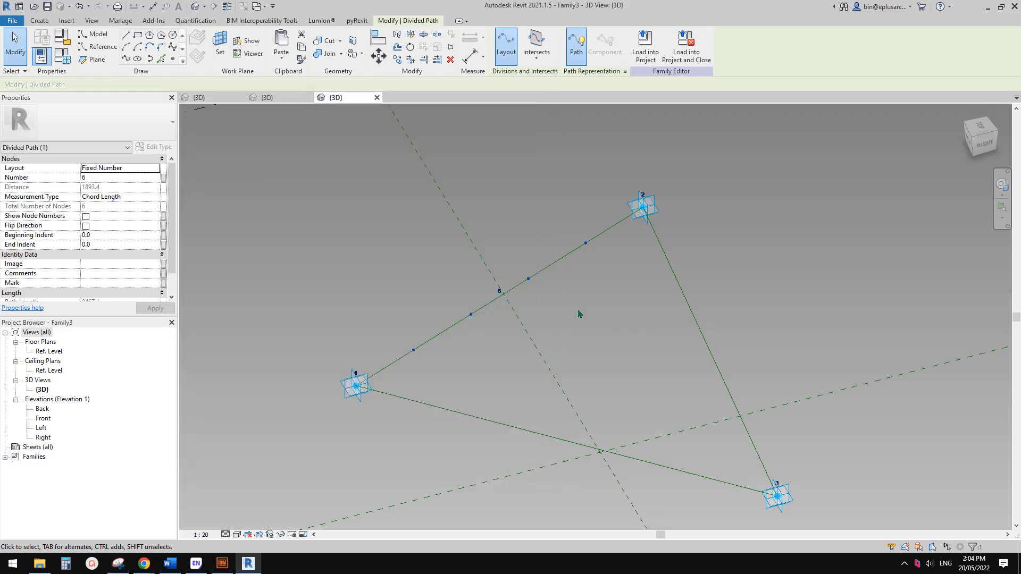
click(499, 292)
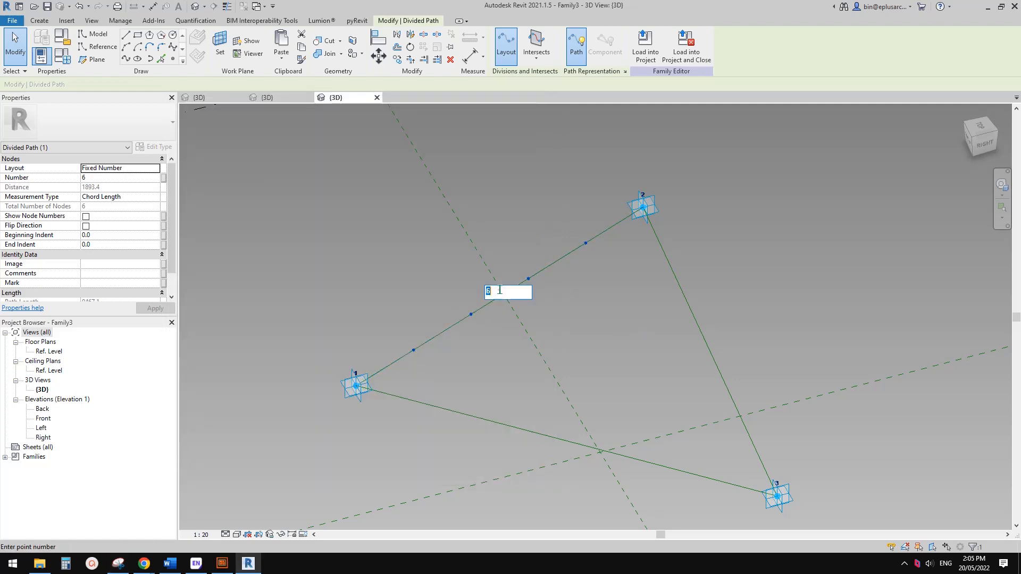
click(601, 338)
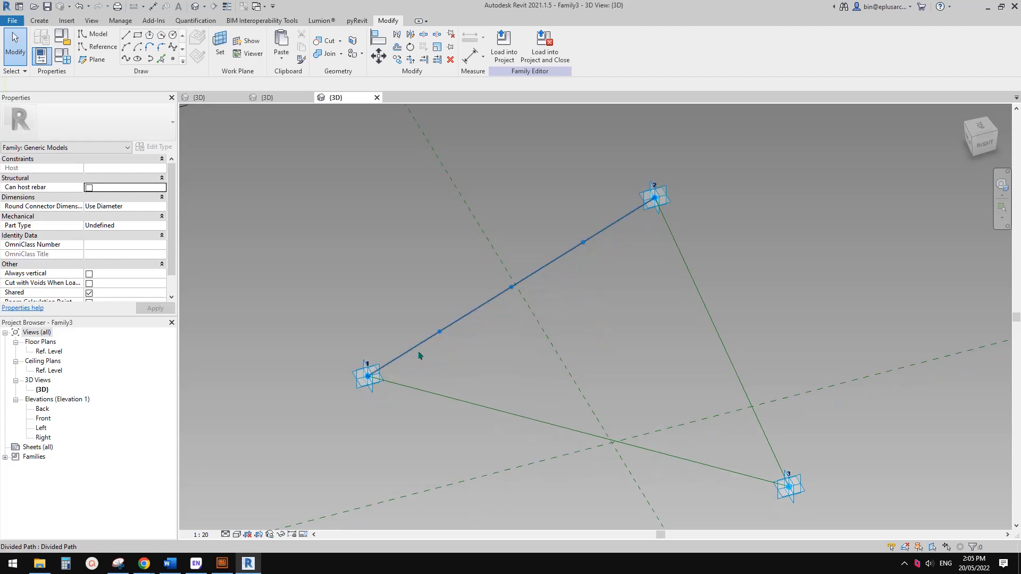
Divide the reference line between points 2 and 3 into a path with 5 nodes.
key(Tab)
key(Tab)
click(691, 295)
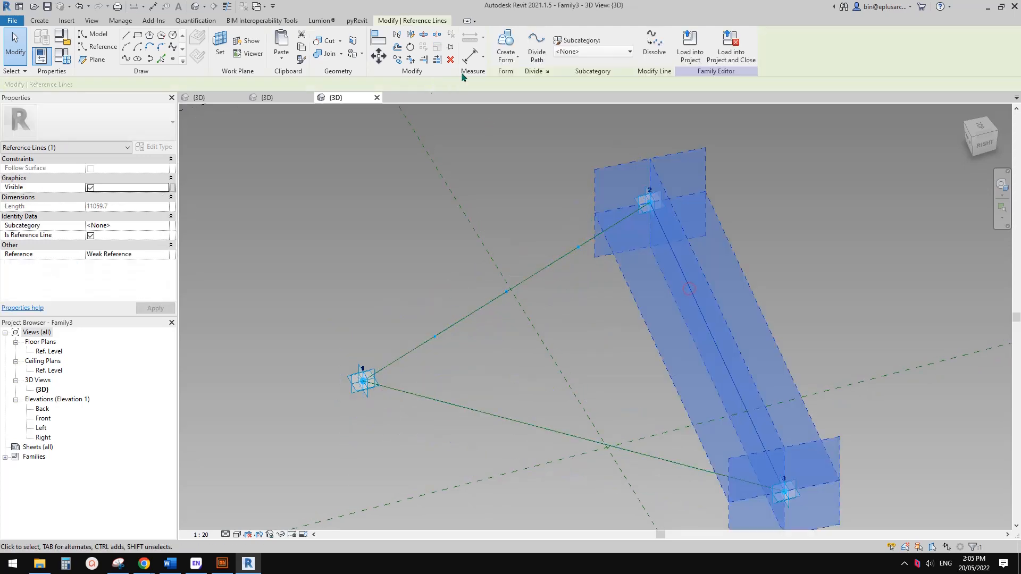
click(533, 45)
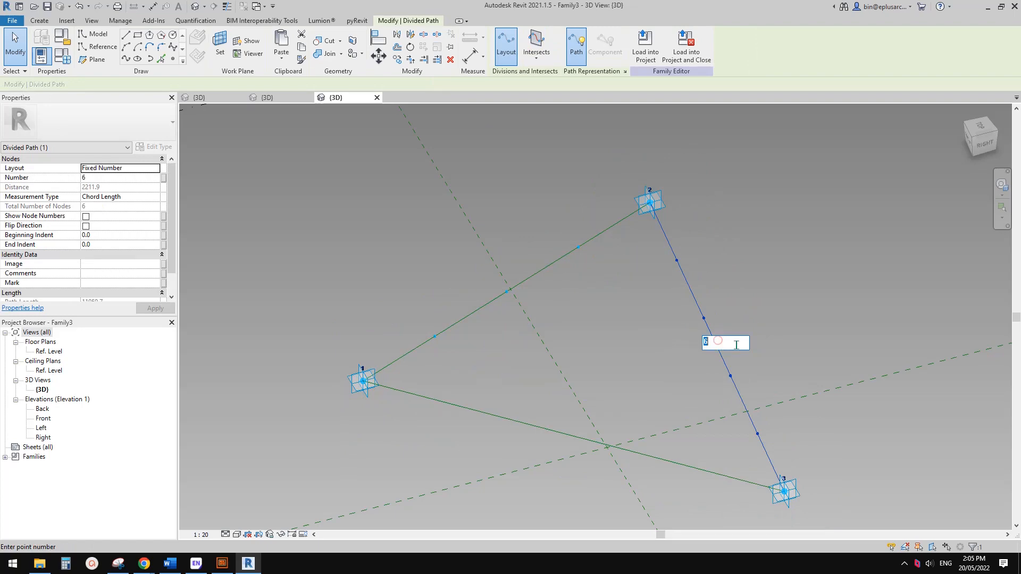
Divide the reference line between points 1 and 3 into a path with 5 nodes.
key(Tab)
key(Tab)
click(628, 450)
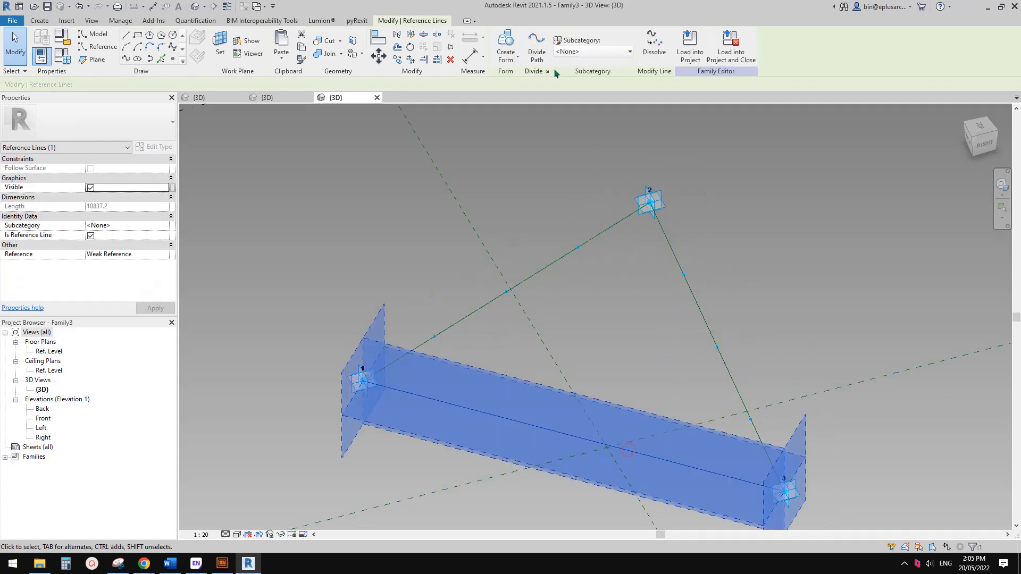
click(542, 51)
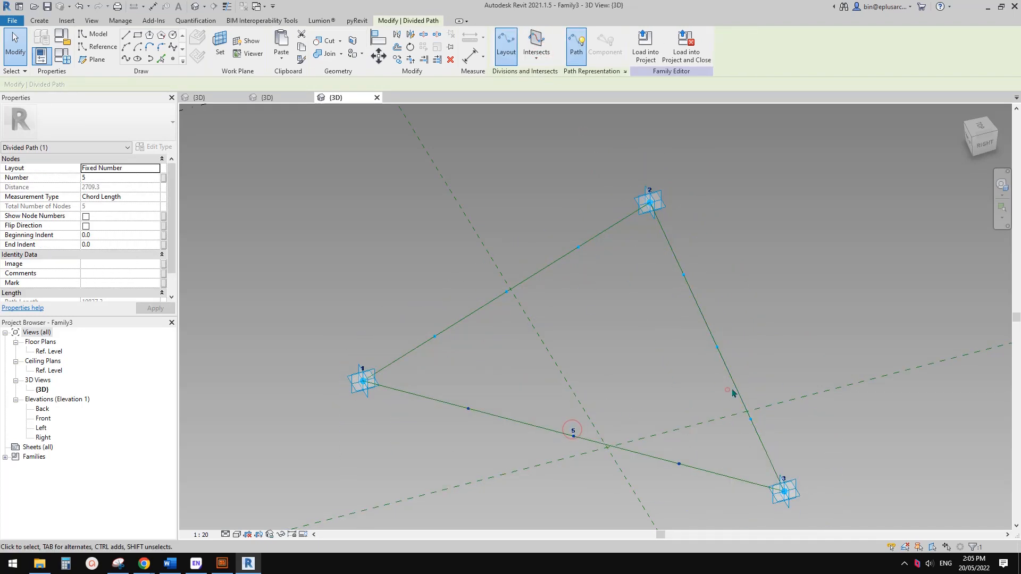
click(728, 390)
middle_drag(639, 400, 651, 347)
scroll(650, 347, down, 1)
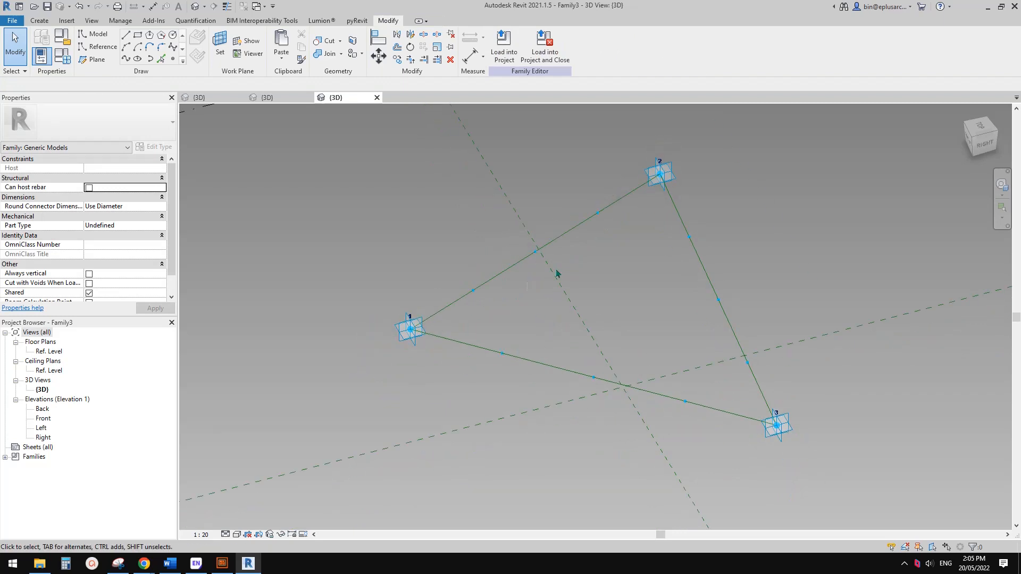
Turn off the Shared option in the triangular family's properties.
middle_drag(556, 274, 555, 281)
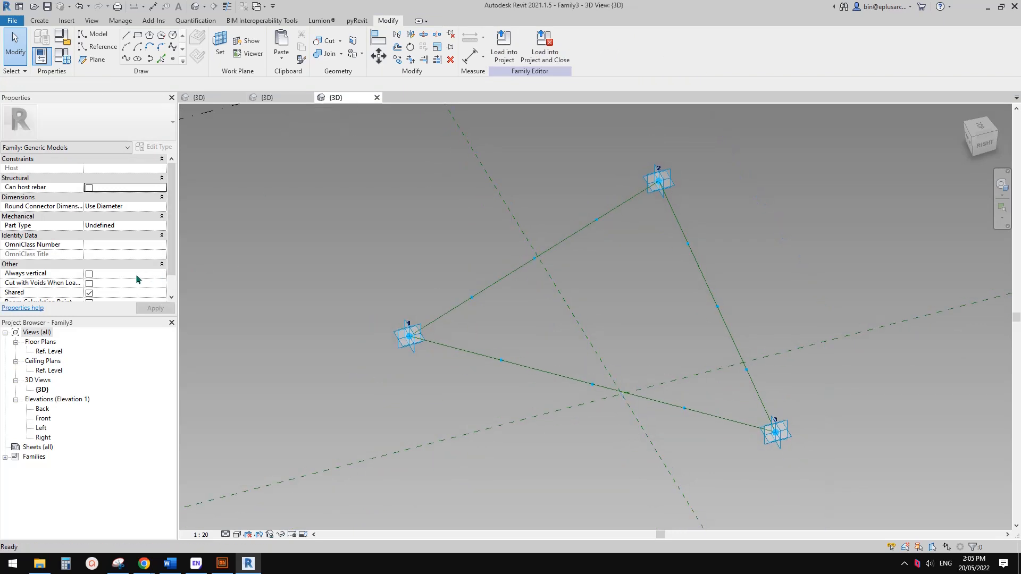
scroll(127, 278, down, 1)
scroll(407, 272, up, 1)
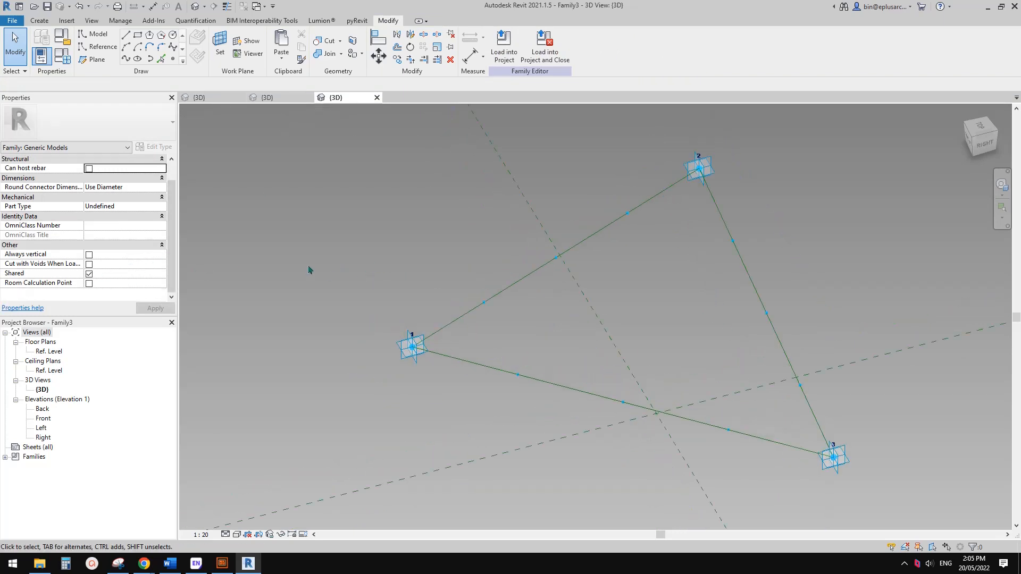
click(89, 274)
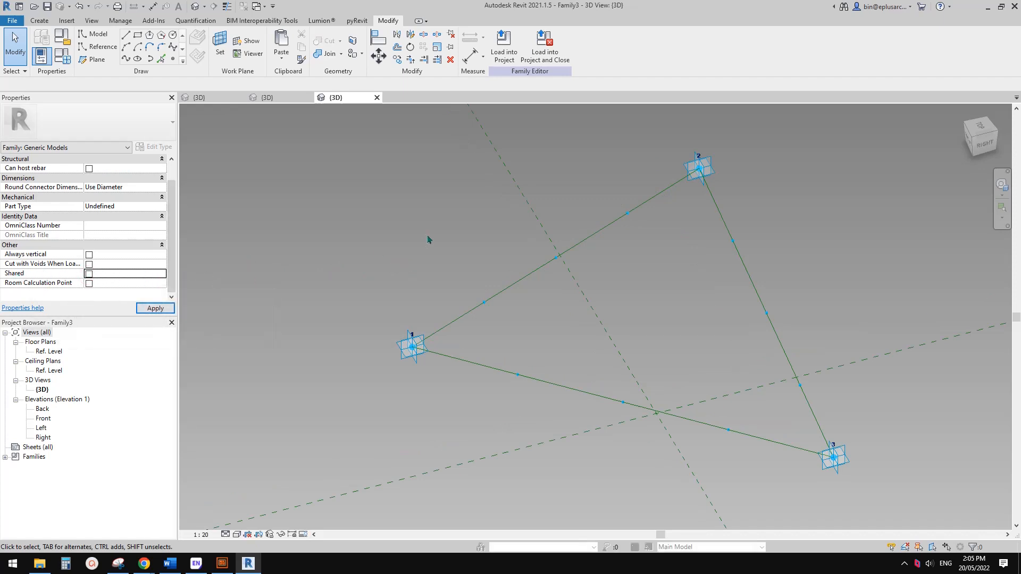
Load the two-point member family (Family2) into the triangular family, Family3.
click(276, 98)
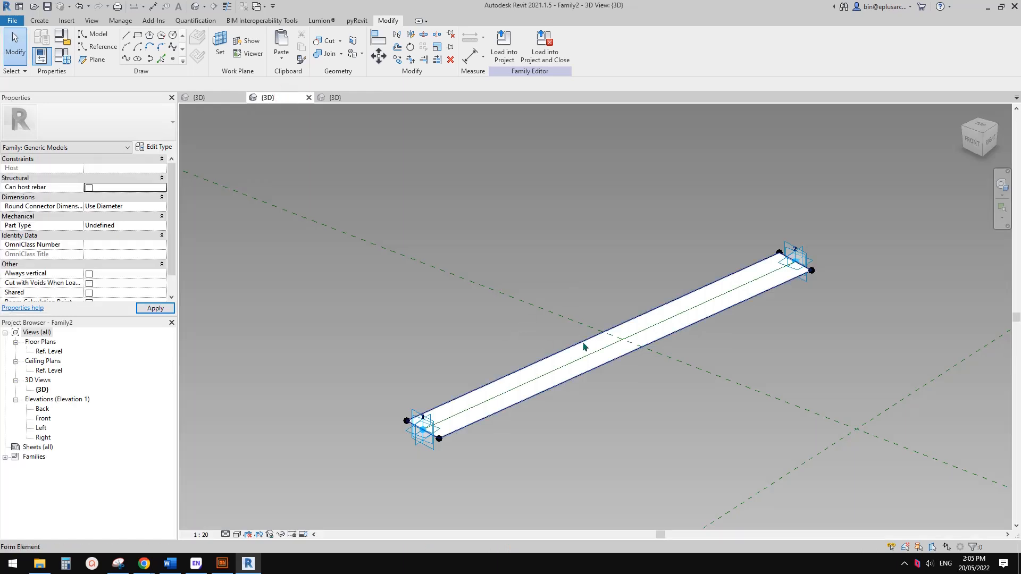
click(503, 48)
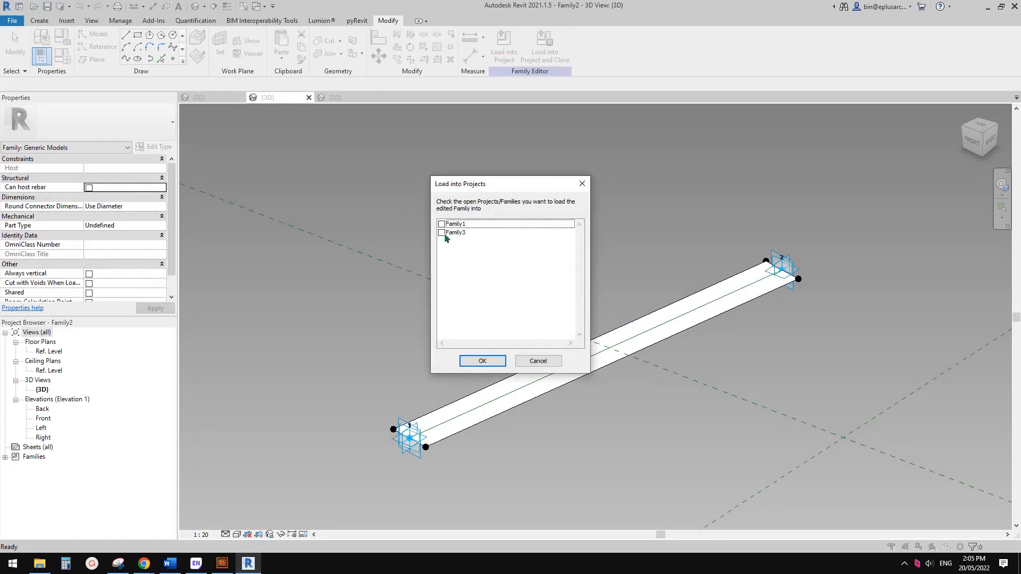
click(442, 232)
click(482, 361)
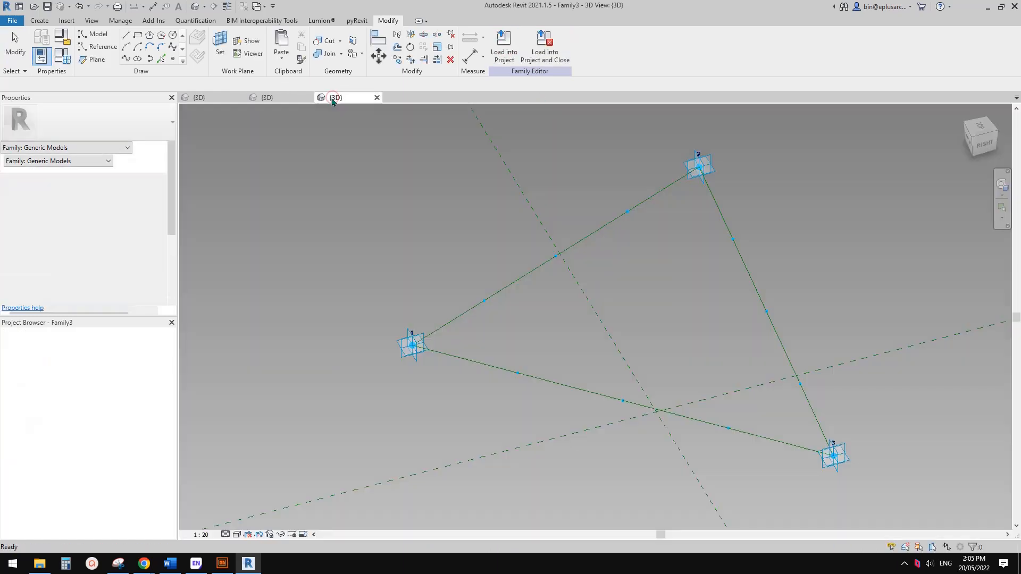
click(298, 101)
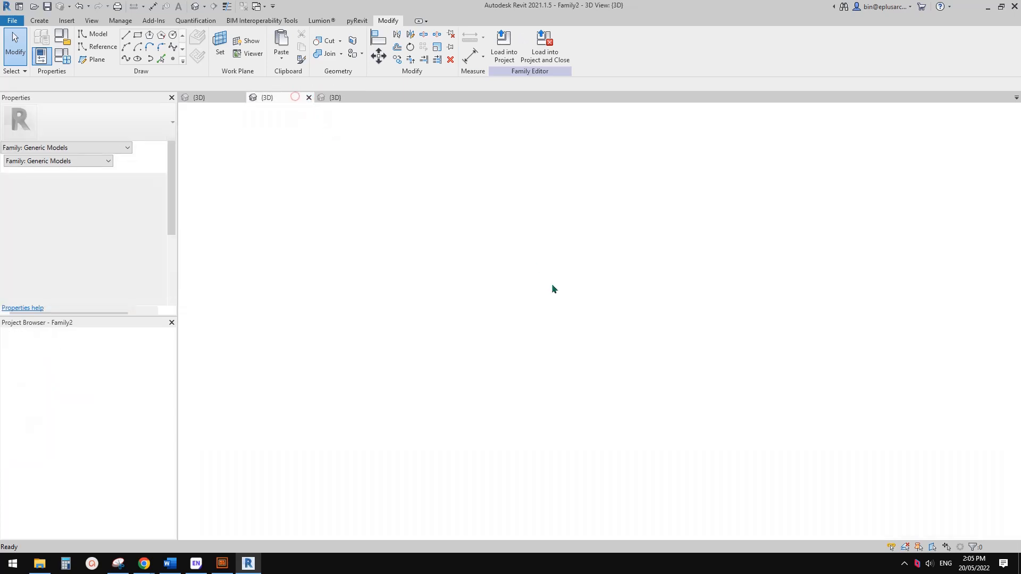
click(504, 47)
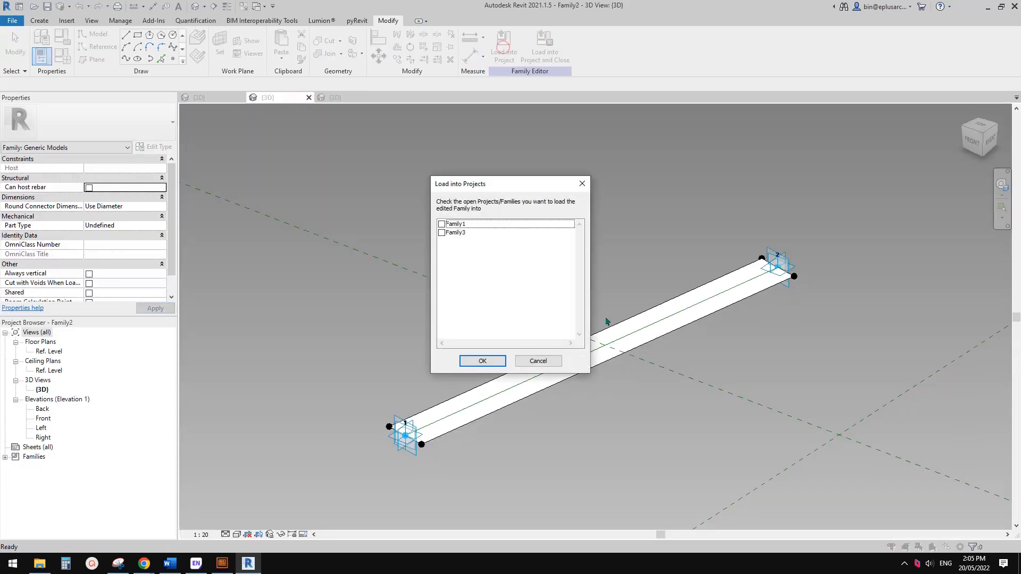
click(442, 232)
click(482, 361)
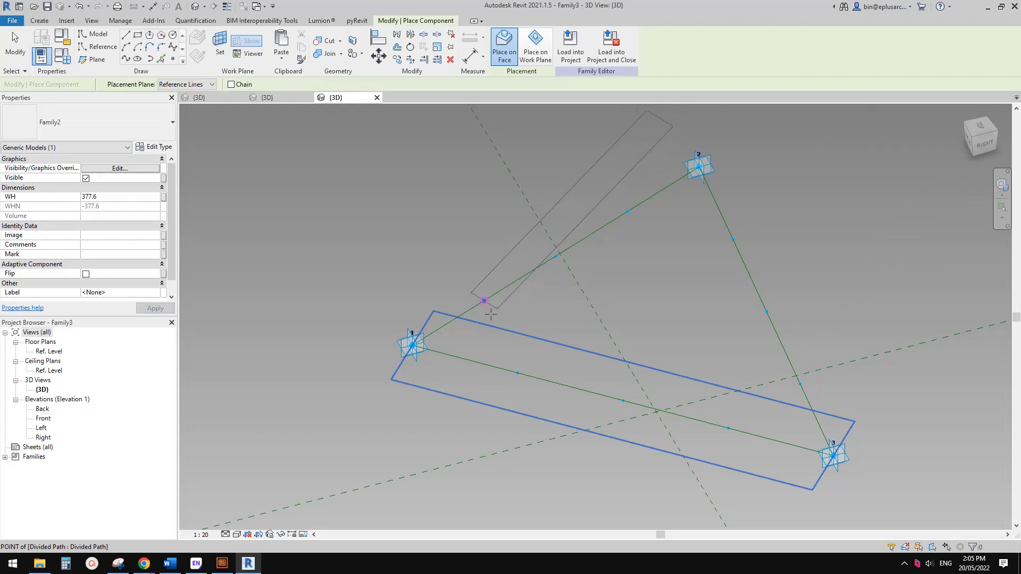
Place a two-point member between the nodes nearest point 1 on the 1–2 and 1–3 divided paths.
click(487, 307)
click(519, 373)
key(Escape)
shift+middle_drag(566, 341, 582, 319)
scroll(536, 400, up, 1)
Repeat the member near point 1 along the divided paths and temporarily hide the resulting repeater.
click(498, 402)
middle_drag(535, 400, 550, 367)
middle_drag(531, 328, 521, 336)
scroll(491, 233, down, 1)
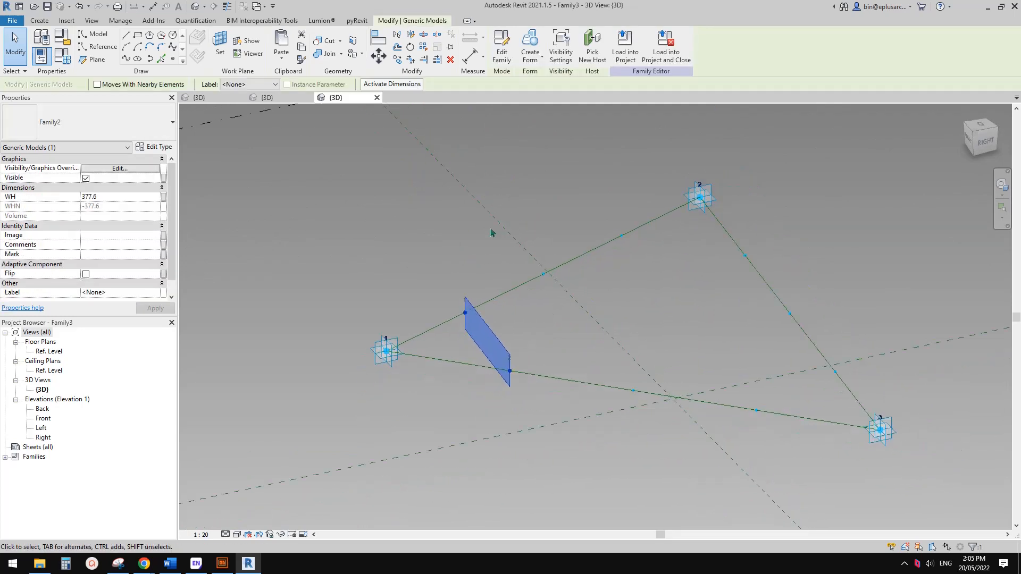
click(423, 60)
scroll(782, 302, down, 1)
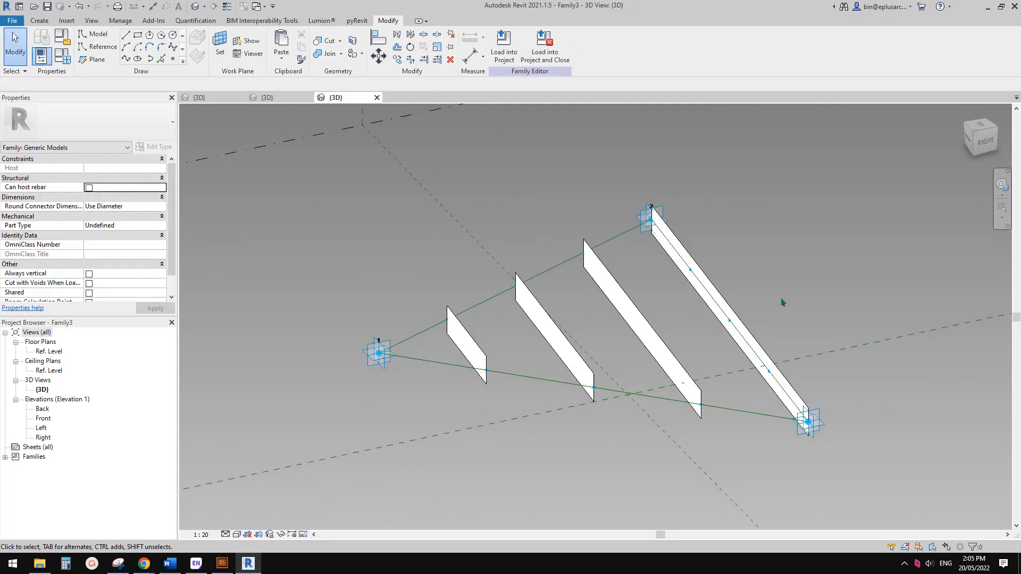
click(553, 338)
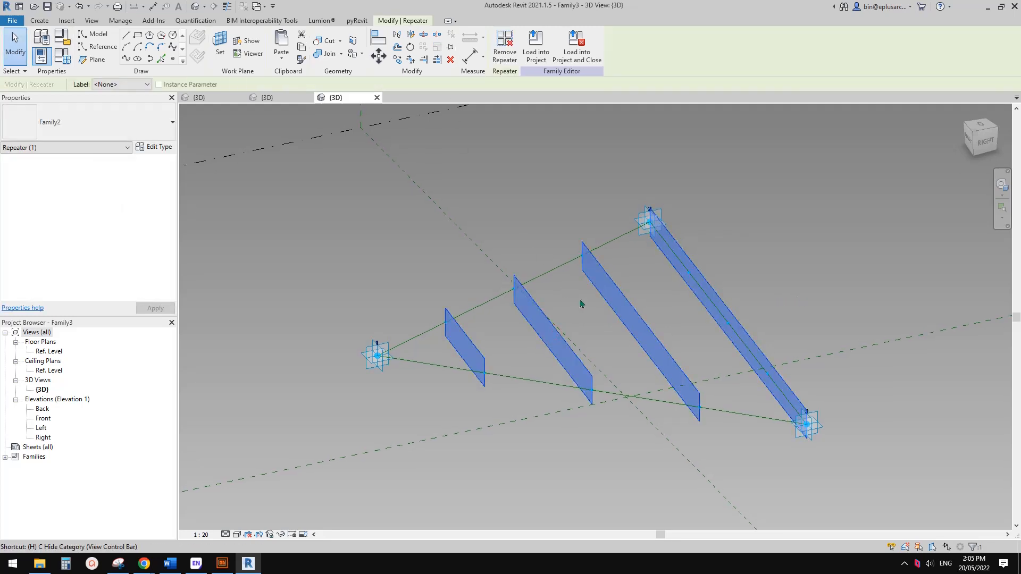
key(h)
Place a two-point member between the nodes nearest point 3 on the 1–3 and 2–3 divided paths.
click(53, 22)
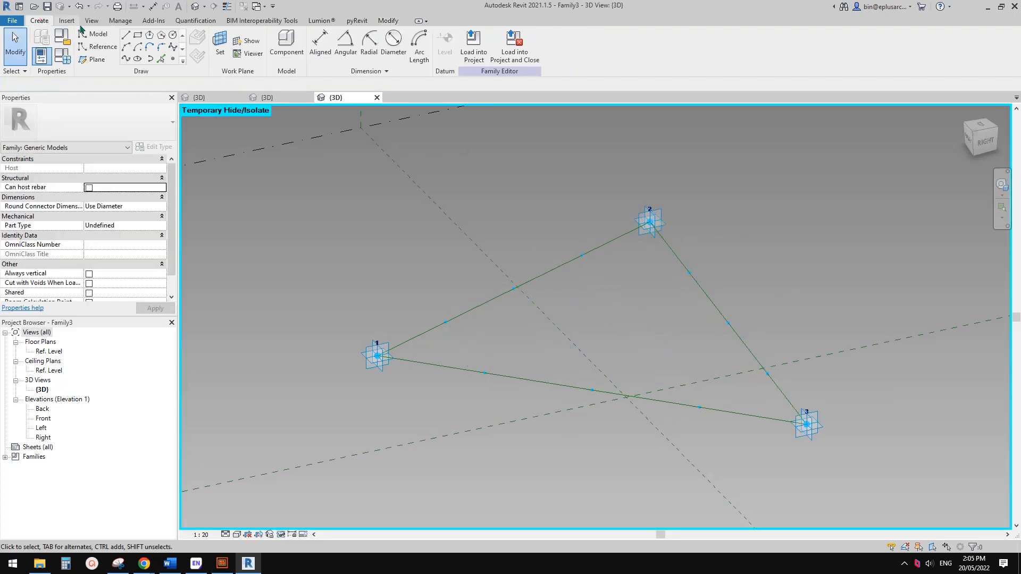
click(285, 45)
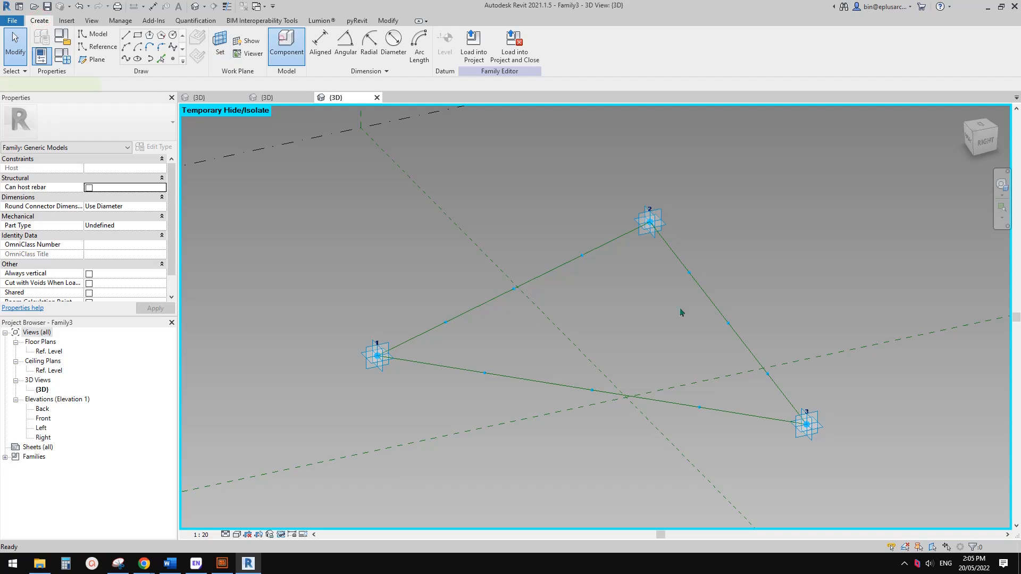
click(700, 407)
click(767, 374)
key(Escape)
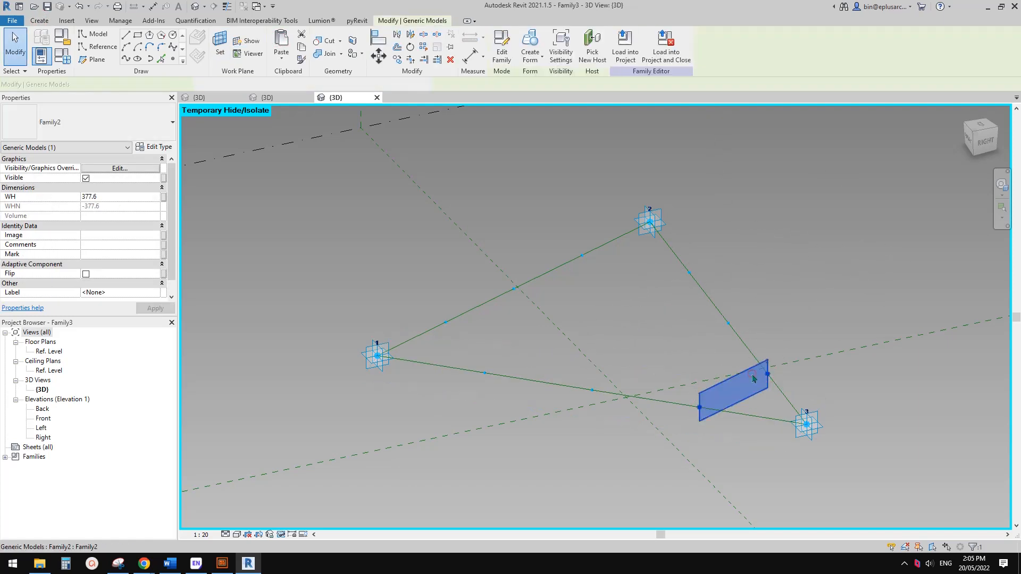
Repeat the member near point 3 along its divided paths and temporarily hide that repeater.
click(431, 48)
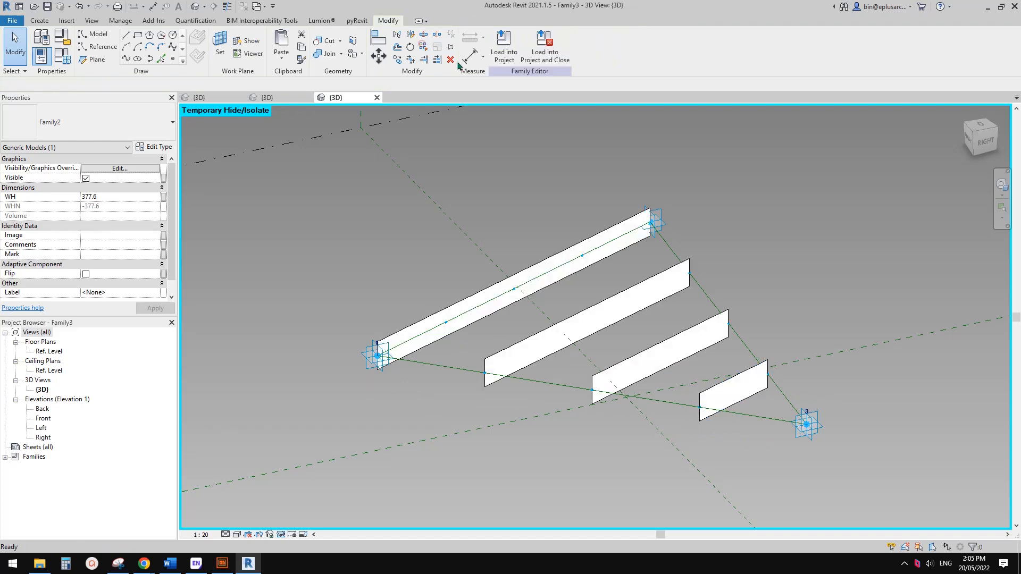
key(h)
key(h)
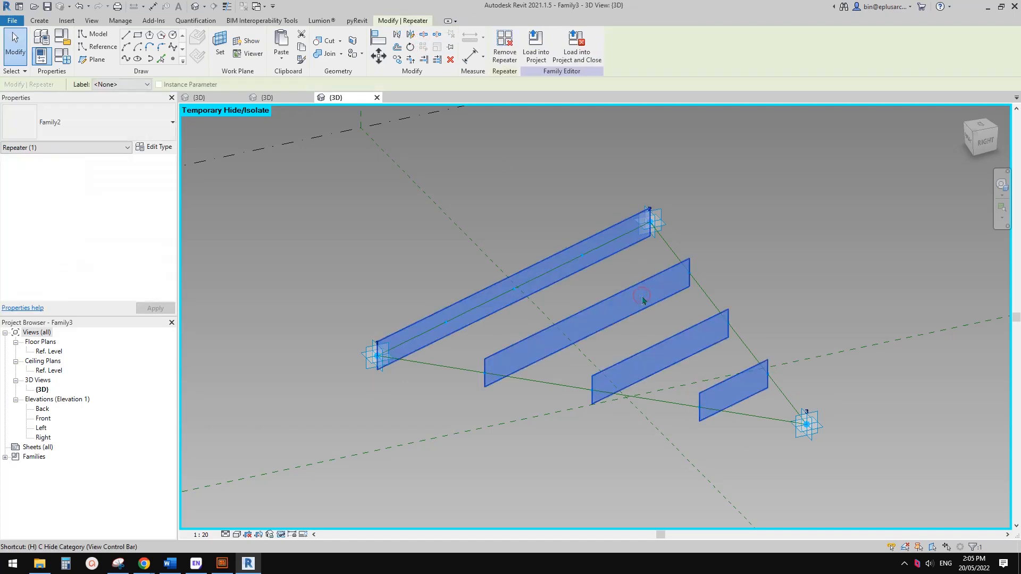
middle_drag(660, 309, 676, 317)
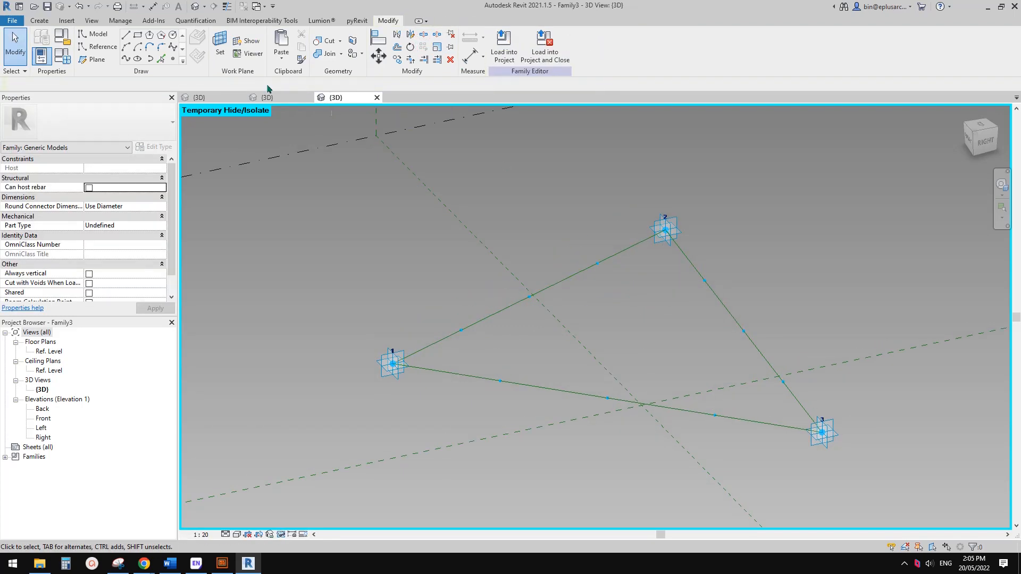
Place a two-point member between the nodes nearest point 2 on the 1–2 and 2–3 divided paths.
click(103, 48)
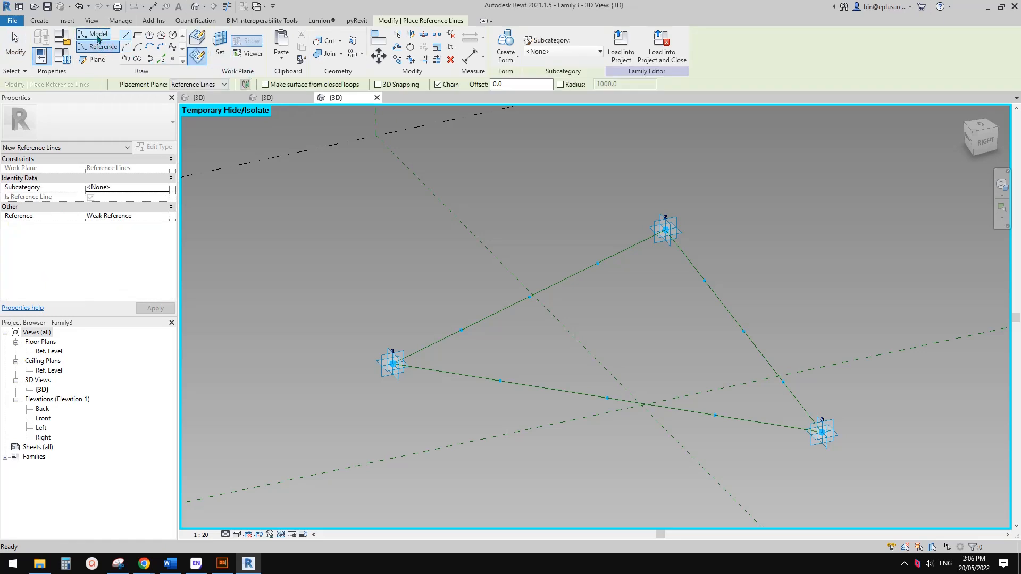
click(40, 20)
click(286, 42)
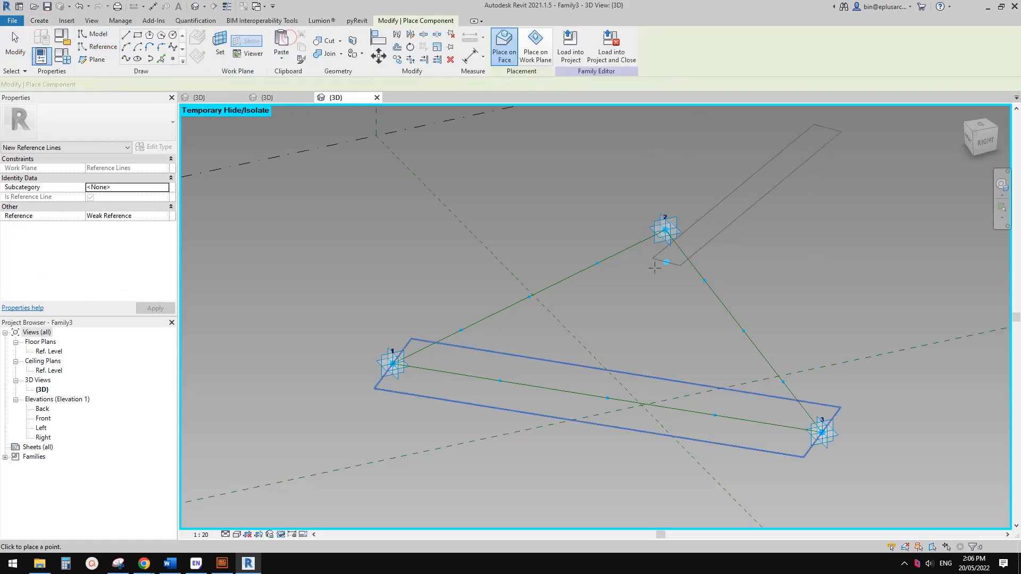
click(703, 279)
key(Escape)
key(Escape)
Repeat the member near point 2 along the 1–2 and 2–3 divided paths.
click(656, 259)
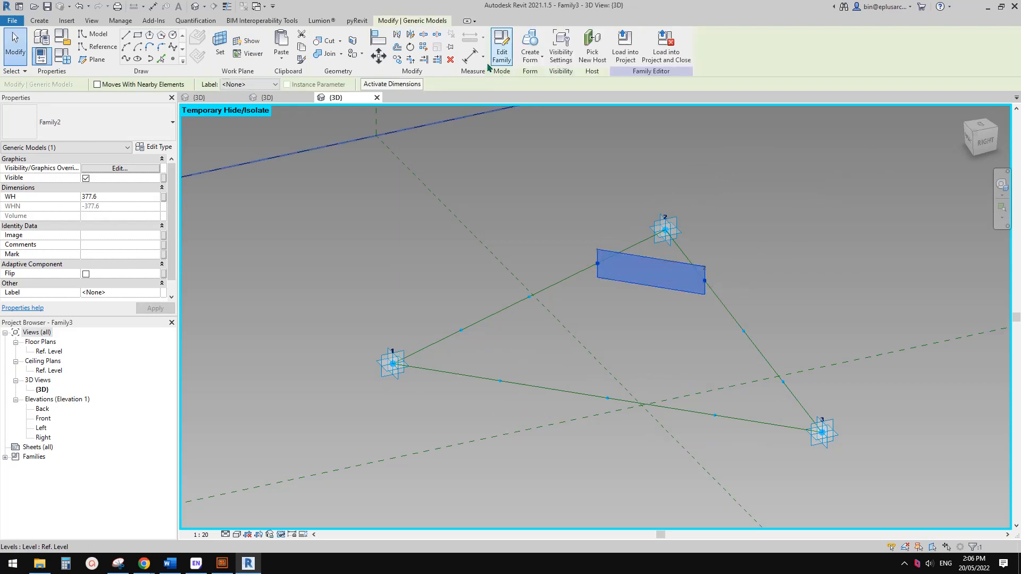
click(424, 48)
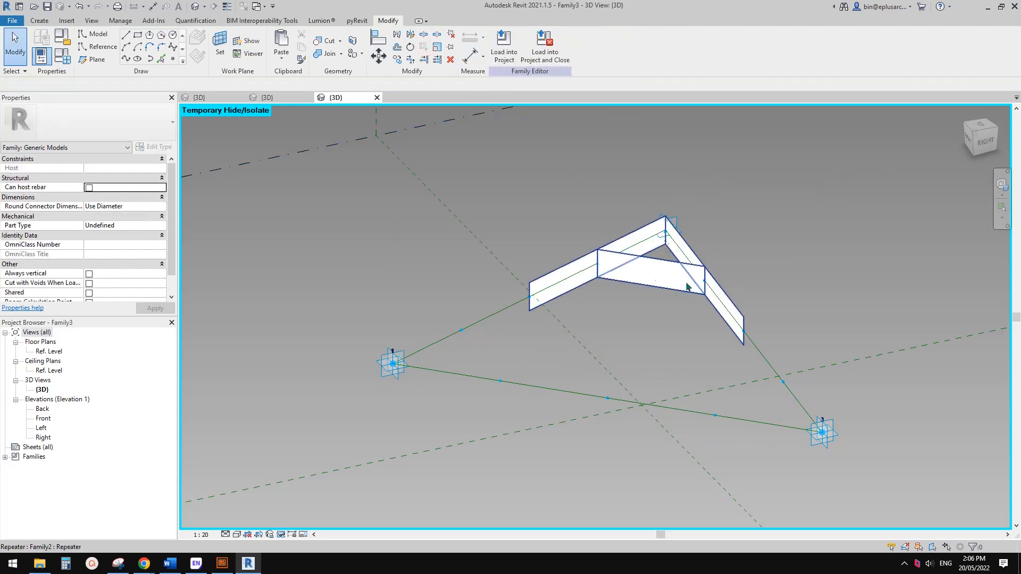
middle_drag(669, 258, 673, 262)
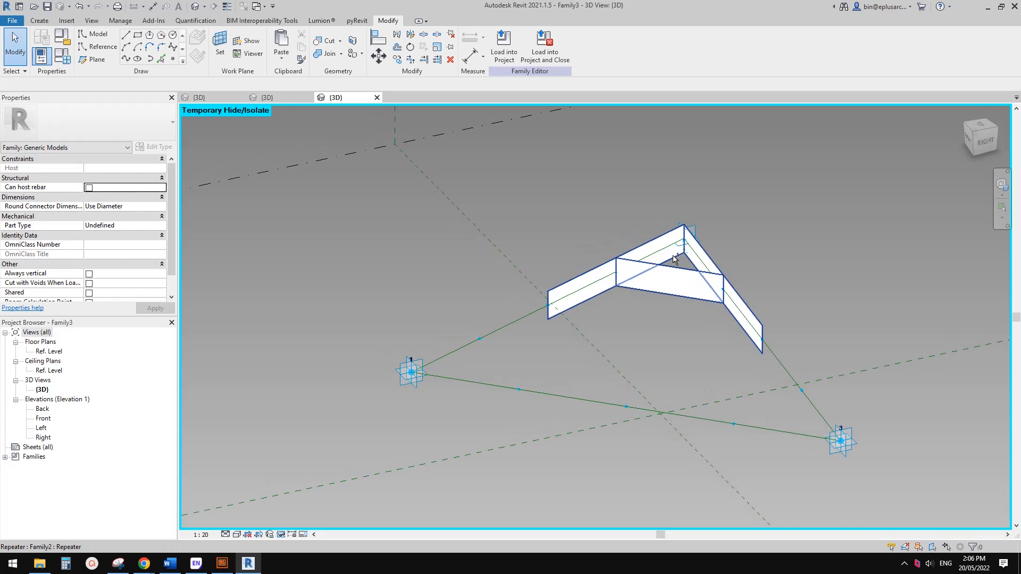
Undo the last repeat and the placement of the two-point member near point 2.
key(ctrl+z)
key(ctrl+z)
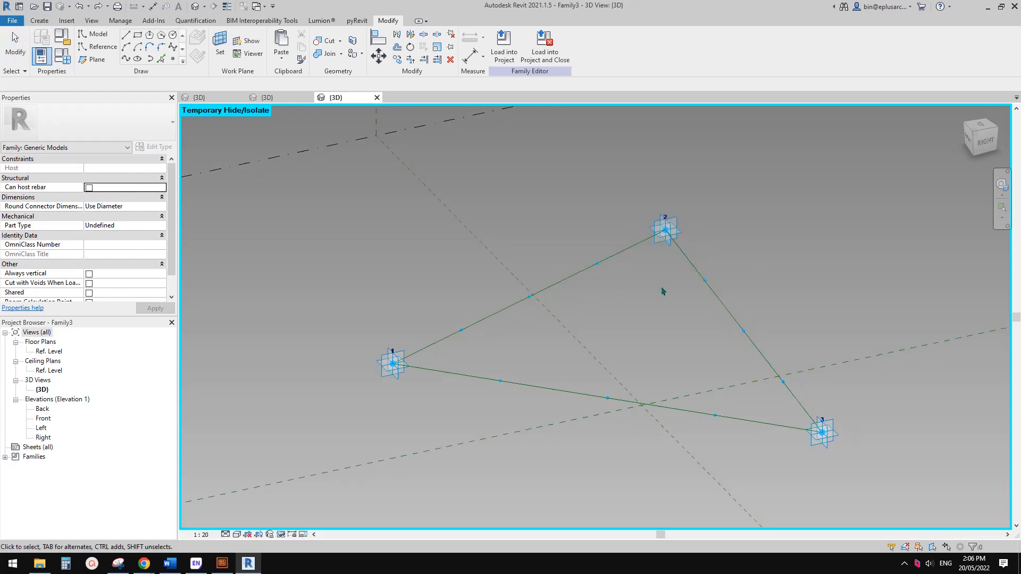
Turn on node numbers for all three divided paths of the triangle.
scroll(663, 290, up, 2)
click(593, 244)
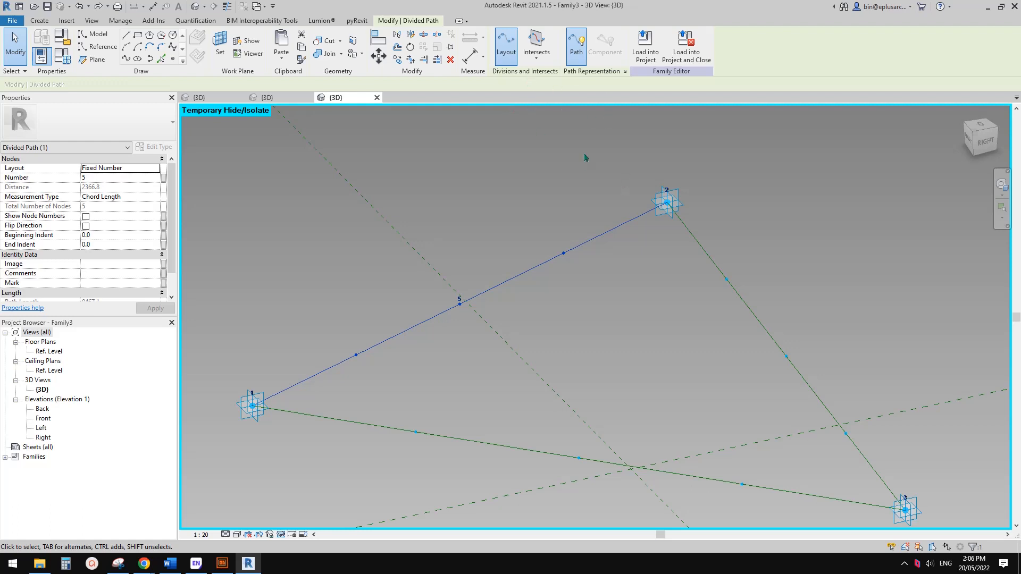
ctrl+click(701, 247)
ctrl+click(621, 467)
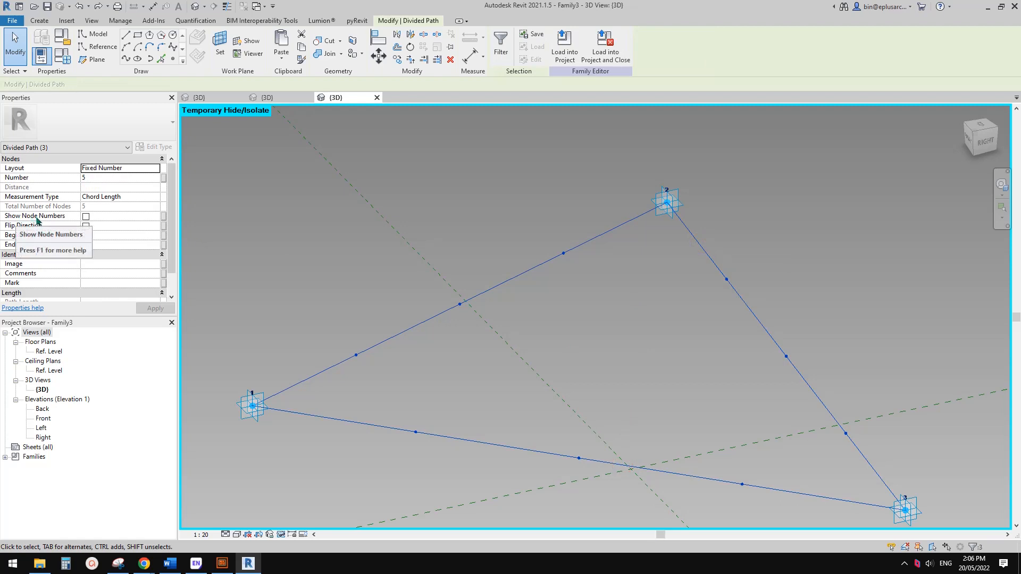
click(86, 217)
click(500, 207)
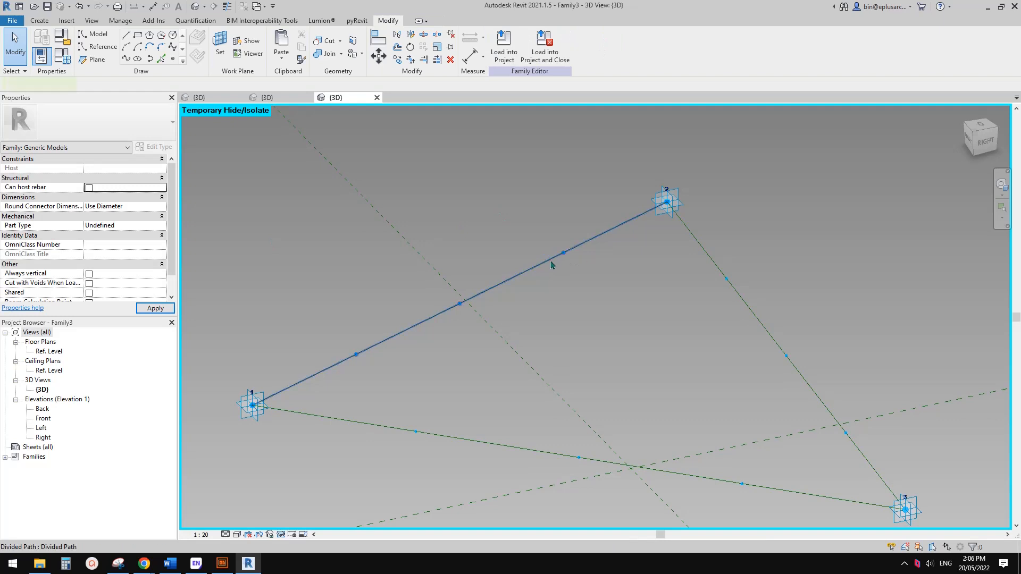
Compare the node numbering of the 1–2 and 1–3 divided paths outward from point 1.
click(551, 265)
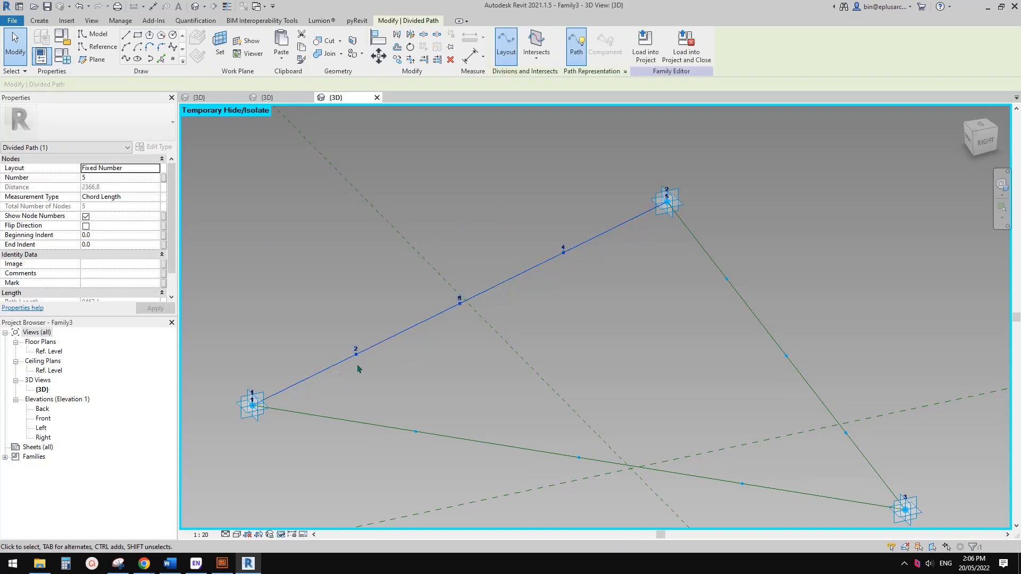
click(483, 454)
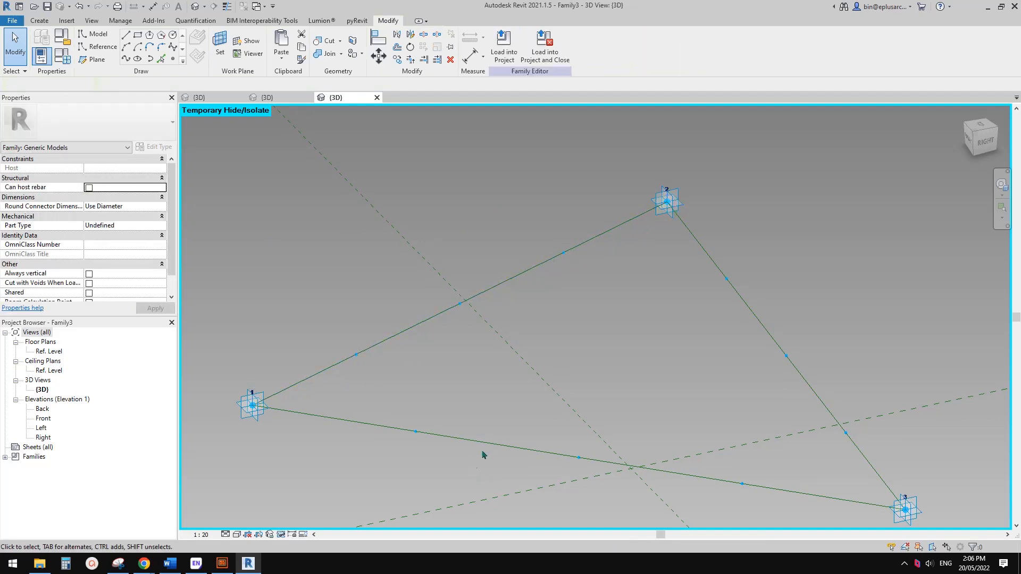
click(451, 447)
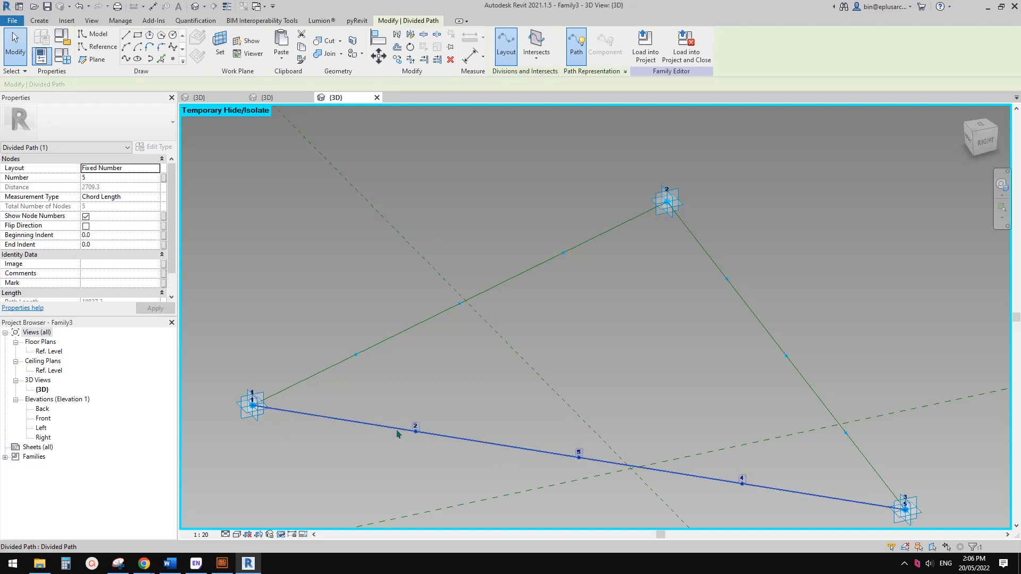
scroll(582, 461, up, 4)
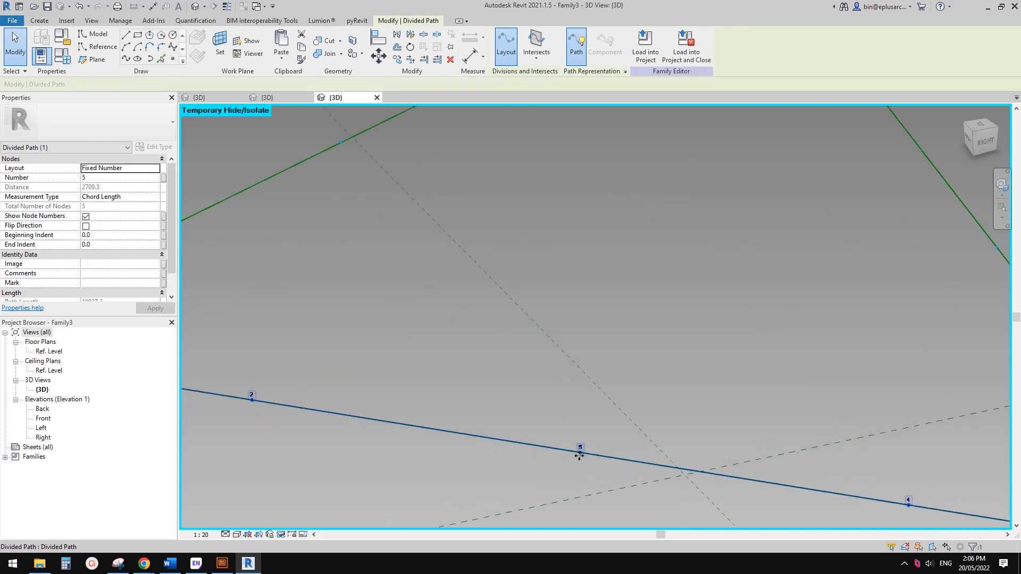
scroll(582, 458, down, 6)
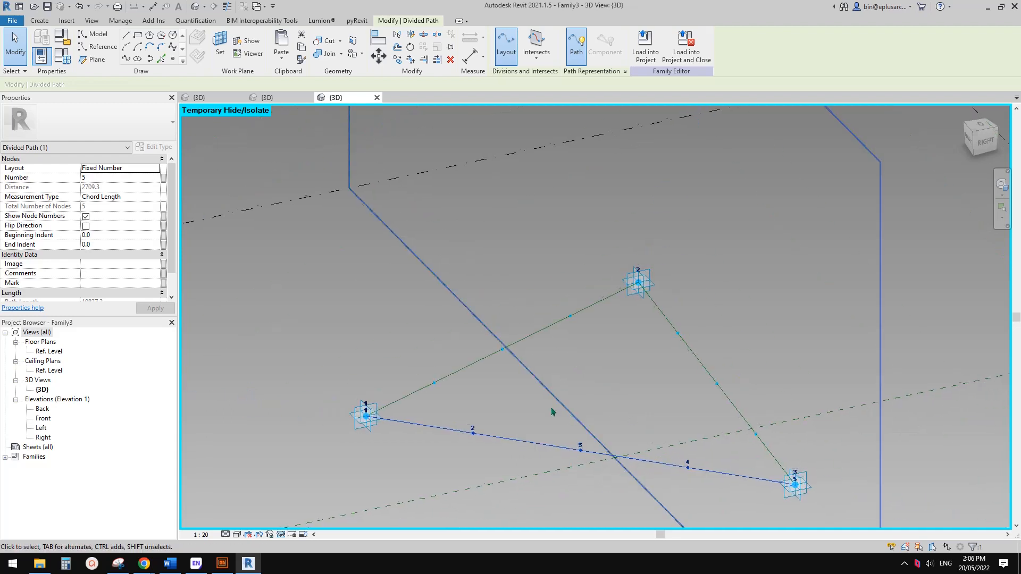
scroll(553, 414, up, 1)
click(452, 394)
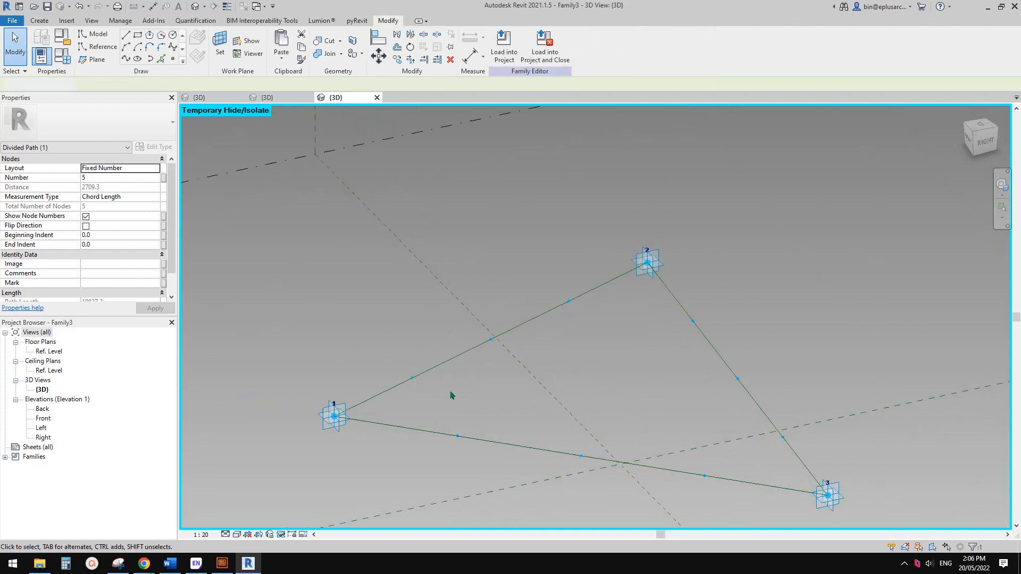
click(415, 384)
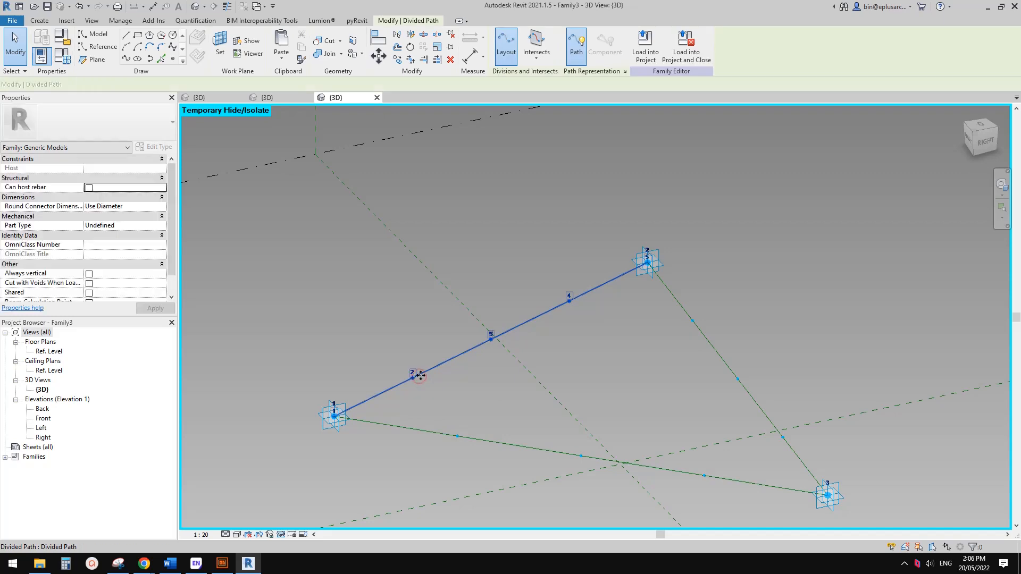
click(457, 435)
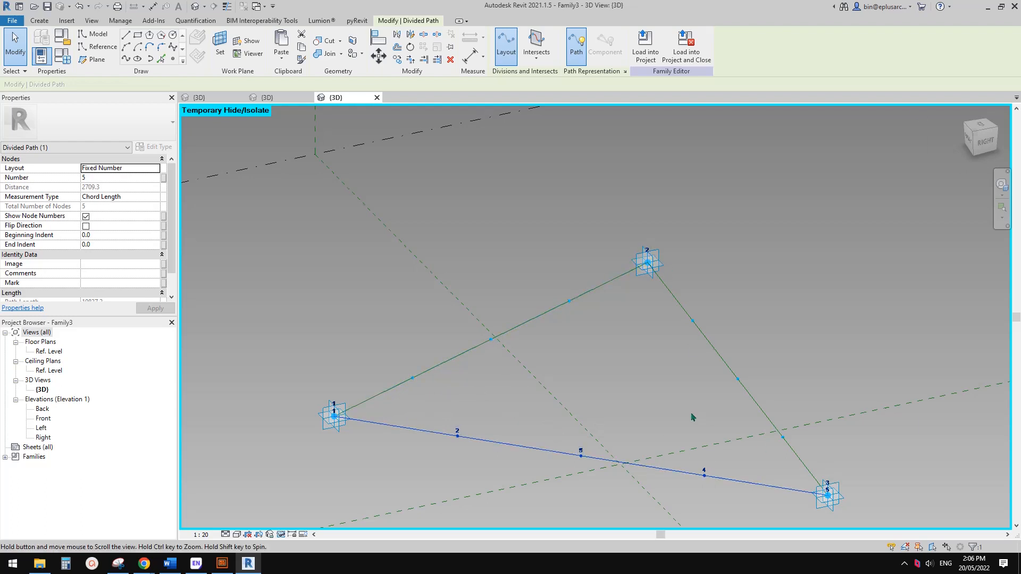
Compare the node numbering of the 2–3 divided path with the 1–3 path at point 3 and the 1–2 path at point 2.
middle_drag(692, 414, 688, 410)
click(744, 418)
click(766, 418)
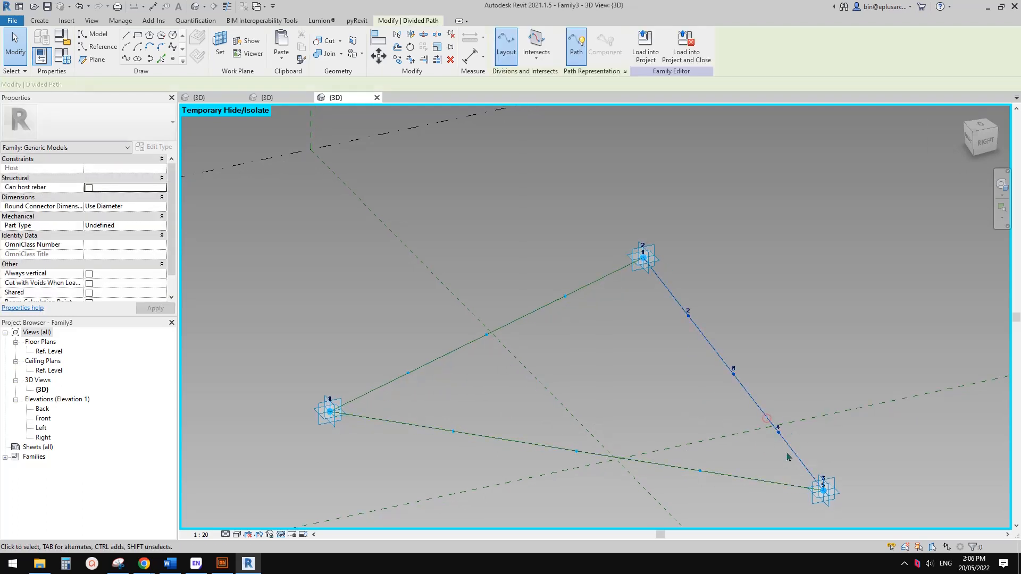
click(785, 441)
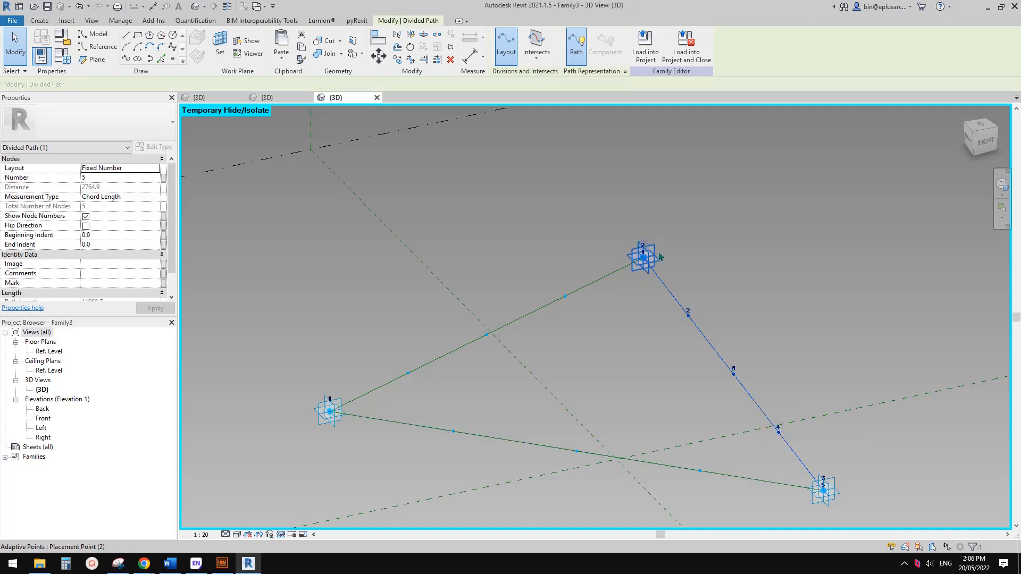
click(769, 483)
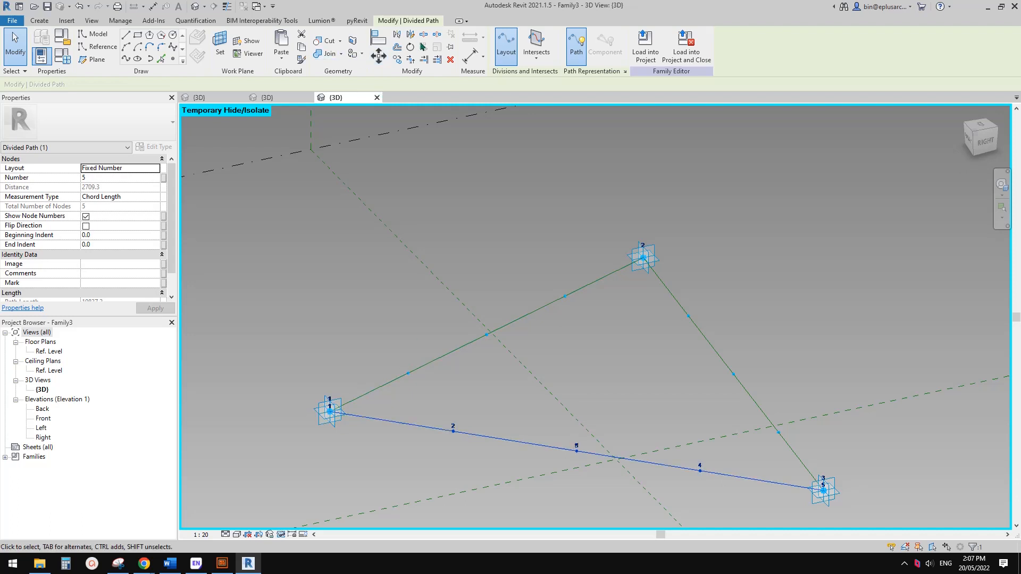
middle_drag(567, 270, 566, 271)
click(654, 305)
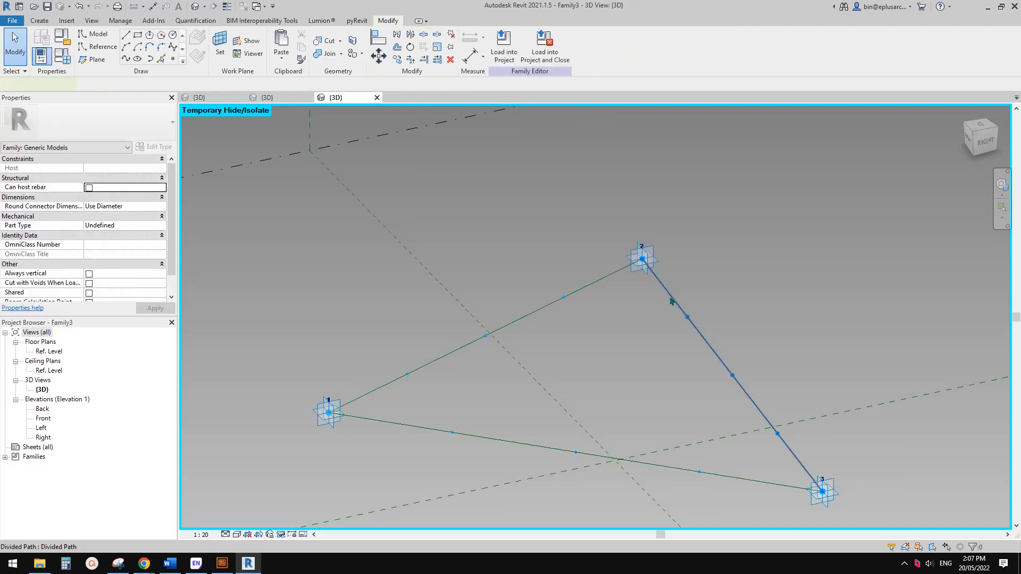
click(670, 298)
click(608, 276)
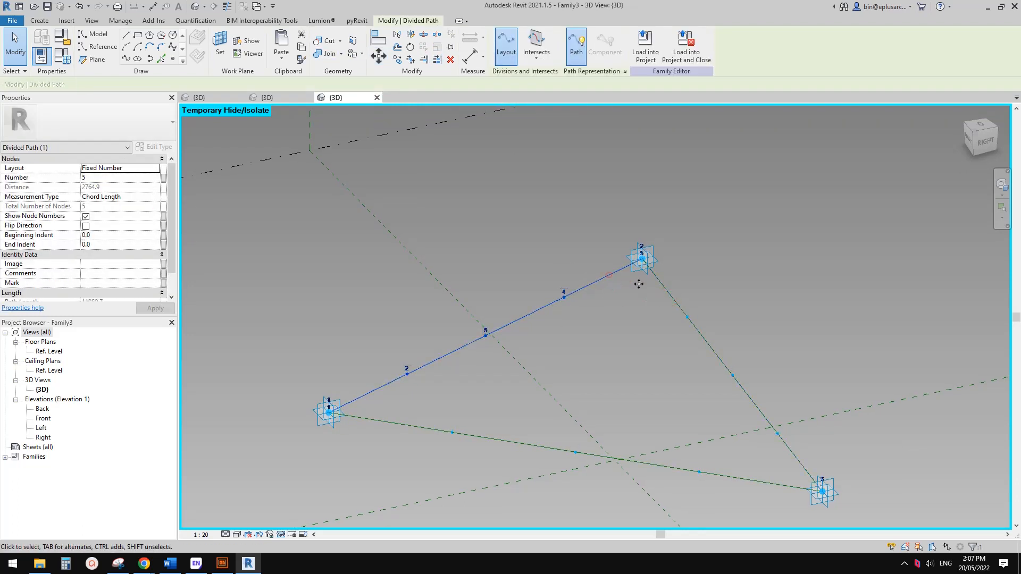
click(671, 299)
click(582, 293)
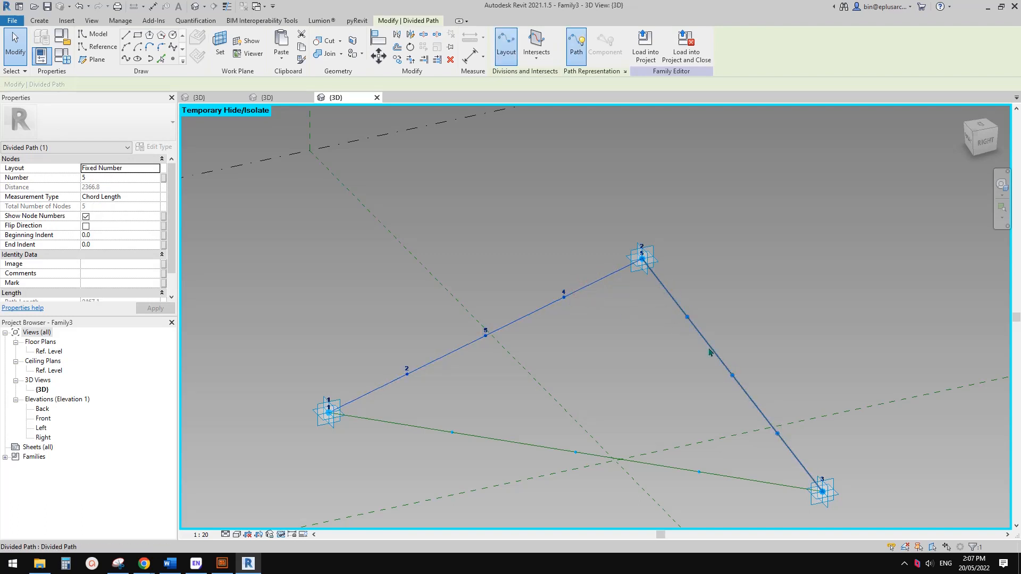
click(596, 281)
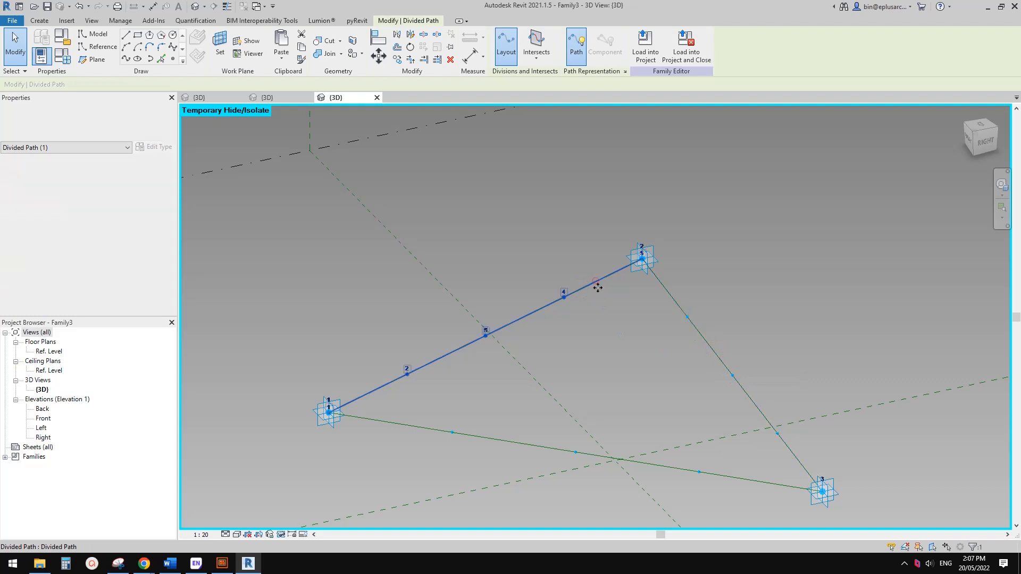
click(615, 301)
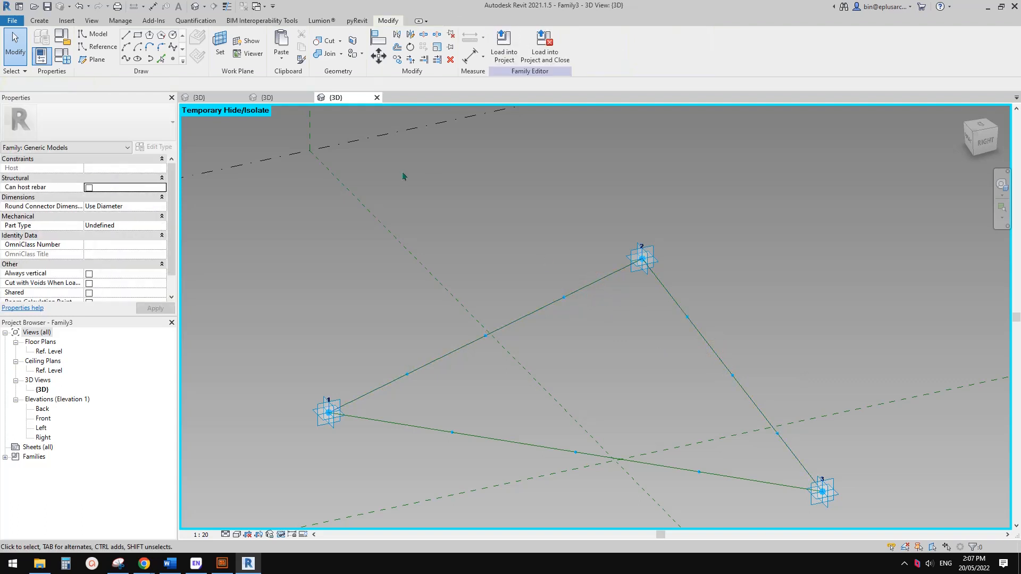
Try to repeat a two-point member placed between the 2–3 and 1–2 path nodes nearest point 2, and delete the repeater.
middle_drag(521, 238, 510, 241)
click(39, 20)
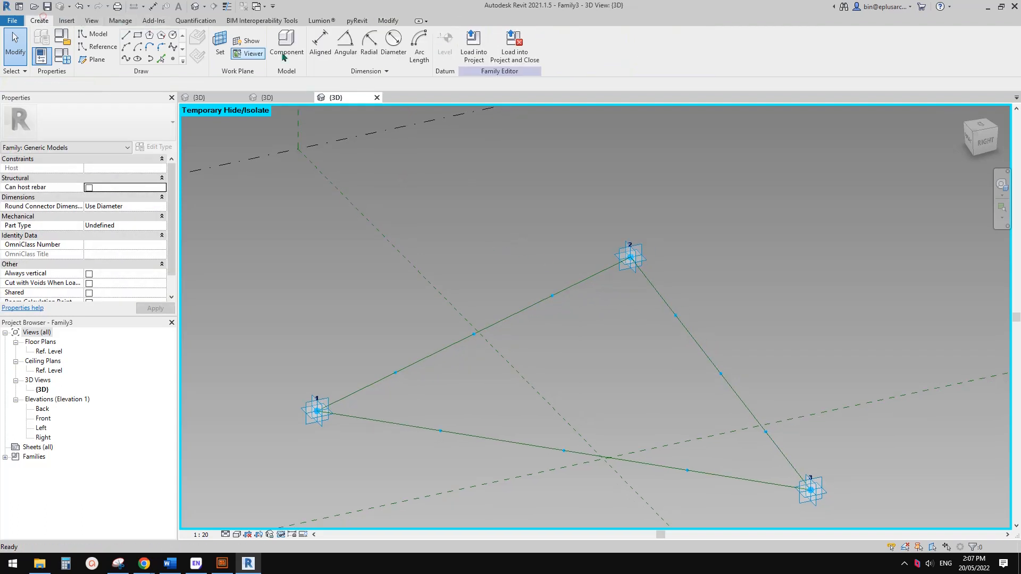
click(293, 42)
click(675, 316)
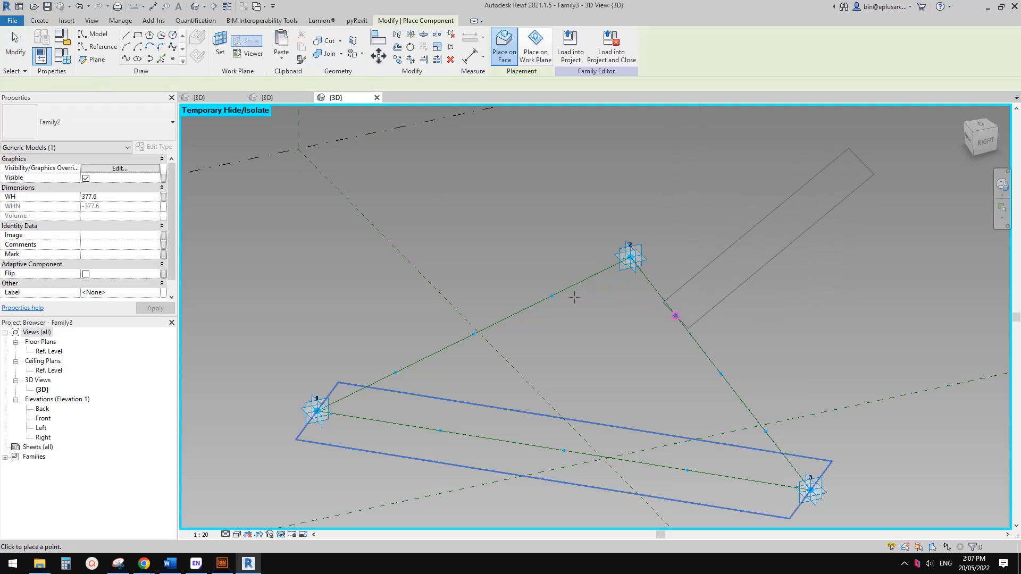
click(552, 295)
key(Escape)
click(612, 302)
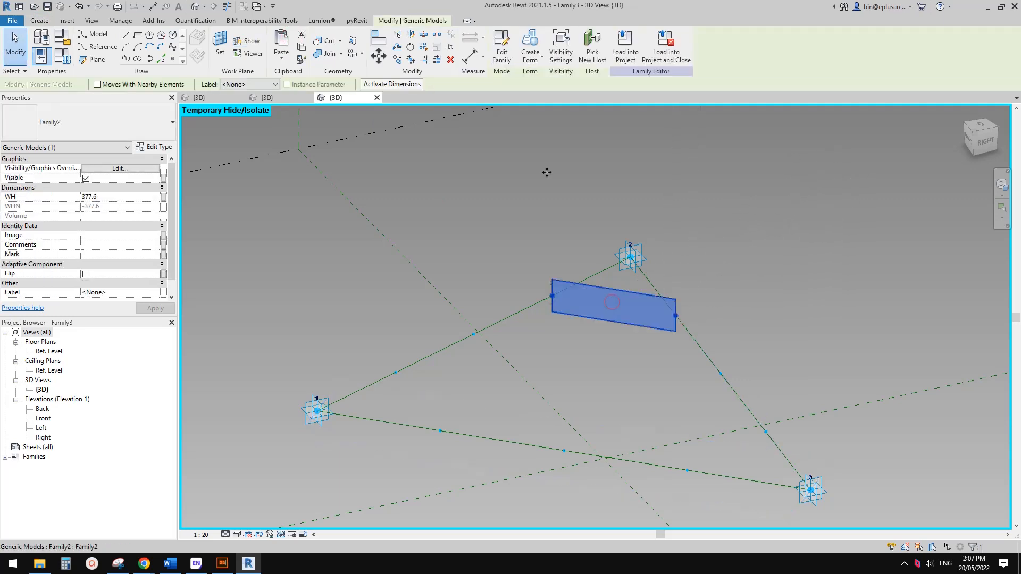
click(424, 48)
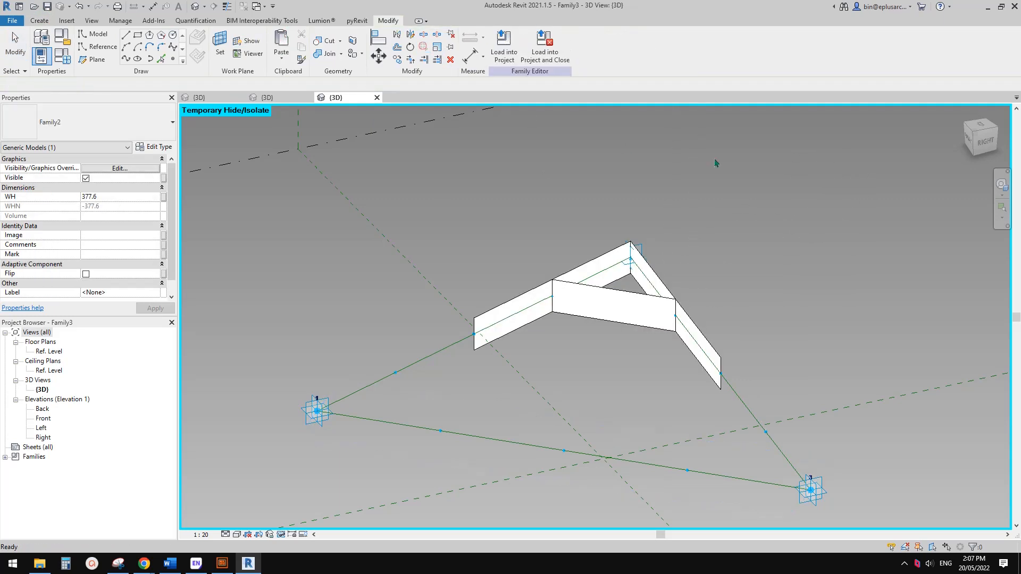
click(707, 343)
key(Delete)
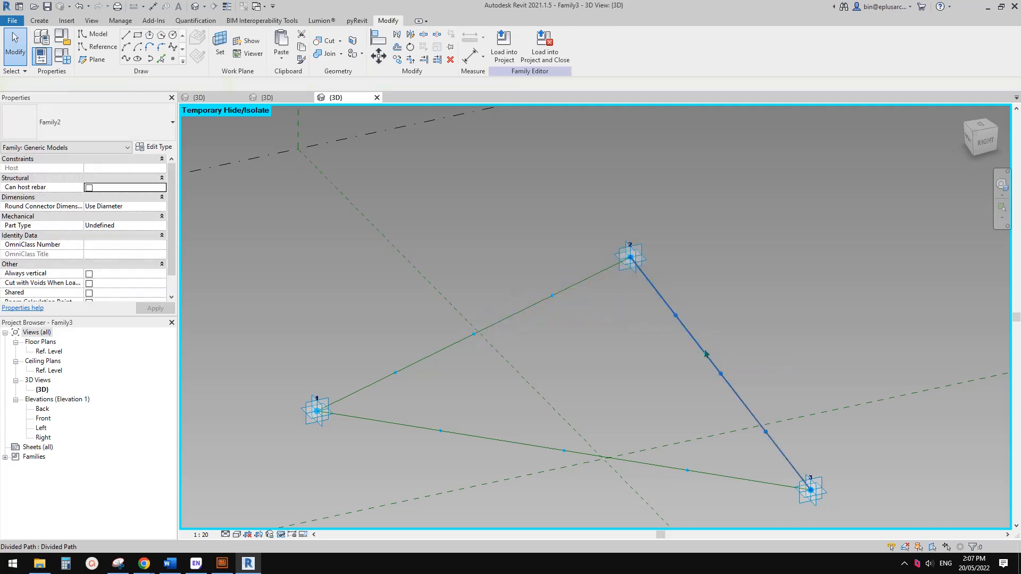
Place four two-point members individually between matching nodes of the 2–3 and 1–2 divided paths, the last from point 3 to point 1.
scroll(659, 325, up, 1)
click(44, 22)
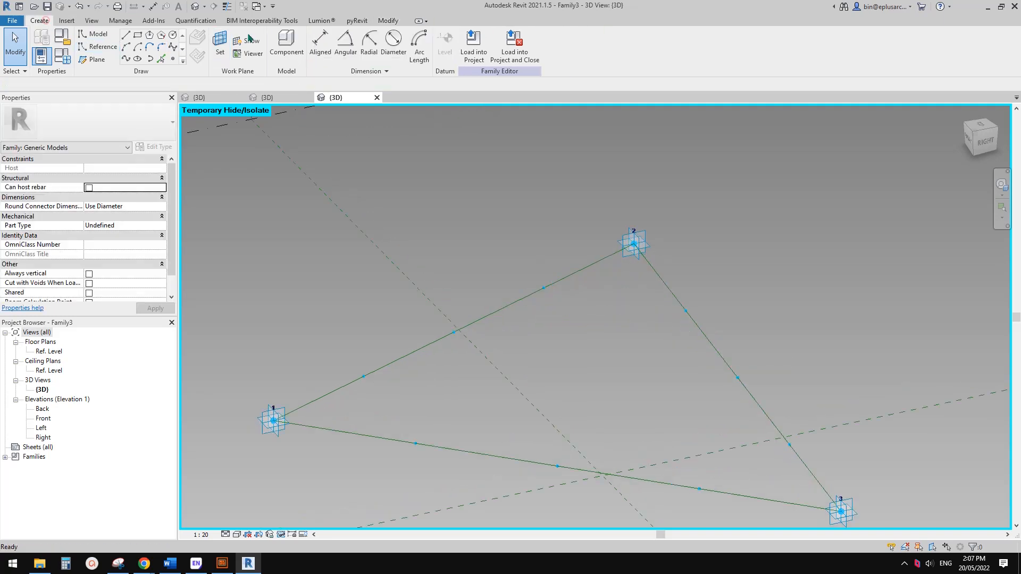
click(685, 310)
click(738, 378)
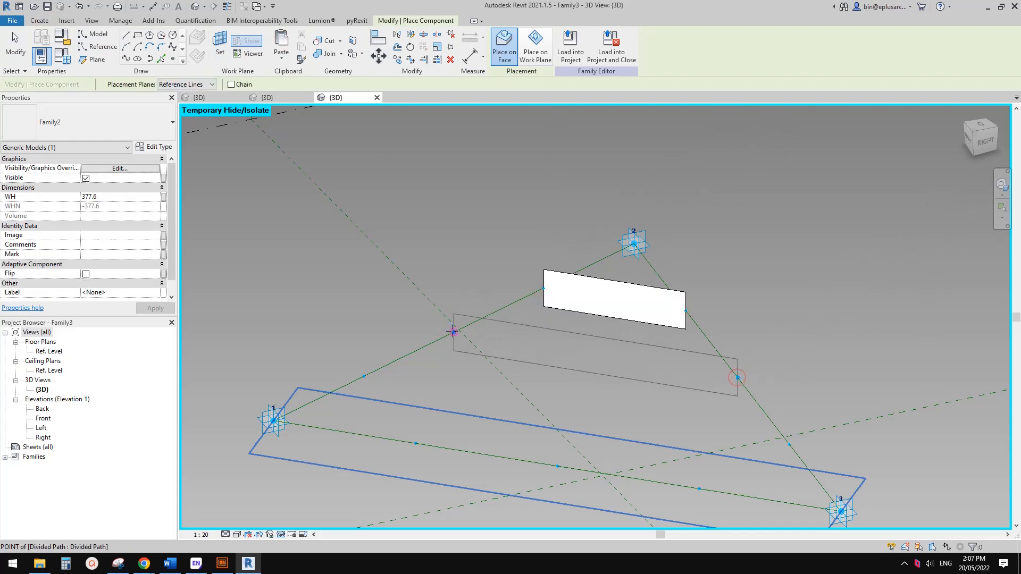
click(739, 429)
click(789, 444)
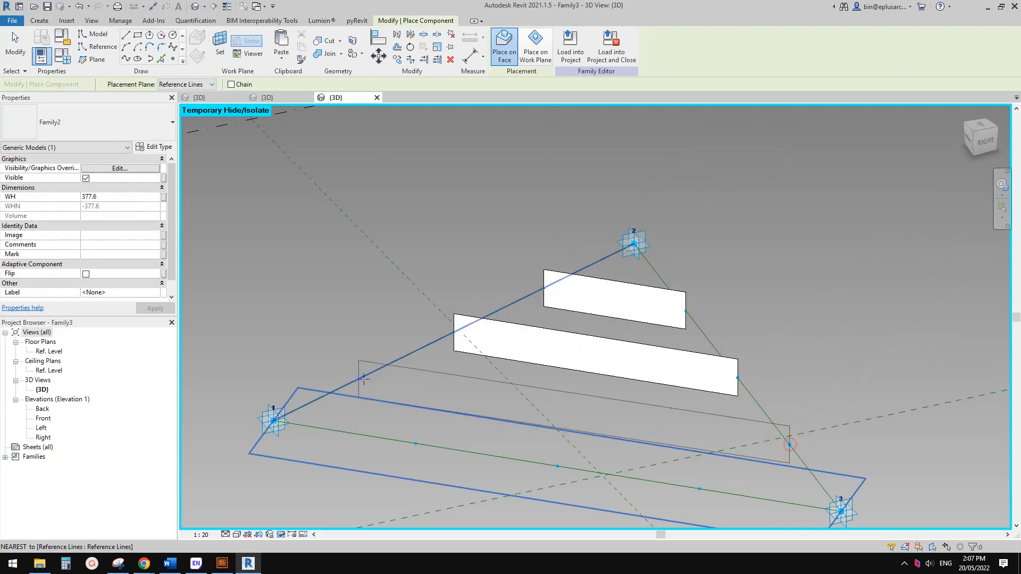
click(363, 376)
click(841, 512)
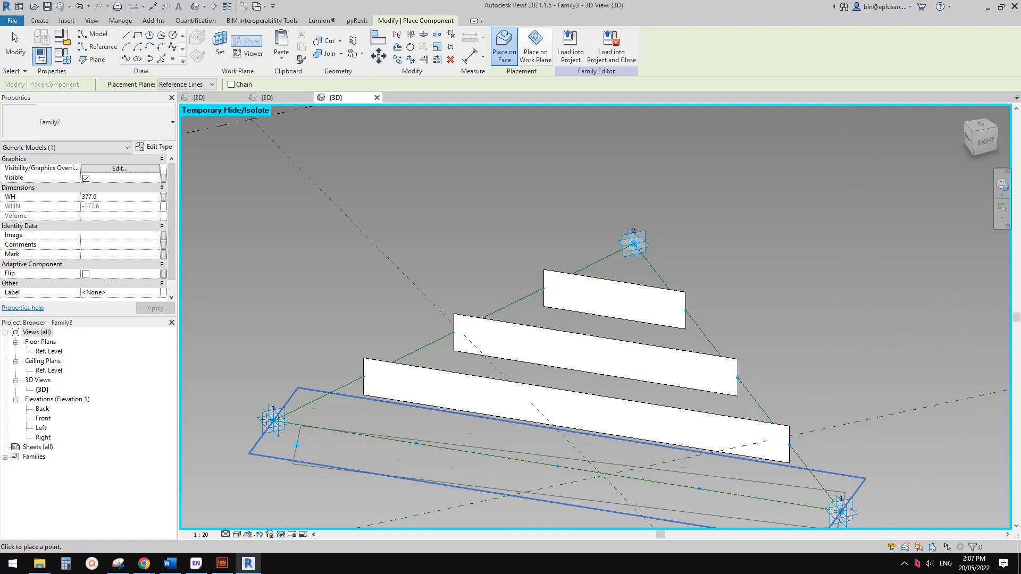
click(273, 420)
key(Escape)
Reset the temporary hide so all members show, and examine the complete triangular lattice from several angles.
shift+middle_drag(620, 360, 629, 247)
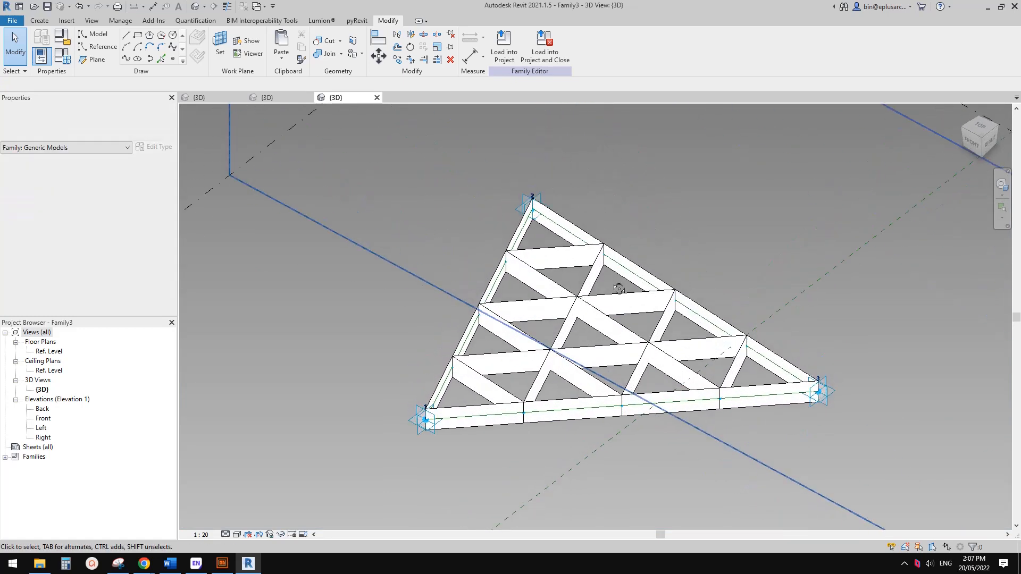
scroll(608, 331, up, 3)
shift+middle_drag(576, 382, 486, 191)
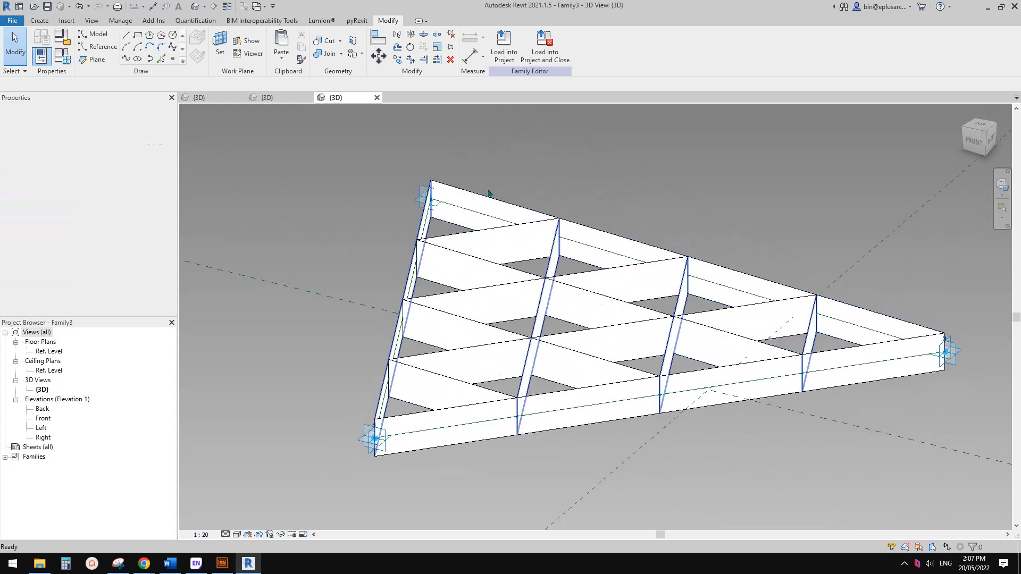
In the two-point member family, link both end reference points' rotation angle to a new type parameter named A.
click(287, 99)
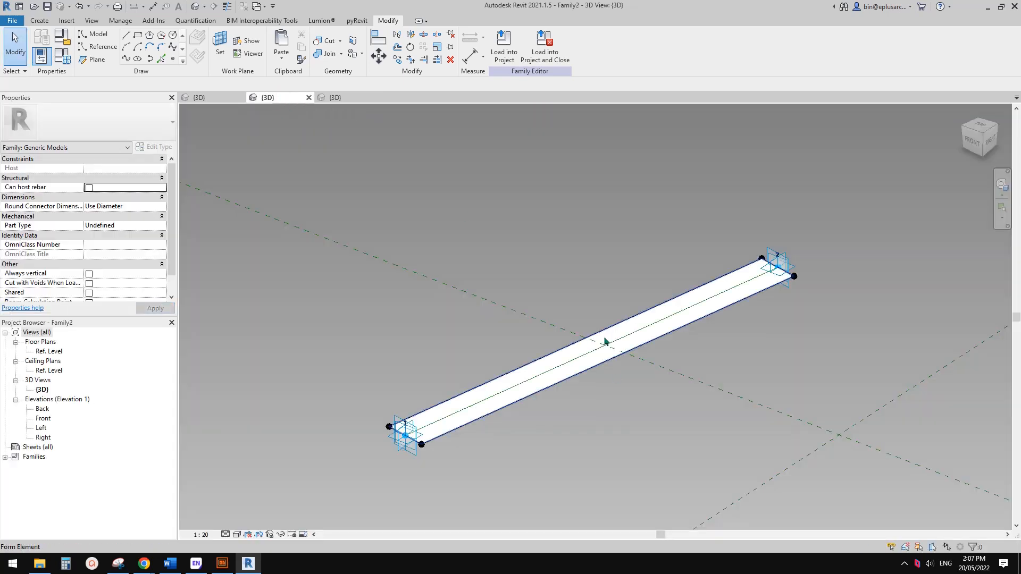
scroll(756, 278, up, 5)
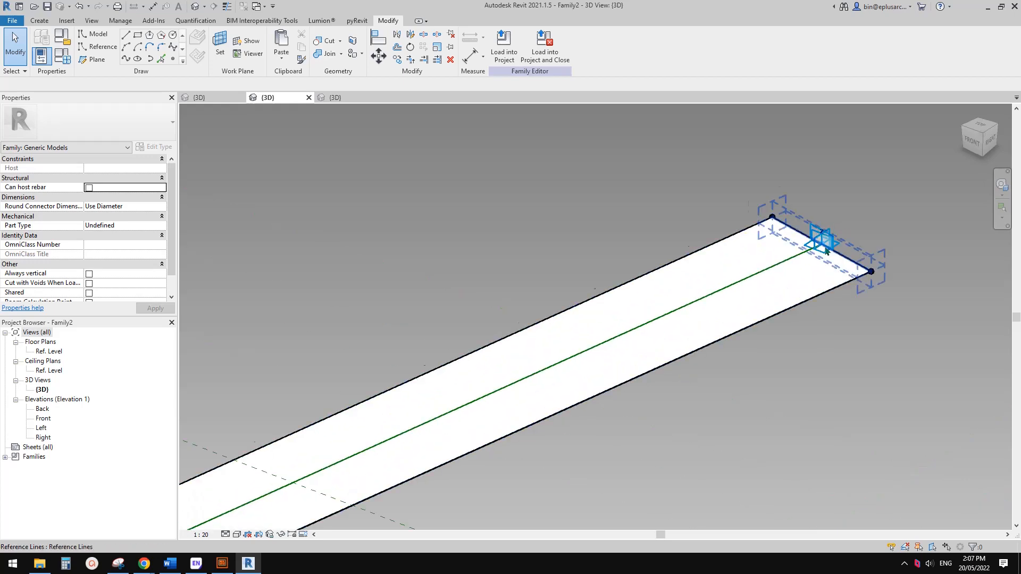
scroll(825, 251, up, 1)
scroll(822, 245, up, 2)
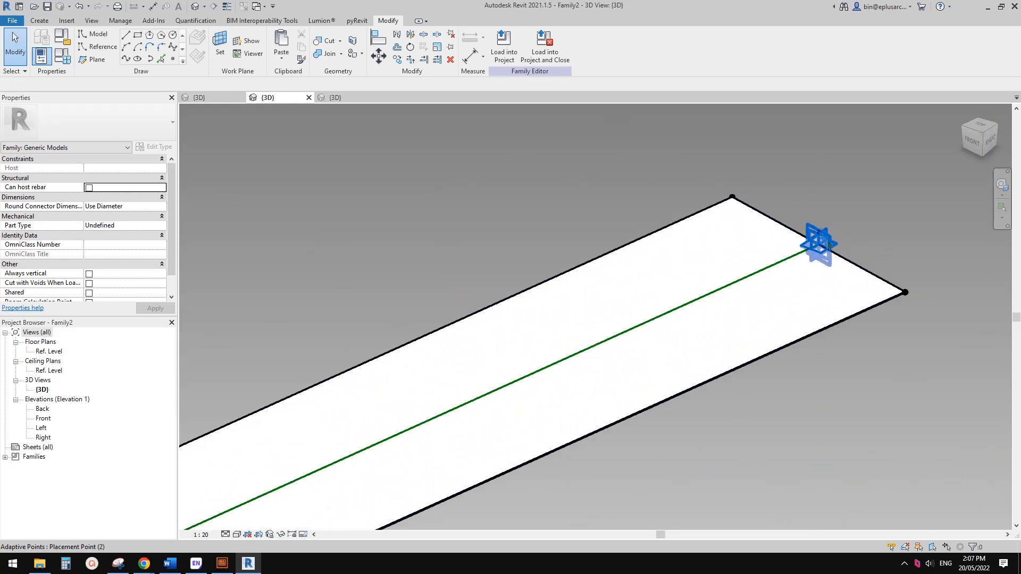
scroll(824, 244, down, 1)
click(819, 243)
scroll(793, 261, down, 3)
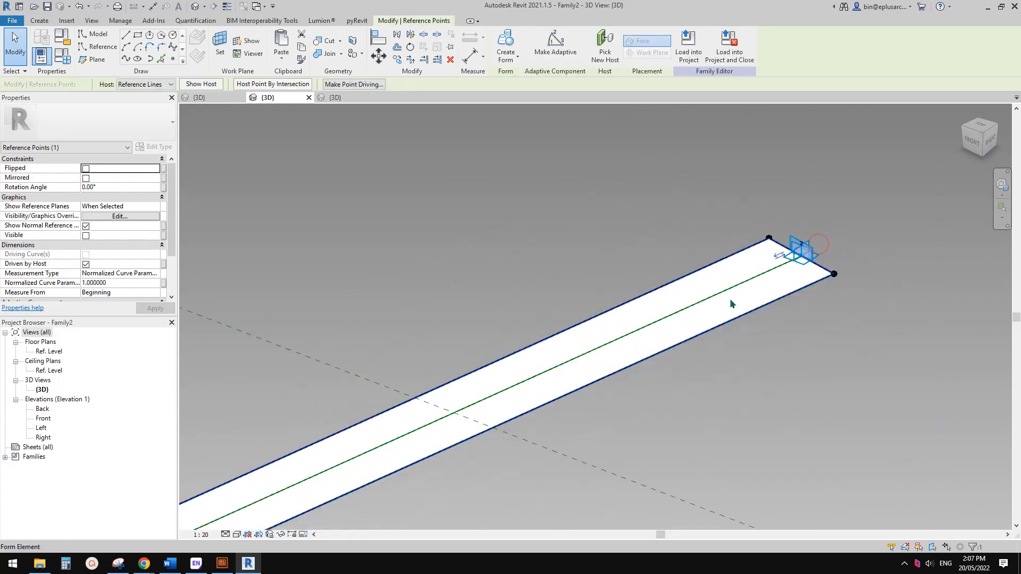
scroll(730, 303, down, 2)
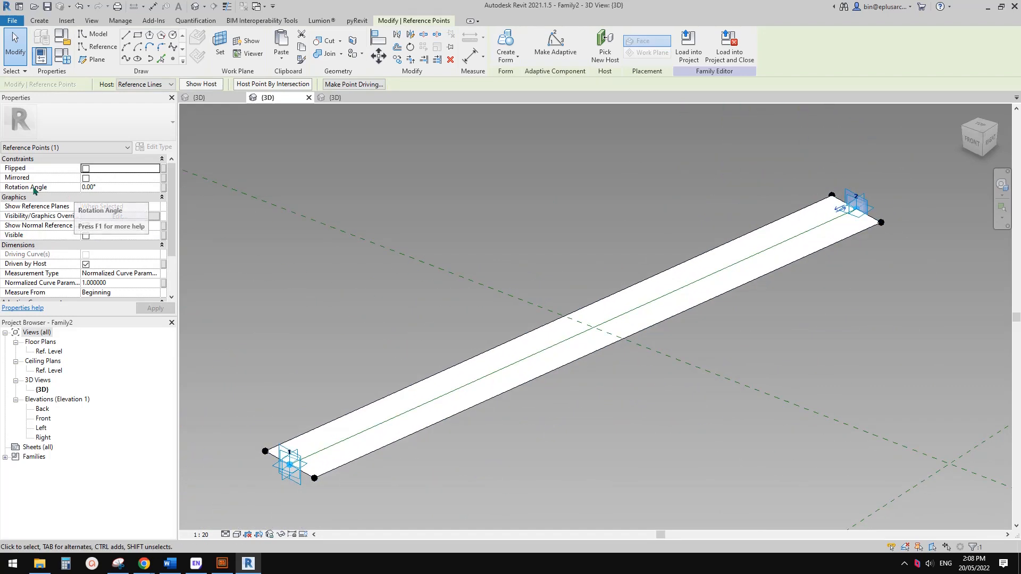
ctrl+click(290, 466)
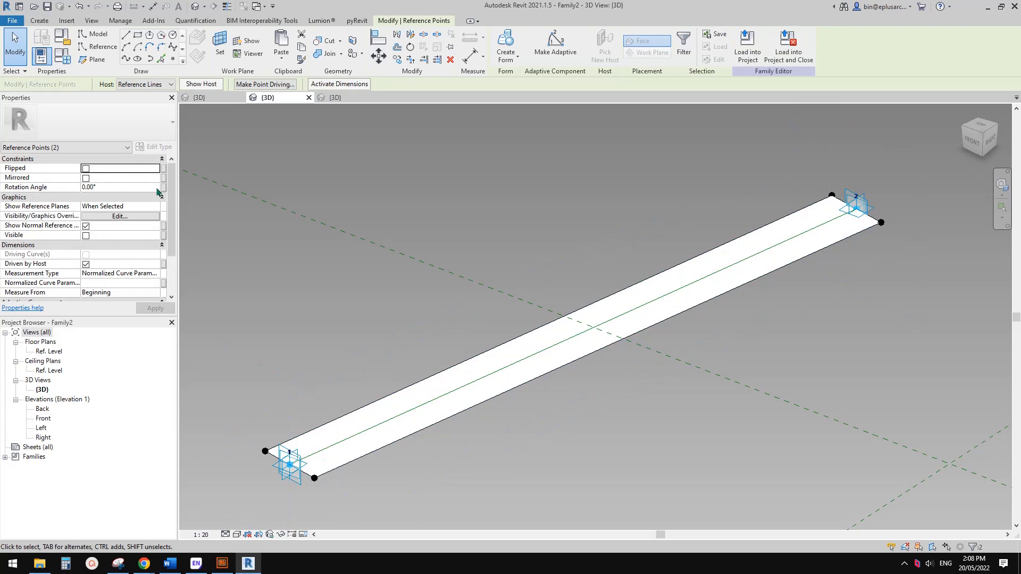
click(163, 188)
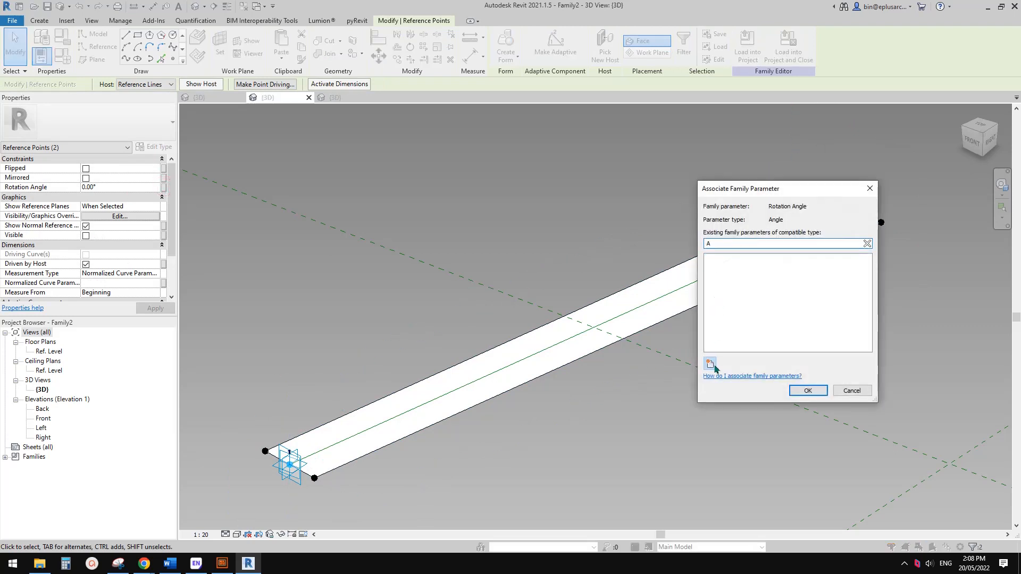
click(710, 364)
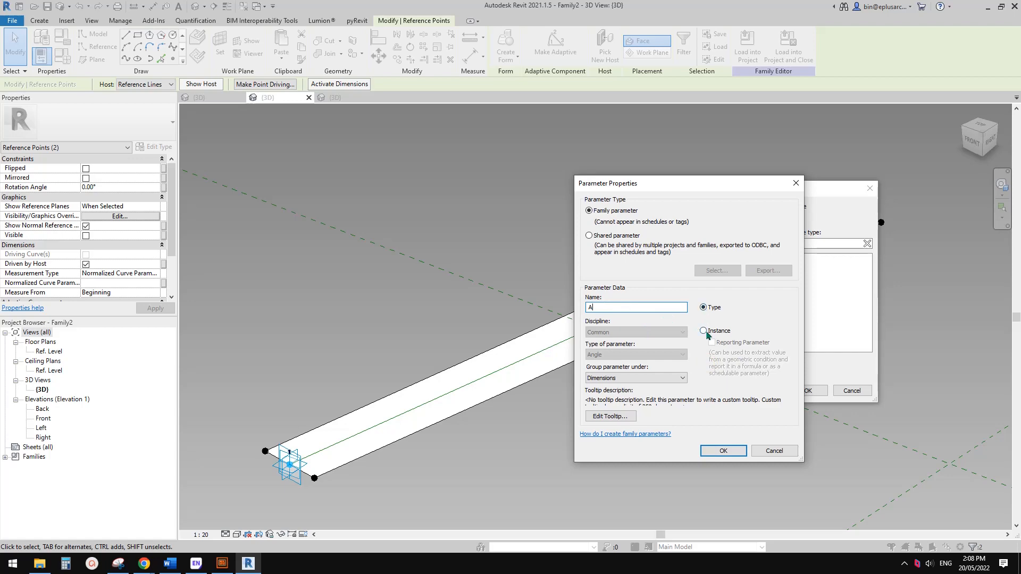
click(723, 450)
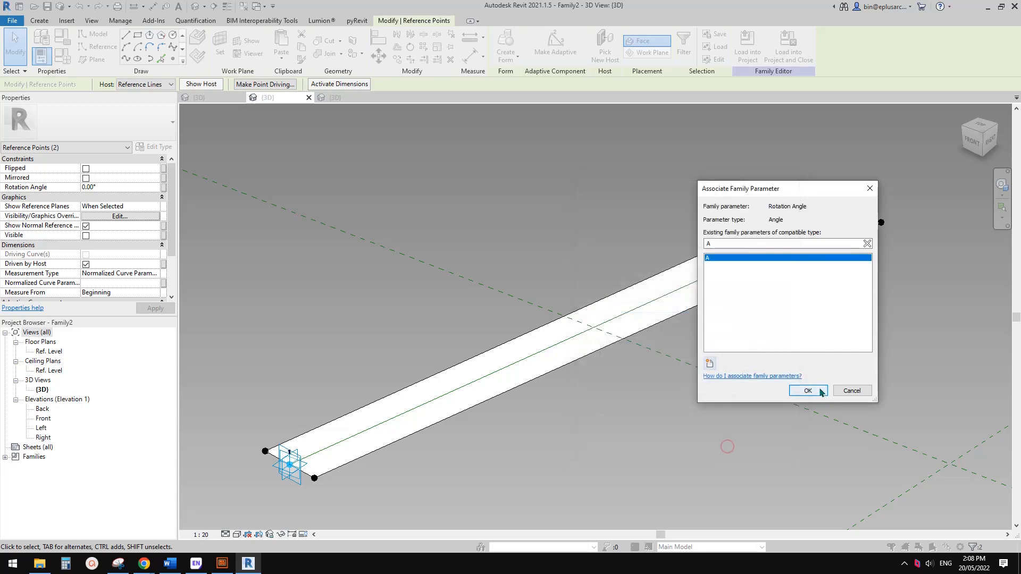
click(808, 390)
Load the updated two-point member family into the triangular panel family Family3, overwriting the existing version.
click(747, 45)
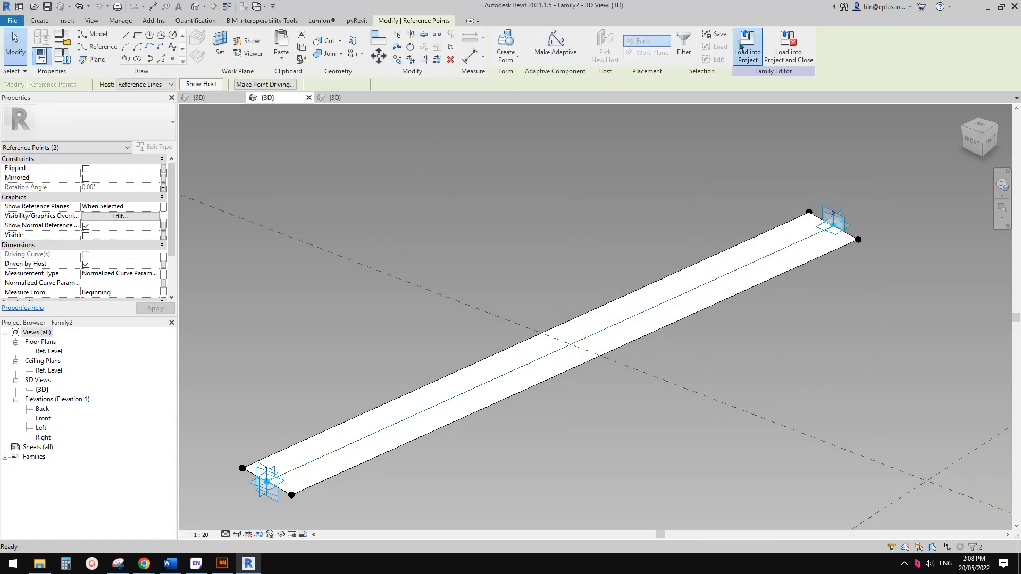
click(484, 361)
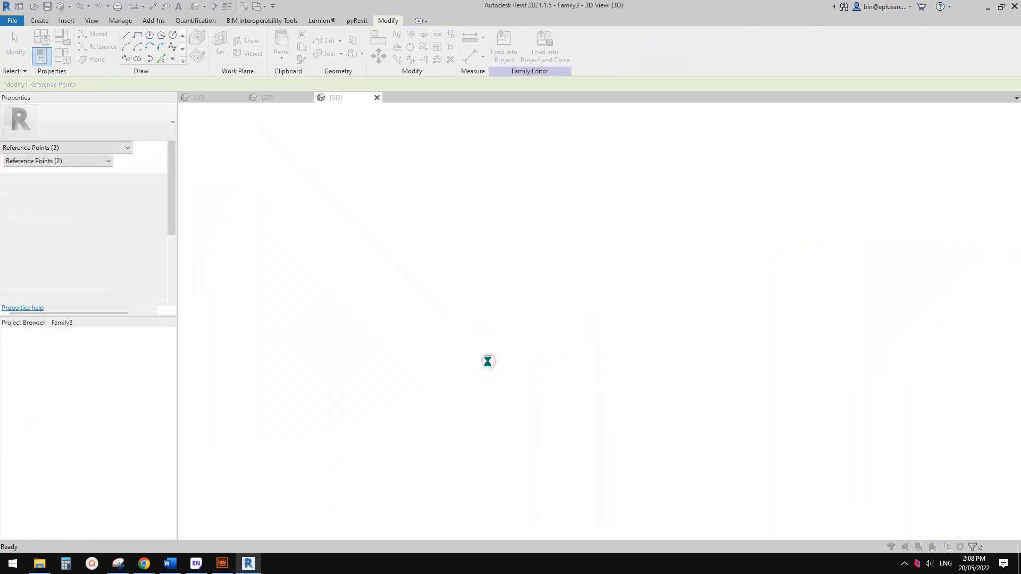
click(499, 257)
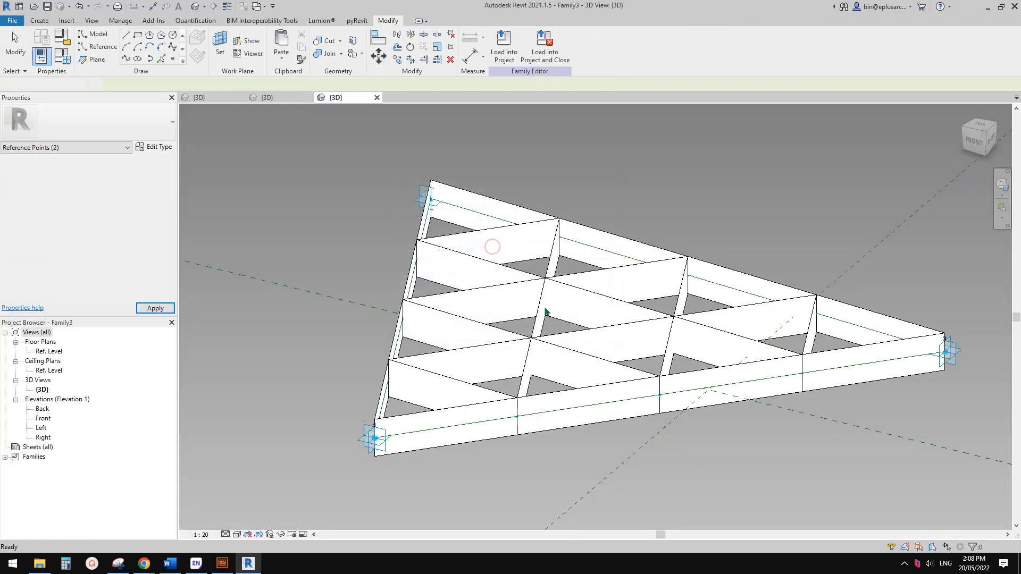
Change rotation angle A in the repeated member's type properties so the members lie flat in the triangular panel's plane.
shift+middle_drag(644, 336, 631, 322)
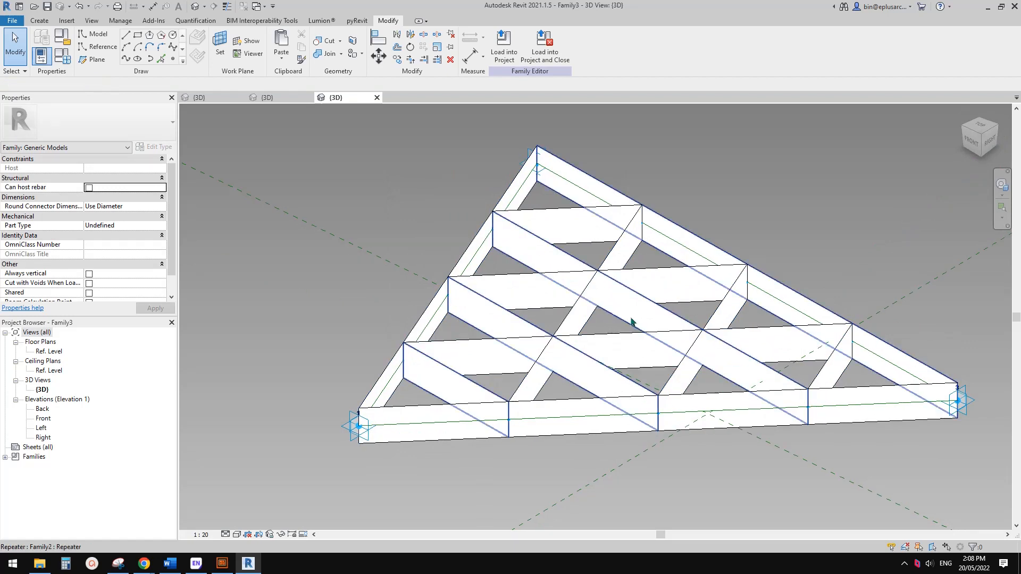
click(625, 308)
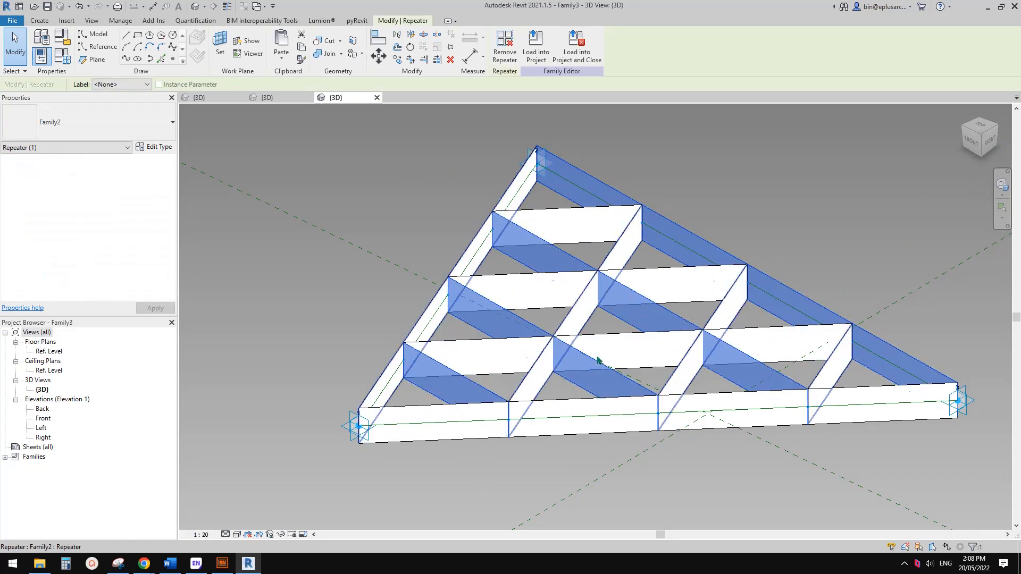
click(154, 147)
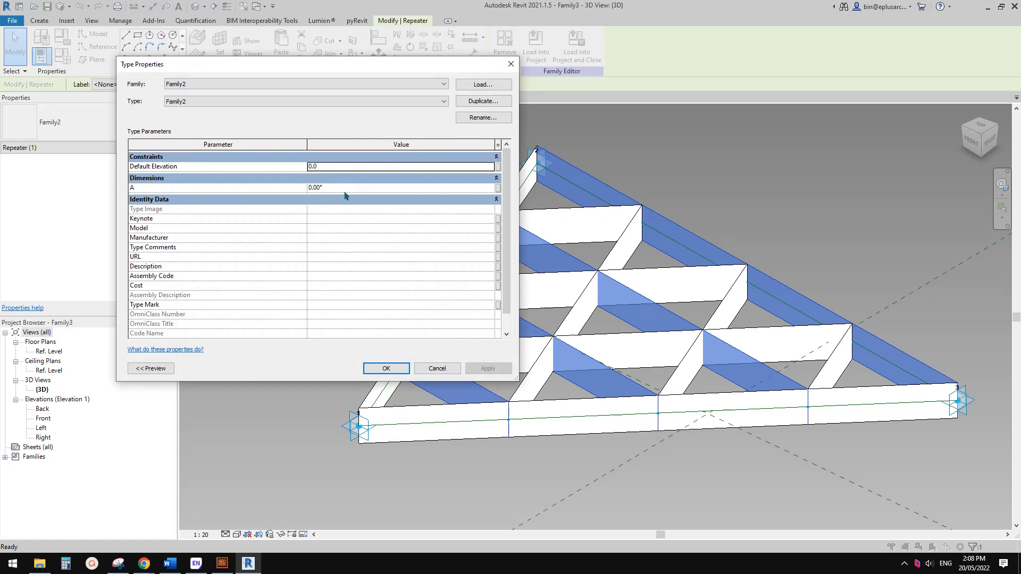
click(436, 369)
key(Escape)
shift+middle_drag(679, 392, 619, 423)
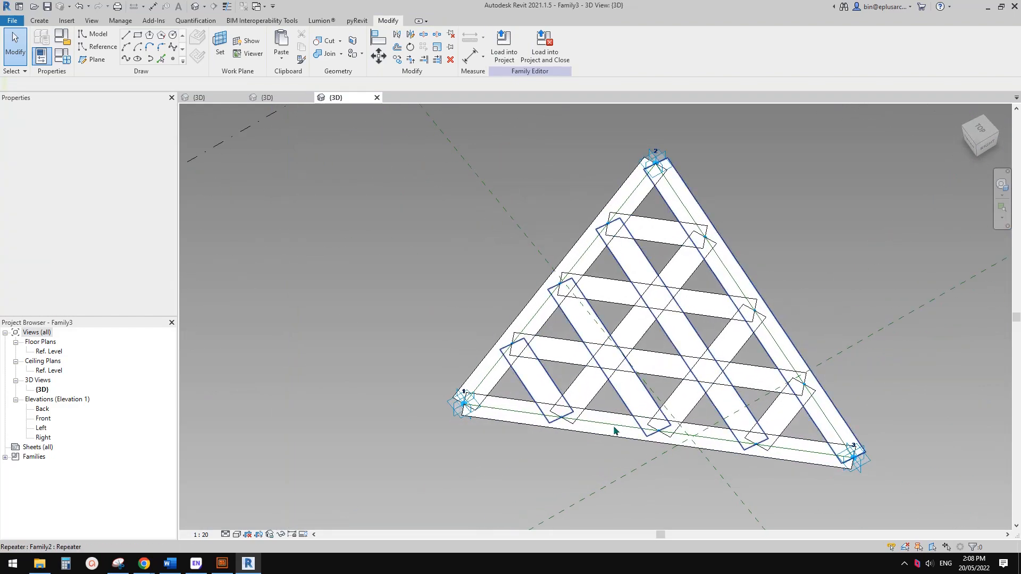
Examine how the flat members overlap at the panel's nodes, and check whether Join Geometry can combine them.
scroll(682, 410, up, 1)
shift+middle_drag(681, 410, 776, 389)
middle_drag(672, 373, 629, 424)
scroll(689, 315, up, 1)
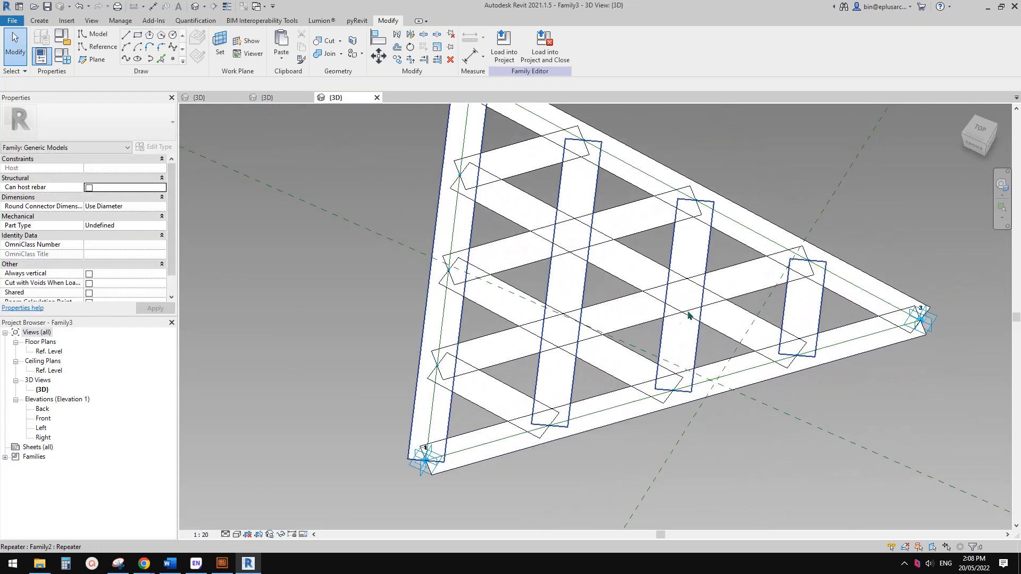
scroll(689, 315, up, 2)
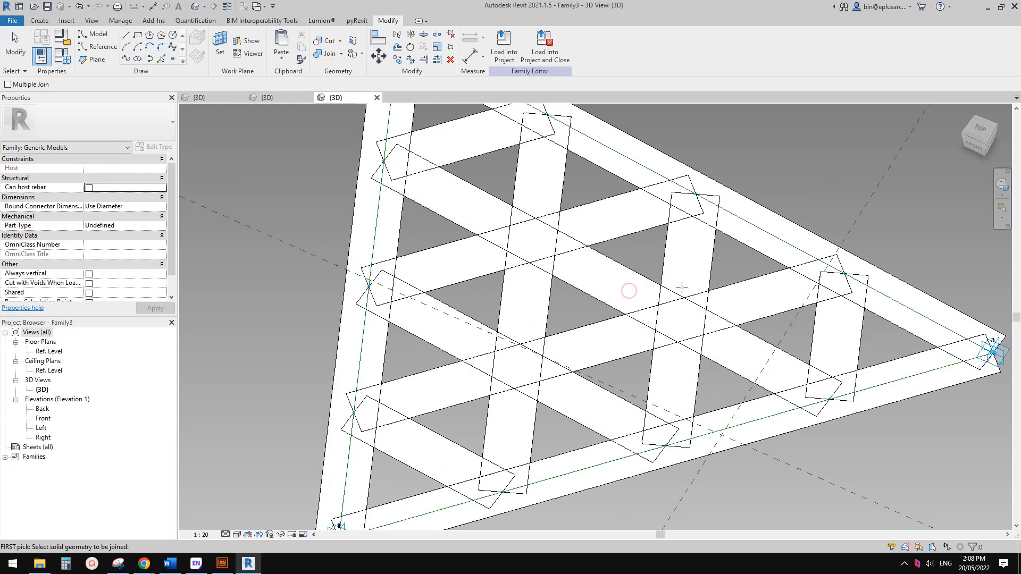
key(Escape)
scroll(682, 287, down, 2)
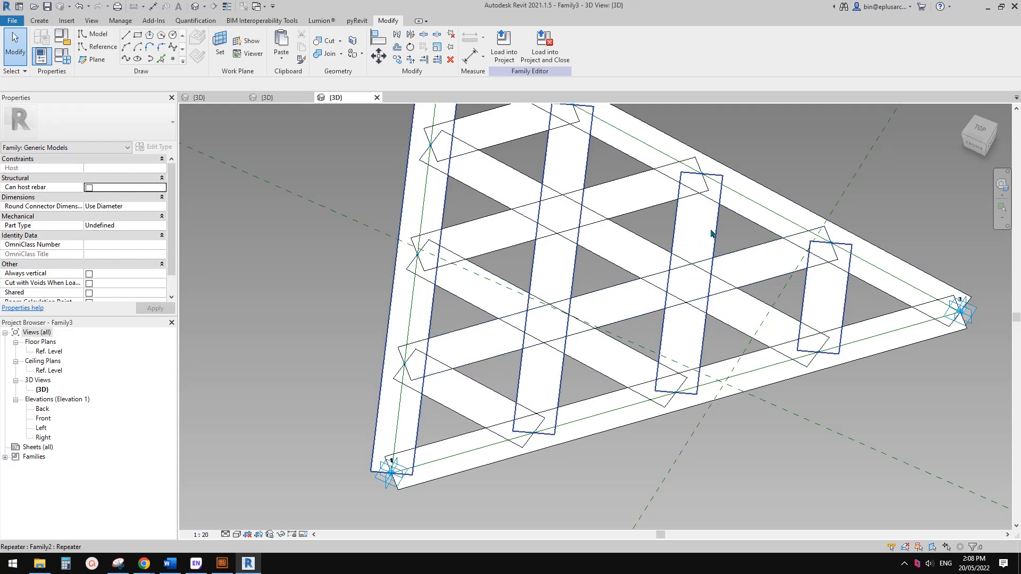
scroll(714, 302, down, 1)
scroll(875, 290, up, 1)
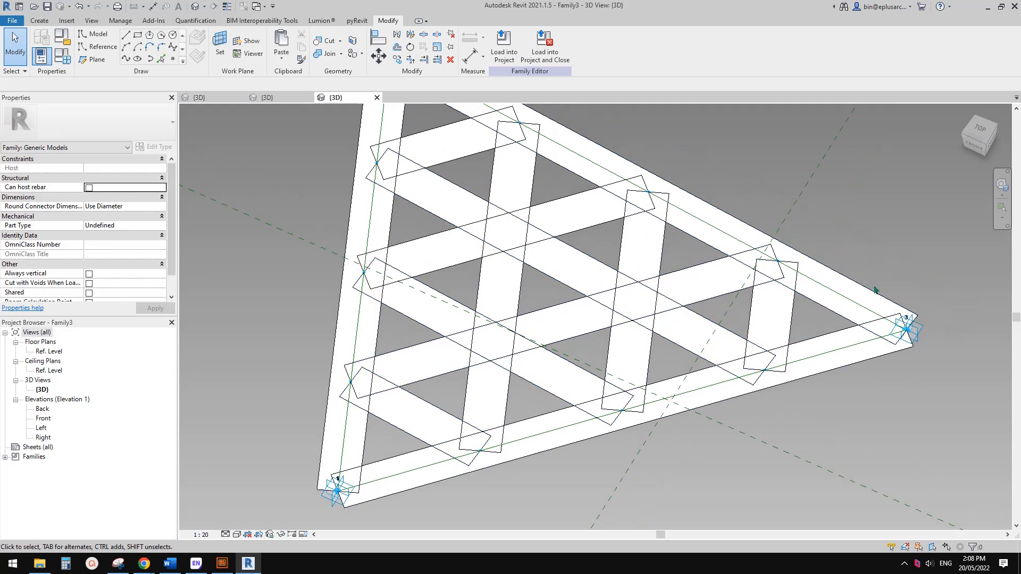
scroll(844, 240, down, 2)
scroll(833, 267, up, 1)
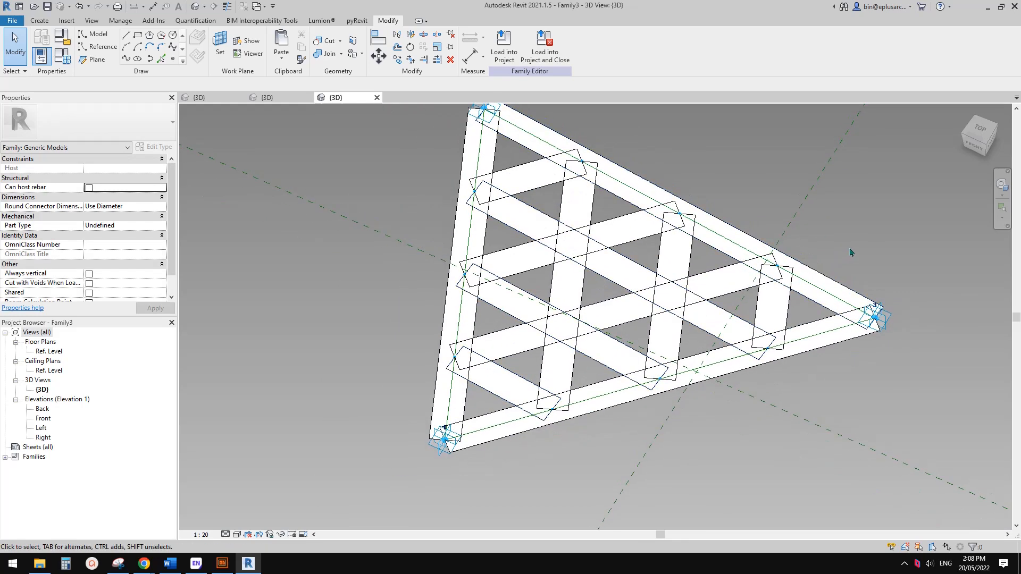
scroll(849, 250, up, 1)
scroll(319, 434, down, 2)
middle_drag(350, 434, 353, 436)
mouse_move(699, 454)
shift+middle_down()
mouse_move(688, 449)
mouse_move(697, 458)
mouse_move(685, 463)
shift+middle_up()
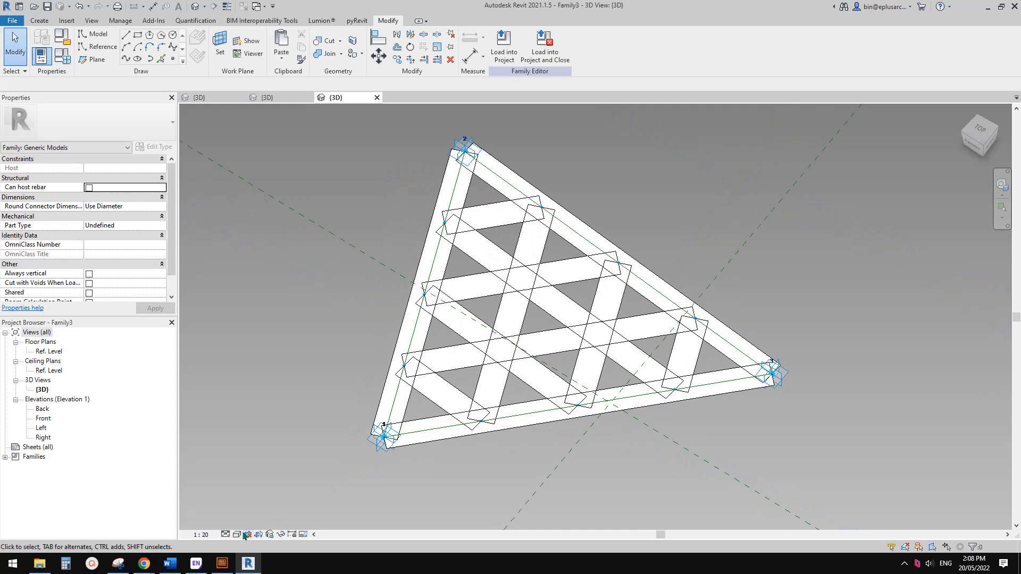
Load the triangular lattice panel family into the tower mass family Family1.
click(504, 45)
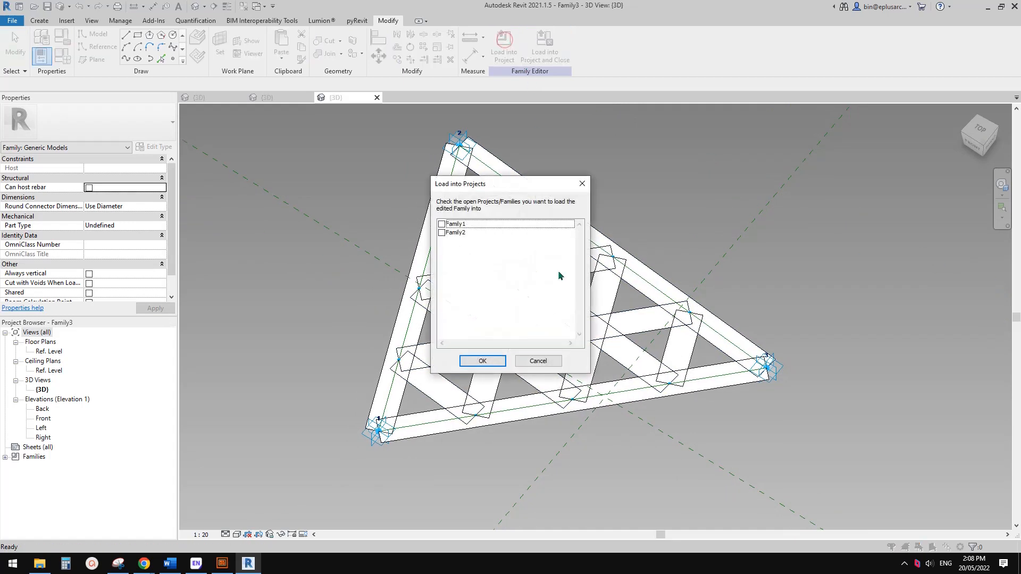
click(499, 357)
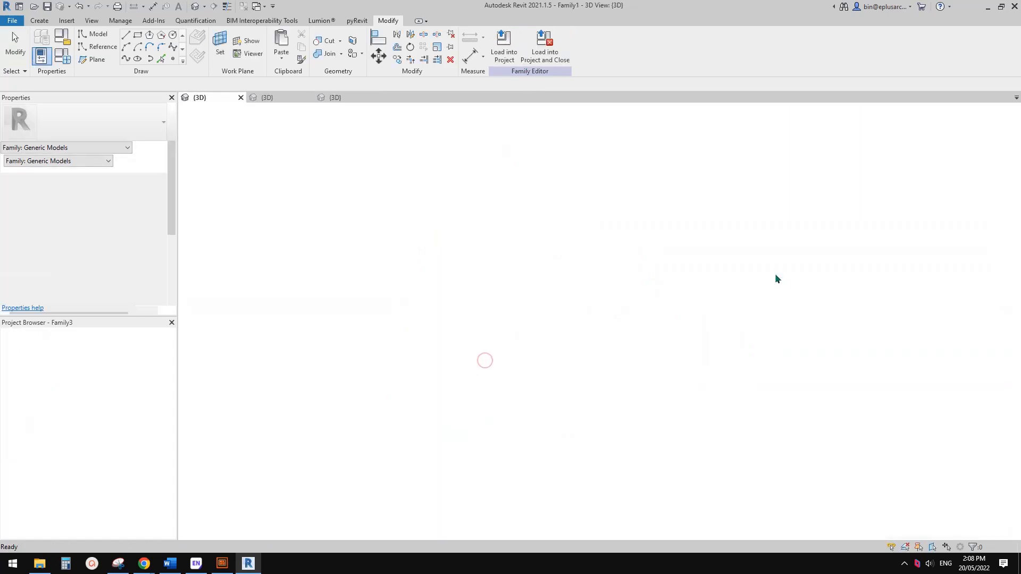
scroll(568, 359, up, 2)
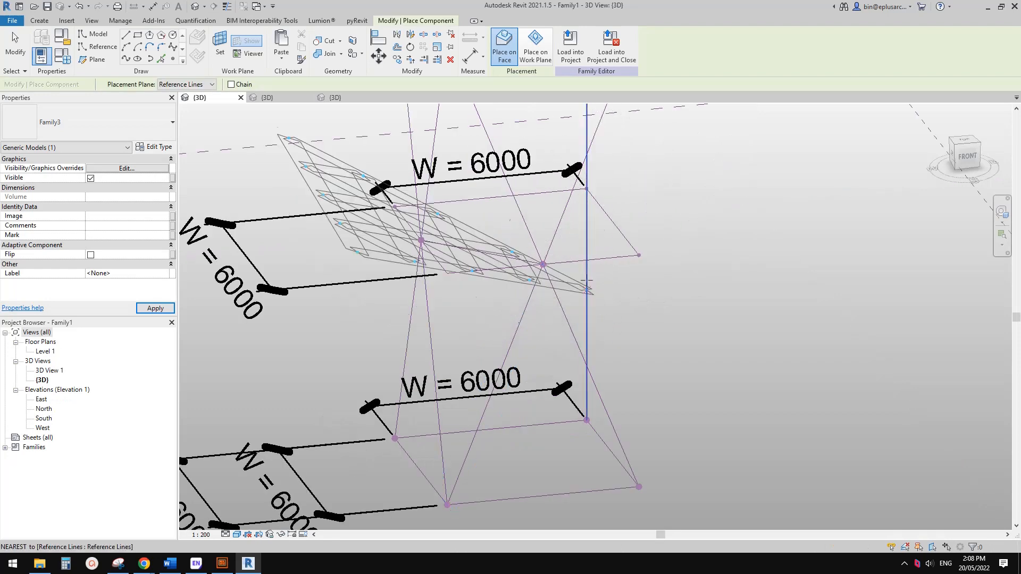
middle_drag(608, 323, 740, 339)
scroll(665, 303, down, 1)
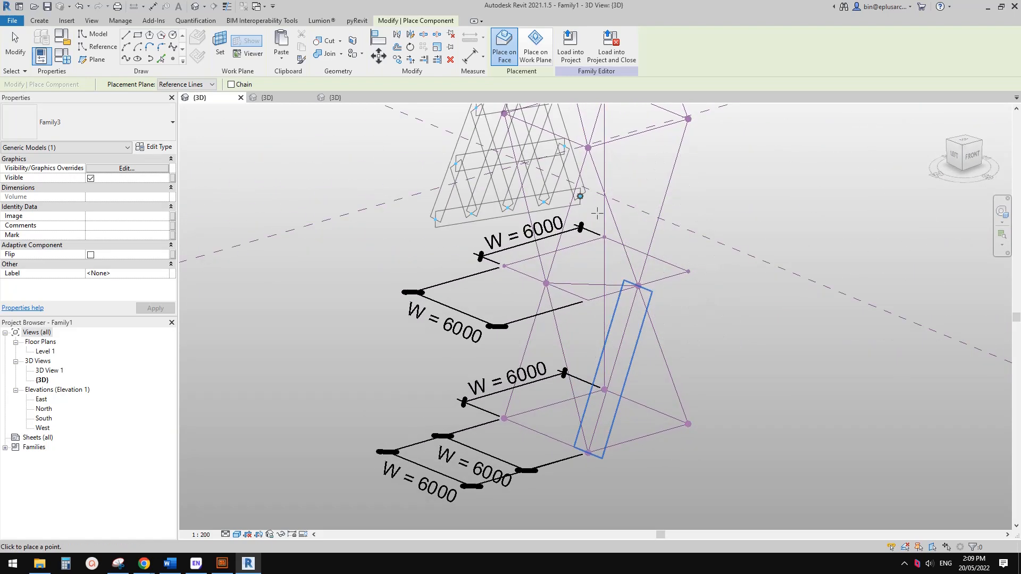
scroll(851, 349, down, 1)
middle_drag(856, 349, 754, 358)
key(Escape)
Delete the sloping reference lines around the tower's lowest bay, keeping the square profiles and the vertical line.
scroll(686, 363, down, 2)
shift+middle_drag(685, 365, 724, 390)
scroll(667, 370, up, 2)
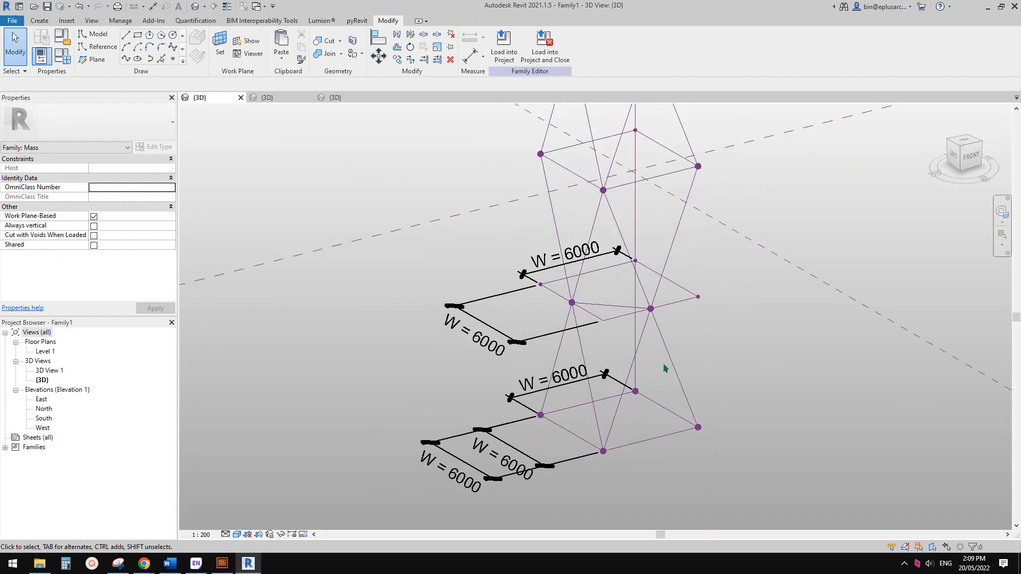
click(665, 353)
shift+middle_drag(665, 352, 641, 311)
ctrl+click(644, 359)
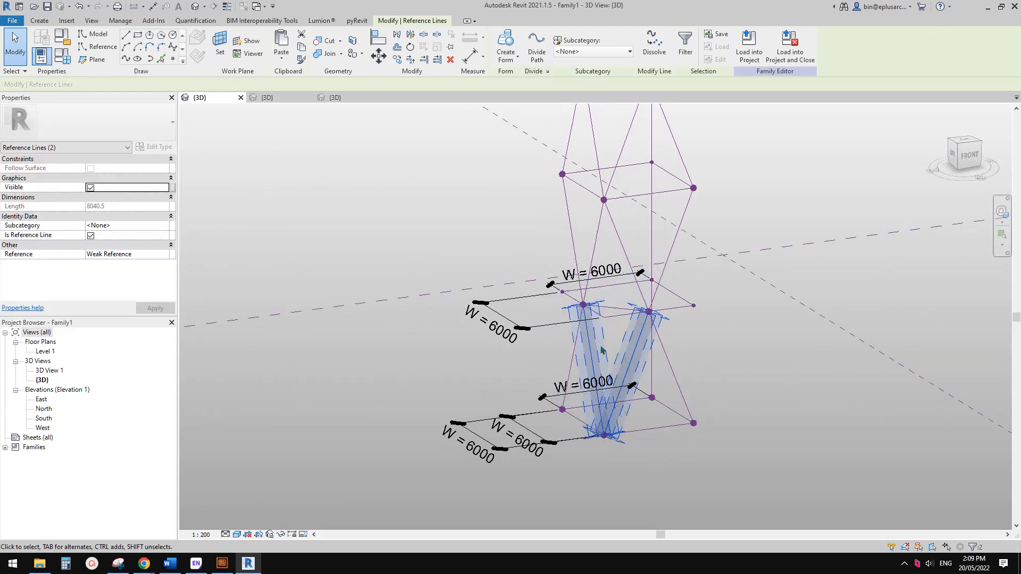
click(668, 365)
middle_drag(702, 358, 753, 349)
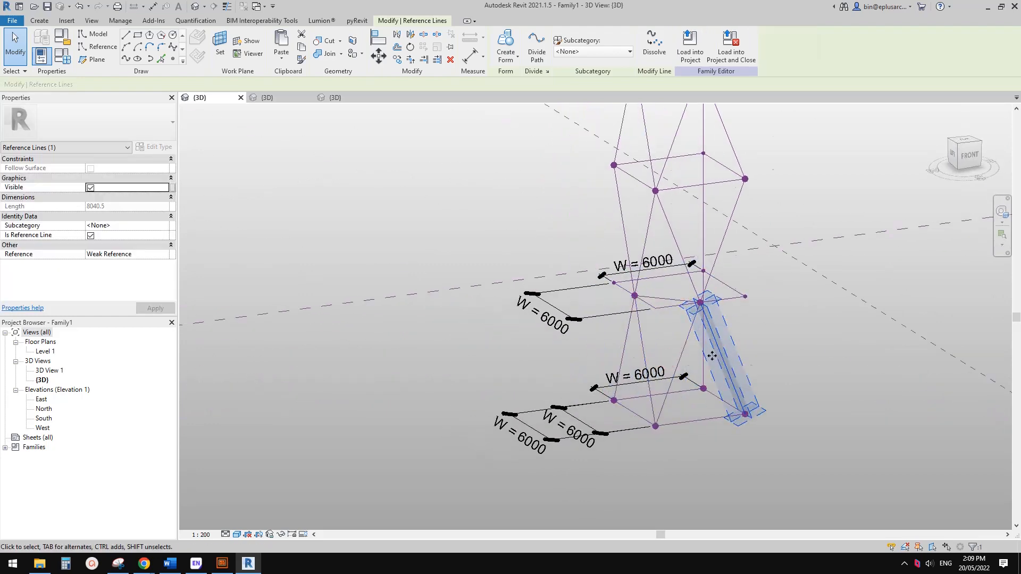
key(Delete)
key(Tab)
click(686, 349)
key(Delete)
click(631, 345)
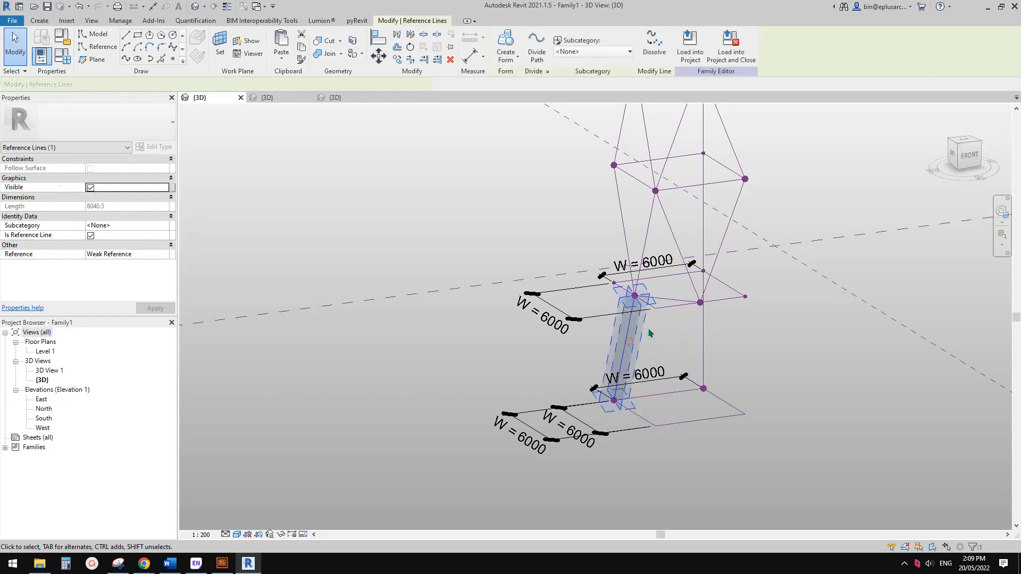
key(Delete)
Delete the connecting reference lines in the second and third bays of the tower, keeping the square profiles.
scroll(679, 235, down, 1)
middle_drag(679, 235, 664, 288)
click(653, 279)
key(Delete)
key(Tab)
click(711, 270)
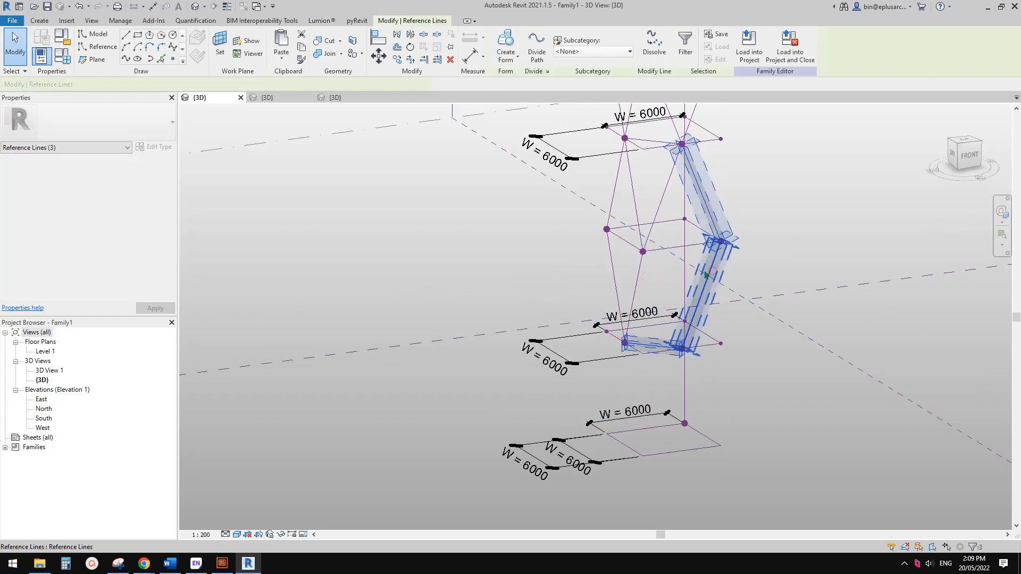
key(Delete)
key(Tab)
click(637, 271)
key(Delete)
key(Tab)
click(637, 208)
key(Delete)
Delete the sloping reference lines between the square profiles in the next bays up the tower.
scroll(642, 210, down, 1)
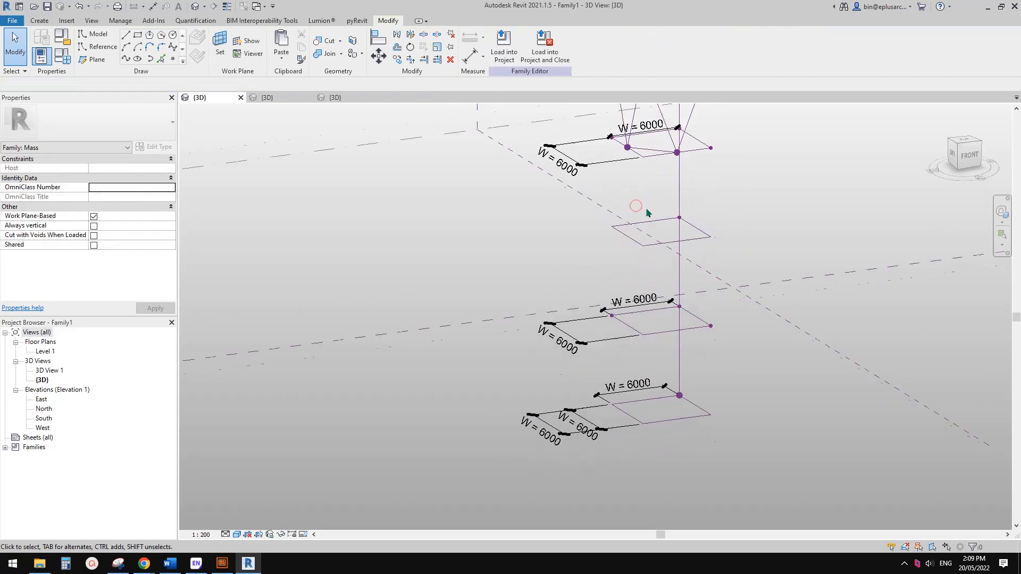
middle_drag(645, 212, 660, 346)
click(708, 236)
key(Delete)
key(Tab)
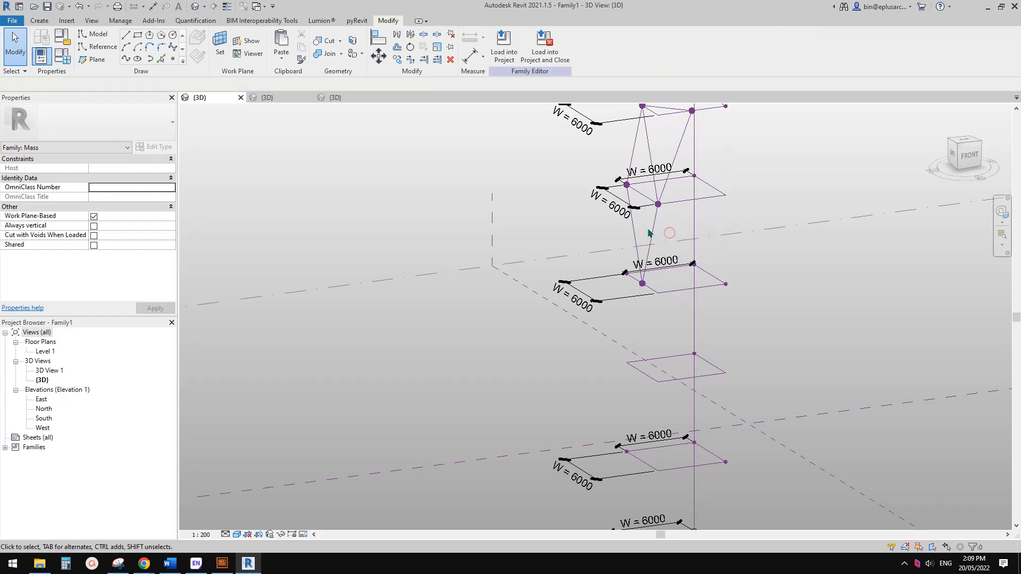
click(648, 233)
key(Delete)
scroll(690, 417, down, 1)
middle_drag(689, 417, 686, 308)
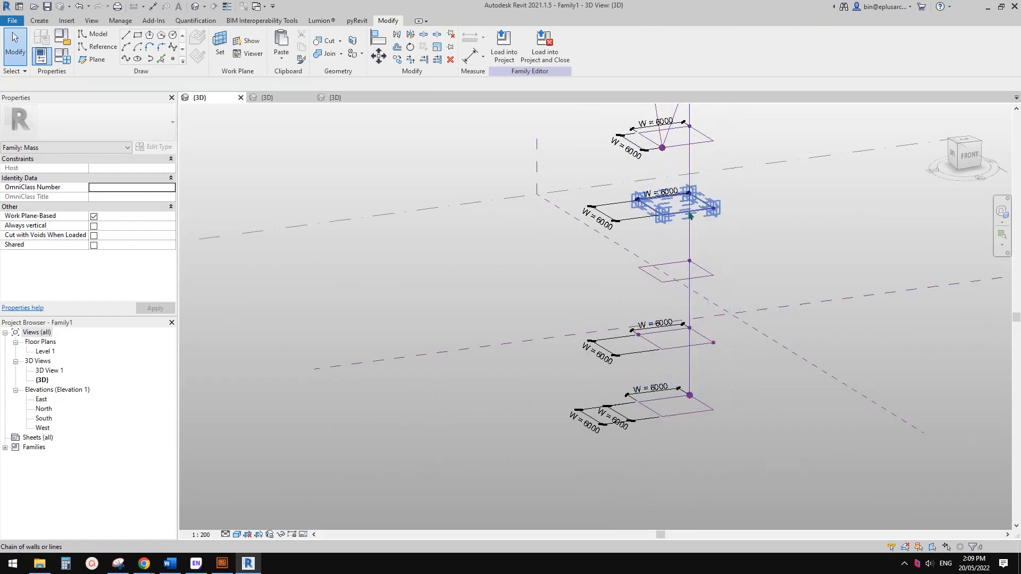
scroll(690, 227, down, 1)
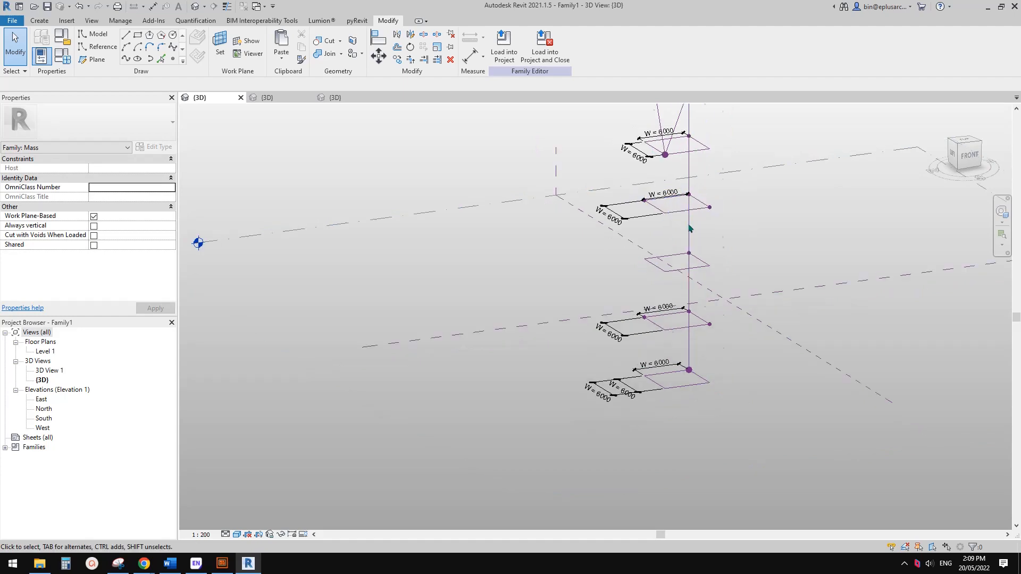
Undo the recent deletions to restore the sloping reference lines throughout the tower's bays.
middle_drag(690, 228, 713, 327)
scroll(710, 265, up, 3)
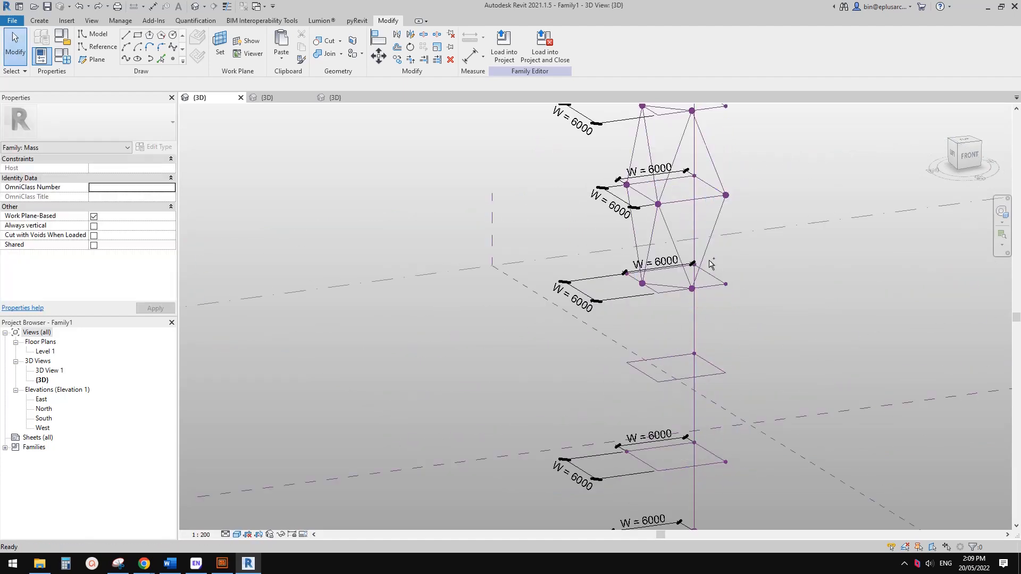
key(ctrl+z)
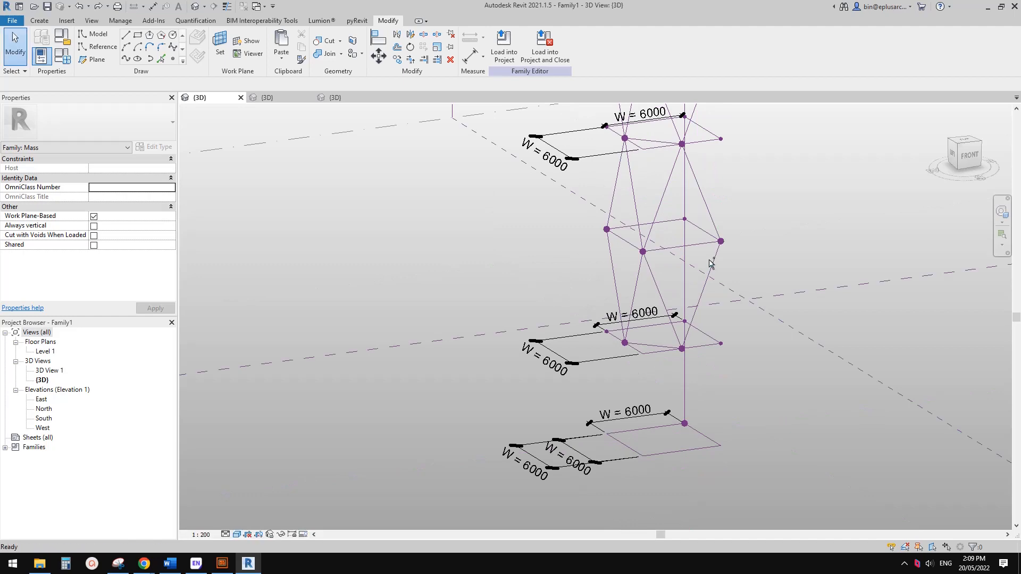
key(ctrl+z)
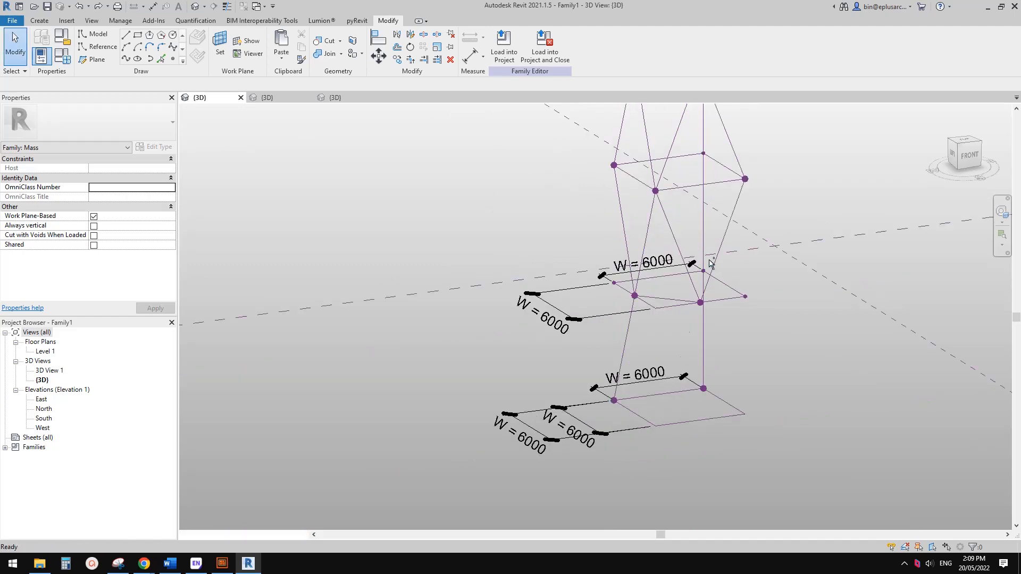
key(ctrl+z)
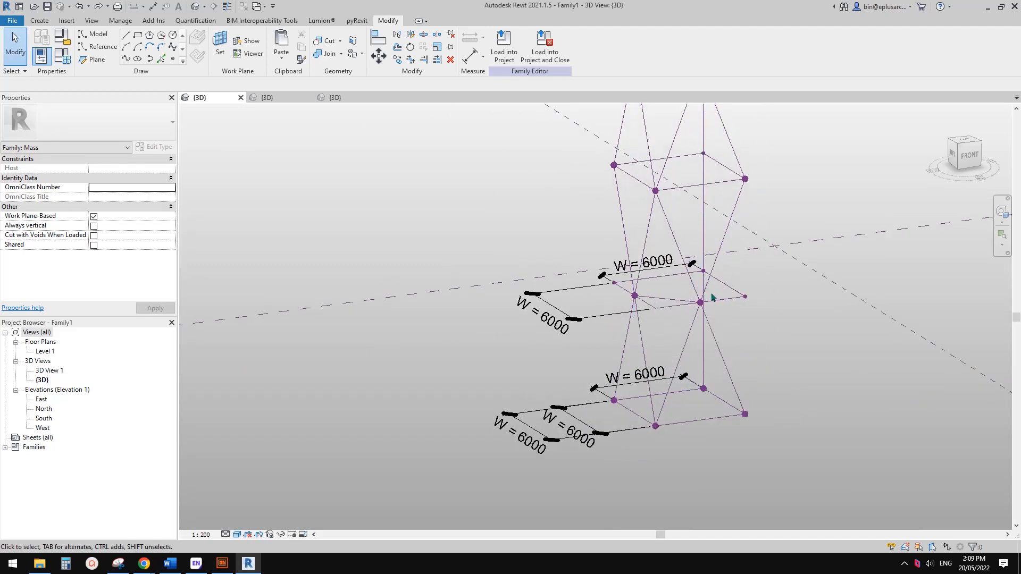
Dissolve the sloping reference lines in all bays of the tower, keeping the square profiles, horizontal connectors and vertical line.
scroll(730, 338, down, 2)
scroll(730, 335, up, 1)
shift+middle_drag(728, 339, 610, 322)
scroll(671, 332, up, 2)
drag(717, 339, 642, 351)
middle_drag(743, 344, 740, 374)
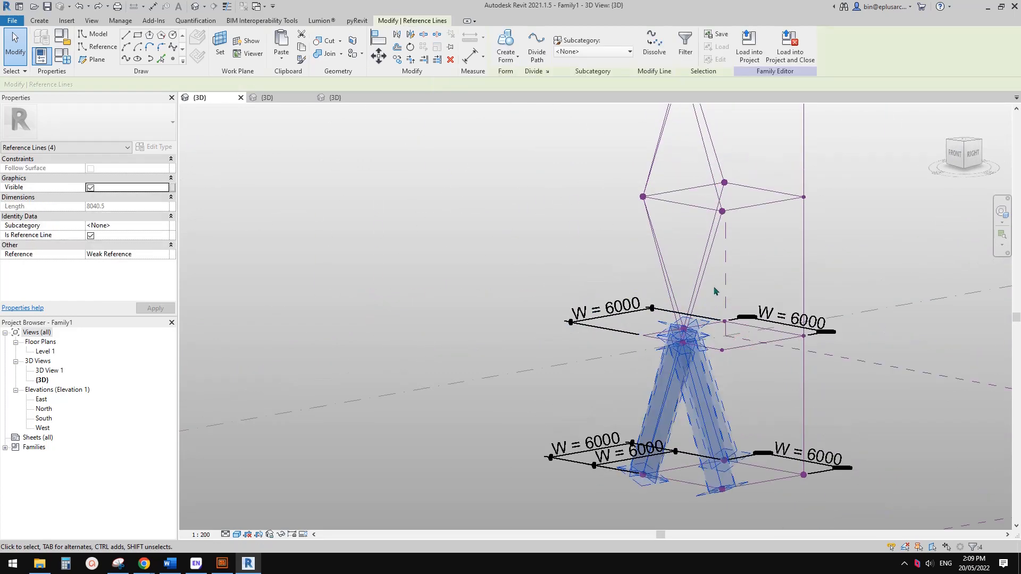
ctrl+drag(716, 291, 652, 288)
middle_drag(693, 235, 688, 371)
ctrl+drag(719, 234, 634, 244)
middle_drag(685, 173, 688, 318)
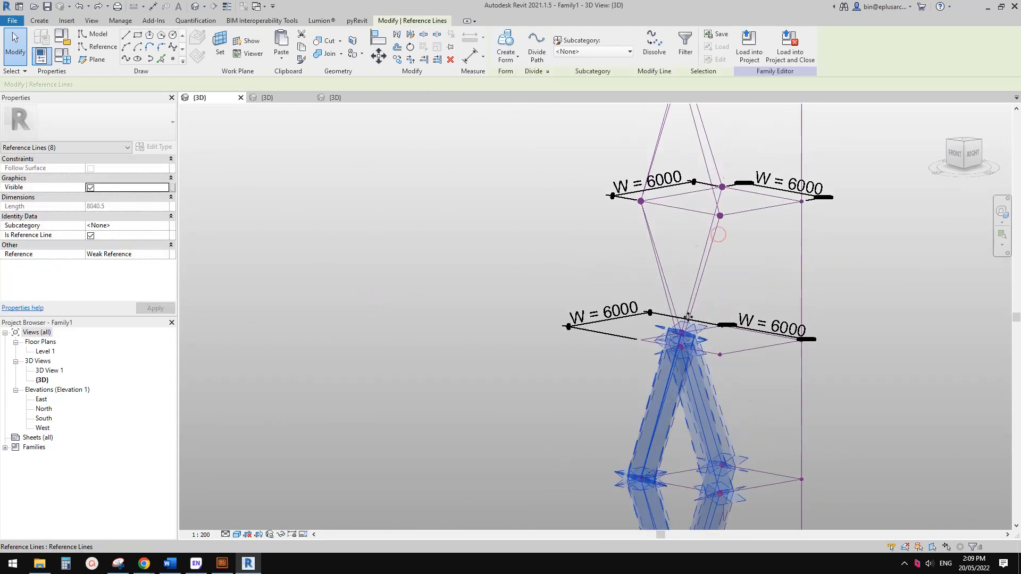
ctrl+drag(729, 260, 633, 265)
middle_drag(696, 198, 683, 307)
ctrl+drag(721, 218, 607, 222)
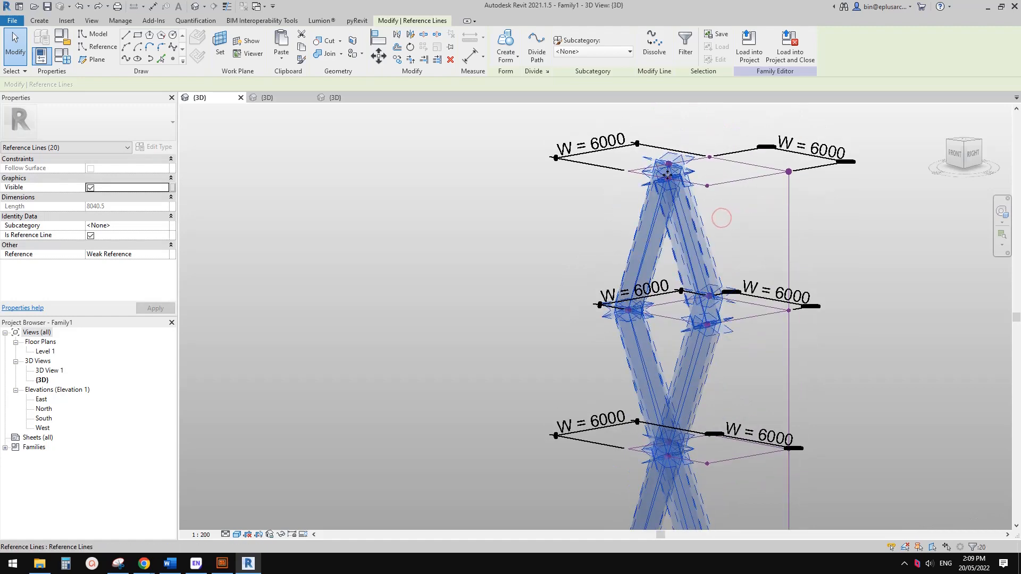
click(654, 44)
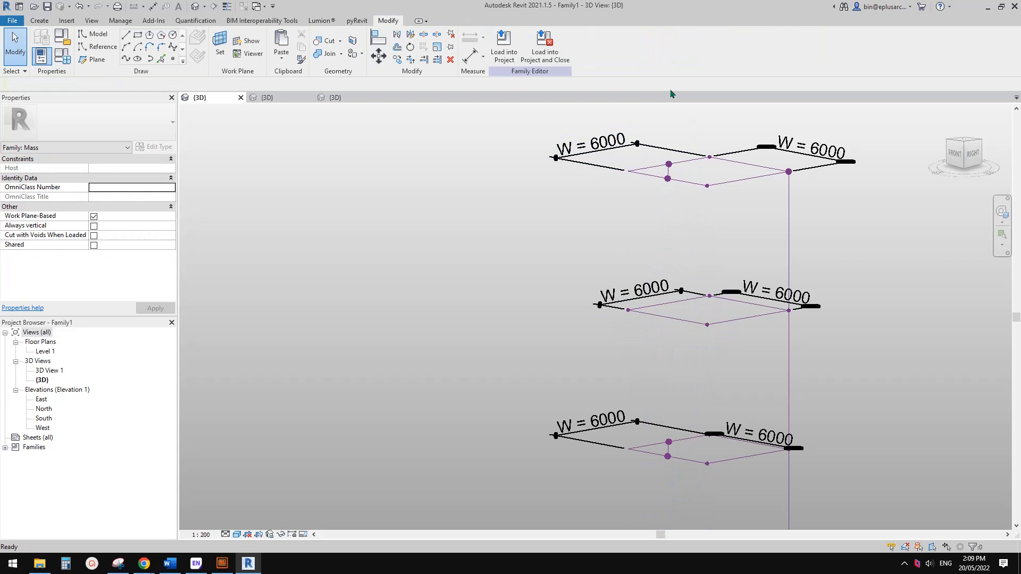
Dissolve the three short diagonal reference lines joining the side midpoints on the alternate square profiles.
scroll(671, 94, down, 2)
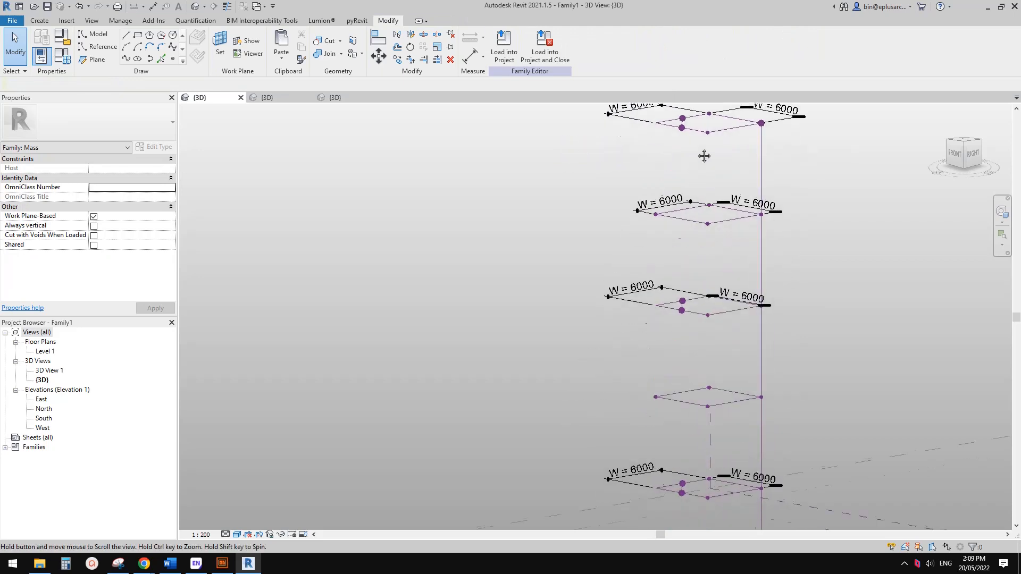
shift+middle_drag(704, 155, 697, 365)
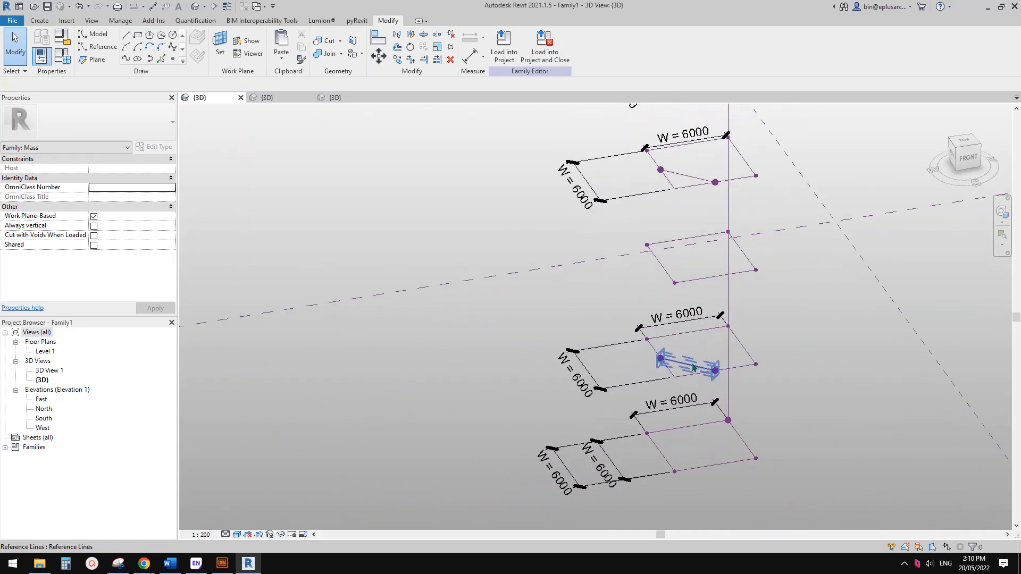
click(681, 367)
middle_drag(700, 216, 690, 307)
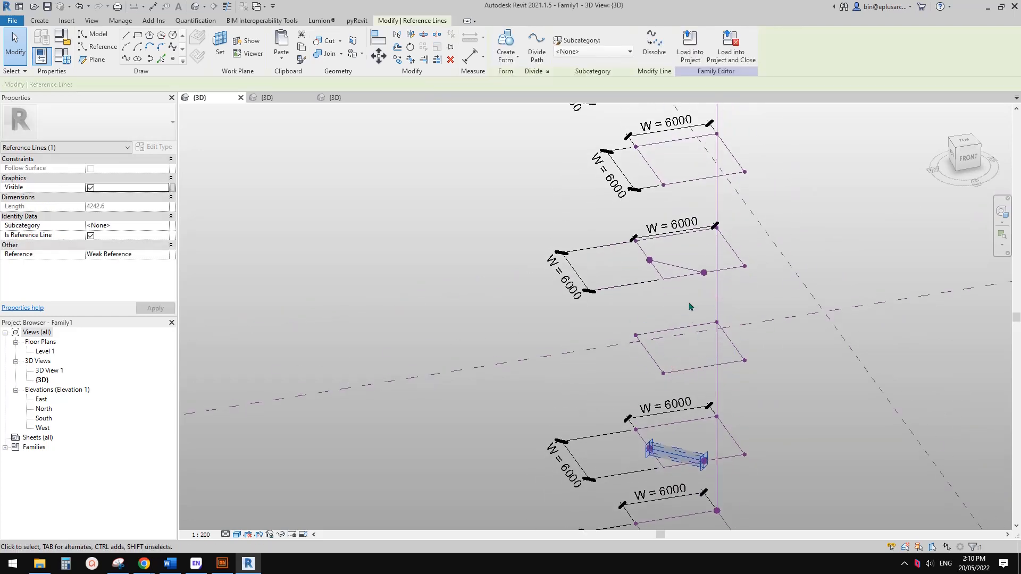
scroll(694, 277, down, 2)
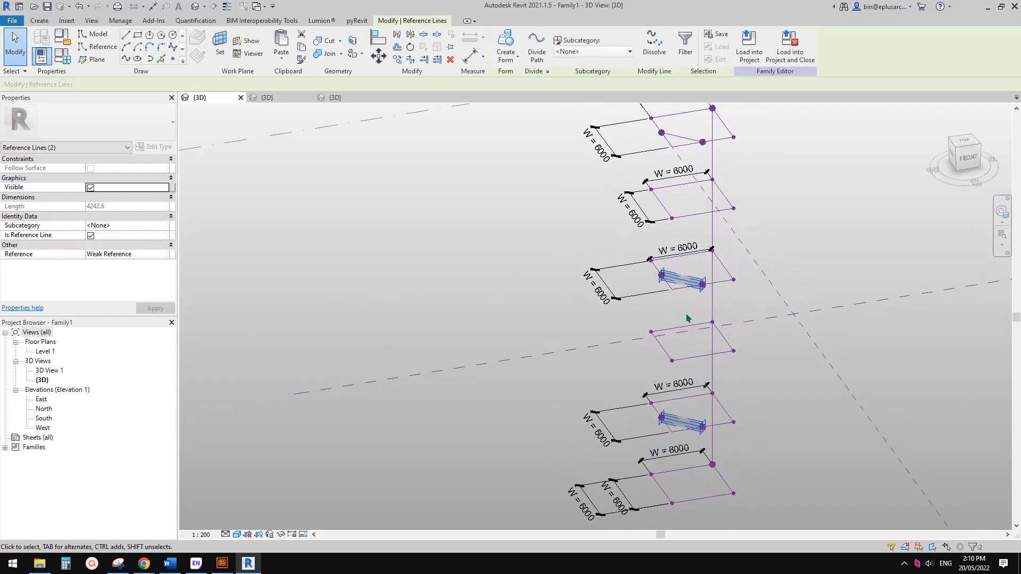
middle_drag(698, 244, 691, 292)
ctrl+click(674, 191)
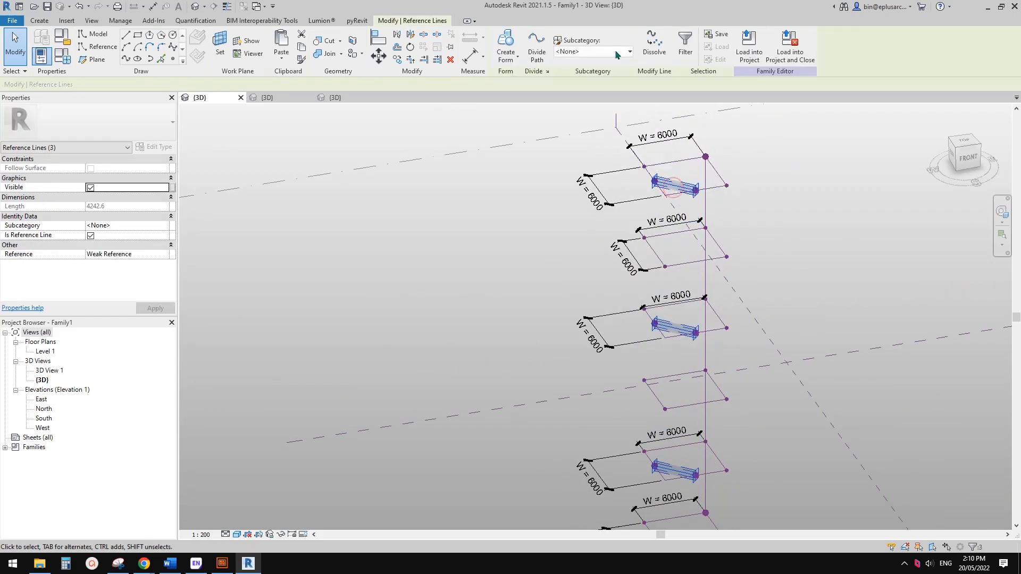
click(656, 45)
Place Family3 lattice panels across the tower's bottom bay, snapping to the square corners and the side midpoints above.
middle_drag(703, 283, 716, 212)
scroll(691, 219, down, 1)
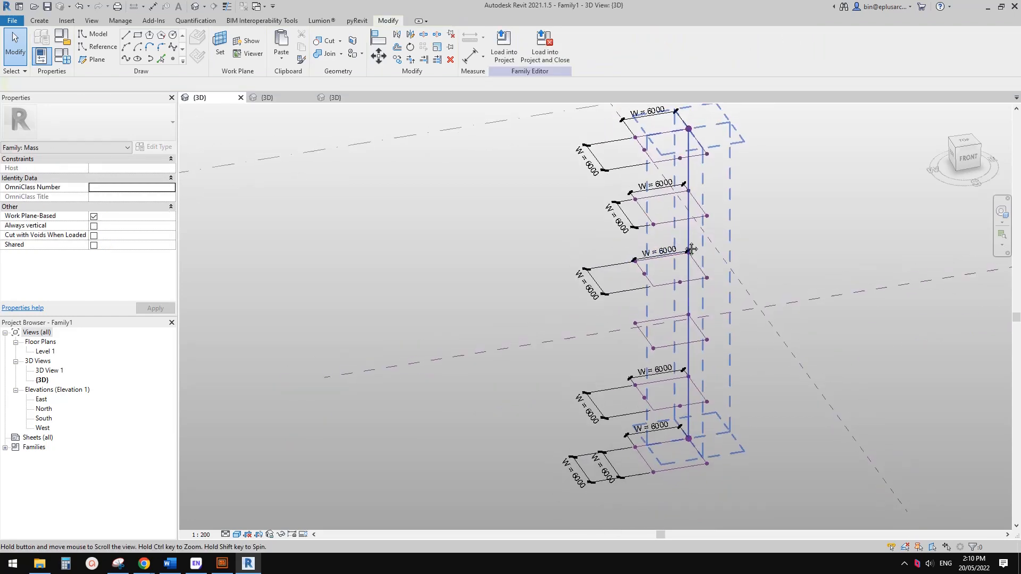
scroll(657, 187, up, 2)
scroll(681, 287, down, 2)
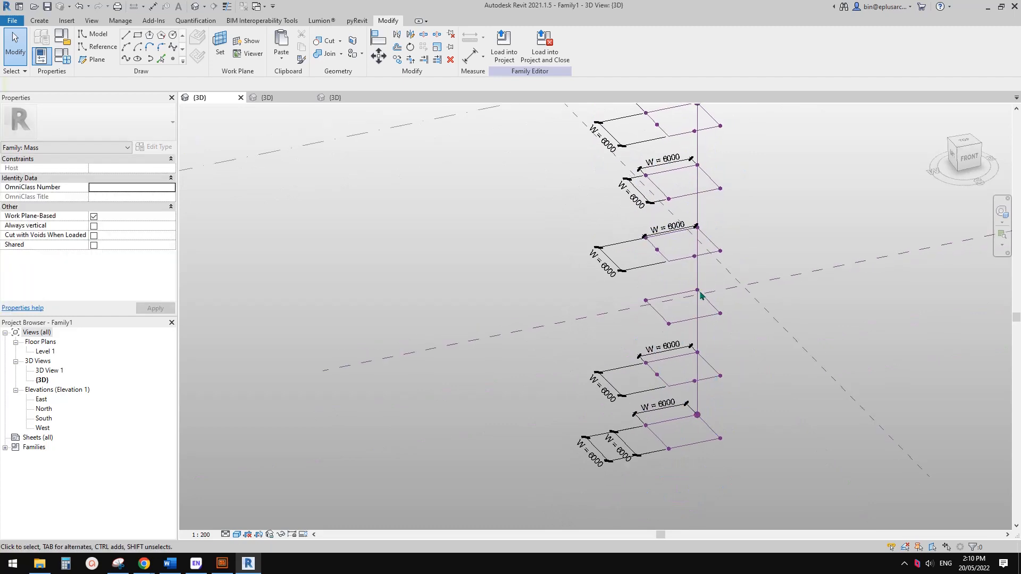
scroll(691, 319, up, 3)
click(44, 24)
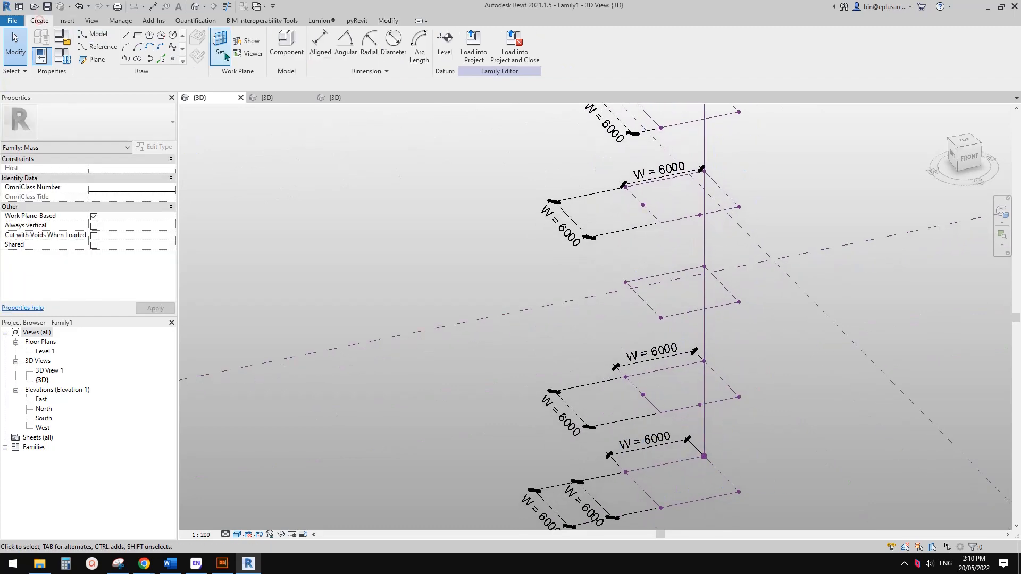
click(294, 47)
middle_drag(729, 312, 722, 202)
scroll(665, 333, up, 3)
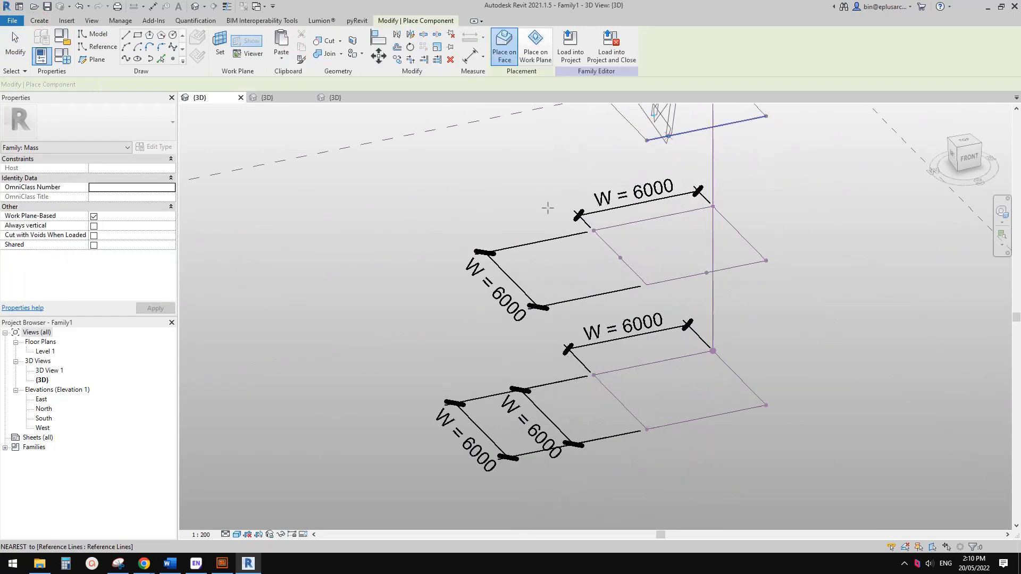
click(689, 397)
scroll(686, 396, up, 2)
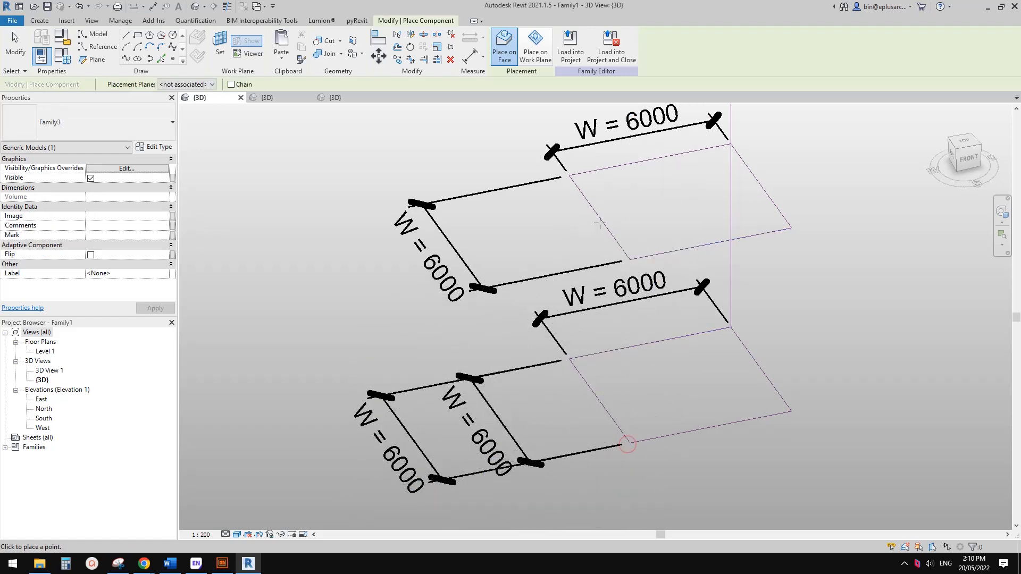
click(711, 243)
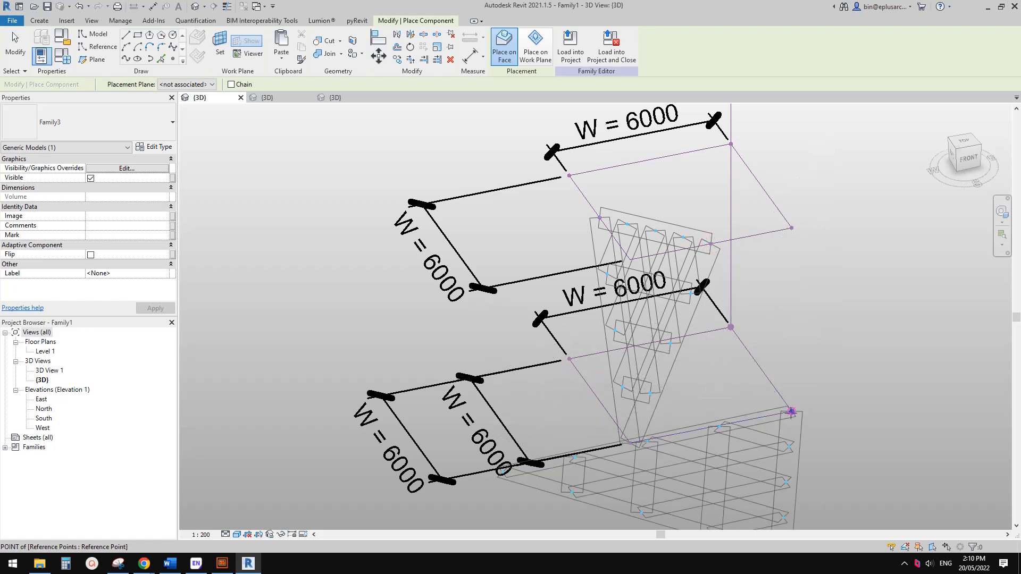
click(630, 442)
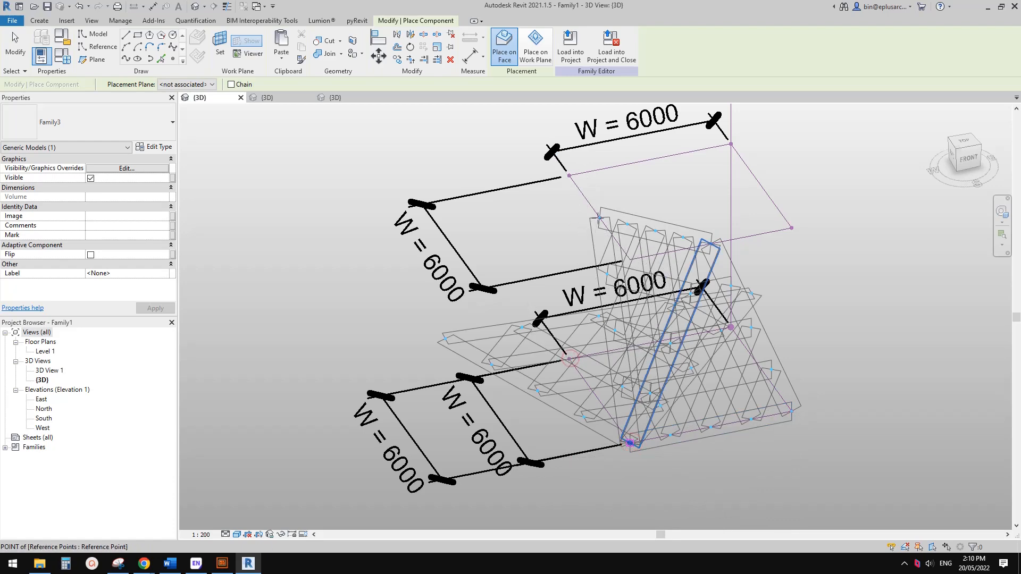
Place Family3 lattice panels across the second bay, snapping between the lower side midpoints and the upper square corners.
scroll(600, 218, down, 5)
scroll(601, 202, up, 3)
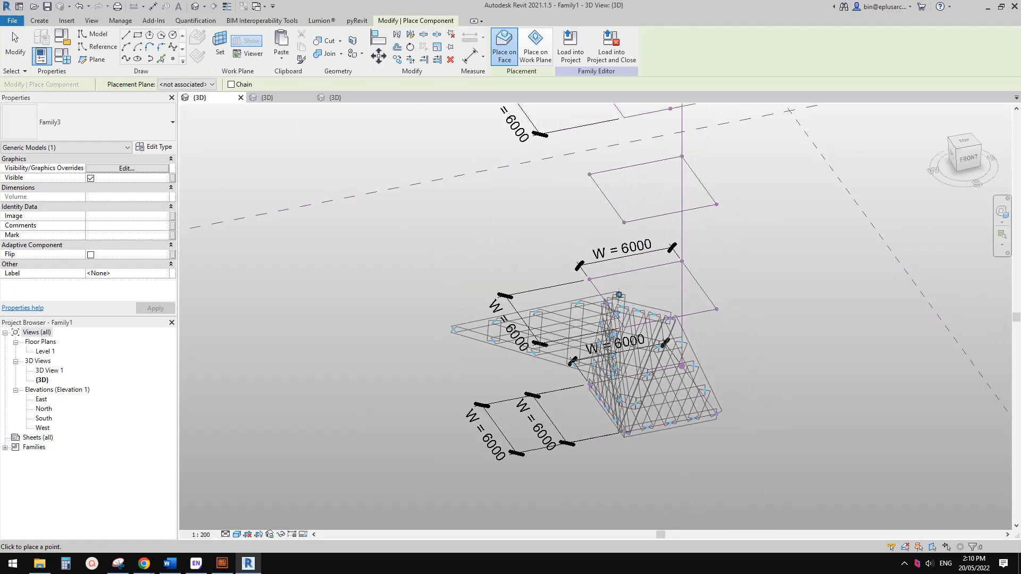
click(589, 175)
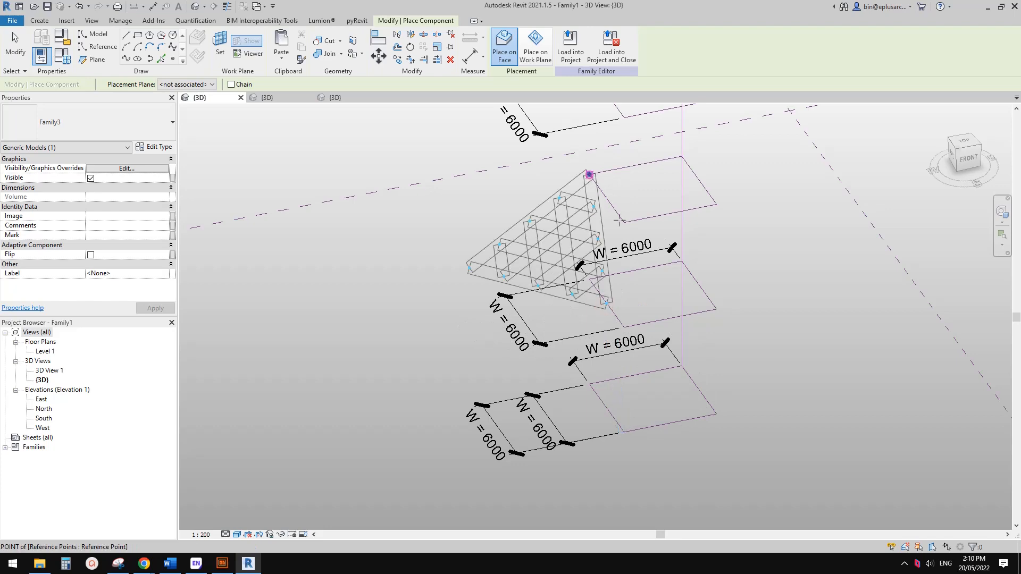
click(622, 222)
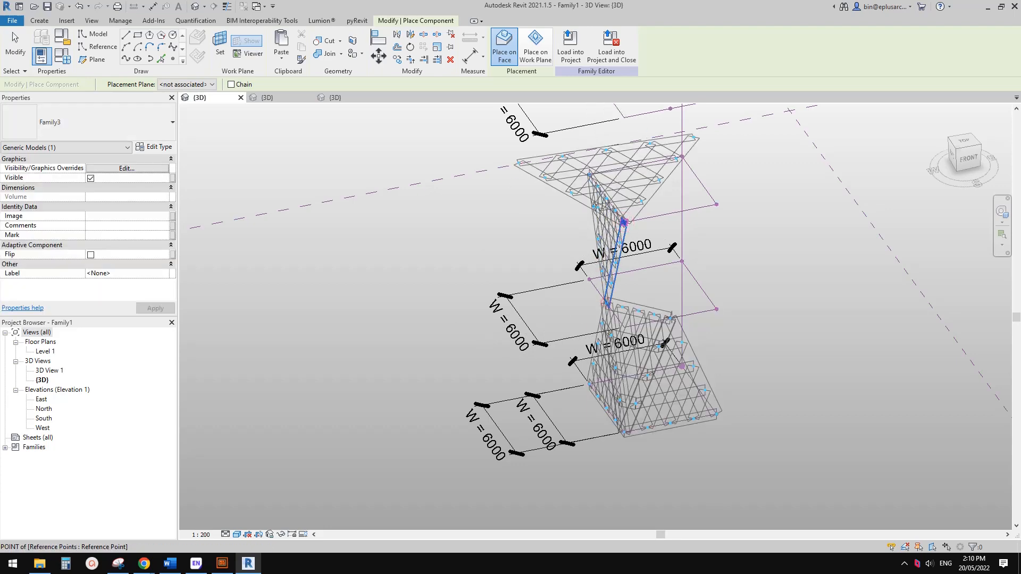
click(606, 305)
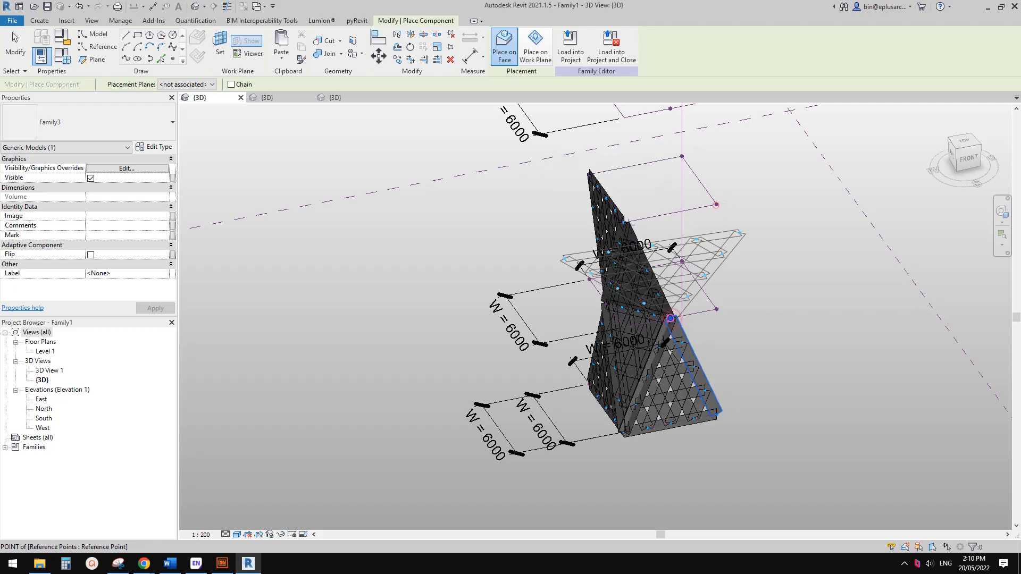
key(Escape)
key(Escape)
Turn off Show Edges for the shaded 3D view in the graphic display options.
shift+middle_drag(759, 234, 840, 260)
scroll(690, 260, up, 2)
middle_drag(843, 367, 820, 338)
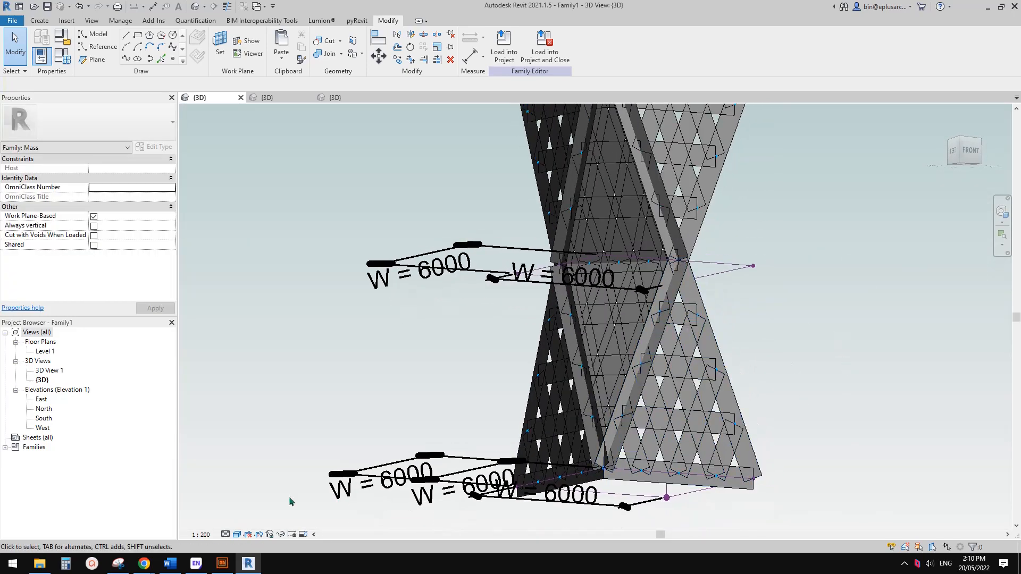
click(238, 534)
click(267, 467)
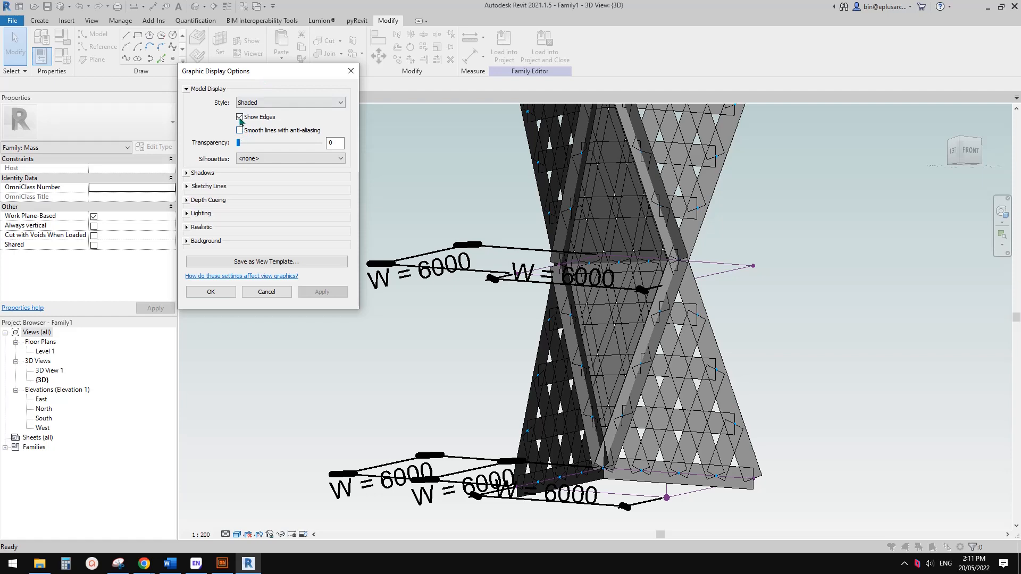
click(320, 293)
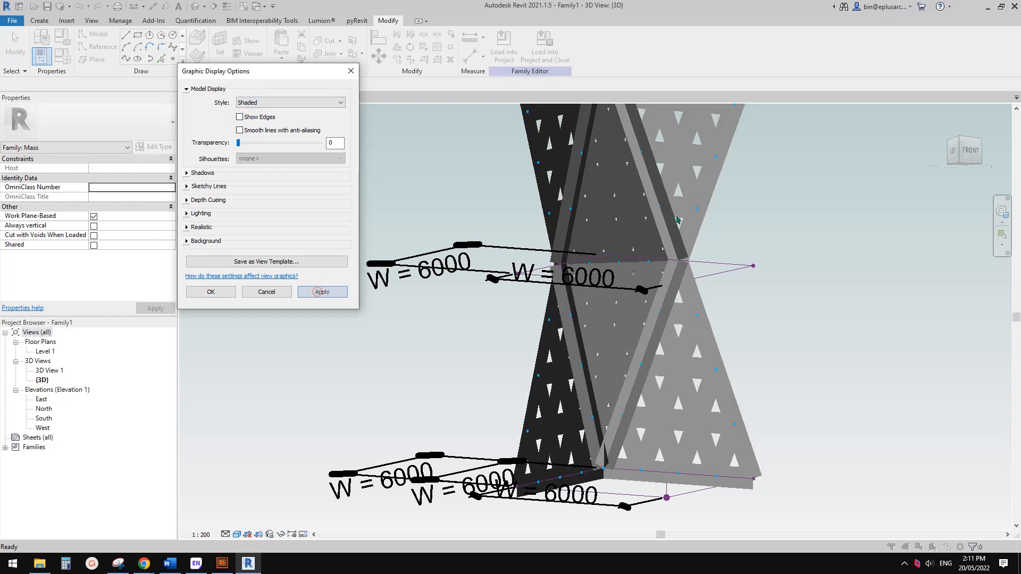
click(216, 288)
Examine the placed lattice panels and their junctions in the lower two bays from several angles.
shift+middle_drag(758, 271, 798, 278)
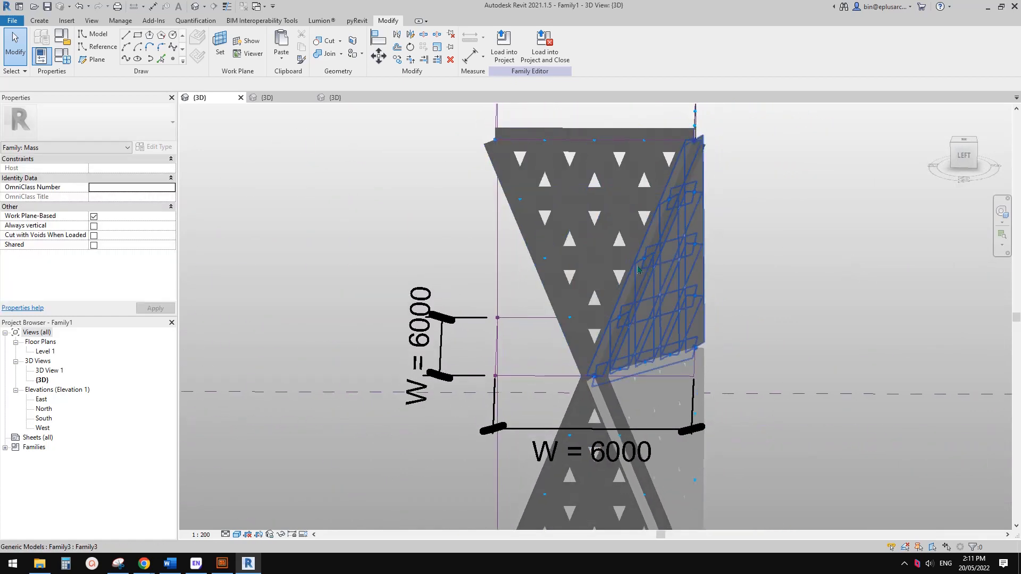
scroll(624, 298, down, 2)
shift+middle_drag(676, 284, 641, 335)
scroll(641, 340, up, 2)
scroll(633, 404, up, 1)
middle_drag(631, 428, 617, 366)
click(616, 366)
scroll(556, 222, up, 1)
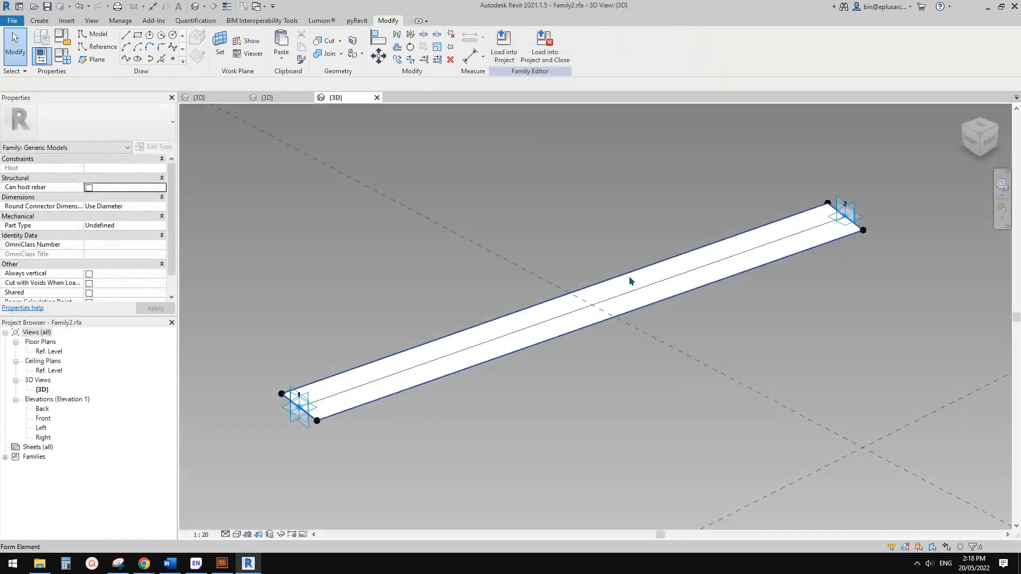
Associate the full-width surface's Visible property with a new family type parameter named Middle Frame.
scroll(637, 290, up, 2)
click(638, 298)
scroll(638, 298, down, 2)
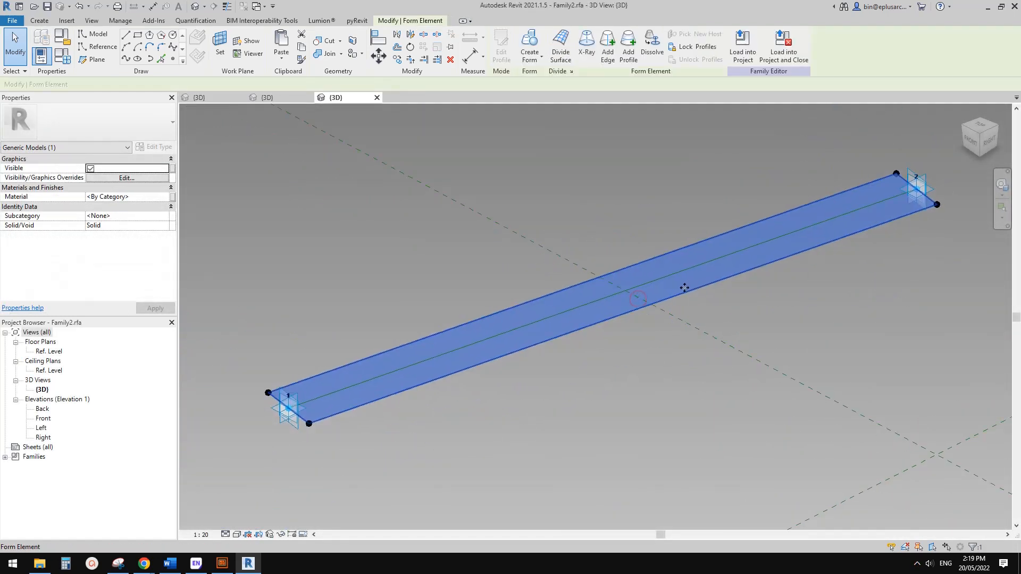
middle_drag(681, 285, 773, 223)
key(Escape)
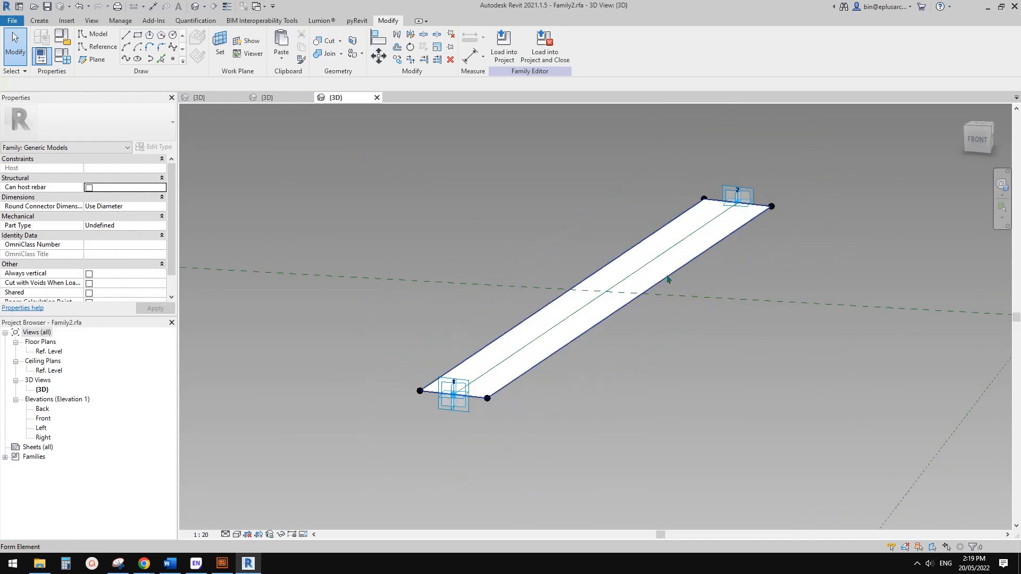
shift+middle_drag(650, 316, 679, 315)
click(679, 328)
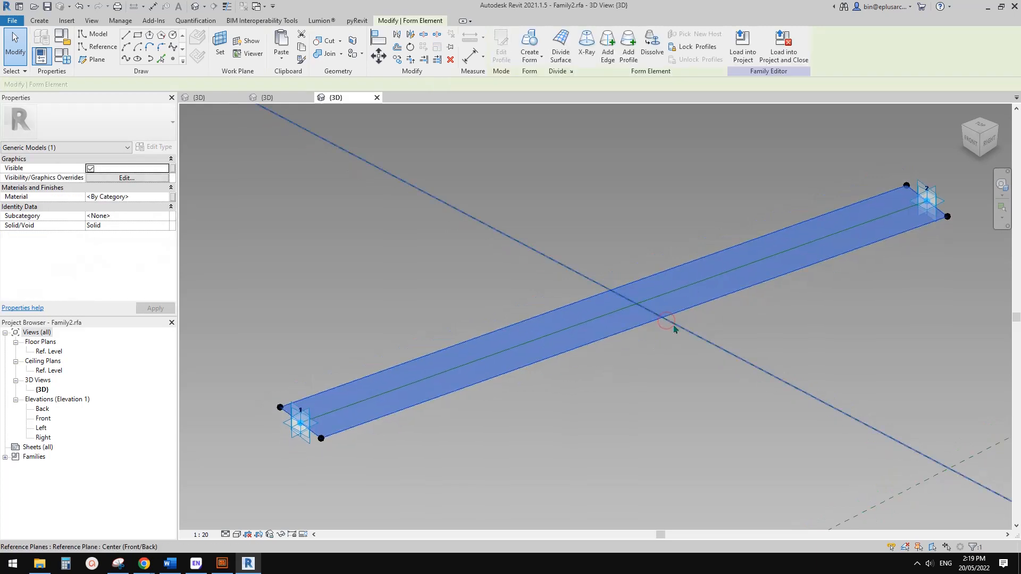
click(172, 169)
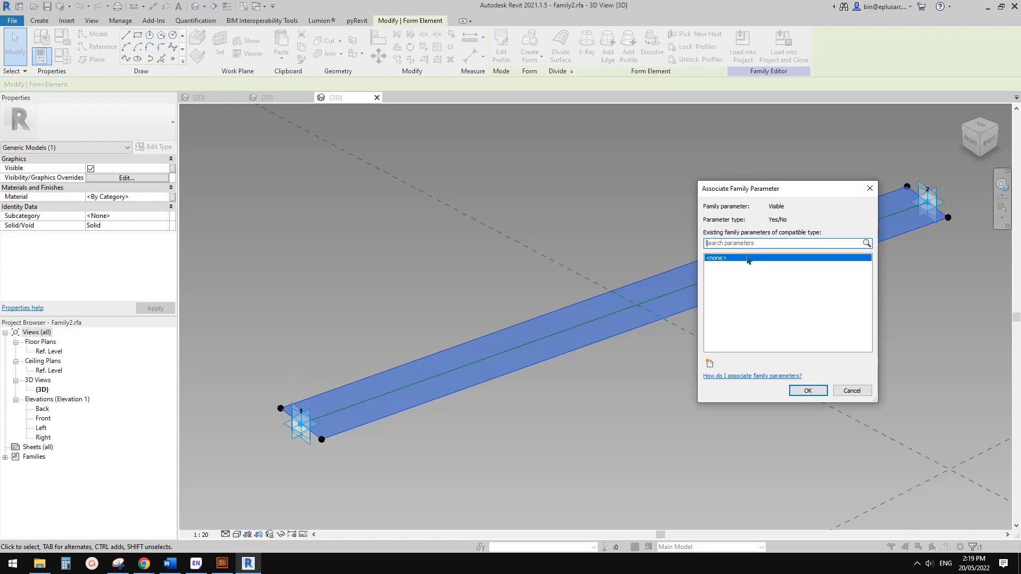
click(711, 364)
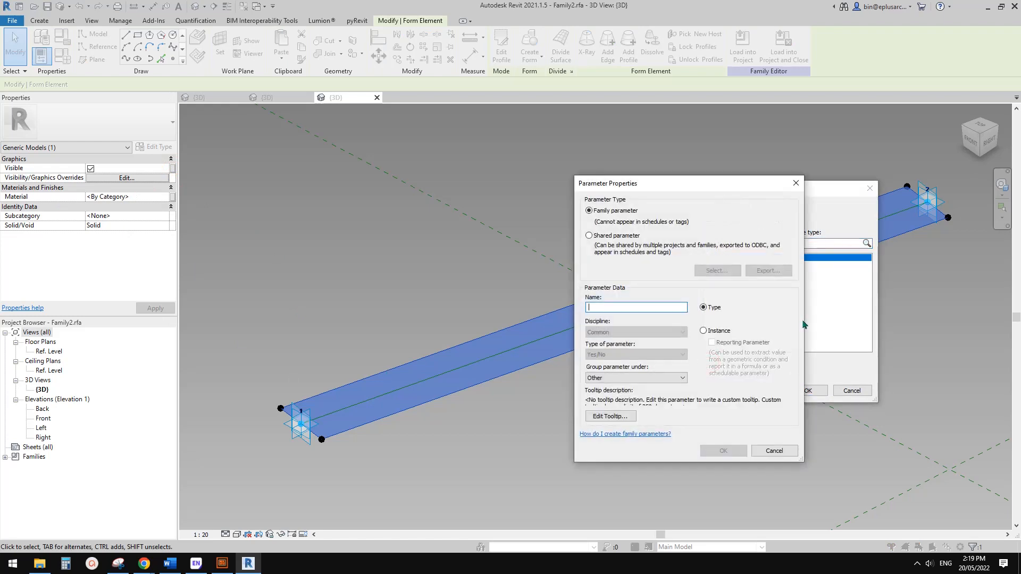
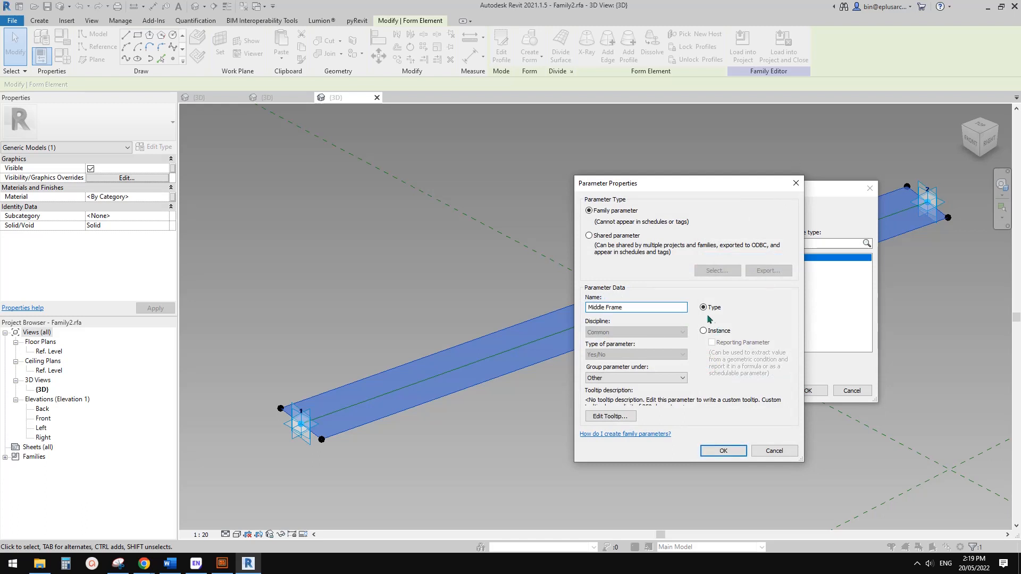
click(725, 449)
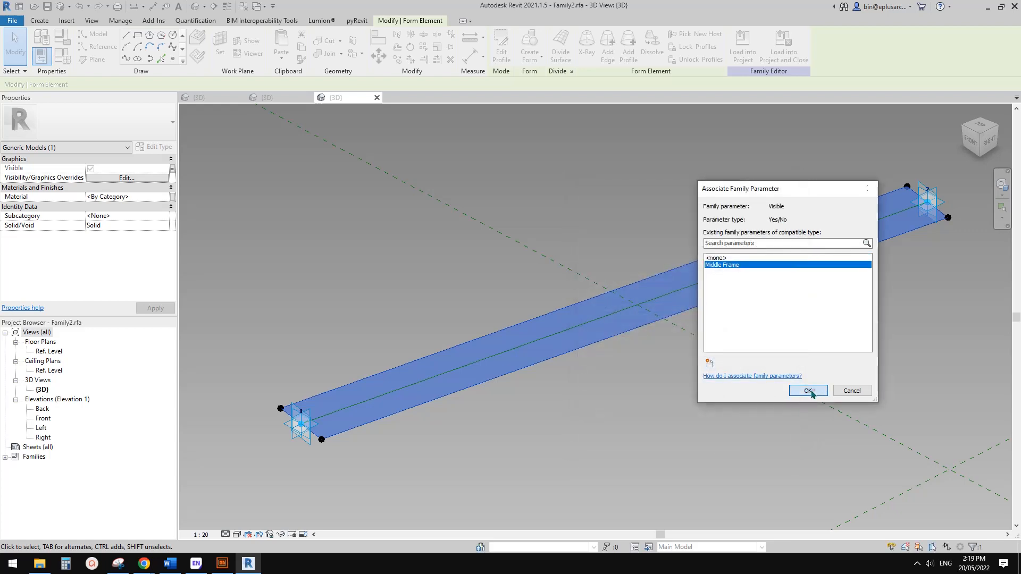
click(807, 390)
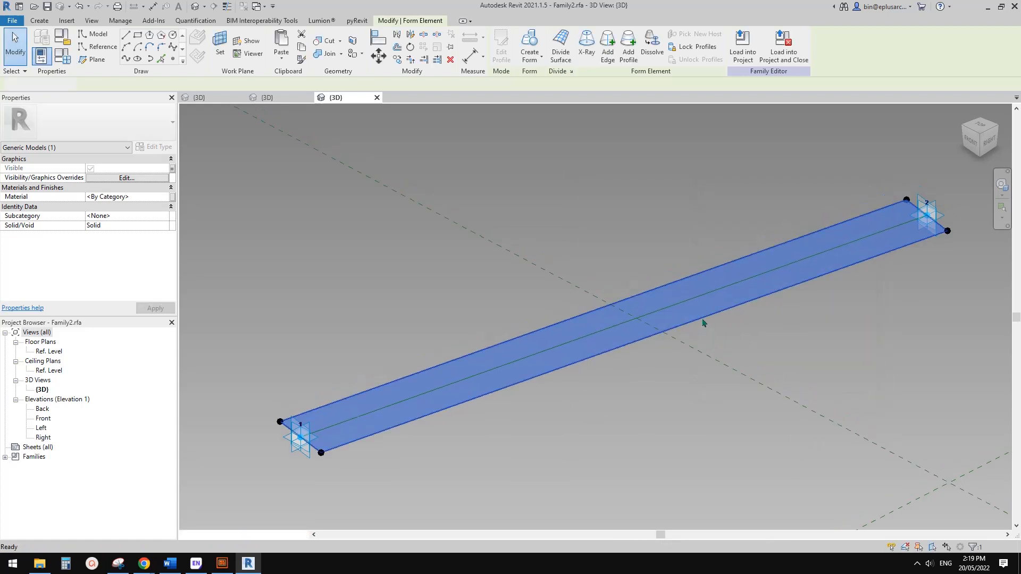
Temporarily hide the full-width surface and slide the hosted reference point off placement point 1 along the reference line.
key(c)
middle_drag(324, 422, 412, 403)
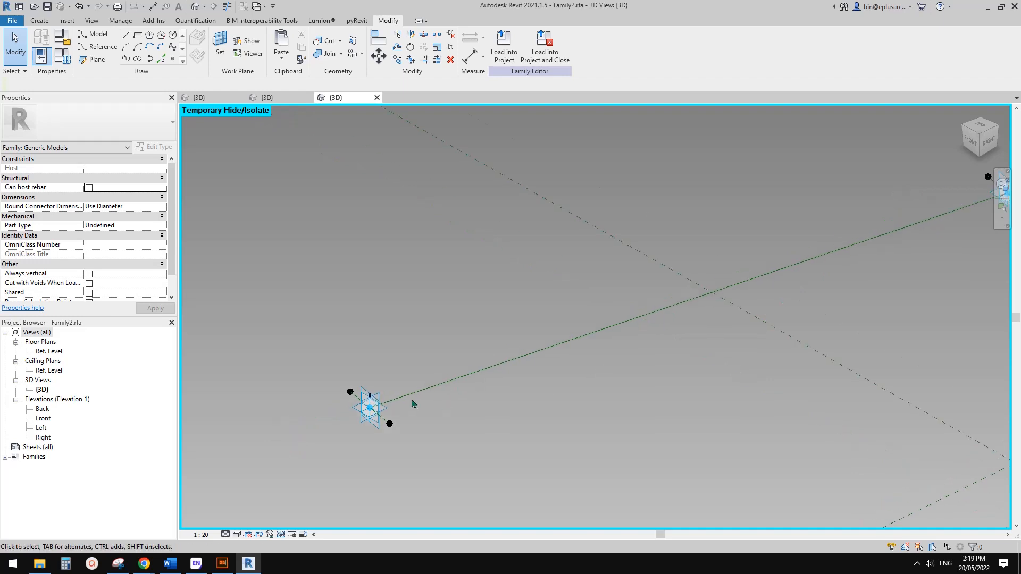
scroll(405, 402, up, 1)
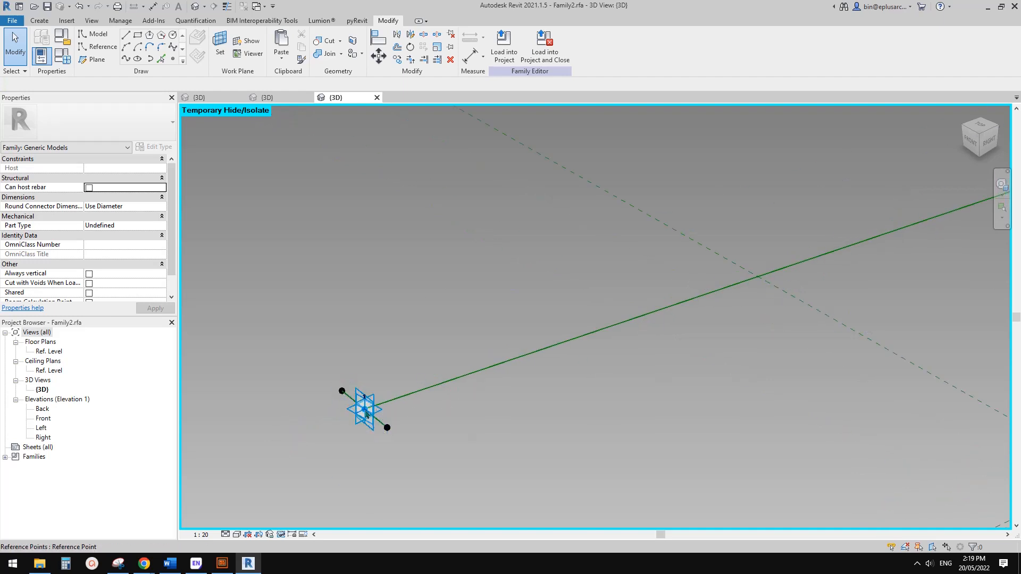
click(373, 413)
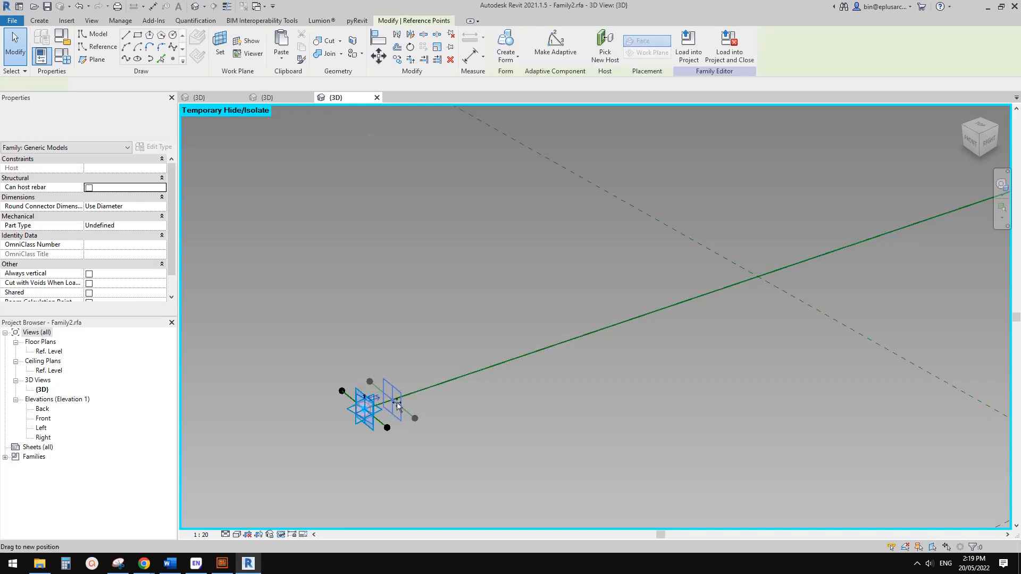
key(Escape)
Slide the hosted reference point off placement point 2 along the reference line, to a normalized curve parameter of about 0.95.
scroll(405, 409, down, 2)
middle_drag(485, 392, 452, 392)
scroll(783, 291, up, 1)
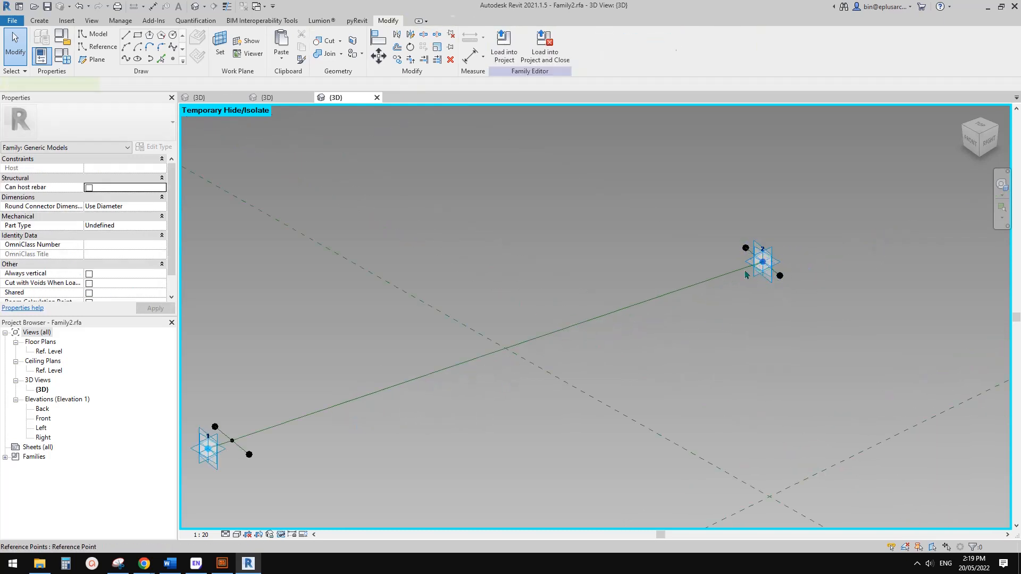
click(746, 275)
scroll(766, 261, up, 1)
key(Escape)
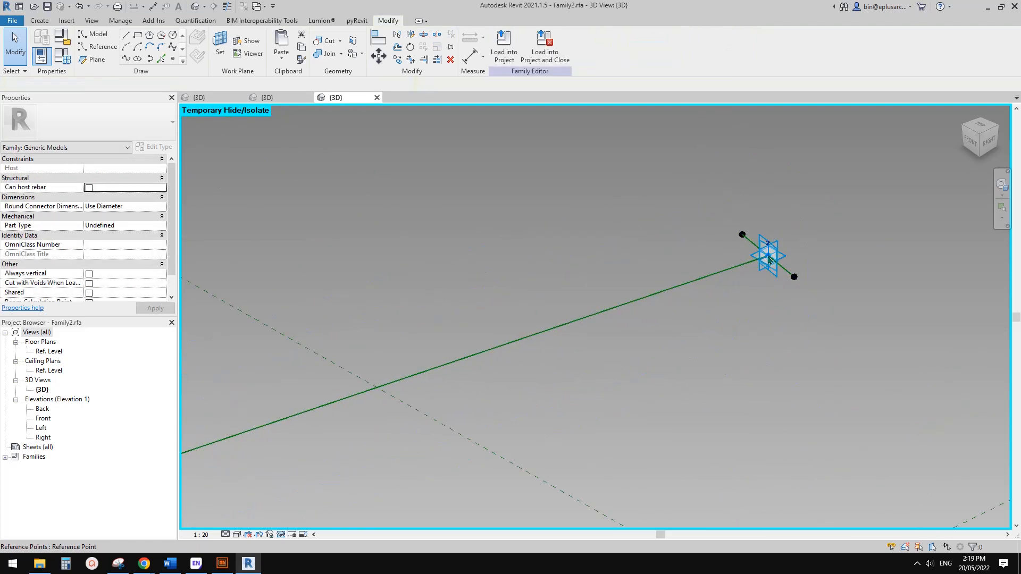
click(770, 259)
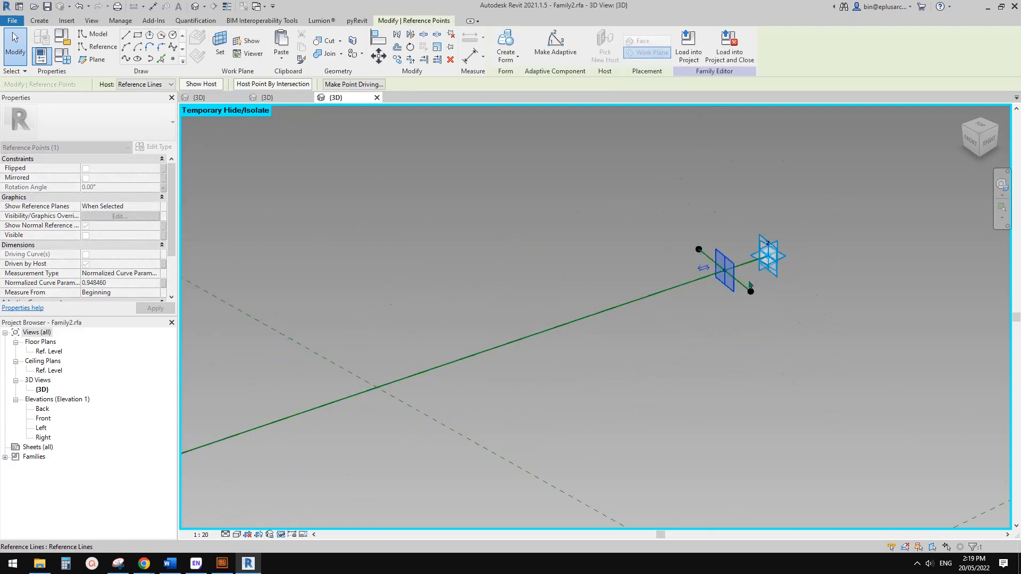
scroll(771, 259, down, 3)
scroll(771, 259, up, 1)
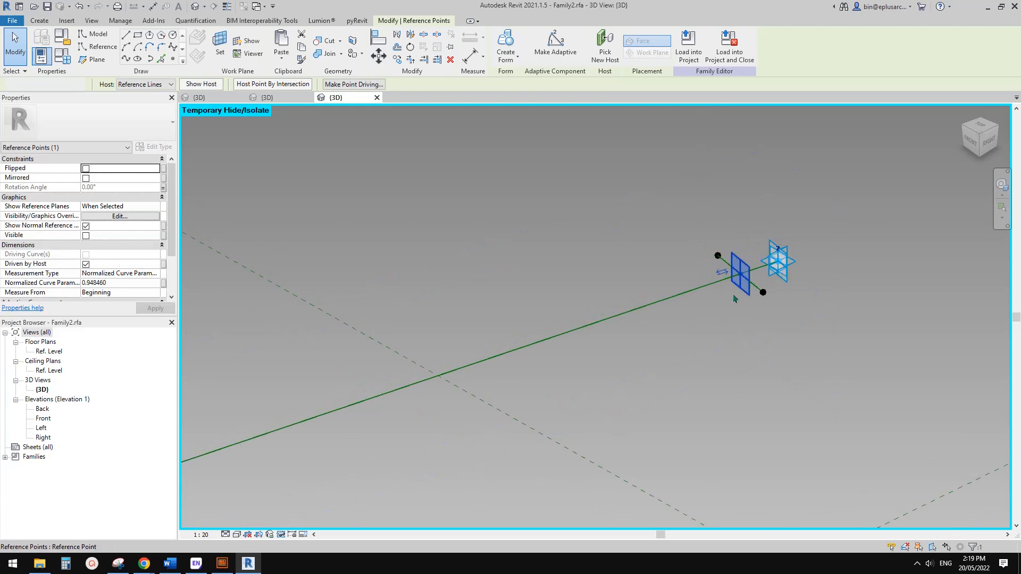
Connect the central hosted point and the front offset point near placement point 1 with a spline through points, as a reference line.
middle_drag(733, 313, 878, 306)
middle_drag(748, 302, 874, 221)
scroll(455, 383, up, 3)
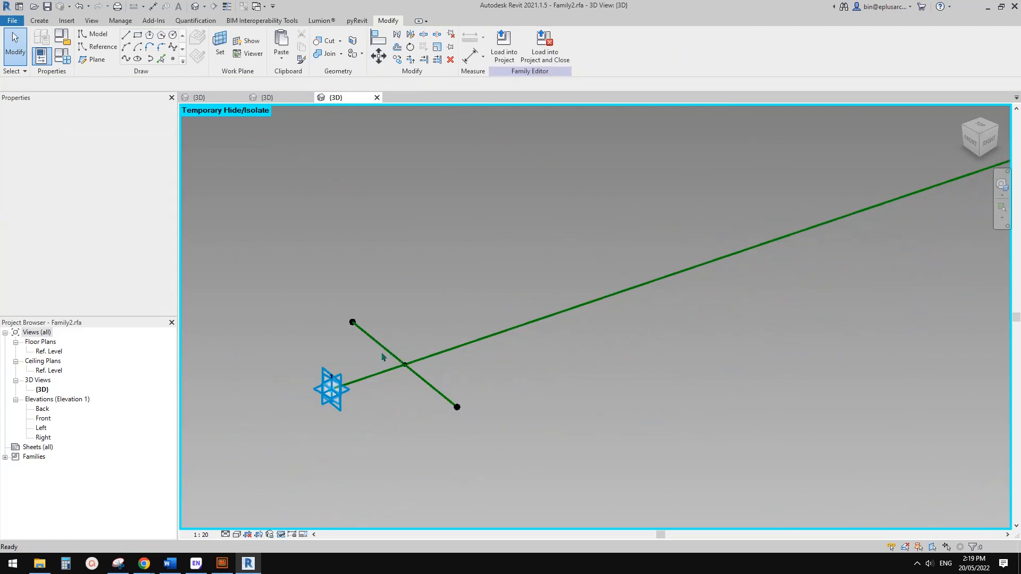
drag(374, 355, 509, 442)
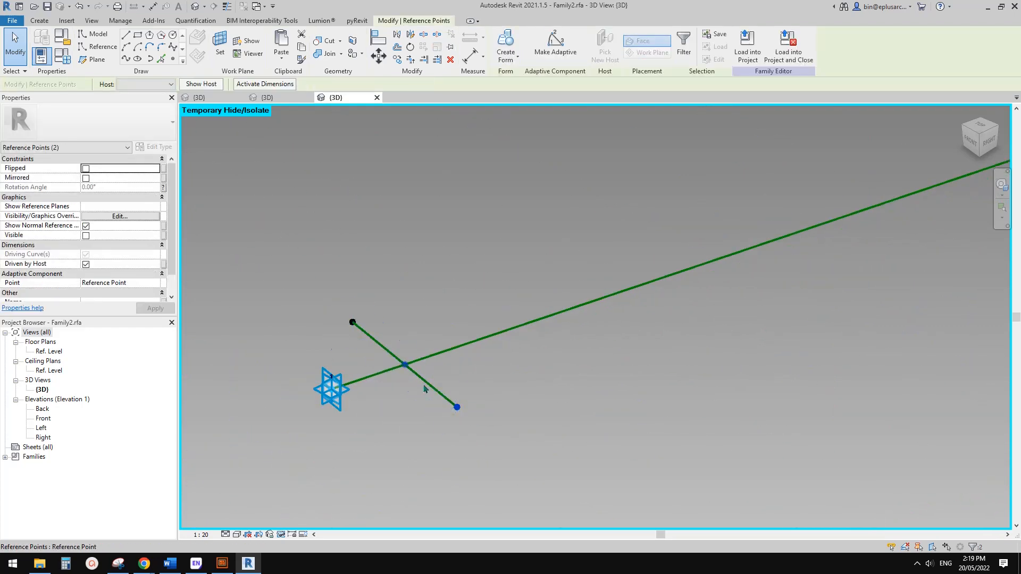
click(126, 59)
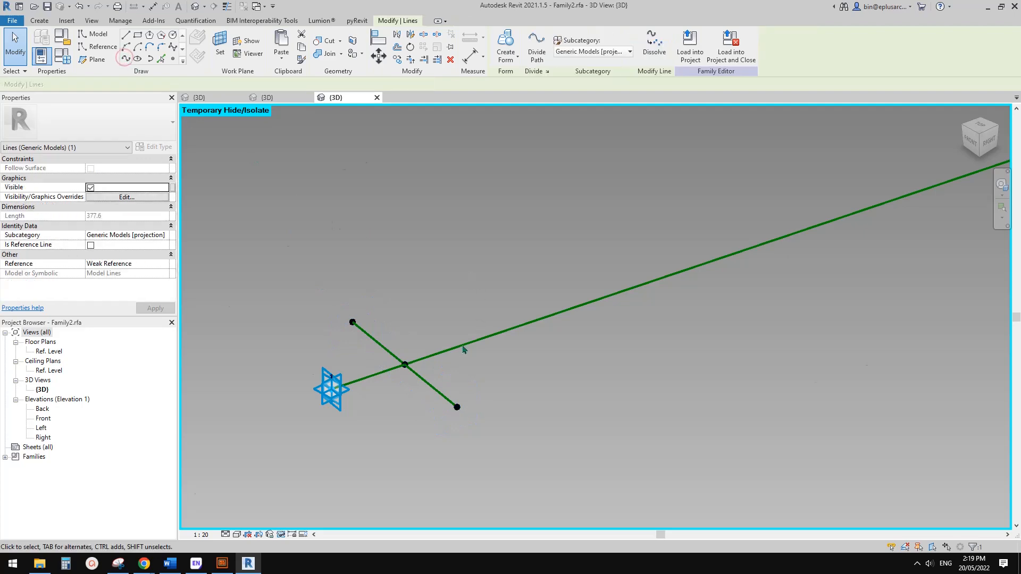
click(90, 246)
Connect the central hosted point and the front offset point near placement point 2 with a spline through points, as a reference line.
scroll(835, 303, down, 2)
middle_drag(835, 303, 477, 367)
middle_drag(938, 186, 724, 253)
scroll(725, 253, up, 1)
click(713, 315)
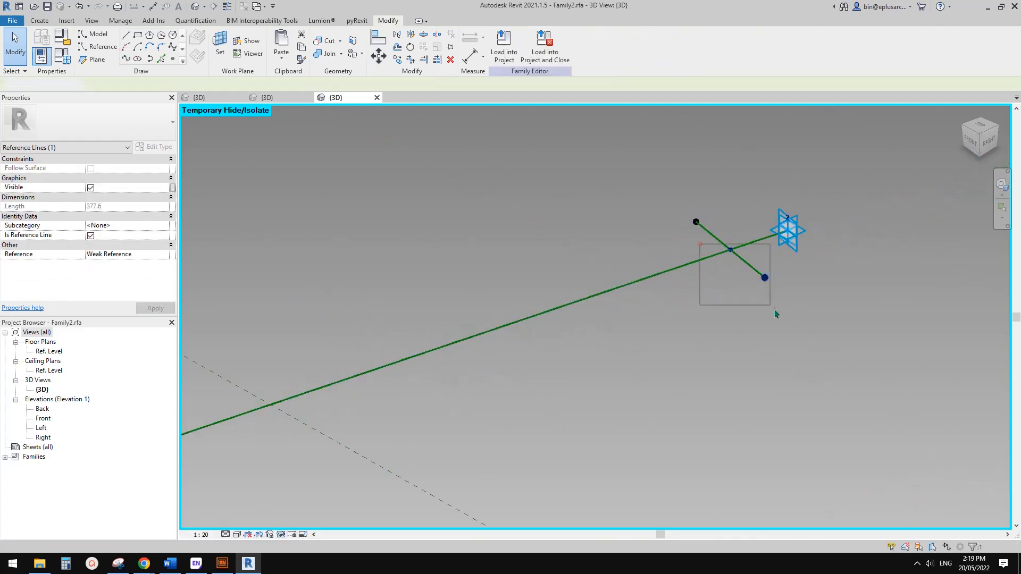
click(765, 278)
click(126, 59)
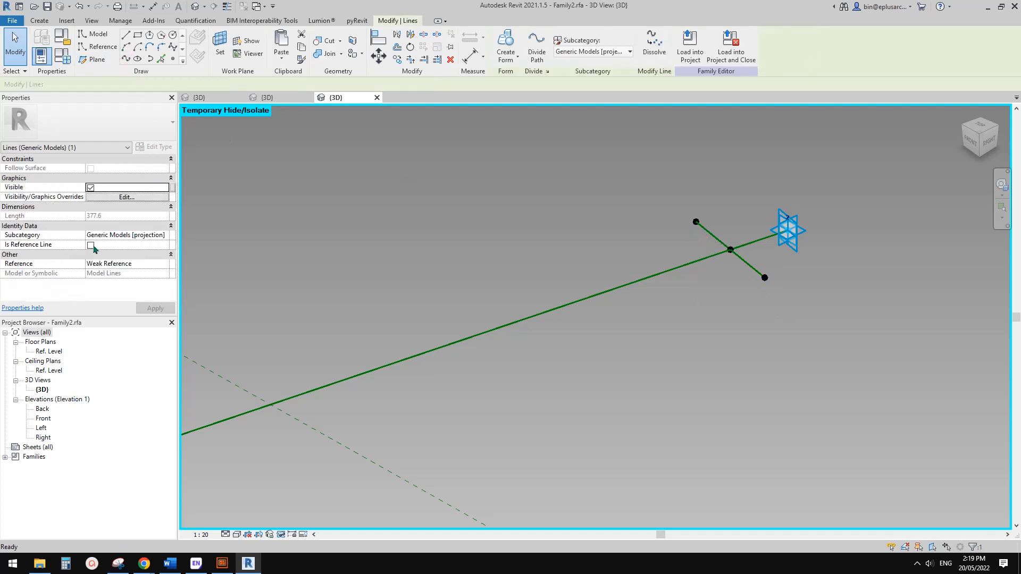
click(90, 247)
click(743, 330)
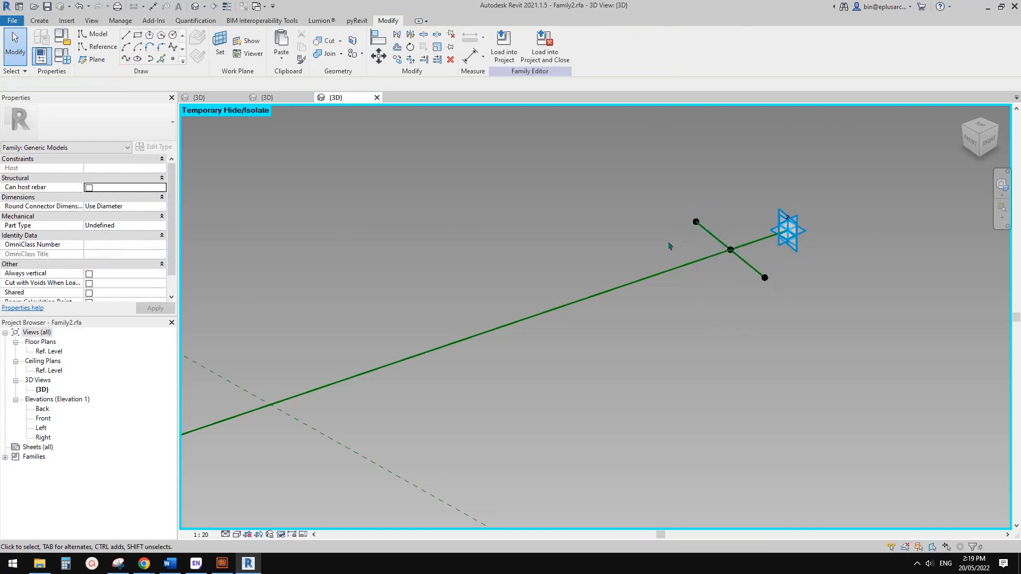
Create a half-width surface form from the two short reference lines and the long reference line between the placement points.
drag(780, 307, 780, 307)
middle_drag(567, 301, 840, 257)
middle_drag(387, 417, 670, 302)
ctrl+drag(501, 322, 575, 404)
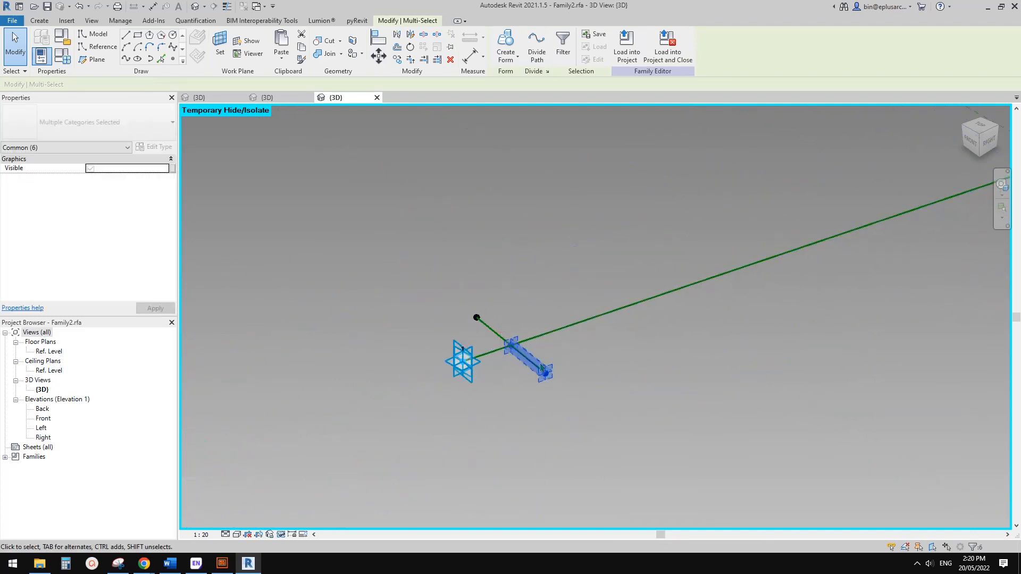
scroll(638, 336, down, 1)
middle_drag(638, 336, 511, 371)
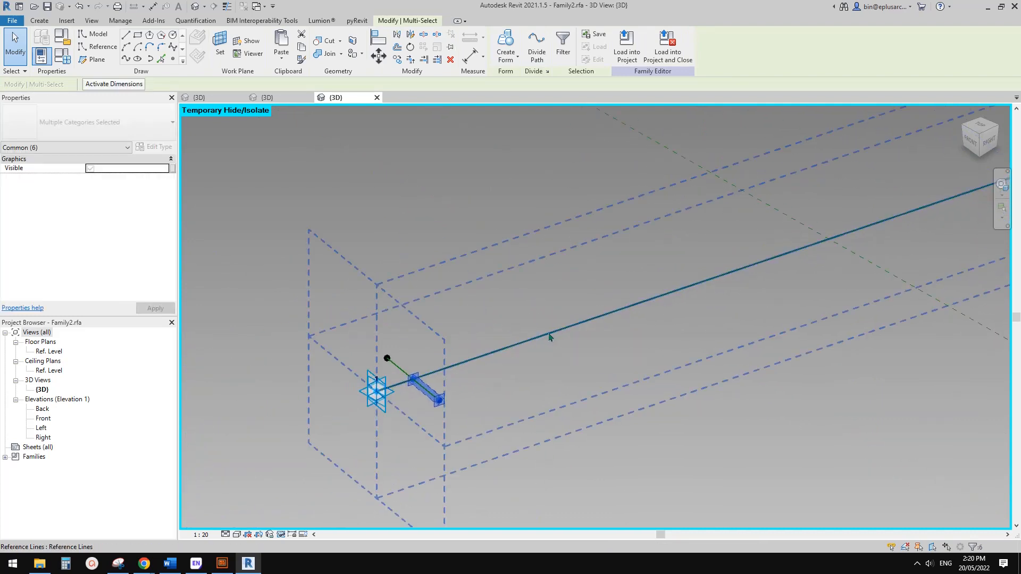
shift+middle_drag(549, 336, 579, 289)
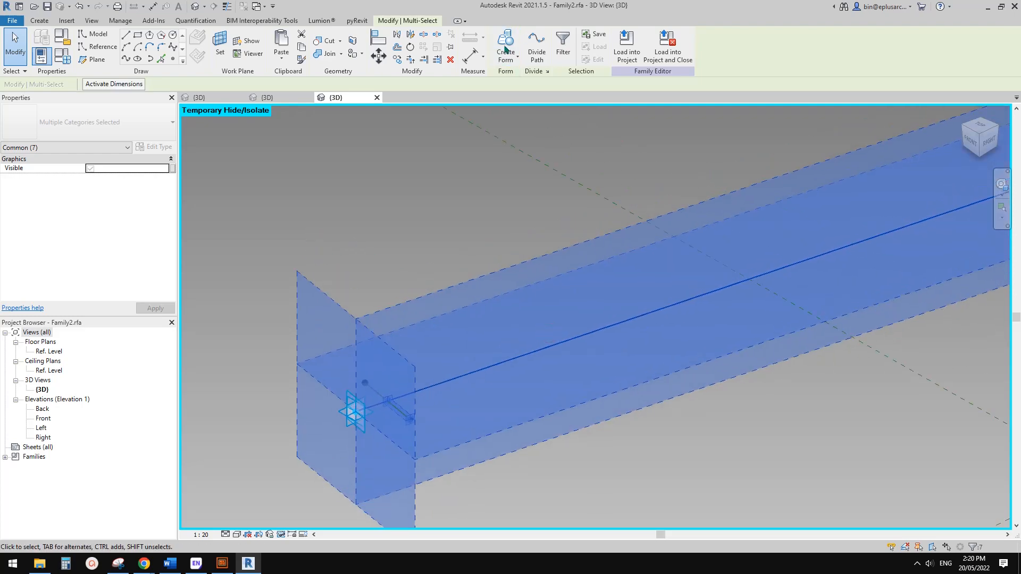
click(505, 42)
scroll(506, 310, down, 2)
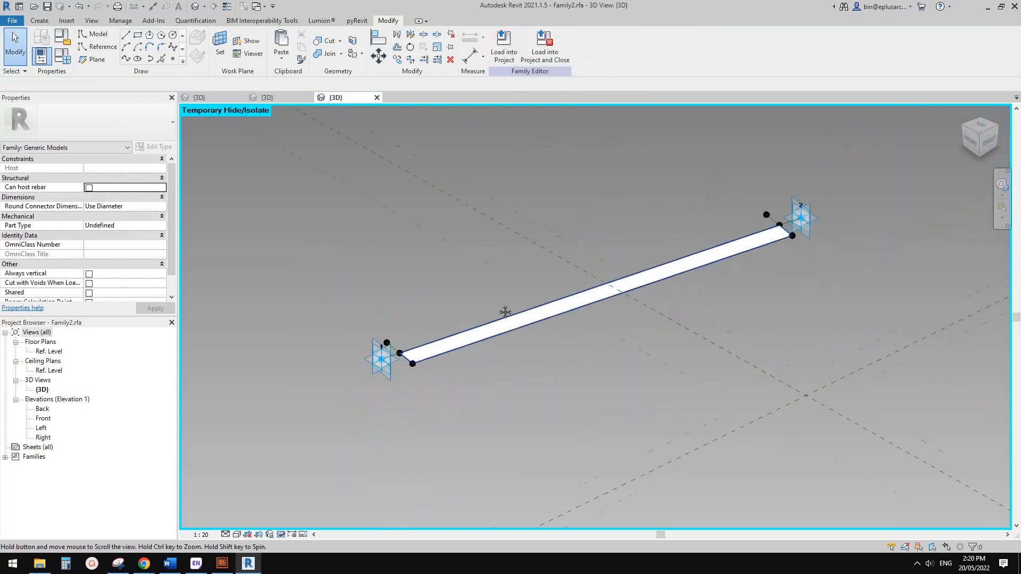
Move the half-width surface's central hosted point at the first end back onto placement point 1.
scroll(320, 378, up, 2)
click(381, 364)
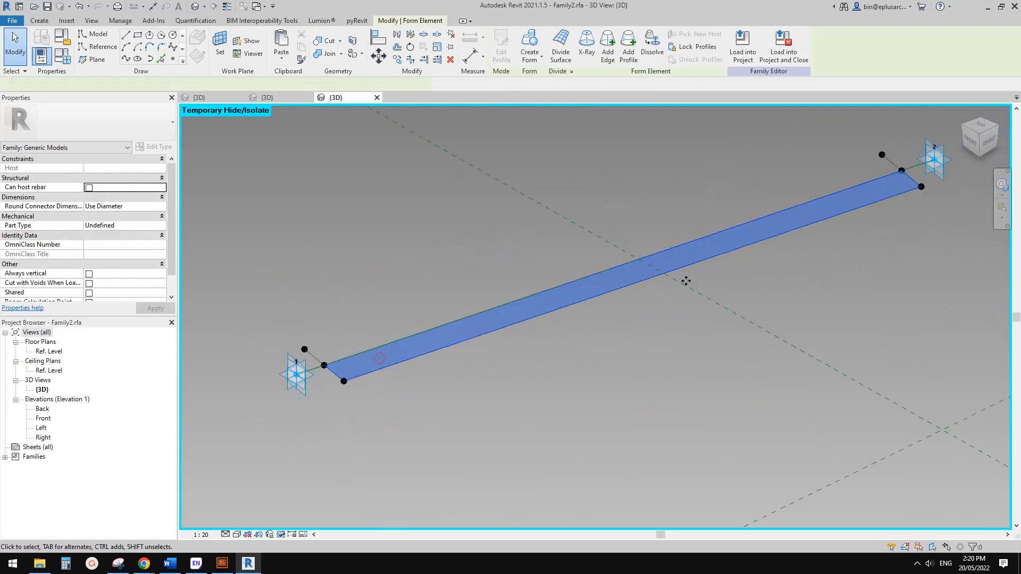
scroll(277, 368, up, 4)
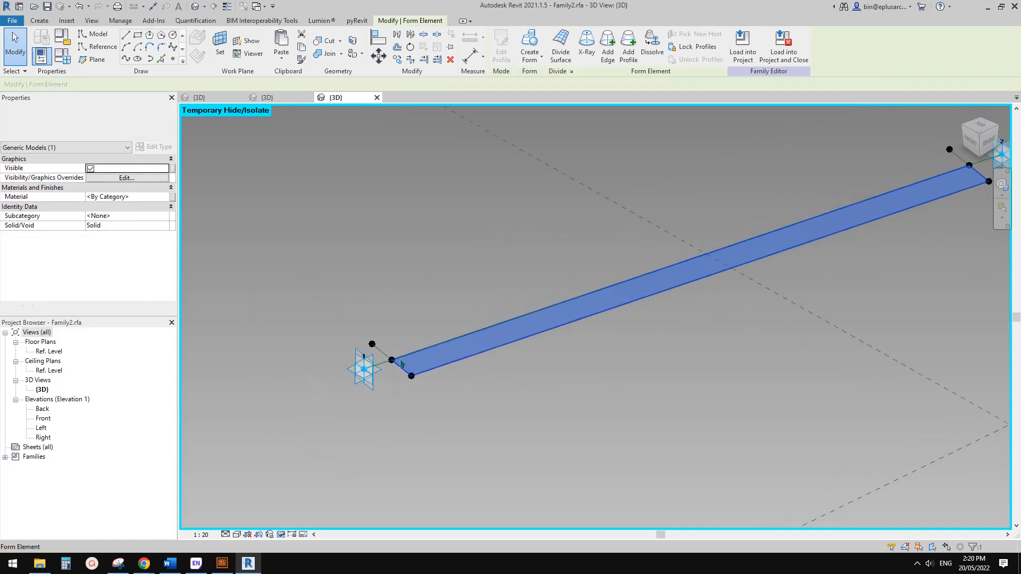
click(398, 382)
click(384, 361)
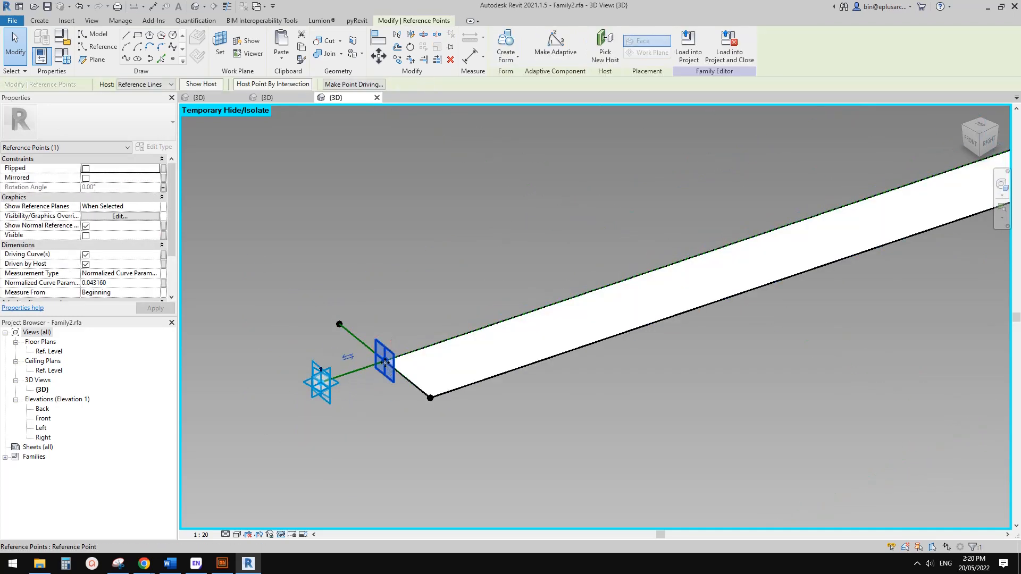
drag(384, 361, 337, 381)
Move the half-width surface's central hosted point at the other end back onto placement point 2.
scroll(337, 382, down, 5)
scroll(629, 287, up, 3)
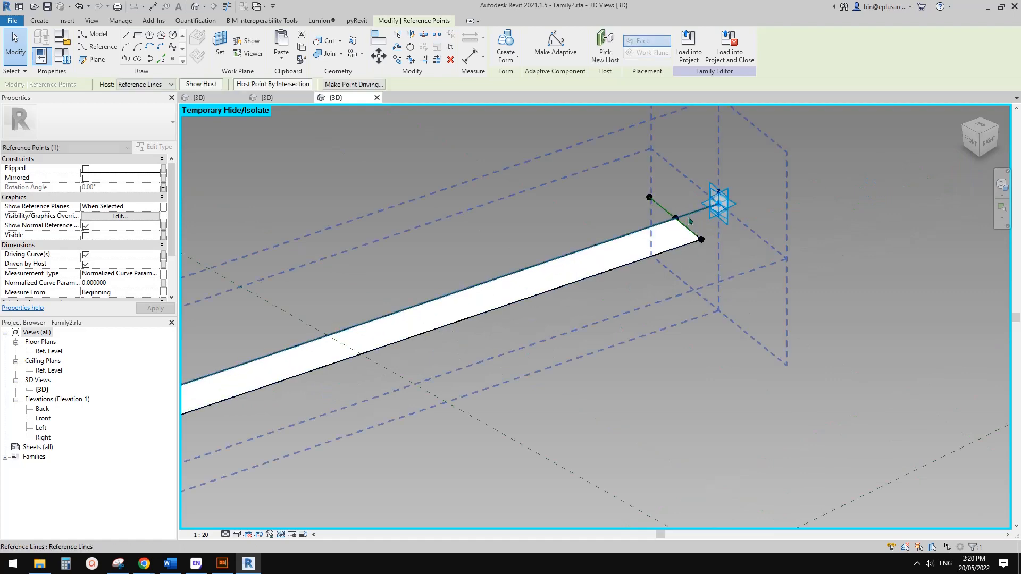
mouse_move(670, 203)
mouse_down()
mouse_move(683, 227)
mouse_move(718, 205)
mouse_up()
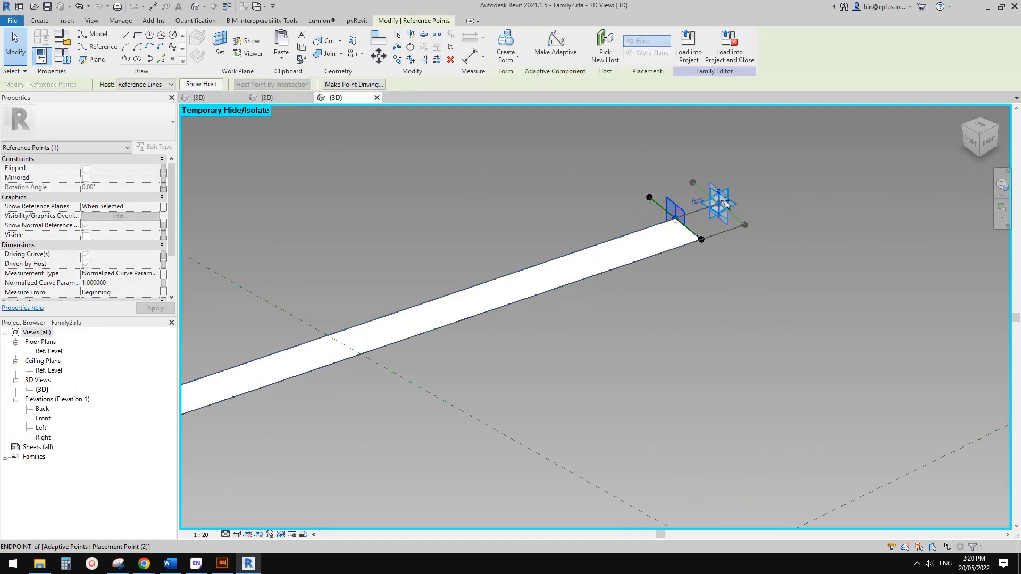
scroll(596, 210, down, 1)
middle_drag(535, 224, 702, 204)
scroll(588, 218, down, 2)
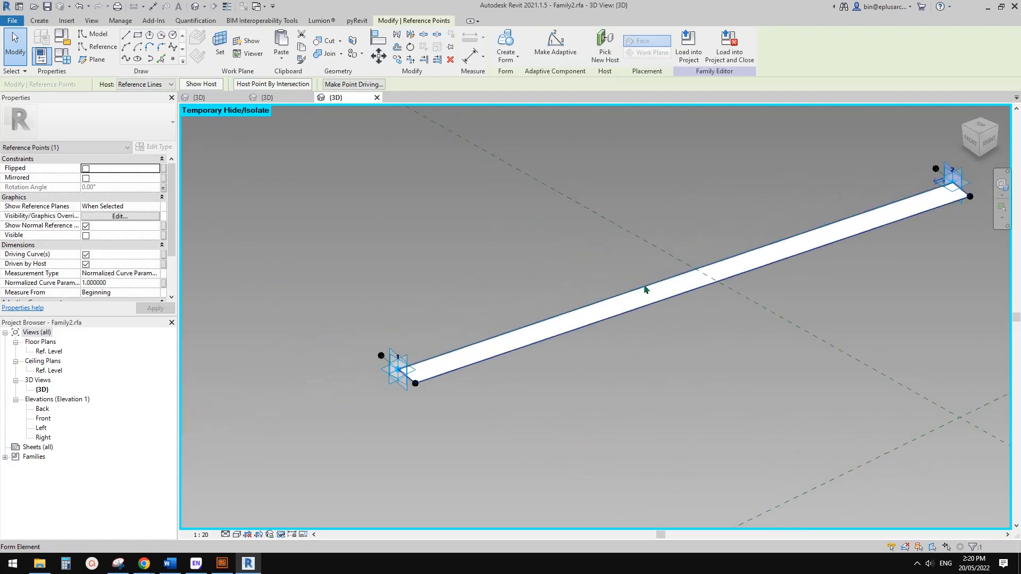
Associate the half-width surface's Visible property with a new family type parameter for the edge frame.
click(647, 293)
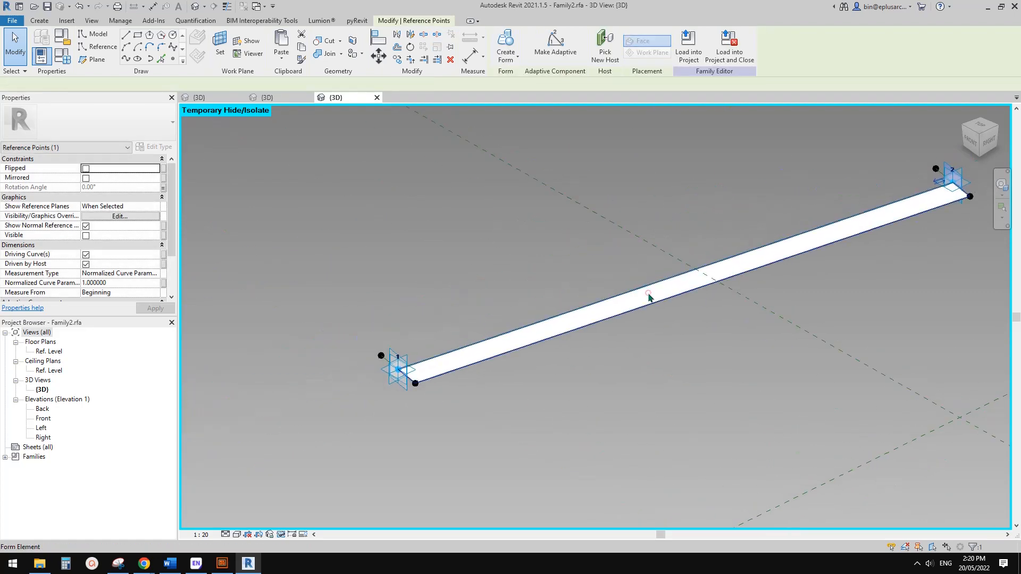
click(172, 168)
click(709, 367)
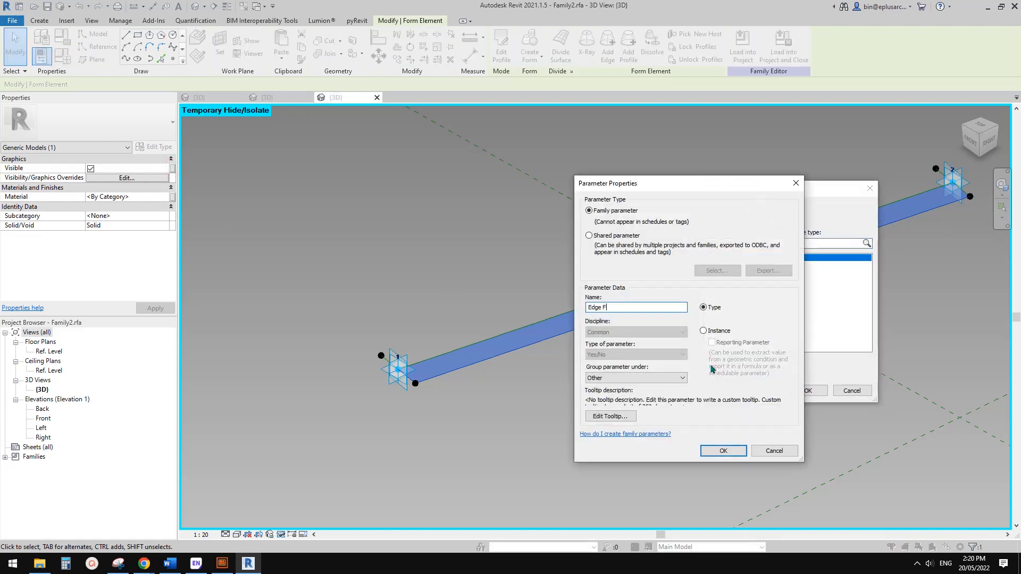
click(729, 451)
click(813, 390)
scroll(734, 360, up, 2)
scroll(700, 371, down, 1)
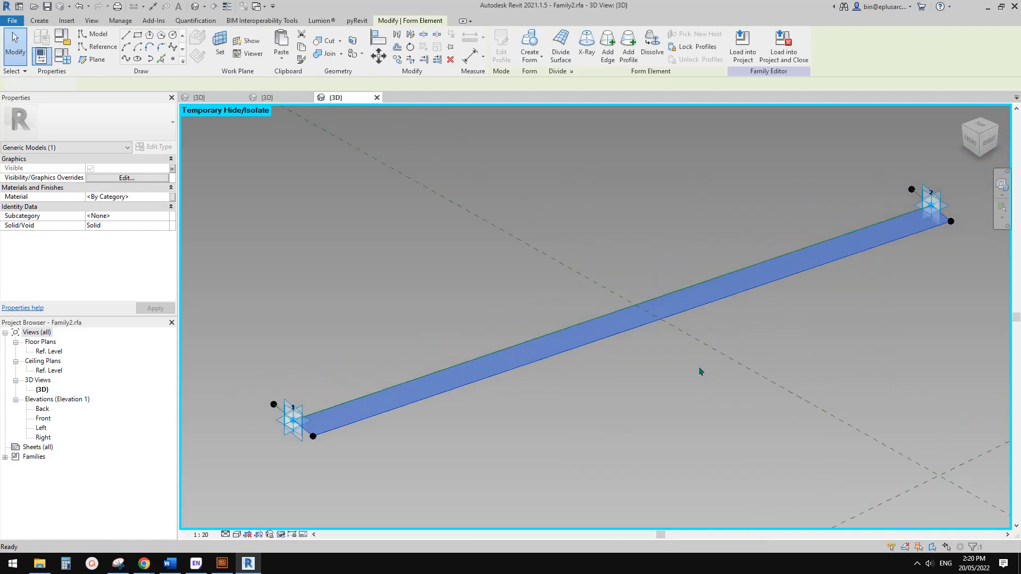
Load the updated member family into Family3 only, overwriting the existing version.
click(700, 371)
scroll(700, 349, down, 1)
click(503, 45)
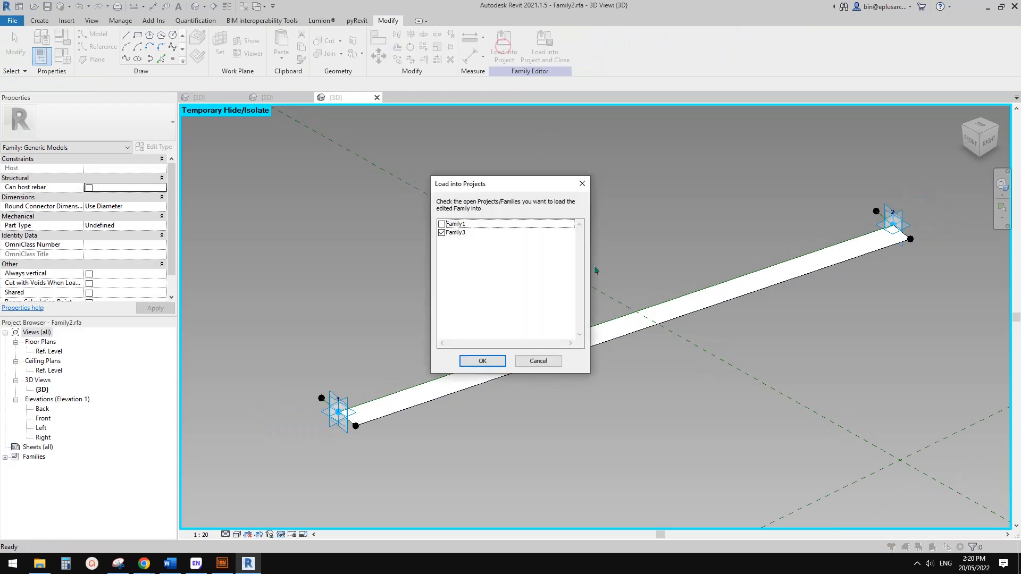
click(482, 361)
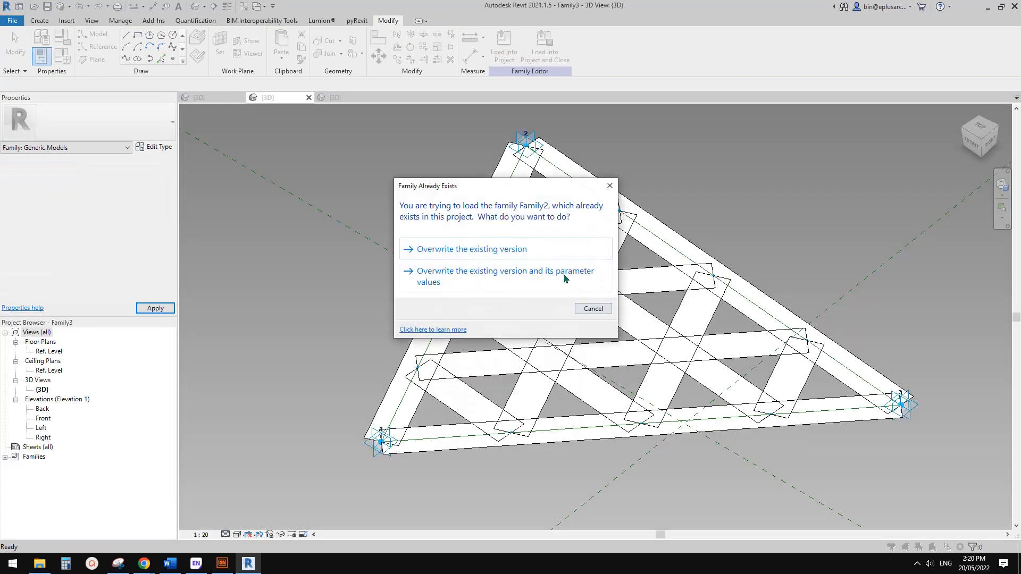
middle_drag(588, 348, 650, 355)
Duplicate the type of one inner lattice member as Middle Frame and turn off its Edge Frame parameter.
click(647, 253)
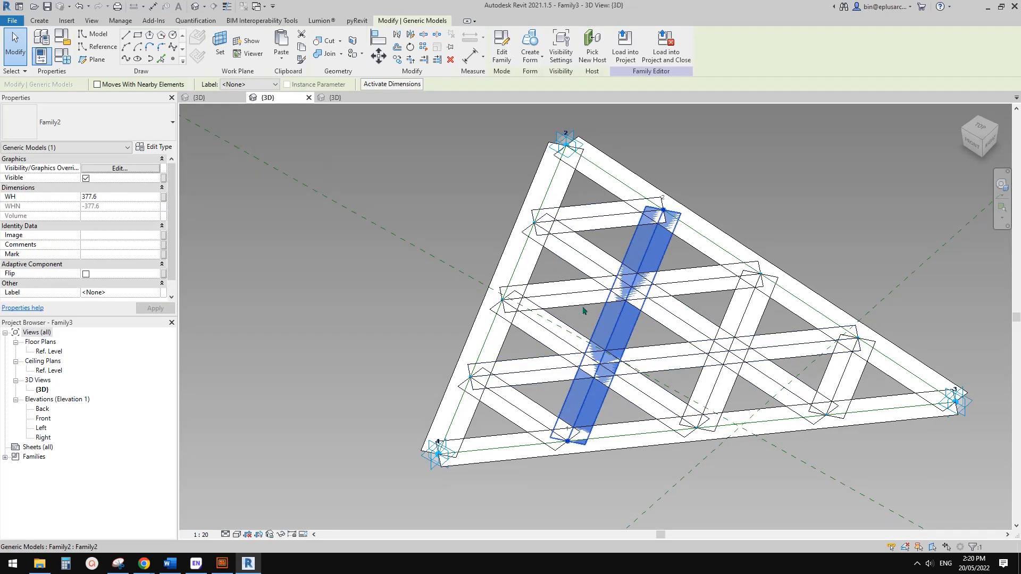
click(154, 147)
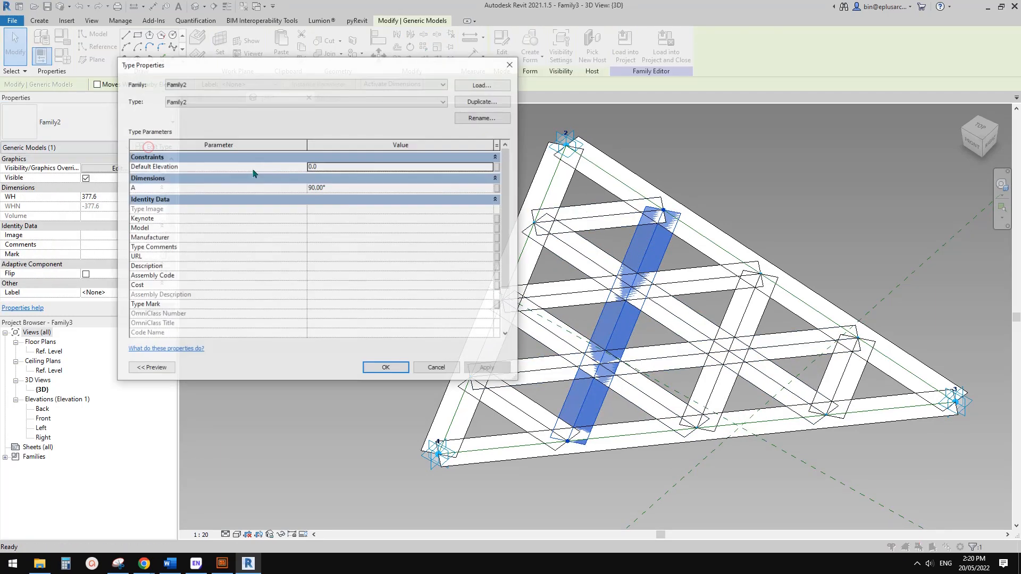
click(480, 101)
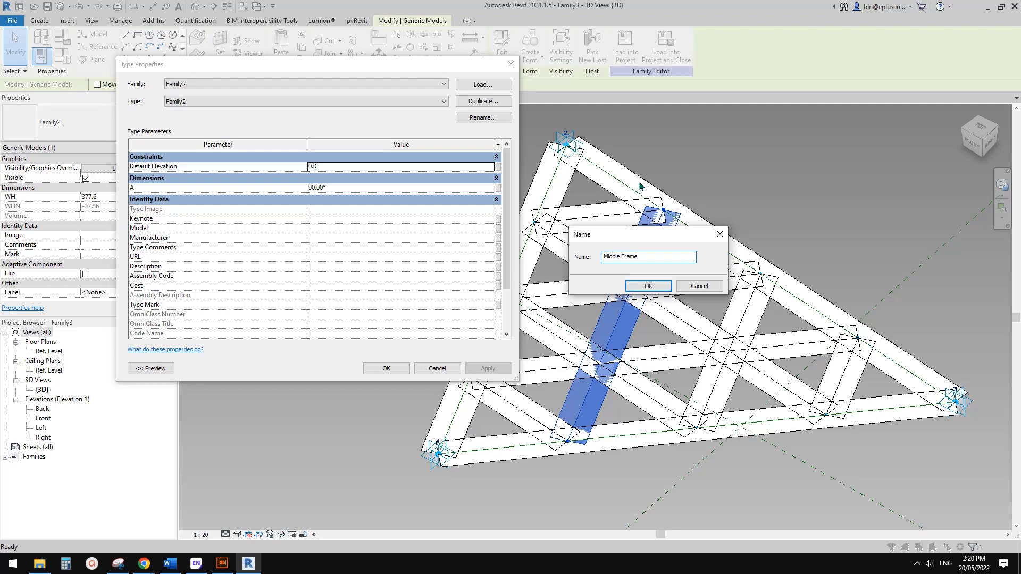
click(650, 289)
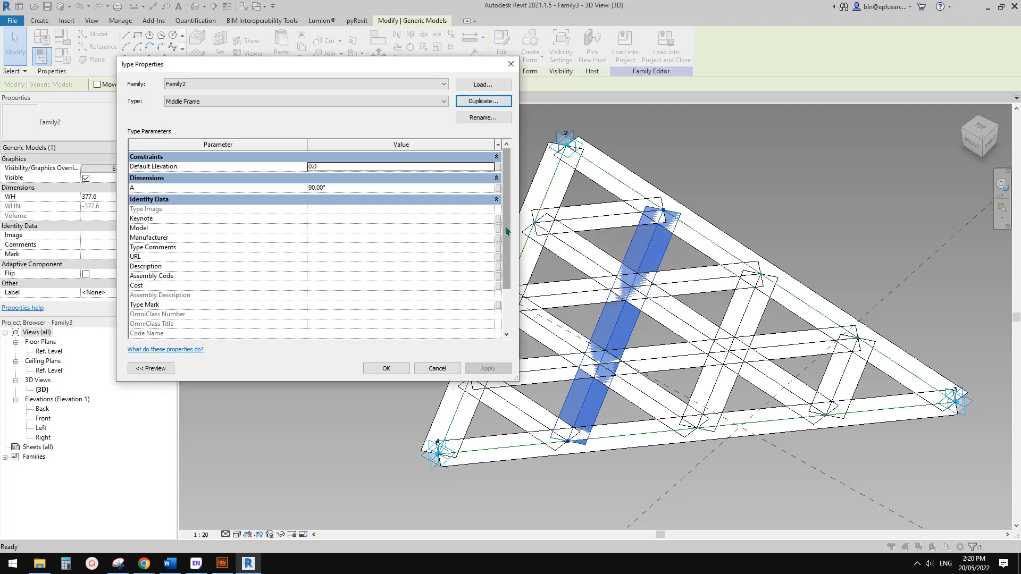
drag(506, 231, 516, 295)
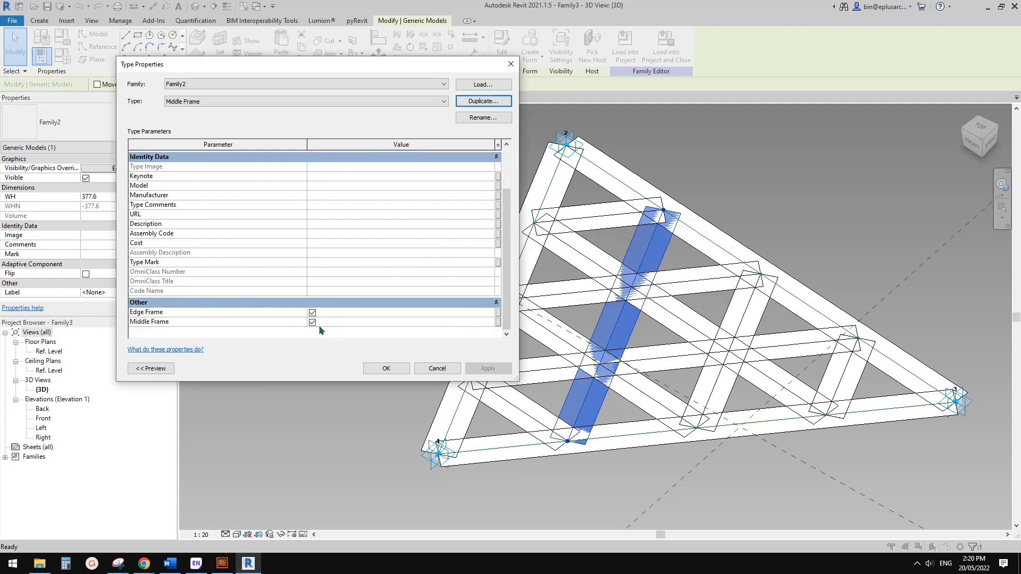
click(313, 312)
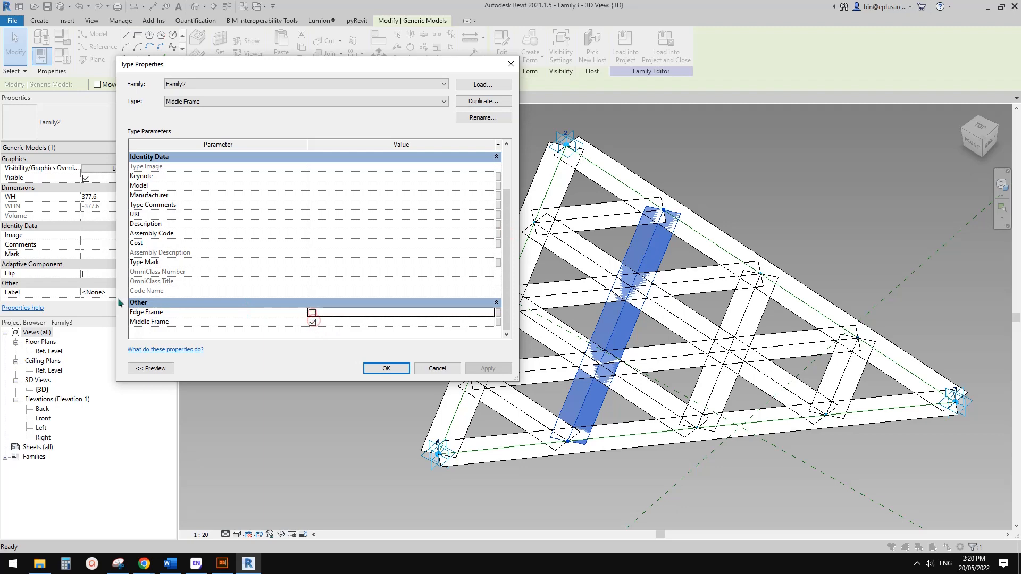
click(385, 368)
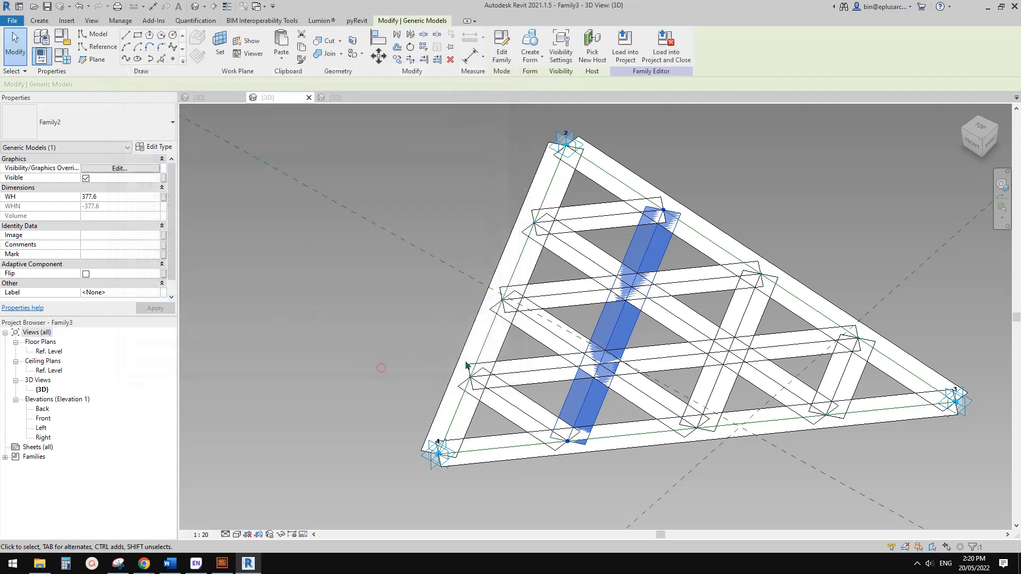
Assign the Middle Frame type to all the remaining inner lattice members of the triangular panel.
click(676, 322)
ctrl+click(698, 290)
ctrl+click(611, 219)
ctrl+click(555, 327)
ctrl+click(526, 408)
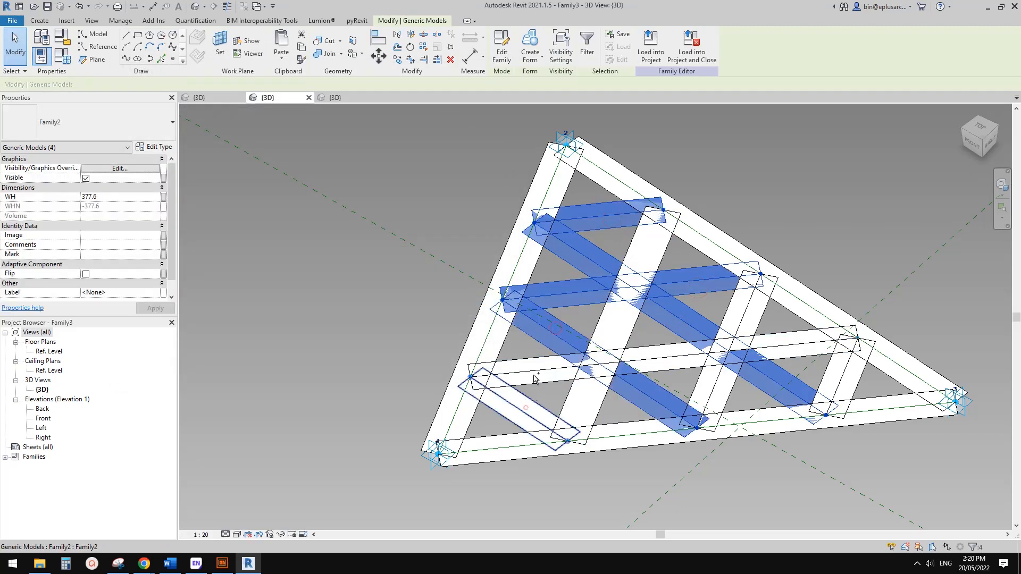
ctrl+click(582, 406)
ctrl+click(747, 314)
ctrl+click(828, 383)
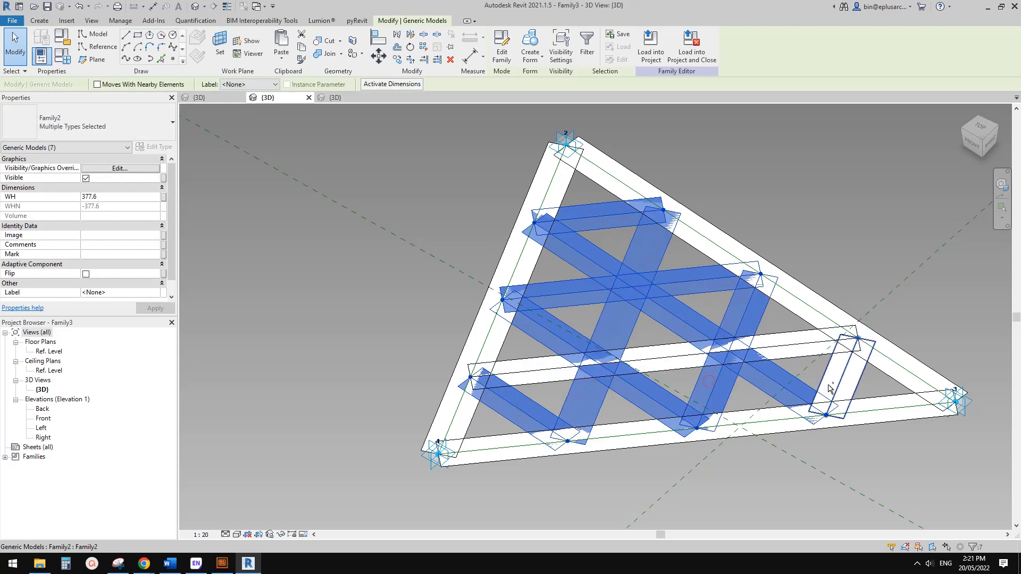
ctrl+click(745, 336)
click(99, 127)
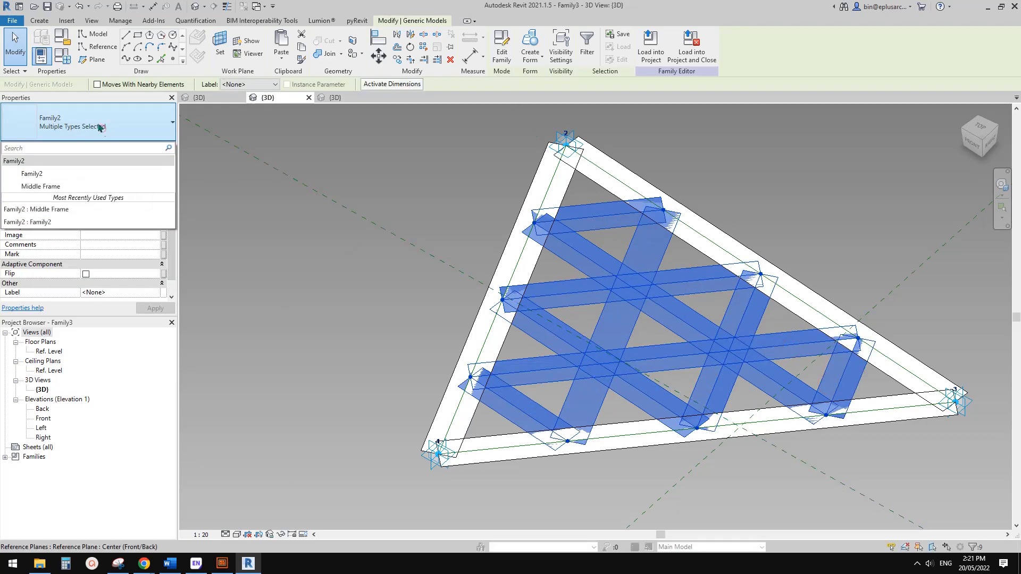
click(51, 187)
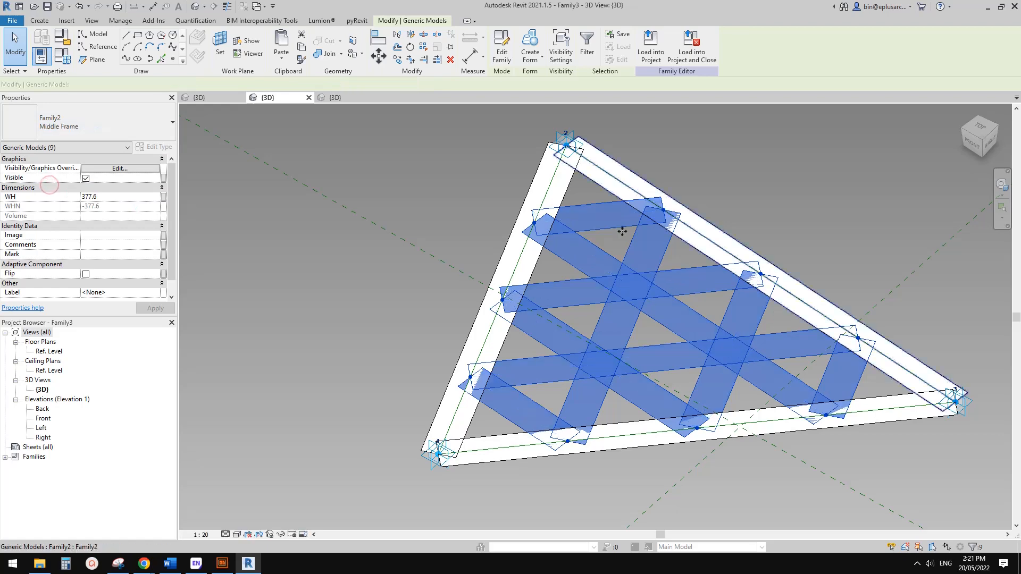
key(Escape)
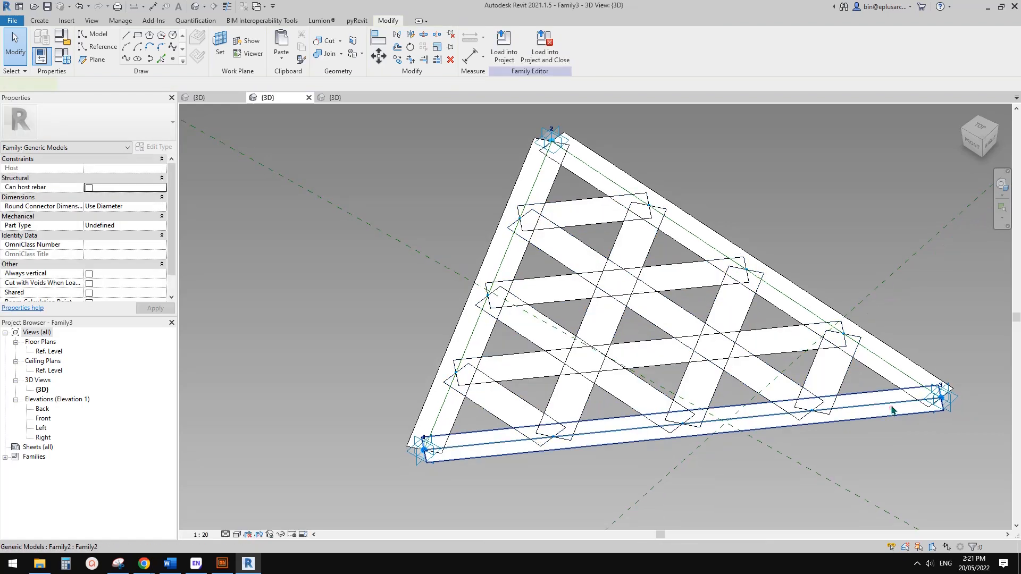
Duplicate the type of the three outer members as Edge Frame and turn off its Middle Frame parameter.
click(893, 366)
ctrl+click(488, 254)
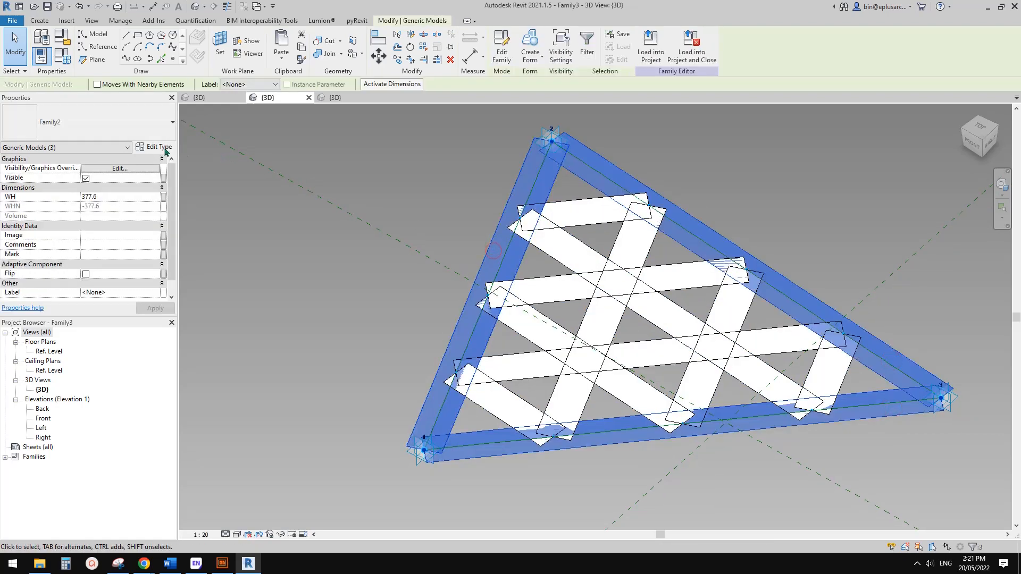
click(155, 147)
click(487, 99)
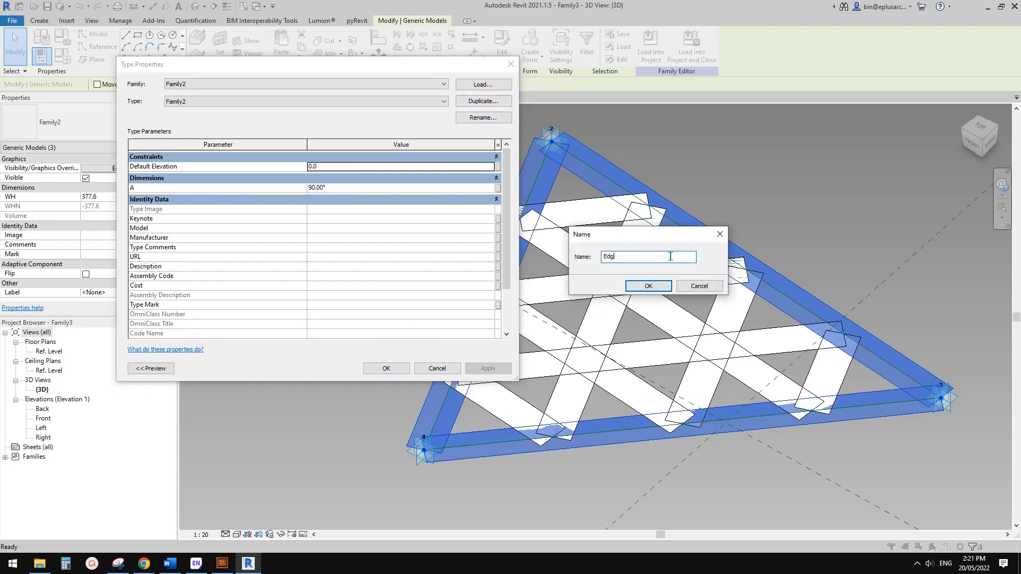
click(648, 286)
drag(505, 275, 502, 335)
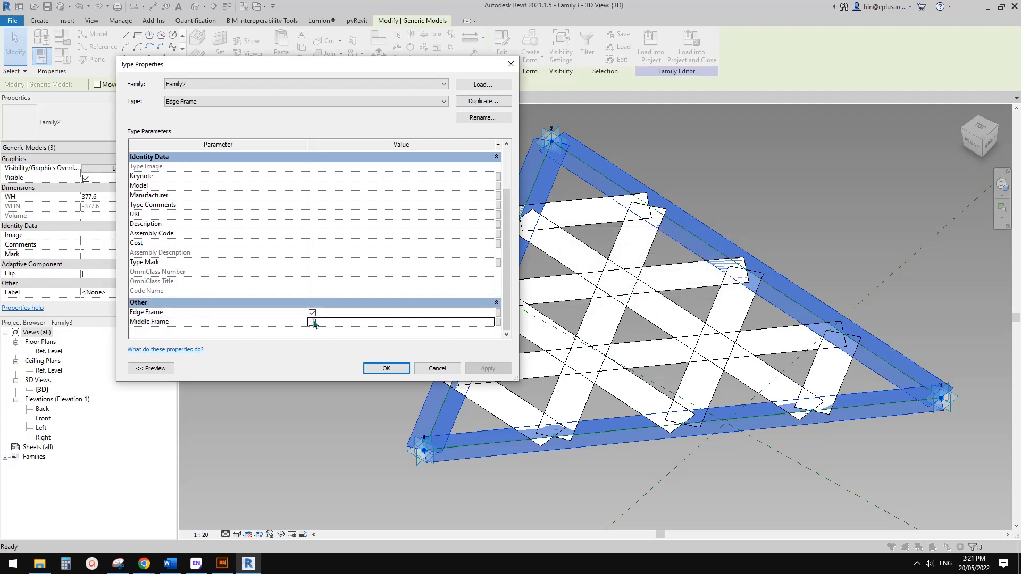
click(387, 369)
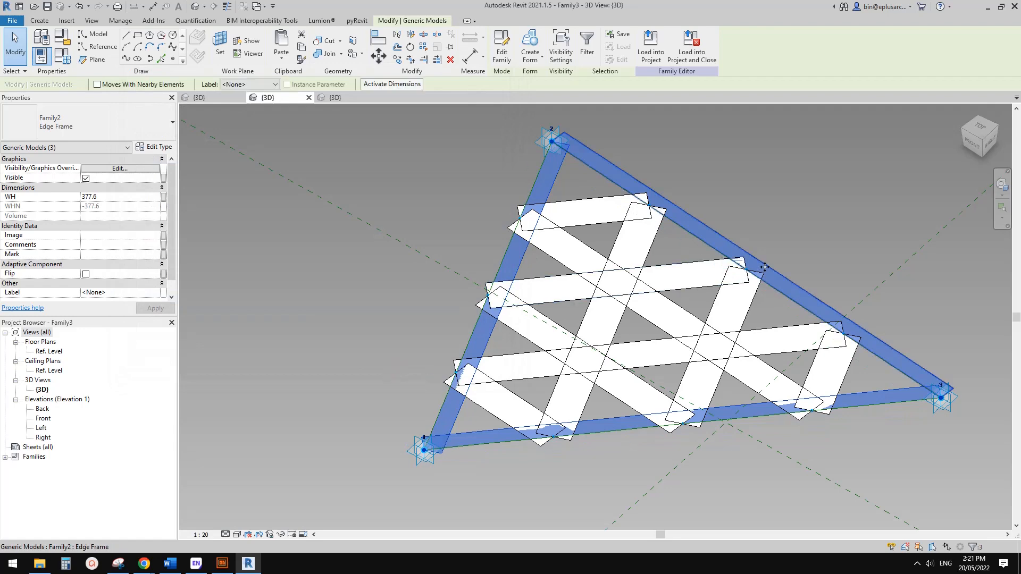
key(Escape)
Examine from several angles how the inner members' ends meet and overrun the edge frames and panel corners.
shift+middle_drag(797, 312, 808, 336)
click(815, 339)
scroll(815, 340, up, 2)
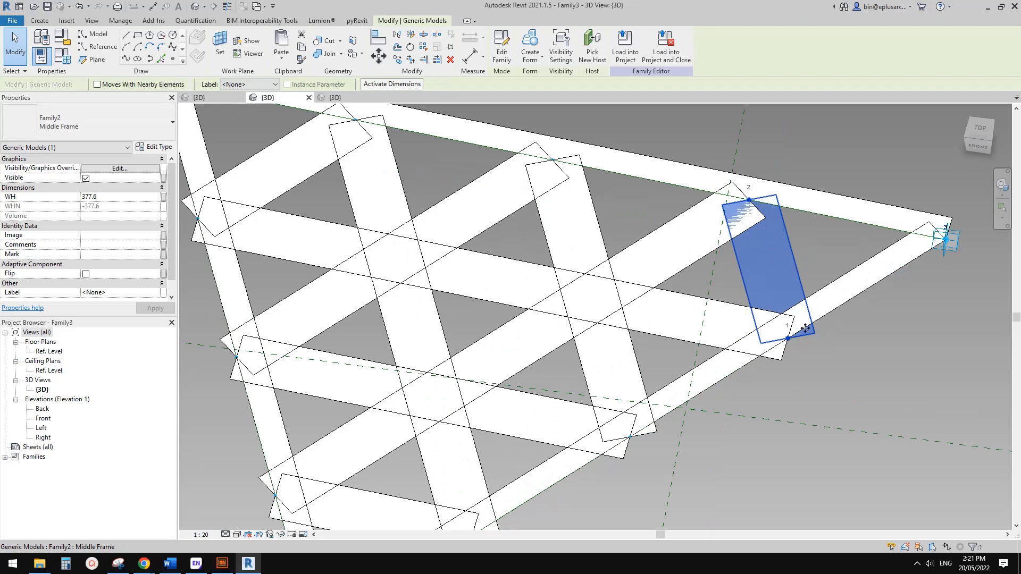
scroll(791, 341, down, 4)
shift+middle_drag(791, 340, 843, 263)
scroll(840, 273, up, 2)
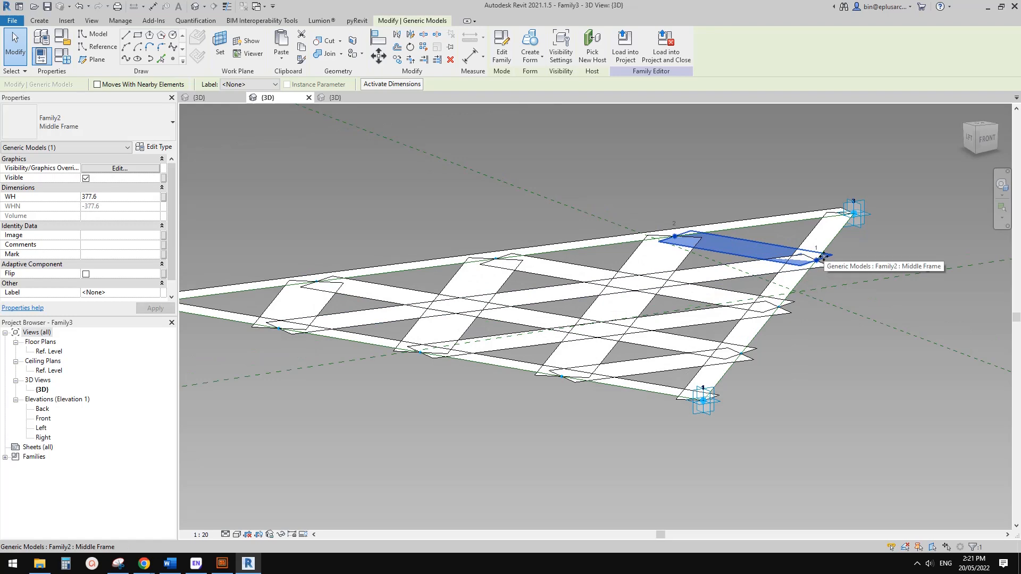
scroll(823, 269, up, 2)
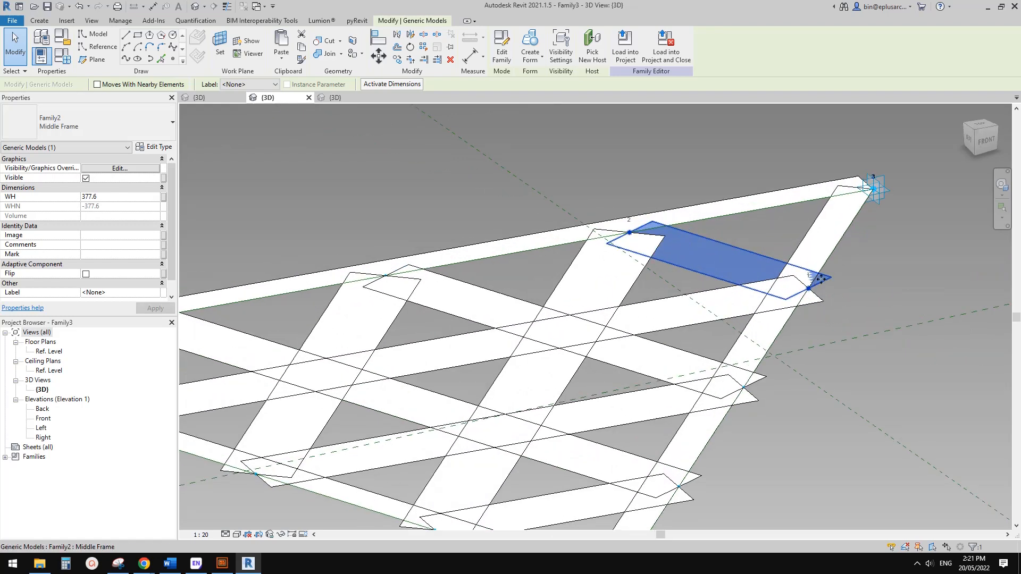
scroll(822, 279, down, 3)
shift+middle_drag(854, 299, 771, 383)
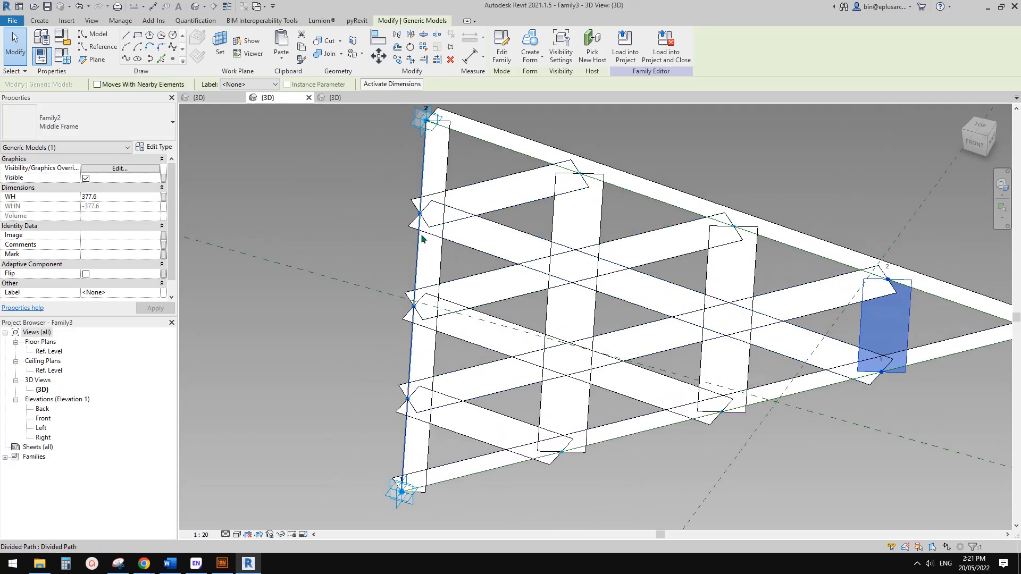
shift+middle_drag(423, 239, 496, 218)
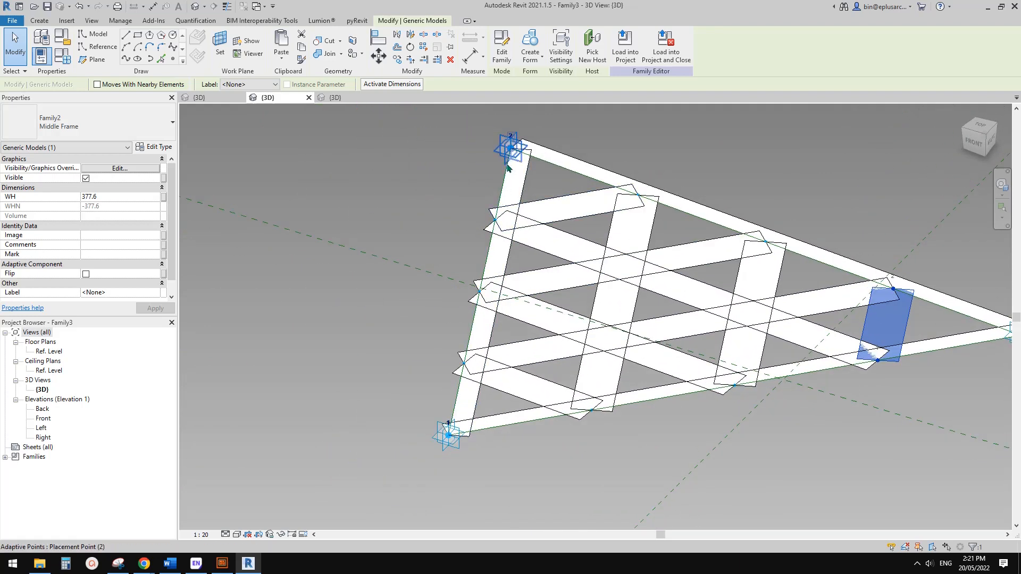
scroll(495, 213, up, 2)
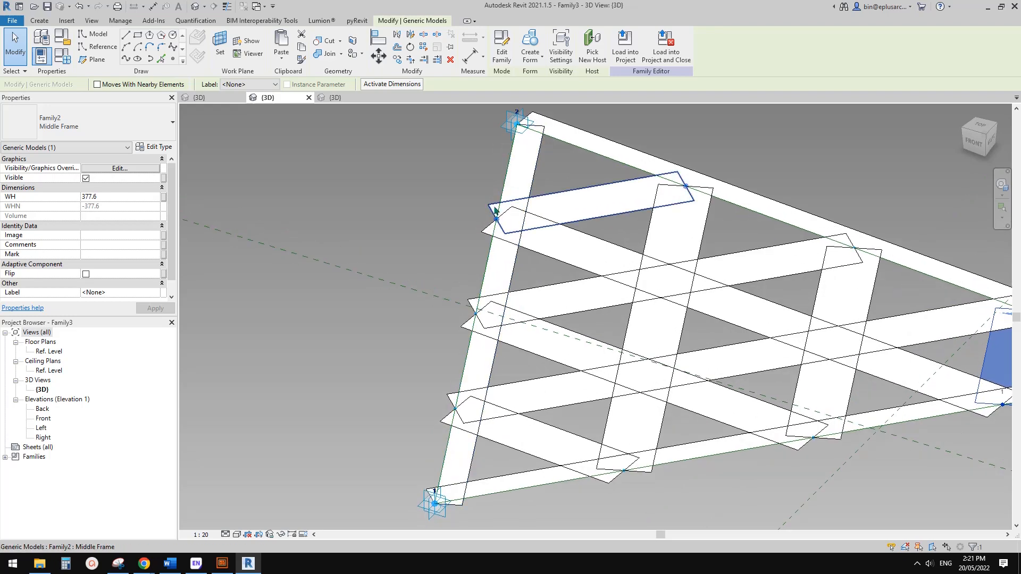
scroll(500, 216, up, 2)
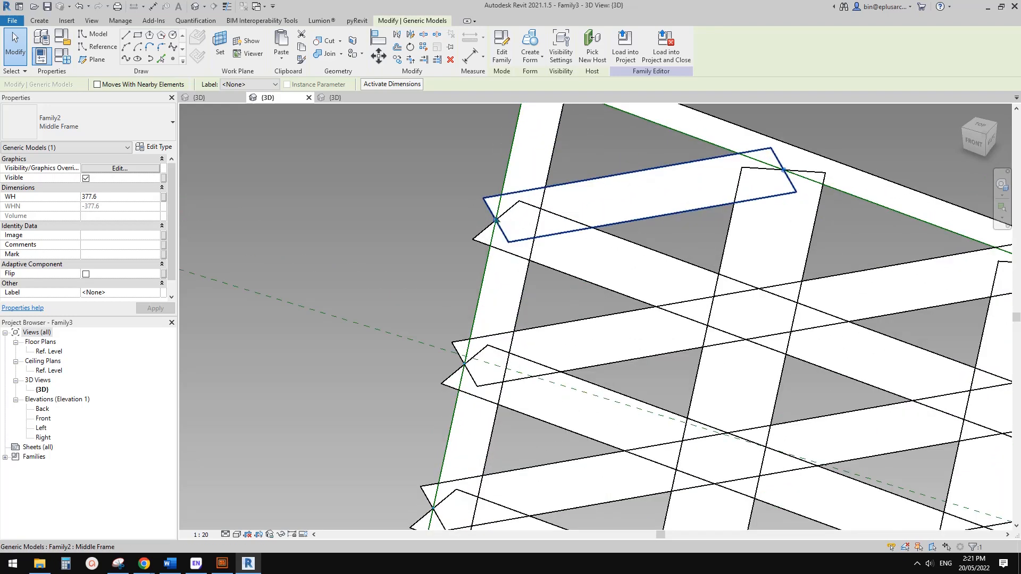
click(497, 216)
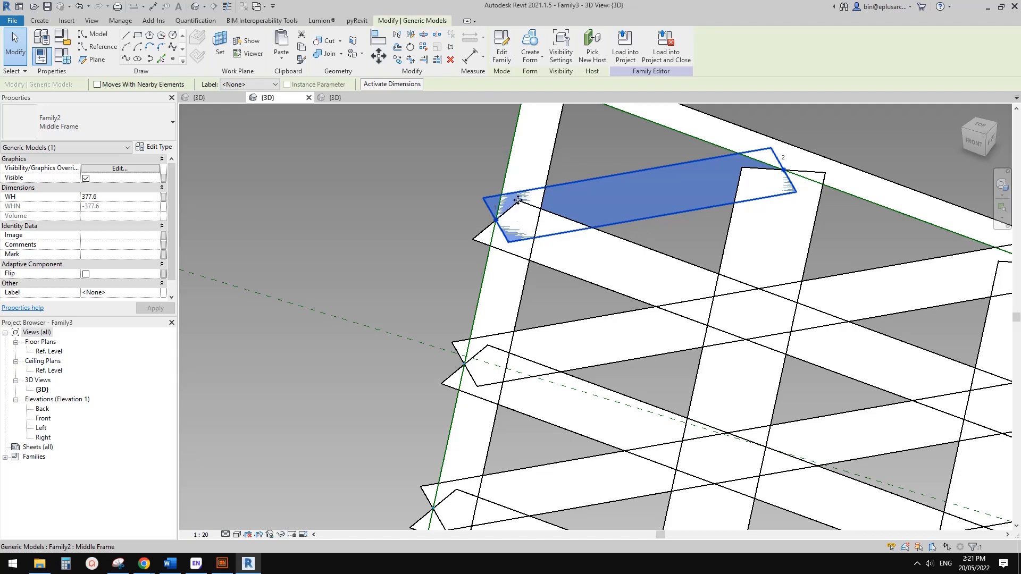
shift+middle_drag(522, 208, 506, 182)
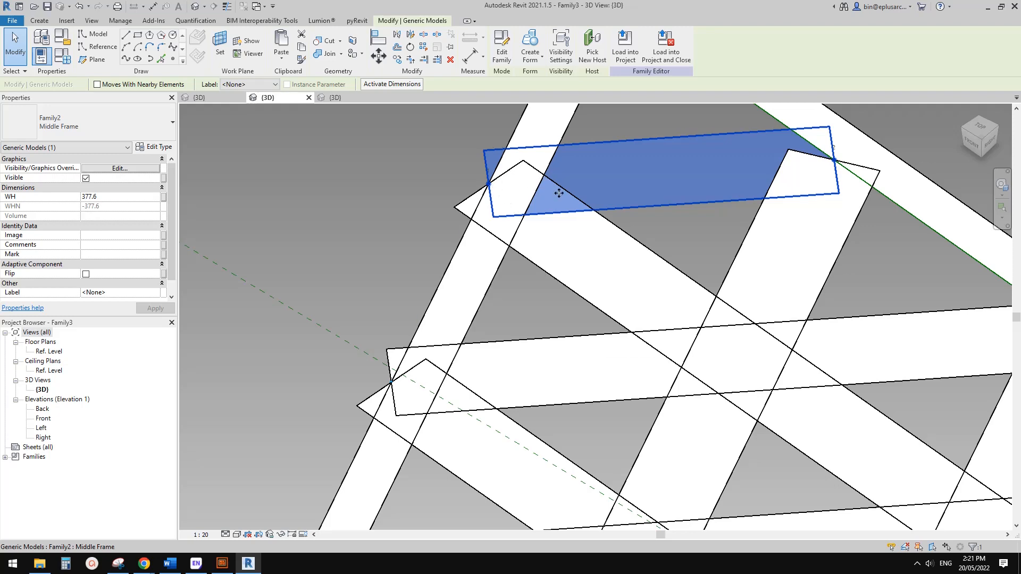
key(Escape)
scroll(559, 193, down, 5)
shift+middle_drag(569, 237, 608, 215)
scroll(631, 217, up, 2)
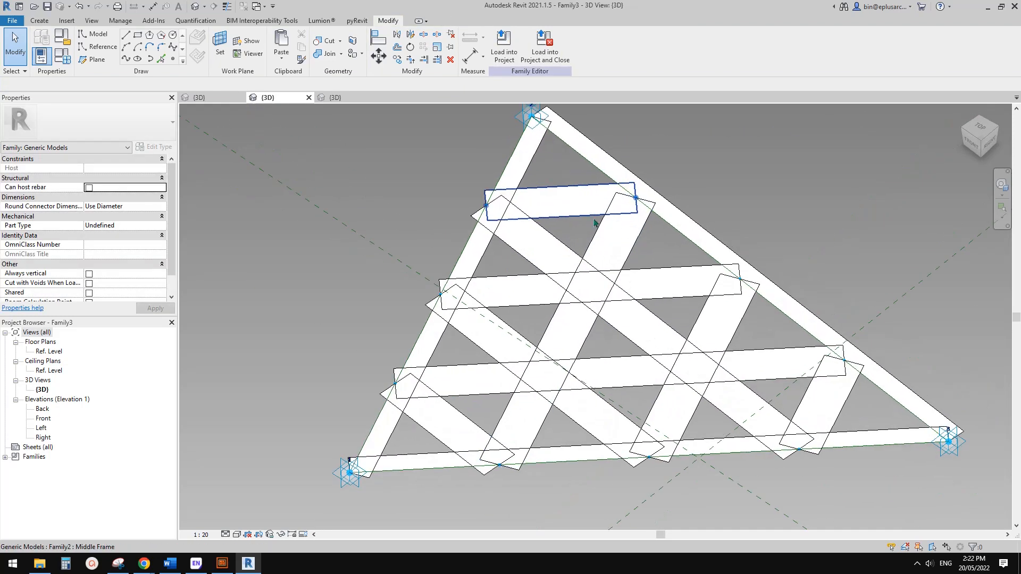
scroll(420, 474, up, 5)
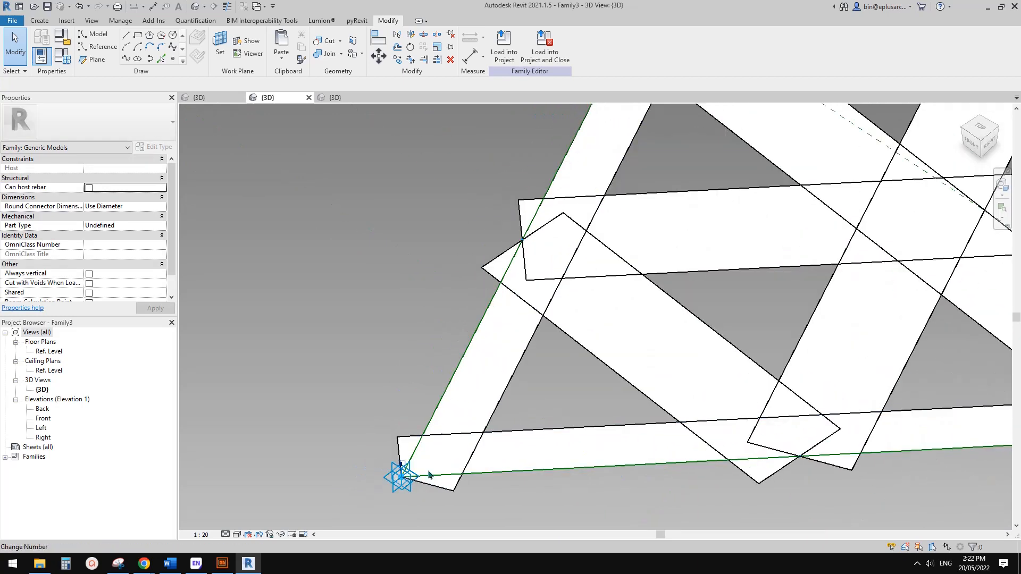
scroll(429, 474, down, 4)
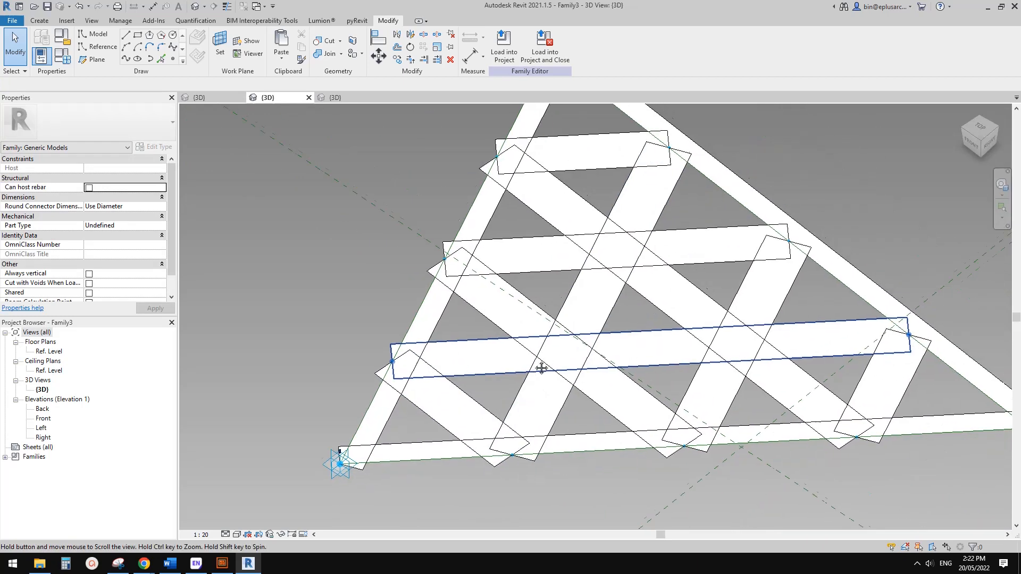
shift+middle_drag(542, 368, 556, 340)
Open the family of an inner lattice member for editing.
click(529, 276)
click(521, 232)
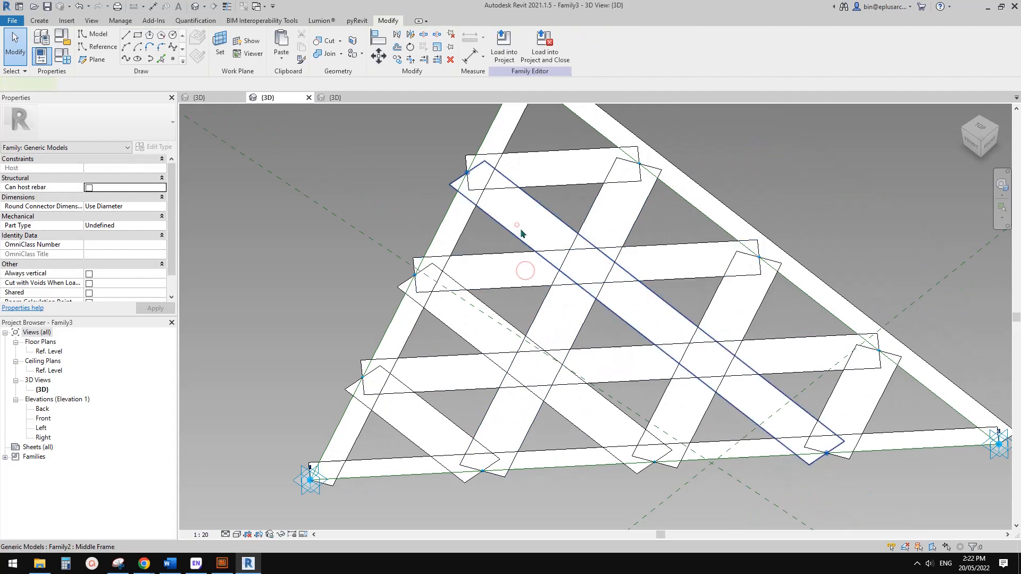
double_click(521, 232)
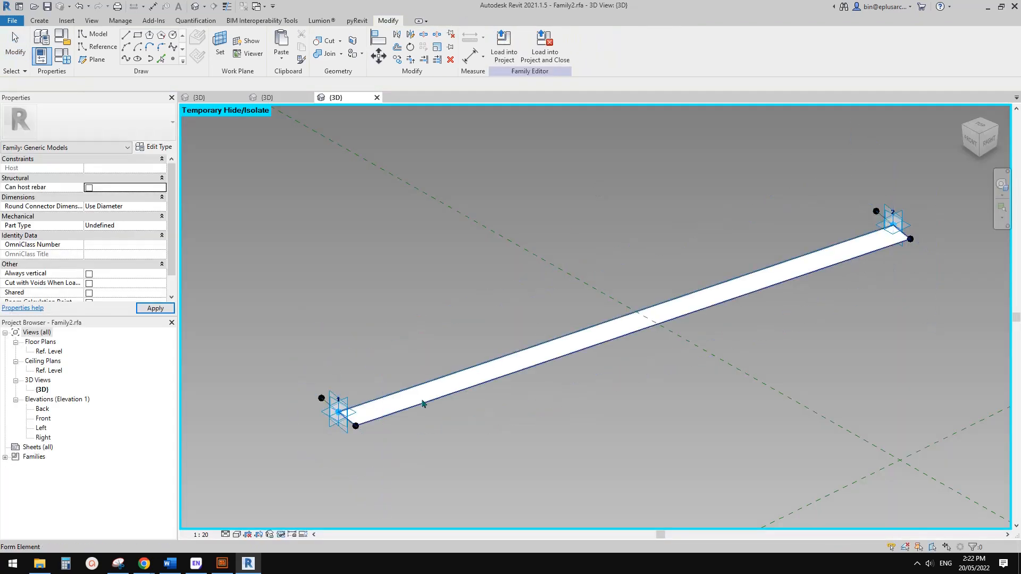
Slide the hosted point at placement point 1 inward along the reference line and set its measurement type to Segment Length.
scroll(338, 412, up, 6)
click(449, 371)
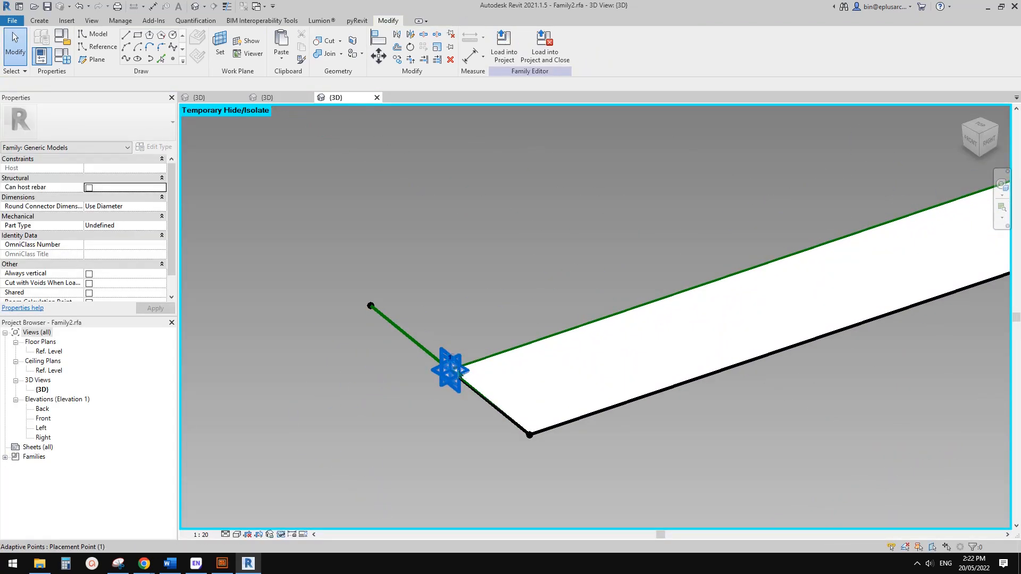
click(453, 374)
drag(452, 374, 608, 358)
drag(561, 334, 560, 334)
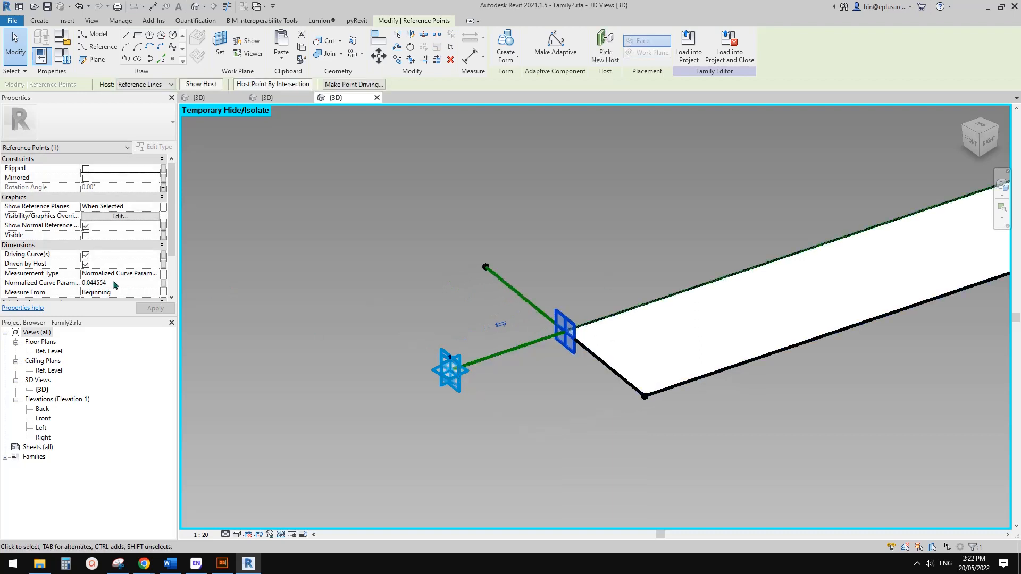
click(156, 274)
click(98, 296)
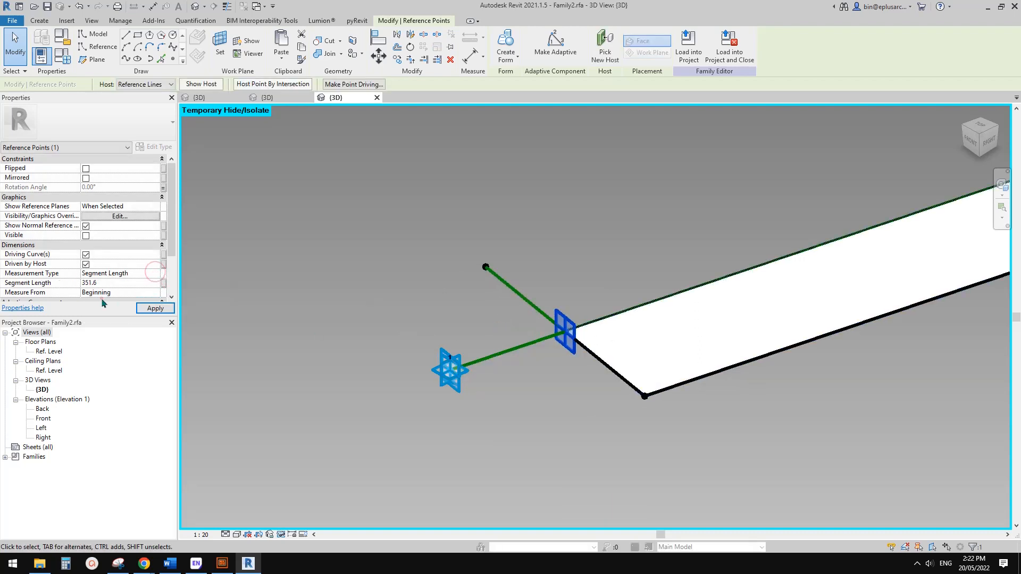
Associate the segment length of the hosted point near placement point 1 with the WH parameter.
middle_drag(554, 392, 563, 383)
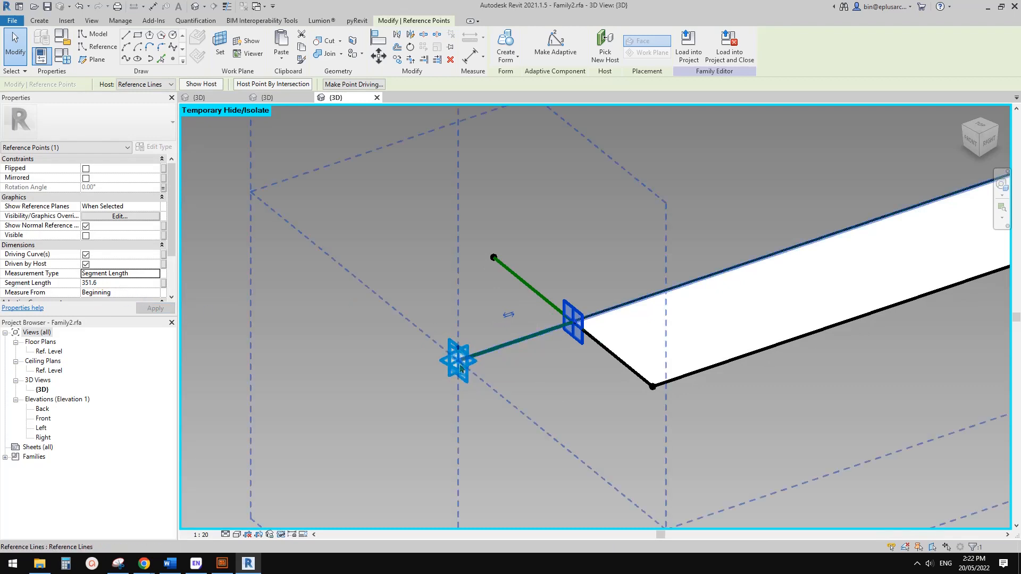
shift+middle_drag(578, 337, 560, 376)
click(164, 283)
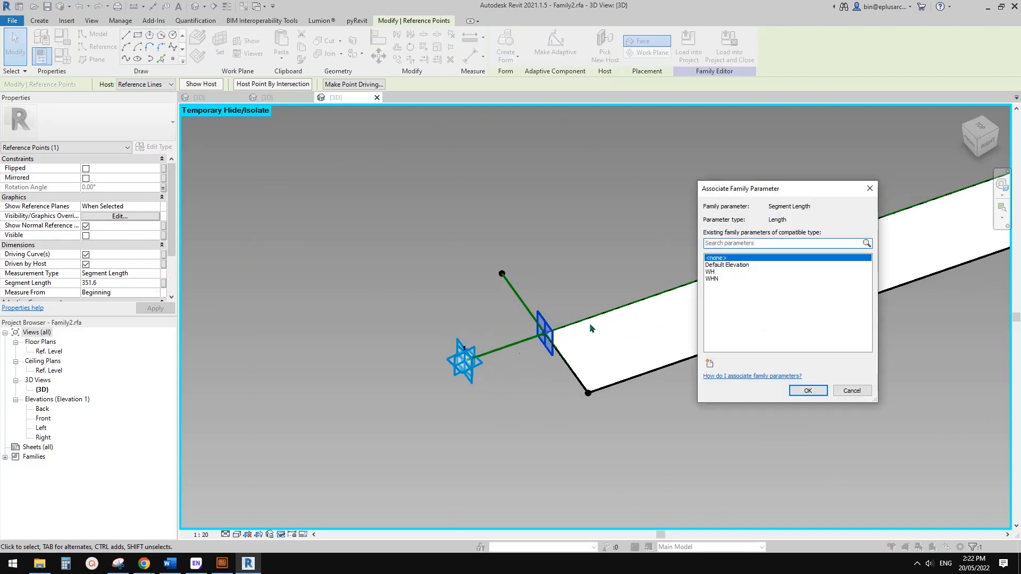
click(734, 272)
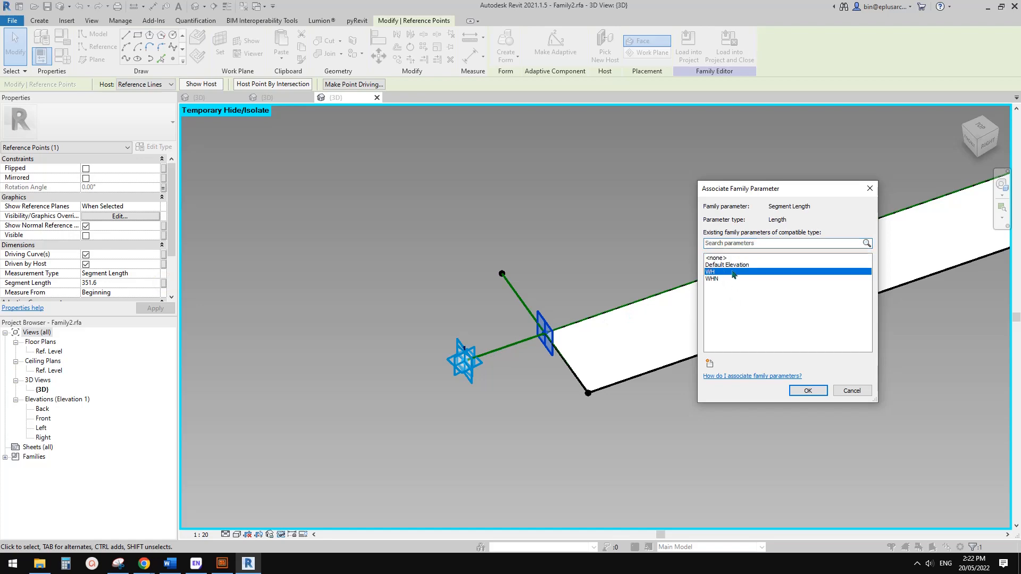
click(809, 392)
scroll(504, 353, down, 5)
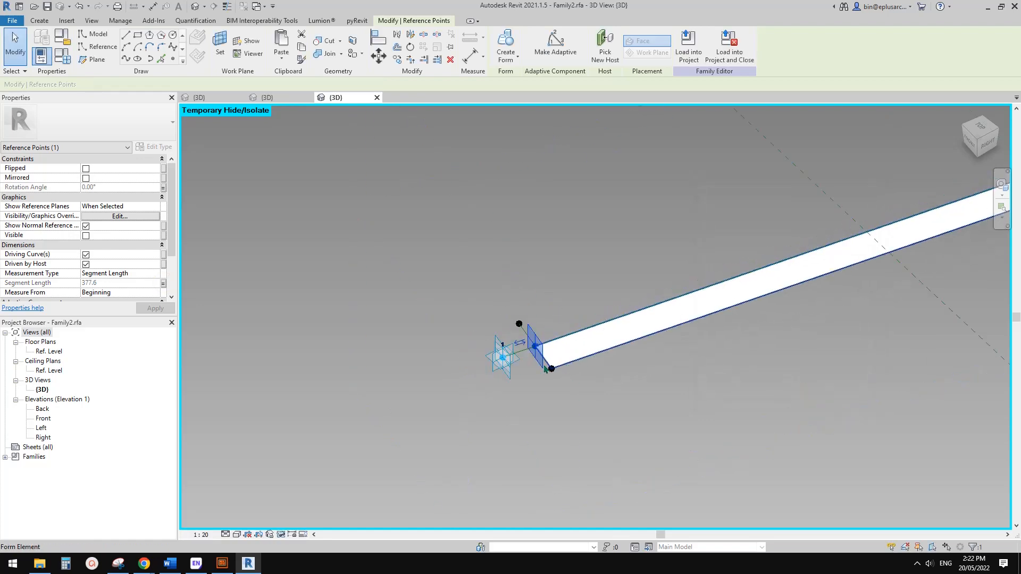
Set the hosted point at placement point 2 to the Segment Length measurement type and associate its segment length with WH.
click(639, 362)
shift+middle_drag(639, 363, 628, 376)
scroll(860, 234, up, 2)
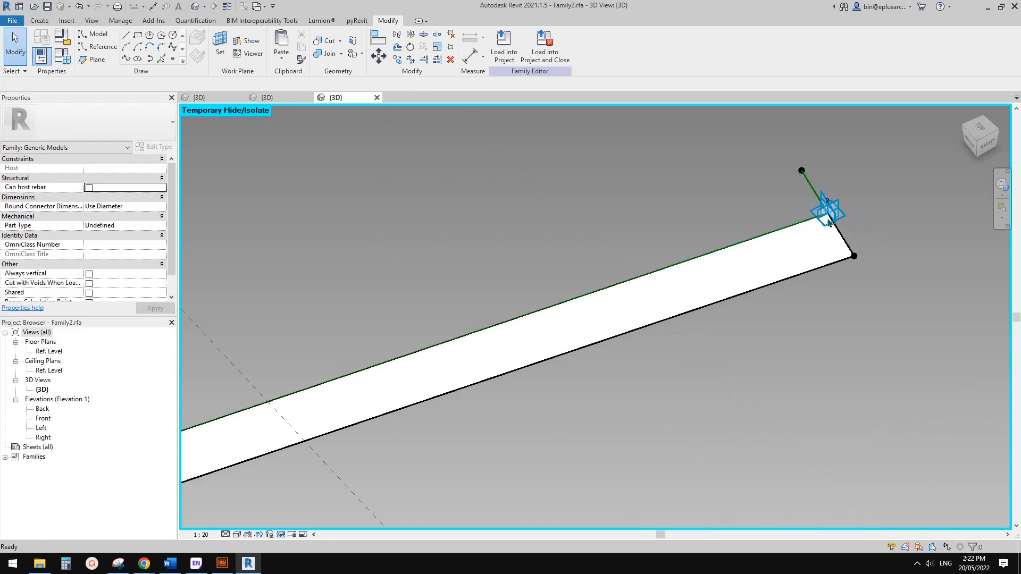
click(830, 217)
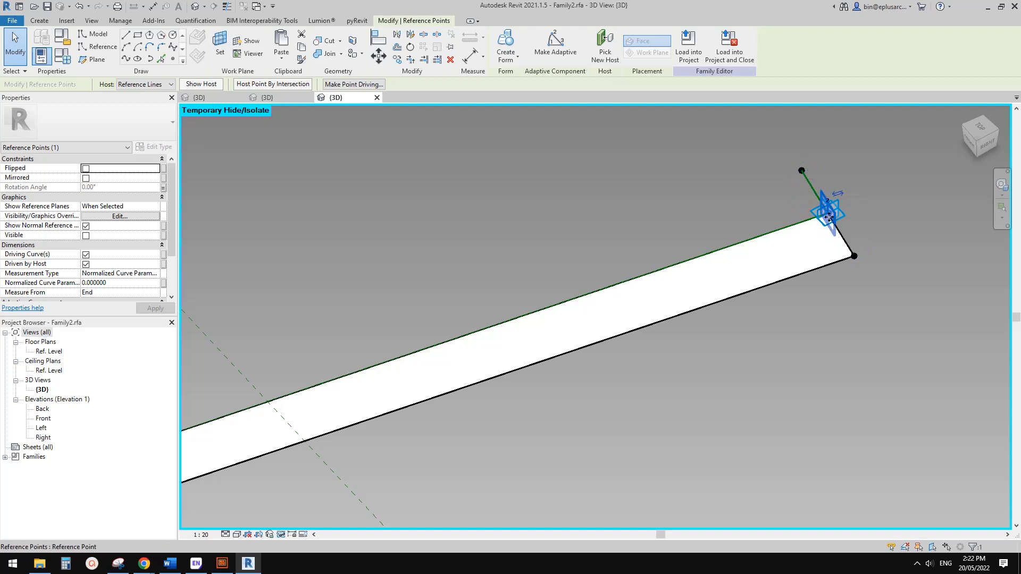
click(158, 274)
click(105, 300)
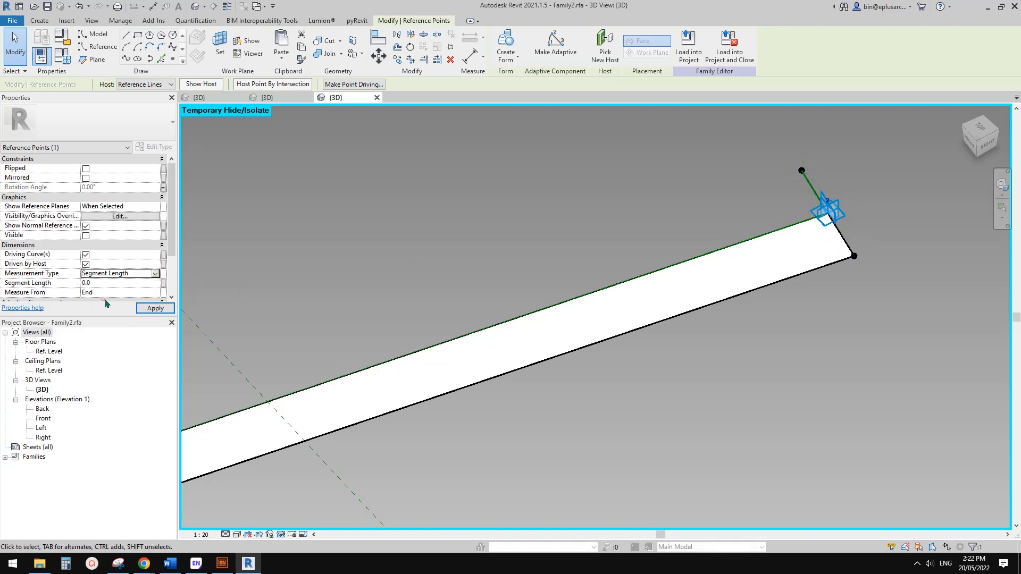
click(164, 283)
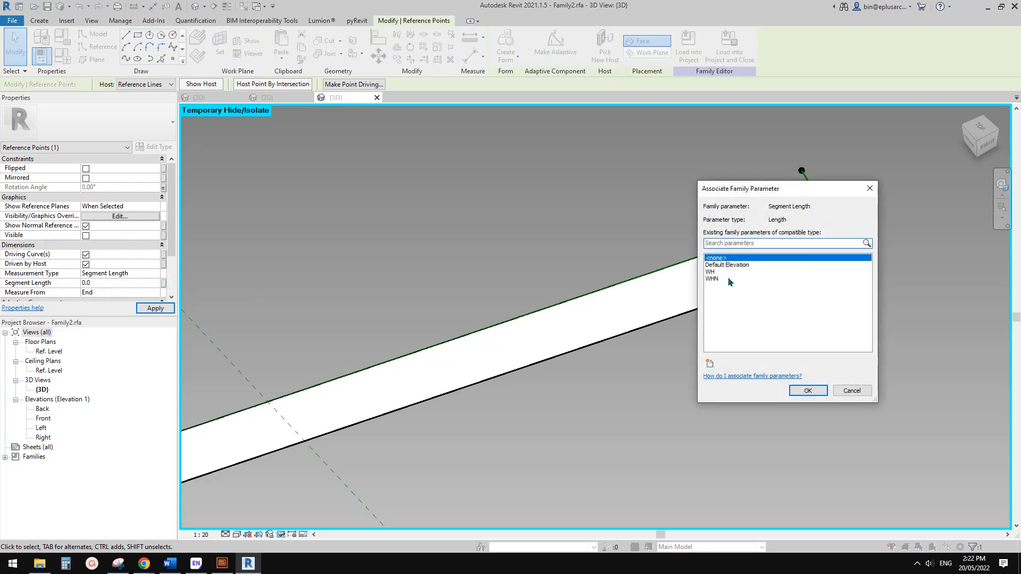
click(808, 391)
scroll(856, 266, down, 4)
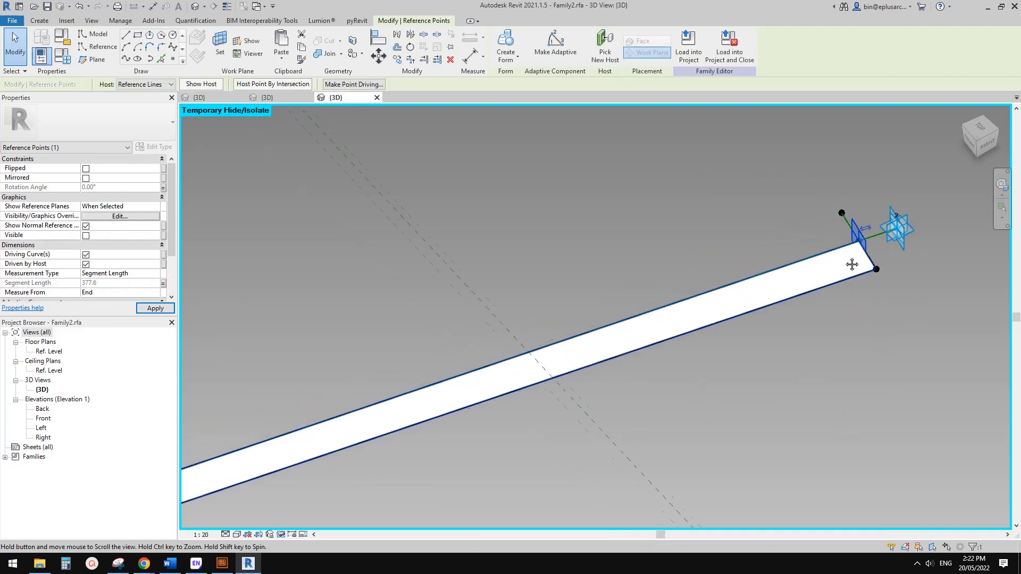
Load the modified member family into Family3, overwriting the existing version.
click(691, 50)
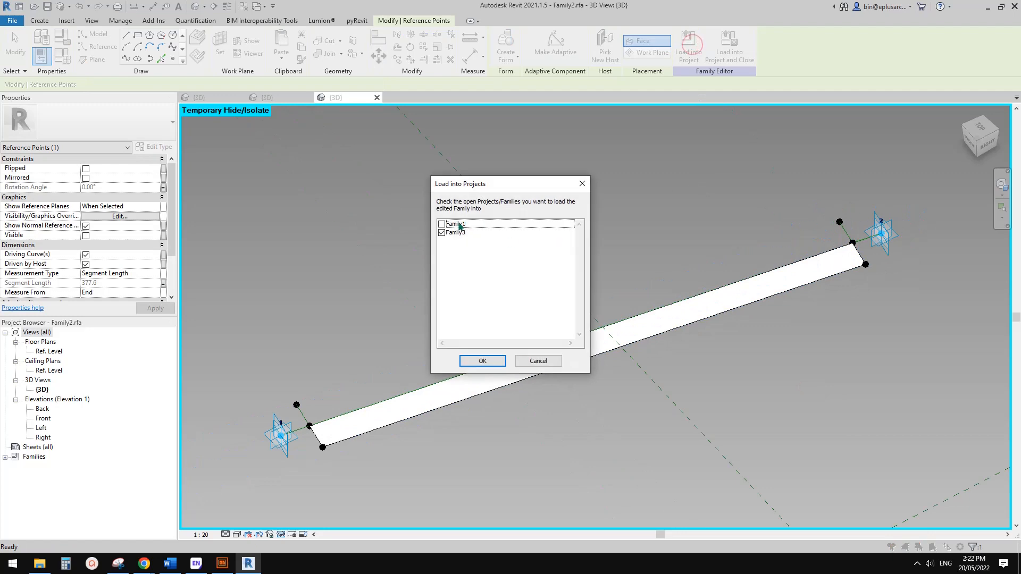
click(488, 361)
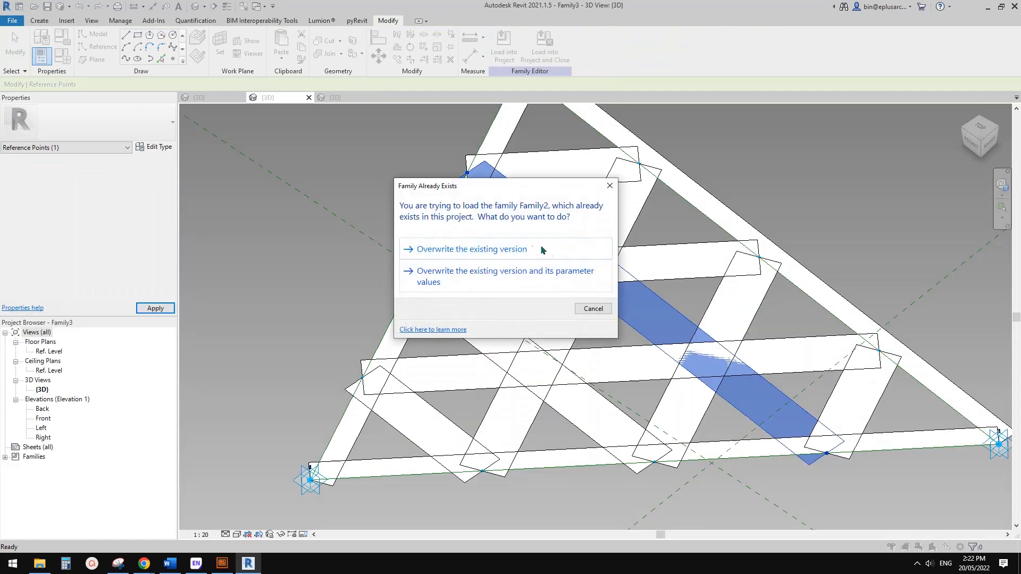
click(540, 244)
click(634, 257)
scroll(617, 239, down, 3)
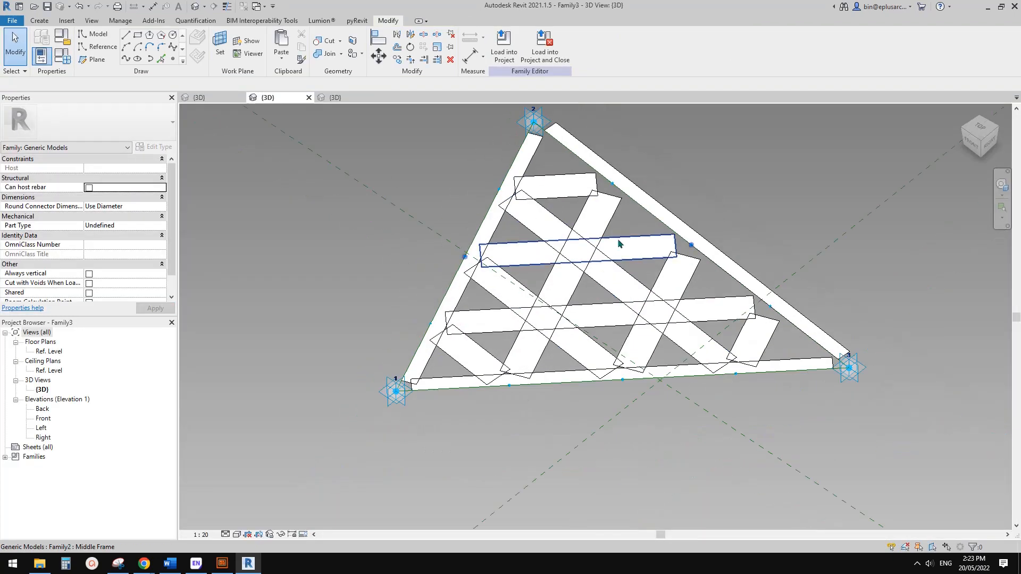
Toggle Flip on the edge frame between placement points 2 and 3 so it lies inside the triangular panel.
shift+middle_drag(677, 281, 633, 289)
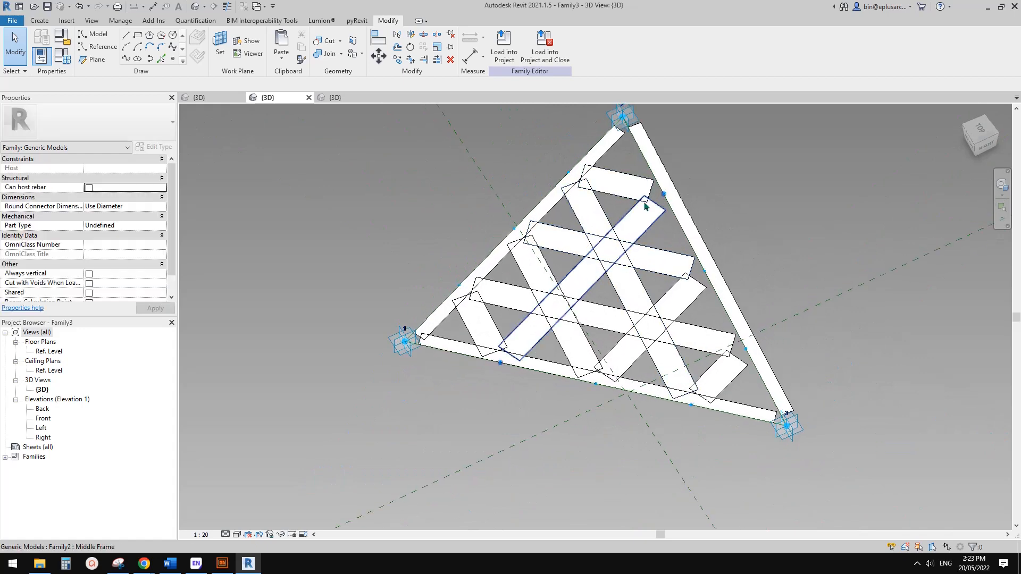
shift+middle_drag(645, 206, 666, 241)
click(721, 214)
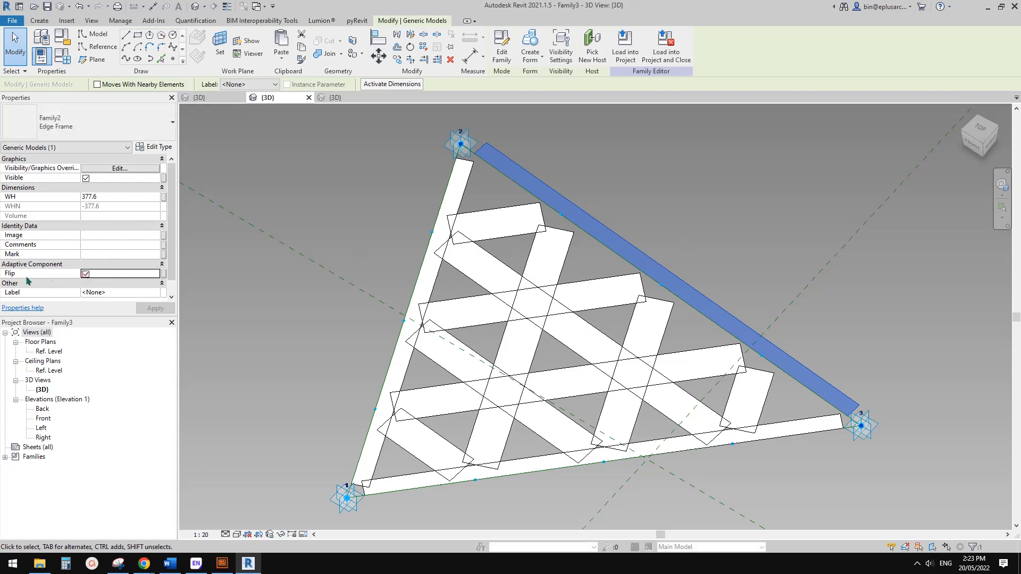
click(715, 239)
scroll(718, 240, down, 1)
Examine from several angles how the shortened inner members overlap the edge frames and how the edge frames meet at the corners.
shift+middle_drag(743, 250, 766, 352)
scroll(714, 372, up, 5)
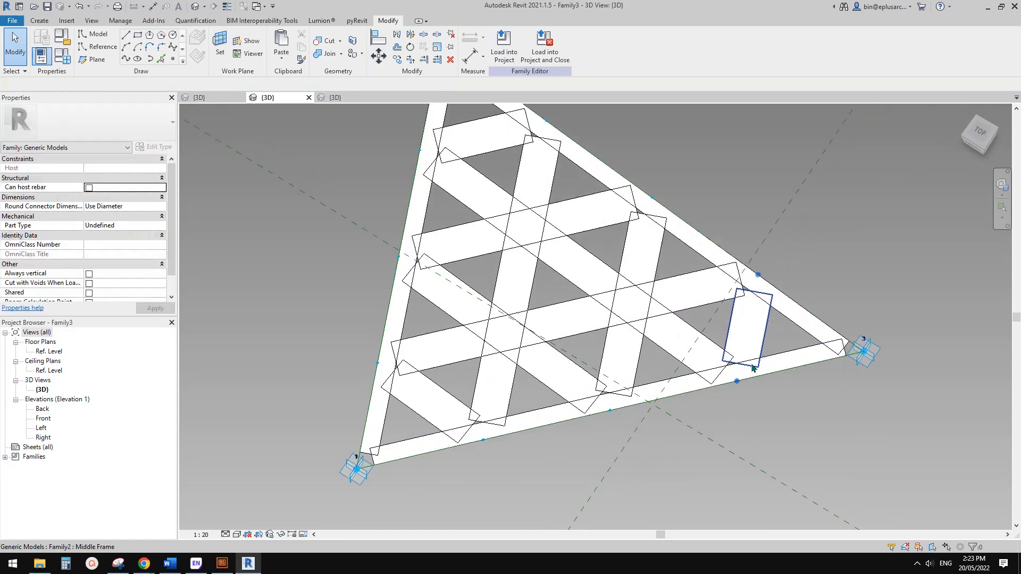
scroll(714, 371, down, 6)
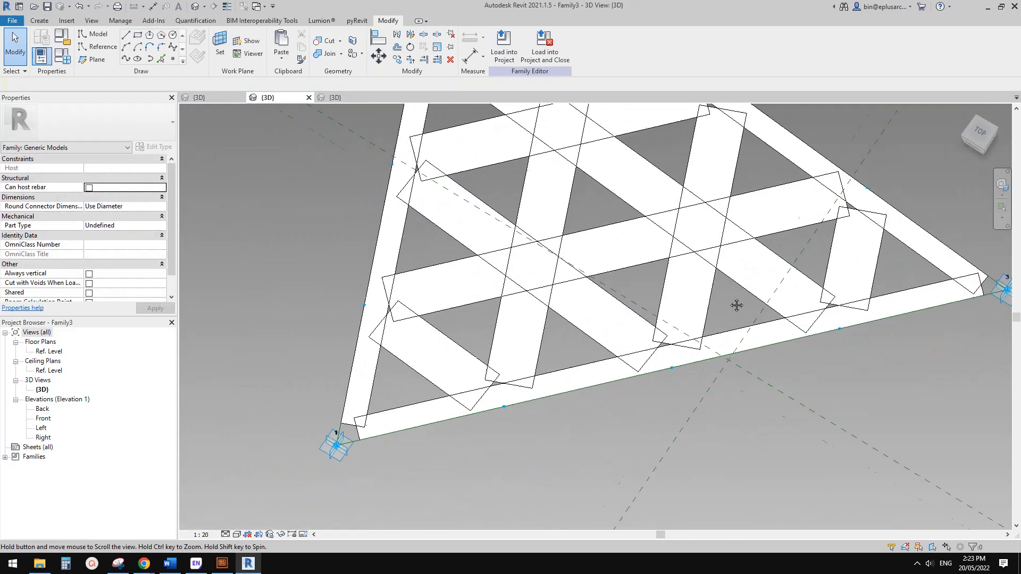
shift+middle_drag(736, 304, 731, 413)
scroll(806, 315, up, 3)
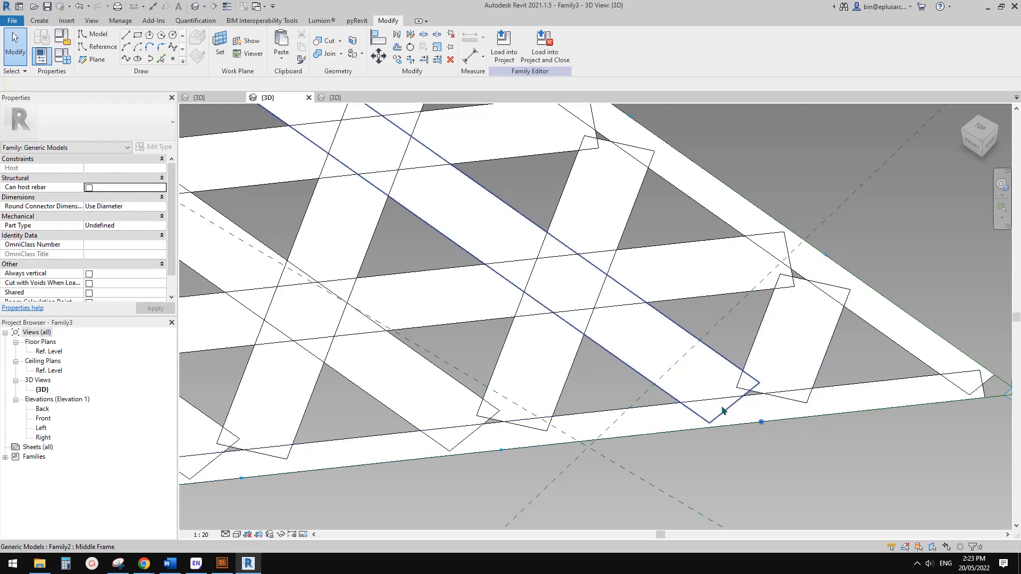
scroll(715, 351, down, 2)
middle_drag(716, 353, 718, 374)
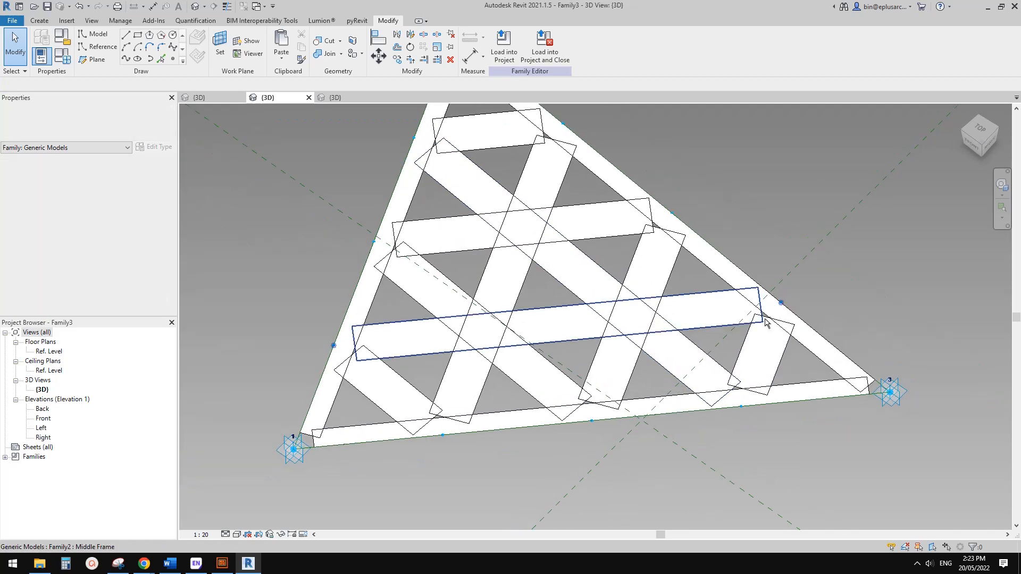
middle_drag(763, 322, 676, 242)
Load the updated lattice panel family into Family1, overwriting the existing version.
click(503, 51)
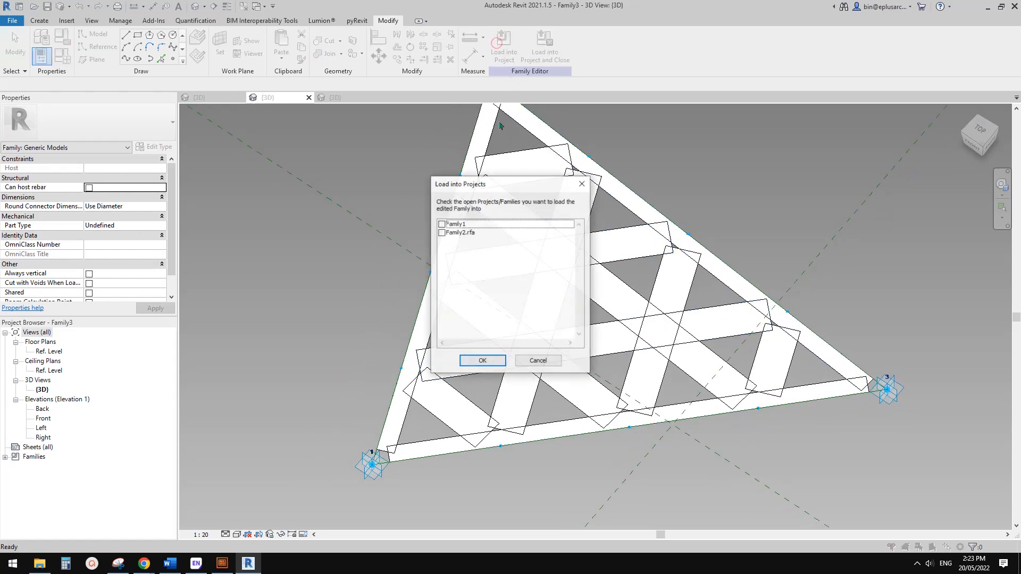
click(505, 361)
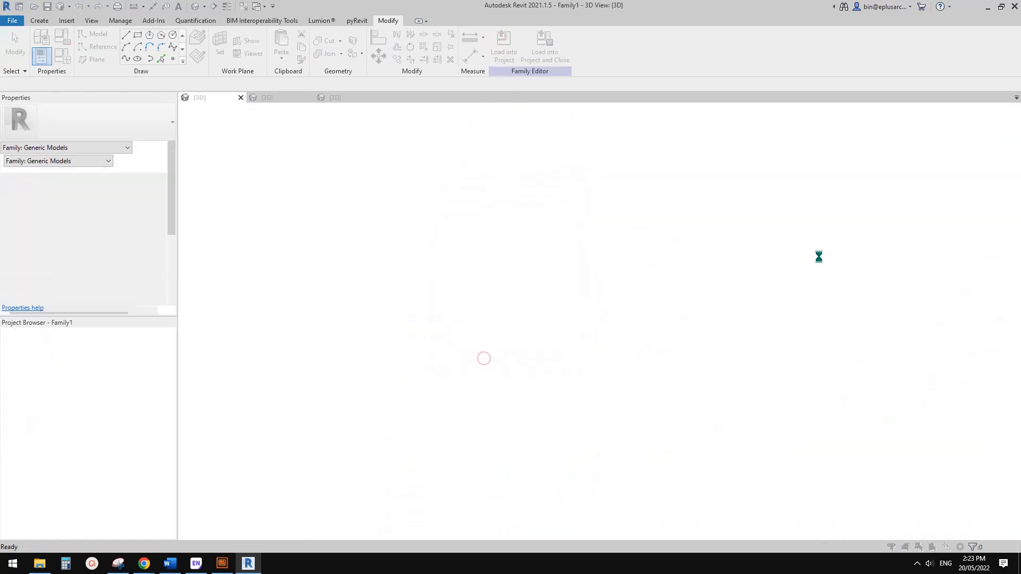
click(480, 250)
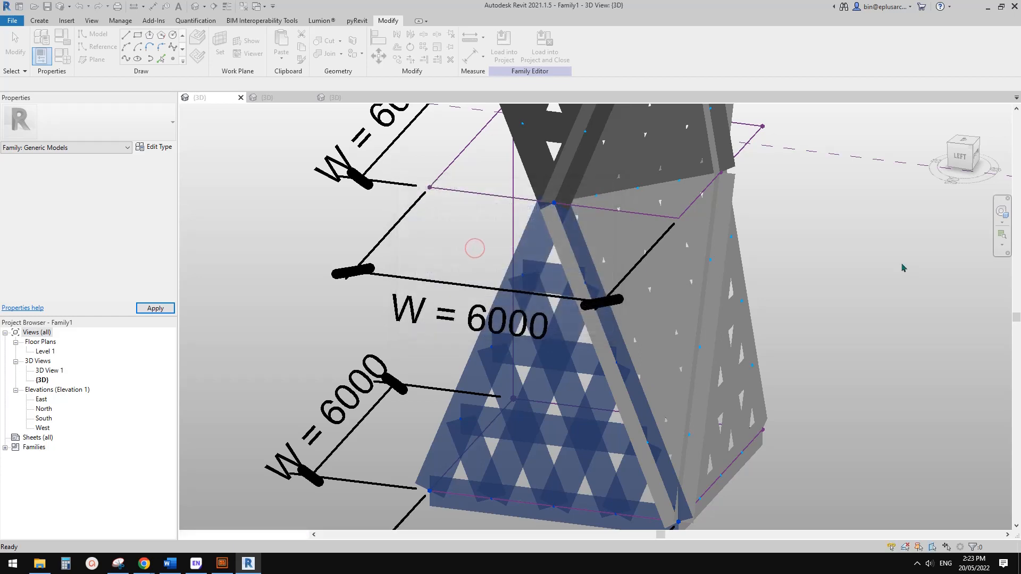
key(Escape)
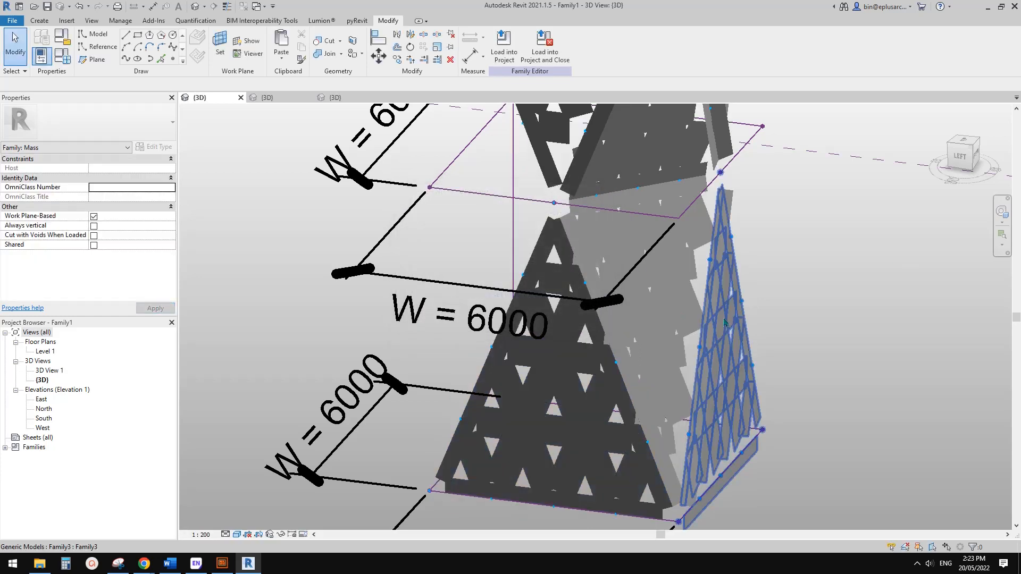
Examine from several sides how the edge frames of the reloaded panels sit on the lower part of the tower.
scroll(749, 330, down, 2)
shift+middle_drag(777, 384, 714, 320)
scroll(714, 320, up, 2)
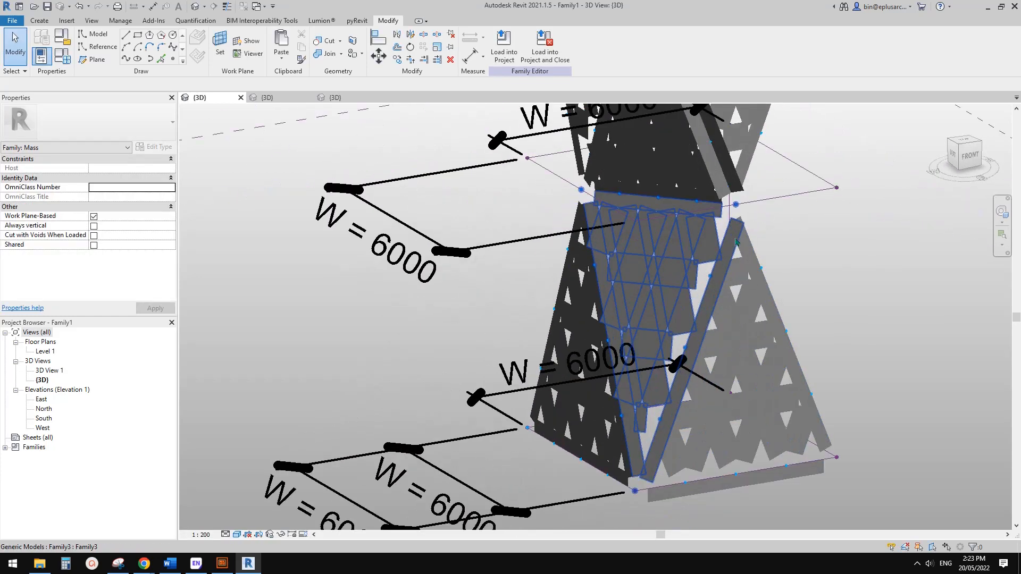
shift+middle_drag(732, 257, 739, 334)
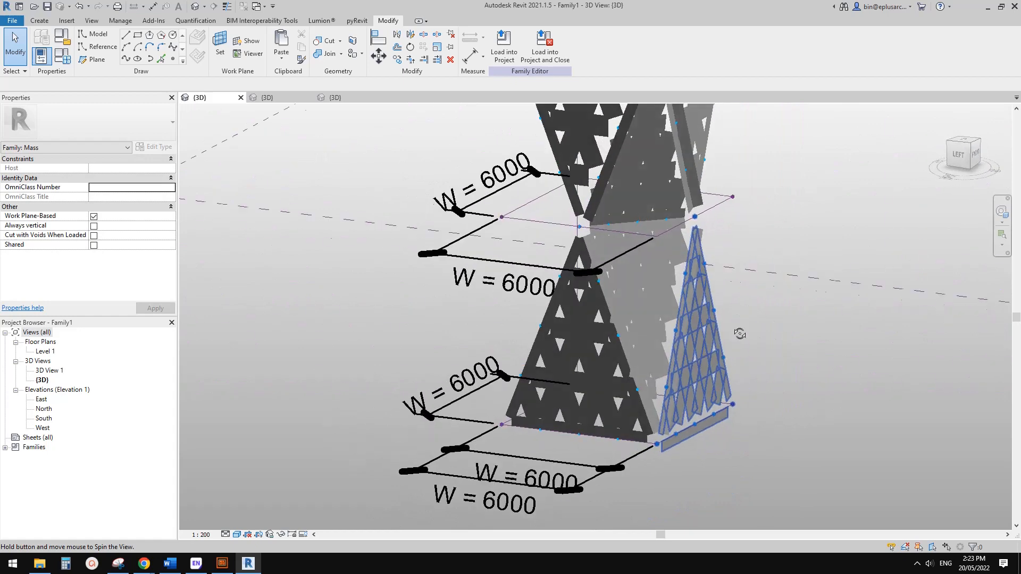
scroll(683, 436, up, 2)
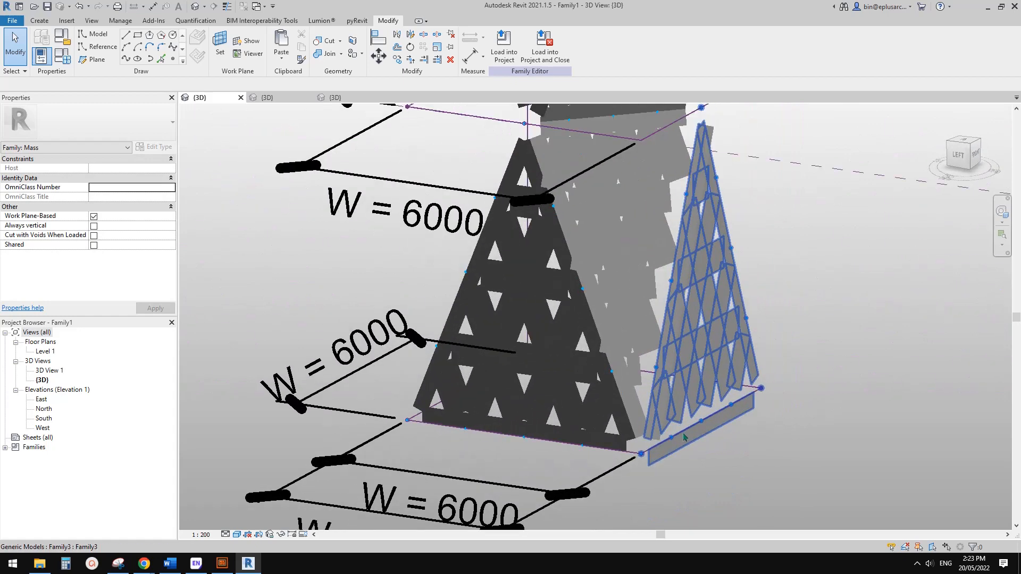
In Family3, toggle Flip on the edge frame between placement points 1 and 3, and reload the panel into Family1.
click(276, 98)
scroll(739, 390, down, 1)
middle_drag(739, 390, 699, 406)
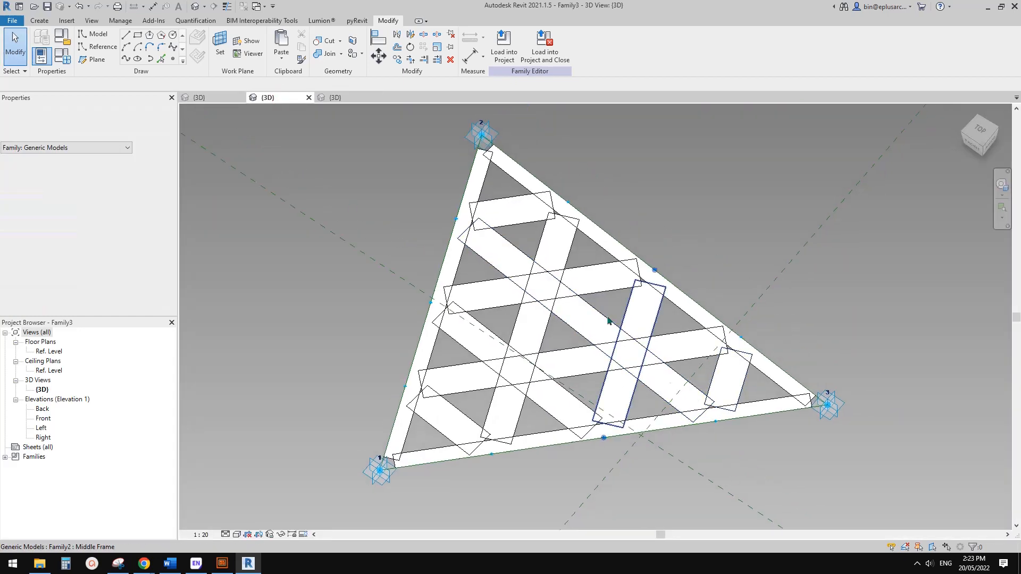
shift+middle_drag(536, 300, 521, 322)
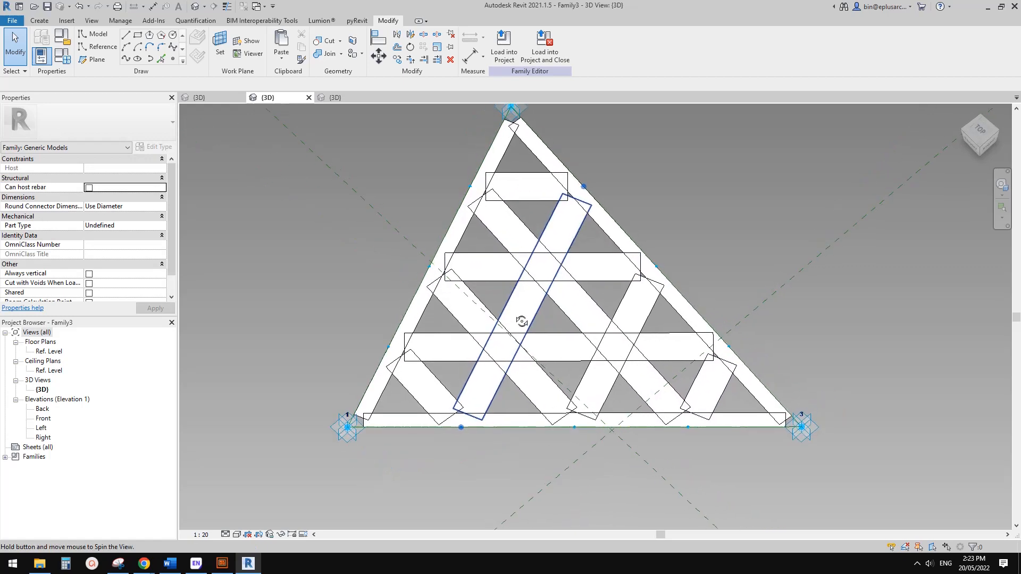
click(742, 418)
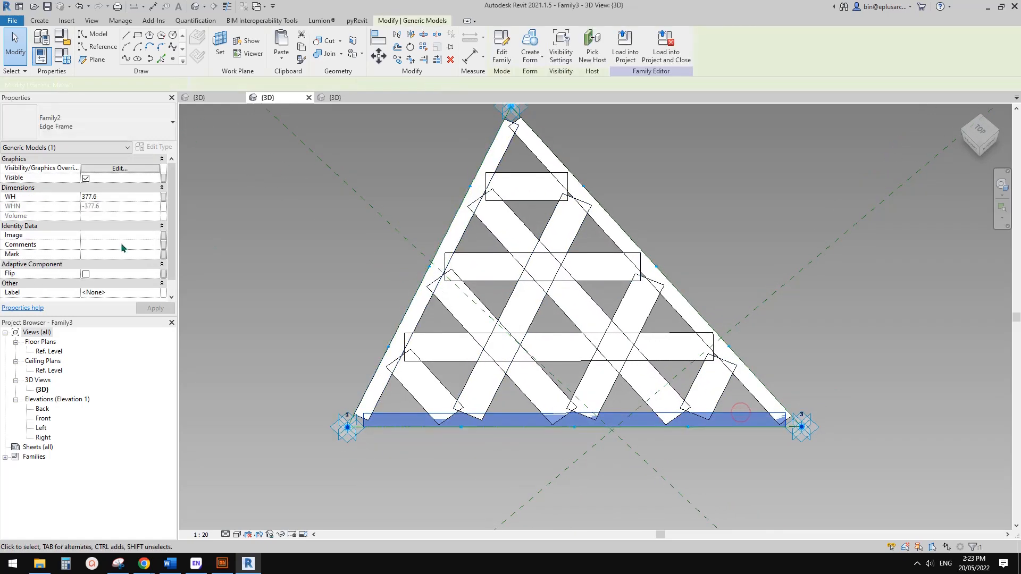
click(624, 45)
click(482, 361)
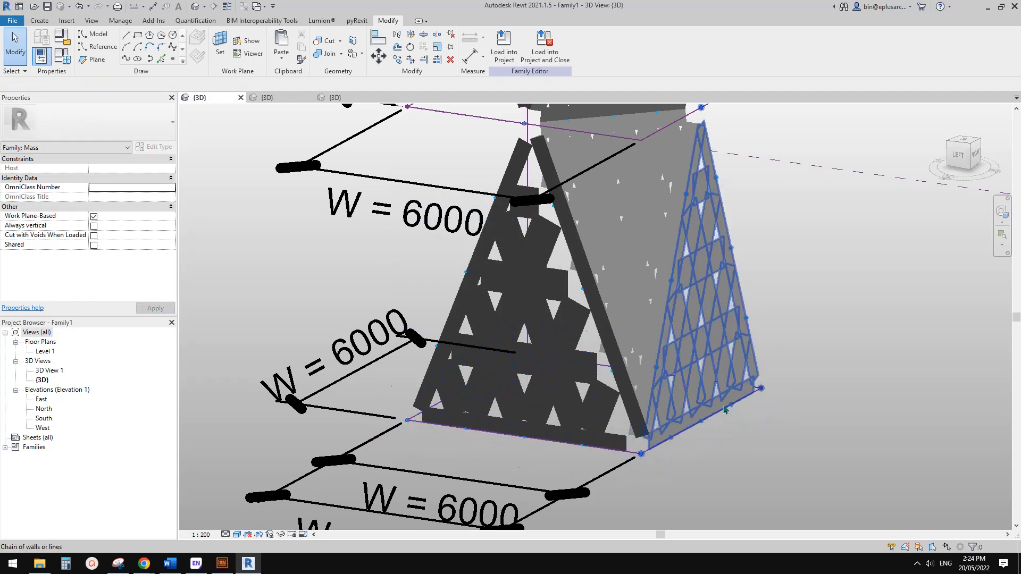
Compare from several angles which side the edge frames take on the tower's lower panels.
shift+middle_drag(709, 409, 600, 227)
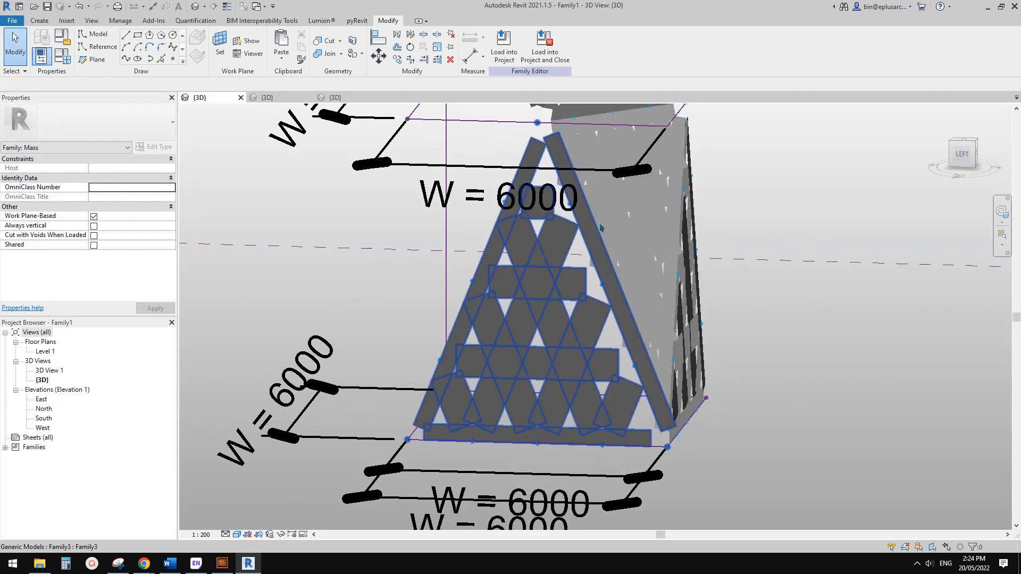
click(564, 271)
shift+middle_drag(564, 272, 760, 287)
key(Escape)
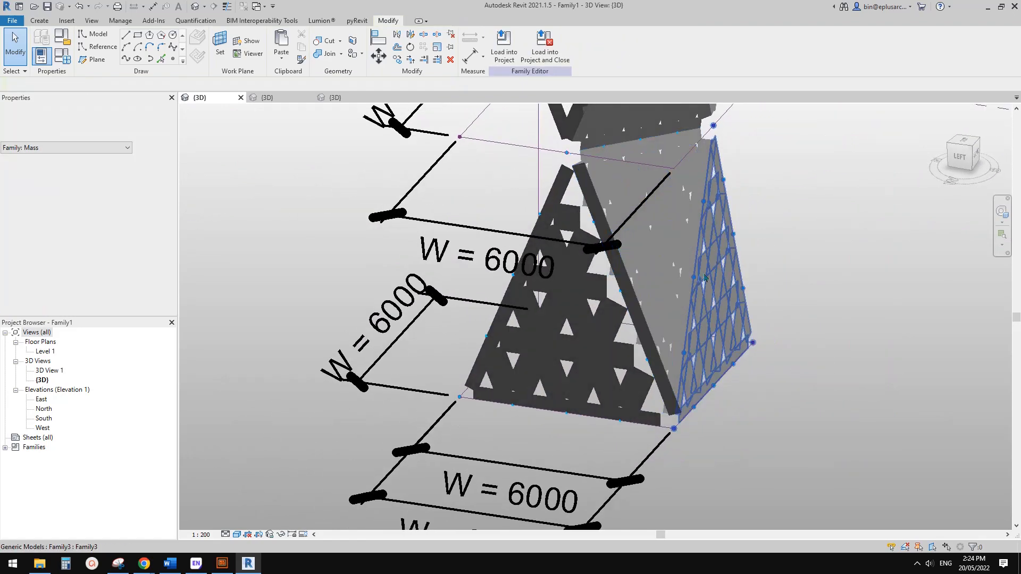
scroll(675, 240, down, 1)
middle_drag(674, 239, 561, 372)
shift+middle_drag(620, 213, 646, 210)
middle_drag(612, 418, 713, 285)
Delete the lowest upright triangular panel on the tower's left face.
click(658, 292)
key(Delete)
scroll(706, 278, up, 1)
click(659, 282)
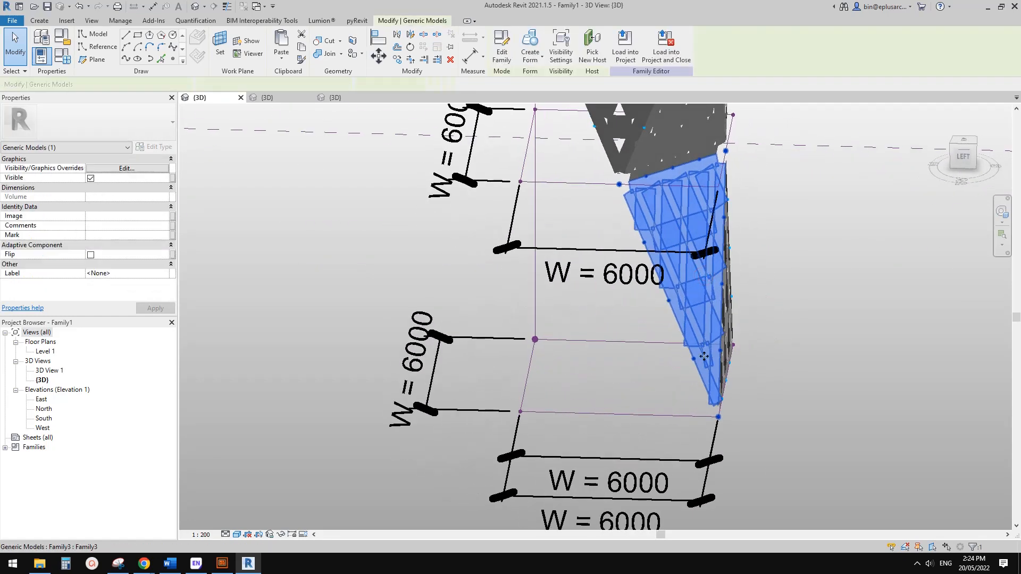
Place a new Family3 component on the three points of the empty triangle on the tower's left face.
click(45, 21)
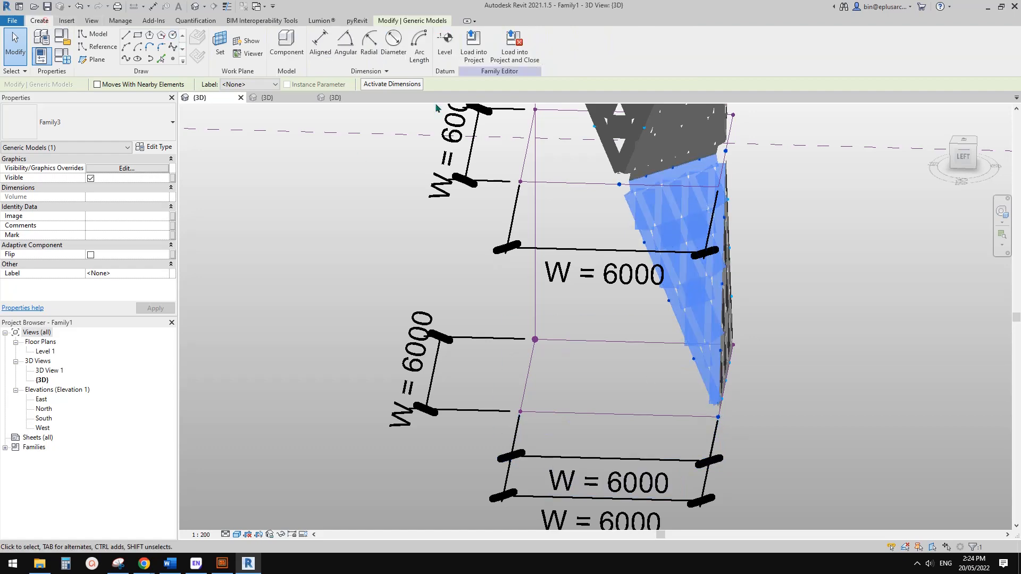
click(287, 42)
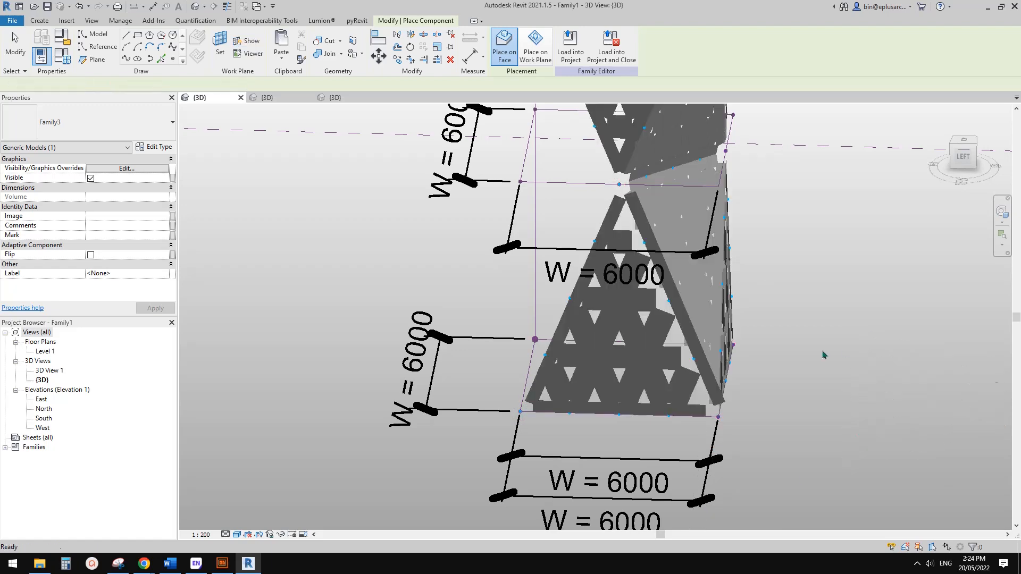
shift+middle_drag(798, 366, 588, 384)
key(Escape)
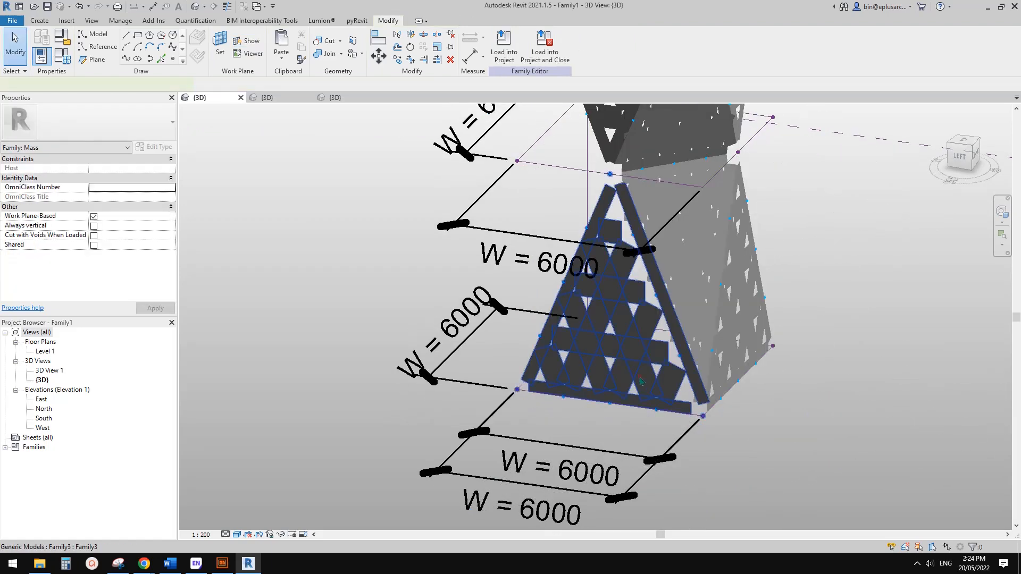
Replace the lowest upright panel on the tower's left face with a new Family3 component placed on the triangle's three points.
click(641, 385)
key(Delete)
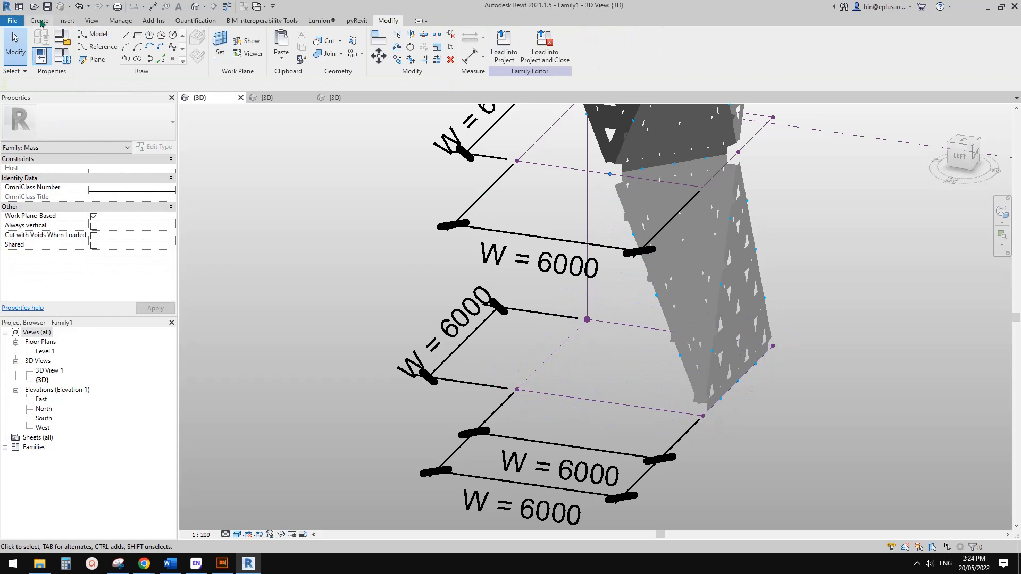
click(40, 22)
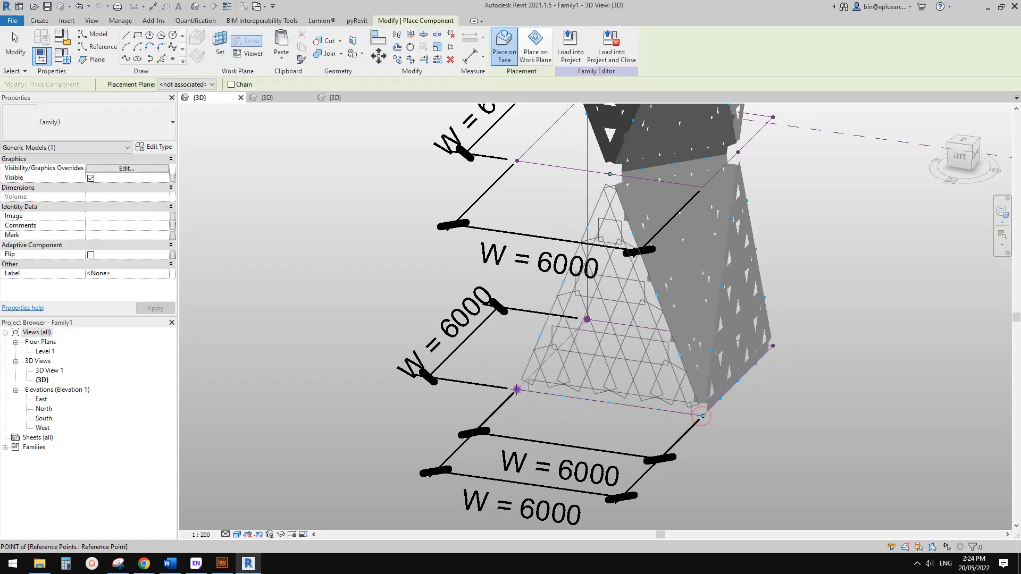
key(Escape)
Examine from several angles how the edge frames of the upright and inverted panels meet around the tower's lower tiers.
shift+middle_drag(789, 346, 867, 291)
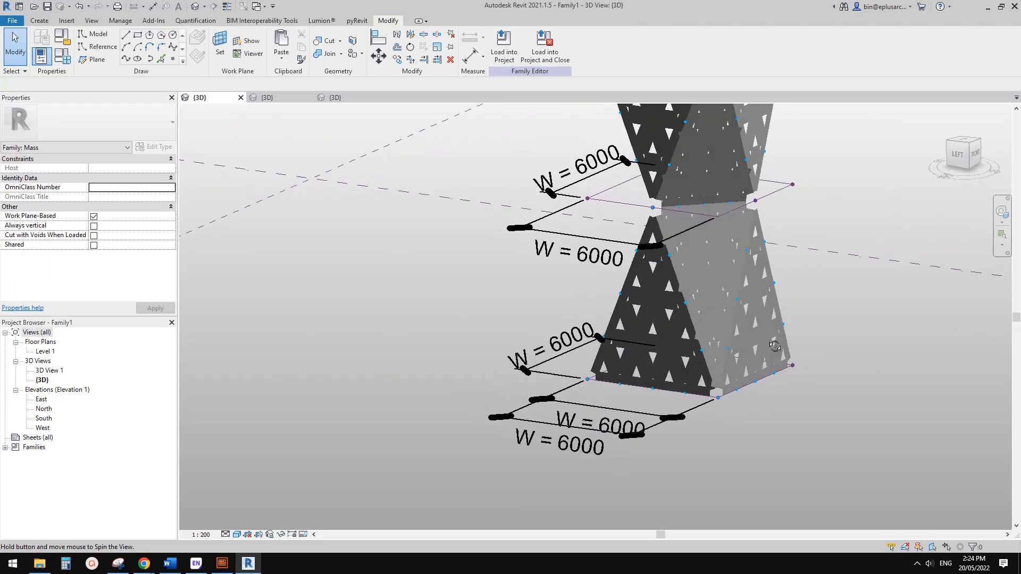
shift+middle_drag(702, 292, 775, 255)
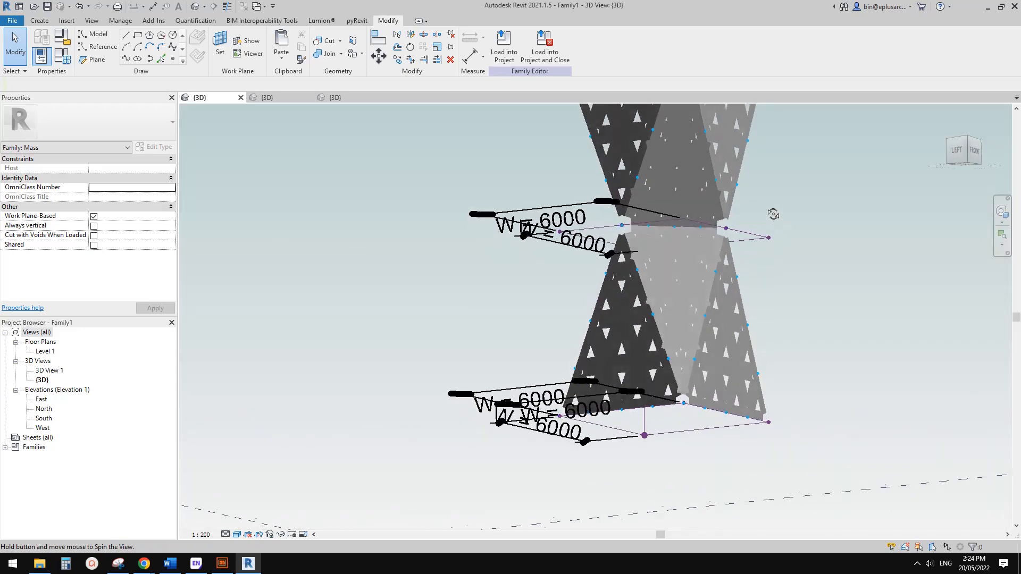
shift+middle_drag(737, 220, 681, 287)
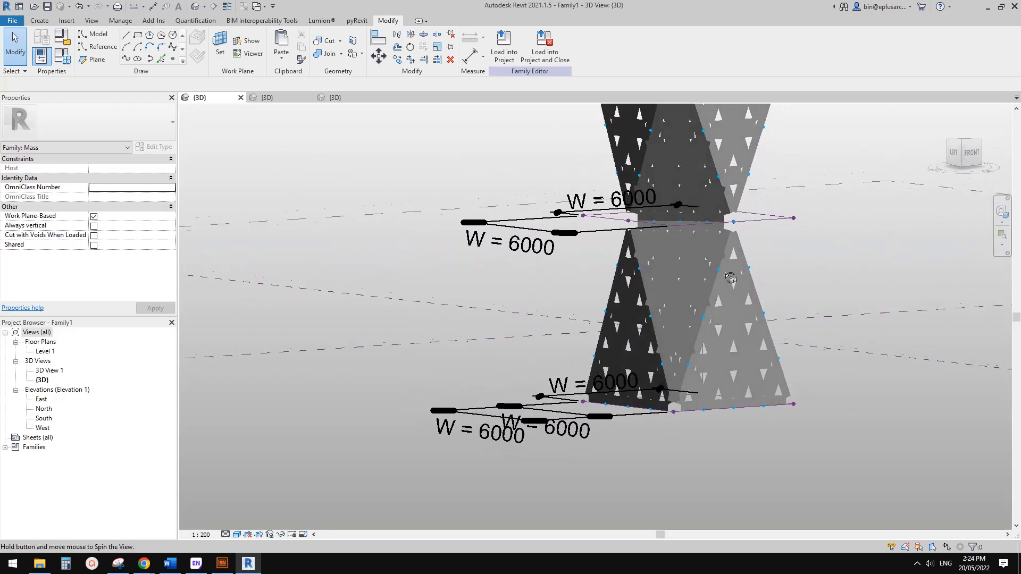
shift+middle_drag(852, 299, 759, 362)
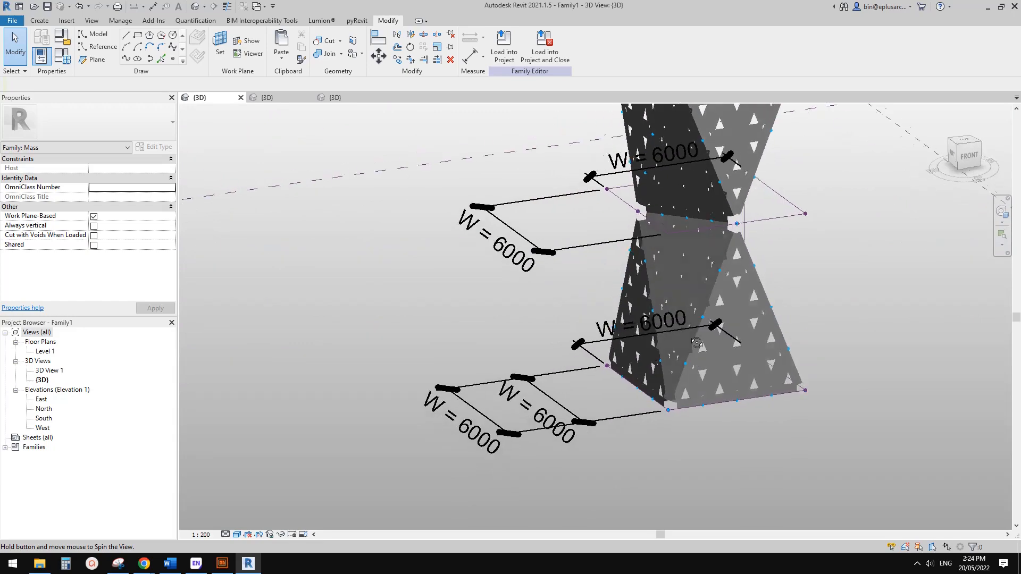
shift+middle_drag(632, 315, 721, 312)
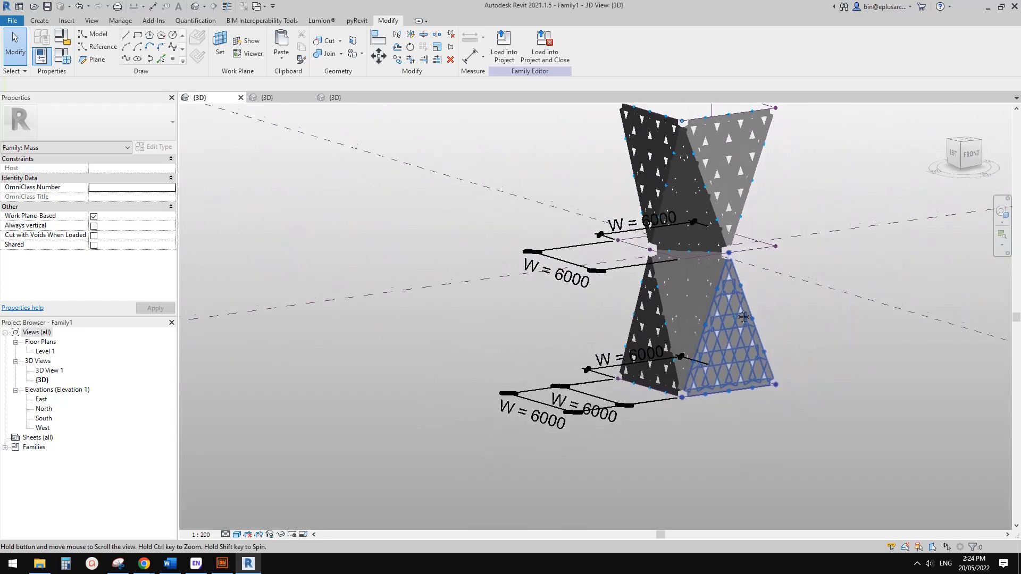
scroll(677, 246, up, 6)
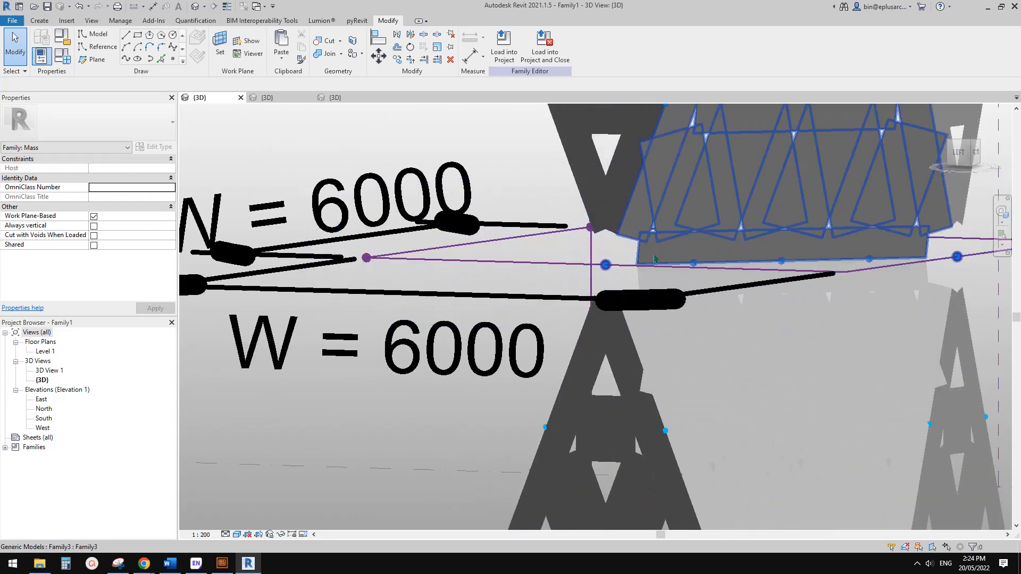
click(654, 258)
scroll(650, 243, down, 3)
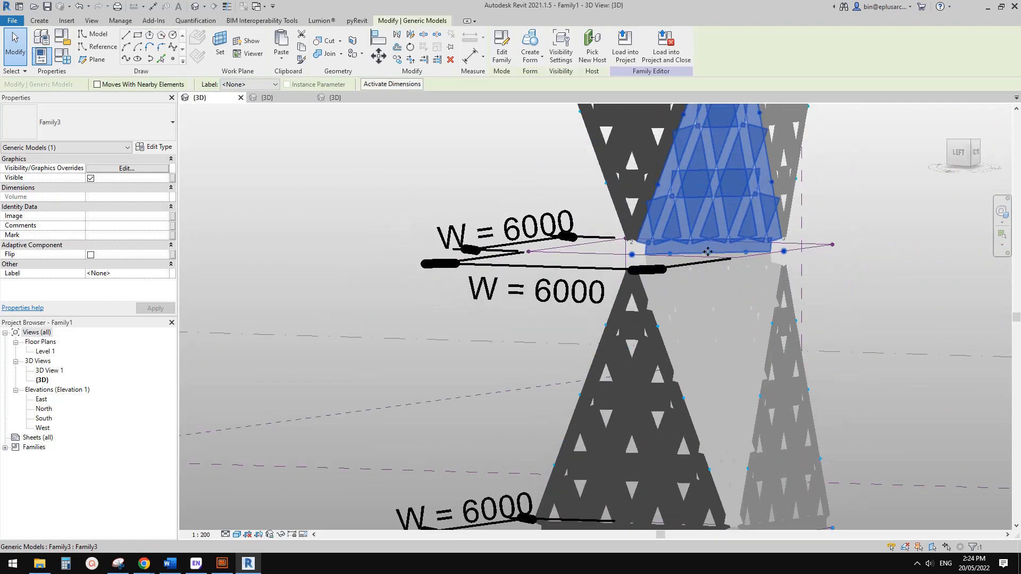
shift+middle_drag(707, 251, 650, 315)
scroll(778, 249, down, 1)
click(689, 258)
scroll(586, 225, up, 1)
middle_drag(586, 226, 576, 232)
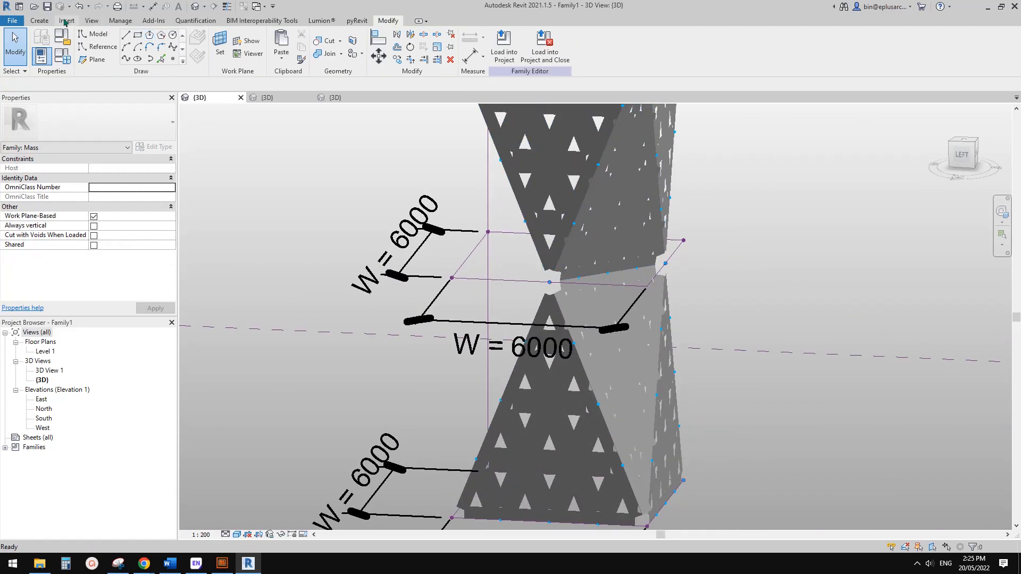
Open the recent family 20220519 as a reference.
click(34, 7)
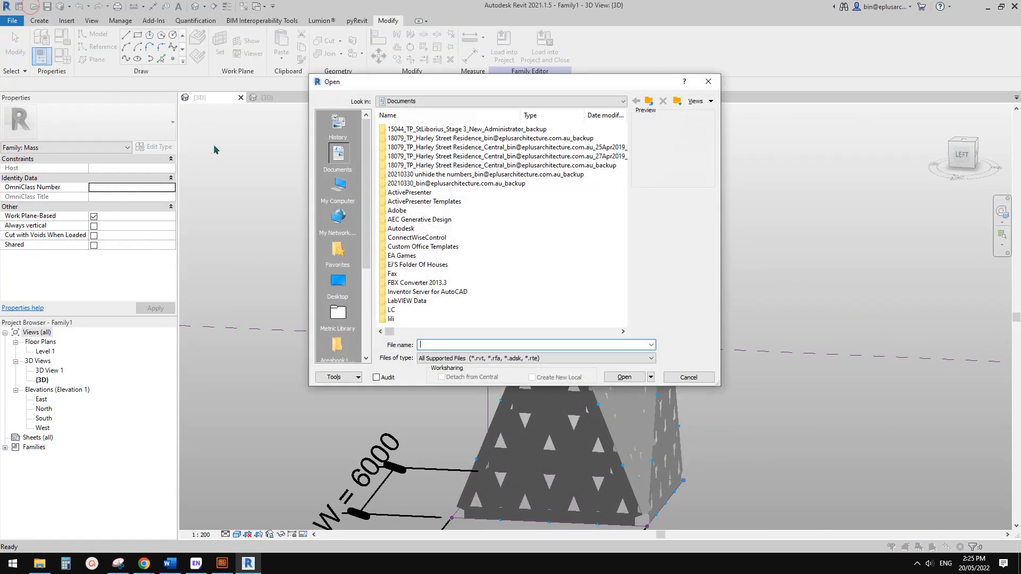
key(Escape)
click(19, 7)
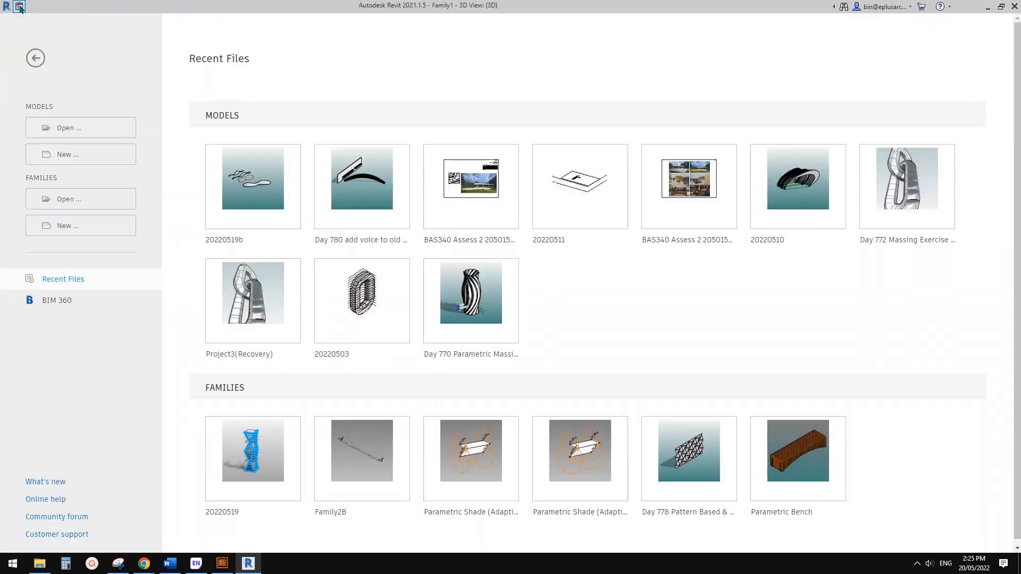
click(272, 459)
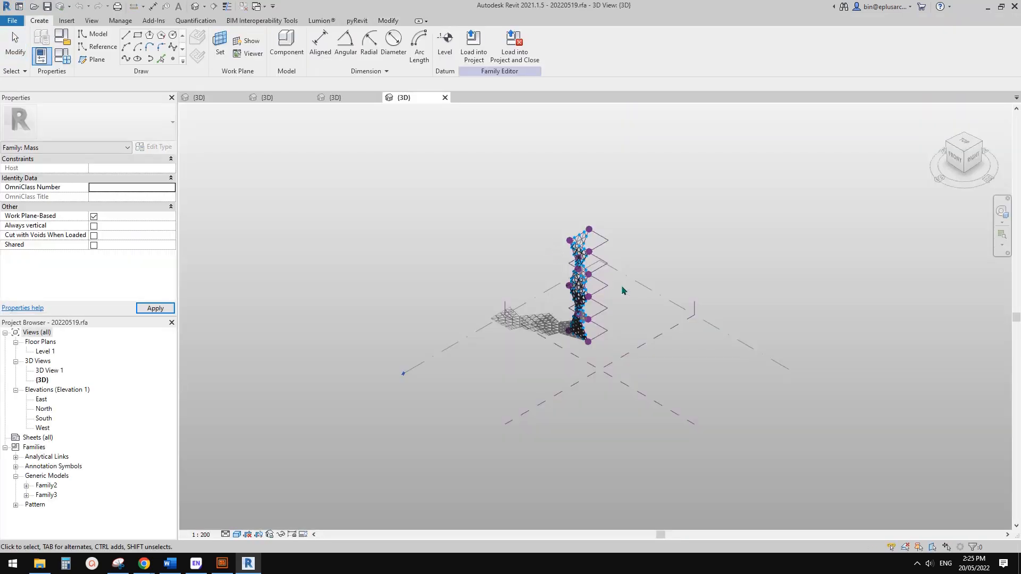
Examine the lowest lattice panel's properties and corner joints in the reference tower, and close that family.
scroll(612, 286, up, 8)
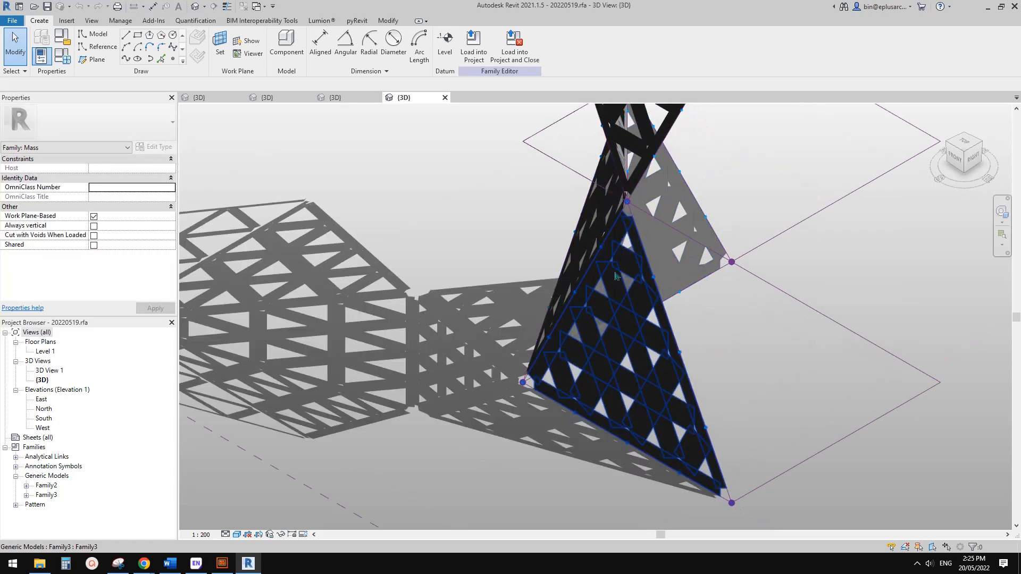
click(614, 282)
shift+middle_drag(614, 282, 638, 384)
scroll(506, 491, up, 3)
middle_drag(507, 490, 574, 360)
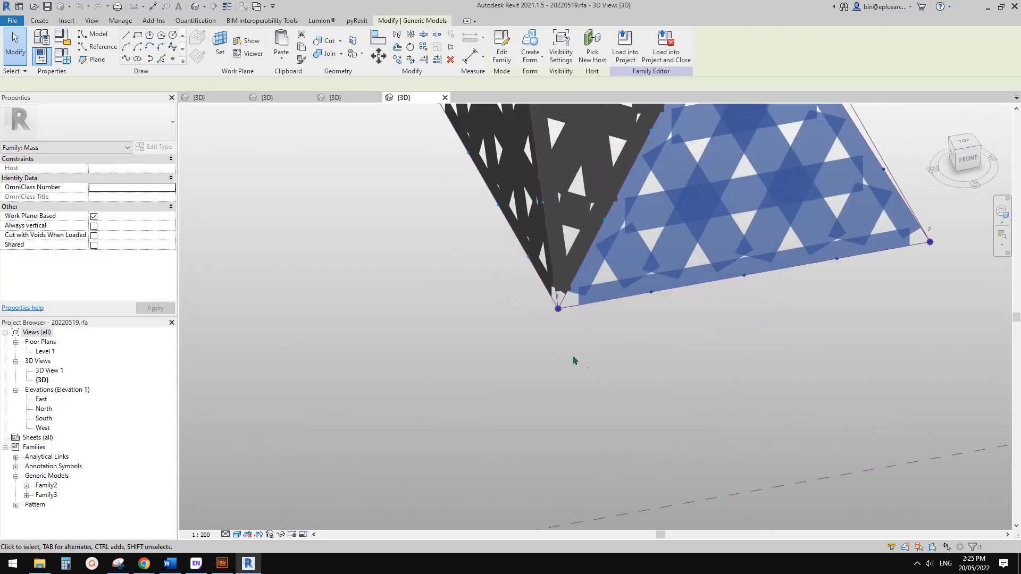
scroll(576, 357, up, 2)
scroll(605, 309, down, 2)
middle_drag(605, 309, 542, 444)
scroll(551, 407, down, 1)
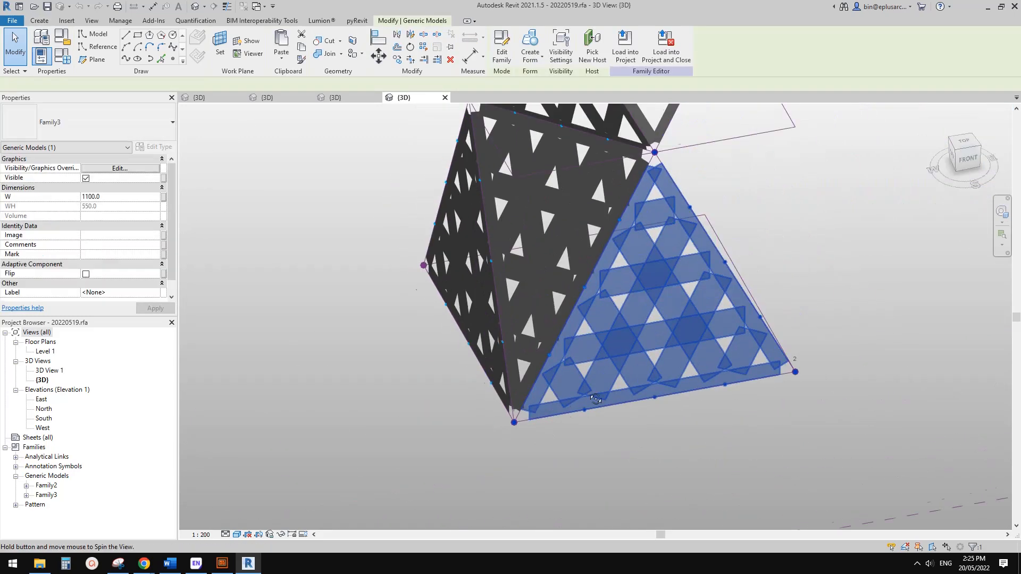
shift+middle_drag(551, 402, 707, 431)
scroll(577, 380, down, 1)
click(385, 129)
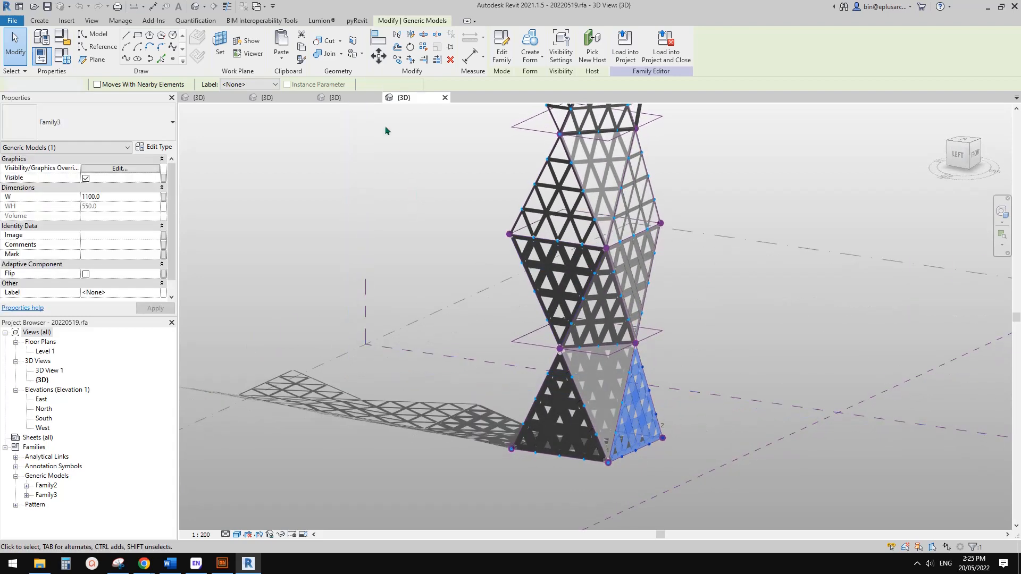
click(446, 97)
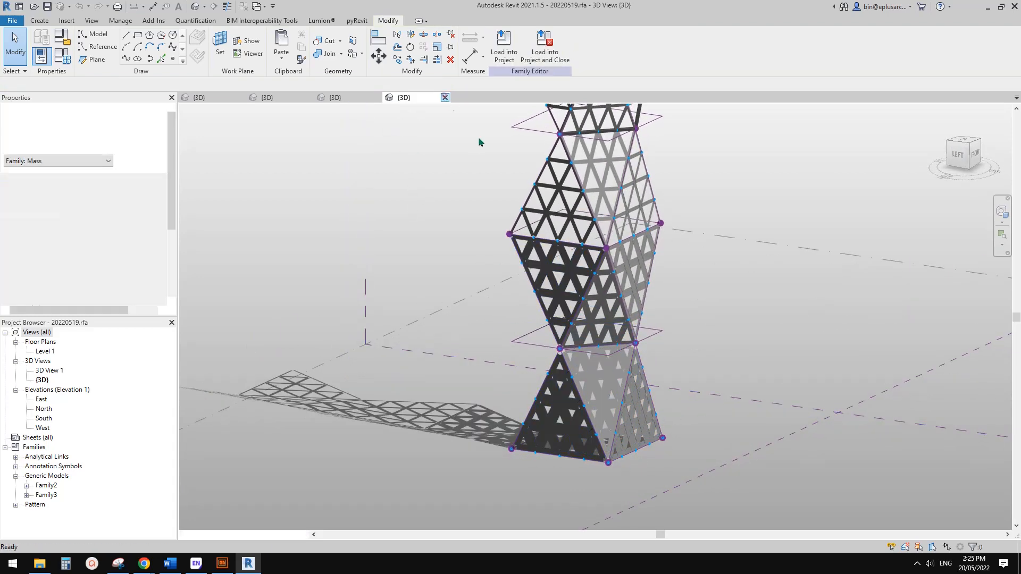
Inspect the lower panels of the Family1 tower from several angles and zoom levels.
scroll(535, 312, down, 2)
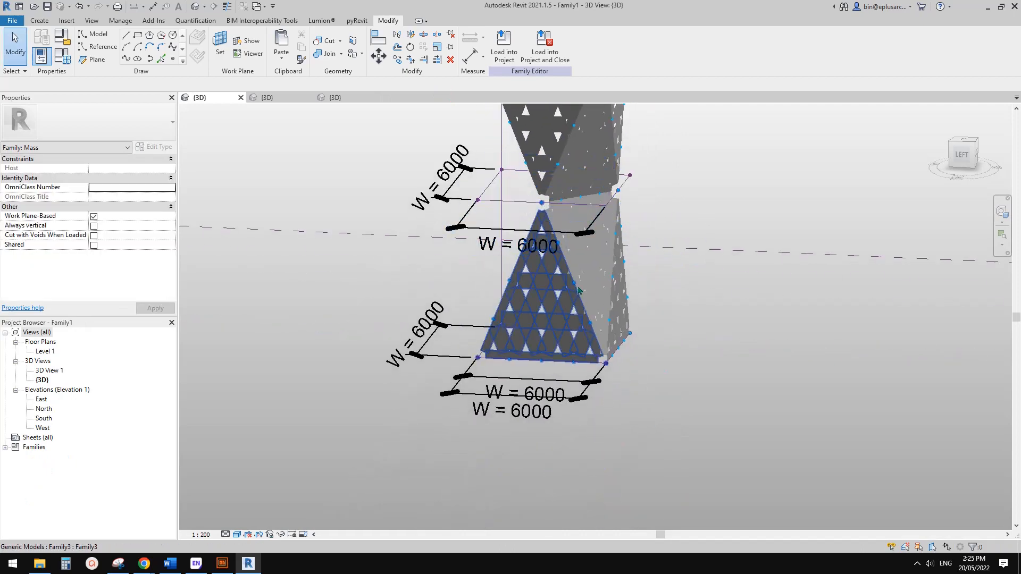
shift+middle_drag(537, 313, 500, 319)
scroll(563, 319, up, 2)
scroll(601, 333, down, 1)
mouse_move(636, 329)
shift+middle_down()
mouse_move(590, 330)
mouse_move(535, 288)
mouse_move(631, 290)
mouse_move(597, 275)
mouse_move(643, 312)
shift+middle_up()
click(602, 333)
scroll(603, 332, down, 2)
scroll(615, 350, up, 4)
scroll(632, 319, down, 1)
click(340, 176)
scroll(615, 372, down, 1)
middle_drag(615, 372, 607, 292)
scroll(587, 383, down, 1)
scroll(585, 382, up, 1)
scroll(585, 381, up, 2)
shift+middle_drag(606, 291, 581, 302)
Check the type properties of the inverted Family3 panel in the tower's lowest tier for a width parameter.
click(580, 303)
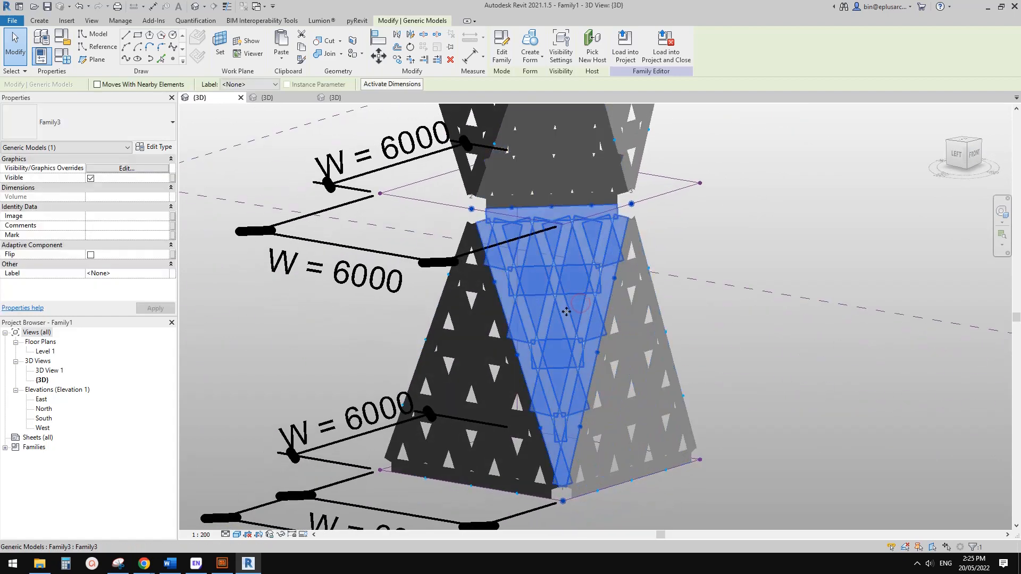
click(157, 147)
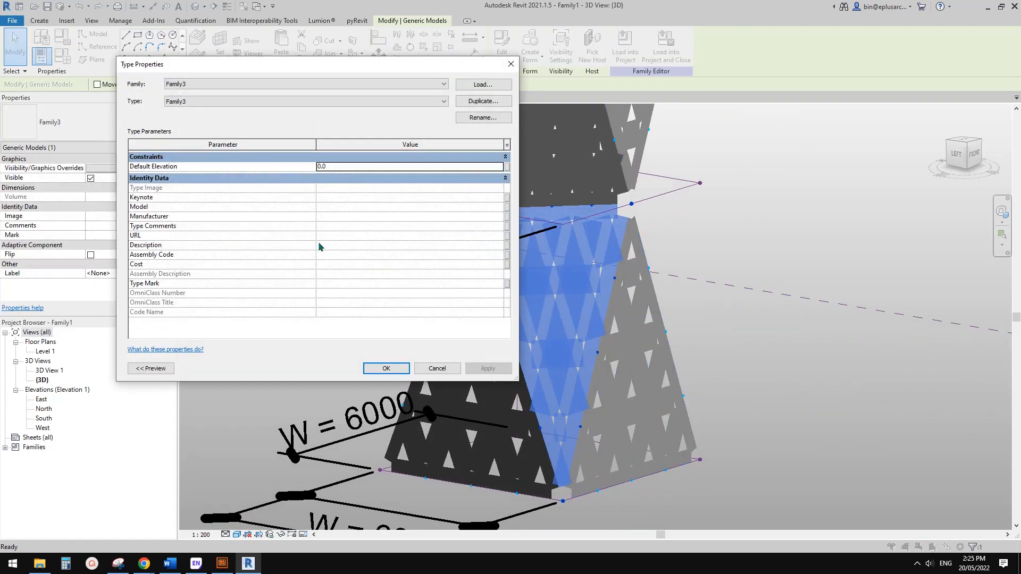
key(Escape)
key(Escape)
In Family3, associate the WH value of all middle frames and the three edge frames with a new instance parameter named W.
click(505, 239)
click(498, 57)
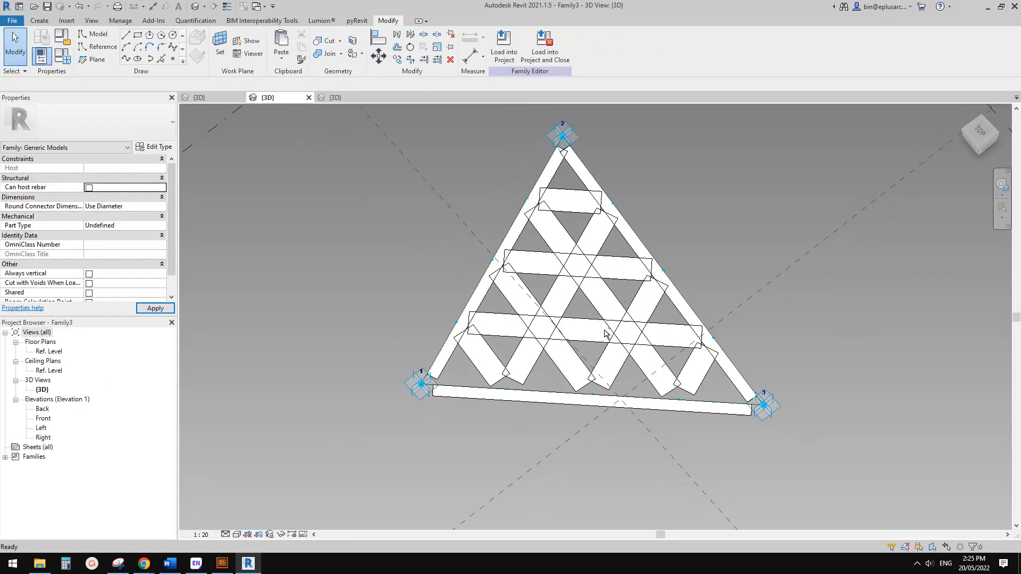
click(599, 304)
key(s)
key(a)
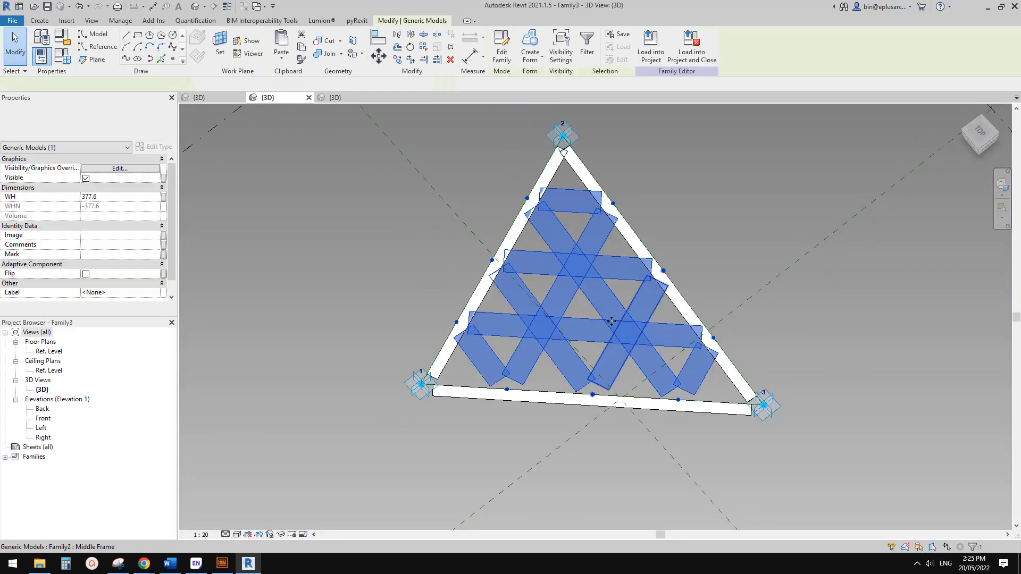
ctrl+click(519, 232)
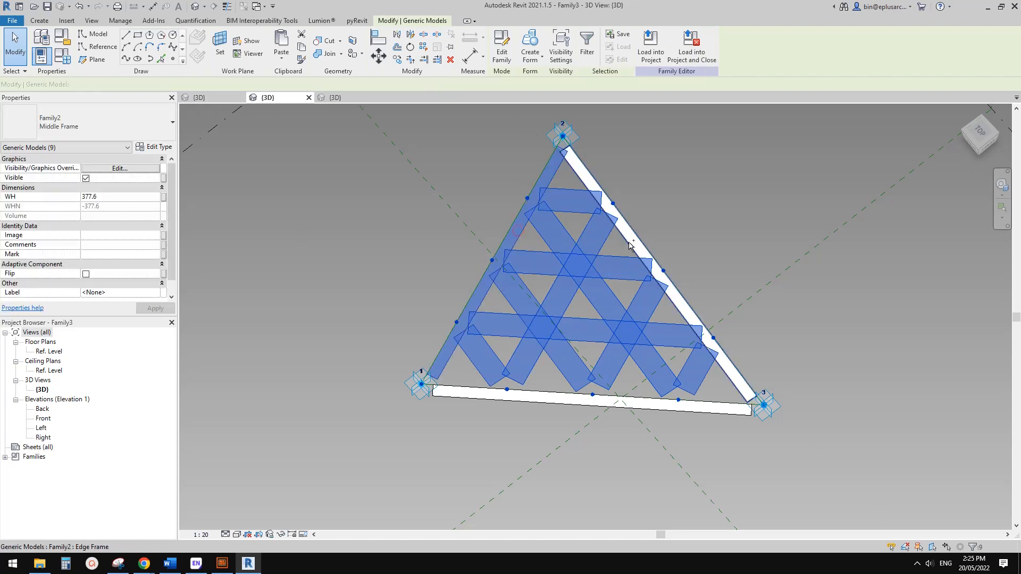
ctrl+click(632, 245)
ctrl+click(638, 403)
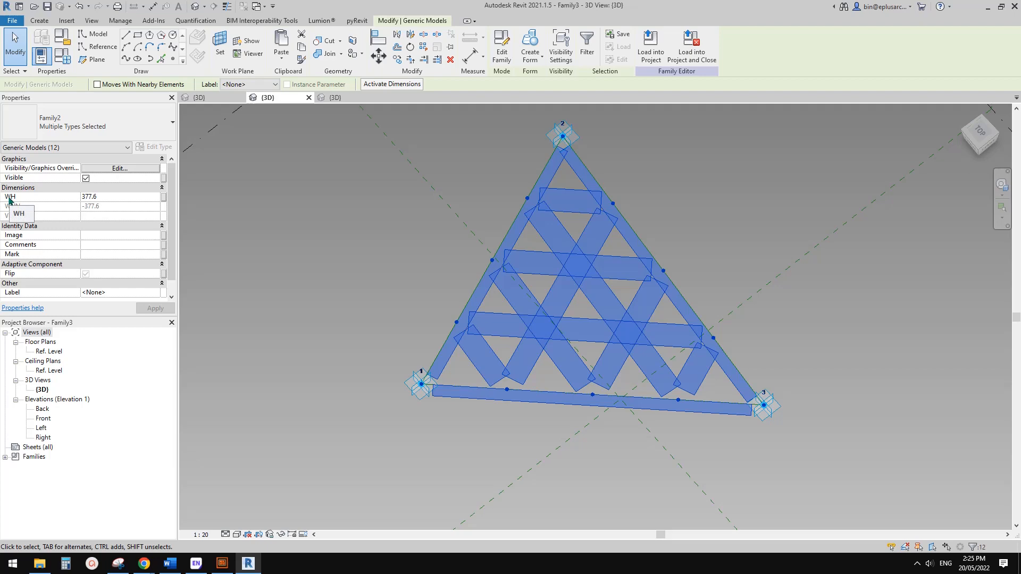
click(164, 197)
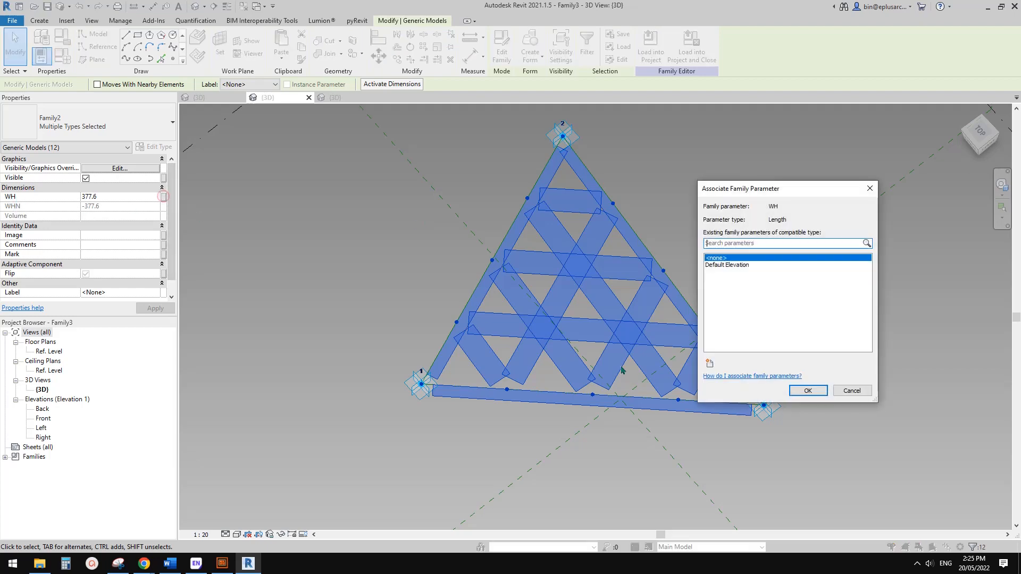
click(709, 363)
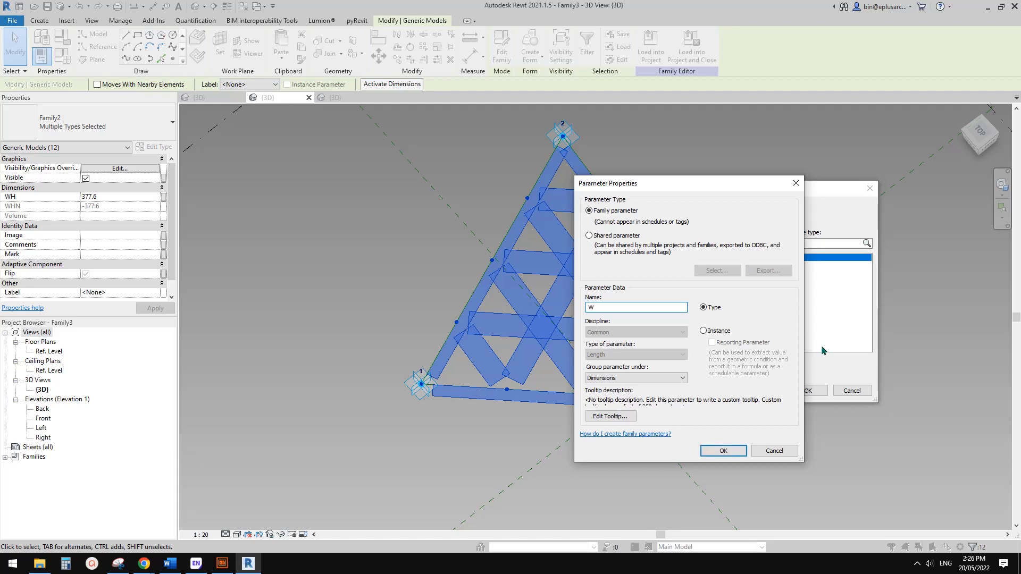
click(728, 451)
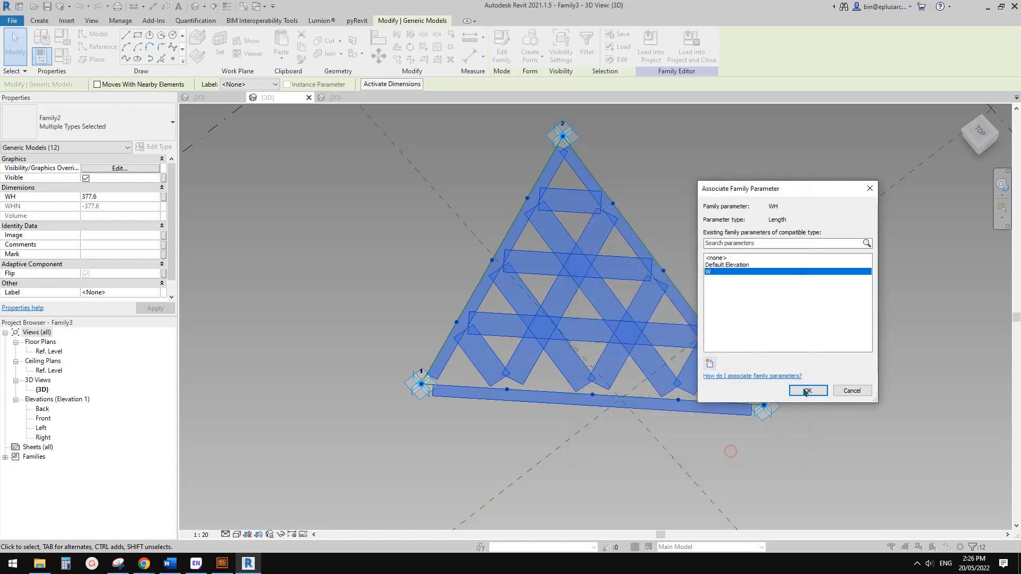
click(806, 390)
Reload Family3 into Family1, overwriting the existing version.
click(648, 51)
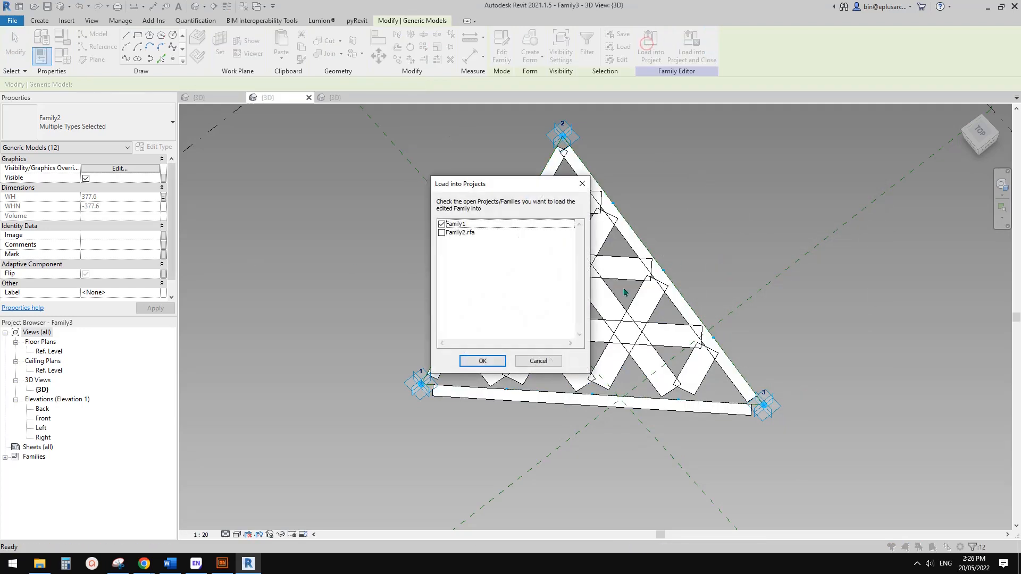
click(482, 361)
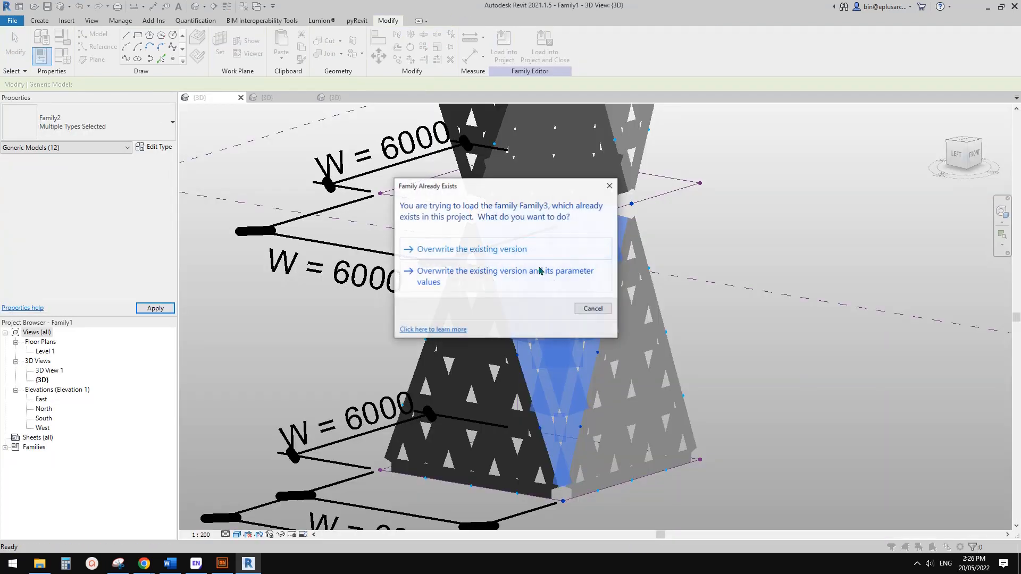
click(558, 258)
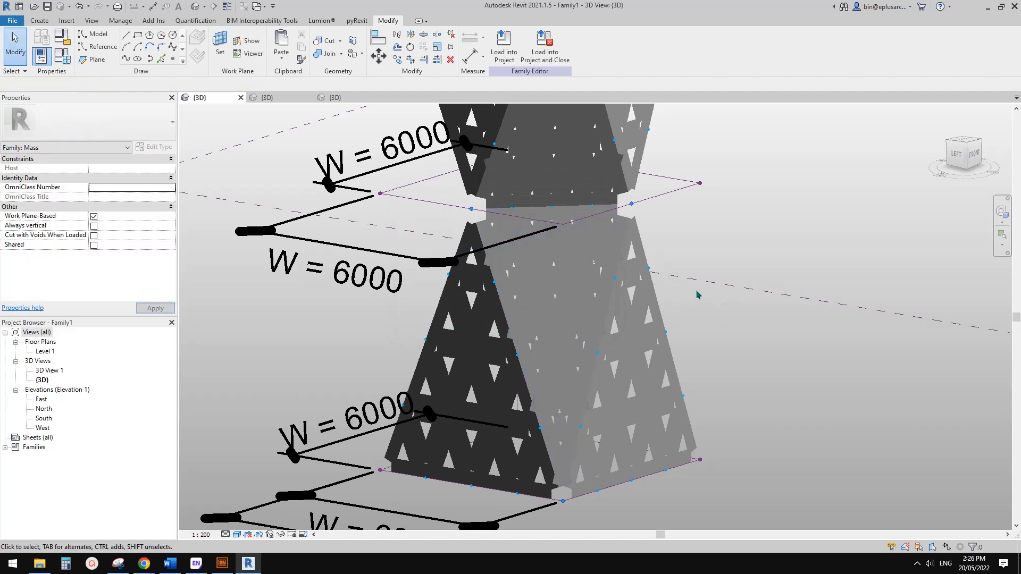
Set W to 200 for the inverted panel in the tower's lowest tier.
click(585, 296)
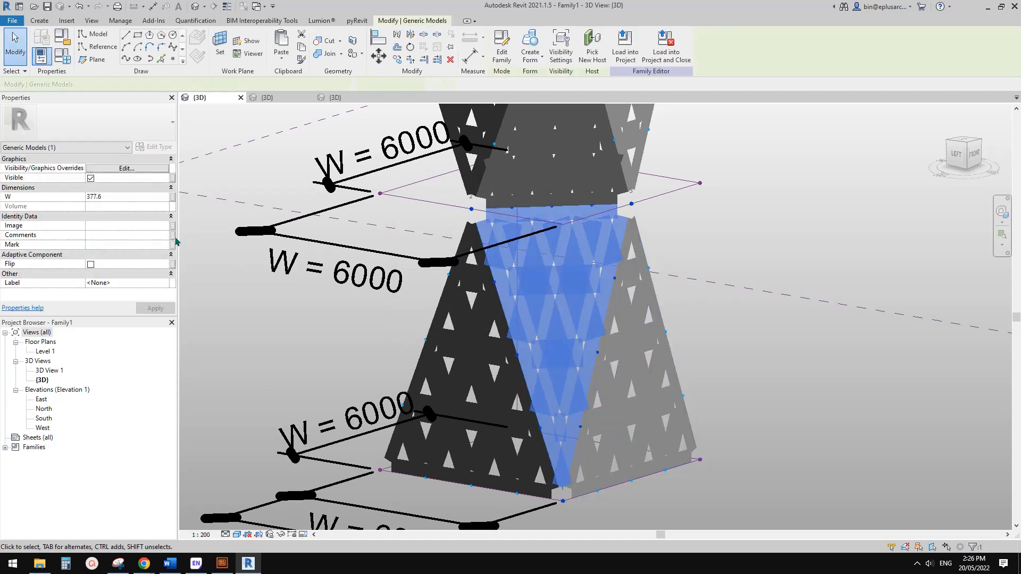
click(127, 198)
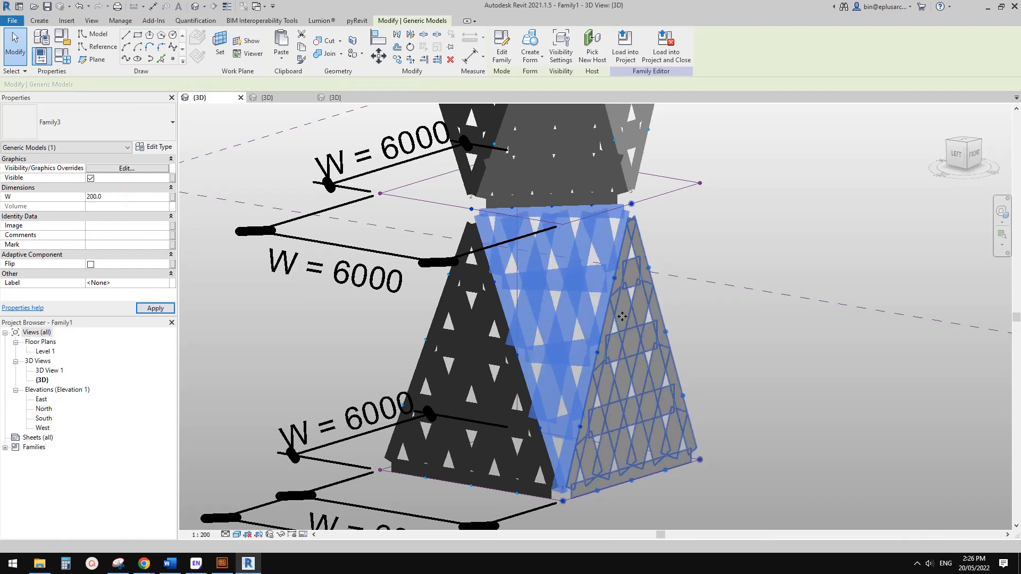
key(Escape)
Examine where the inverted panel's members meet the edge shared with the neighbouring upright panel.
scroll(601, 324, down, 2)
shift+middle_drag(660, 349, 631, 384)
scroll(641, 367, up, 1)
scroll(595, 370, up, 2)
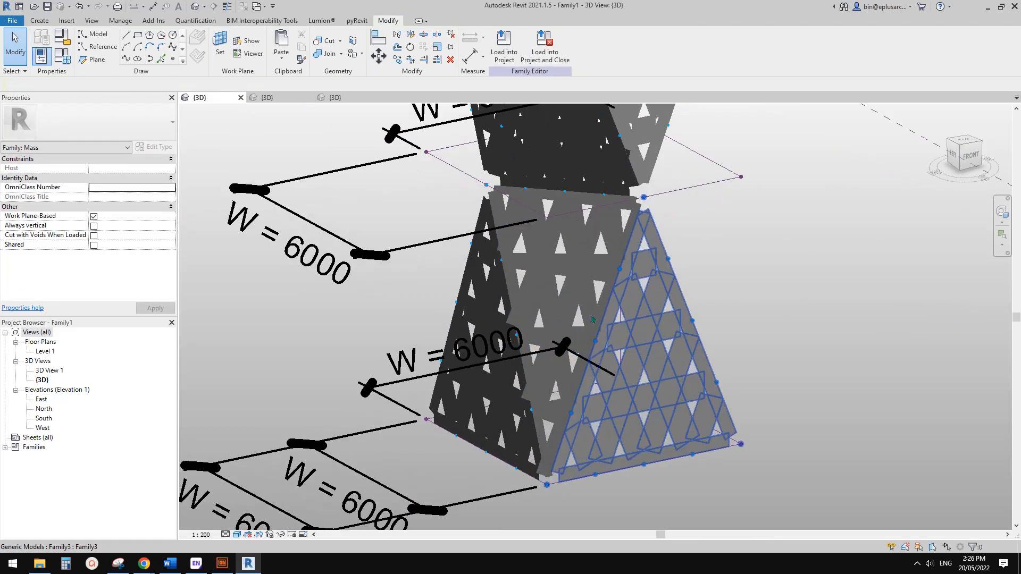
shift+middle_drag(473, 359, 508, 346)
scroll(508, 340, up, 6)
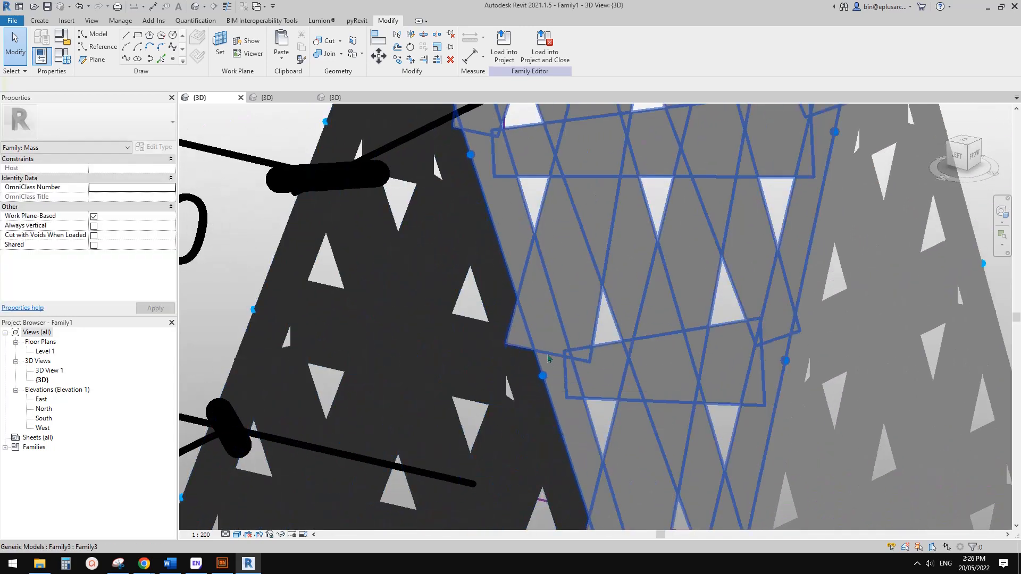
Open Family3 for editing from the inverted panel in the tower's lowest tier.
scroll(512, 346, down, 4)
shift+middle_drag(512, 345, 477, 362)
shift+middle_drag(588, 349, 621, 346)
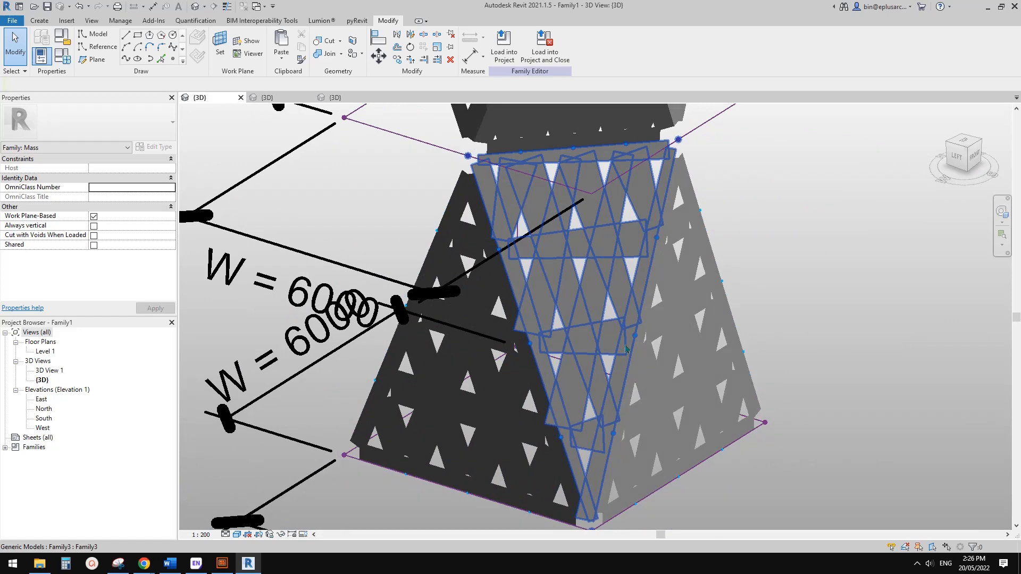
scroll(625, 348, up, 2)
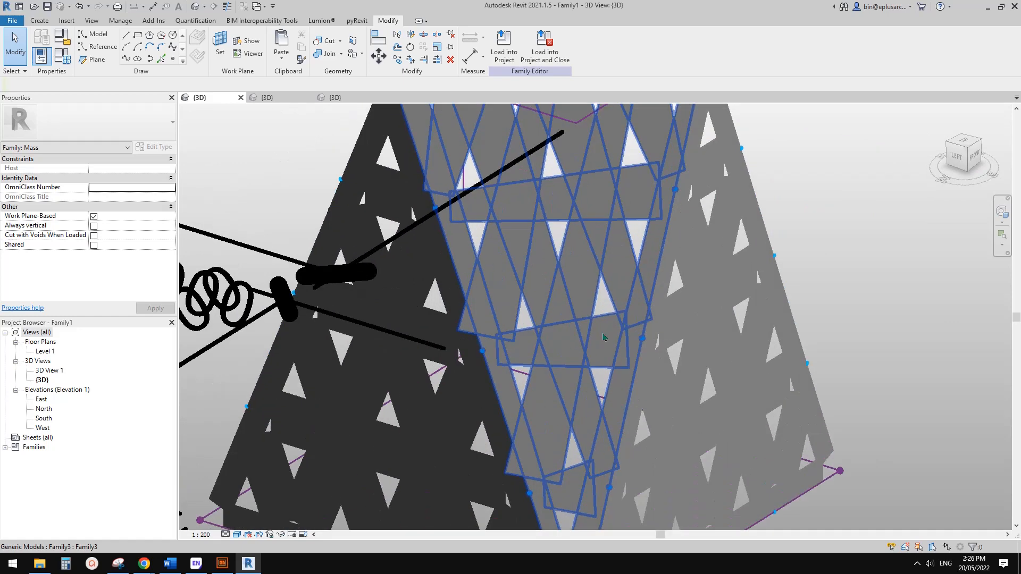
scroll(629, 347, down, 3)
click(534, 202)
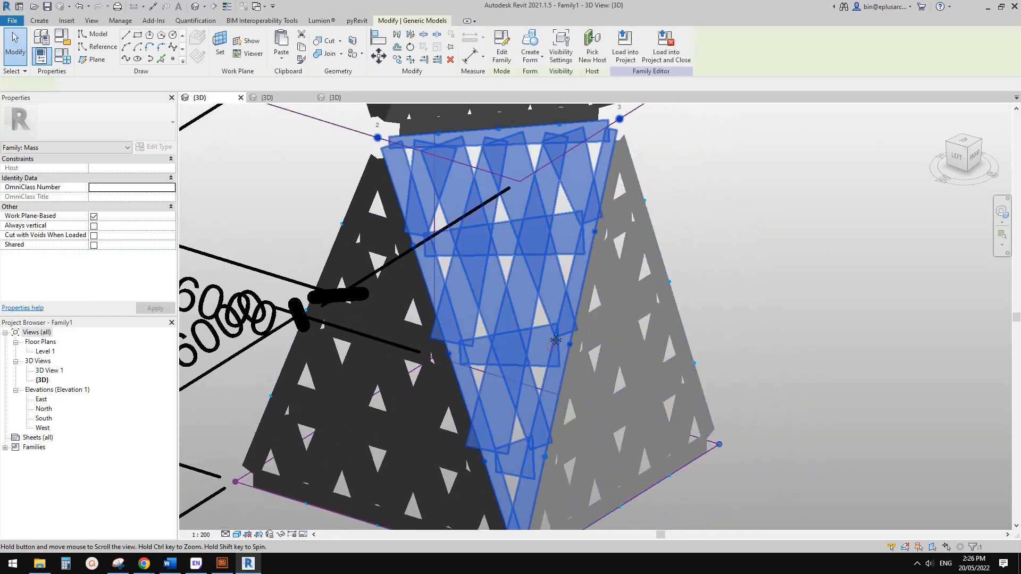
scroll(535, 201, up, 2)
double_click(535, 178)
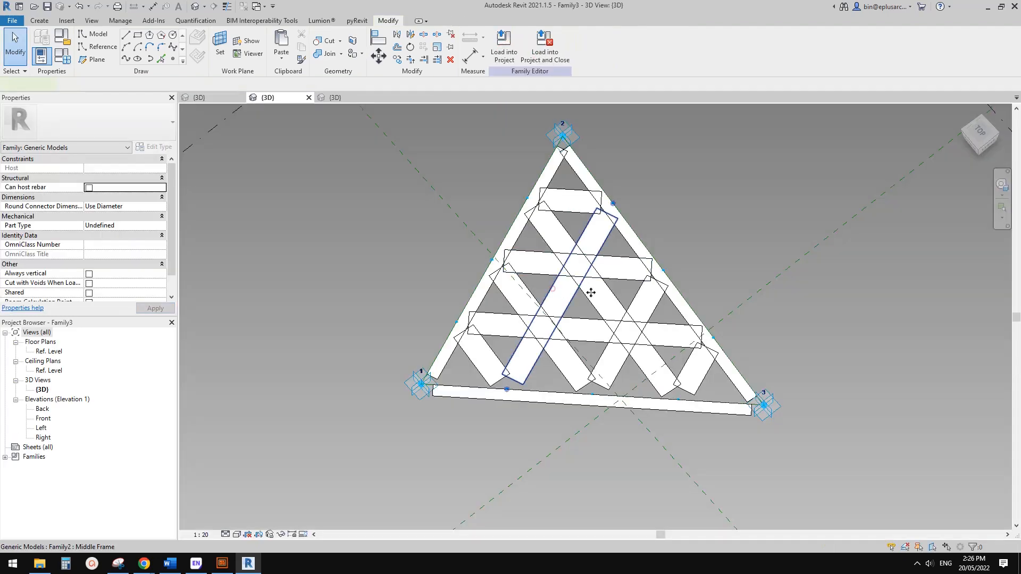
Open the nested Family2 for editing from one of Family3's middle frames.
click(552, 289)
middle_drag(591, 292, 574, 311)
scroll(574, 311, up, 2)
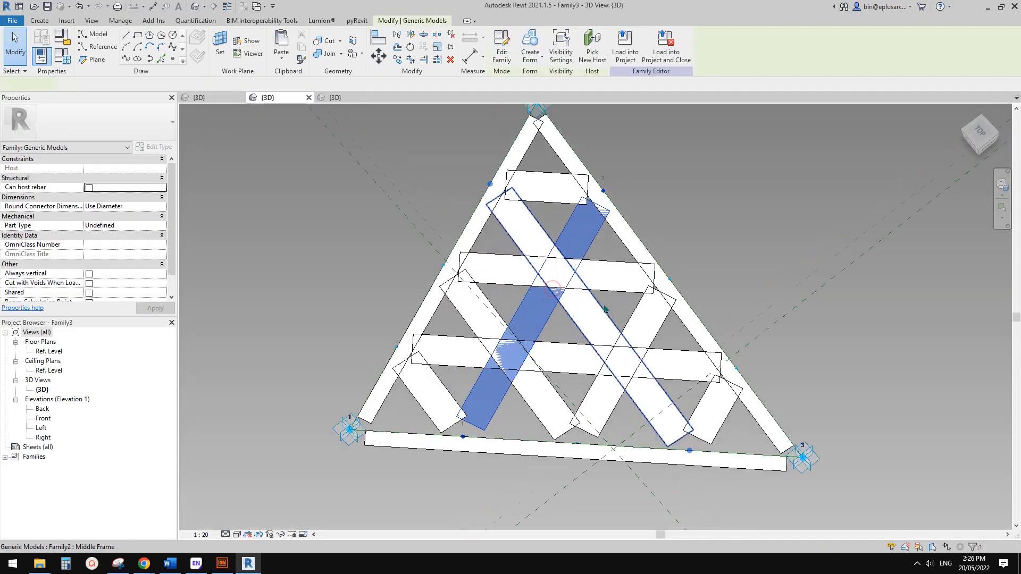
click(602, 285)
click(494, 55)
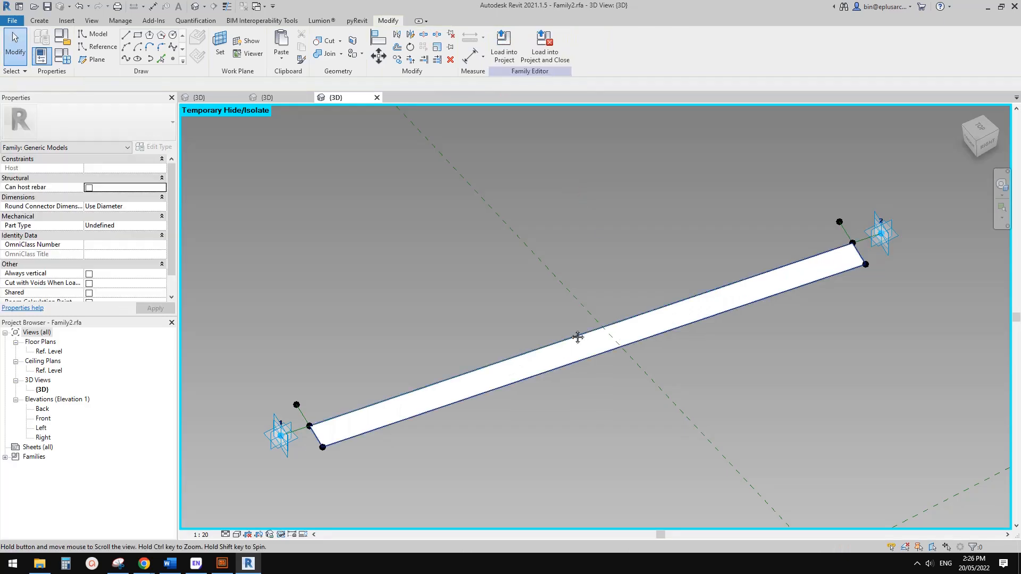
Set the WH parameter of Family2 to 200.
middle_drag(578, 337, 490, 257)
click(63, 56)
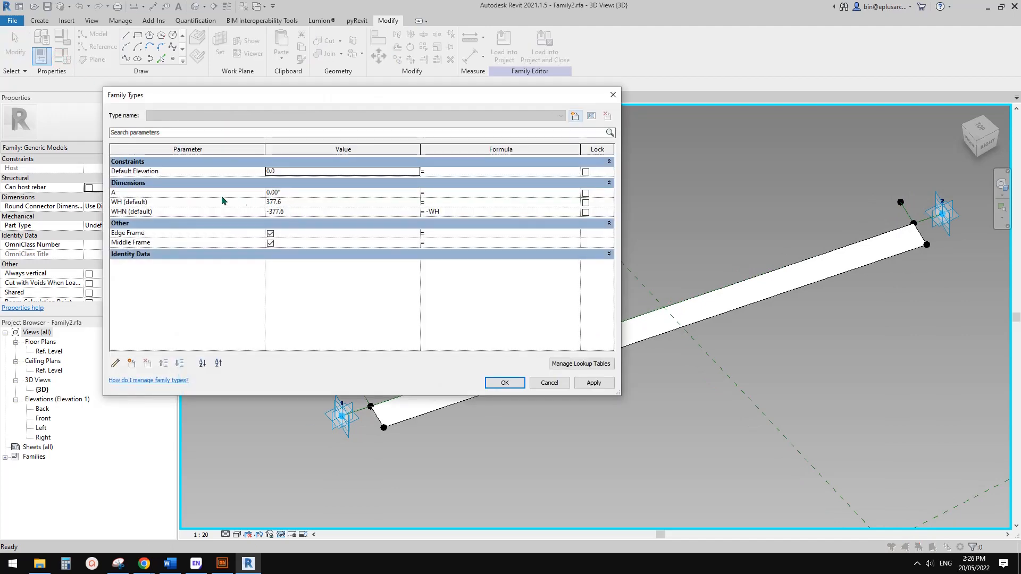
click(306, 202)
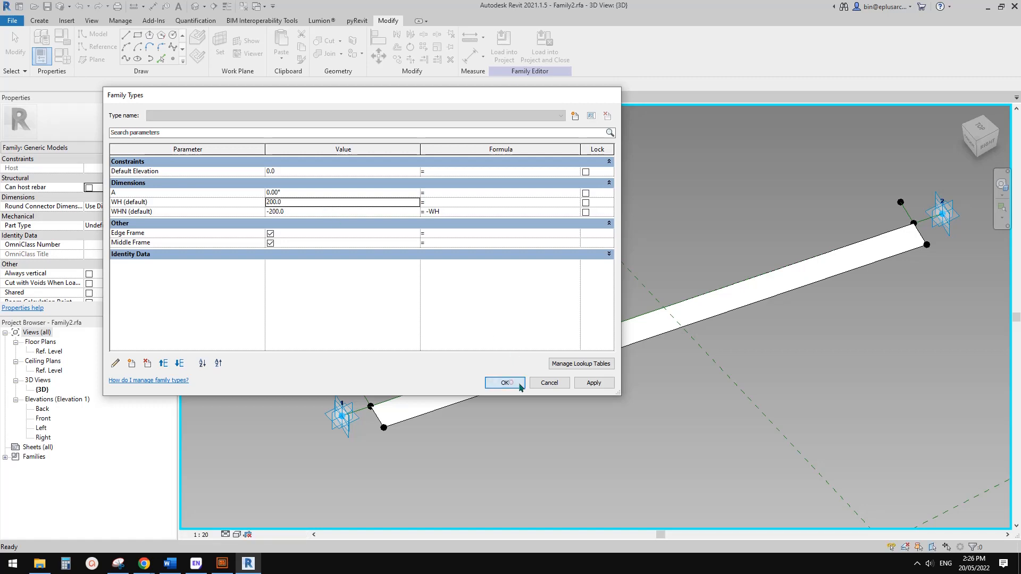
click(505, 383)
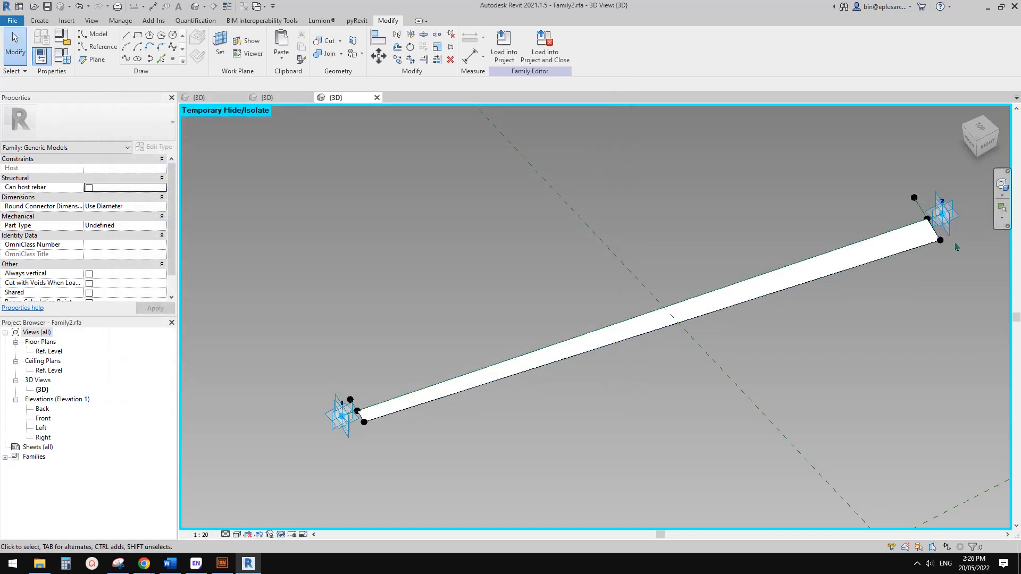
Move the member's end reference point away from adaptive point 2 along its host line, to a segment length of about 562.
scroll(989, 207, up, 3)
click(811, 239)
scroll(809, 237, up, 1)
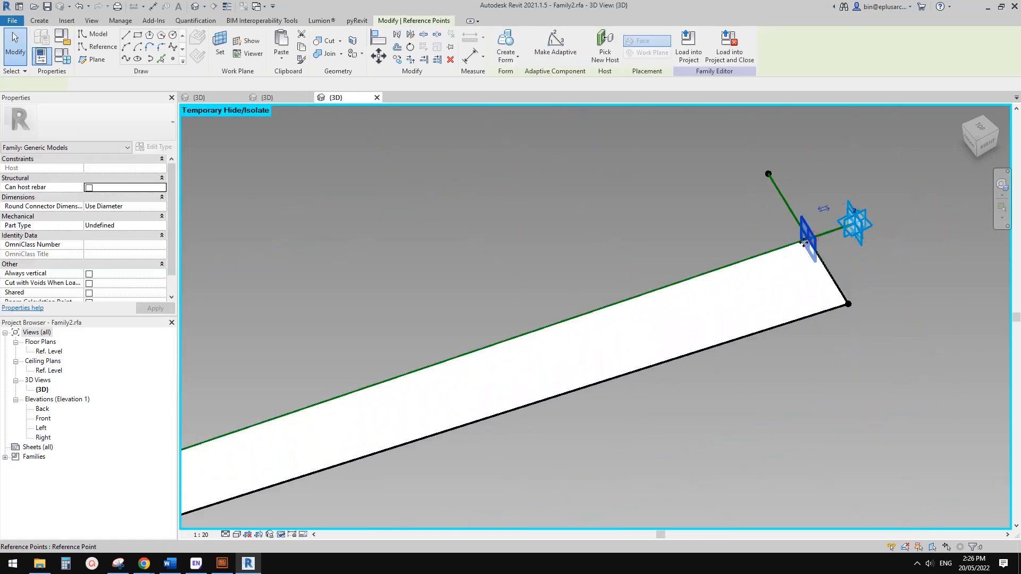
drag(726, 262, 725, 265)
click(779, 204)
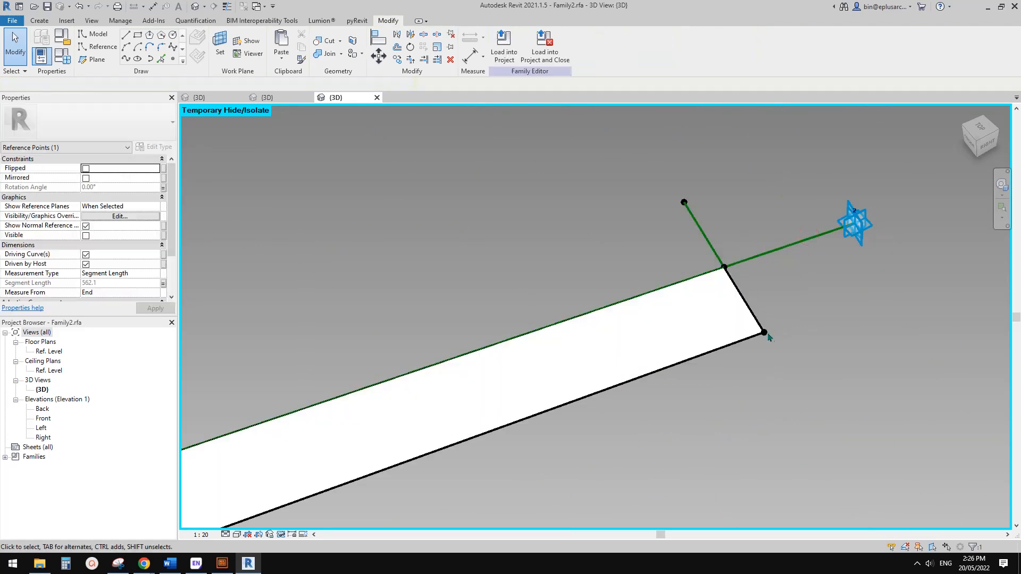
Associate the offset of the member's outer corner reference point near adaptive point 2 with parameter WHN.
click(764, 333)
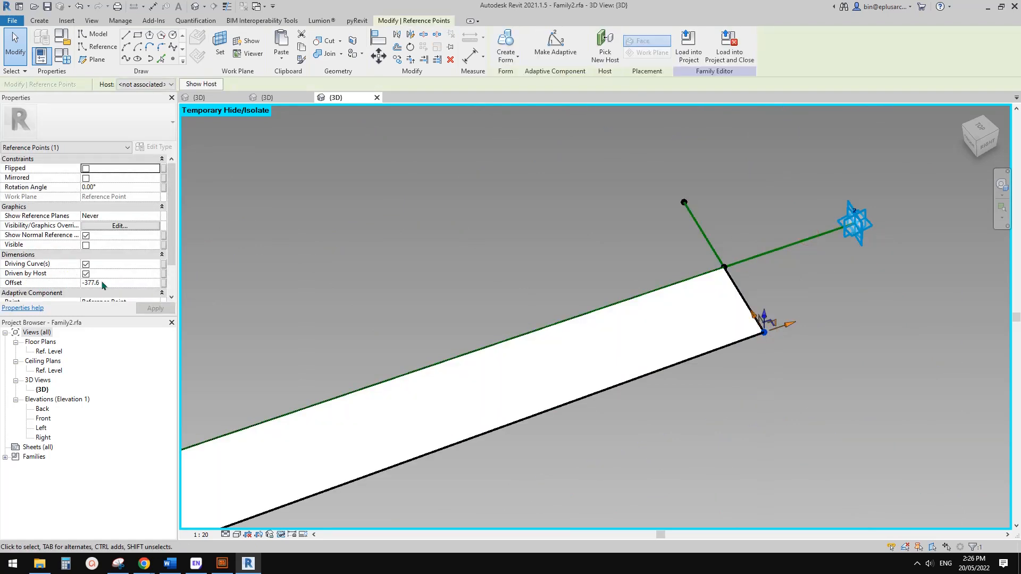
click(163, 283)
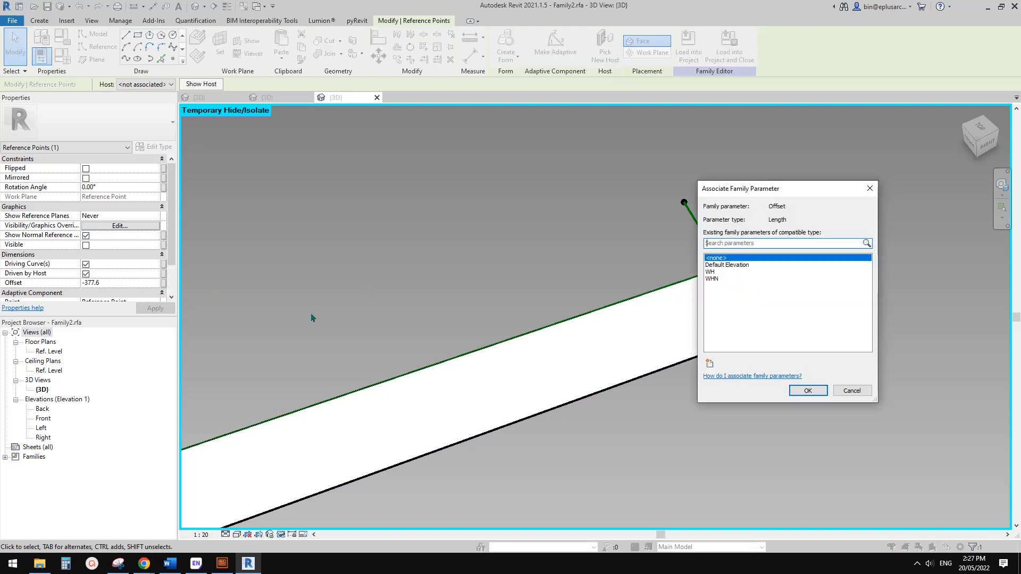
click(711, 279)
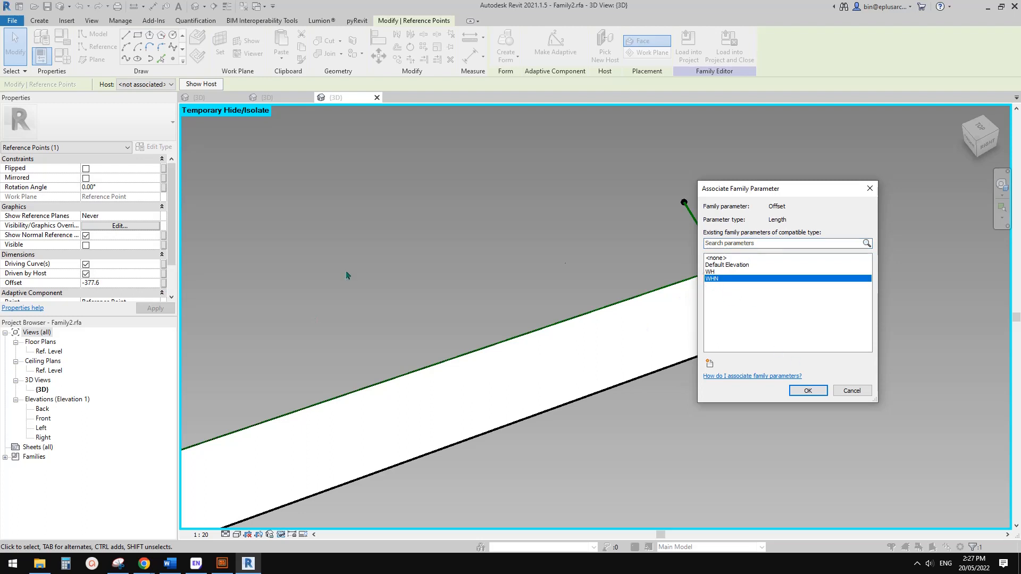
click(805, 390)
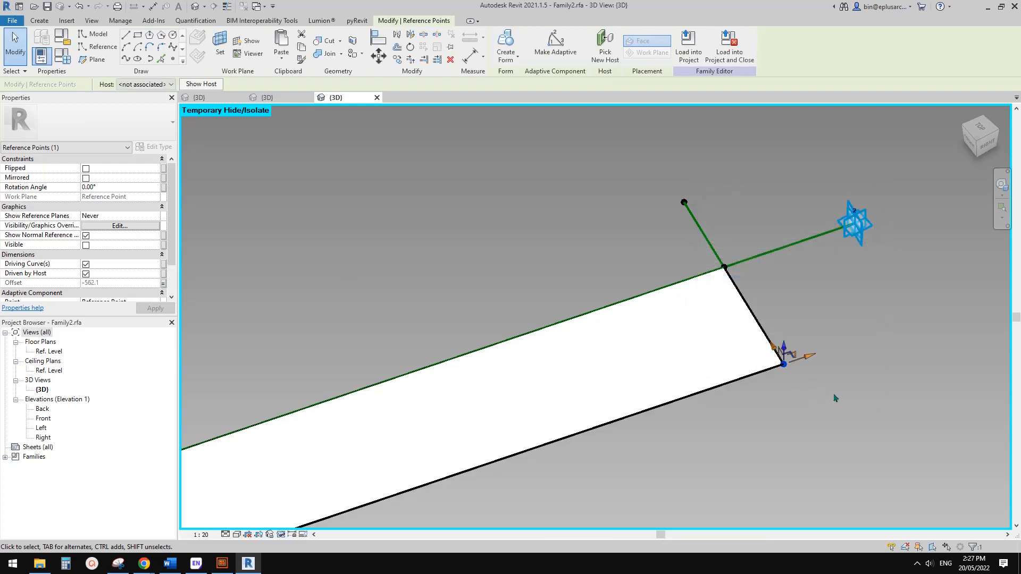
Check the WH and WHN values in Family2's family types.
scroll(598, 349, down, 3)
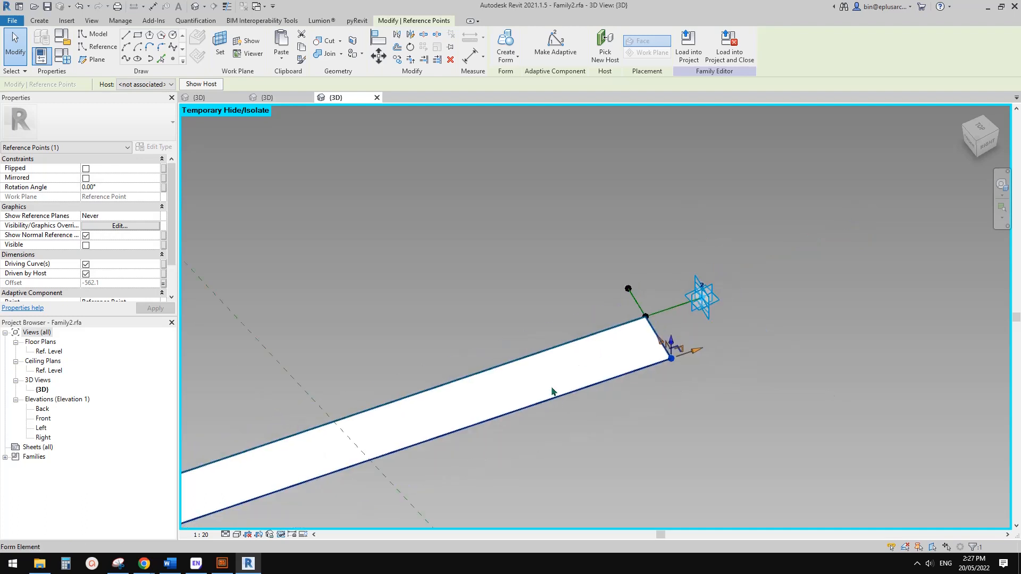
middle_drag(437, 415, 795, 307)
scroll(795, 306, down, 1)
middle_drag(804, 360, 904, 340)
click(64, 56)
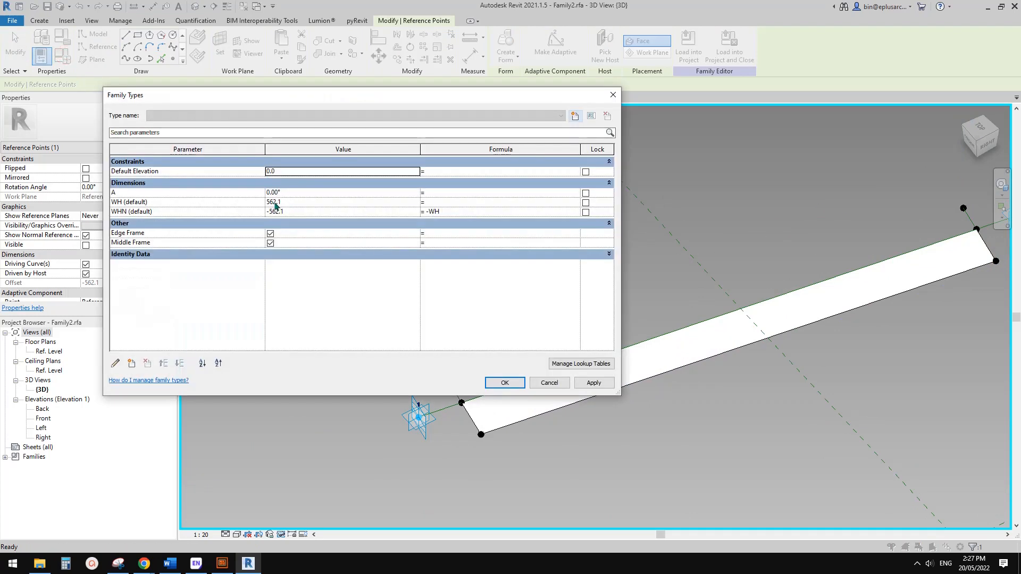
click(618, 93)
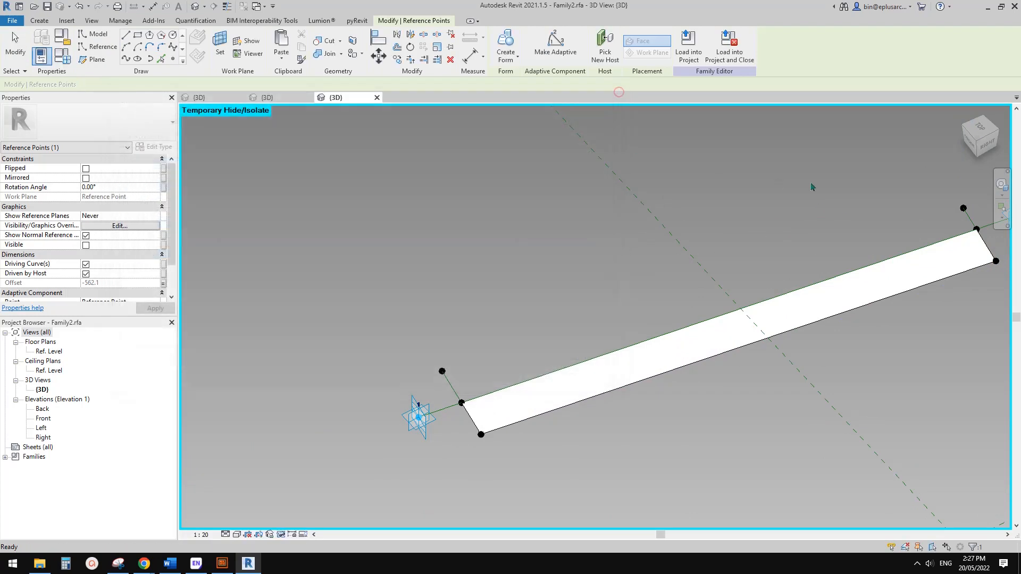
key(Escape)
Associate the offset of the opposite reference point near adaptive point 2, on the member's open side, with parameter WH.
middle_drag(995, 194, 776, 217)
scroll(776, 217, up, 2)
scroll(775, 220, up, 2)
drag(669, 223, 728, 263)
middle_drag(776, 267, 763, 262)
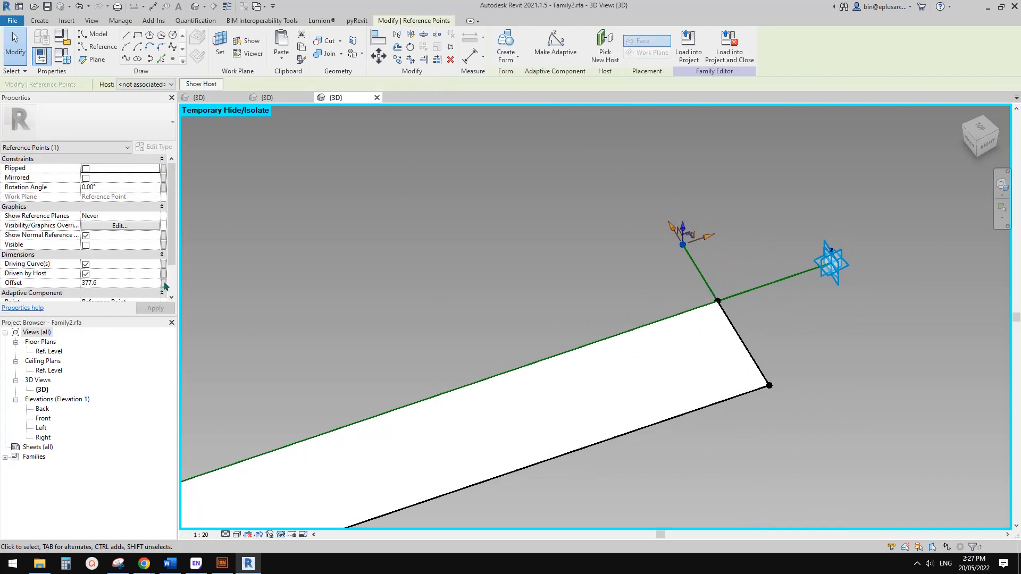
click(164, 283)
click(716, 272)
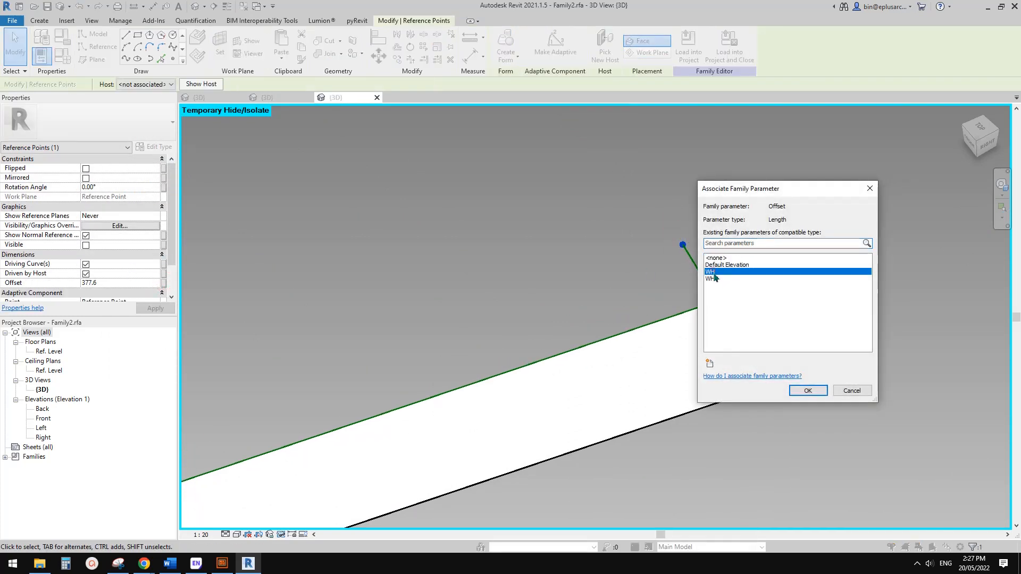
click(808, 391)
scroll(825, 373, down, 5)
middle_drag(727, 379, 722, 311)
click(701, 239)
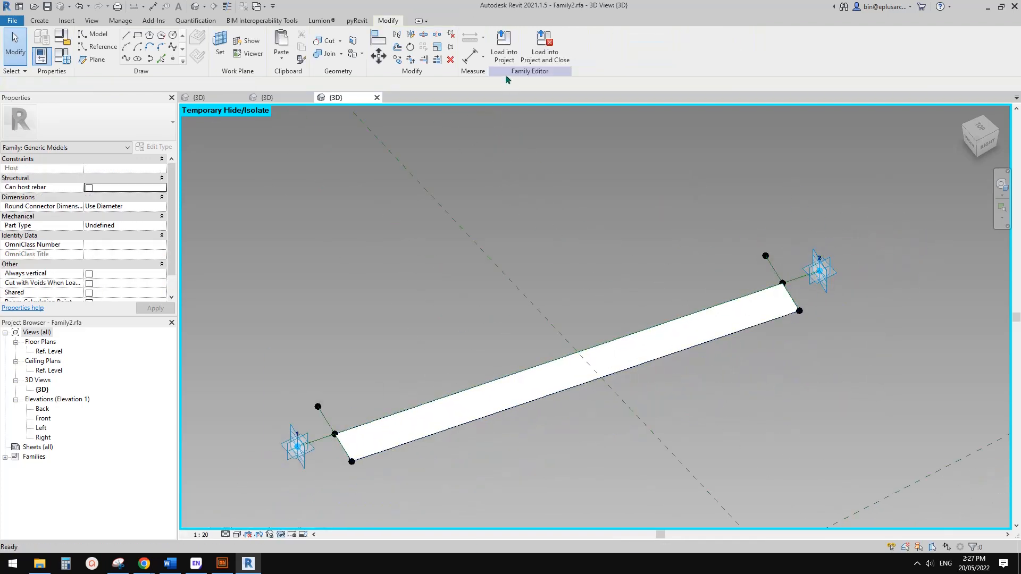
Load Family2 into Family3 only, overwriting the existing version.
click(503, 46)
click(440, 232)
click(441, 224)
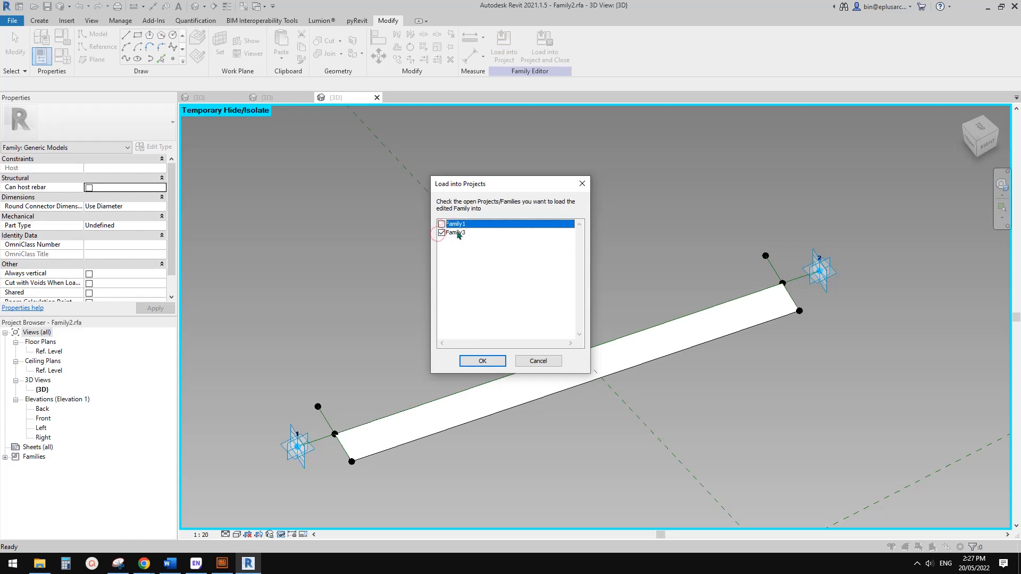
click(483, 361)
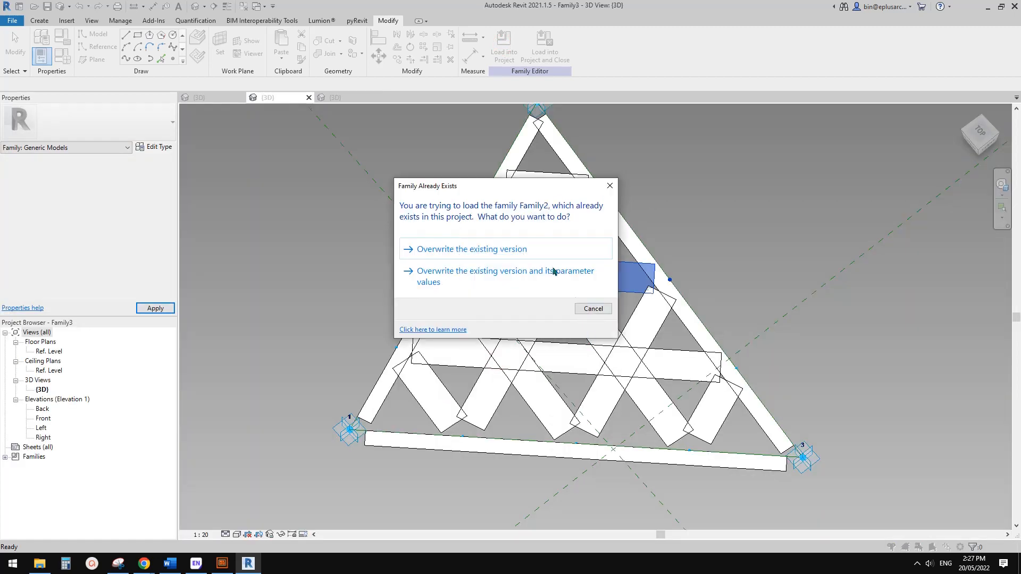
click(507, 247)
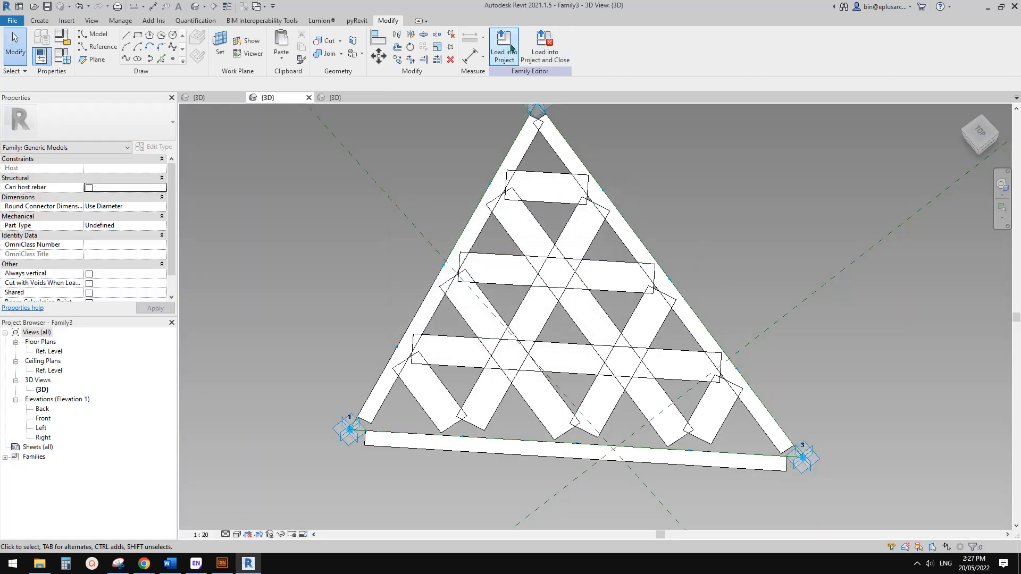
Reload the updated Family3 into Family1, overwriting the existing version.
click(509, 43)
click(441, 224)
click(483, 361)
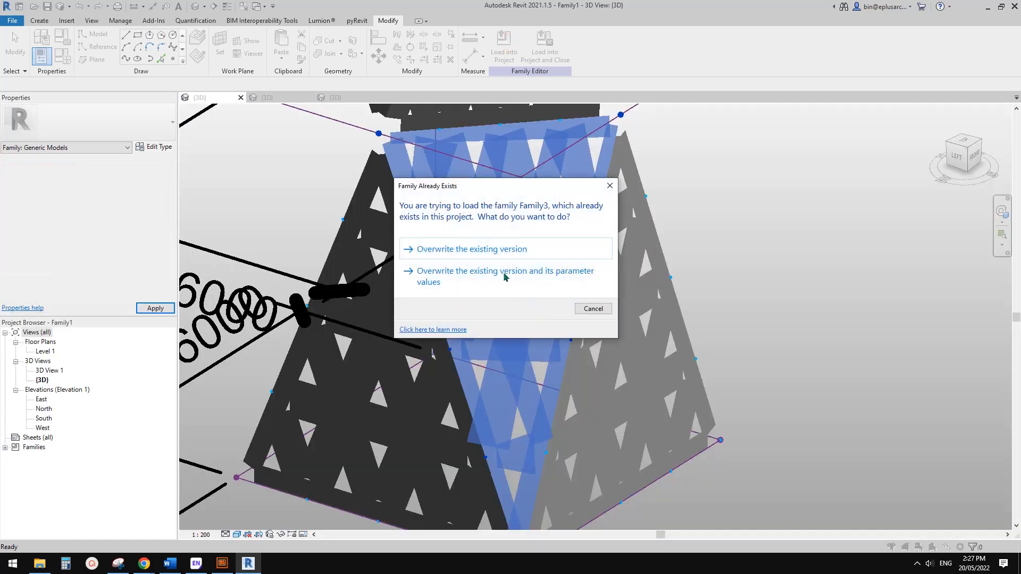
click(503, 270)
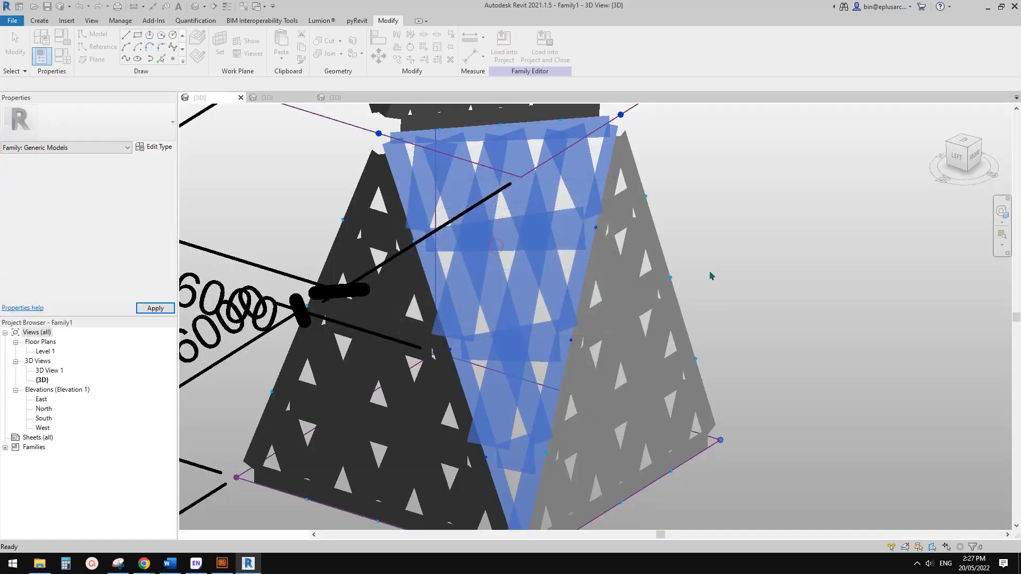
Compare the W values of the lowest tier's inverted and upright panels, and set W to 300 for the inverted one.
scroll(522, 353, down, 2)
middle_drag(527, 360, 642, 306)
shift+middle_drag(709, 339, 710, 307)
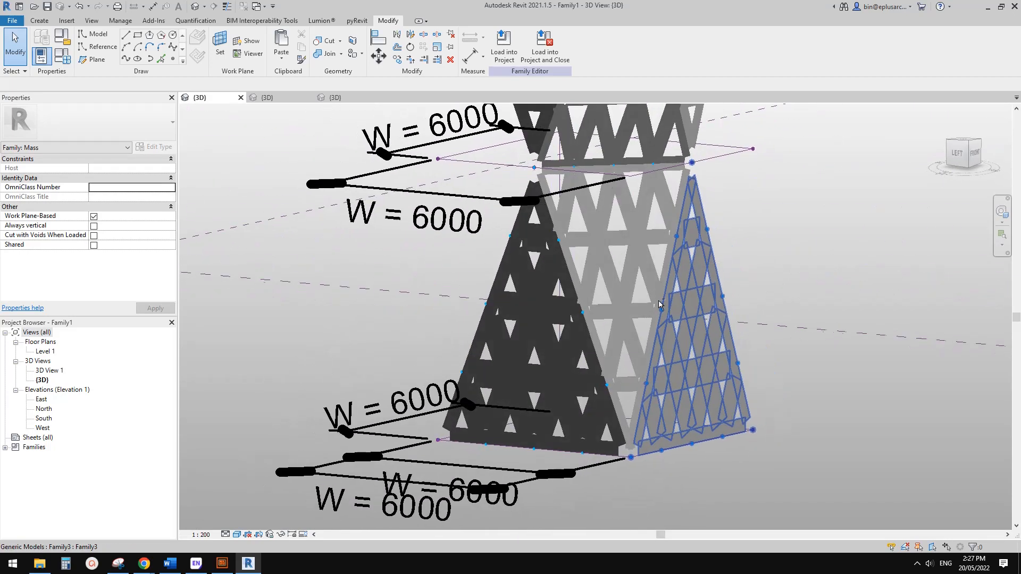
scroll(633, 340, up, 2)
click(631, 344)
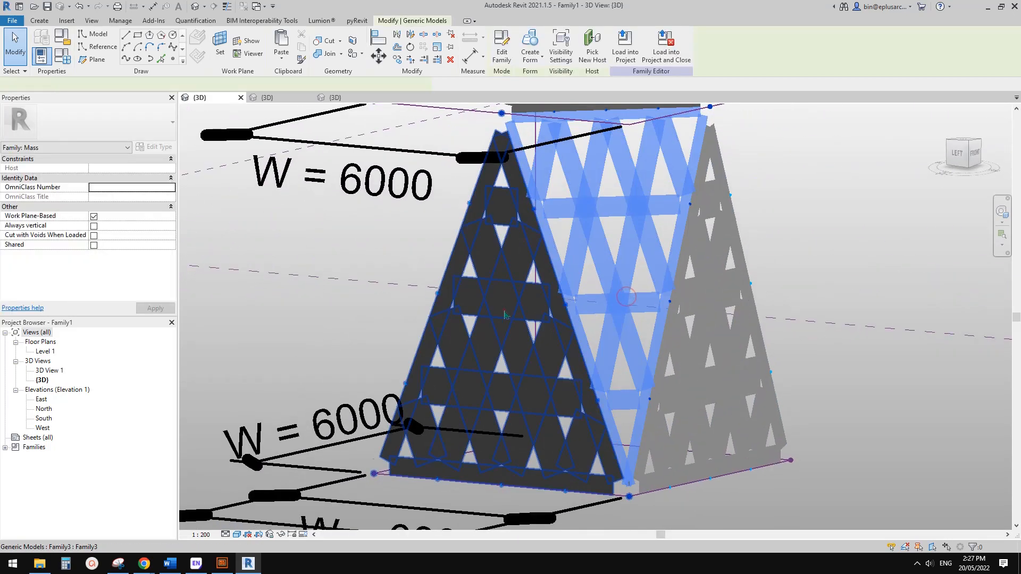
click(504, 312)
click(600, 294)
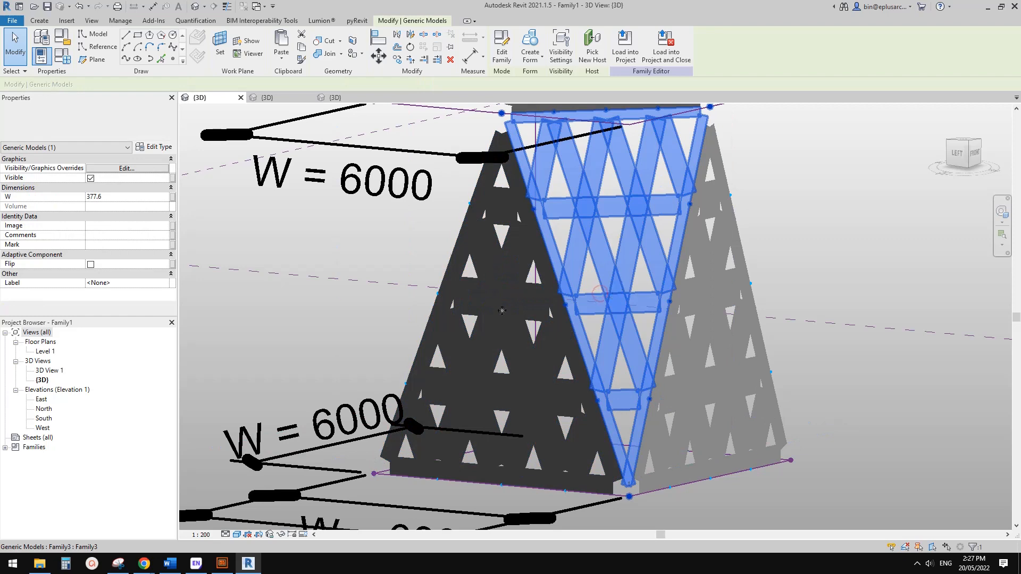
click(460, 333)
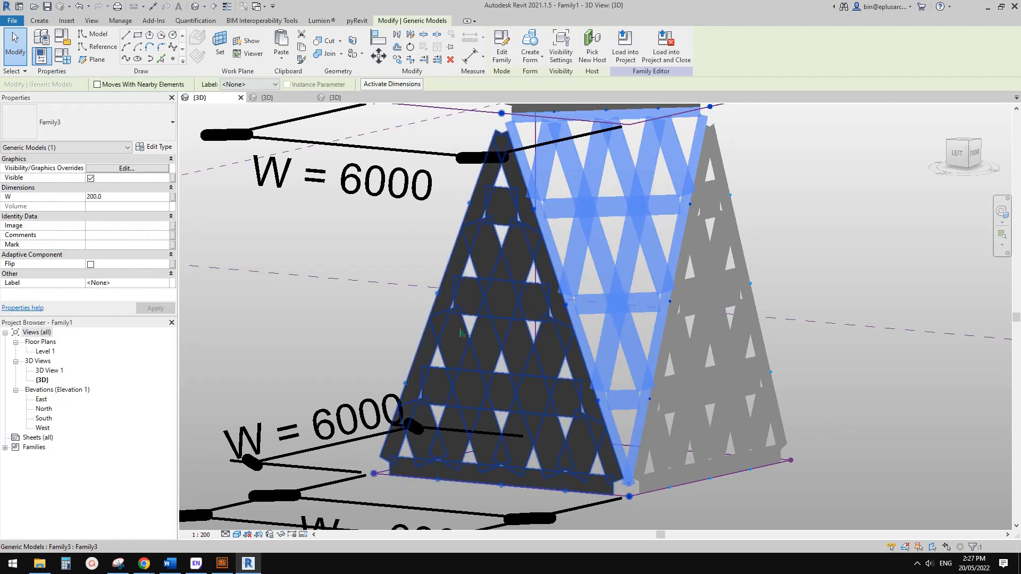
click(119, 197)
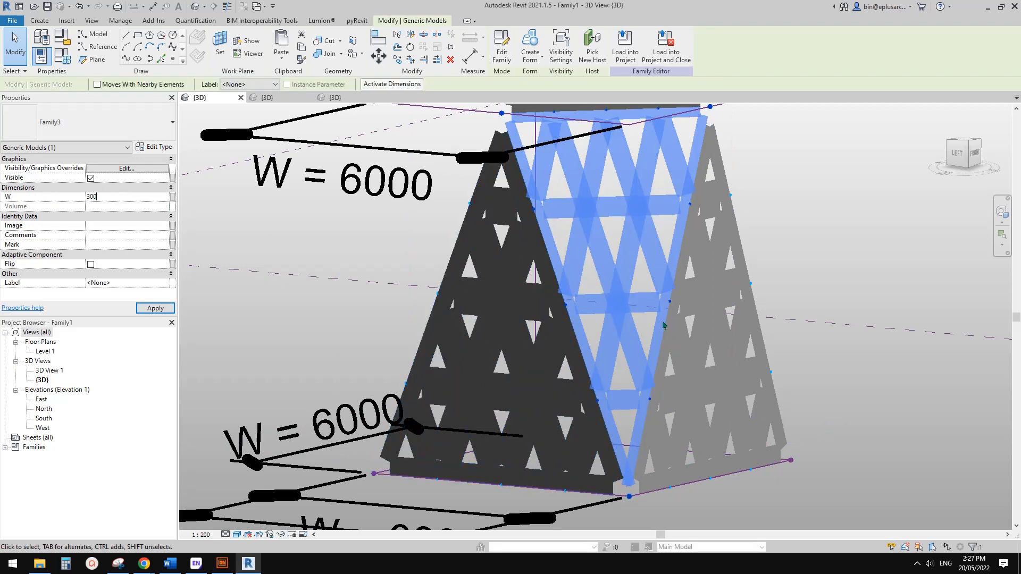
key(Escape)
Set W to 250 for the front-side inverted panel beside the open-latticed upright panel in a higher tier.
scroll(689, 311, down, 1)
shift+middle_drag(729, 340, 576, 246)
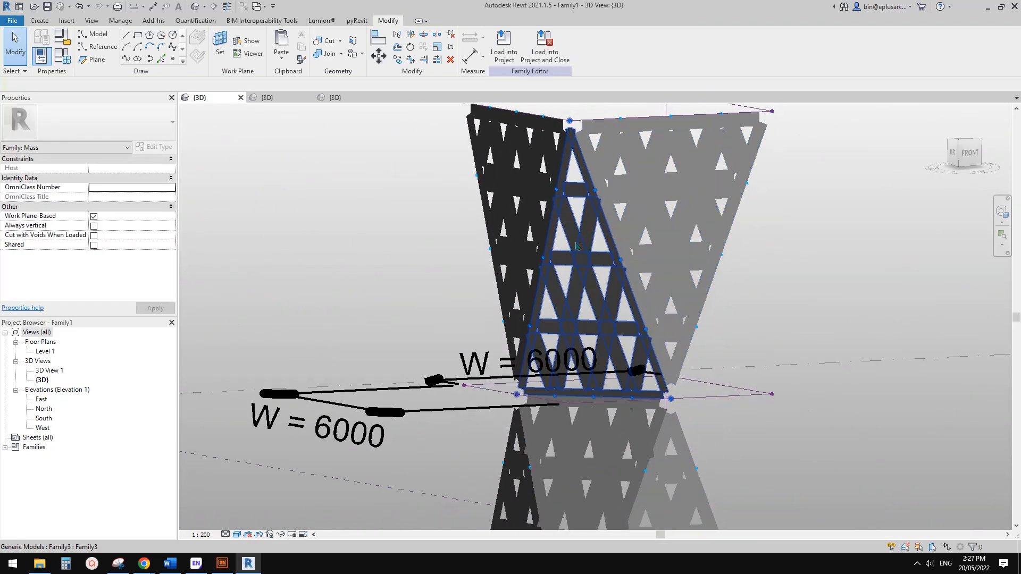
click(576, 245)
click(125, 197)
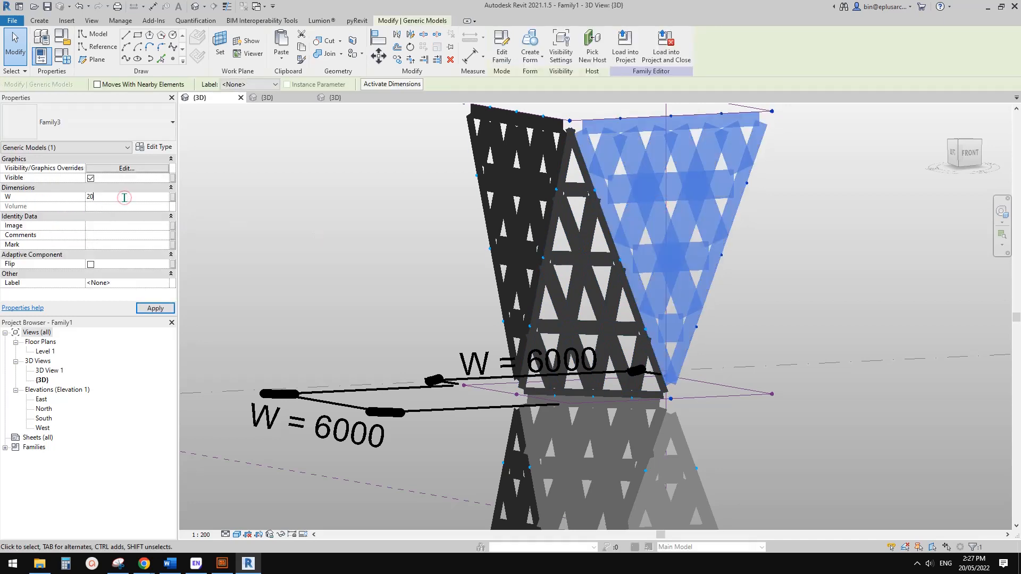
key(Return)
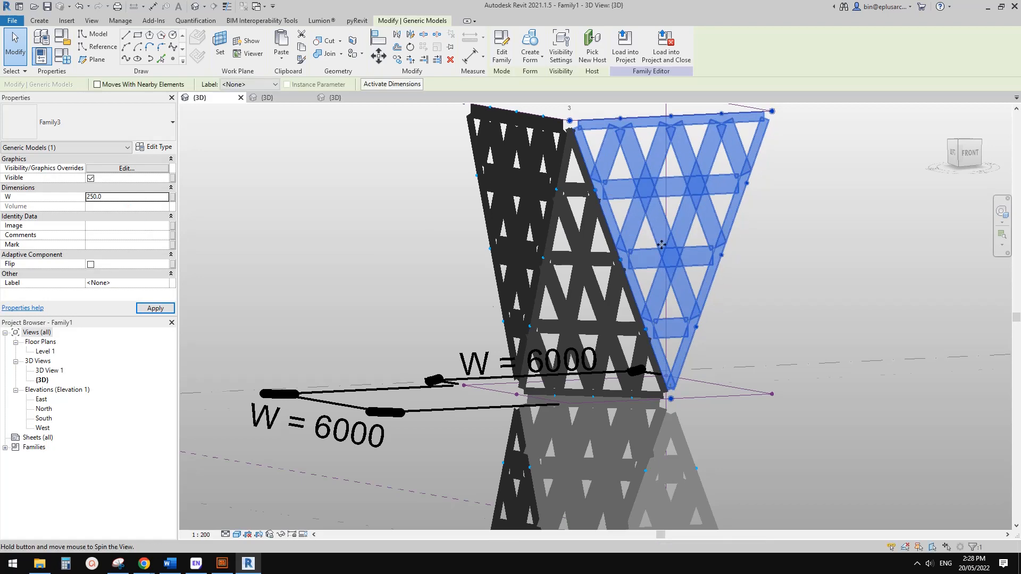
Change W of the left-face inverted panel in the second tier to match the front-face inverted panel beside it.
shift+middle_drag(658, 241, 745, 239)
click(480, 206)
click(144, 198)
text(2)
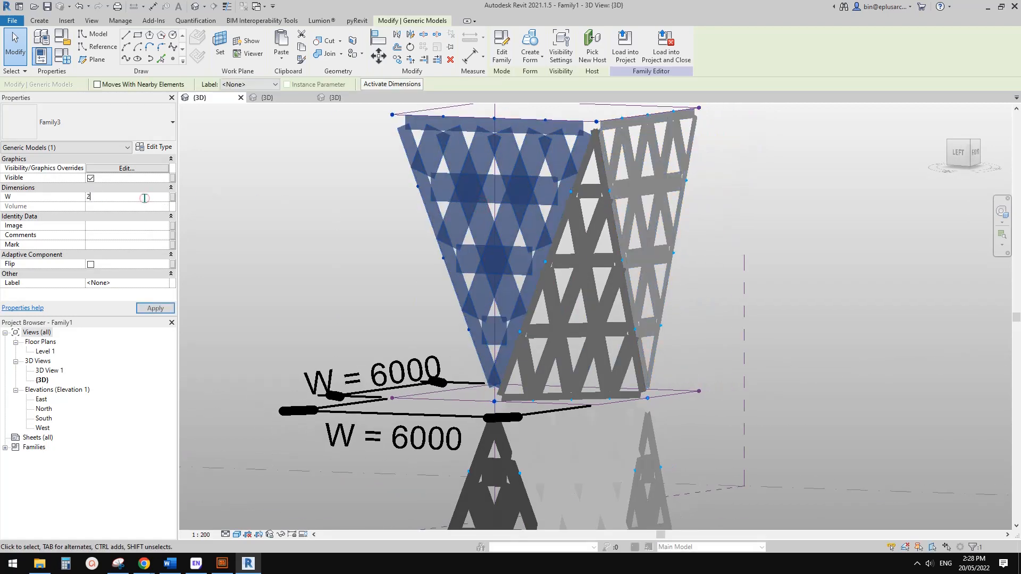
click(724, 218)
Place an upright Family3 panel on the front face of the third tier, snapping its adaptive points to the tier's outline points.
scroll(718, 255, down, 2)
shift+middle_drag(716, 260, 650, 388)
scroll(647, 259, down, 3)
scroll(645, 234, up, 2)
shift+middle_drag(650, 282, 683, 288)
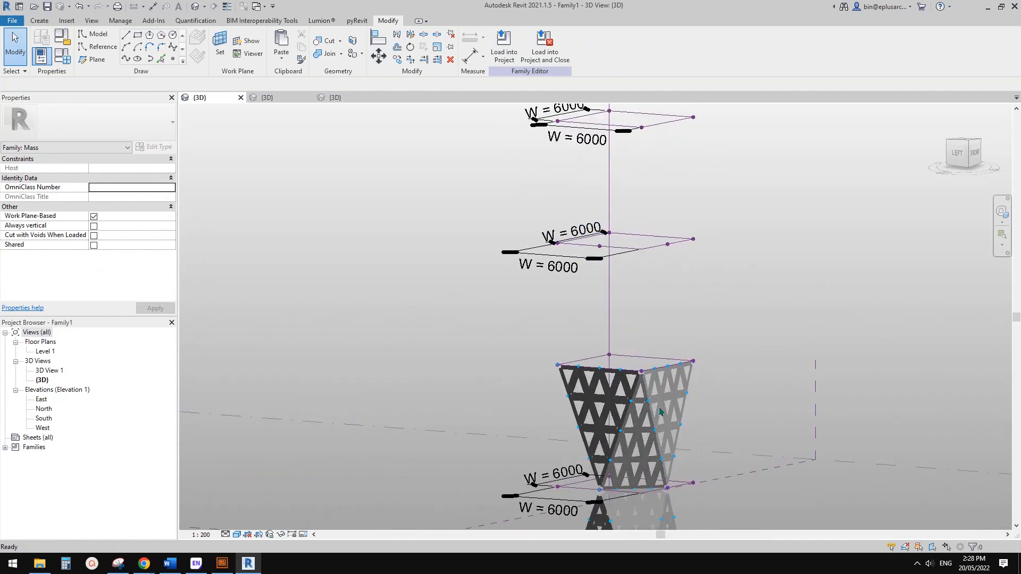
scroll(679, 418, up, 1)
middle_drag(679, 419, 631, 405)
click(632, 404)
scroll(630, 393, up, 1)
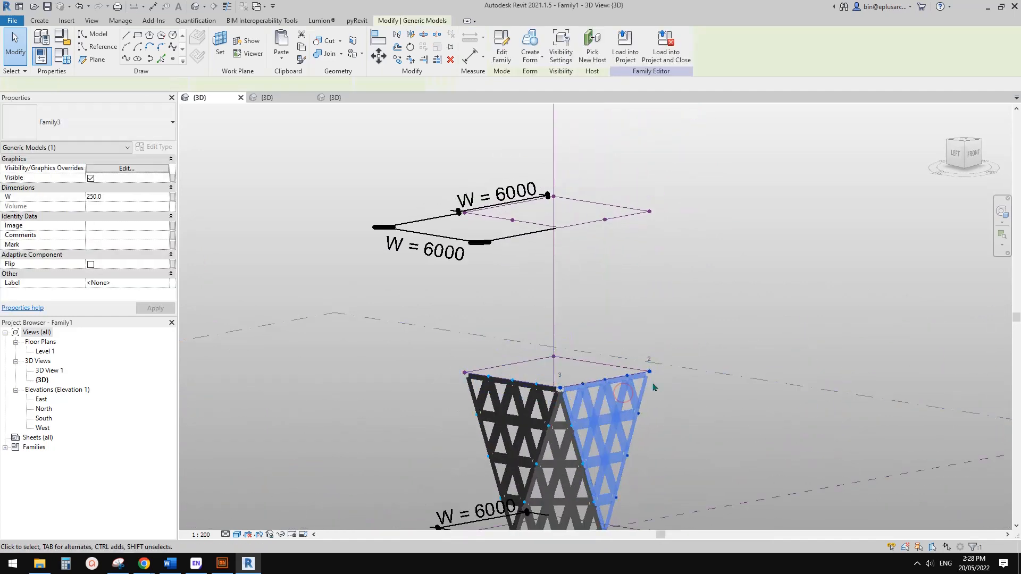
click(40, 20)
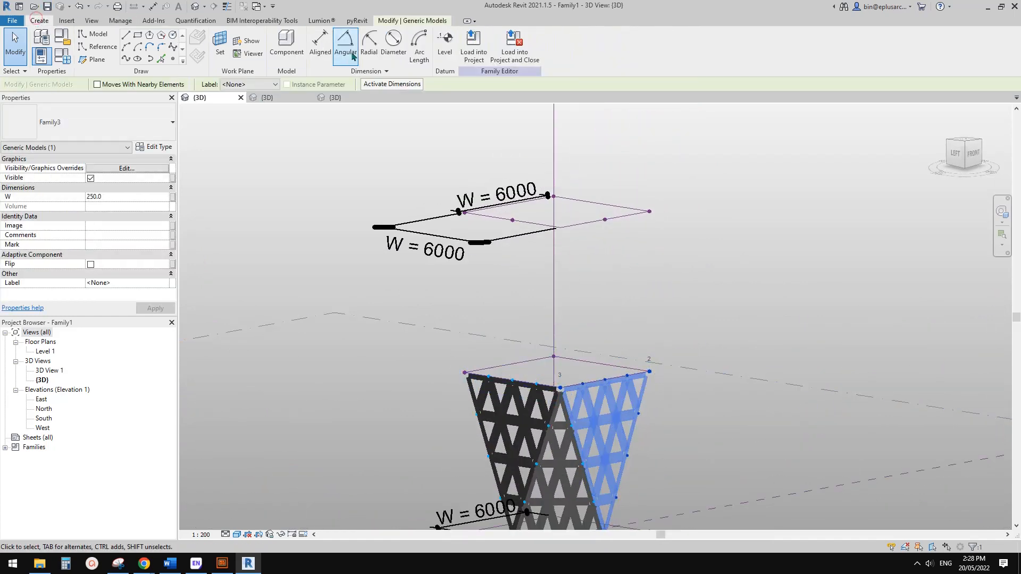
click(287, 48)
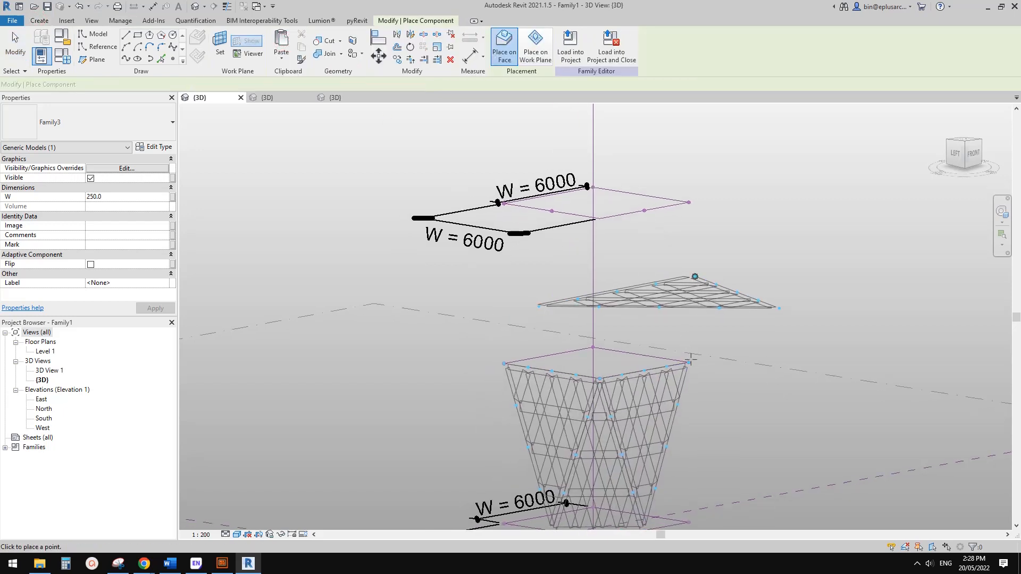
click(690, 362)
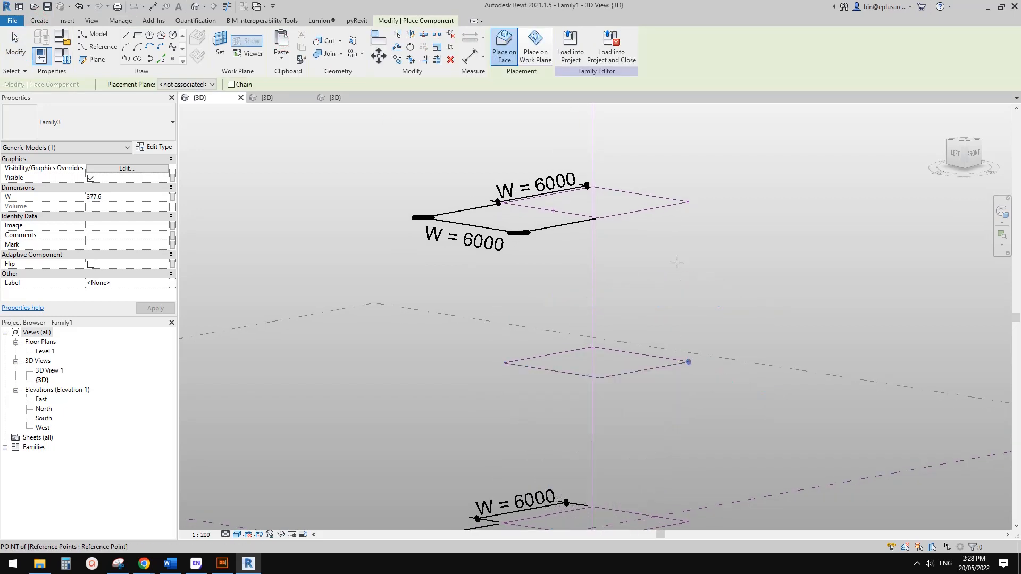
click(600, 377)
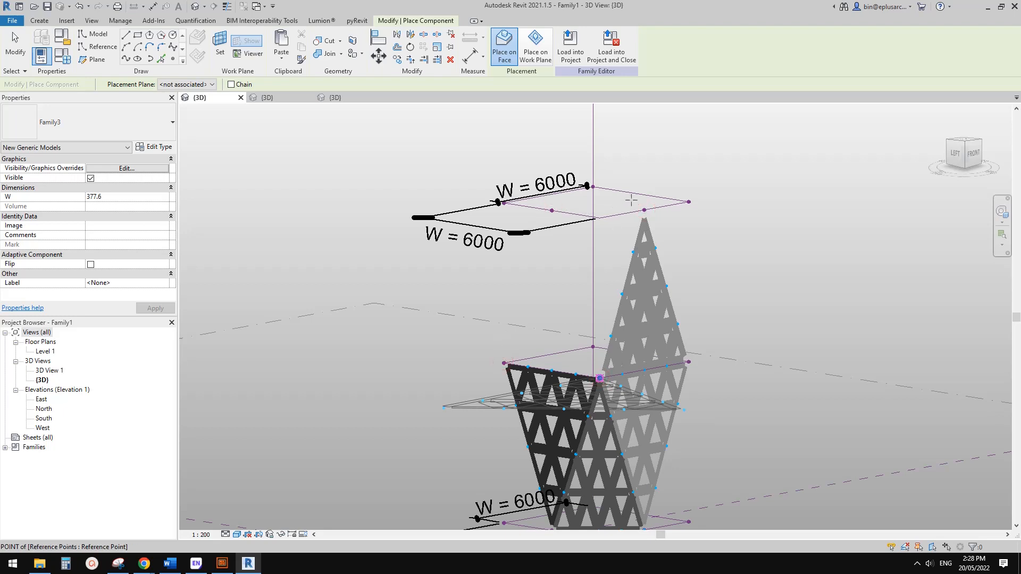
Complete the third tier's Family3 panels, and place the left-face inverted and corner upright panels in the fourth tier.
middle_drag(634, 196, 653, 338)
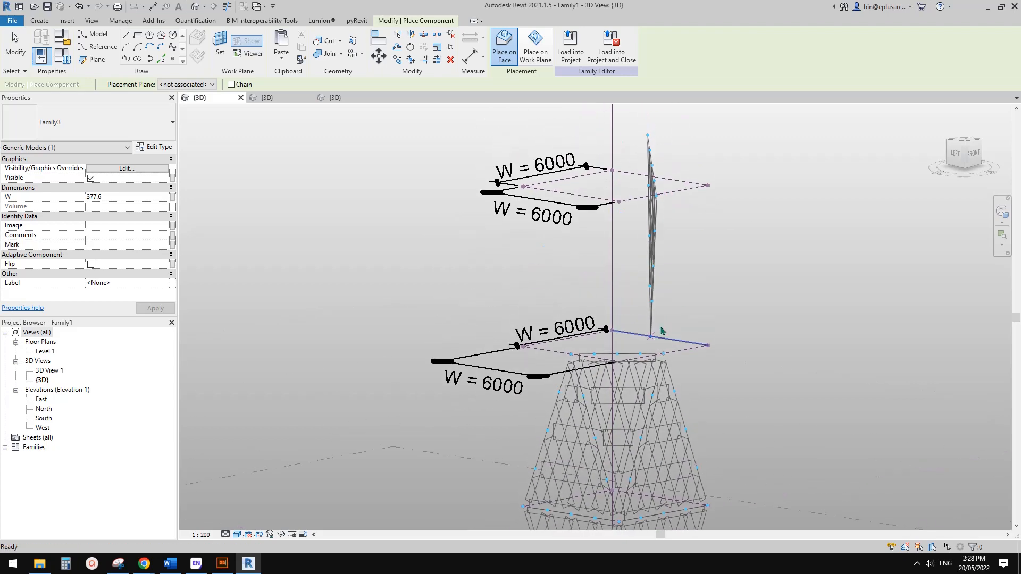
click(664, 353)
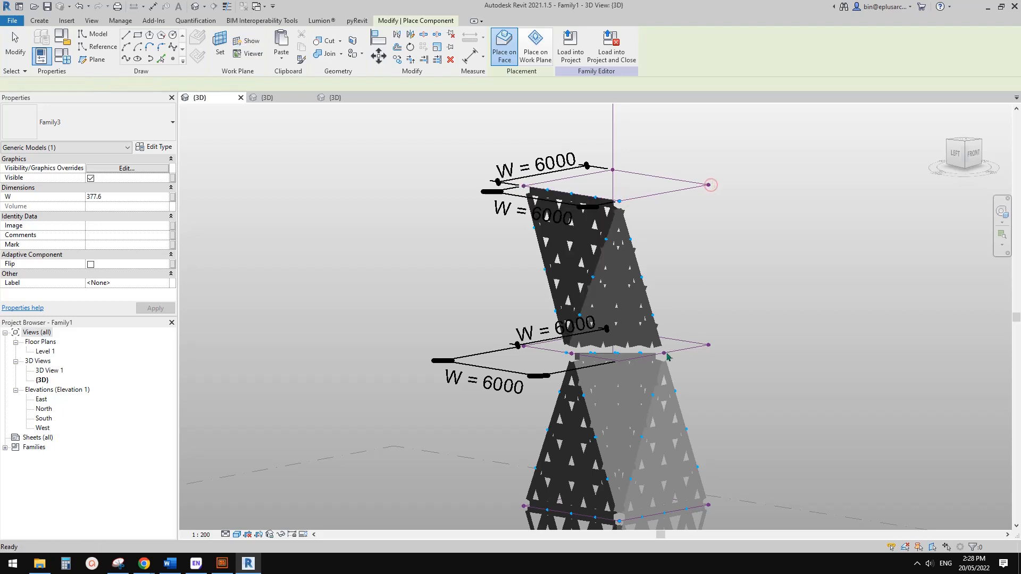
key(Escape)
Place the front-face inverted Family3 panel in the fourth tier, beside the corner upright panel.
click(649, 323)
click(689, 313)
middle_drag(607, 247, 588, 291)
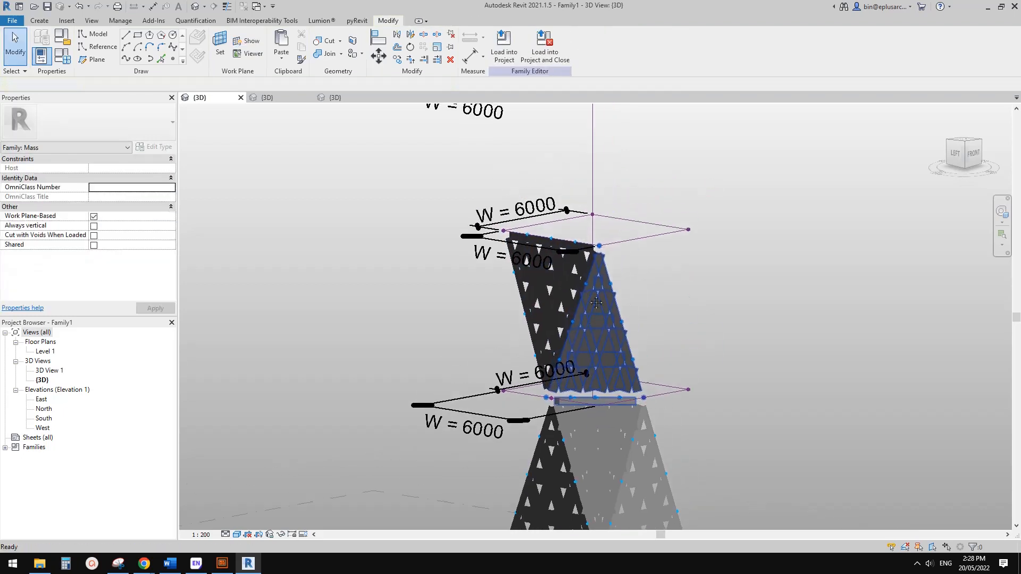
click(44, 22)
click(286, 42)
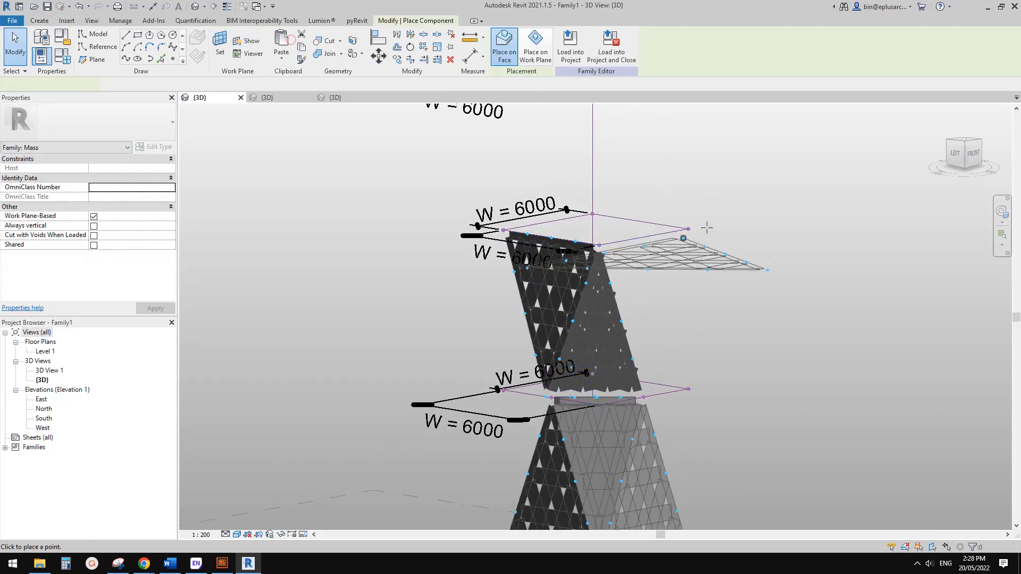
click(688, 229)
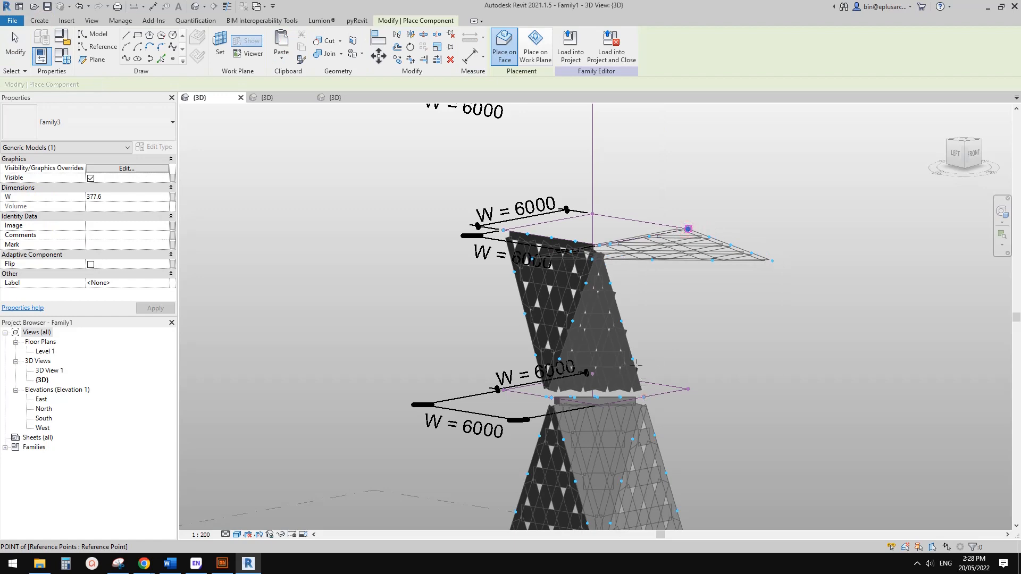
click(598, 246)
Place the fifth tier's Family3 panels: an inverted one at the corner and an upright one on each adjoining face.
middle_drag(622, 234, 634, 338)
click(611, 349)
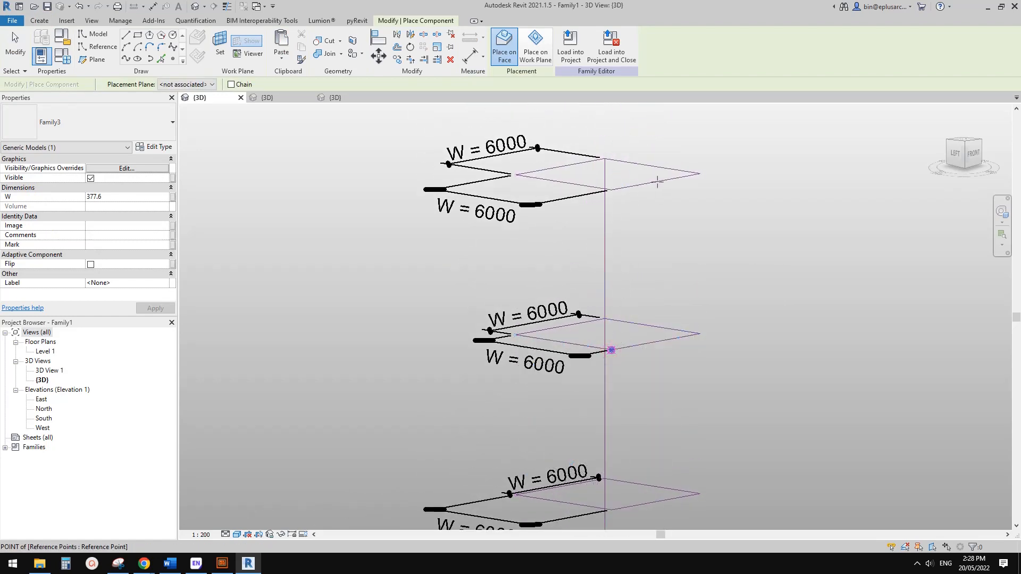
click(562, 182)
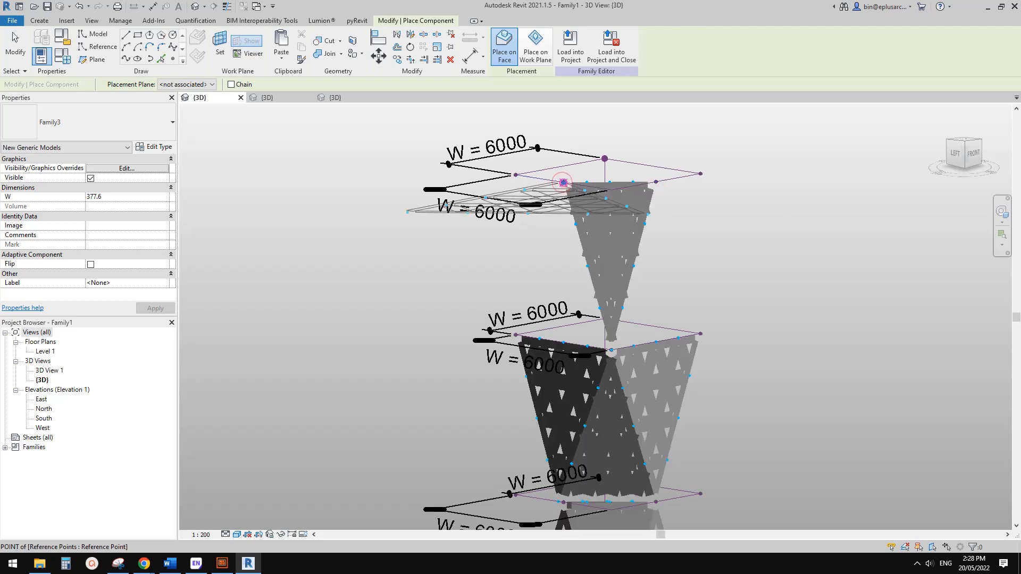
click(563, 182)
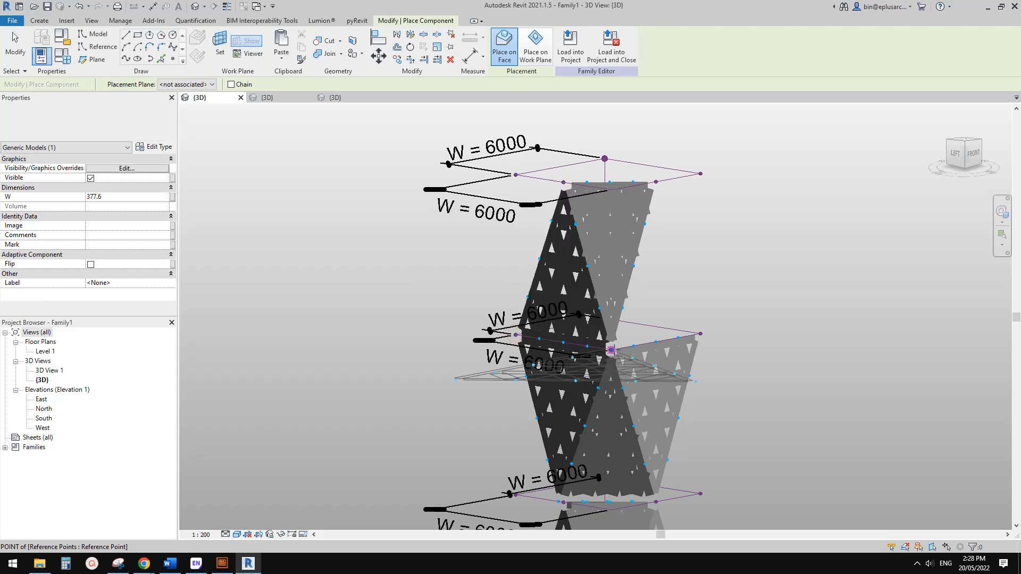
click(611, 350)
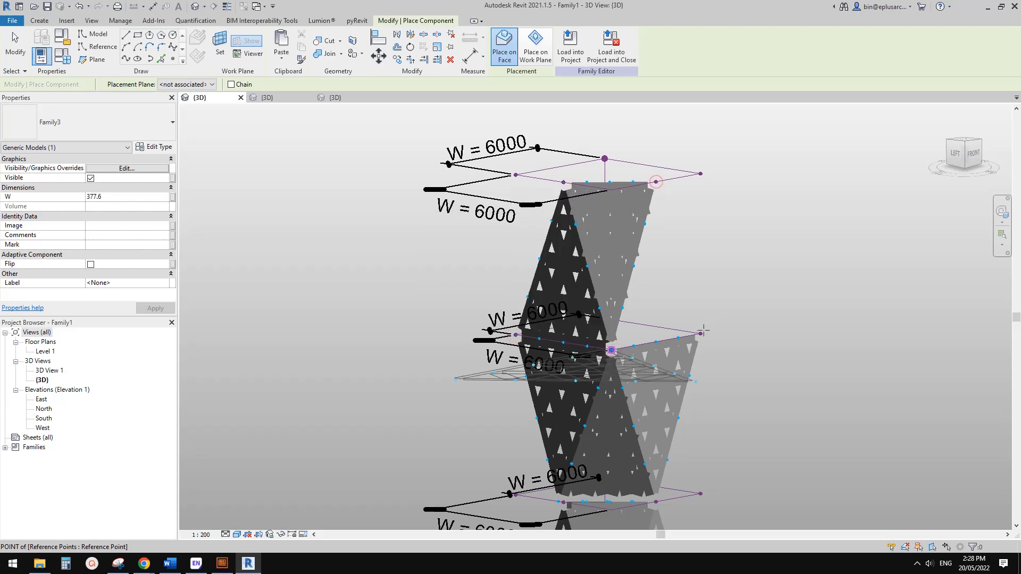
key(Escape)
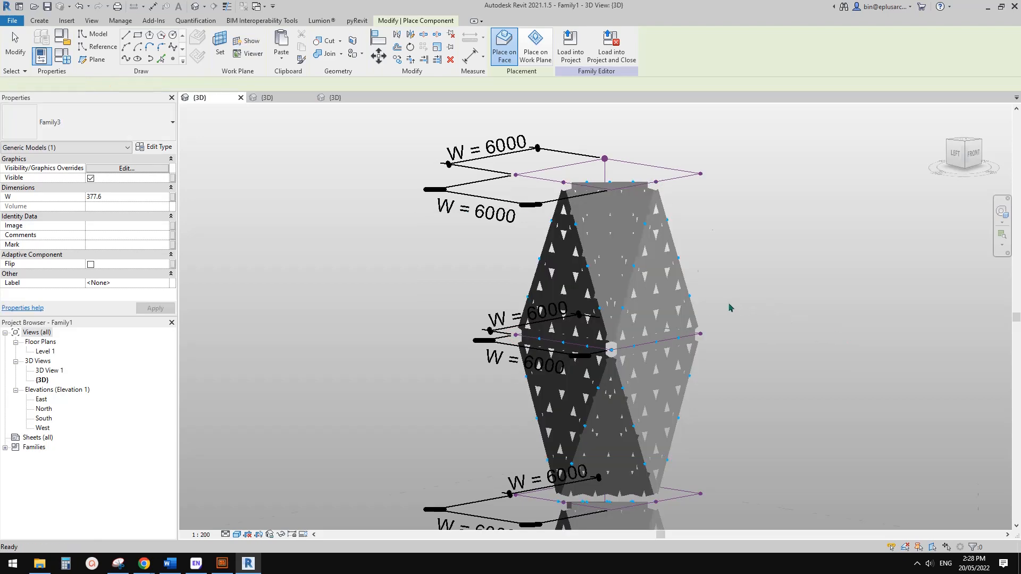
Inspect the panels of the second and third tiers and compare their W values.
scroll(744, 310, down, 3)
shift+middle_drag(745, 310, 623, 288)
scroll(624, 288, up, 2)
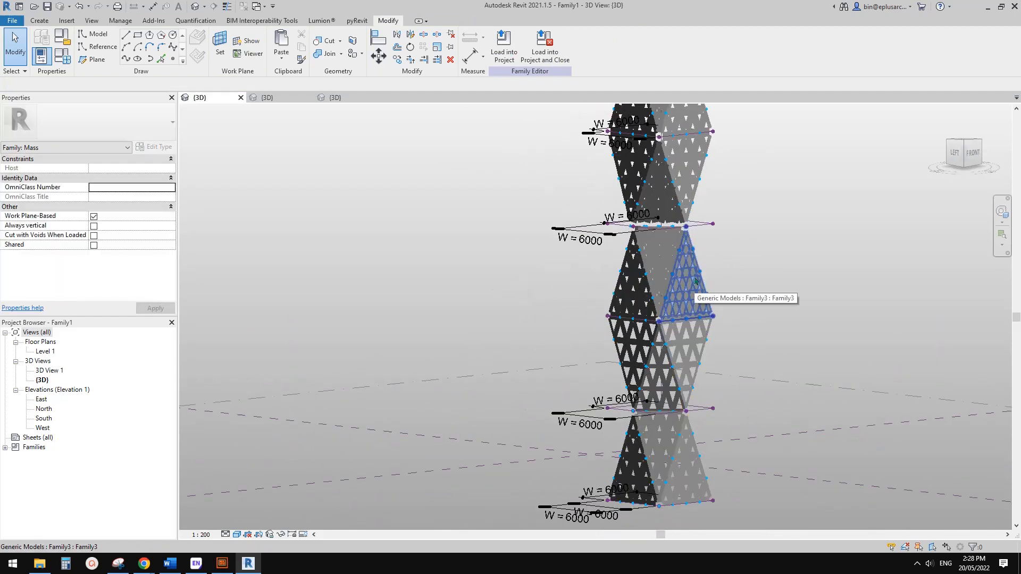
scroll(693, 288, up, 2)
click(679, 360)
click(677, 299)
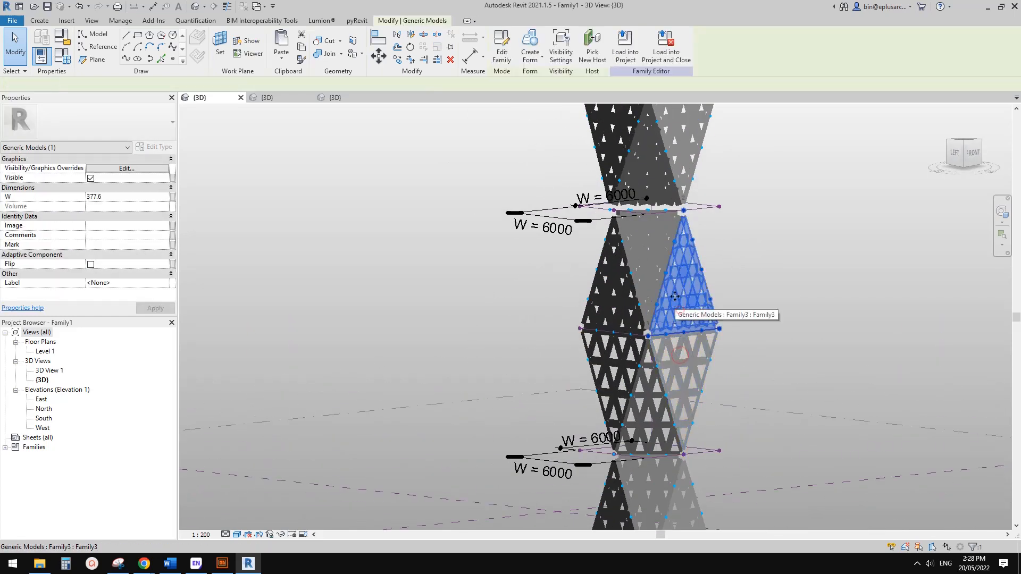
scroll(677, 298, up, 1)
key(Escape)
scroll(699, 393, down, 1)
middle_drag(700, 394, 693, 300)
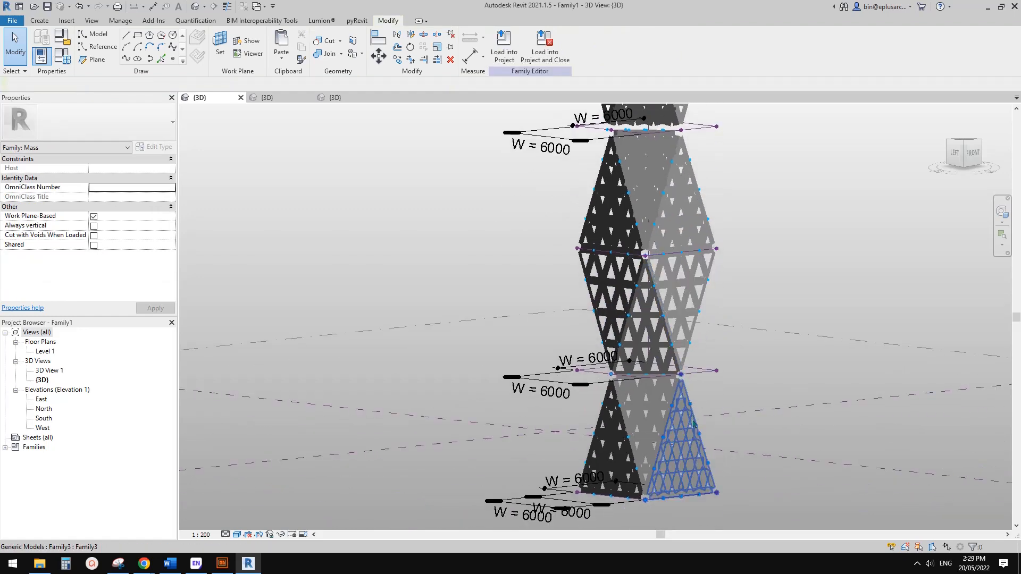
click(668, 230)
click(658, 325)
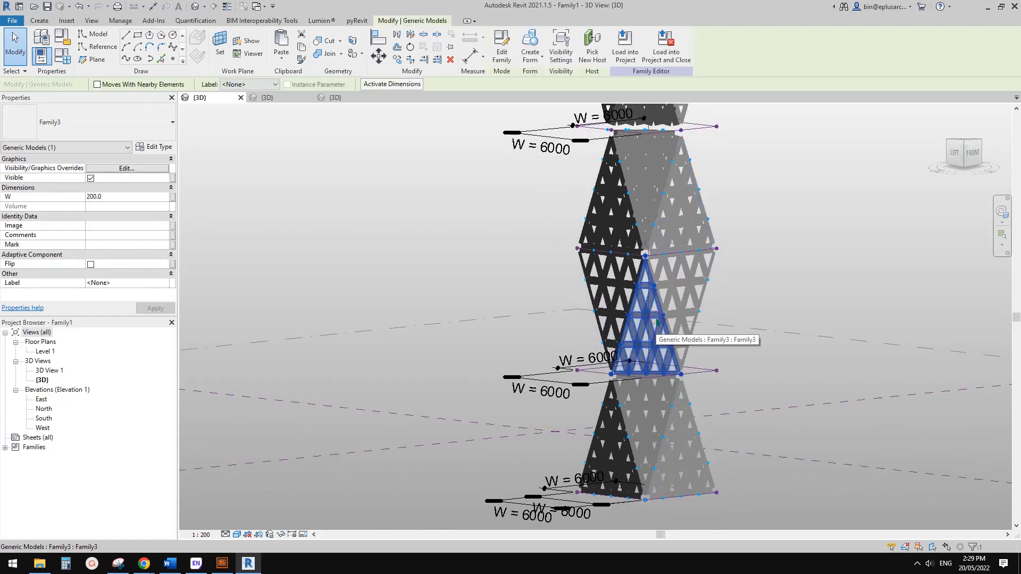
scroll(667, 277, up, 1)
key(Escape)
Set W to 150 for the third tier's inverted corner panel.
click(640, 184)
scroll(640, 184, up, 1)
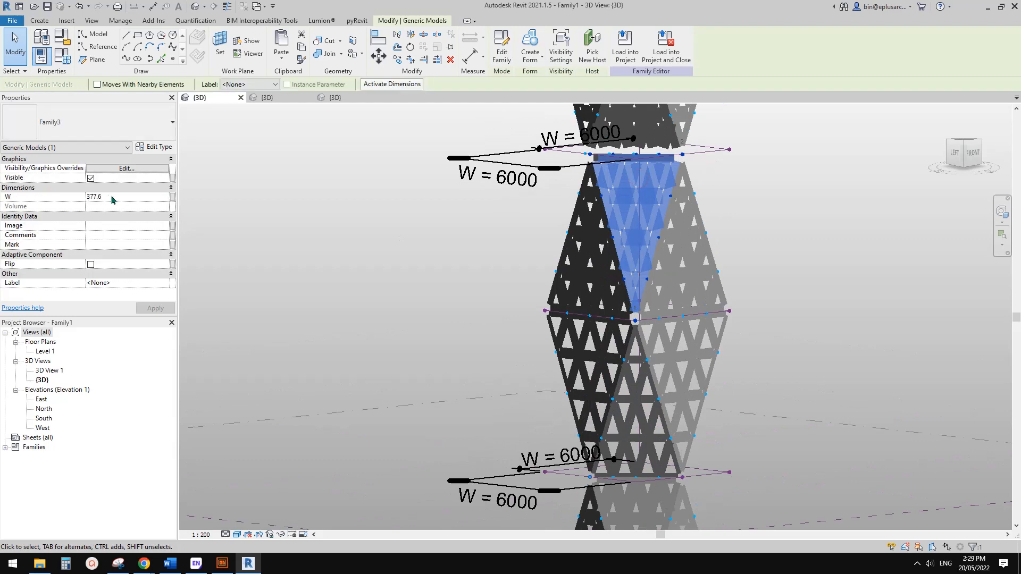
click(124, 197)
text(150)
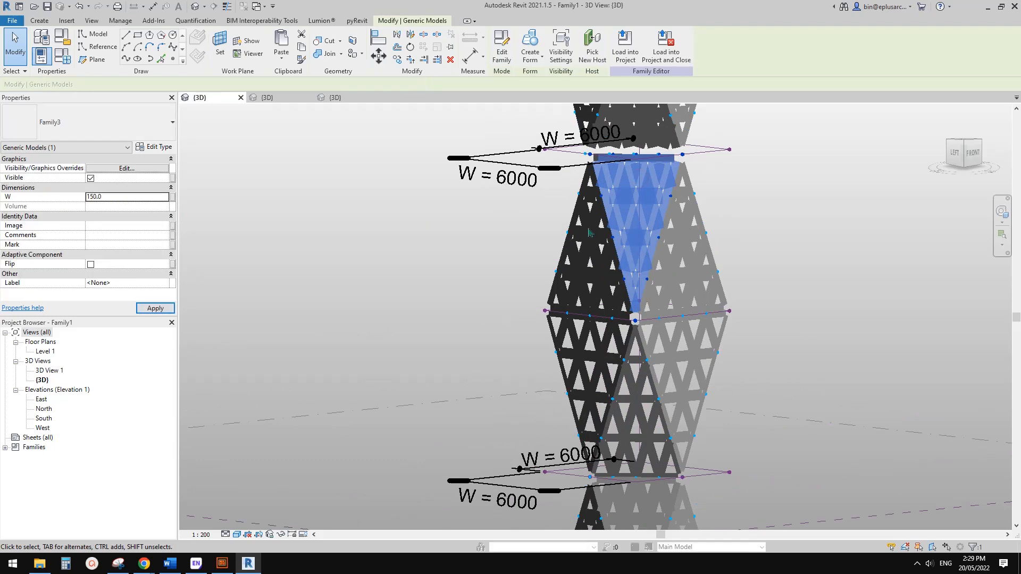
click(720, 246)
Set W to 120 for the two upright panels flanking the third tier's inverted corner panel.
click(693, 246)
ctrl+click(590, 250)
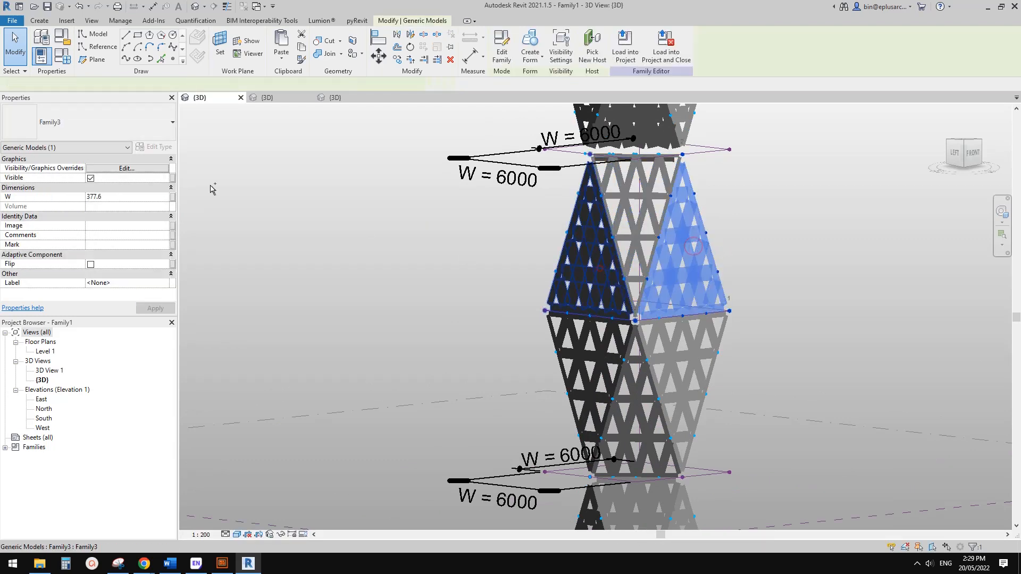
click(122, 197)
text(120.0)
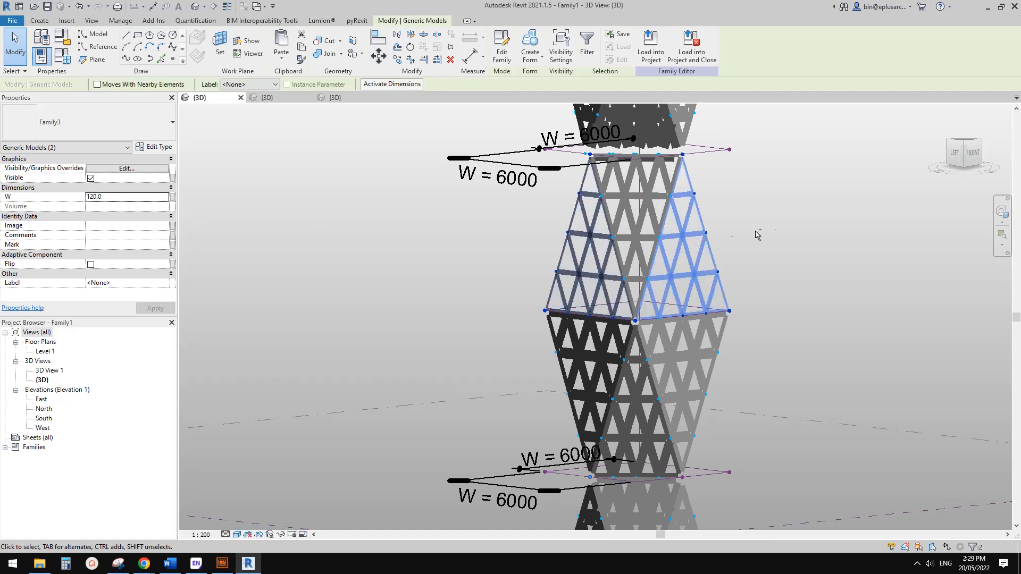
Set W to 135 for both upright panels of the third tier.
shift+middle_drag(757, 231, 675, 253)
scroll(660, 224, up, 3)
click(783, 240)
shift+middle_drag(800, 235, 832, 239)
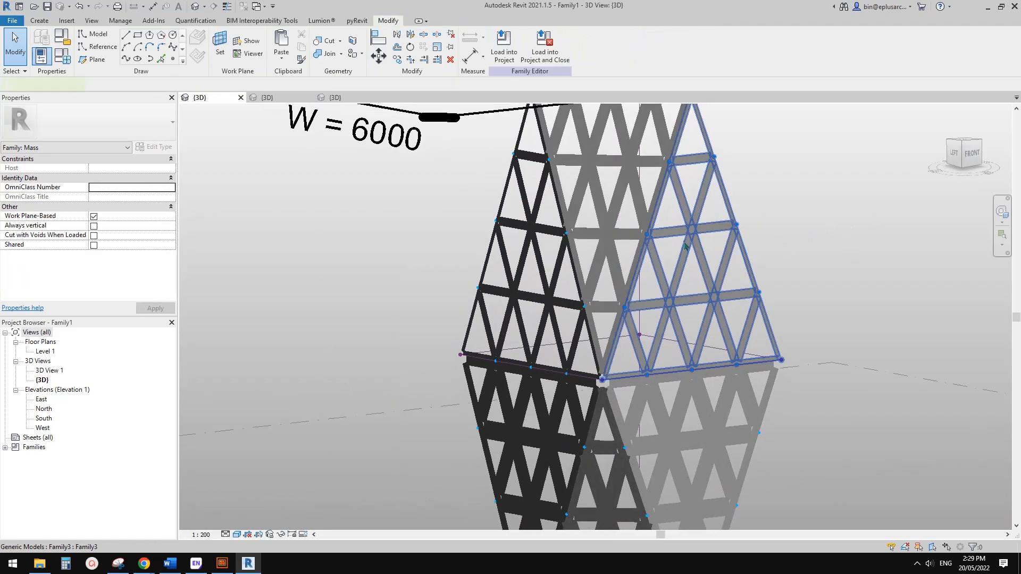
click(686, 246)
ctrl+click(532, 234)
click(136, 198)
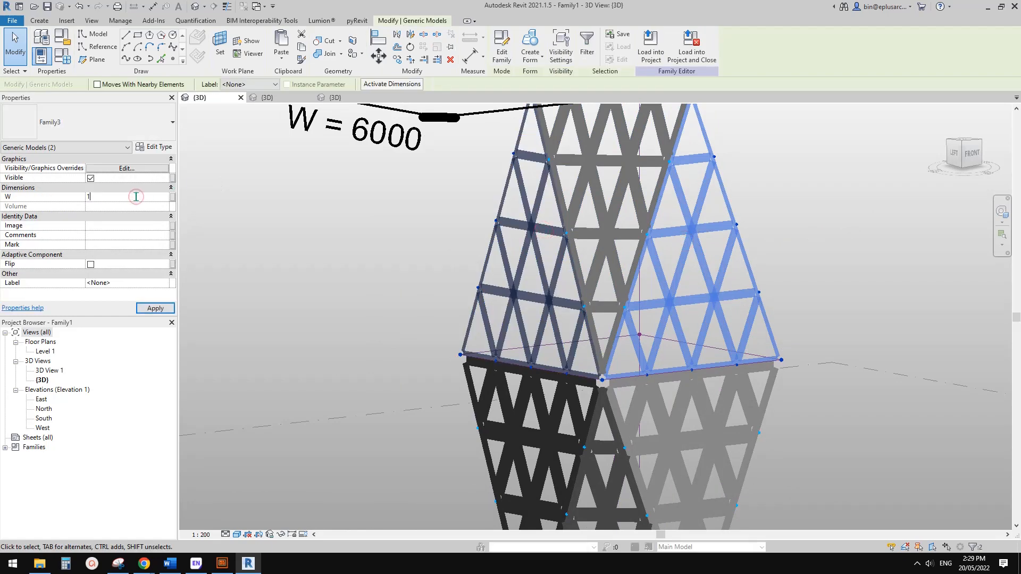
click(806, 177)
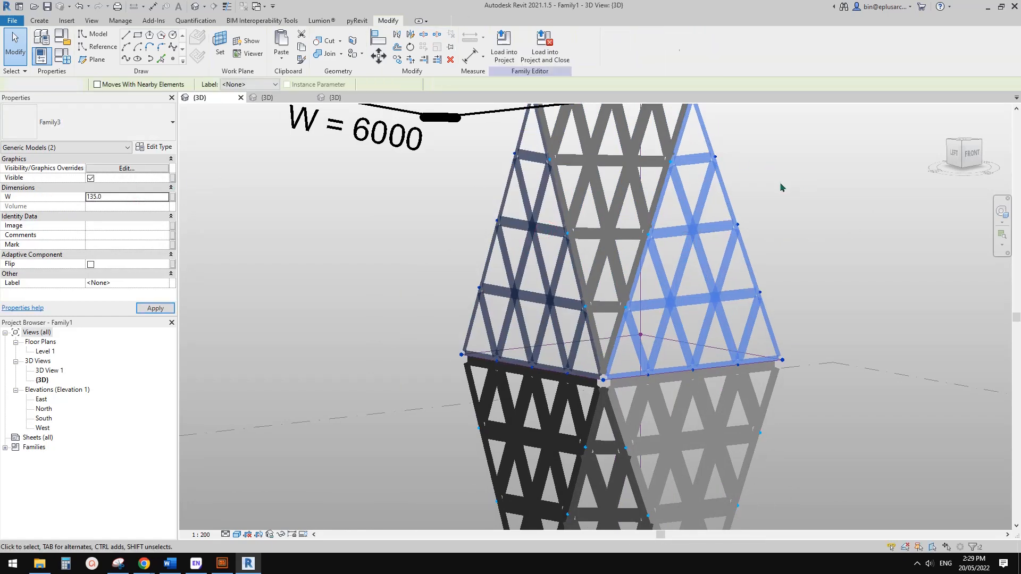
Check W of the third tier's left-face panel, and edit the shared W of the tier's three visible panels together.
scroll(731, 162, down, 2)
middle_drag(717, 125, 695, 273)
click(592, 342)
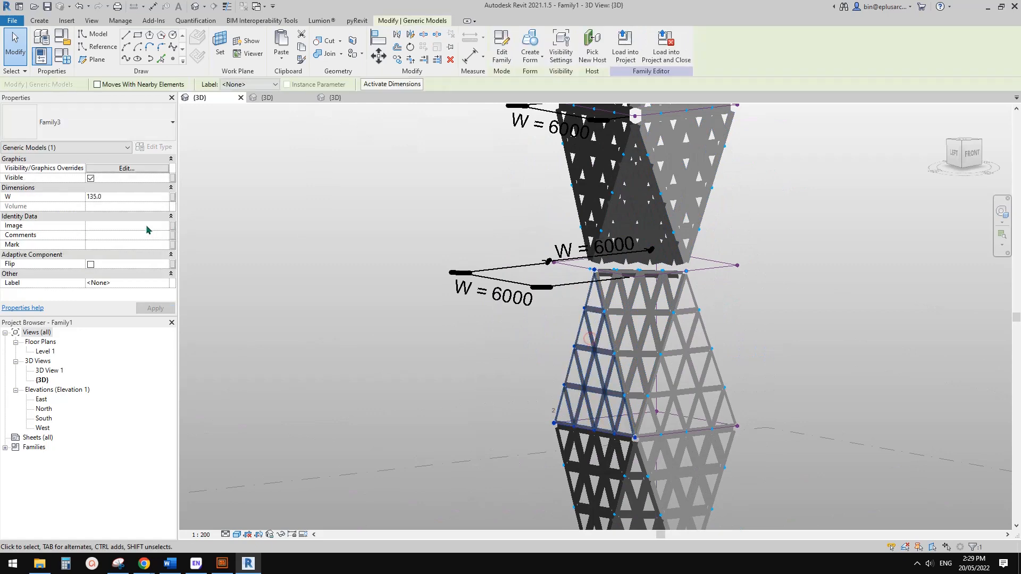
click(740, 294)
scroll(738, 293, down, 2)
mouse_move(721, 323)
shift+middle_down()
mouse_move(786, 256)
mouse_move(713, 321)
shift+middle_up()
click(707, 340)
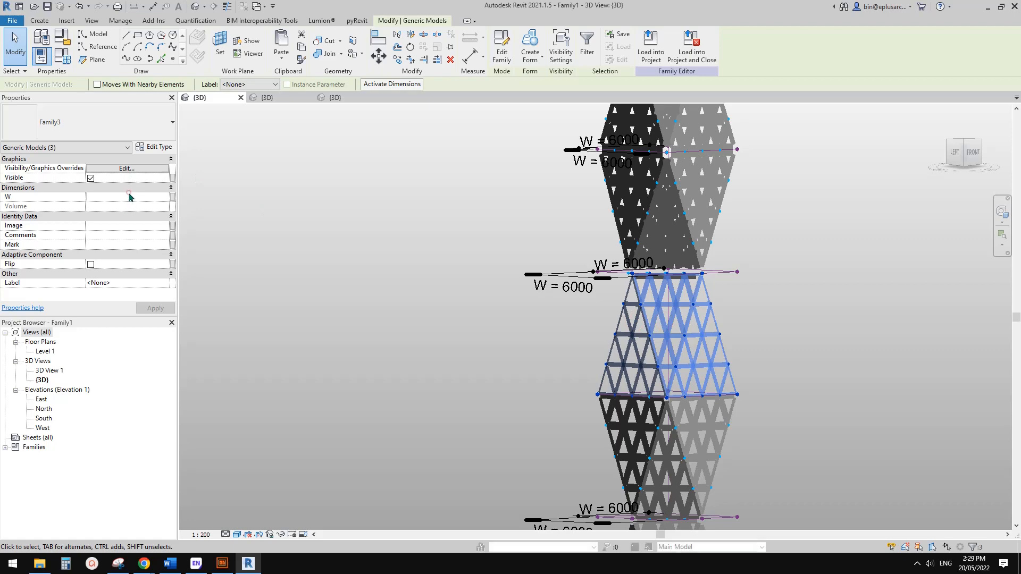
click(746, 256)
shift+middle_drag(746, 256, 736, 292)
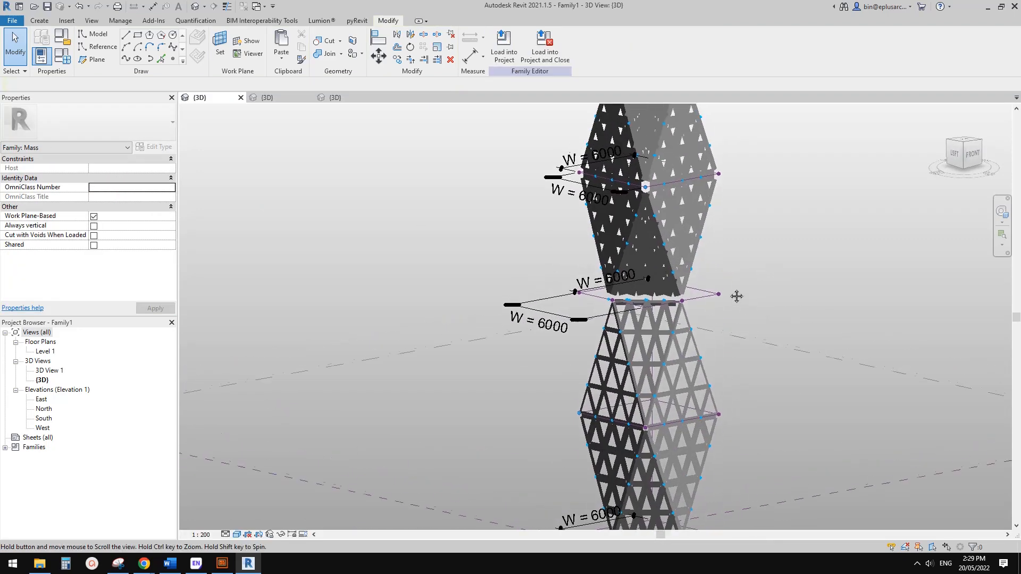
Set W to 100 for the fourth tier's three visible panels, and give the fifth tier's three visible panels a smaller W.
click(681, 229)
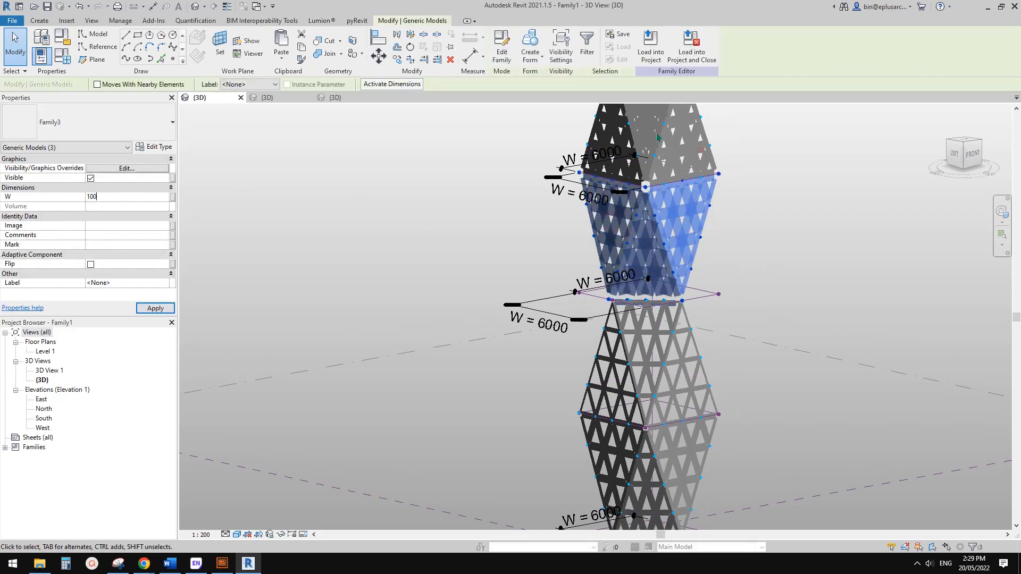
click(137, 197)
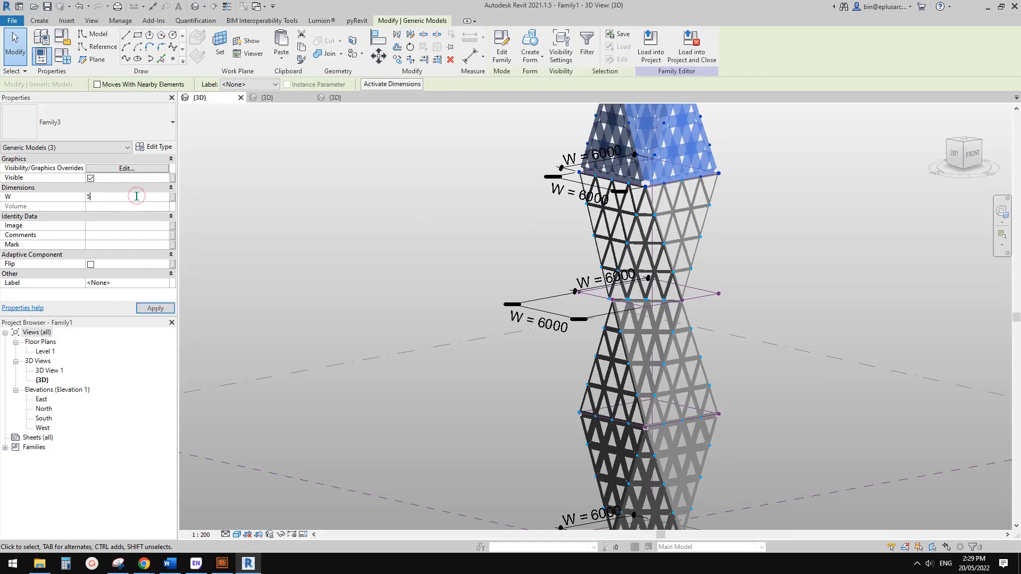
click(756, 264)
Examine the whole tower's lattice widths and the corner where the panels meet at the base of the lowest tier.
scroll(739, 256, down, 3)
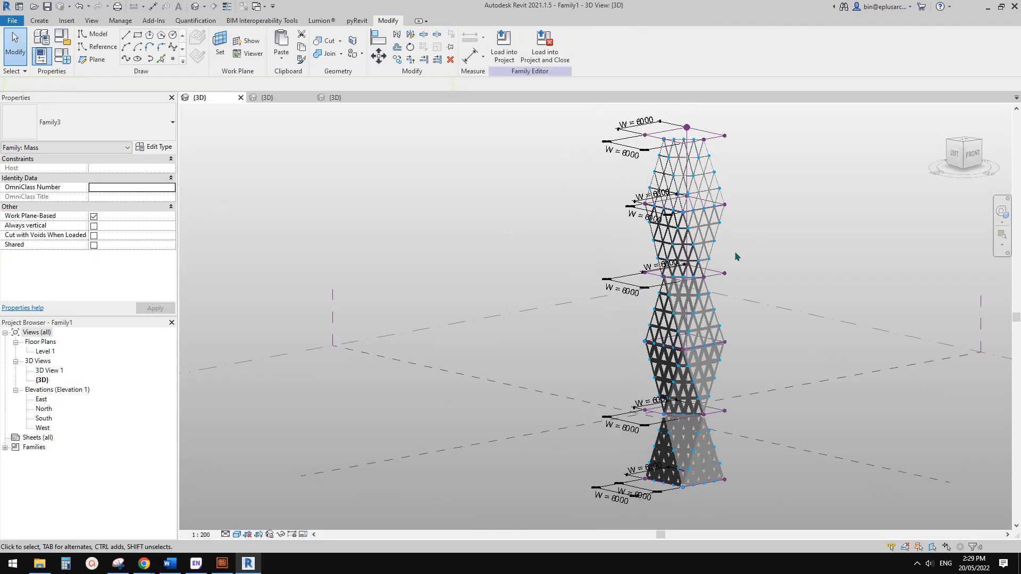
shift+middle_drag(736, 256, 717, 338)
scroll(796, 278, up, 2)
scroll(663, 467, up, 3)
scroll(663, 466, up, 4)
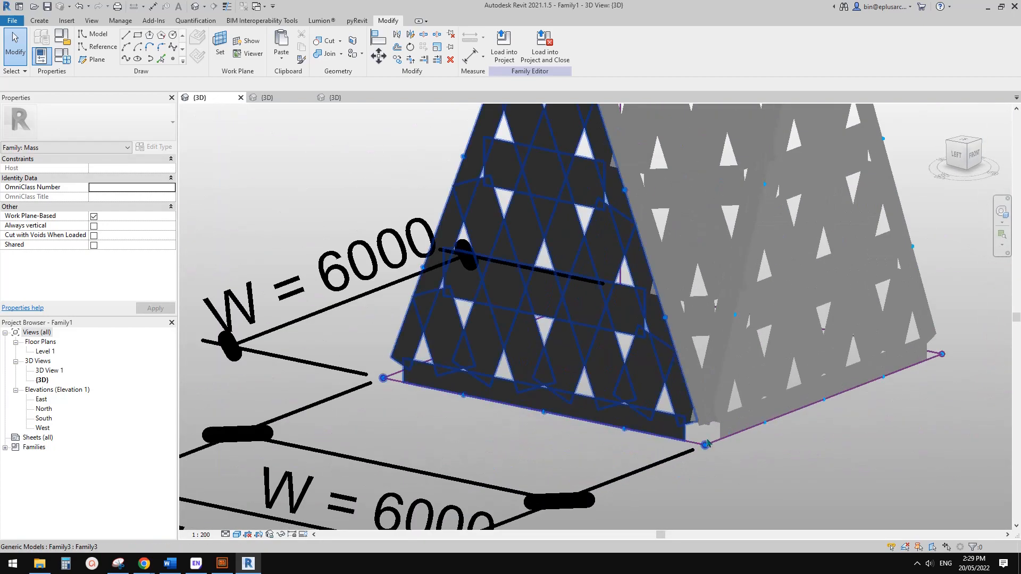
Examine the corner where the lattice panels meet at the base of the lowest tier, and check the left-face panel's W.
scroll(707, 443, down, 5)
shift+middle_drag(707, 449, 768, 440)
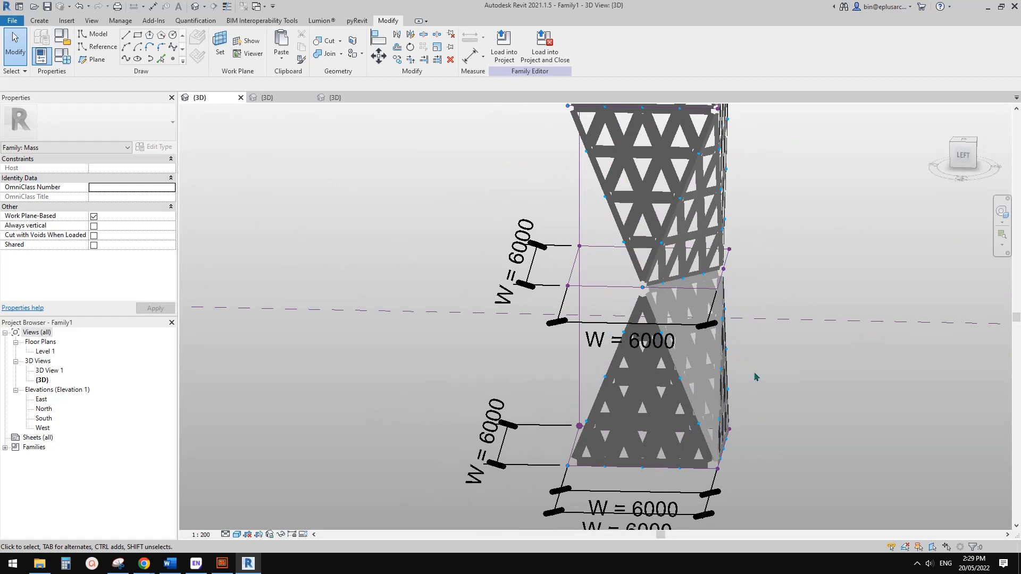
shift+middle_drag(757, 371, 737, 366)
scroll(734, 453, up, 3)
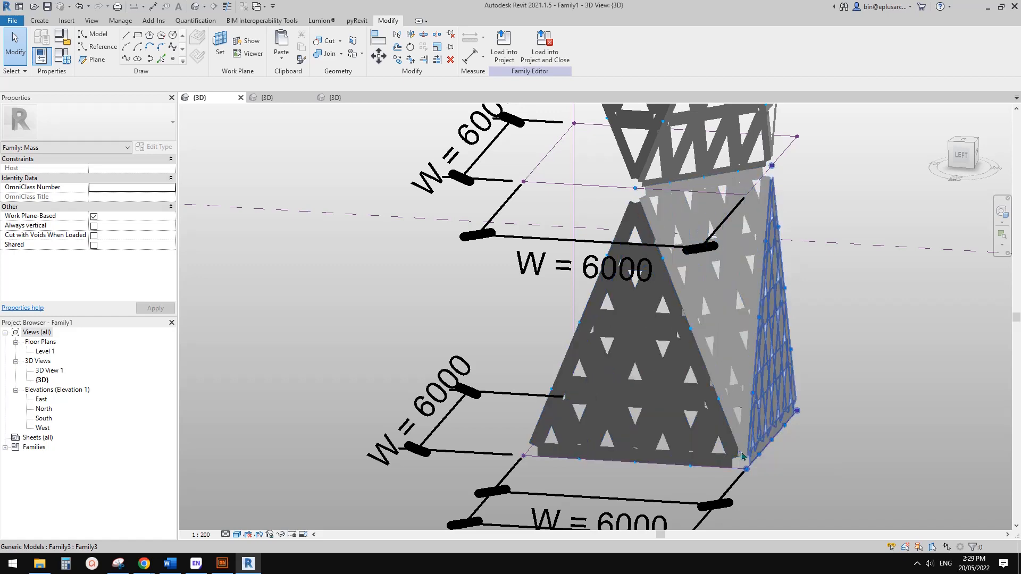
scroll(734, 453, up, 3)
shift+middle_drag(735, 455, 717, 387)
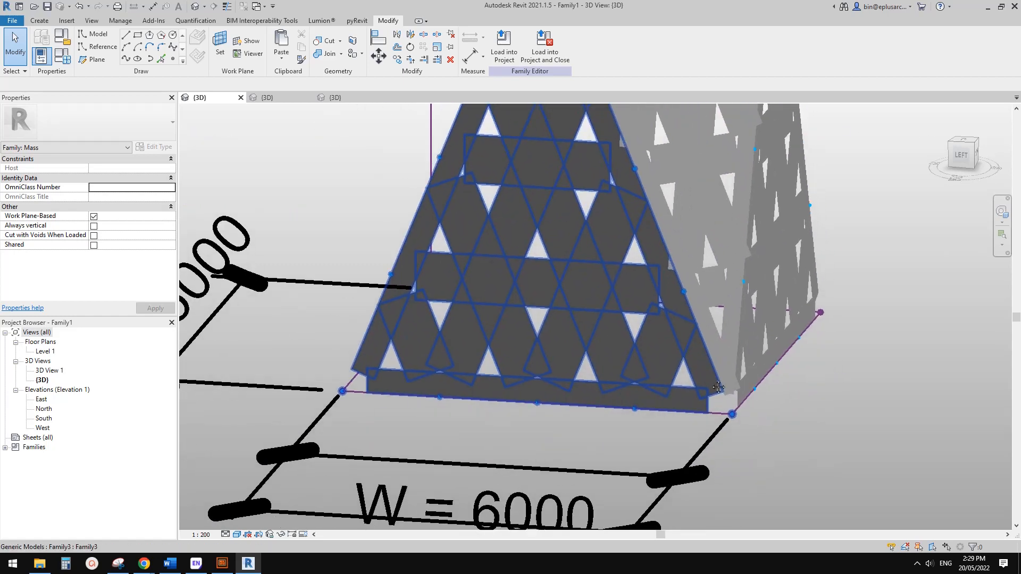
click(699, 404)
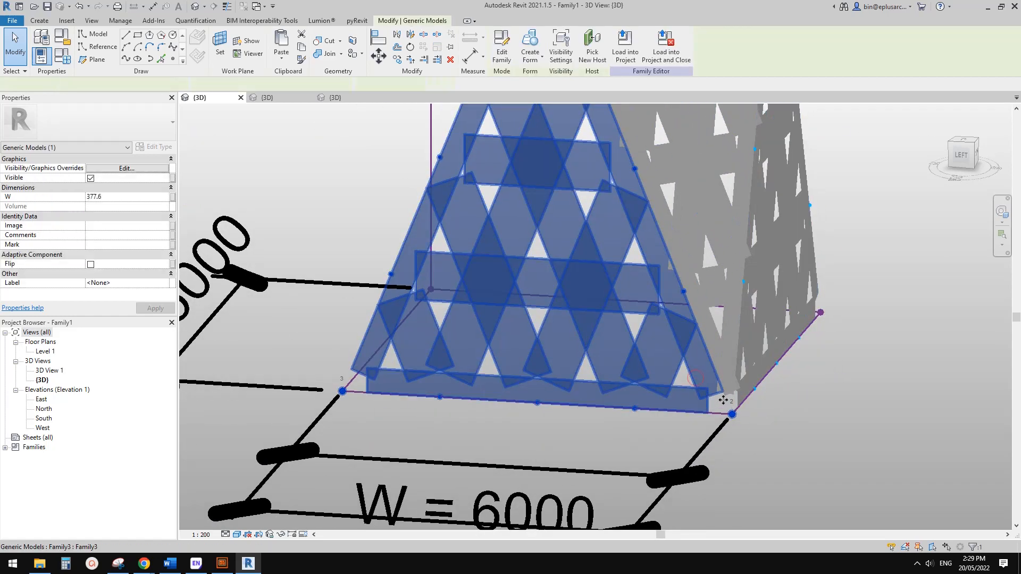
scroll(713, 408, down, 1)
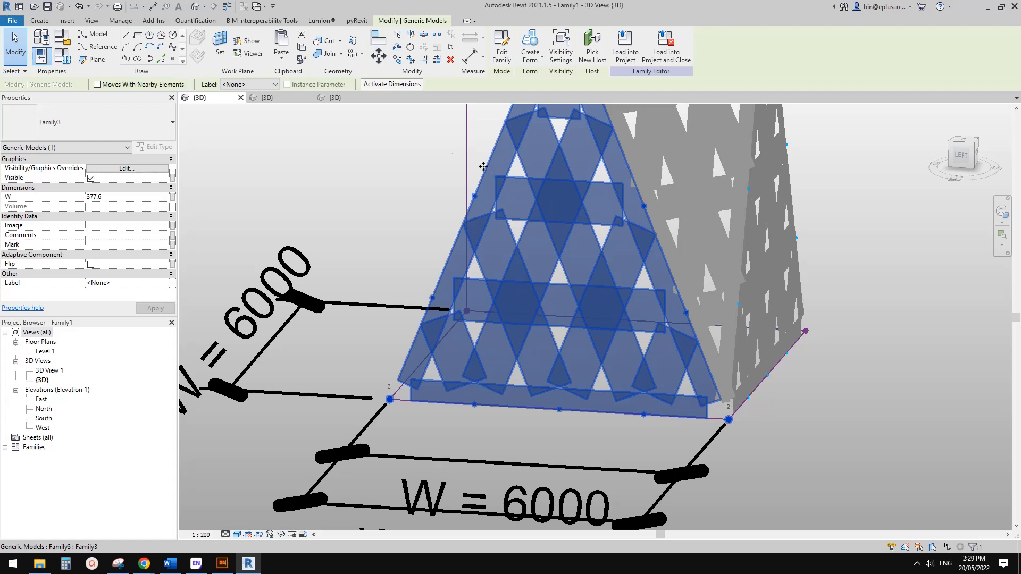
Open the lowest-tier panel's family, check the edge frame along its sloping side, and return to the mass family.
click(500, 47)
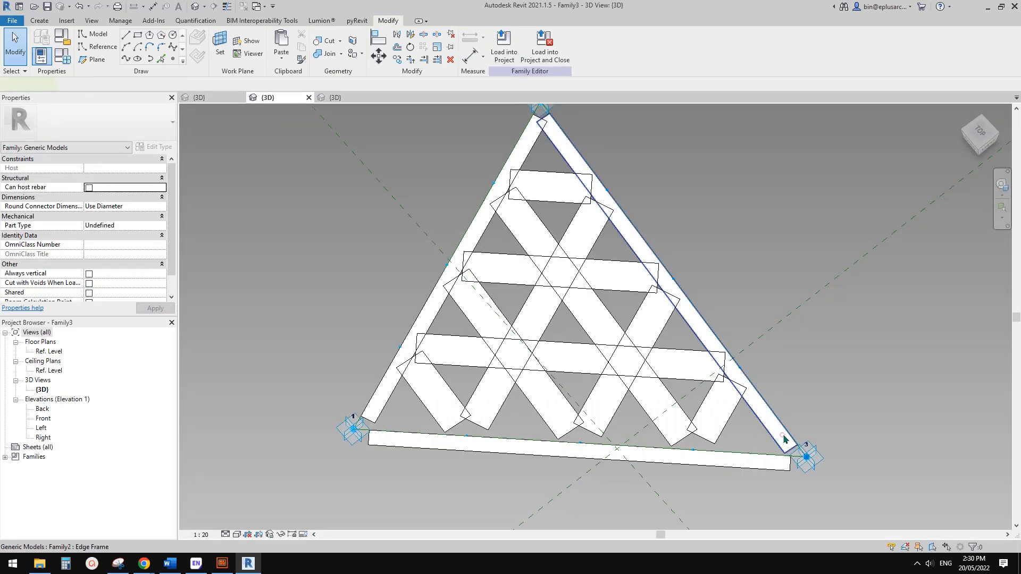
click(784, 439)
middle_drag(749, 403, 763, 379)
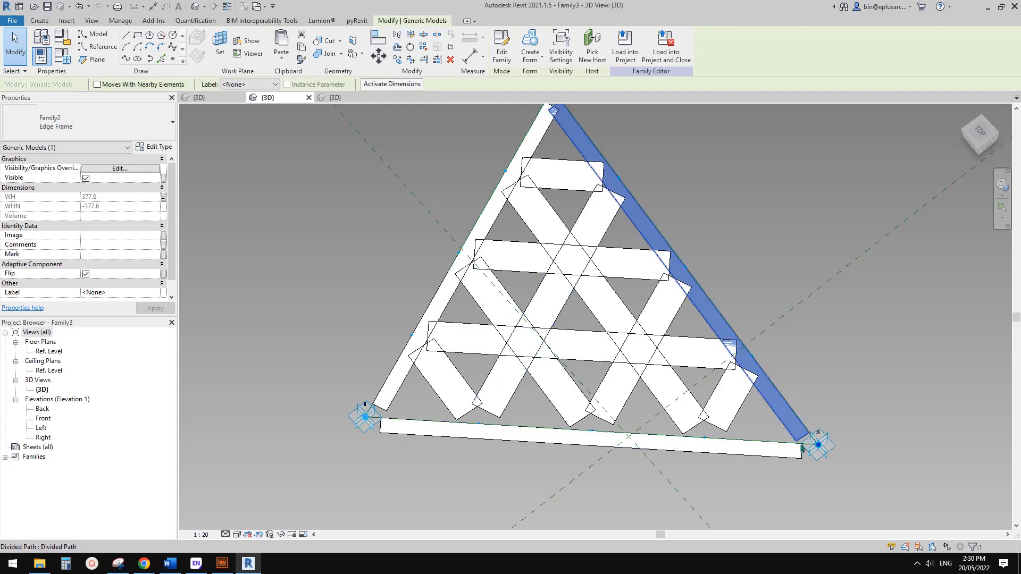
click(240, 99)
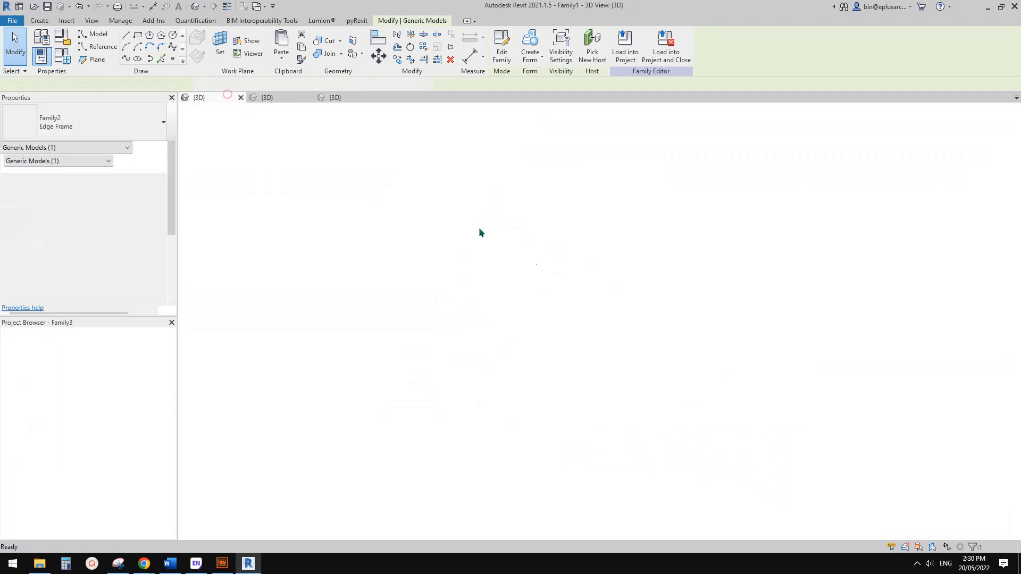
scroll(697, 311, down, 4)
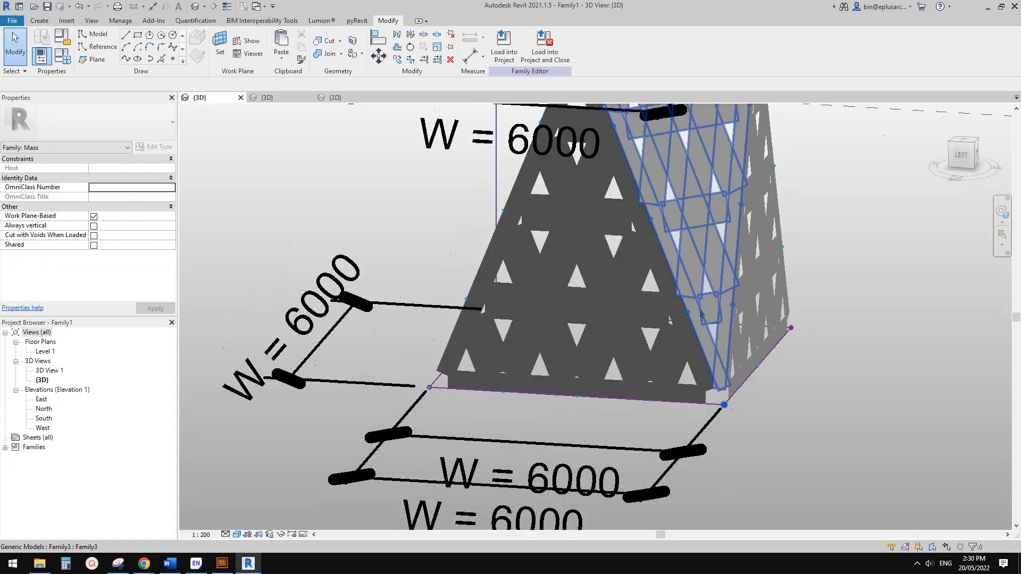
Lower the reference point at the top of the tower's vertical guide line to an offset of about 27226.
middle_drag(697, 311, 517, 347)
scroll(713, 329, up, 1)
scroll(710, 322, down, 2)
scroll(705, 410, down, 3)
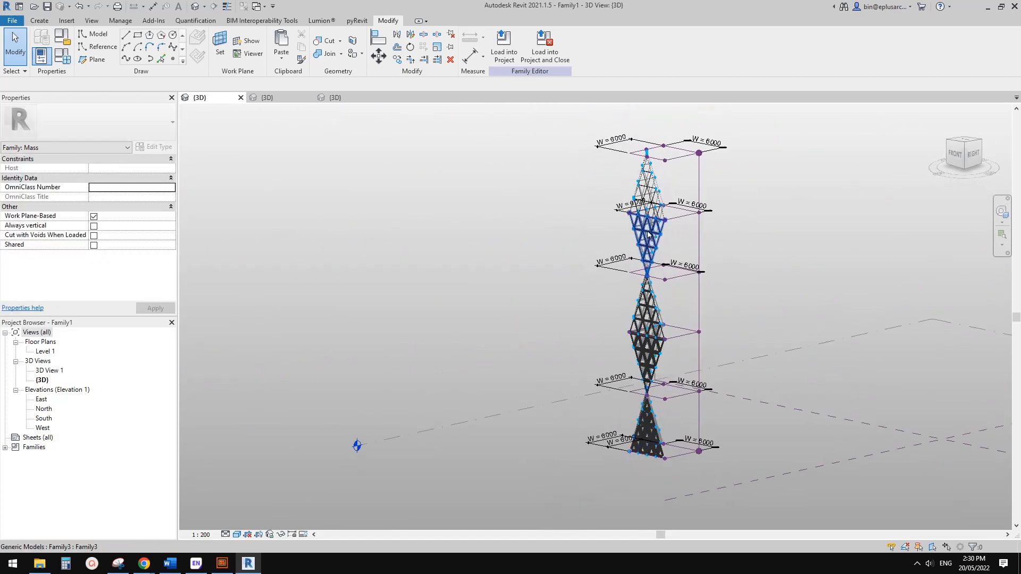
click(699, 152)
shift+middle_drag(658, 210, 700, 155)
key(Escape)
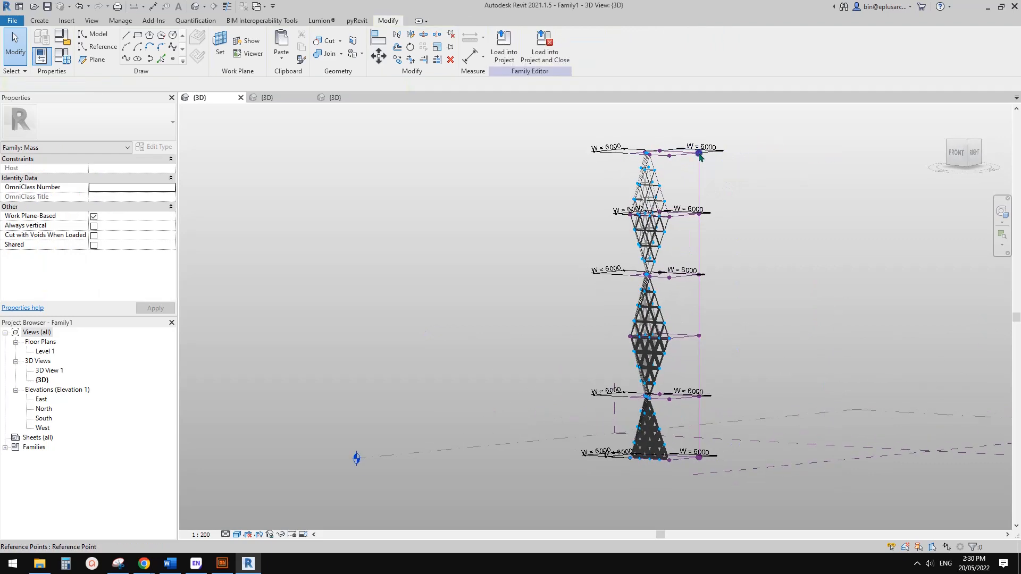
click(699, 153)
drag(700, 161, 770, 226)
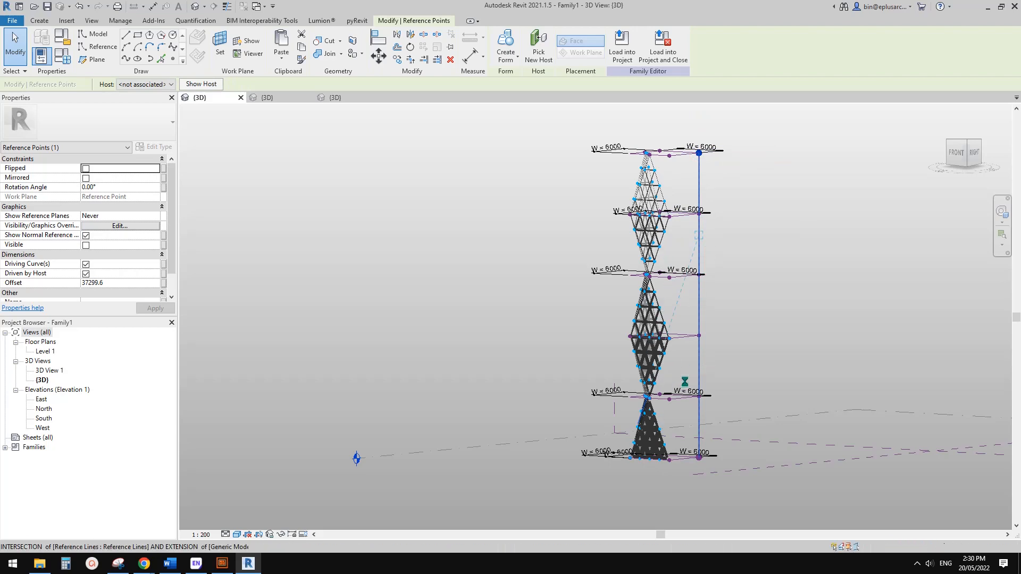
mouse_move(688, 385)
shift+middle_down()
mouse_move(808, 381)
mouse_move(805, 364)
mouse_move(762, 405)
mouse_move(773, 402)
mouse_move(679, 377)
shift+middle_up()
scroll(742, 401, up, 3)
scroll(734, 392, down, 1)
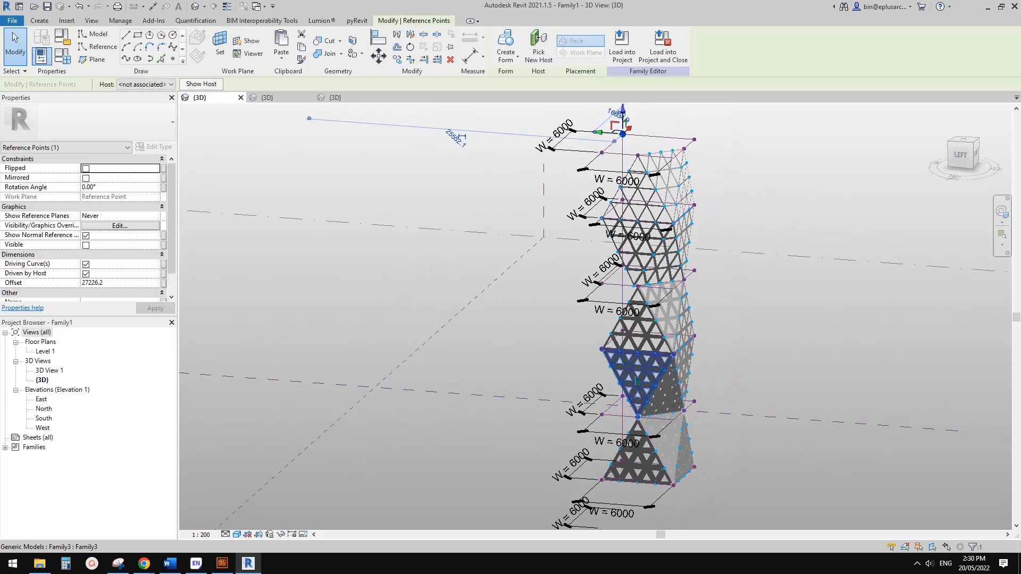
Set the mass family's W parameter to 9000 to widen every tier of the tower.
scroll(630, 376, down, 2)
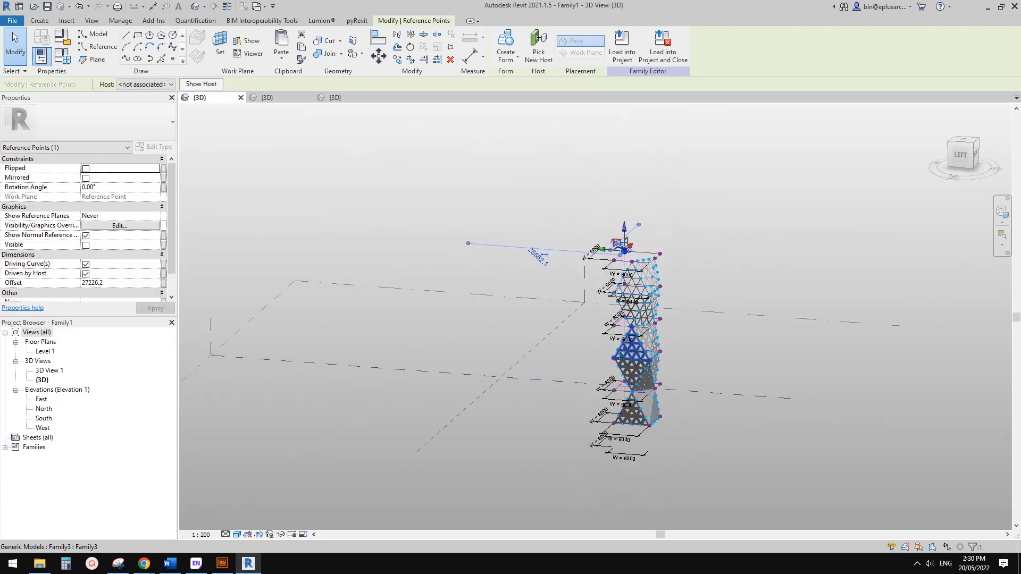
scroll(619, 357, up, 1)
click(63, 55)
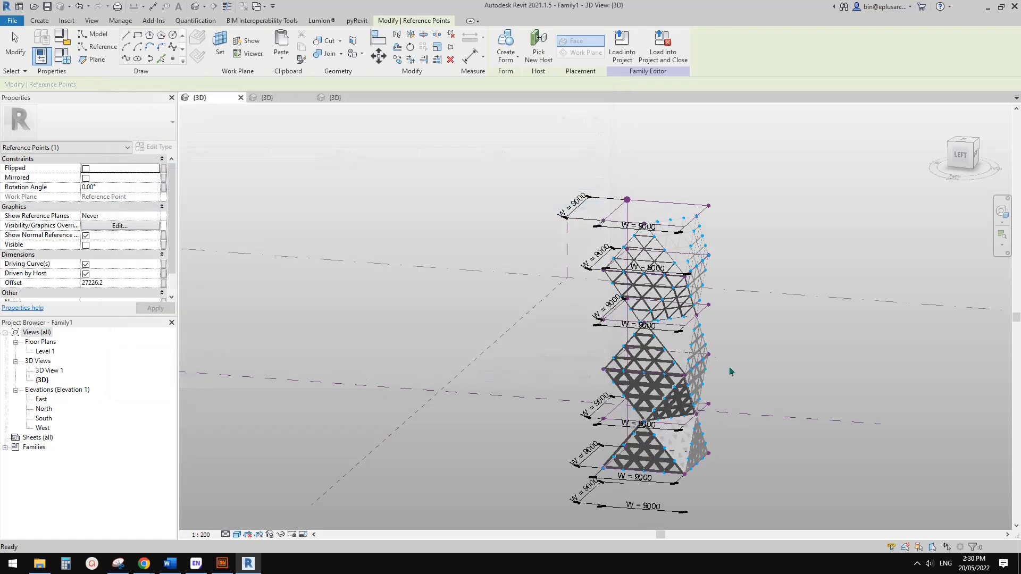
click(730, 369)
Examine the shortened, widened tower and its lattice panels from several sides.
shift+middle_drag(730, 370, 677, 410)
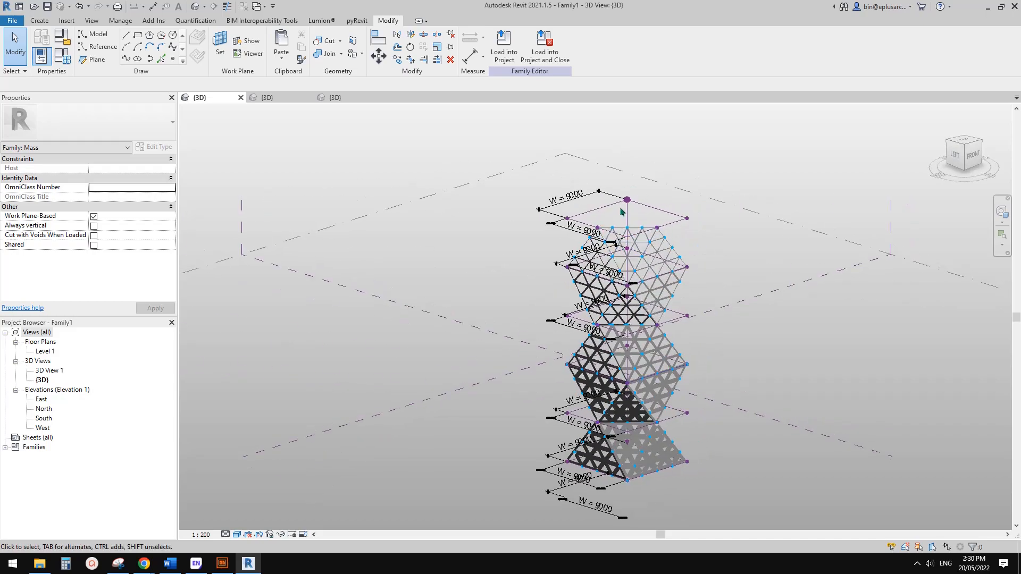
shift+middle_drag(662, 274, 483, 306)
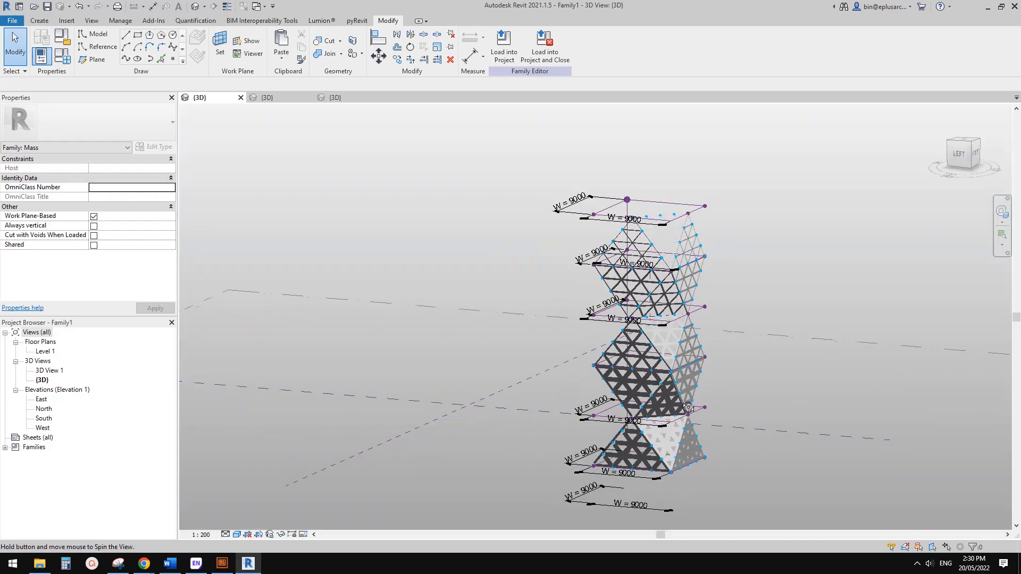
shift+middle_drag(638, 425, 690, 441)
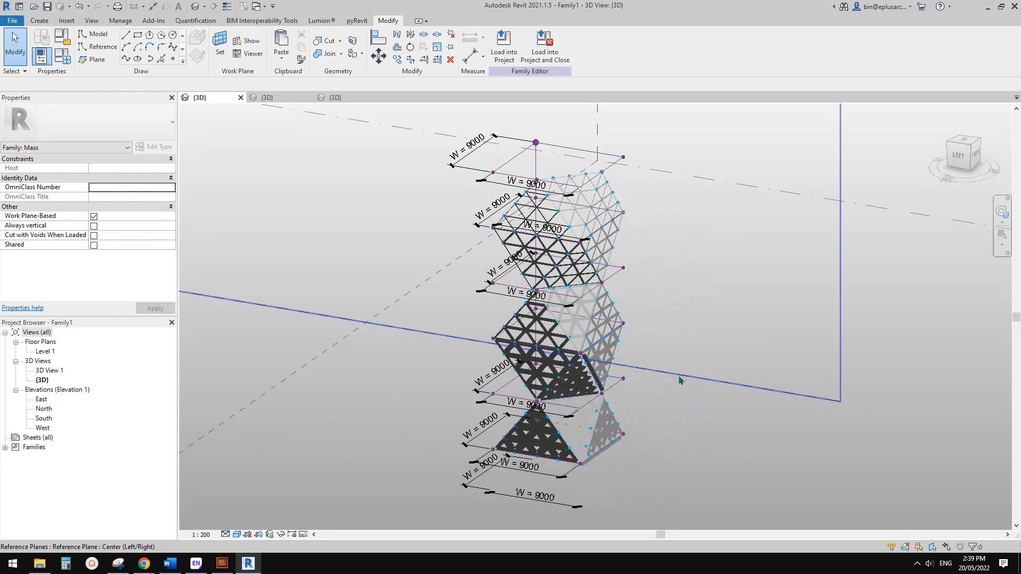
middle_drag(679, 378, 558, 430)
scroll(691, 395, down, 1)
scroll(641, 434, down, 1)
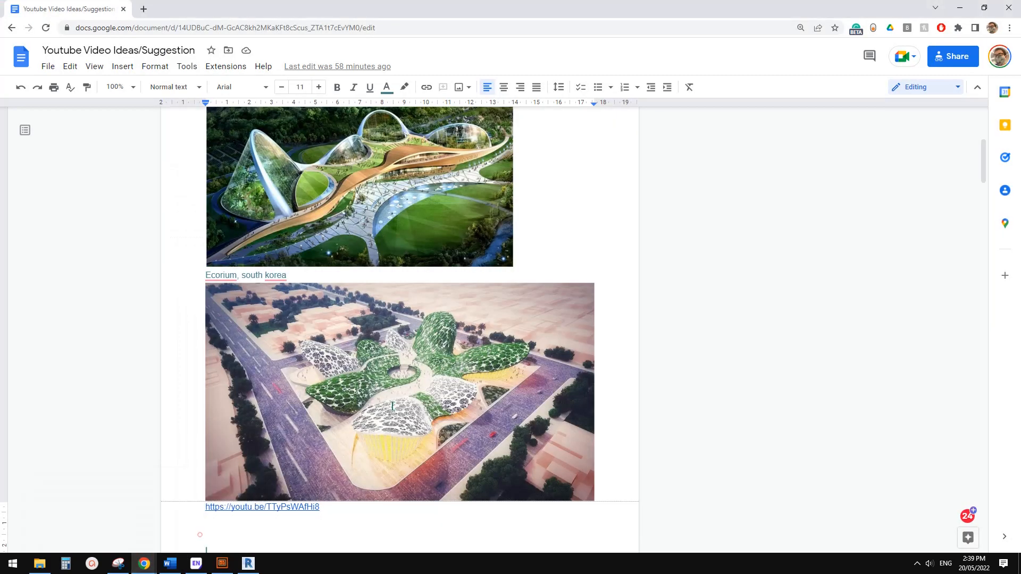
Switch to the Youtube Video Ideas/Suggestion document in Google Docs and review its reference images and requests through the last page.
click(200, 535)
scroll(606, 369, down, 1)
scroll(606, 368, down, 20)
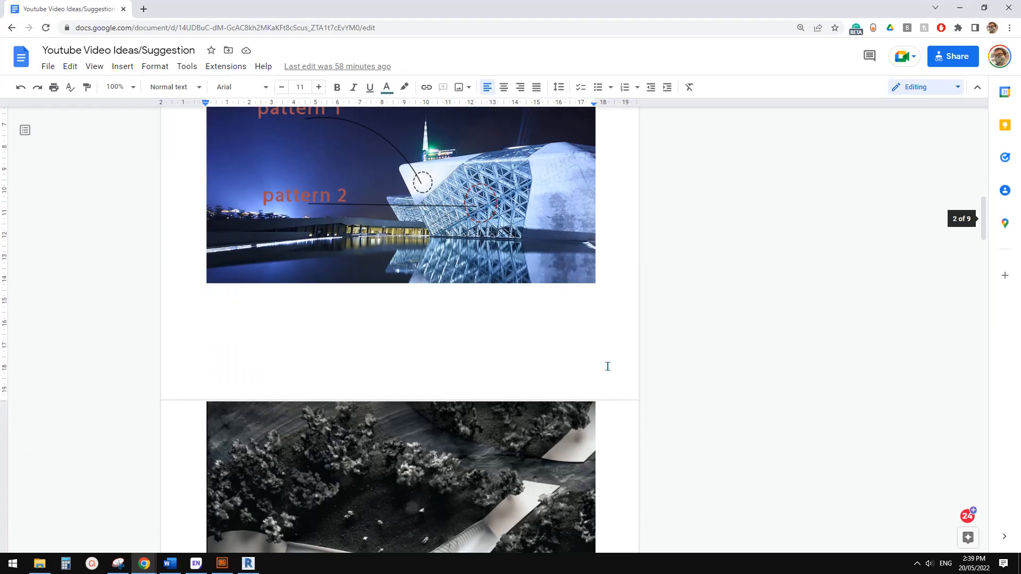
scroll(627, 369, up, 5)
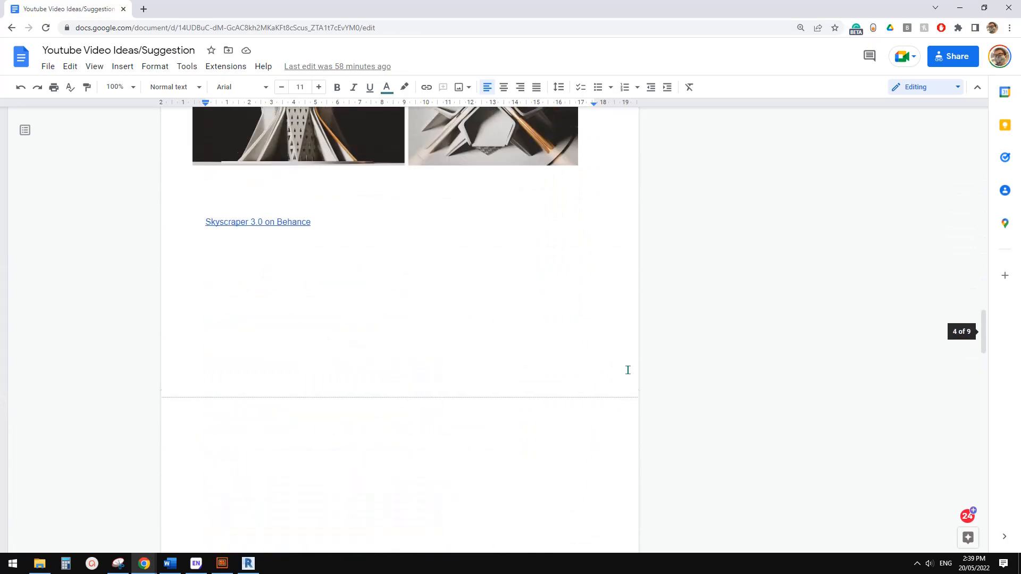
scroll(644, 372, down, 20)
scroll(644, 373, down, 8)
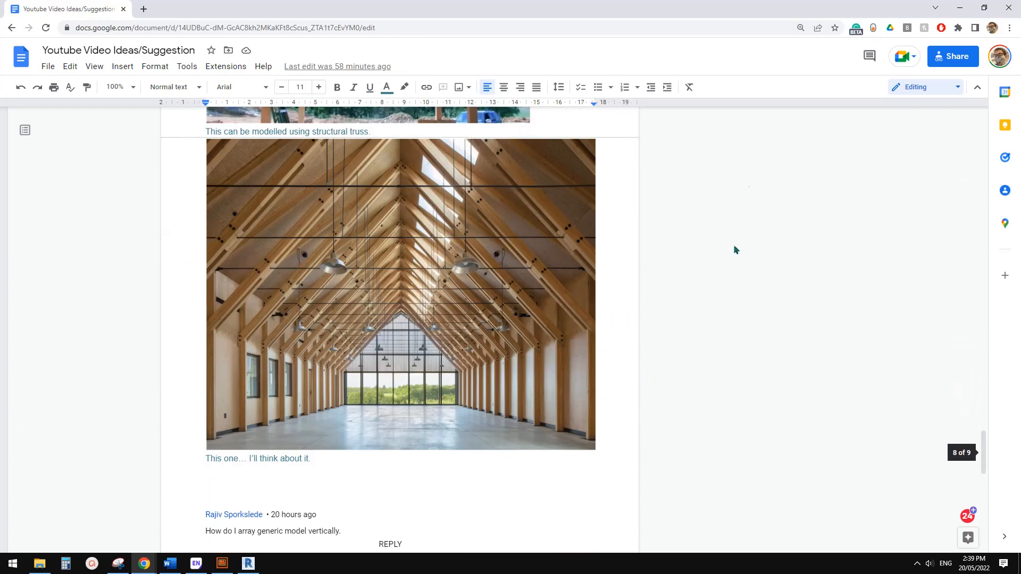
scroll(714, 258, down, 10)
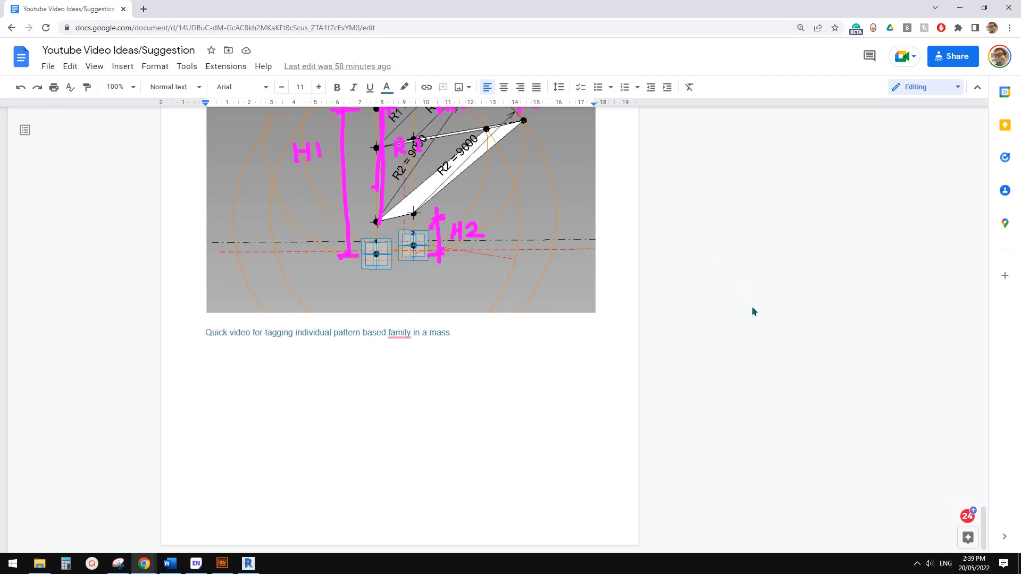
scroll(774, 335, up, 2)
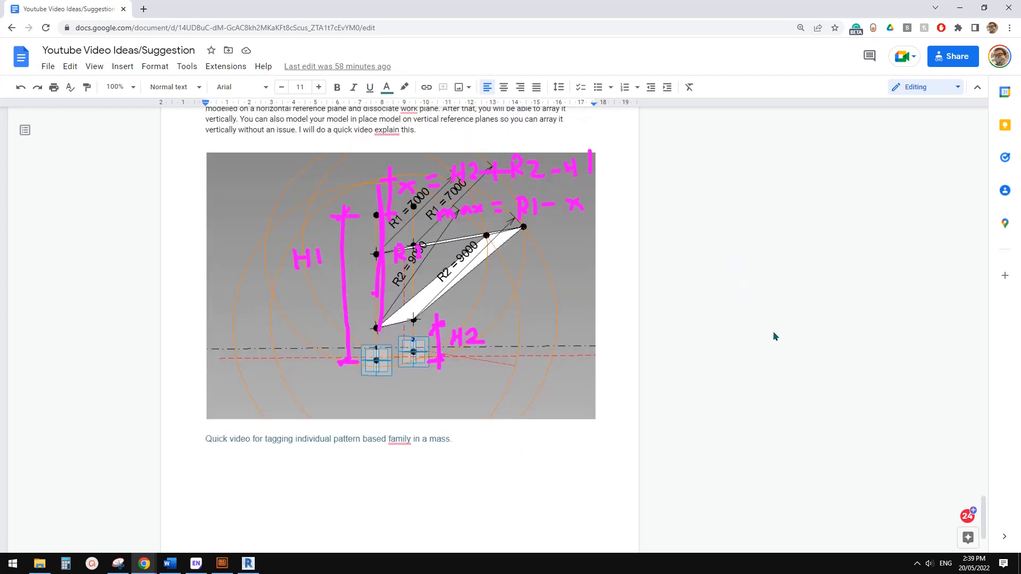